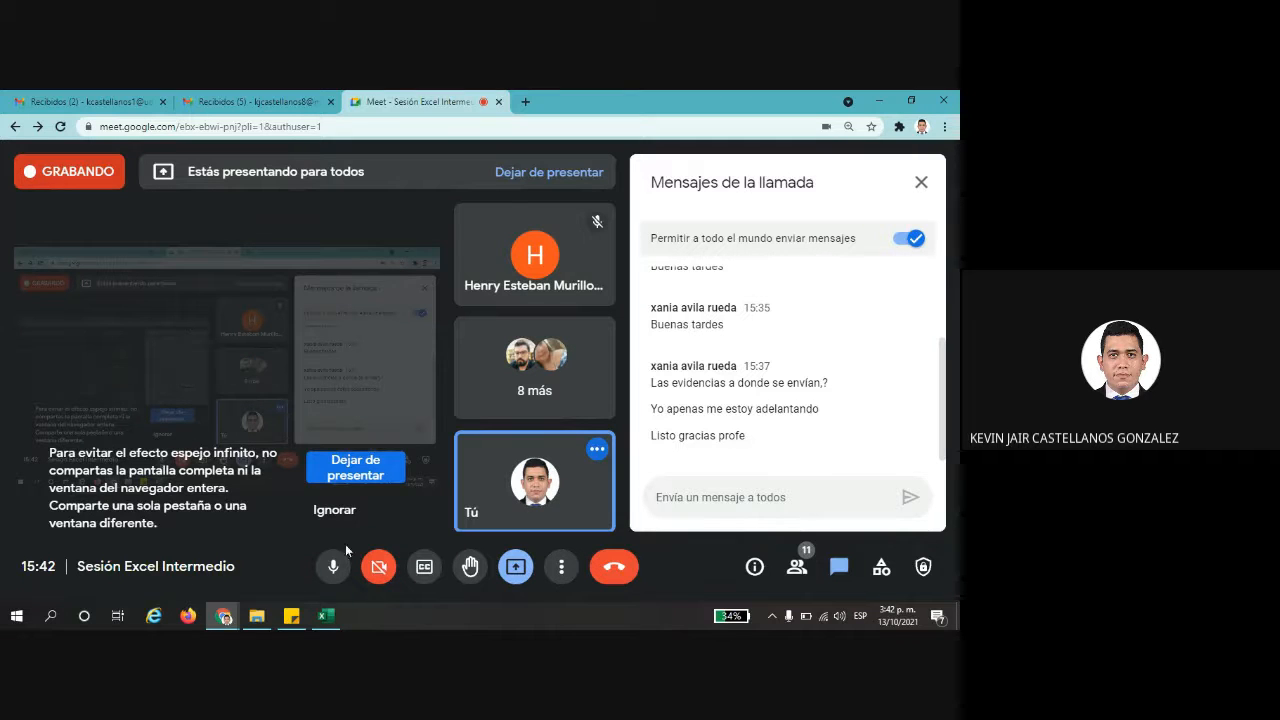
- Switch to the PRÁCTICA.xlsx workbook in Excel and review the FUNCION SI table's columns up to the total payment
left_click(326, 616)
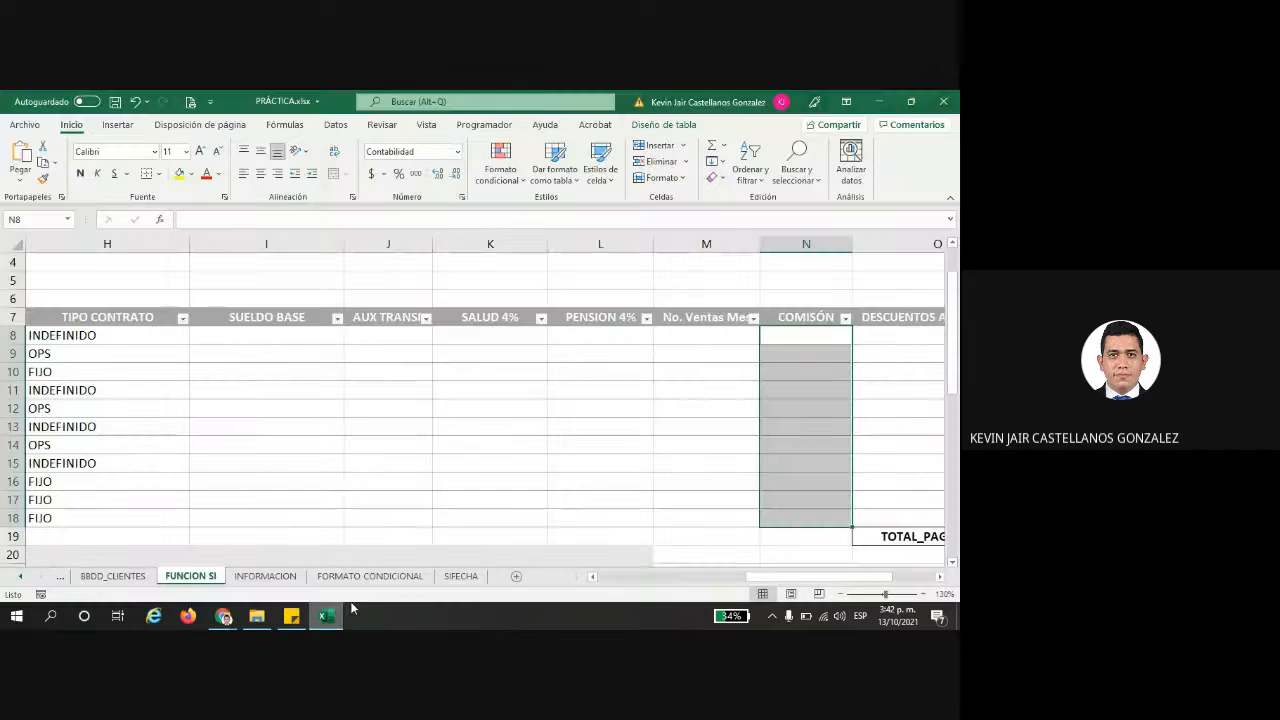
left_click(500, 408)
left_click(184, 409)
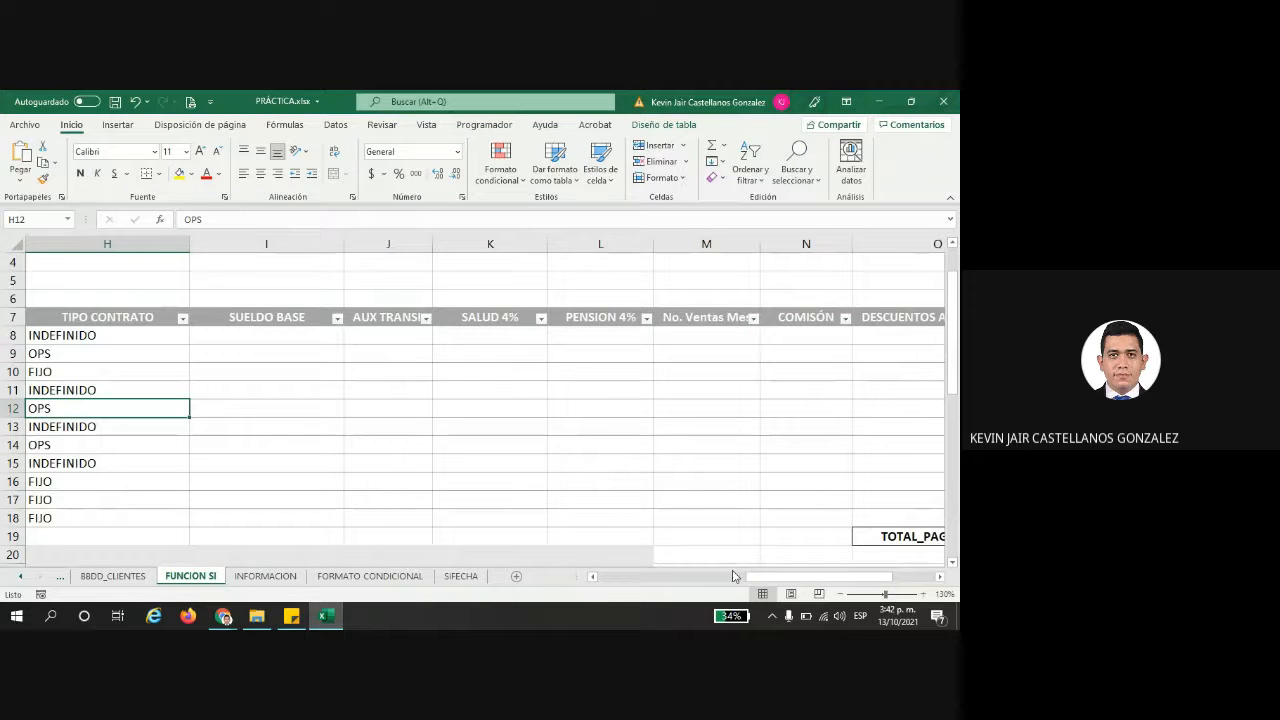
left_click_drag(745, 577, 772, 580)
- Search Windows for "bloc", open Bloc de notas, and place its window over the FUNCION SI table
left_click(52, 616)
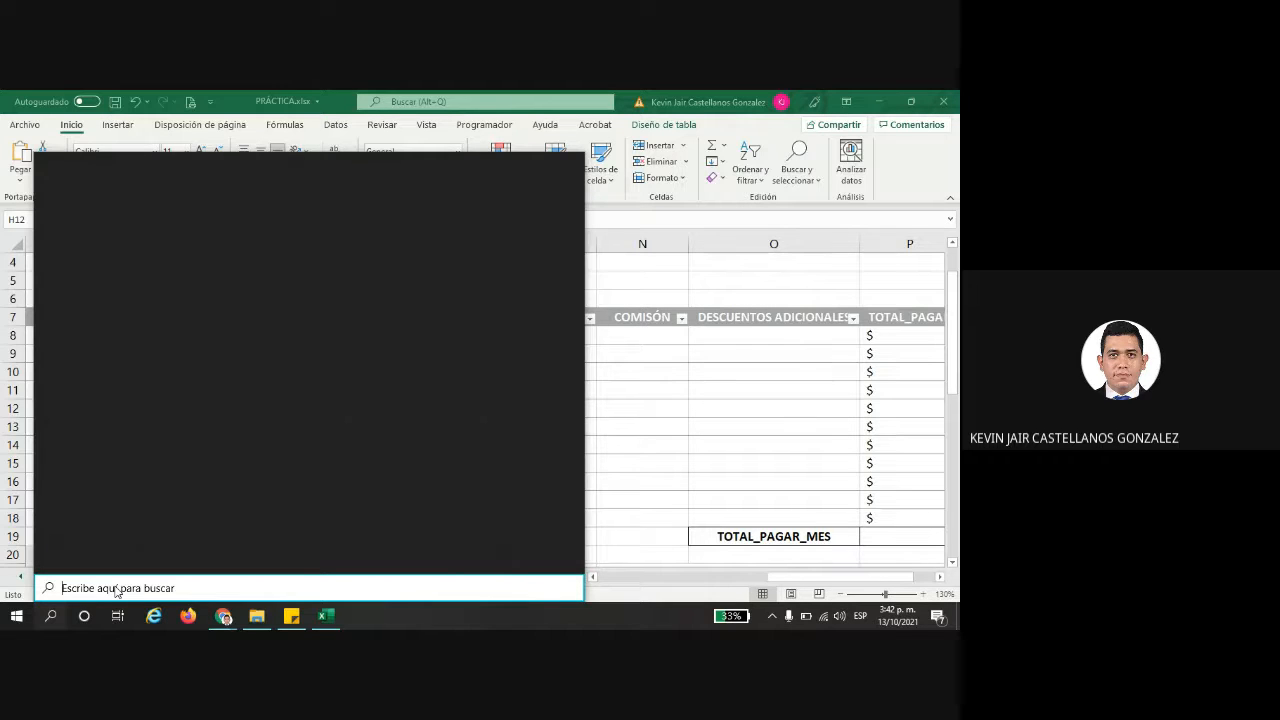
type("blo")
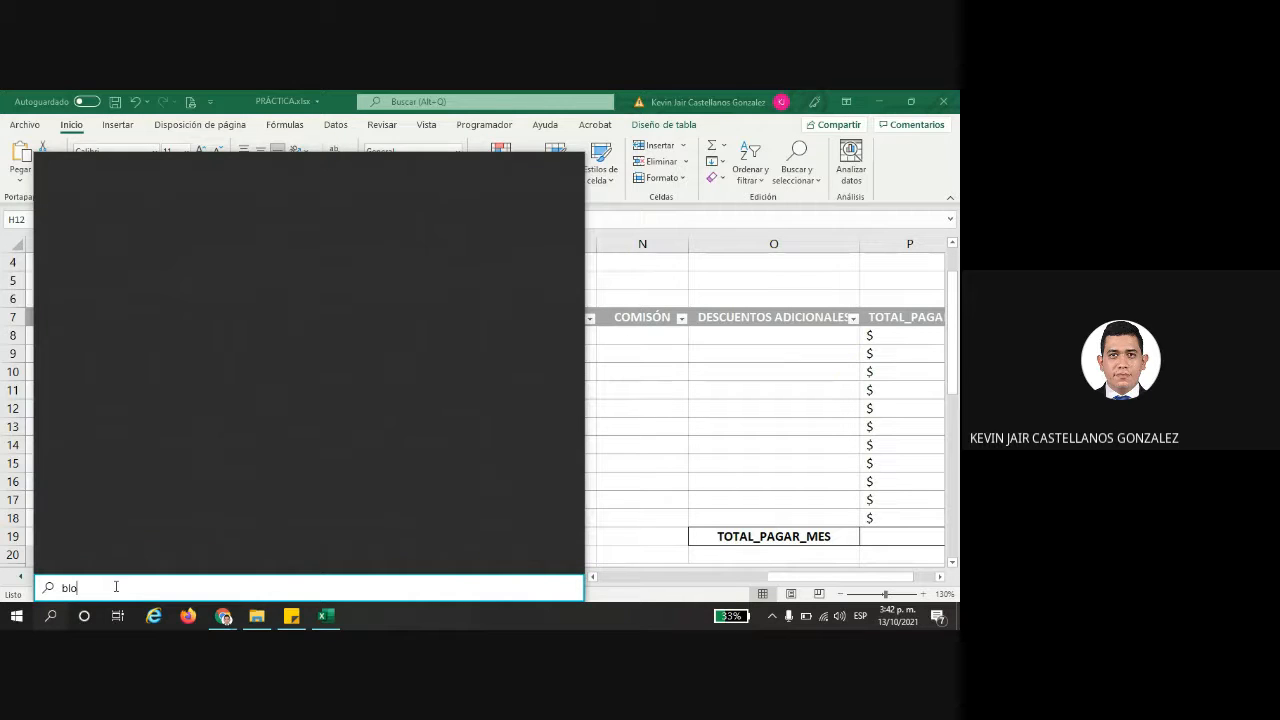
type("c")
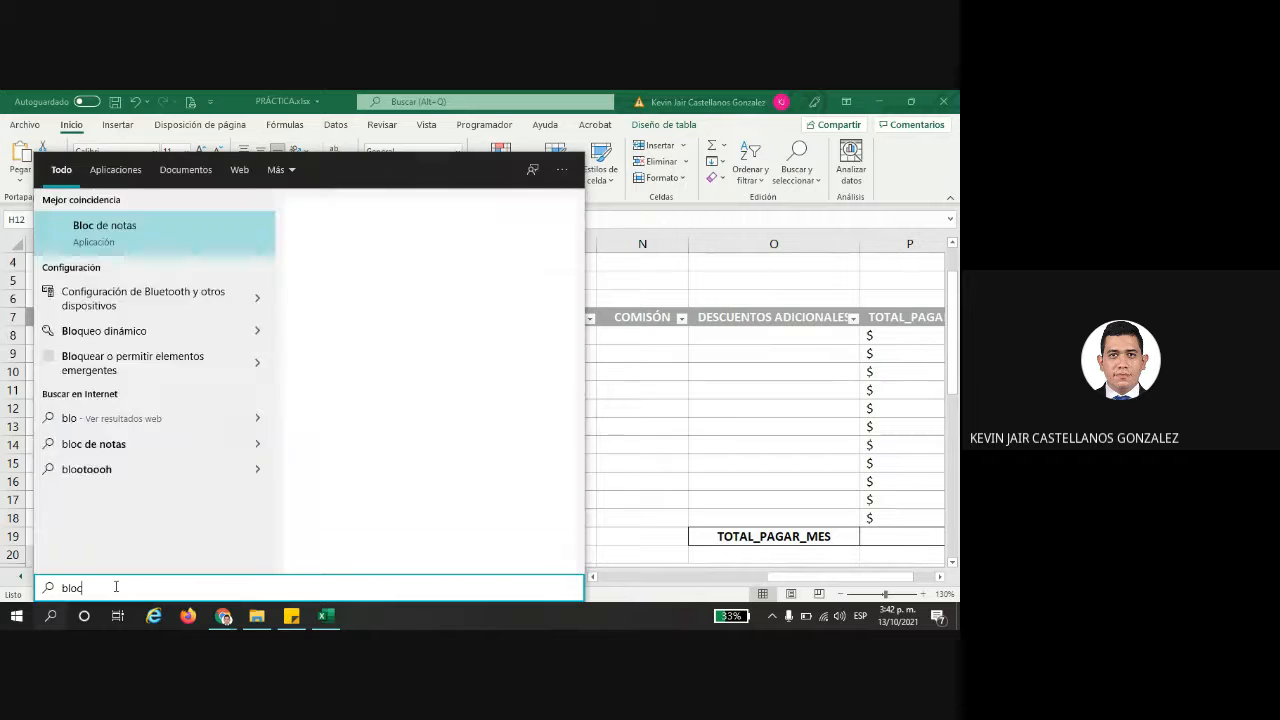
left_click(130, 229)
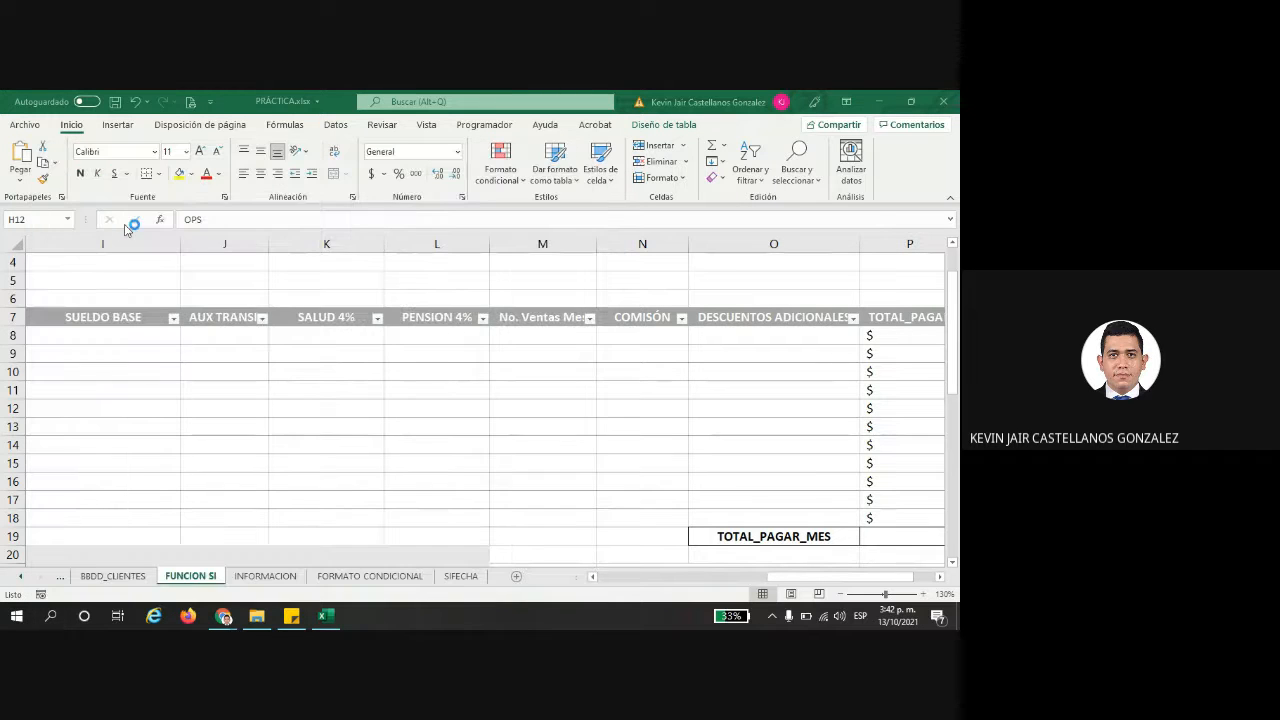
left_click_drag(617, 208, 467, 260)
- Write SI(PREGUNTA on the third line of the blank note and highlight the word PREGUNTA
key("Return")
key("Return")
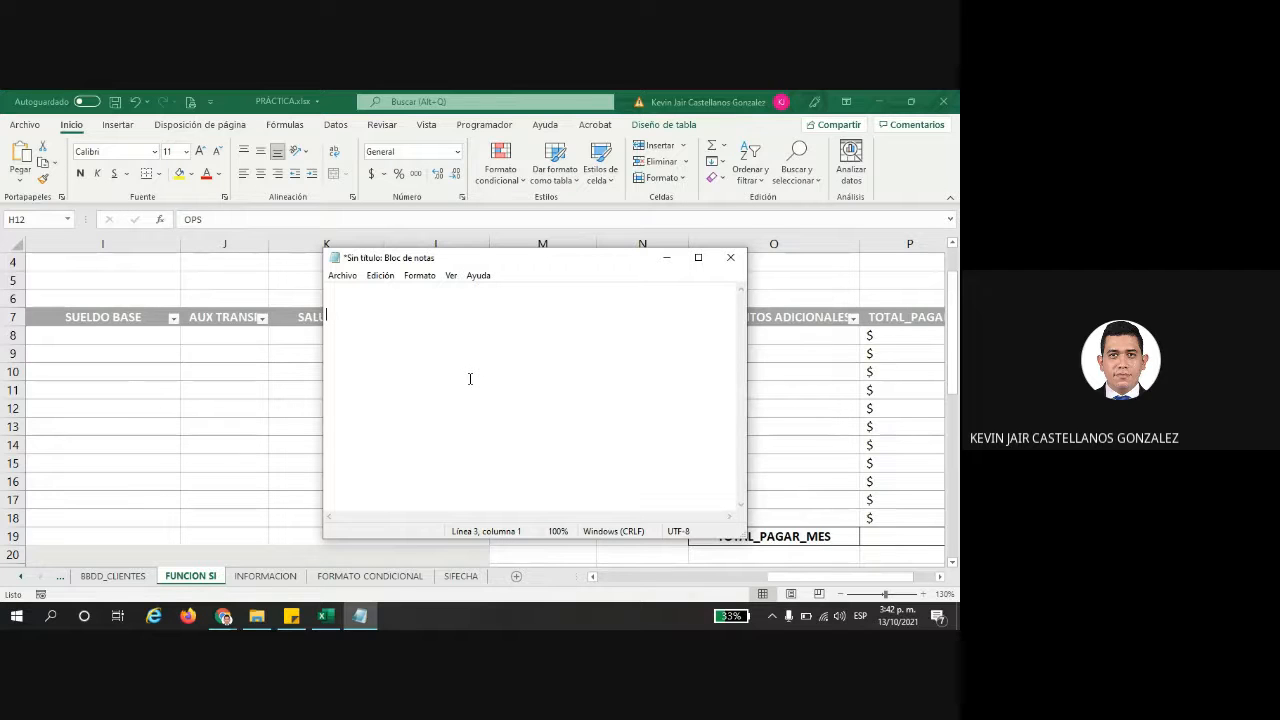
type("SI(")
type("PREGUNTA")
left_click_drag(400, 316, 344, 315)
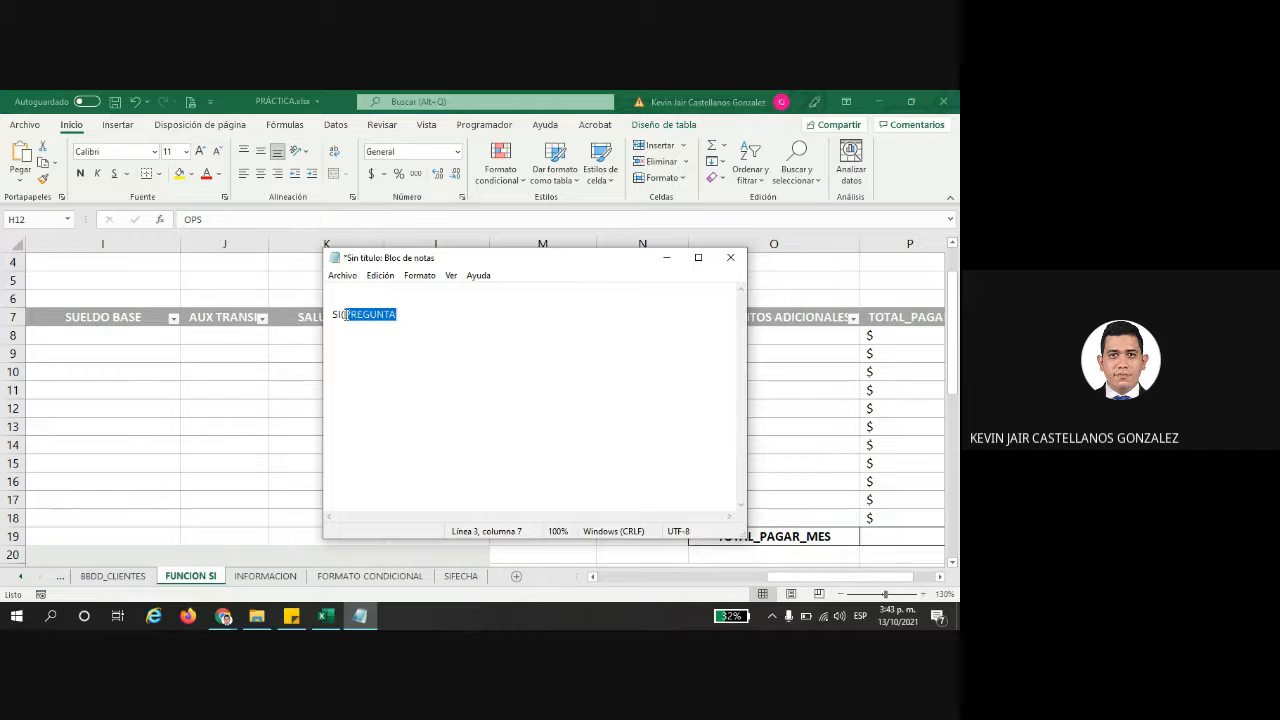
- List the comparison operators =, >, <, >=, <= and <> on separate spaced lines below SI(PREGUNTA
left_click(410, 314)
key("Return")
key("Return")
key("Return")
type("=")
key("Return")
key("Return")
type(">")
key("Return")
key("Return")
type("<  ")
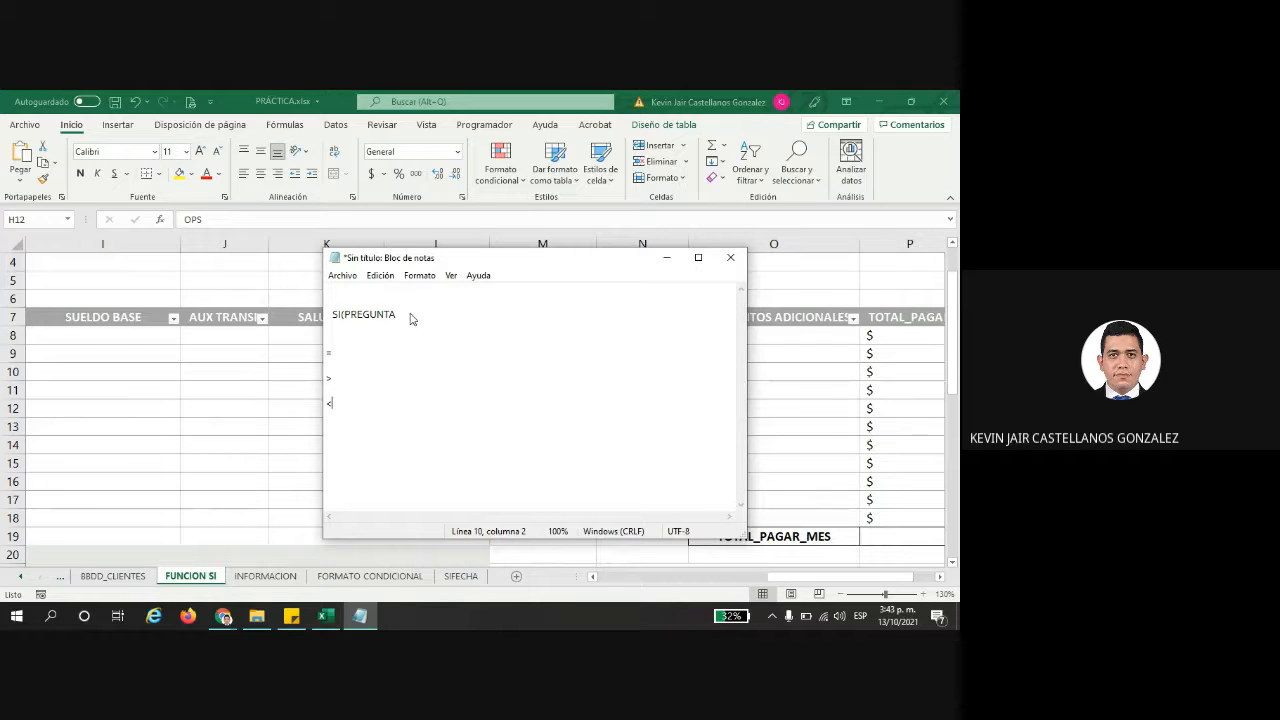
type(">=  ")
type("<=")
key("Return")
type("<>")
- Highlight the PREGUNTA argument and then the list of comparison operators to relate them
left_click_drag(398, 315, 345, 316)
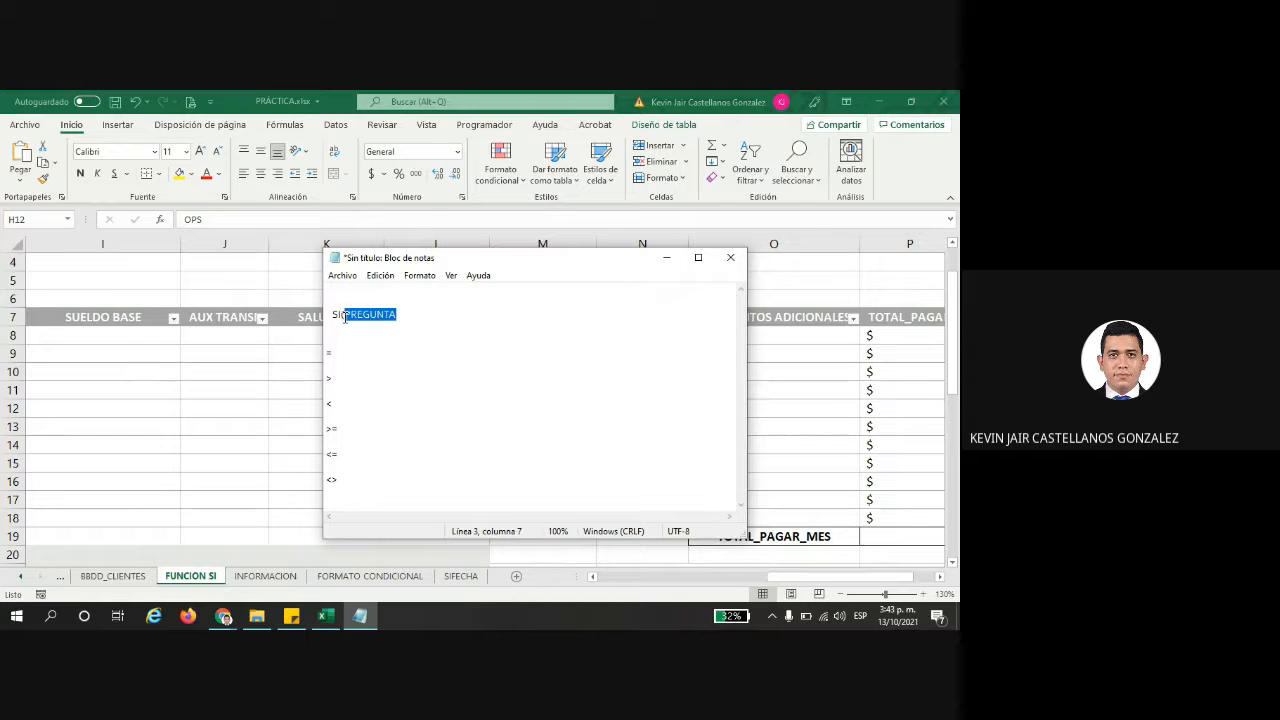
left_click(348, 478)
left_click_drag(338, 478, 316, 350)
left_click(345, 375)
left_click_drag(337, 480, 318, 357)
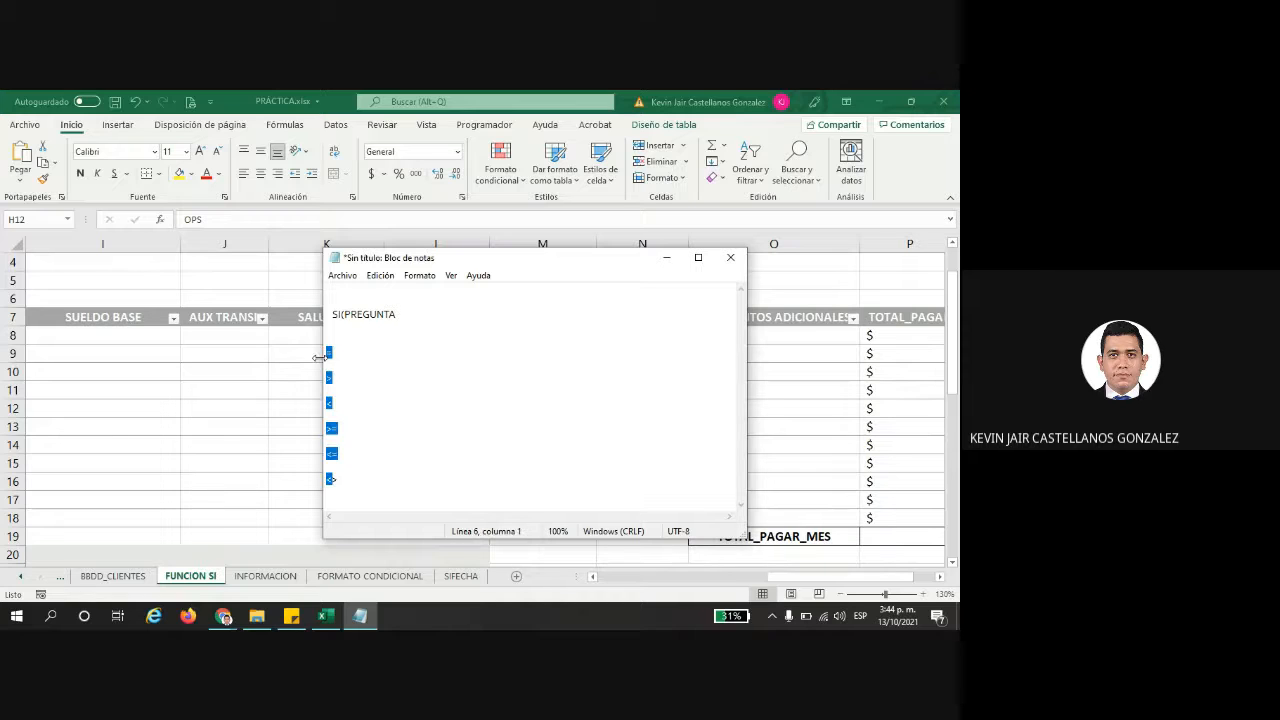
- Complete the syntax line so it reads SI(PREGUNTA,VALOR VERDADERO,VALOR FALSO)
left_click(409, 314)
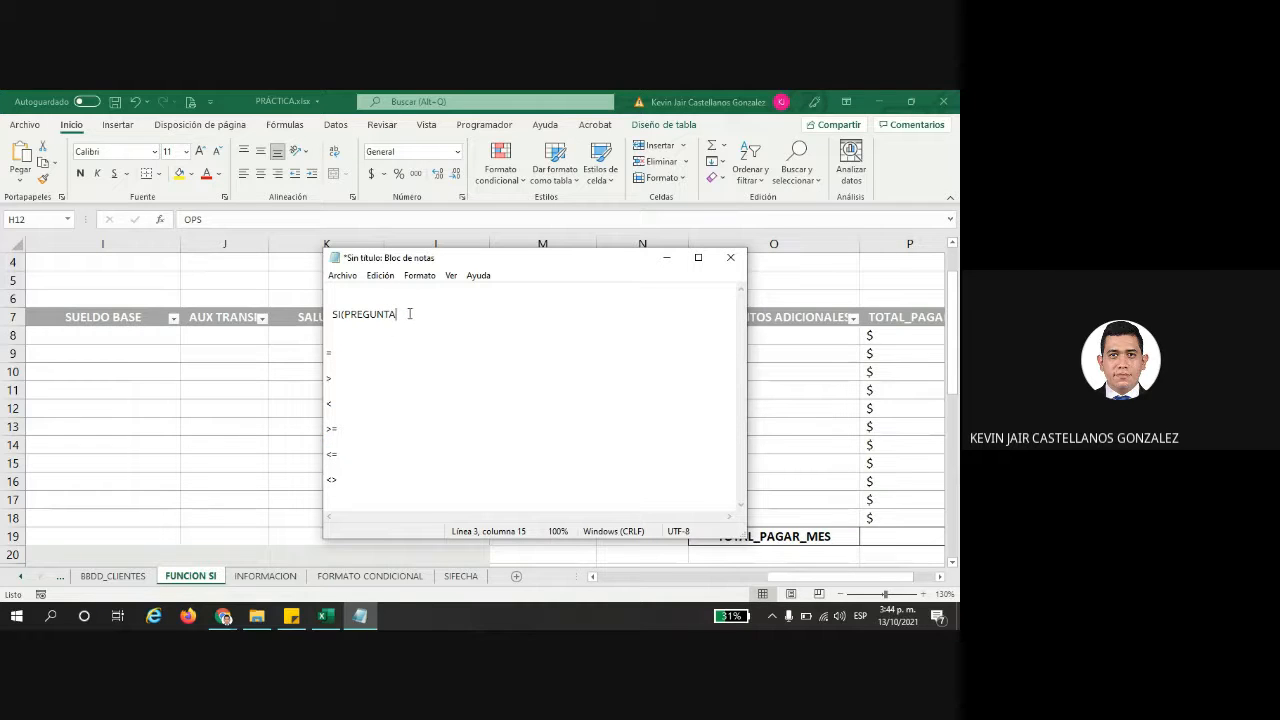
type(",")
type("VALOR VERDADERO,VALO")
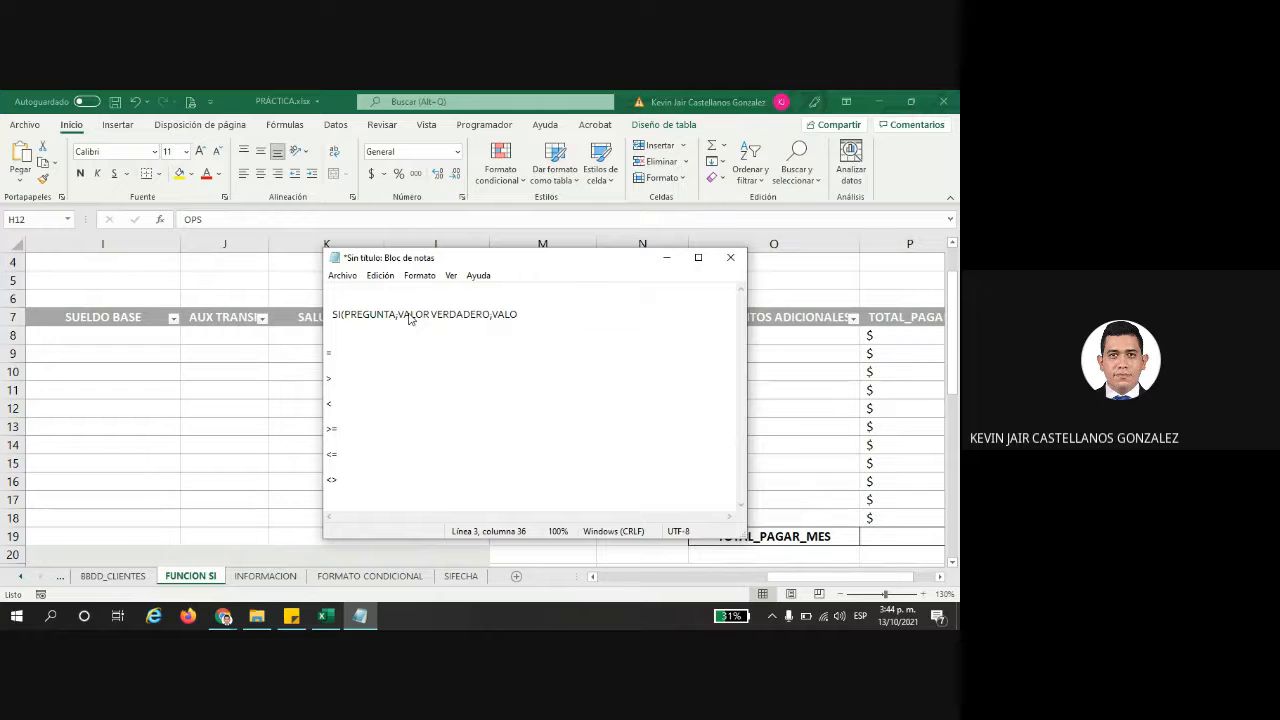
type("R FALSO)")
- Highlight the PREGUNTA, VALOR VERDADERO and VALOR FALSO arguments one by one, followed by the whole syntax line
left_click_drag(397, 316, 345, 318)
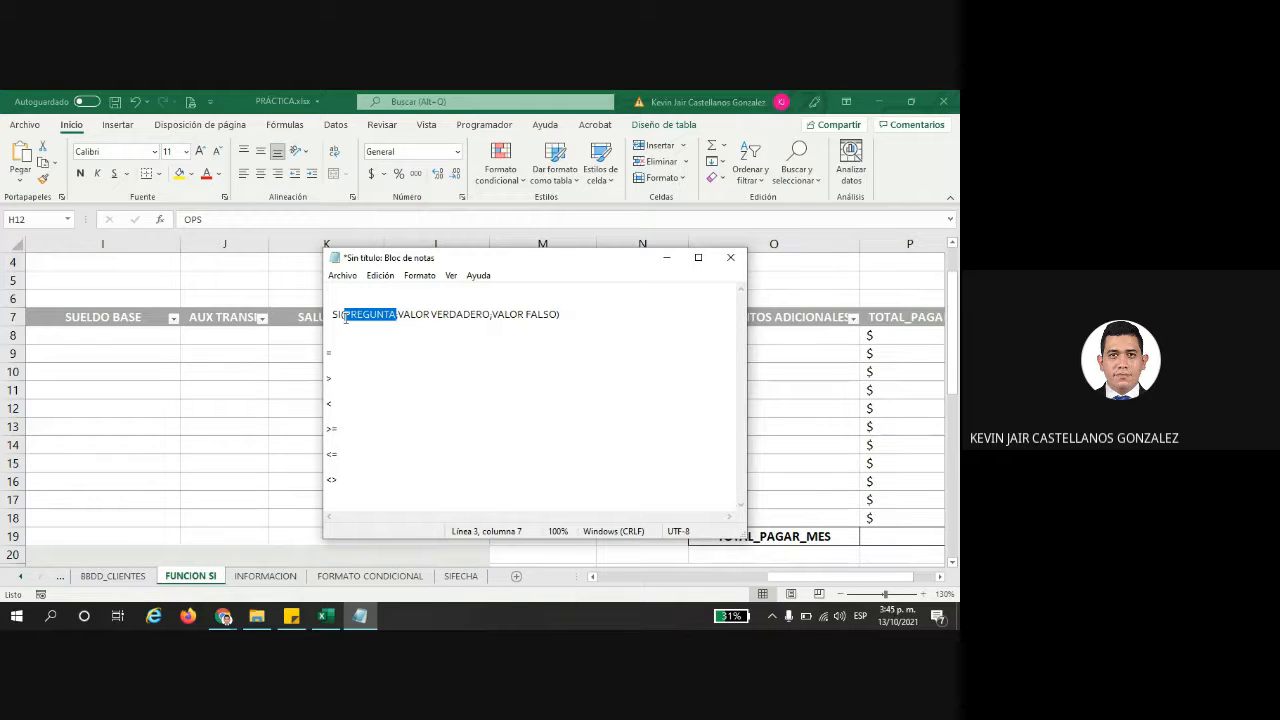
left_click(490, 314)
left_click_drag(490, 314, 399, 318)
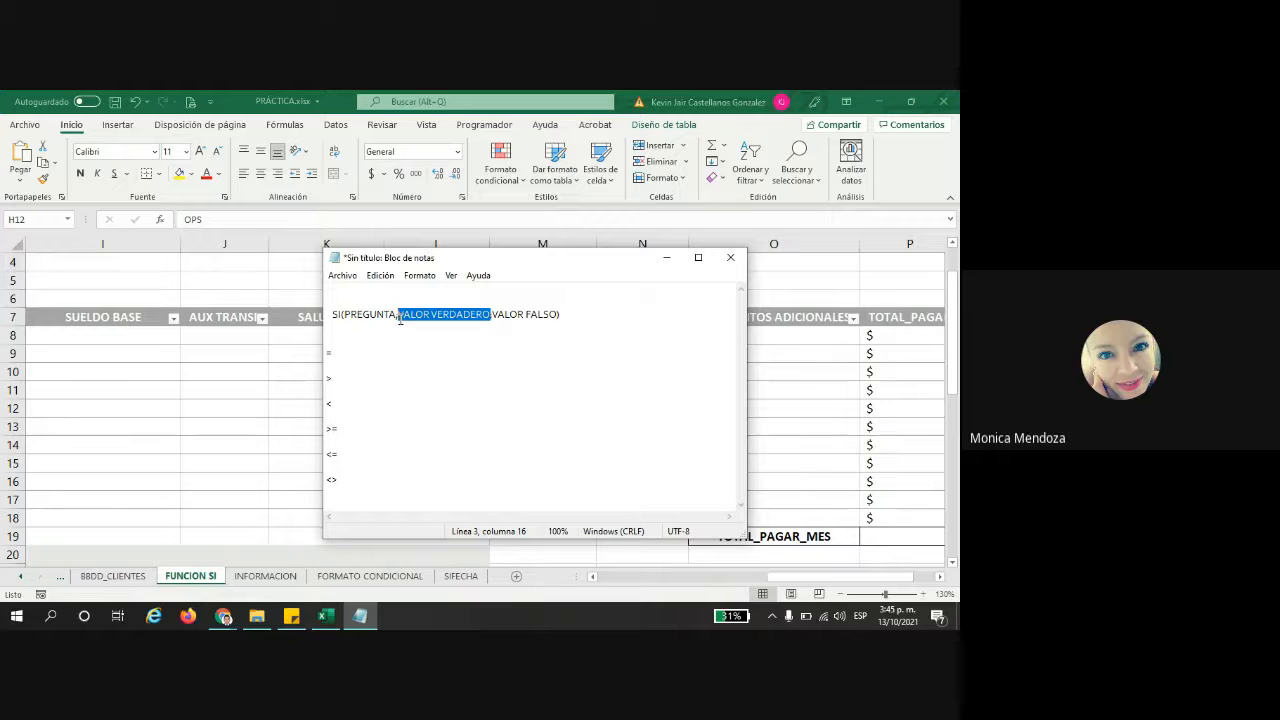
left_click(491, 314)
left_click_drag(491, 314, 410, 314)
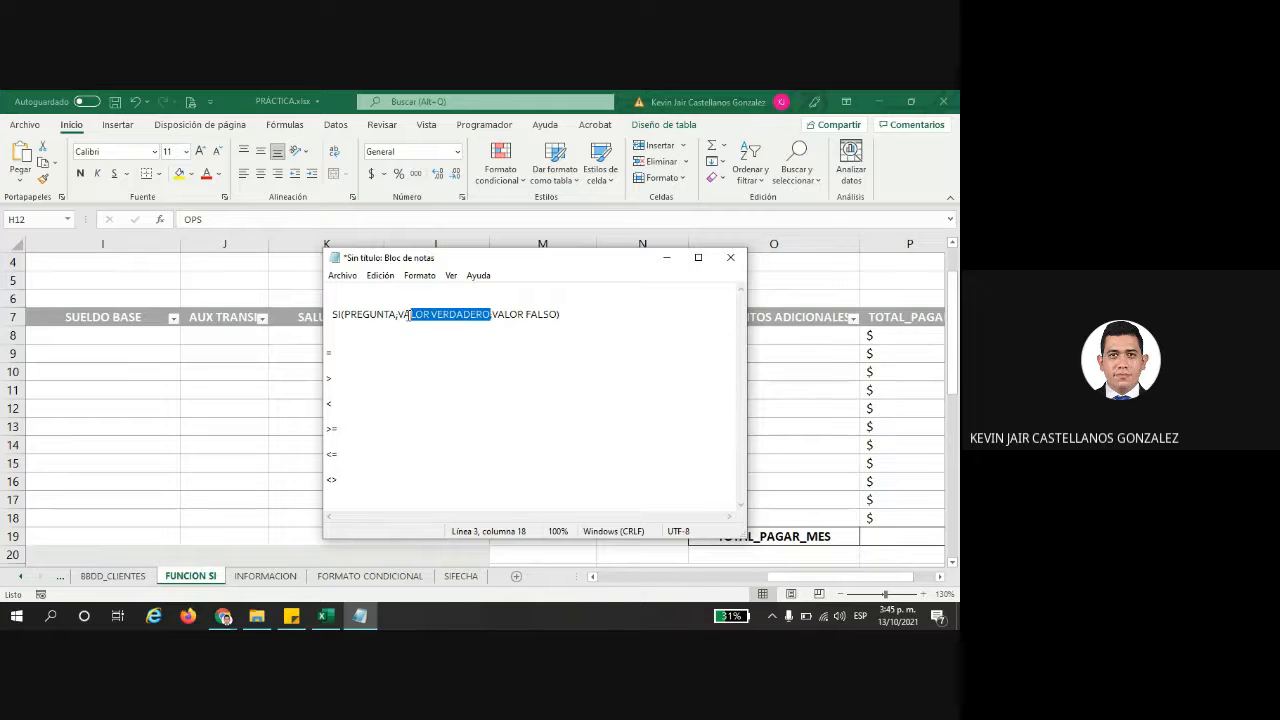
left_click_drag(492, 314, 562, 314)
left_click_drag(398, 314, 345, 314)
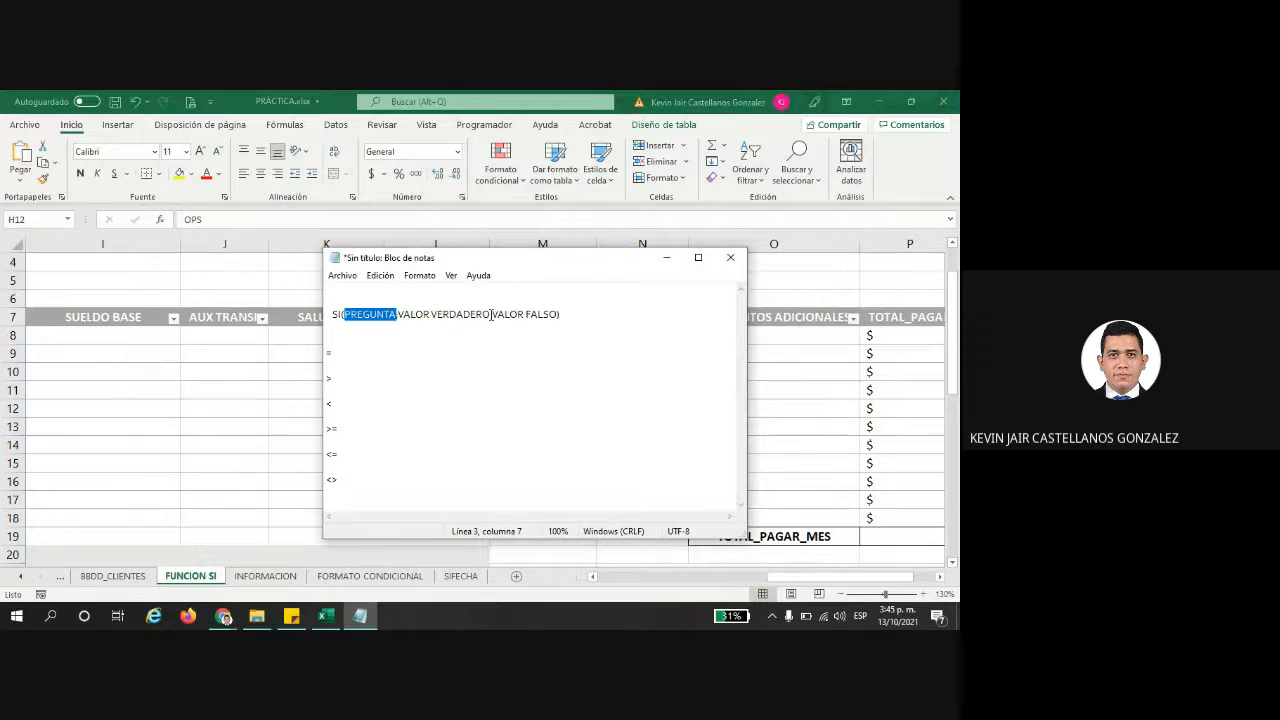
left_click_drag(491, 314, 399, 314)
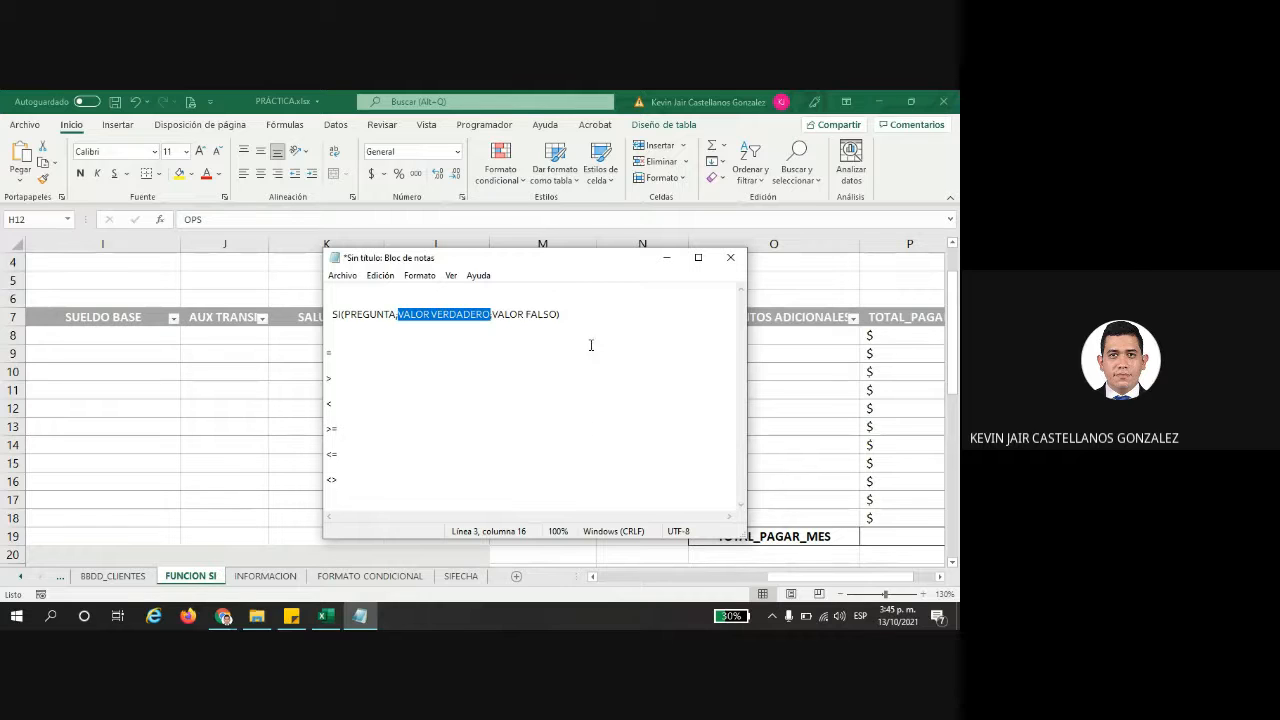
left_click_drag(574, 327, 335, 303)
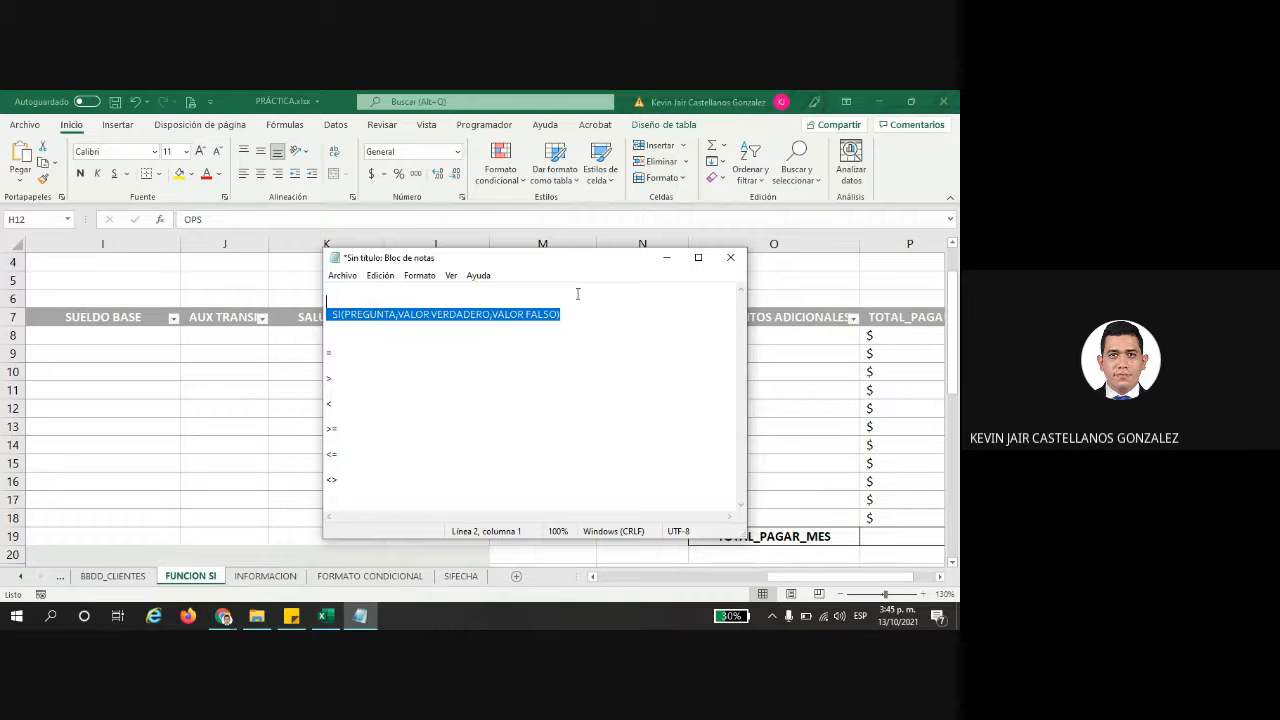
- Minimize the note and open the FACTURA sheet of the workbook
left_click(663, 260)
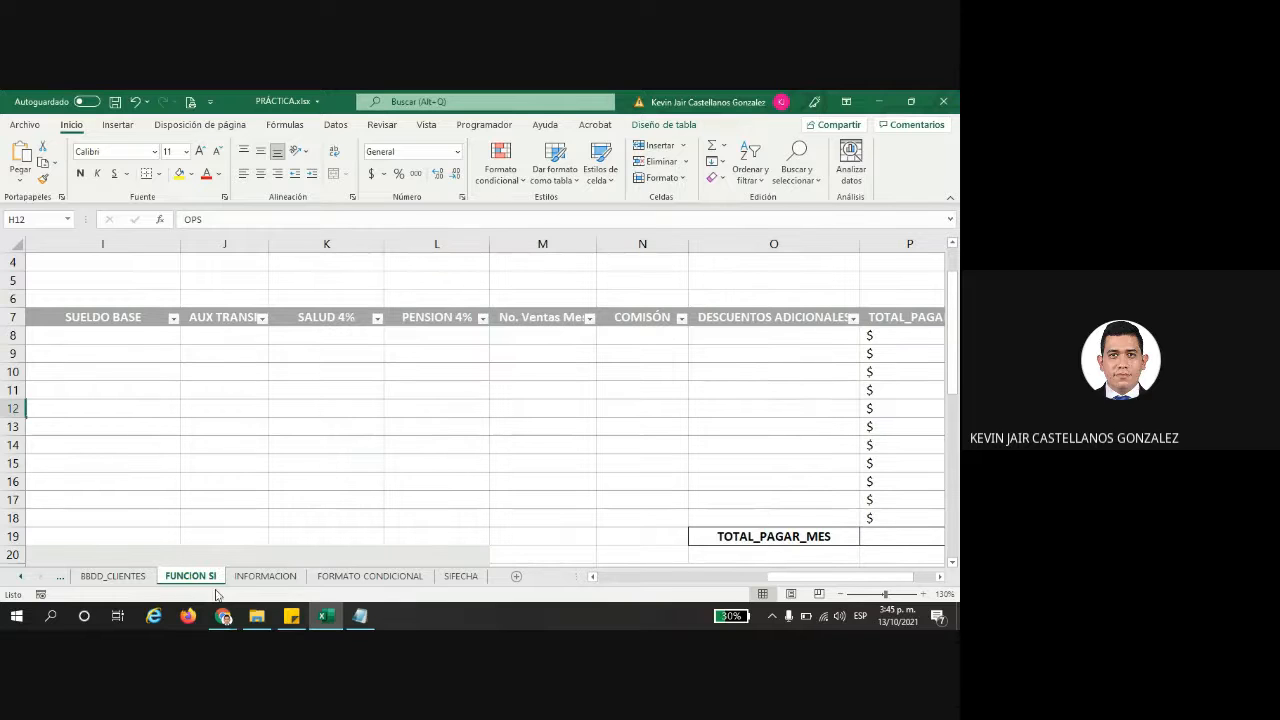
left_click(60, 578)
left_click(60, 578)
left_click(60, 578)
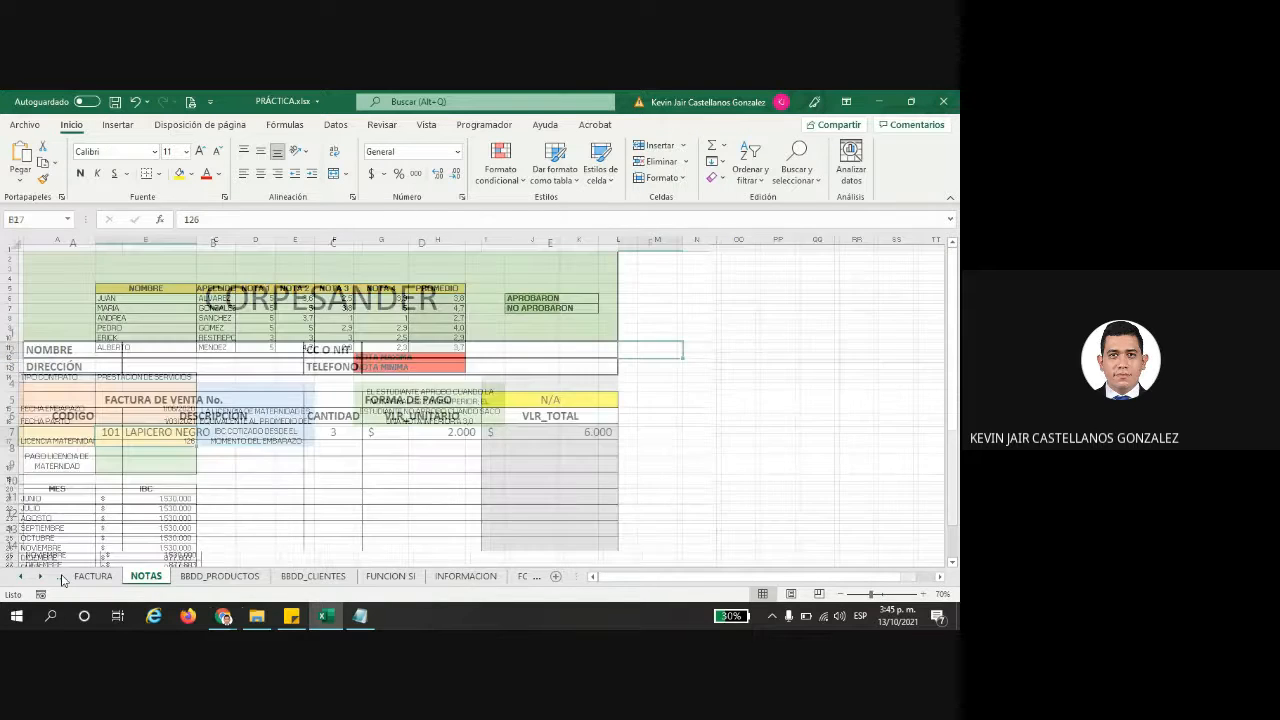
- Examine the invoice layout, the options offered in the FORMA DE PAGO cell, and the totals section
left_click(556, 399)
scroll(514, 363, "down", 2)
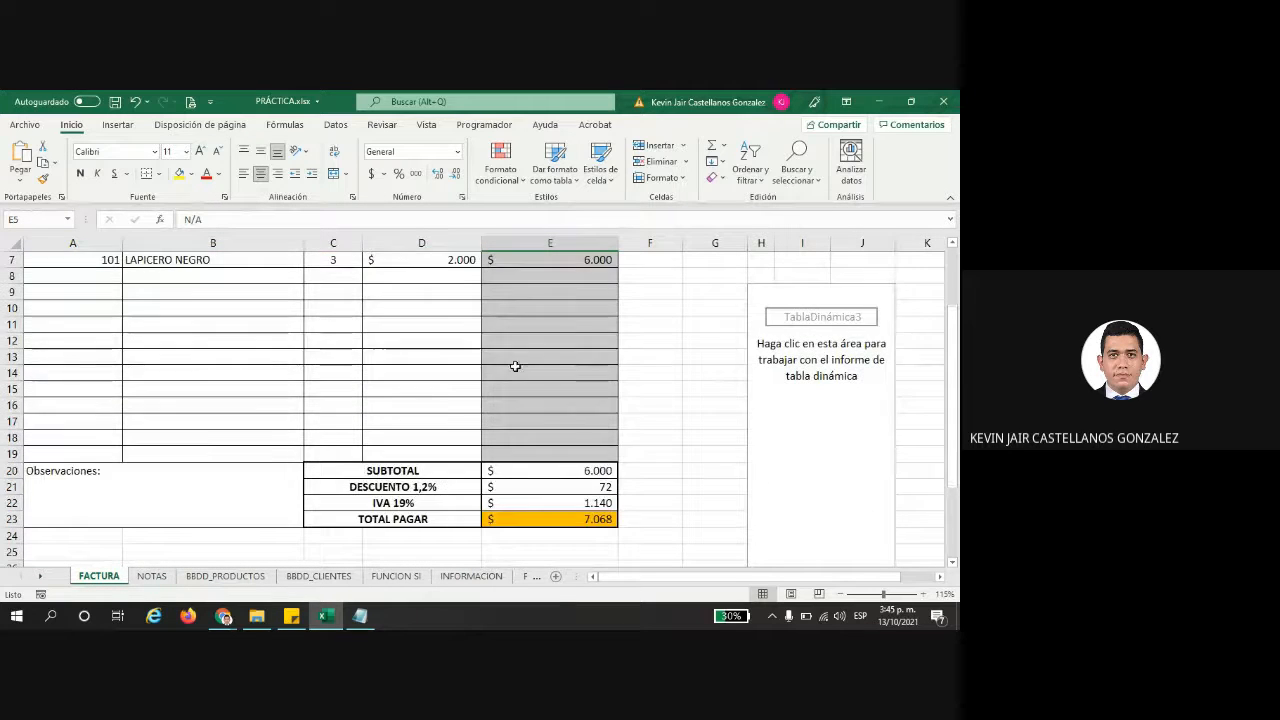
scroll(509, 363, "up", 2)
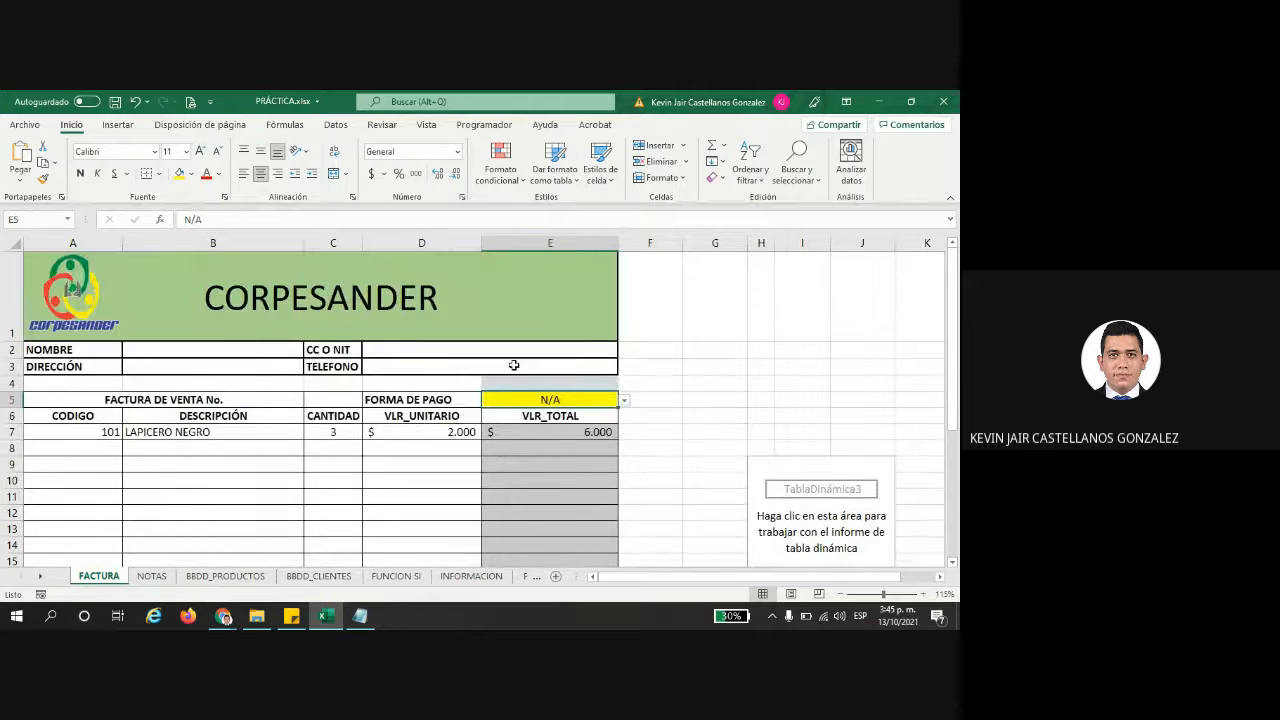
left_click(625, 401)
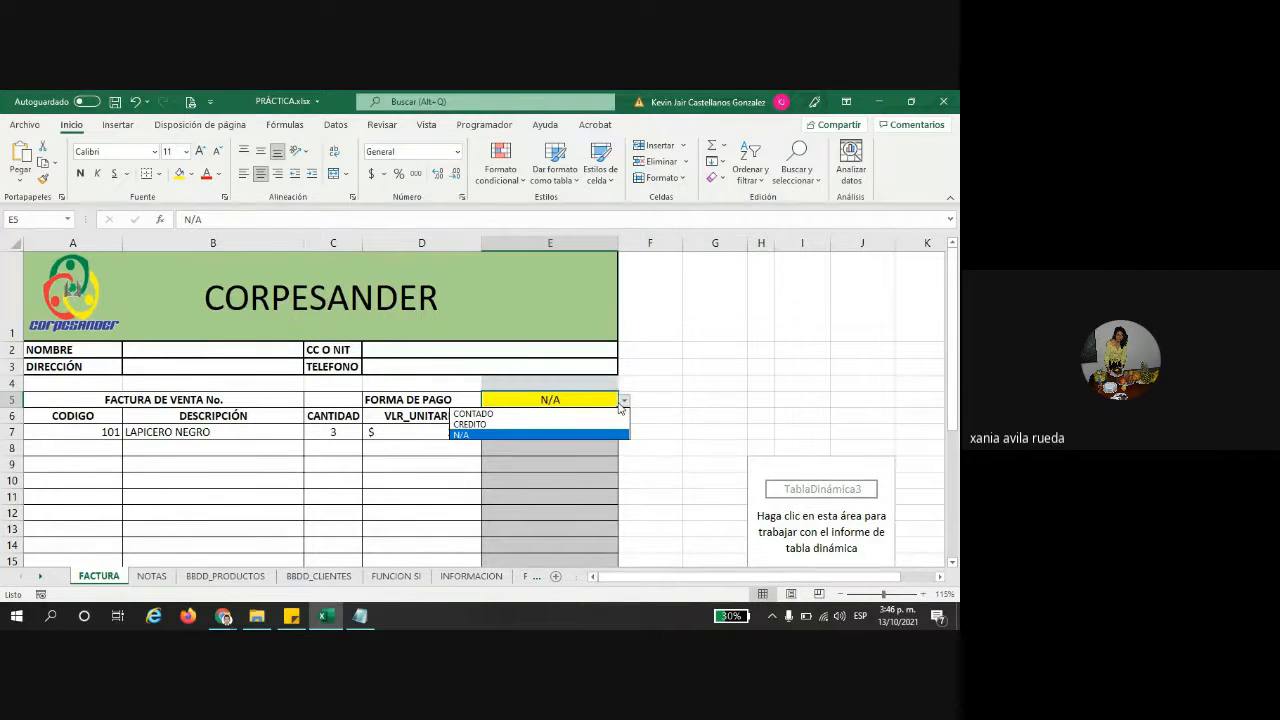
key("Escape")
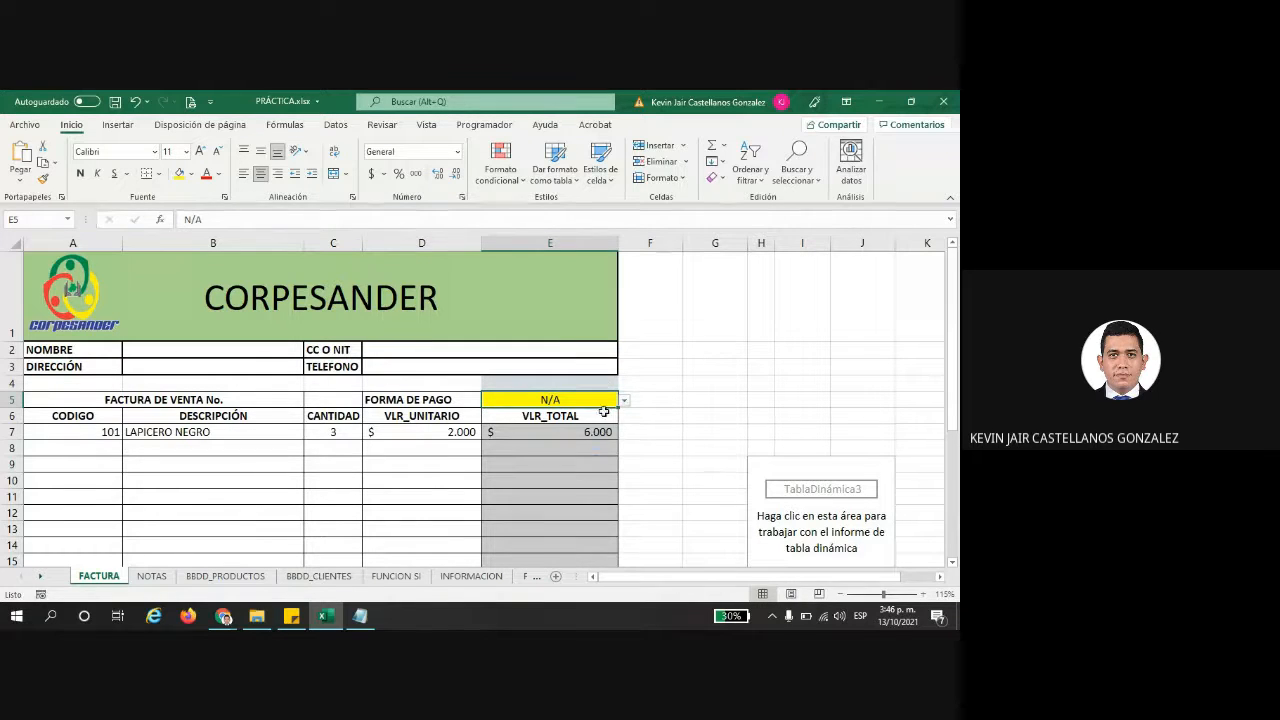
scroll(604, 412, "up", 1, "ctrl")
scroll(604, 412, "down", 3)
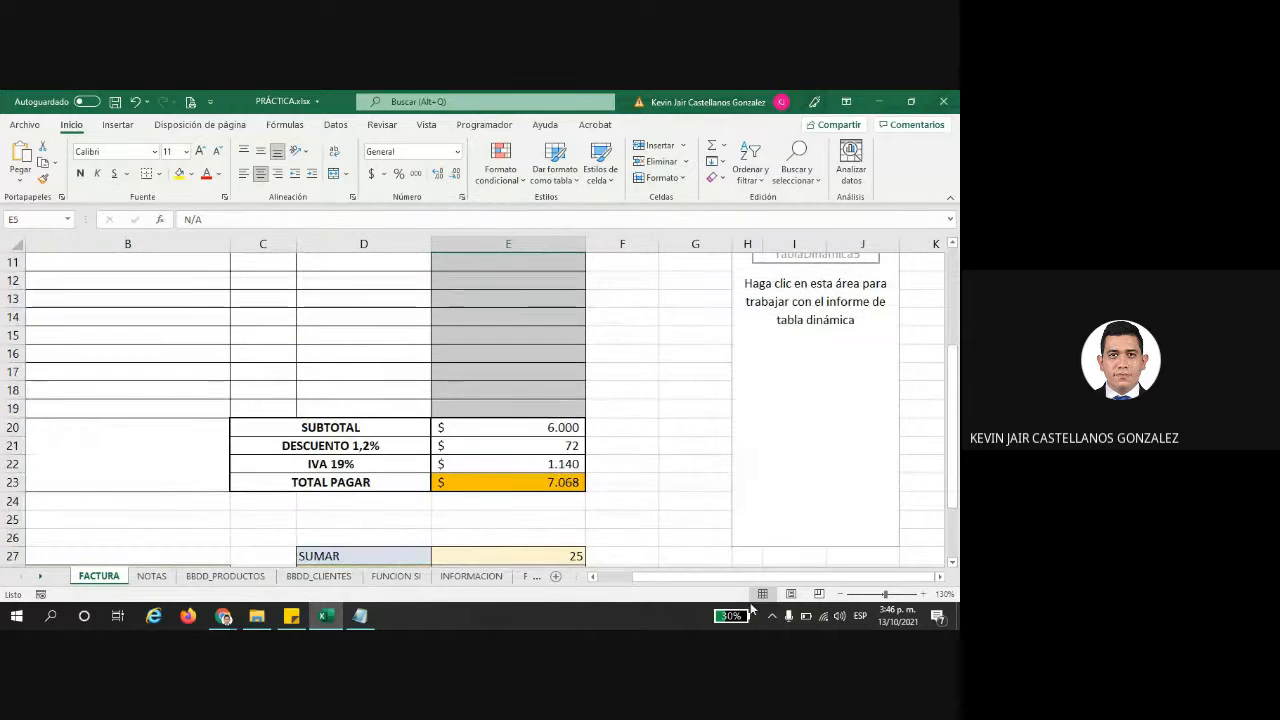
left_click_drag(742, 577, 698, 578)
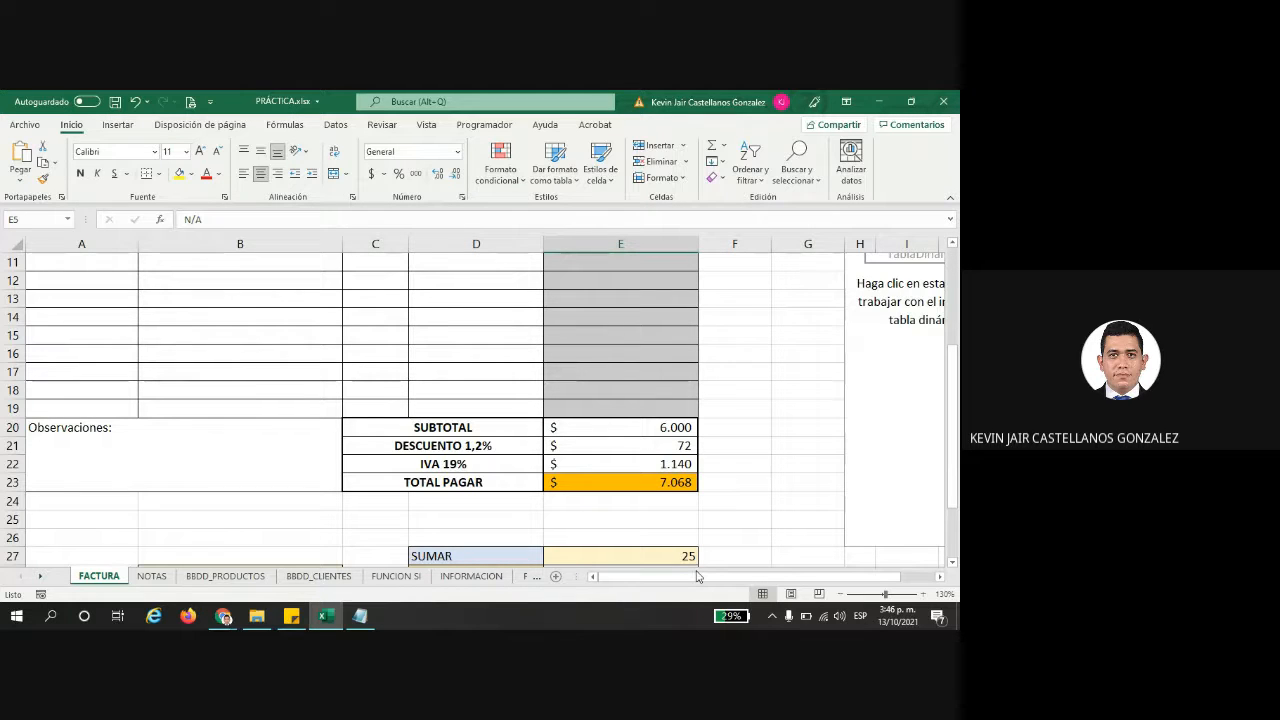
key("super+Right")
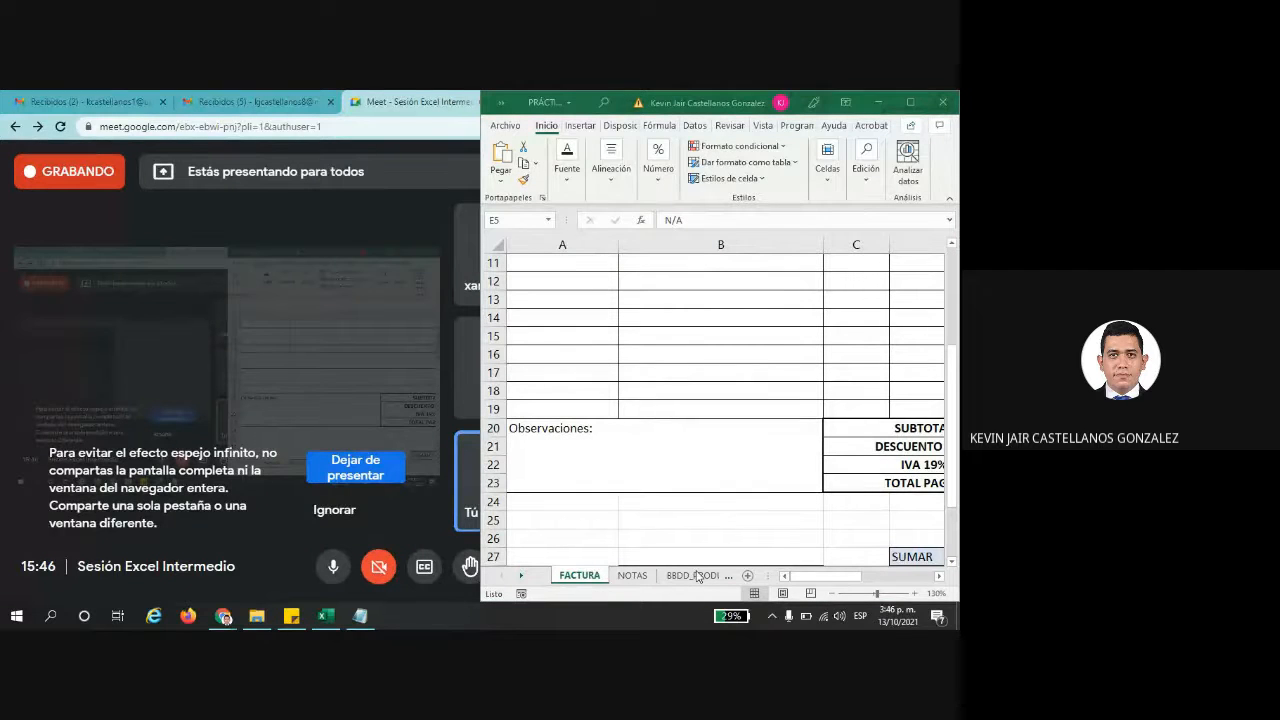
key("super")
left_click(914, 103)
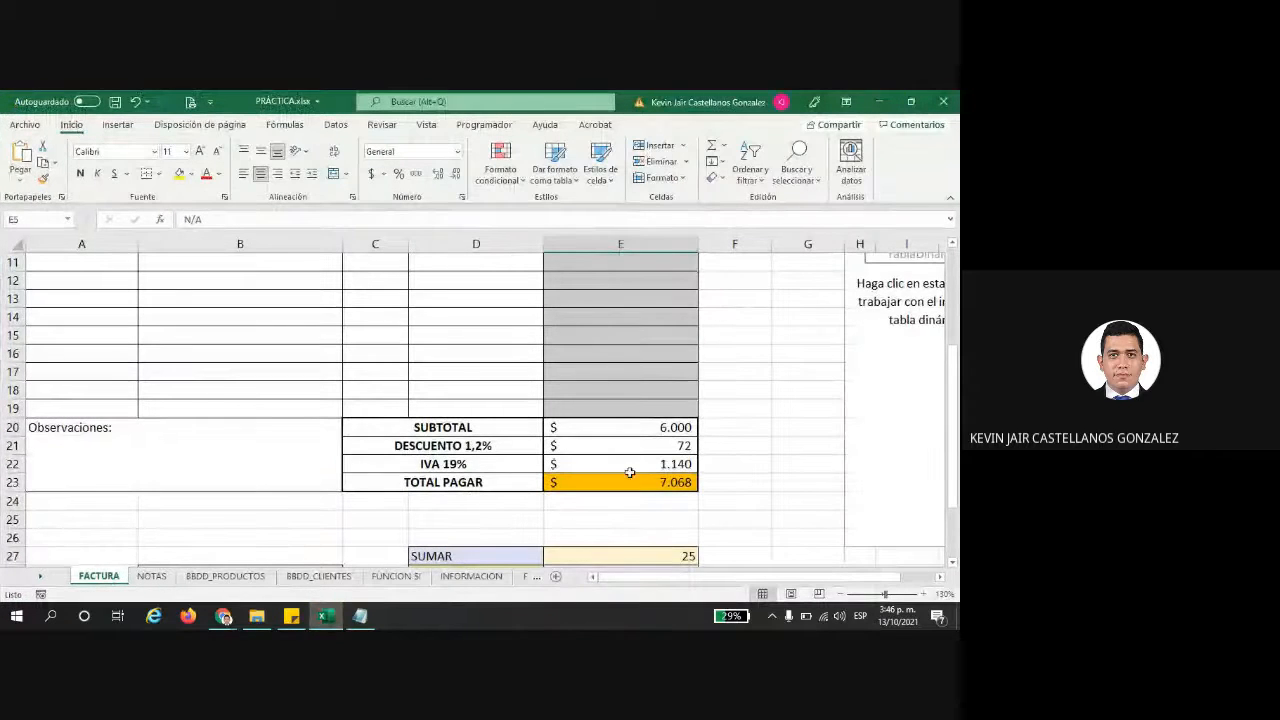
scroll(618, 410, "up", 4)
scroll(723, 431, "down", 2)
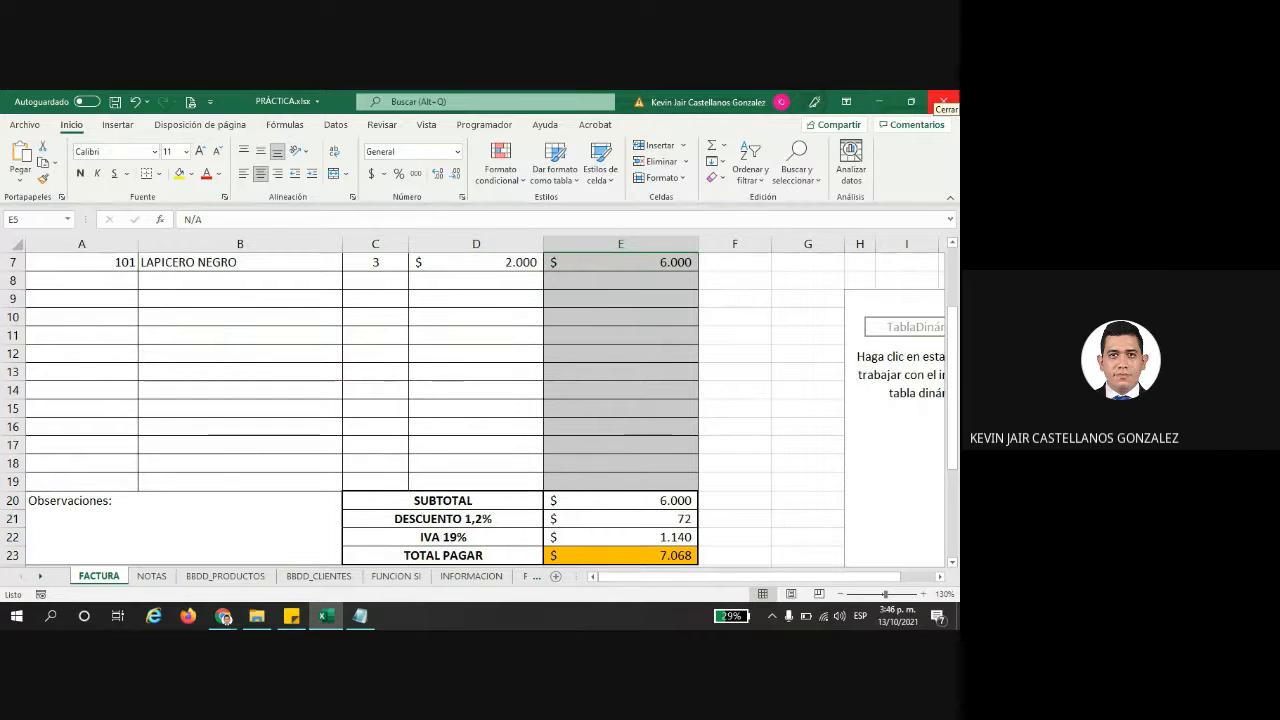
type("*+--+-")
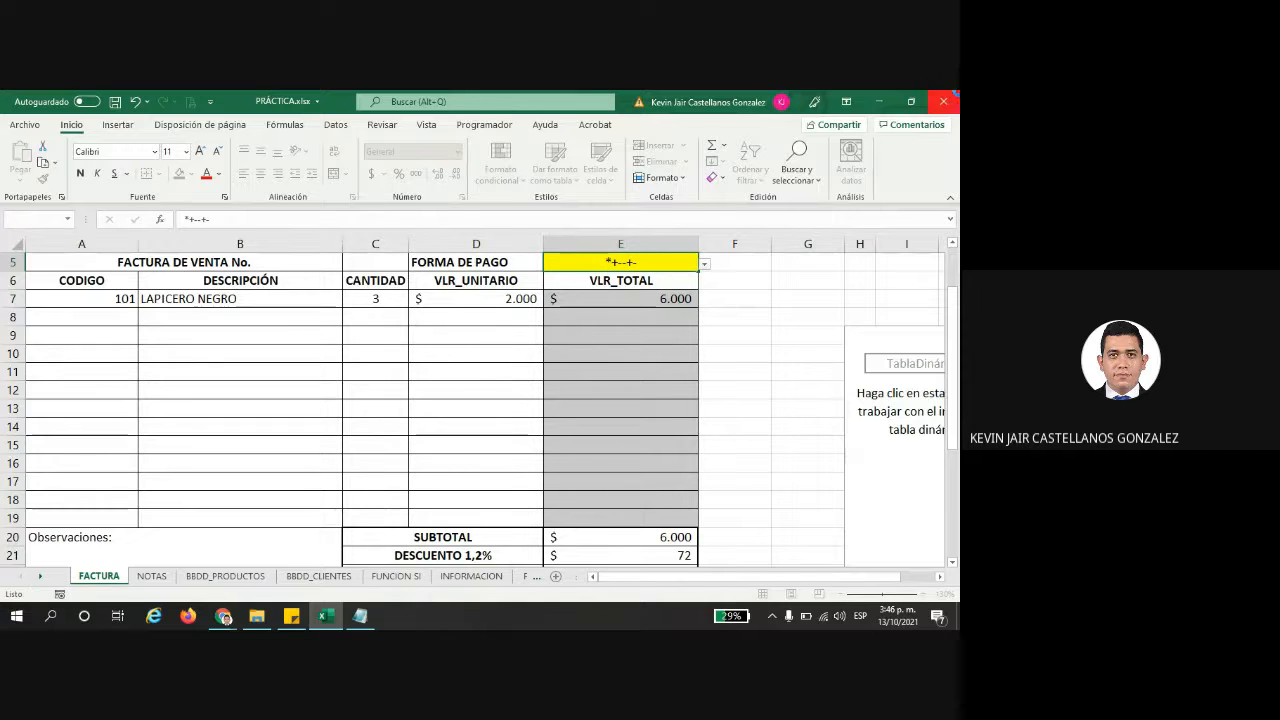
key("Return")
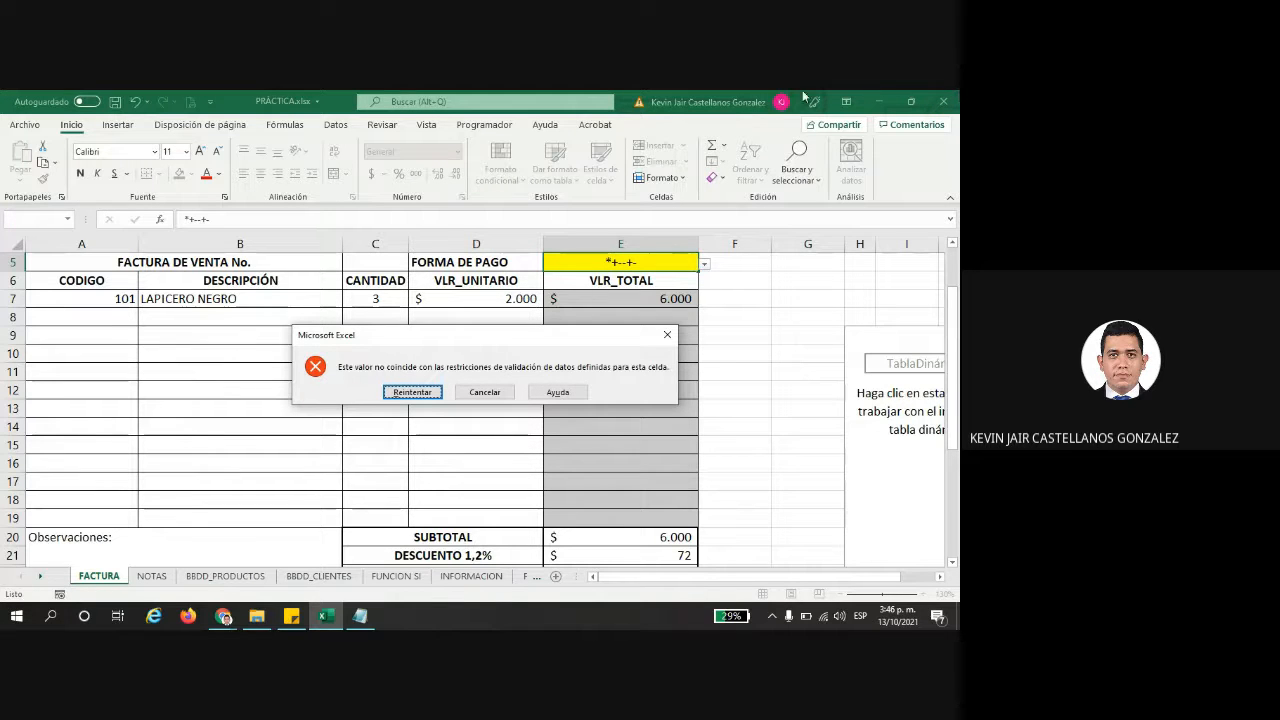
left_click(666, 335)
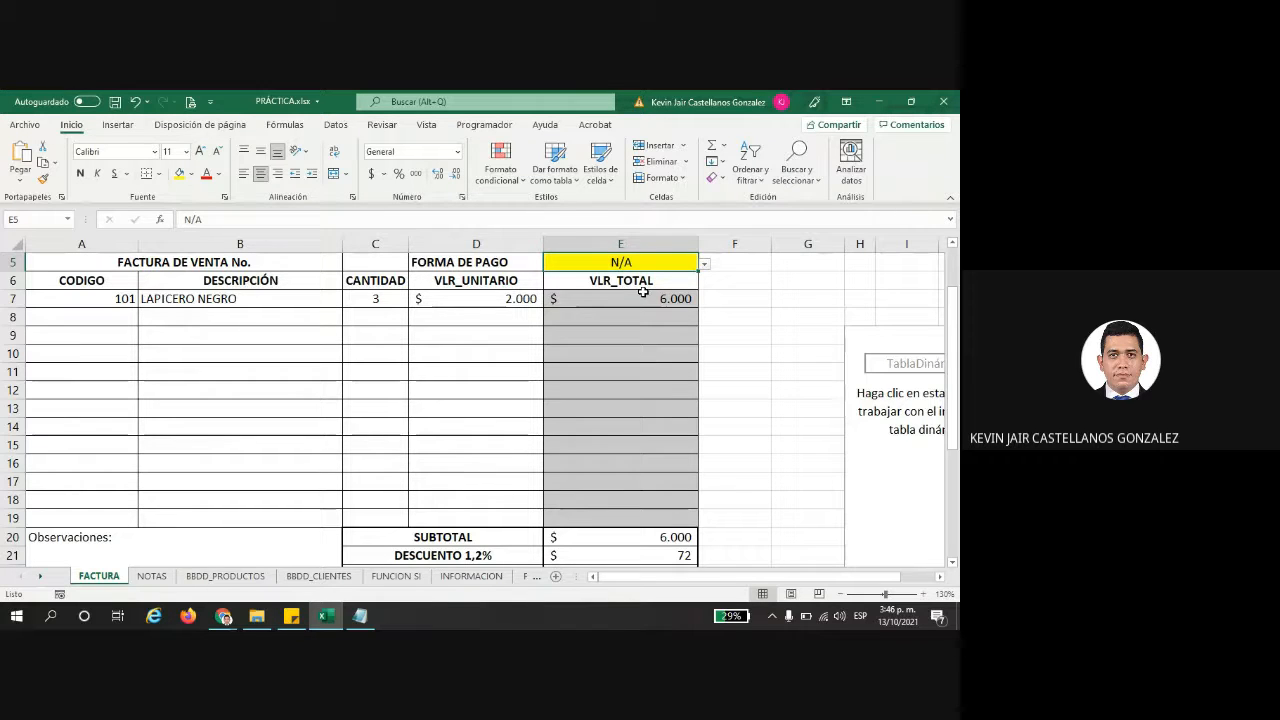
- Select cell F6 beside the VLR_TOTAL header and review the invoice from its heading to its subtotal, discount and IVA rows
left_click(717, 280)
scroll(680, 320, "up", 2)
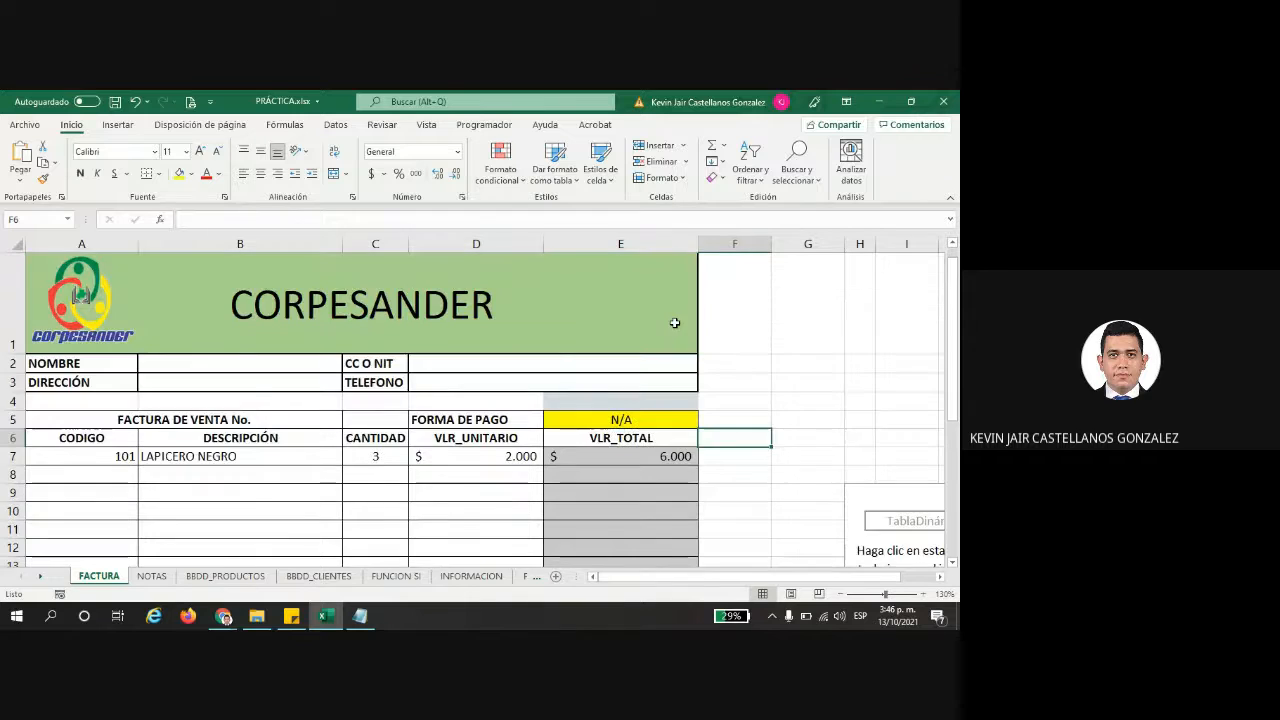
scroll(665, 335, "down", 3)
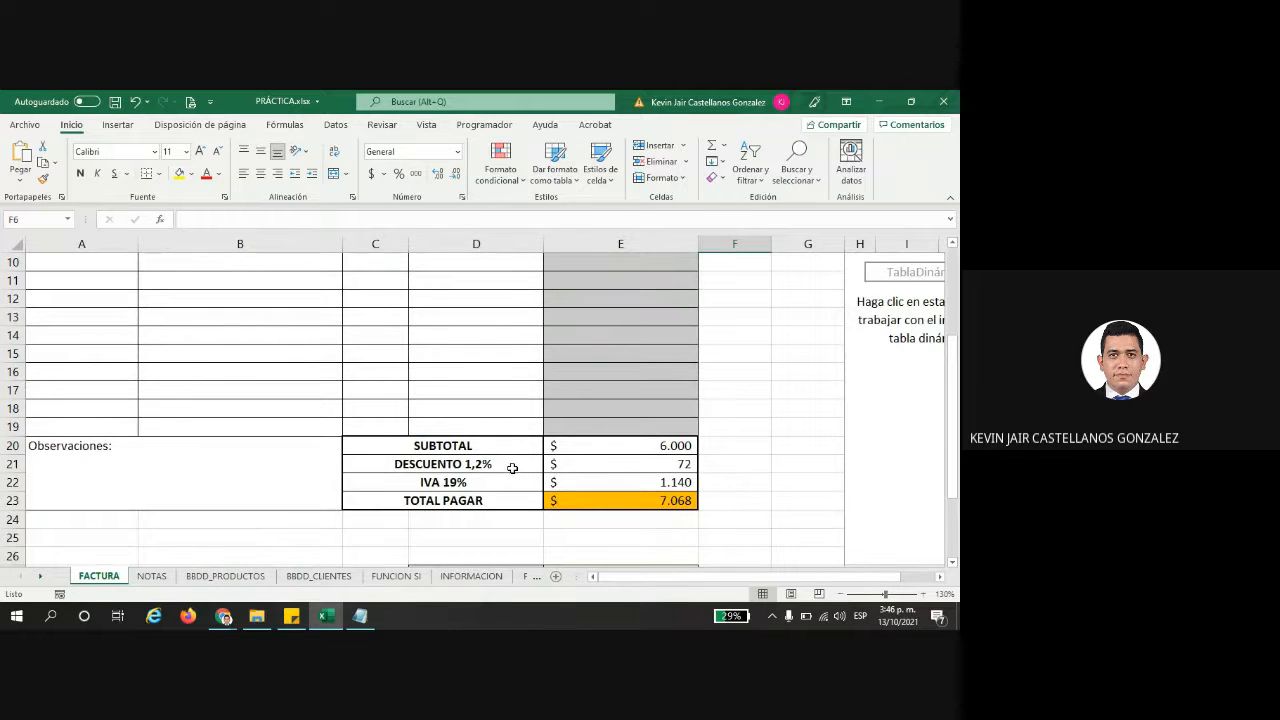
- Remove the 1,2% from the DESCUENTO label in C21 and clear the discount amount in E21
double_click(470, 466)
double_click(470, 466)
key("BackSpace")
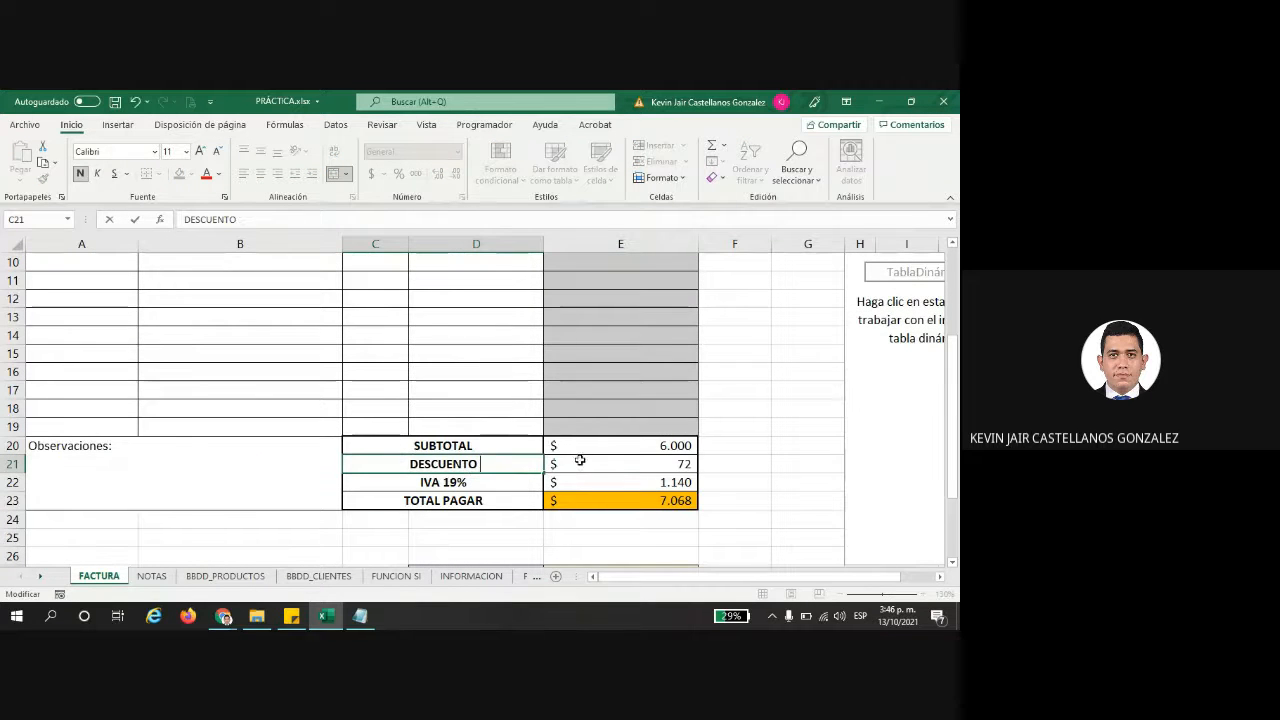
left_click(622, 461)
key("Delete")
left_click(720, 452)
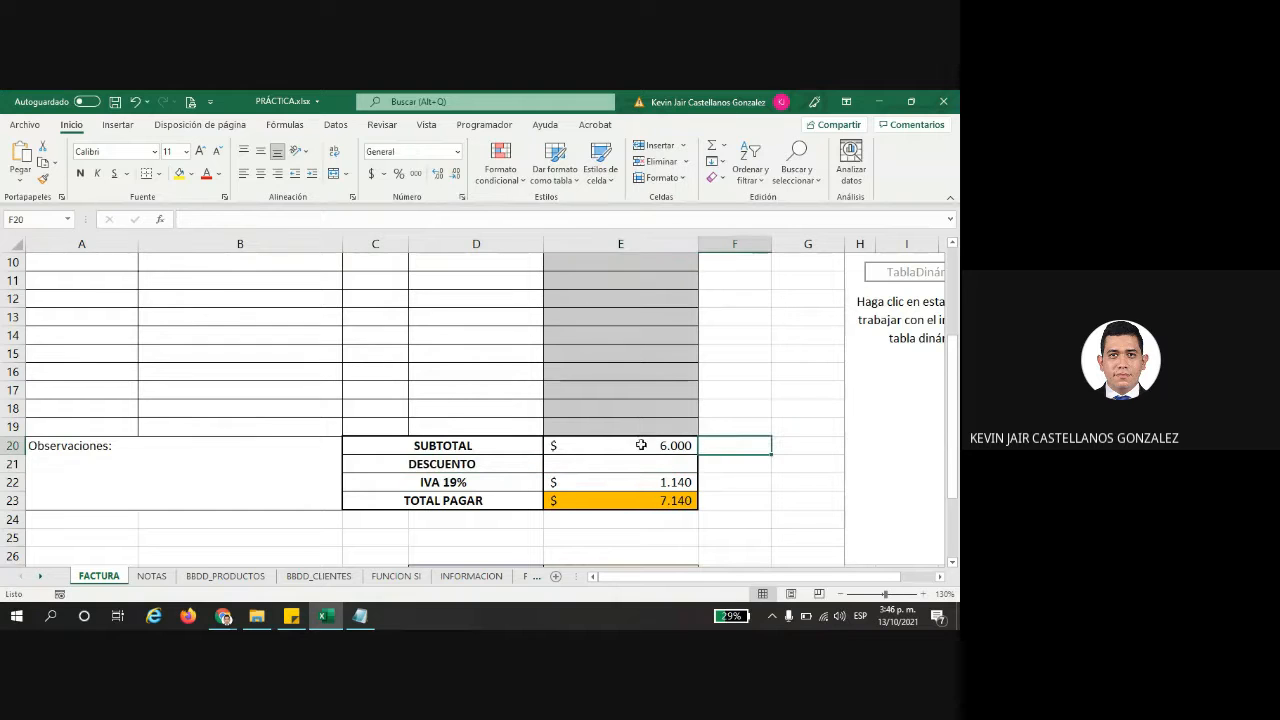
- Merge and center the range B25:E26 below the invoice totals
left_click(600, 446)
scroll(597, 447, "up", 2)
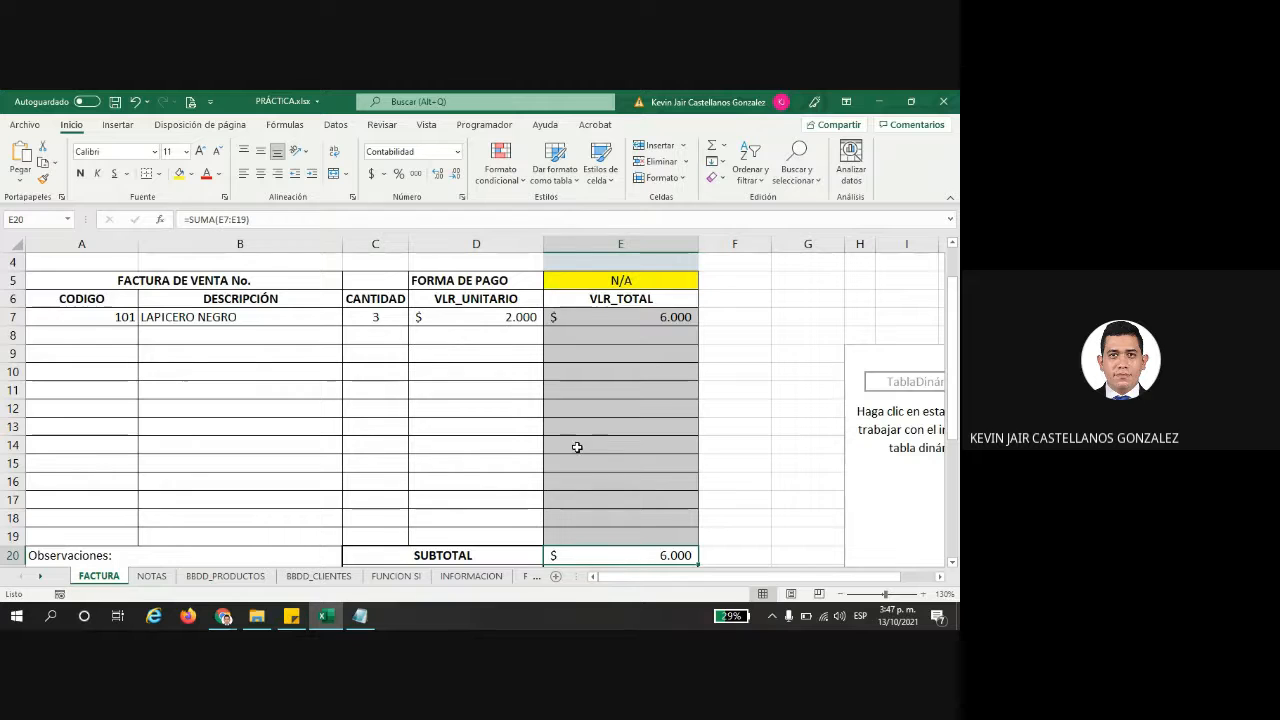
scroll(466, 469, "down", 5)
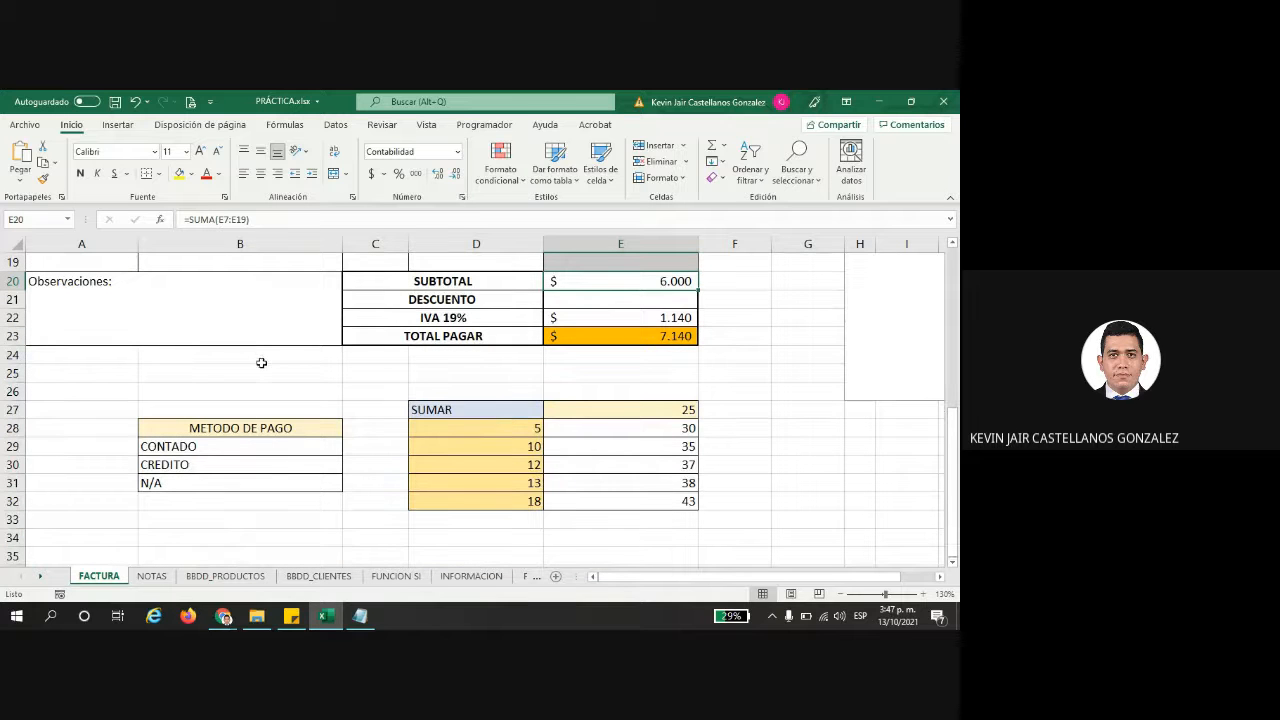
left_click_drag(202, 360, 565, 375)
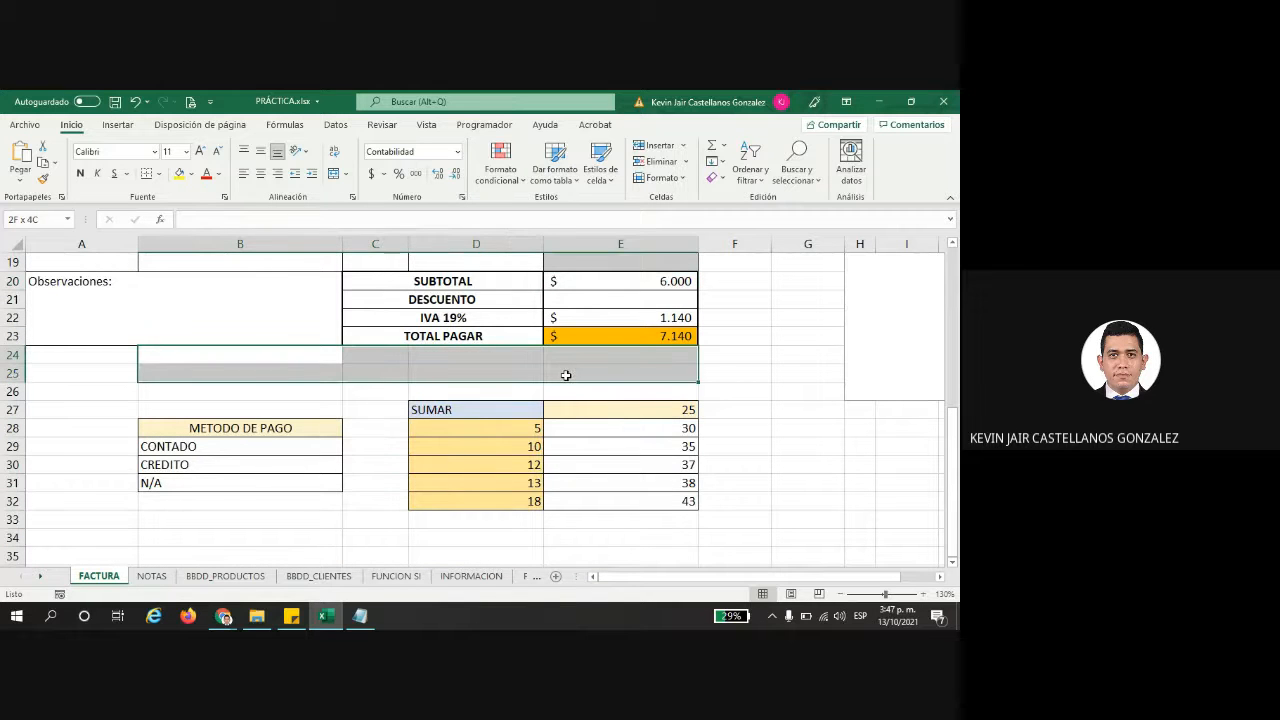
left_click_drag(289, 378, 562, 386)
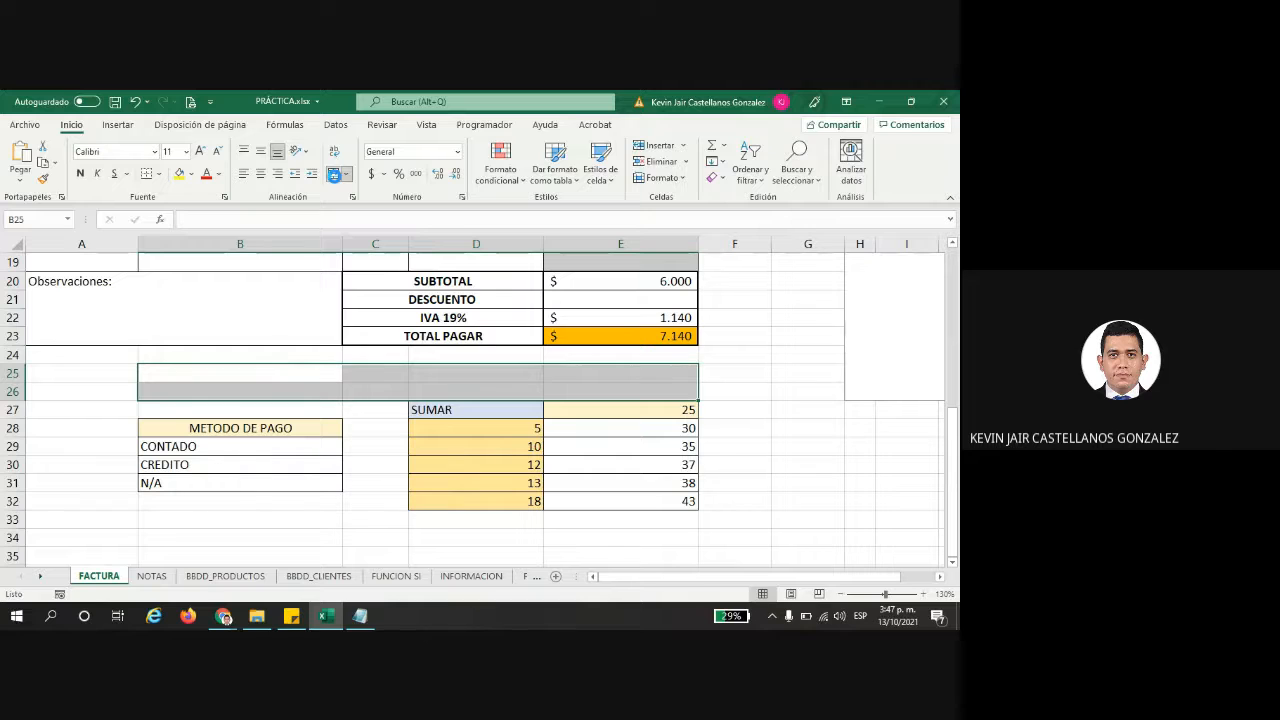
left_click(335, 176)
- Enter "SI EL CLIENTE REALIZA EN PAGO DE CONTADO, TENDRÁ UN DESCUENTO DEL 5% SOBRE EL SUBTOTAL" in the merged cell and wrap its text
type("SI EL CLIEN")
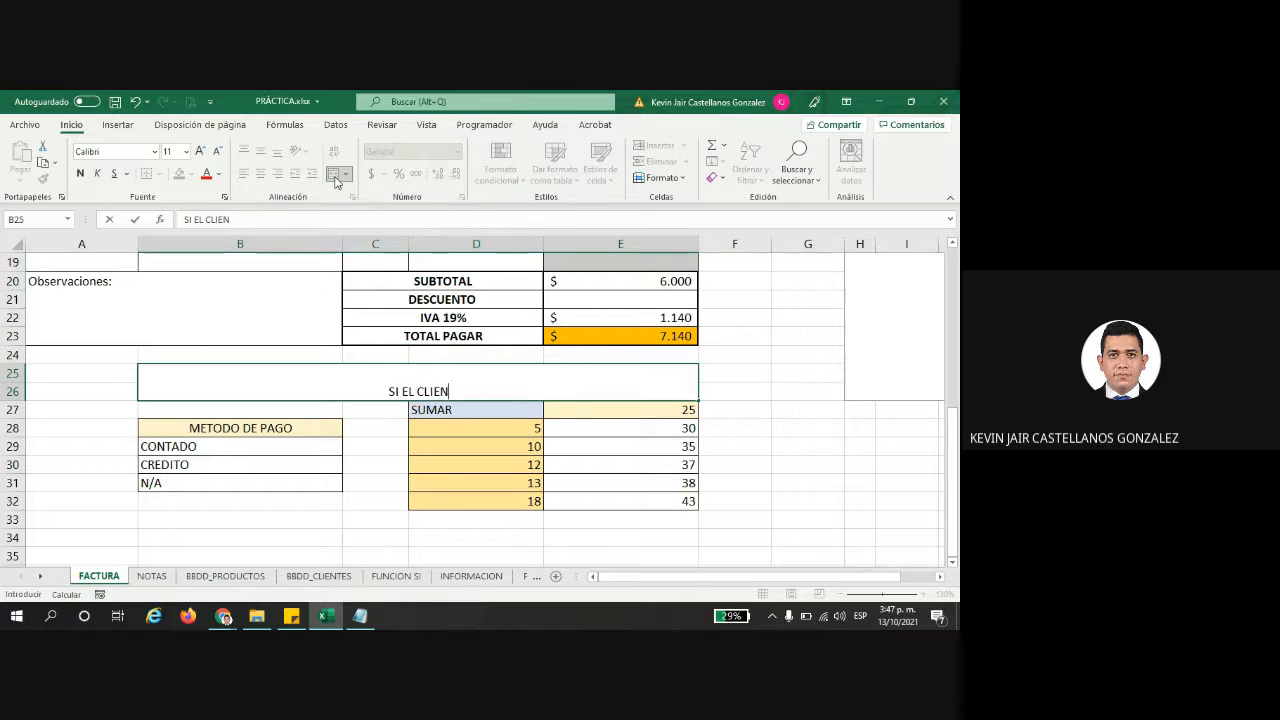
type("TE REALIZ")
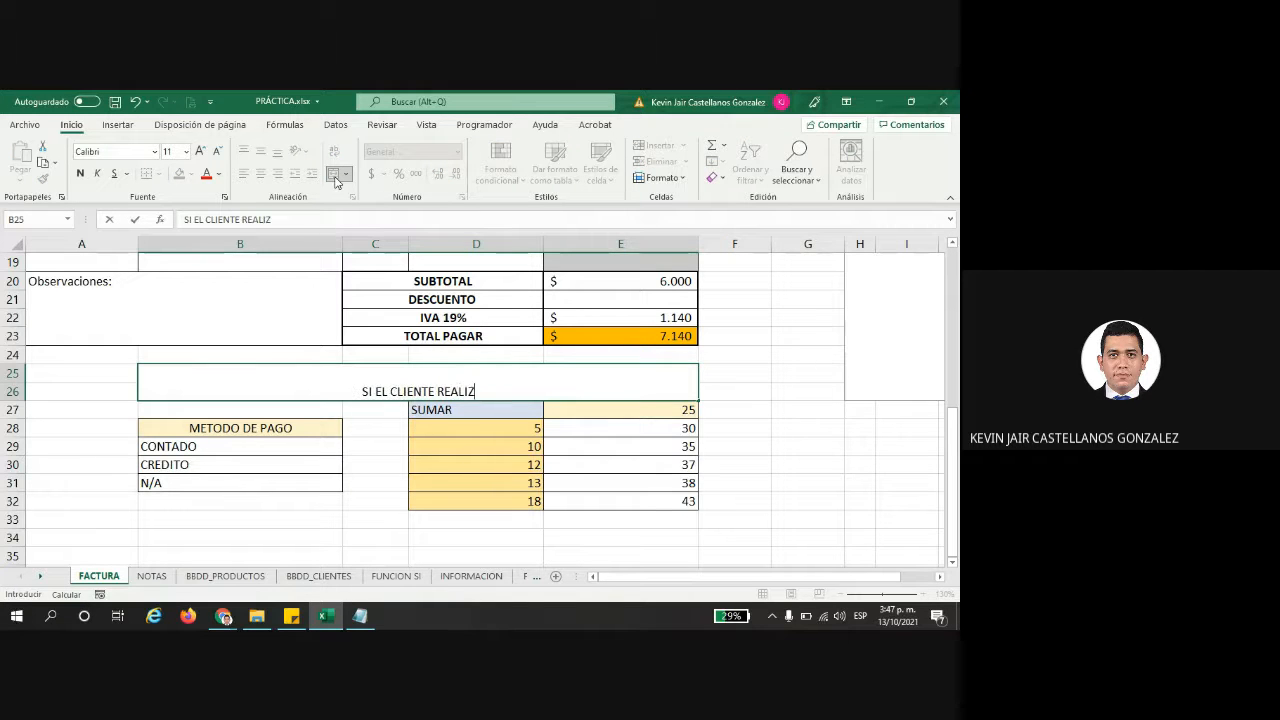
type("A EN POA")
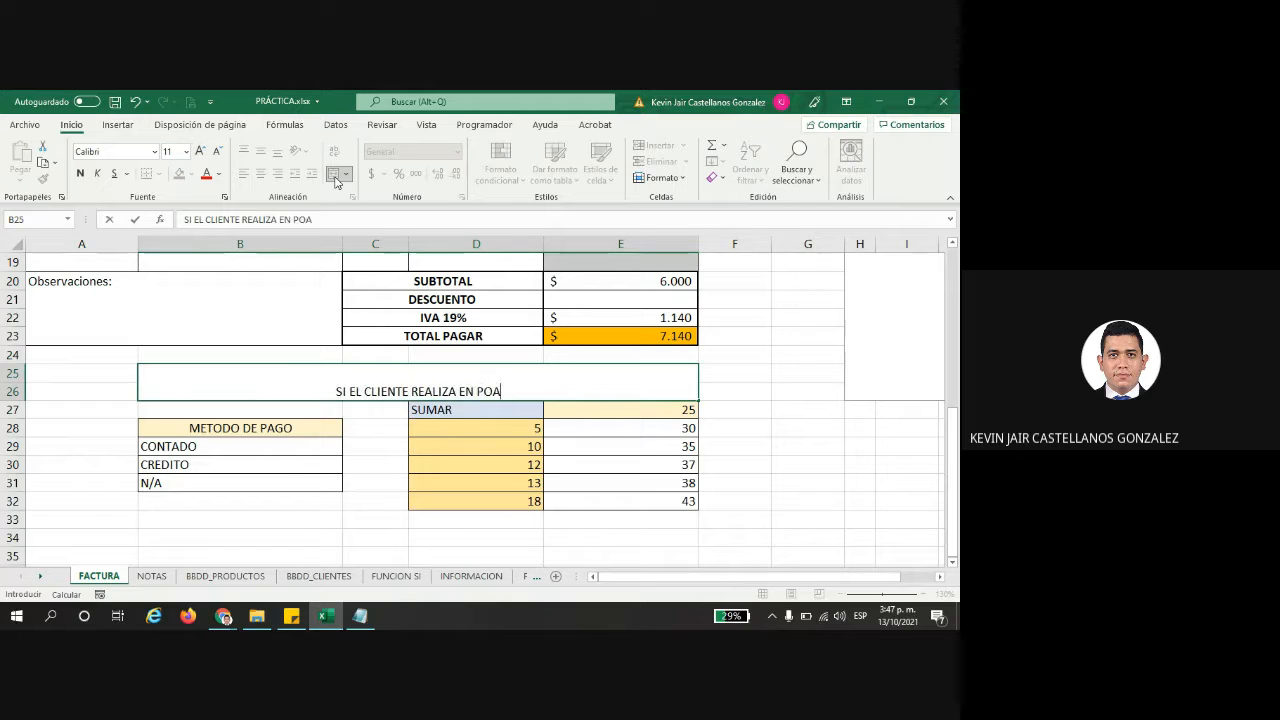
key("BackSpace")
key("BackSpace")
type("AG")
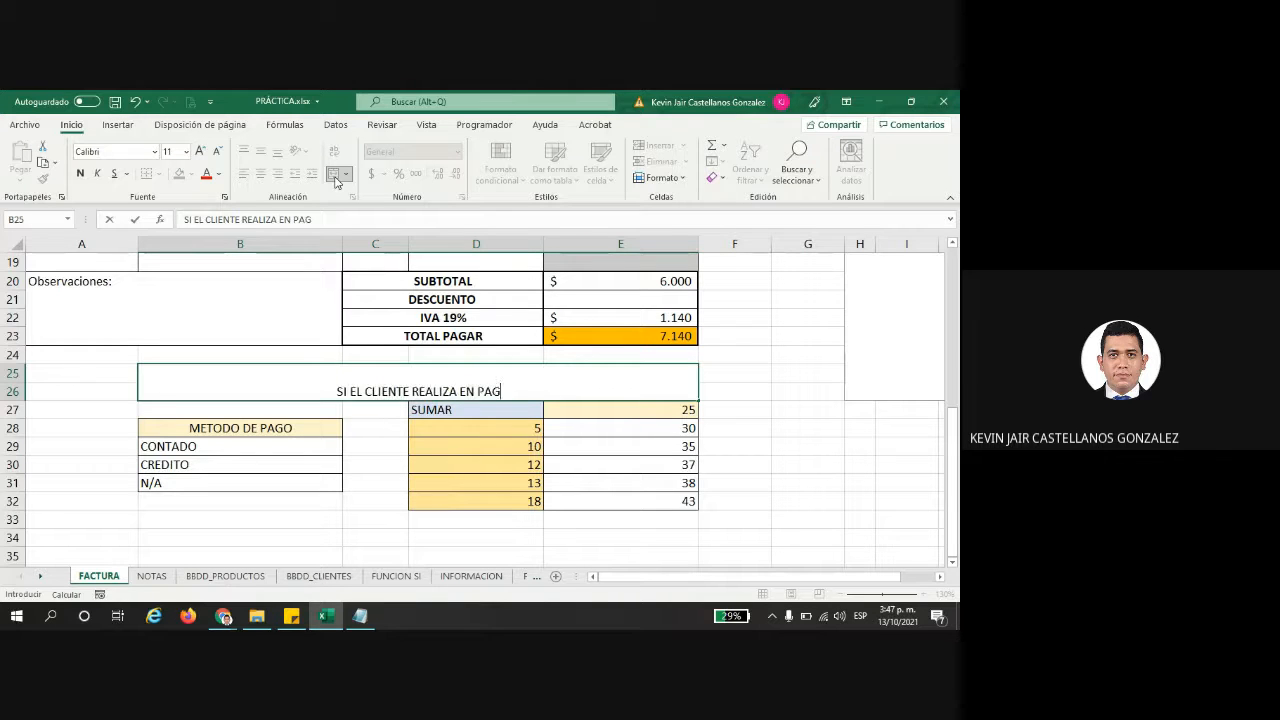
type("O DE CONTADO, ")
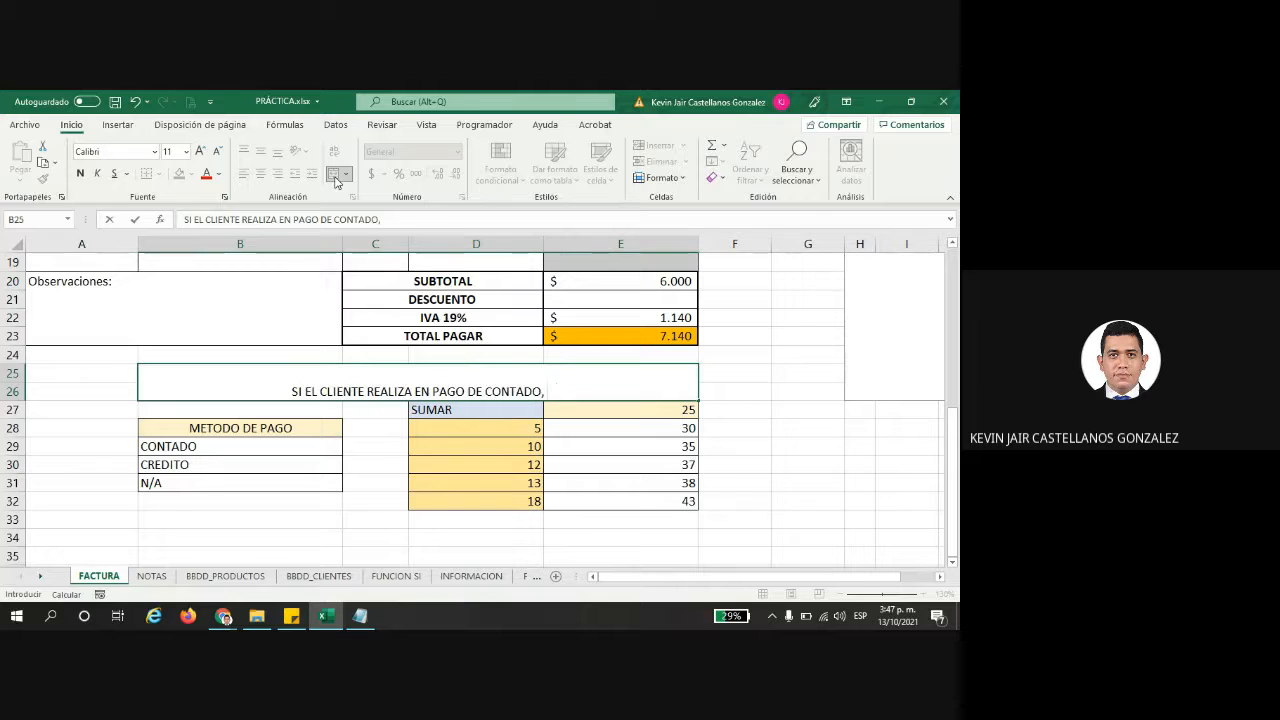
type("TENDRÁ UN D")
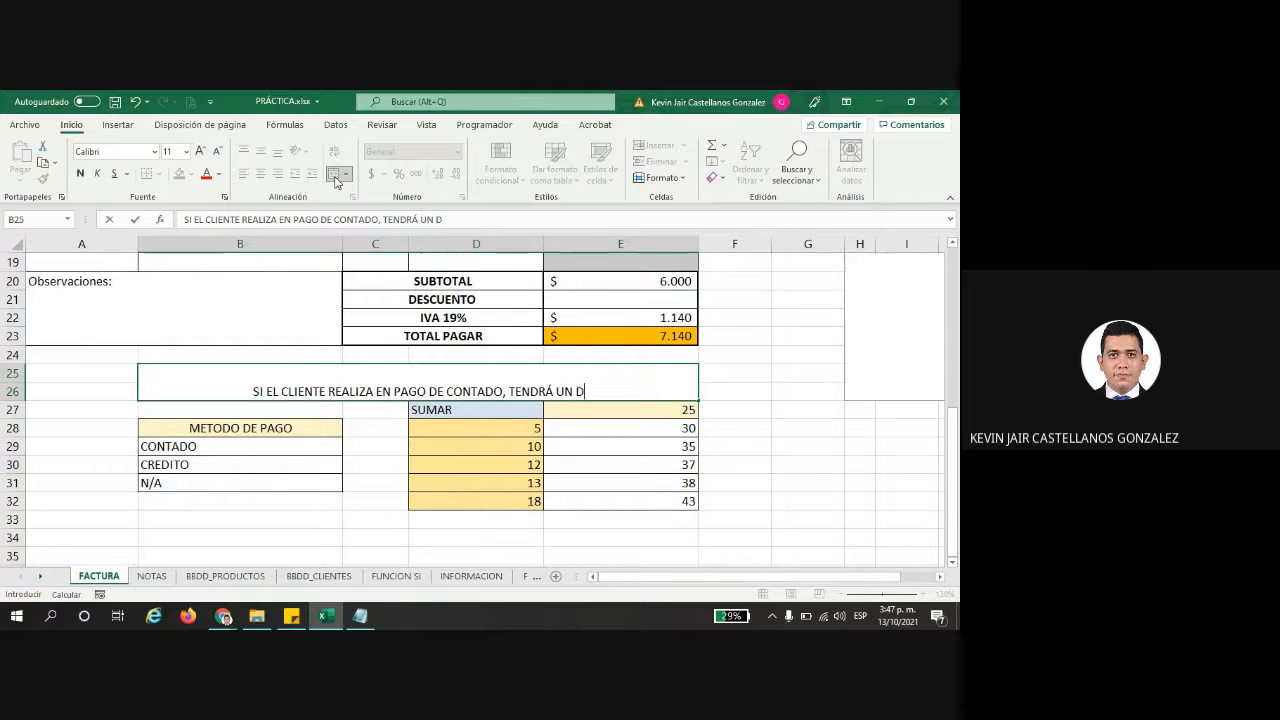
type("ESCUENTO DEL")
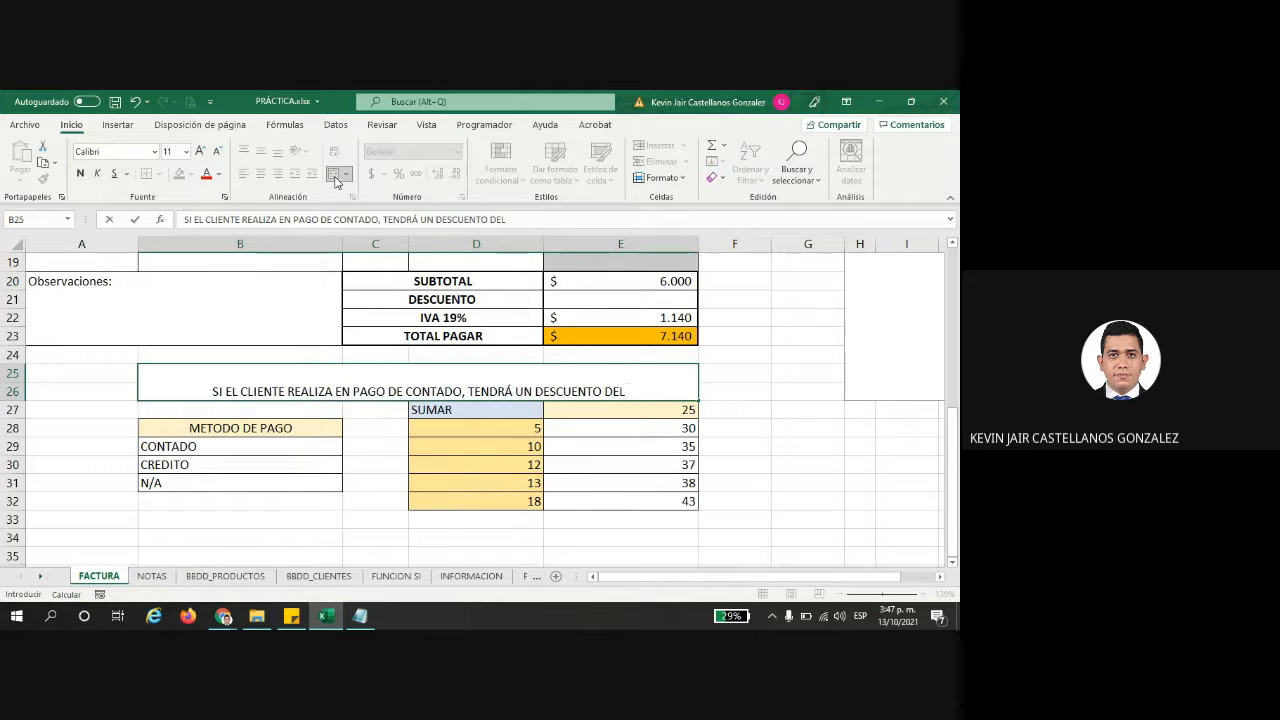
type(" 5% SOBR")
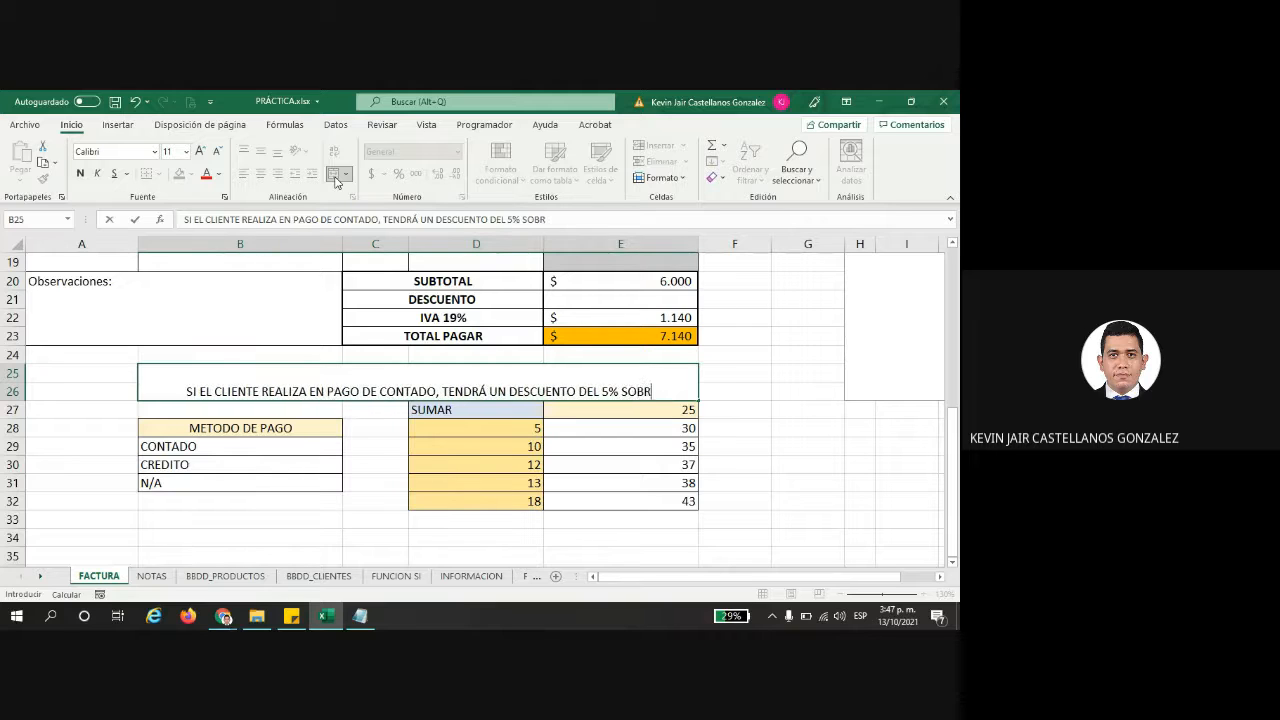
type("E EL SUBTOTAL-")
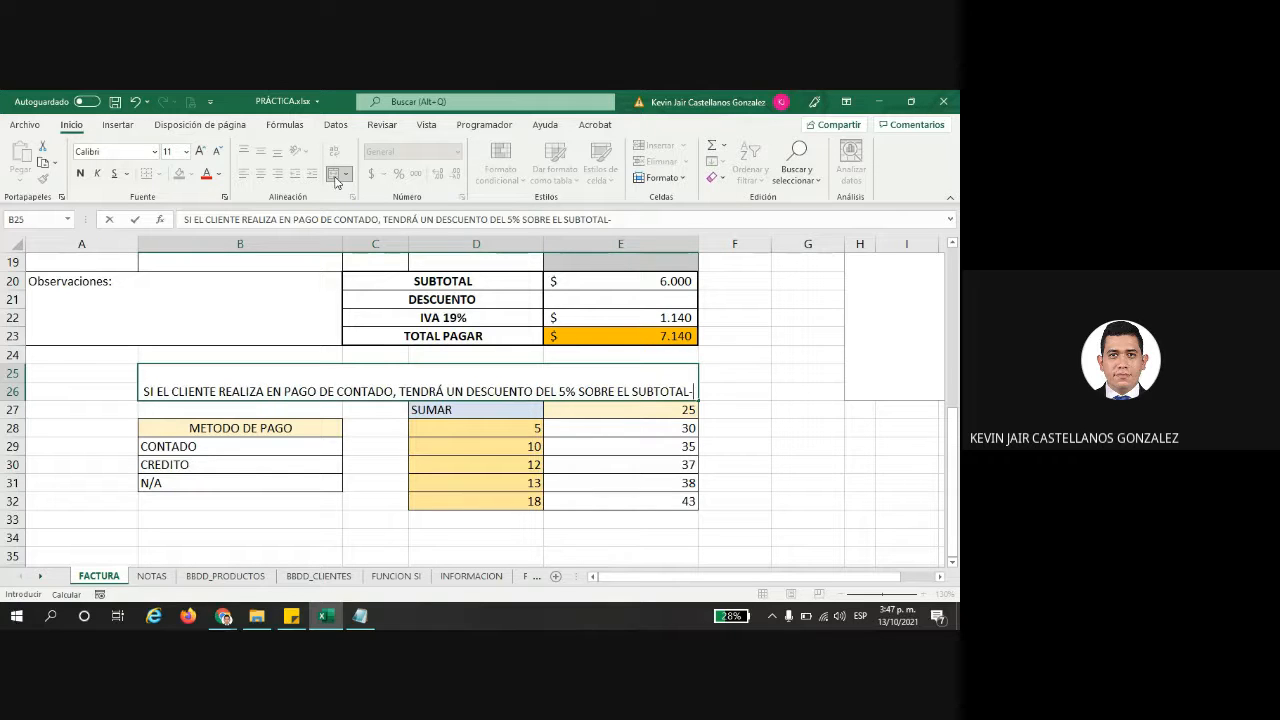
key("BackSpace")
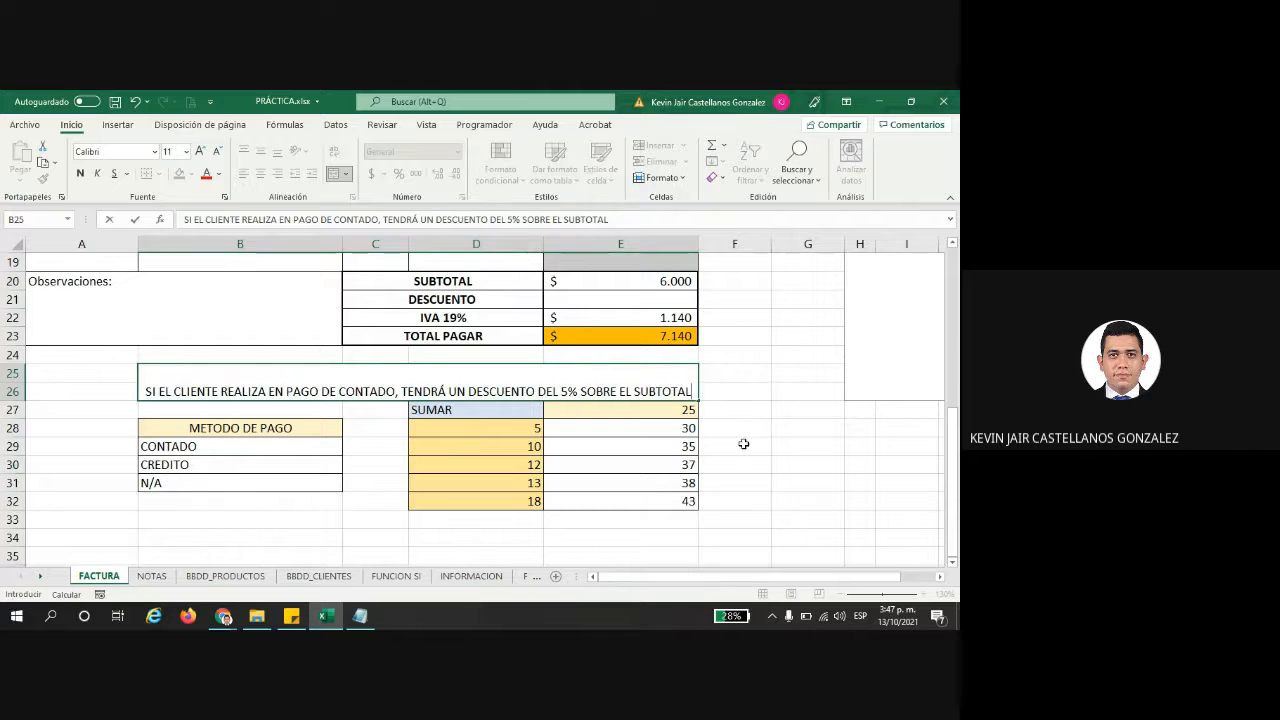
key("ctrl+Return")
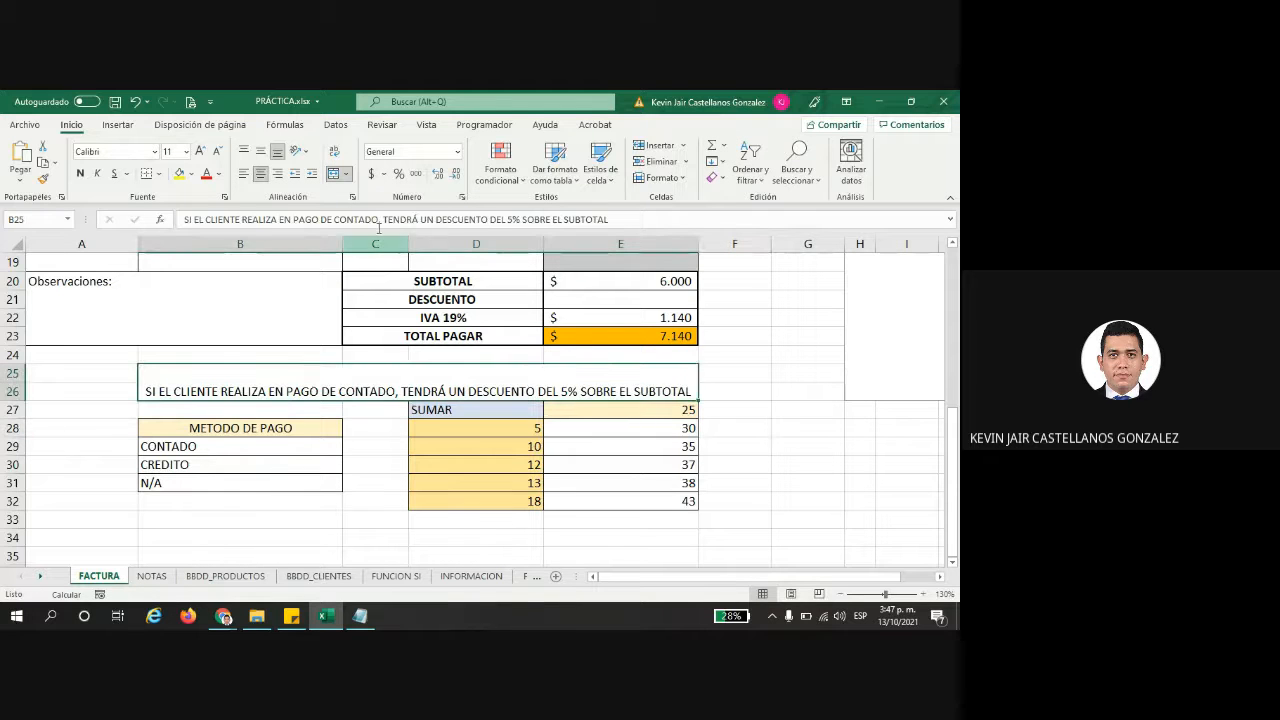
left_click(332, 151)
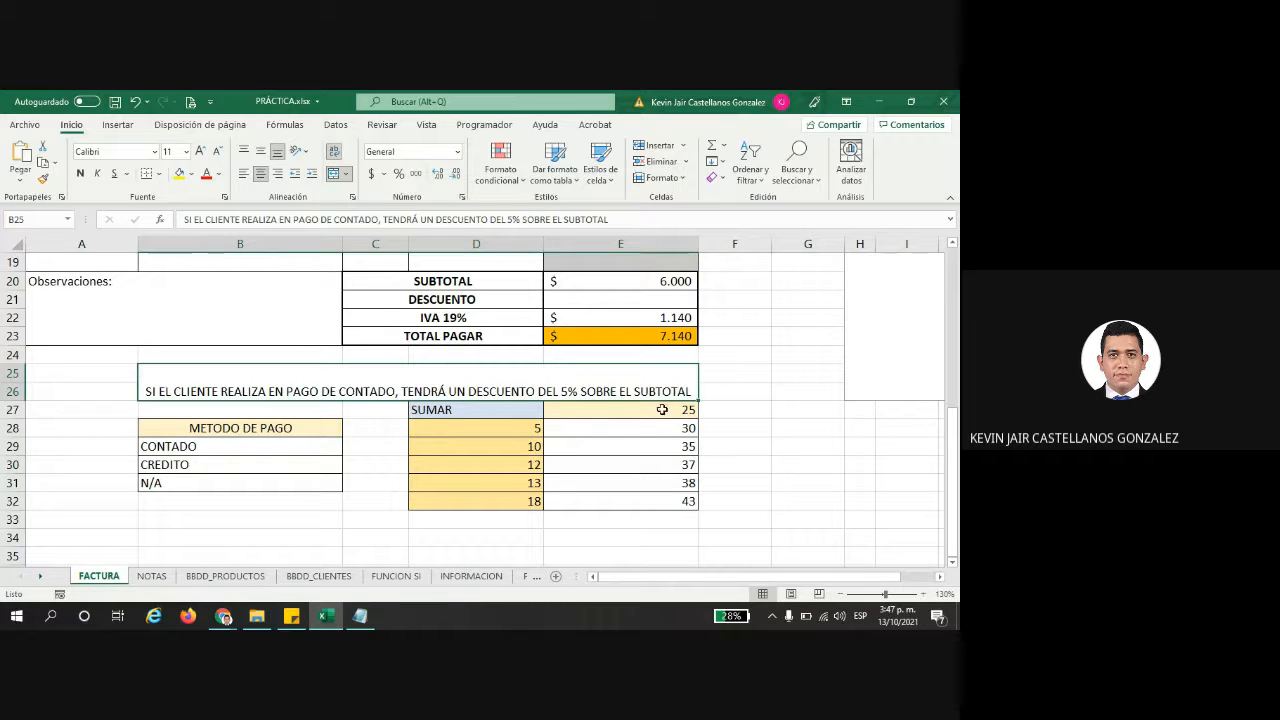
- Select the empty amount cell E21 in the invoice's DESCUENTO row
scroll(340, 420, "up", 2)
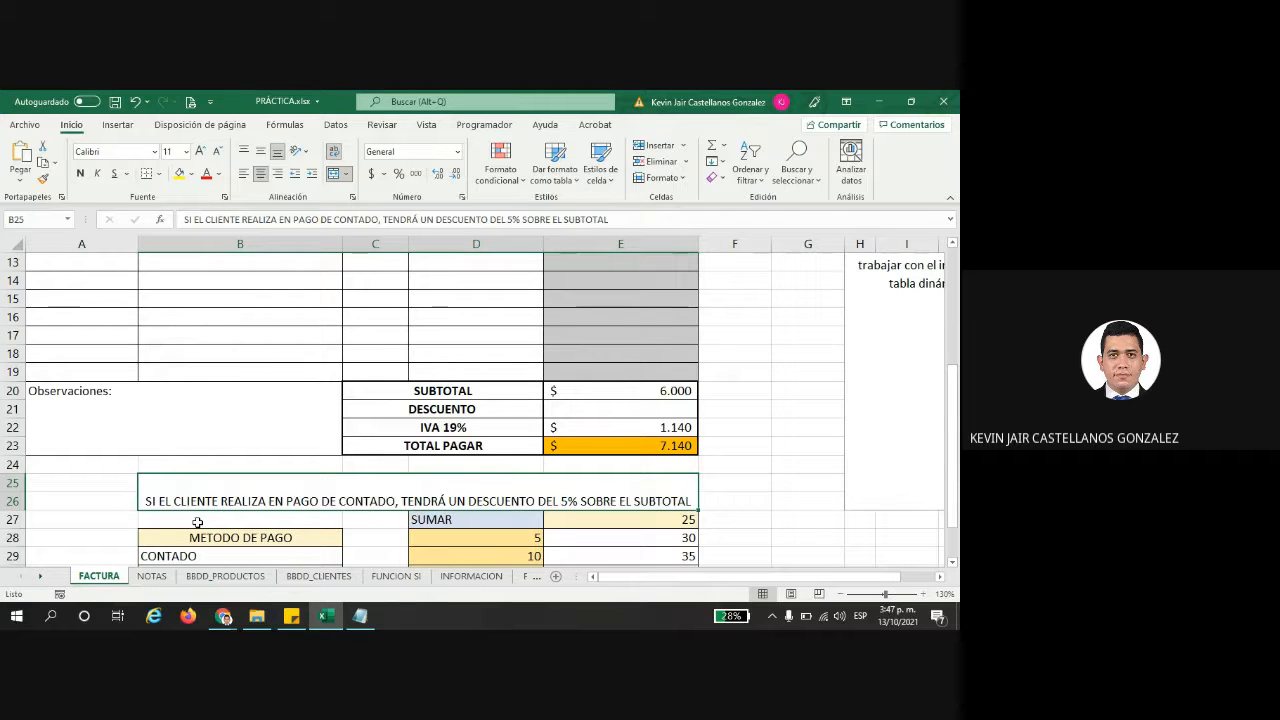
scroll(441, 447, "up", 1)
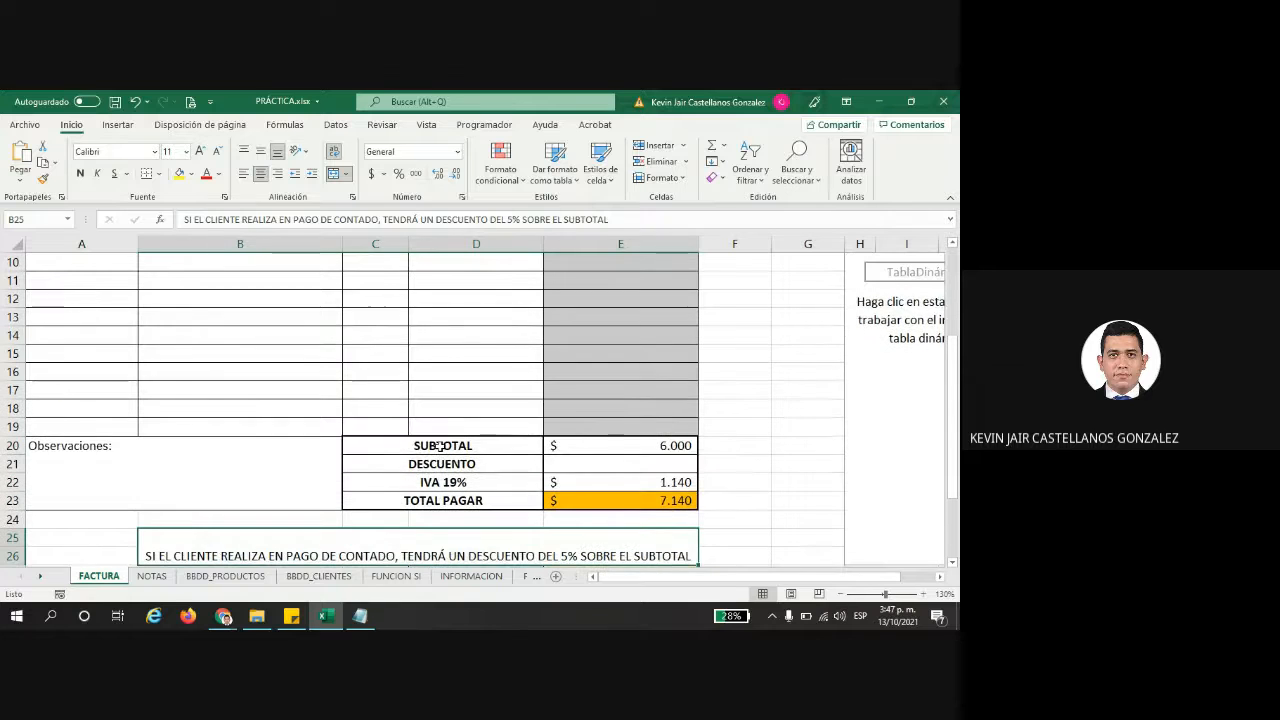
left_click(607, 473)
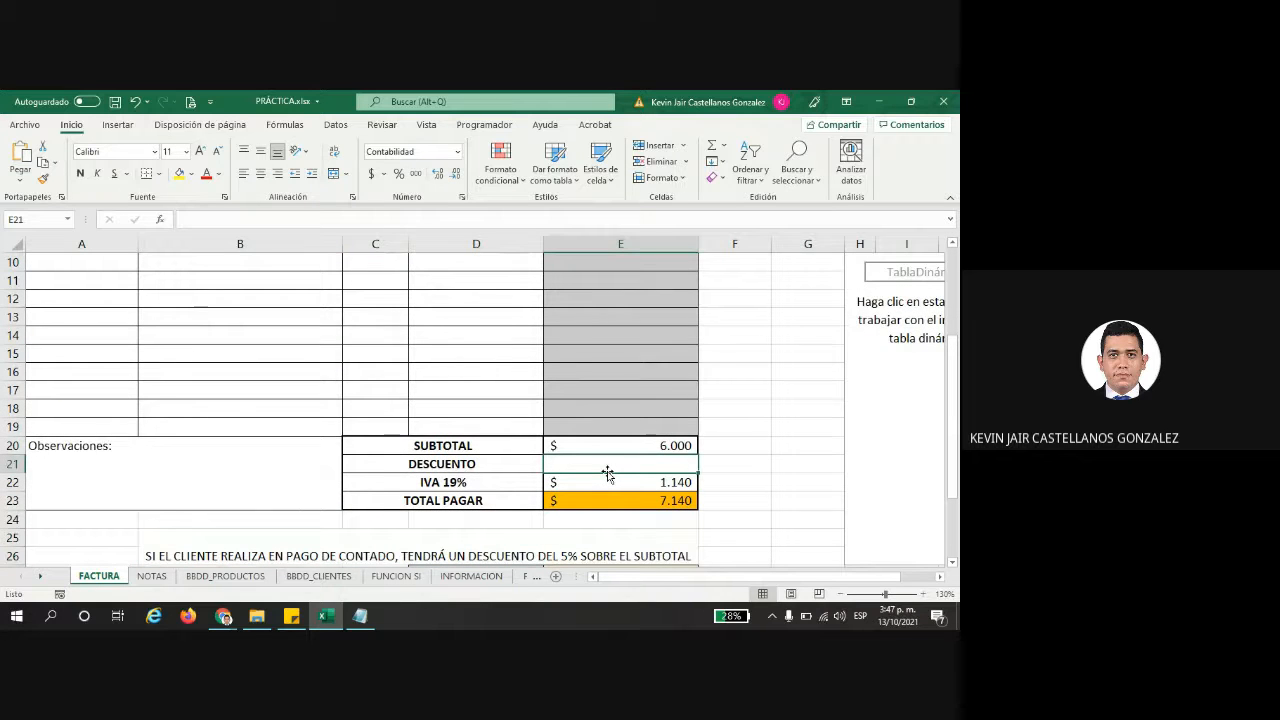
type("=S")
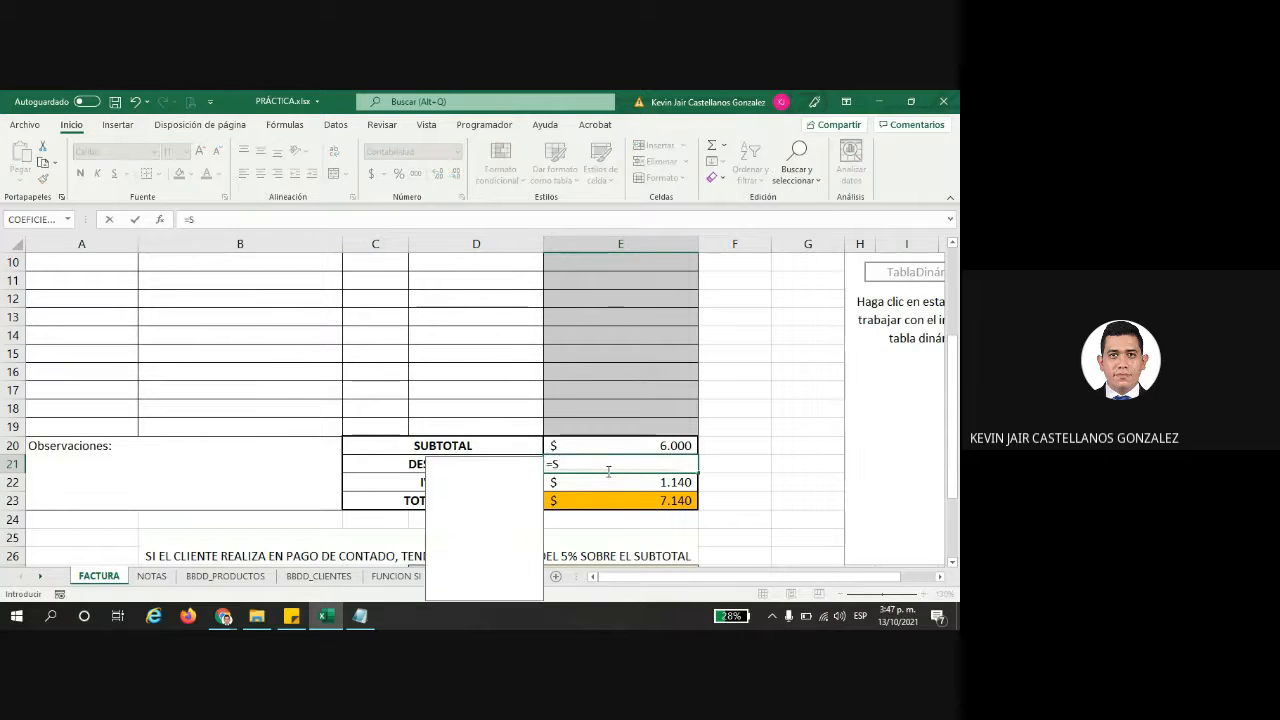
type("I")
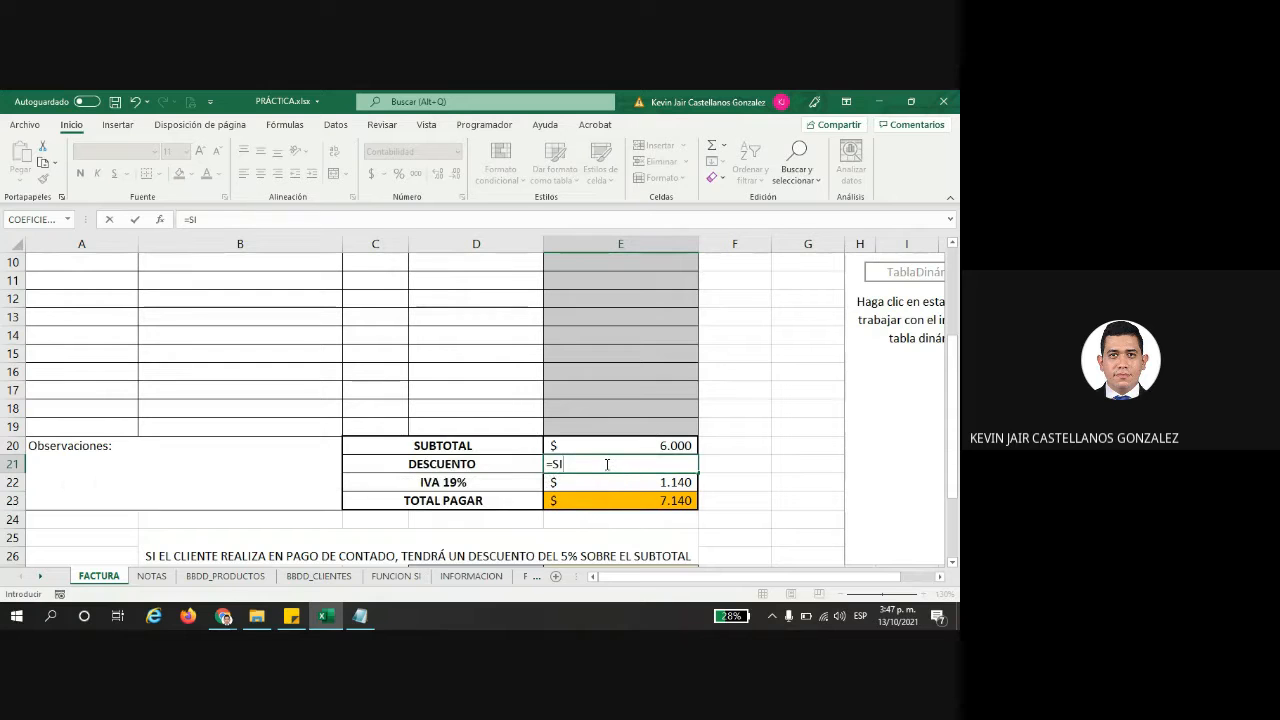
key("Escape")
- Start an SI formula in the DESCUENTO amount cell with the FORMA DE PAGO cell E5 as the reference of its logical test
scroll(600, 464, "up", 1, "ctrl")
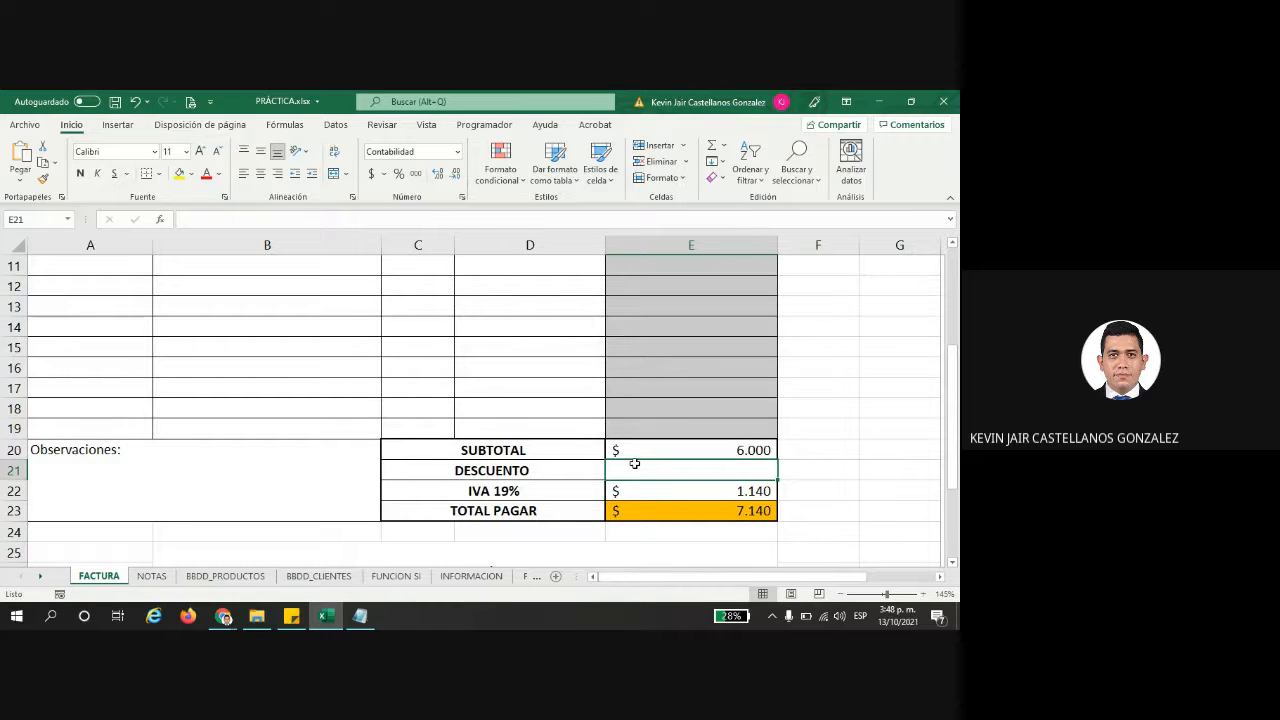
type("?")
type("=SI(")
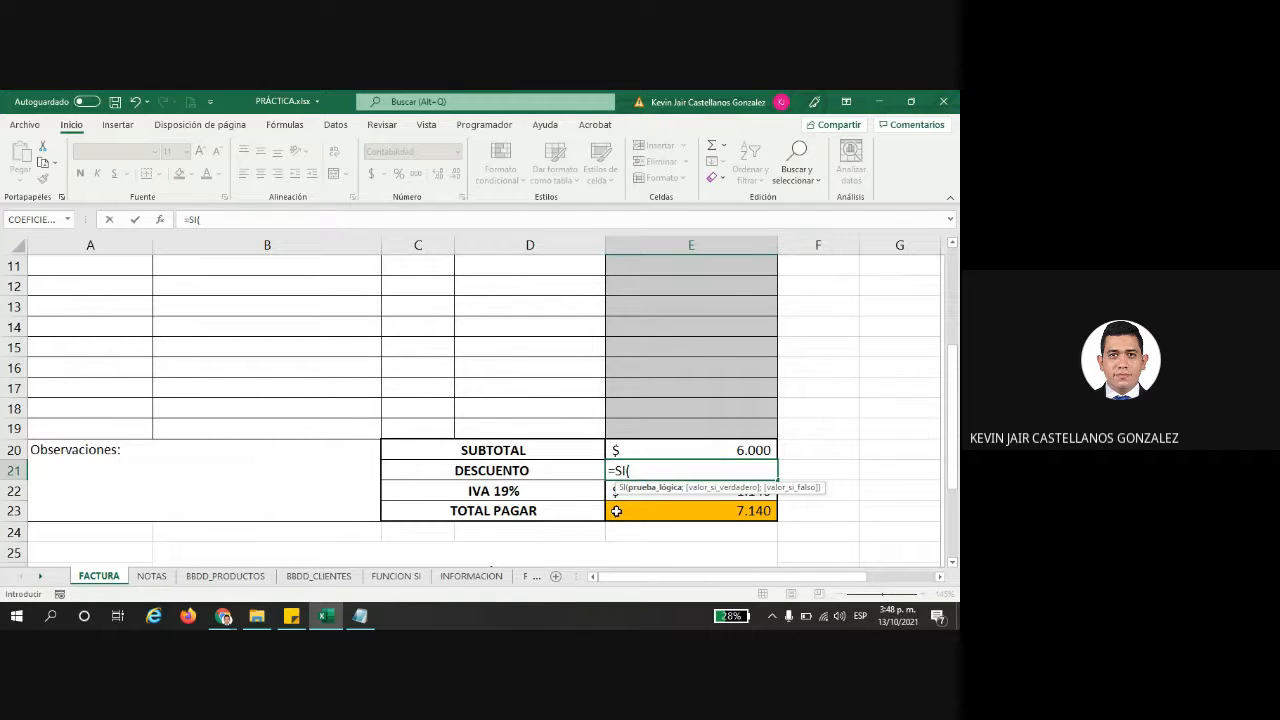
scroll(500, 509, "down", 3)
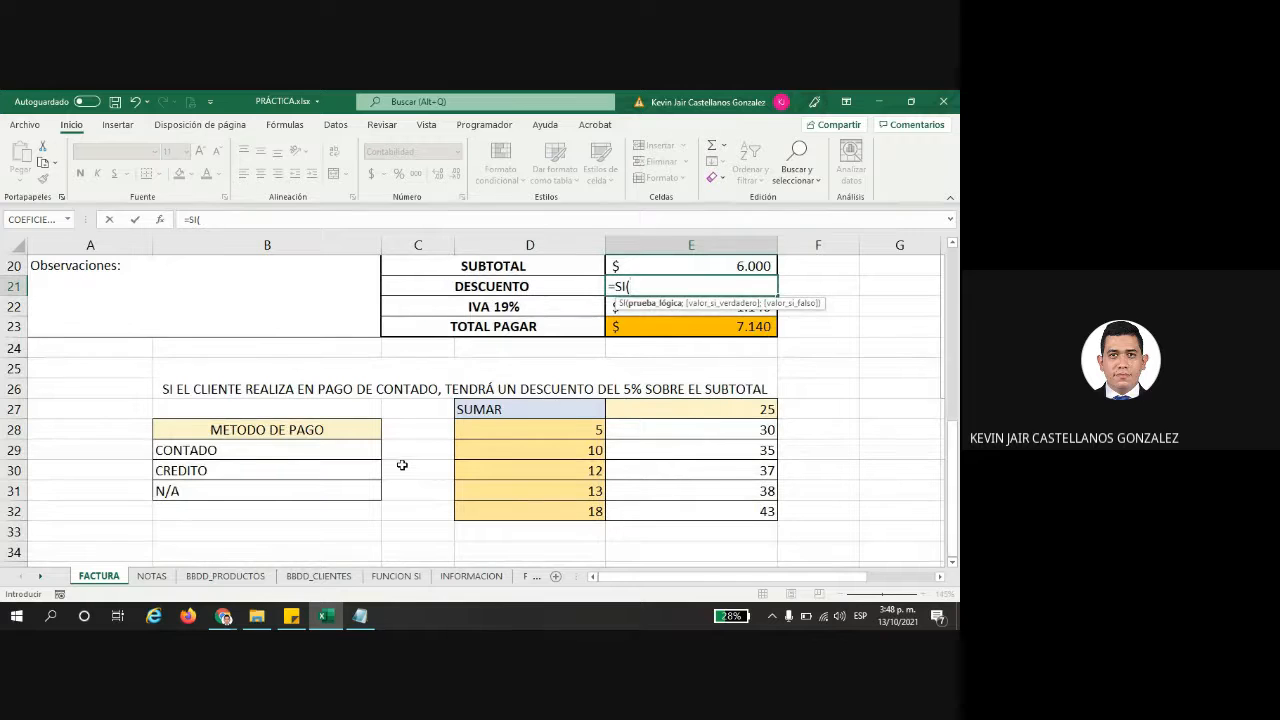
scroll(469, 451, "up", 2)
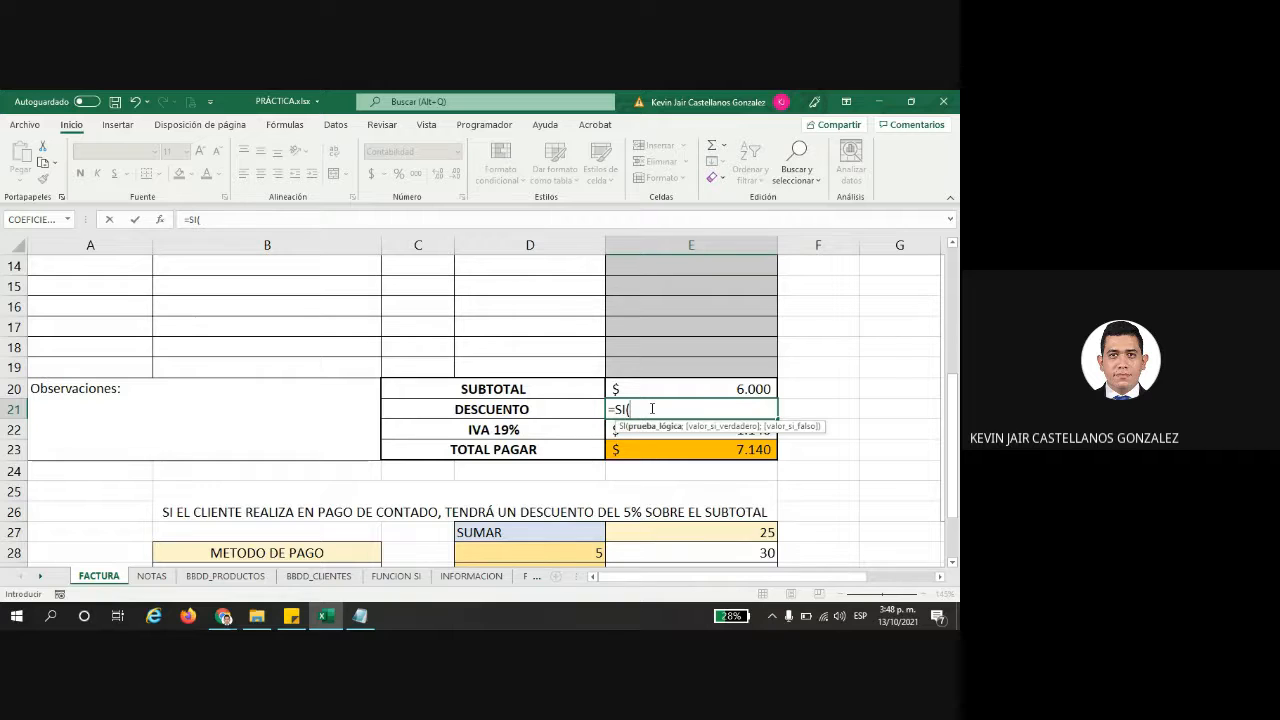
scroll(650, 410, "up", 5)
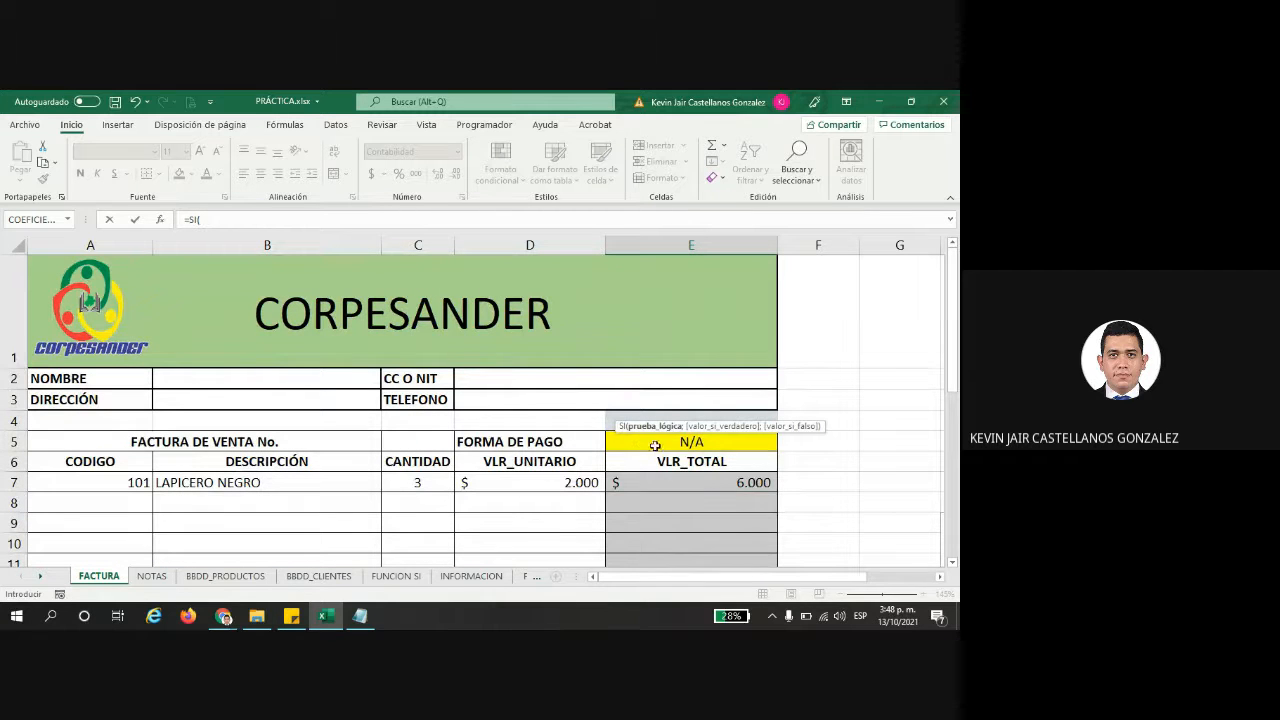
scroll(619, 456, "down", 3)
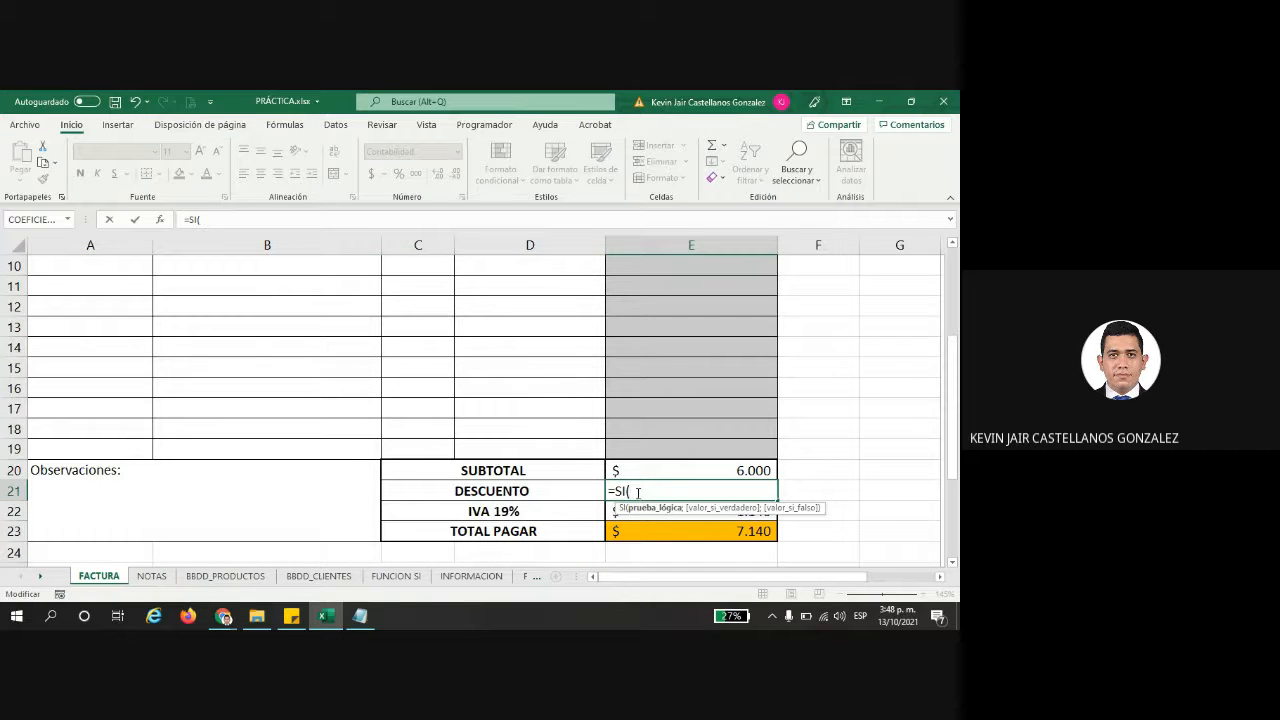
scroll(630, 470, "up", 3)
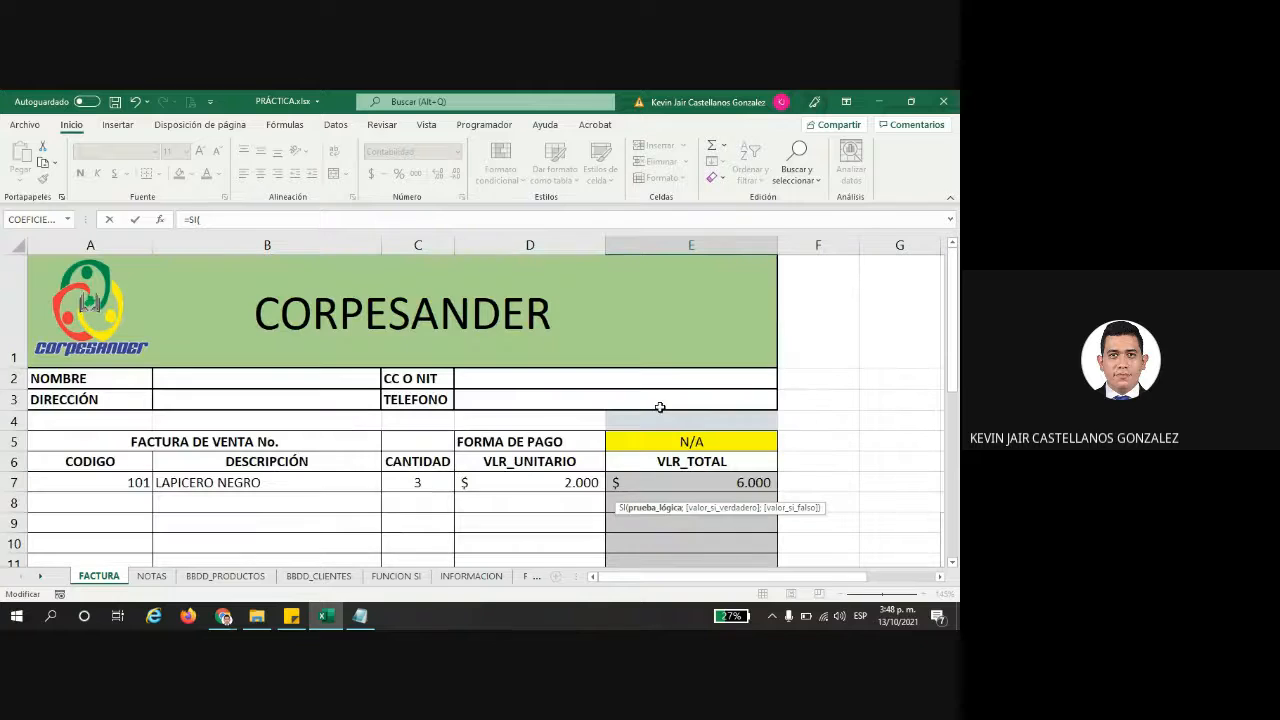
left_click(645, 445)
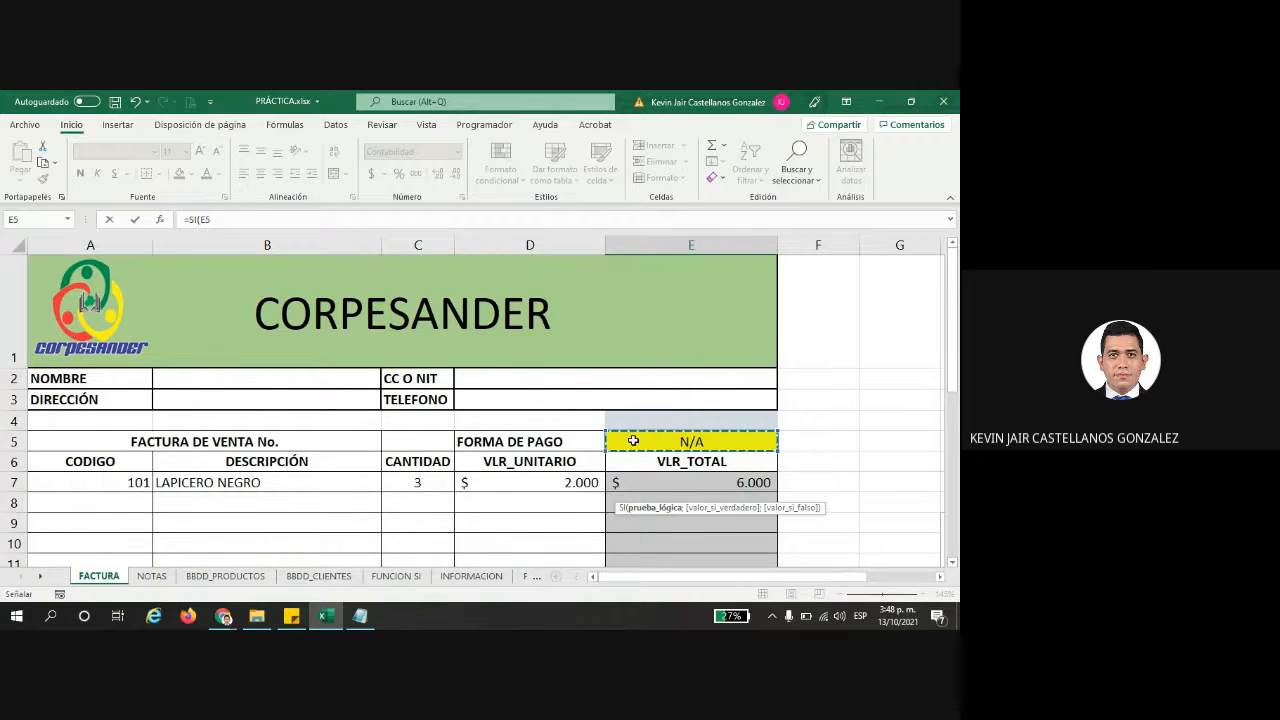
- Complete the SI formula's logical test as E5="CONTADO" and add the semicolon that opens the value-if-true argument
scroll(750, 475, "down", 4)
type("=")
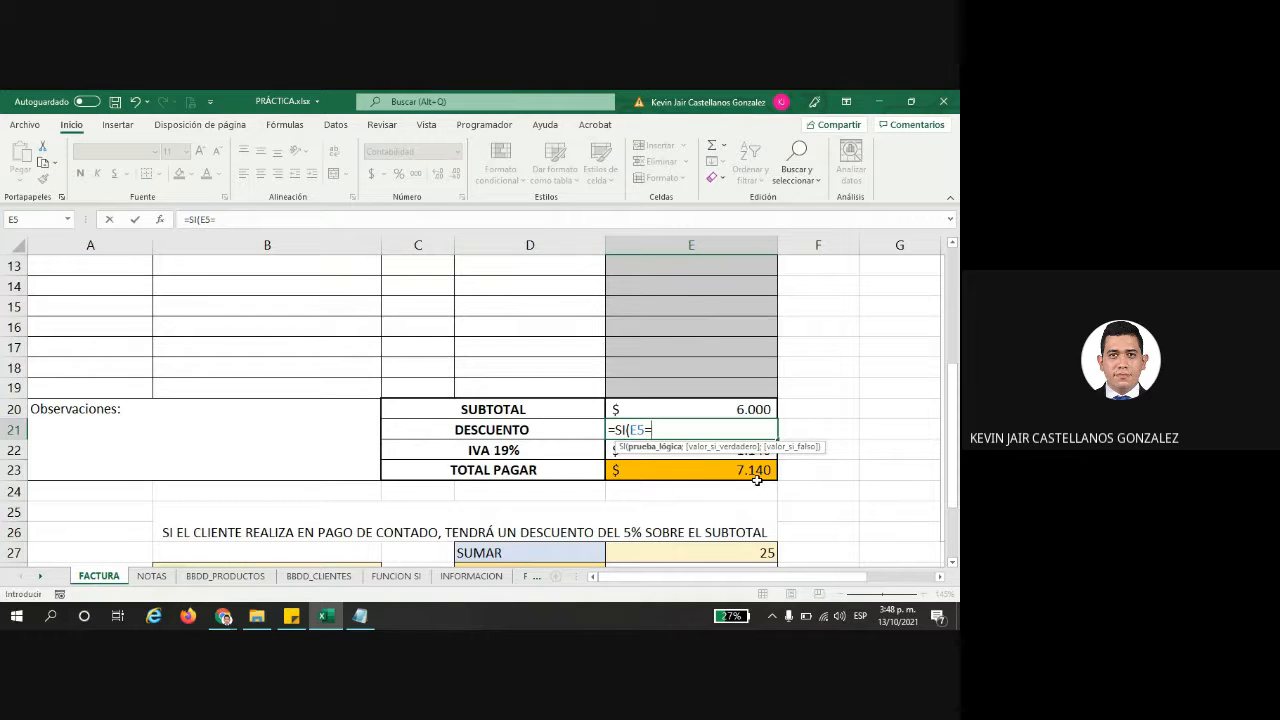
type("\"CONCADO")
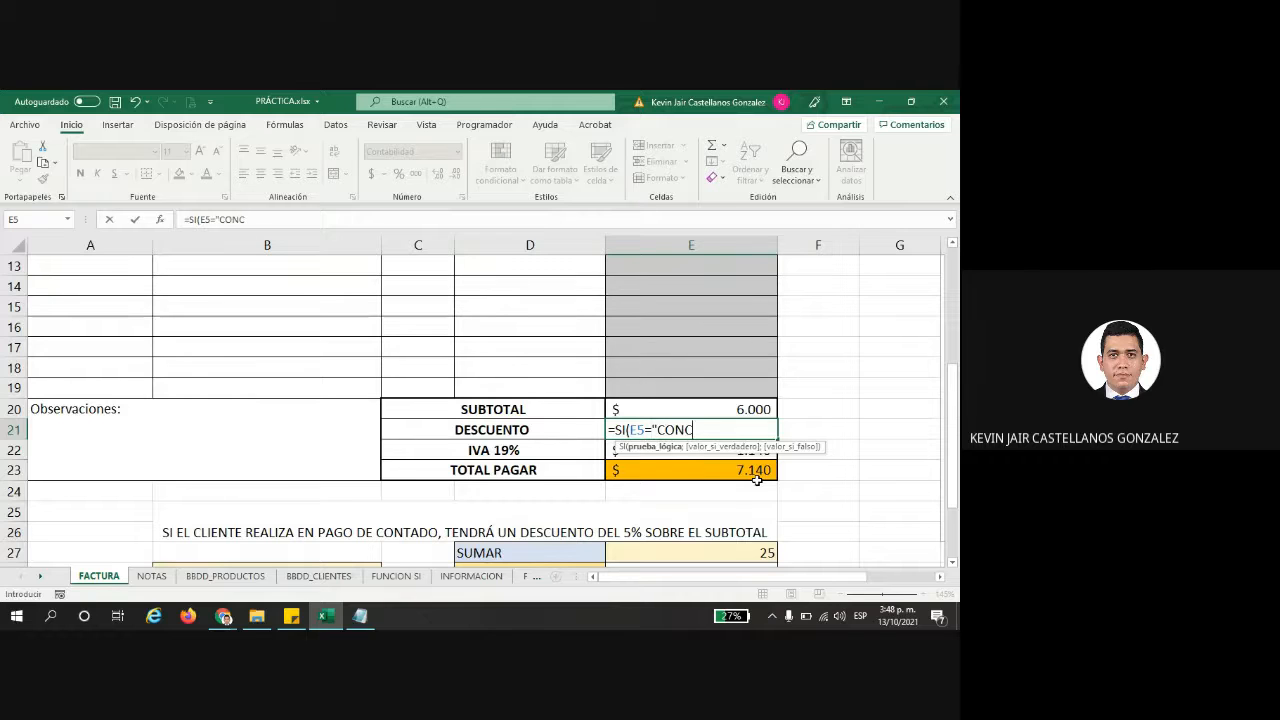
key("BackSpace")
key("BackSpace")
key("BackSpace")
key("BackSpace")
type("TADO")
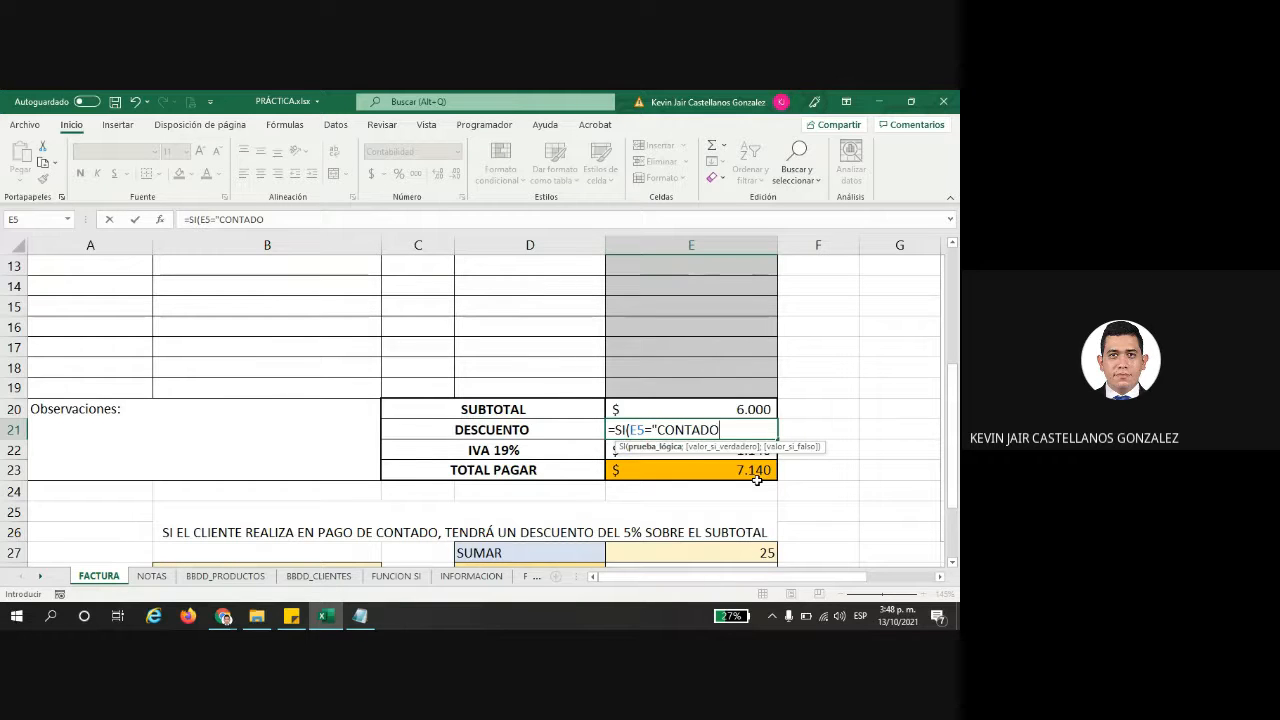
type("\";")
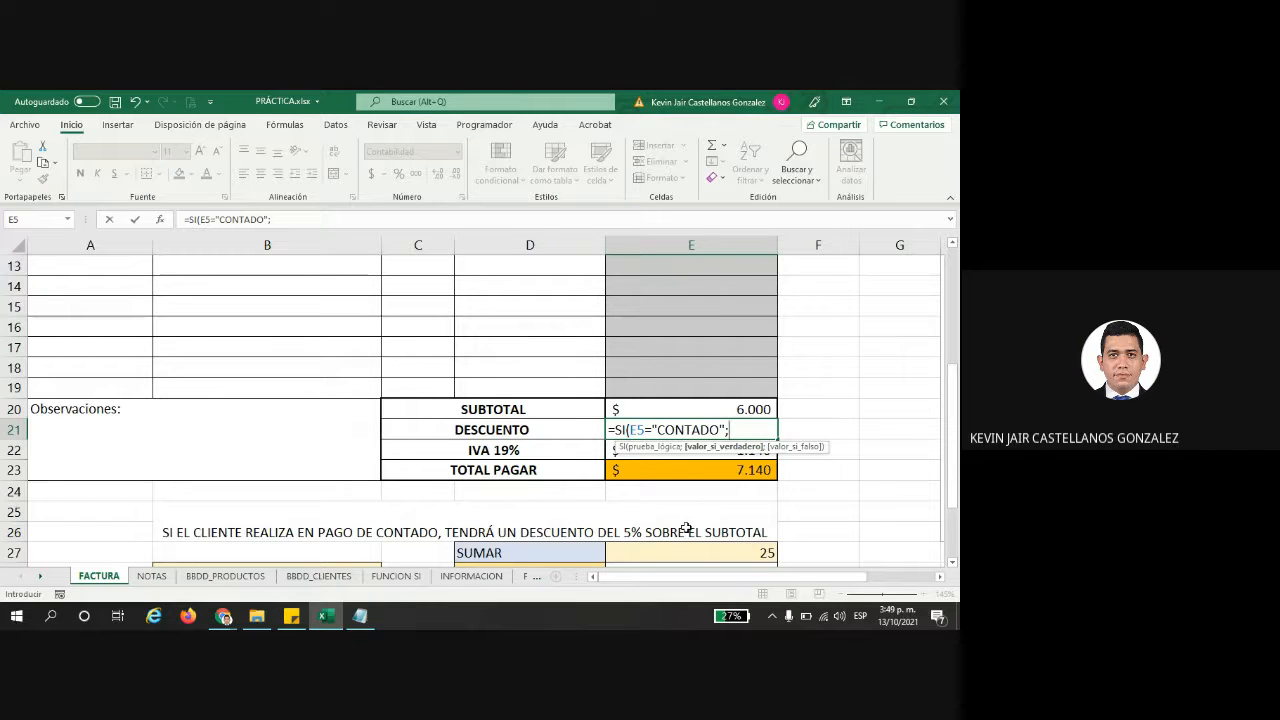
- Finish the SI formula in E21 with E20*5% as the value if true and 0 as the value if false
left_click(689, 405)
type("*5")
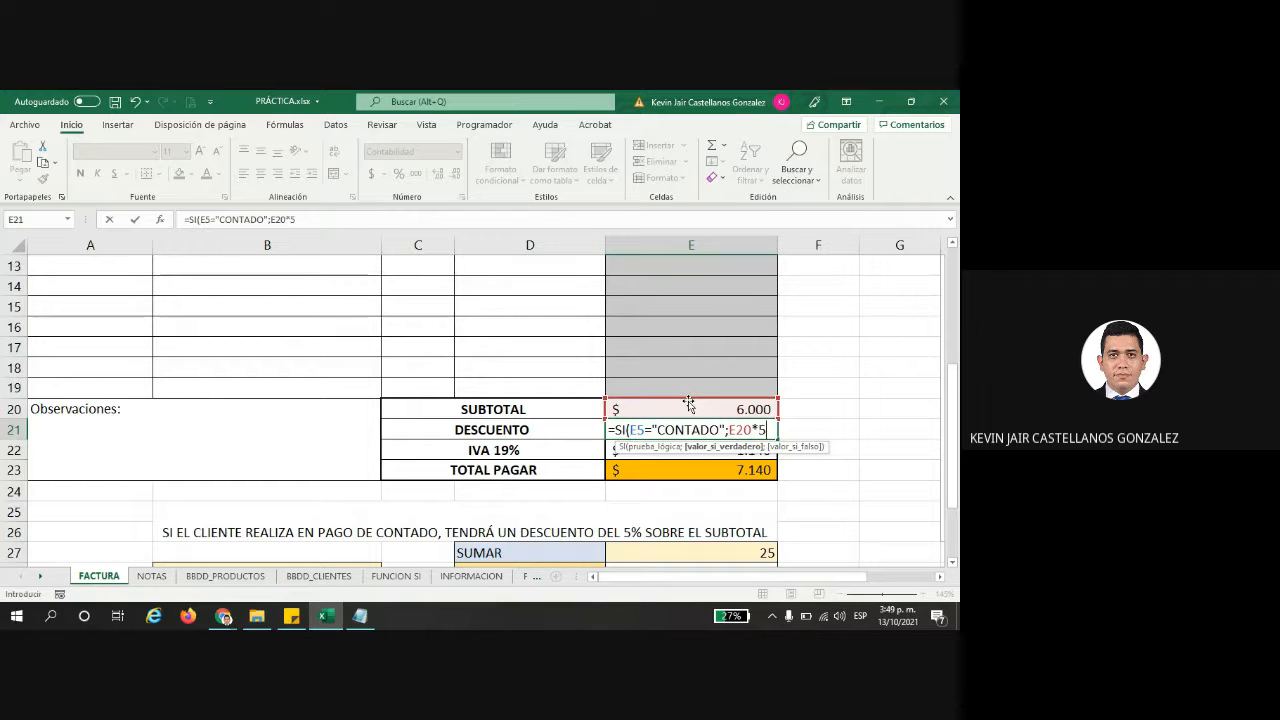
type("%;0")
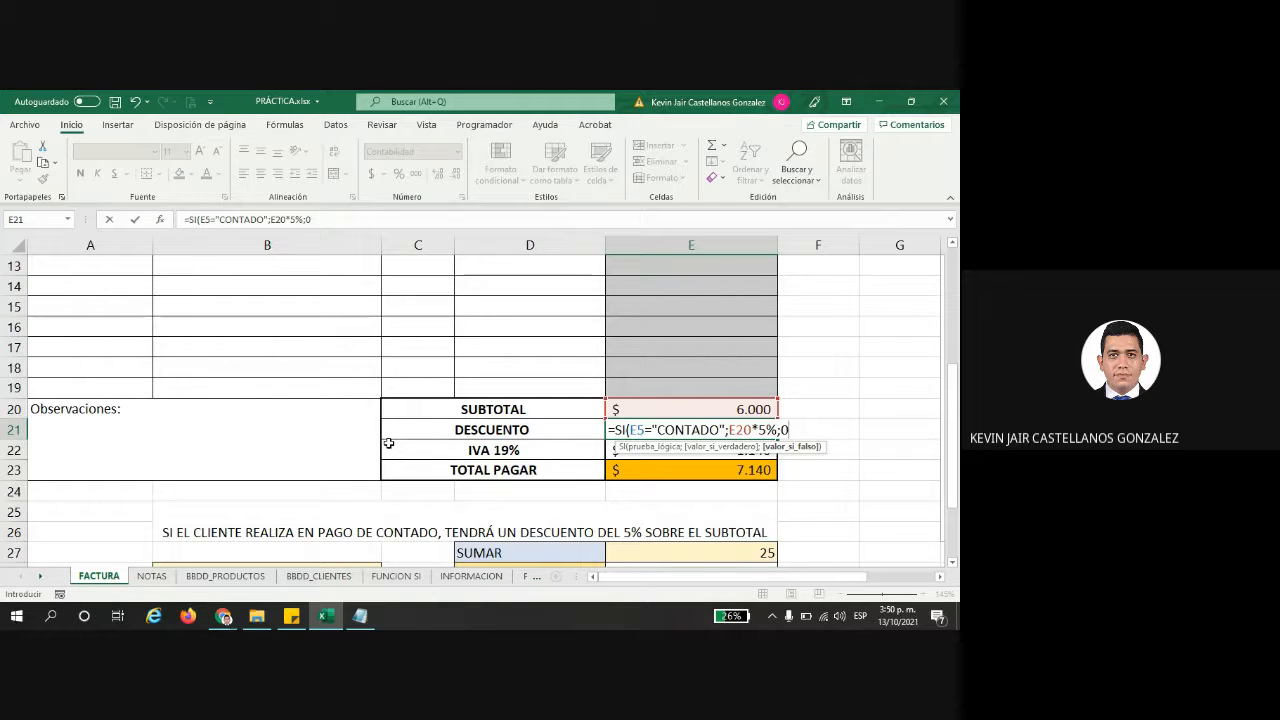
type(")")
key("Return")
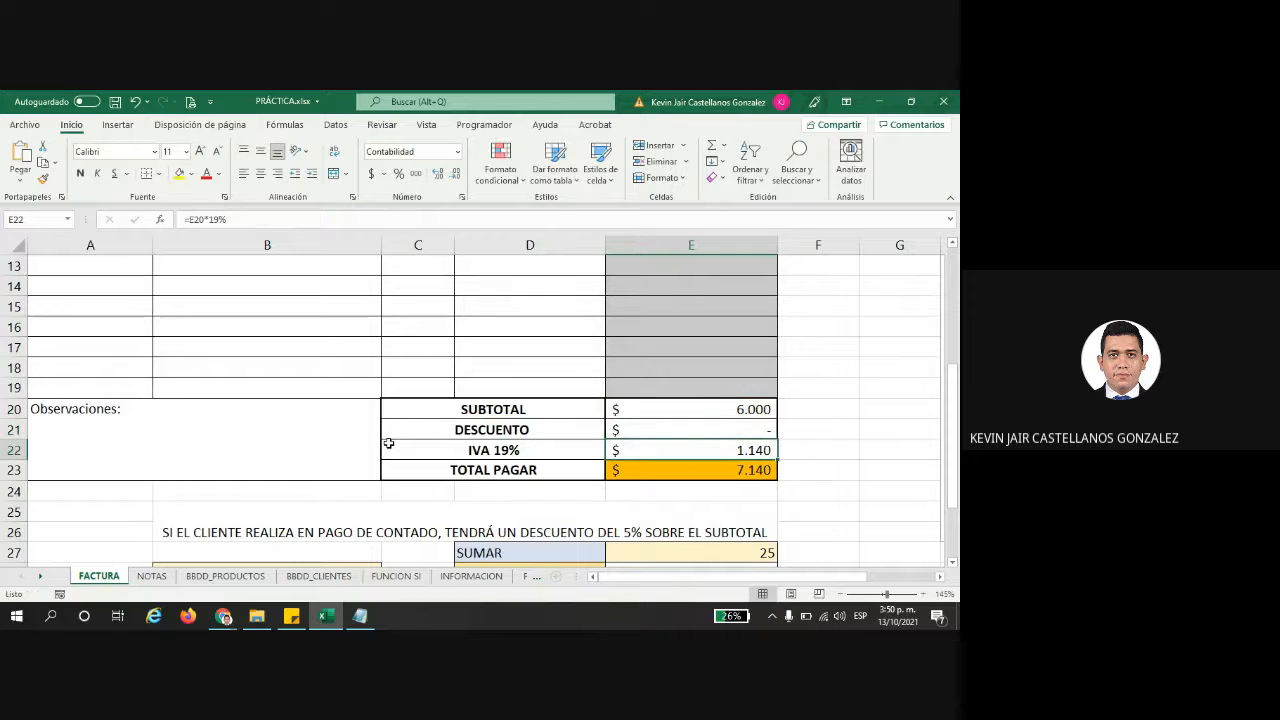
left_click(670, 429)
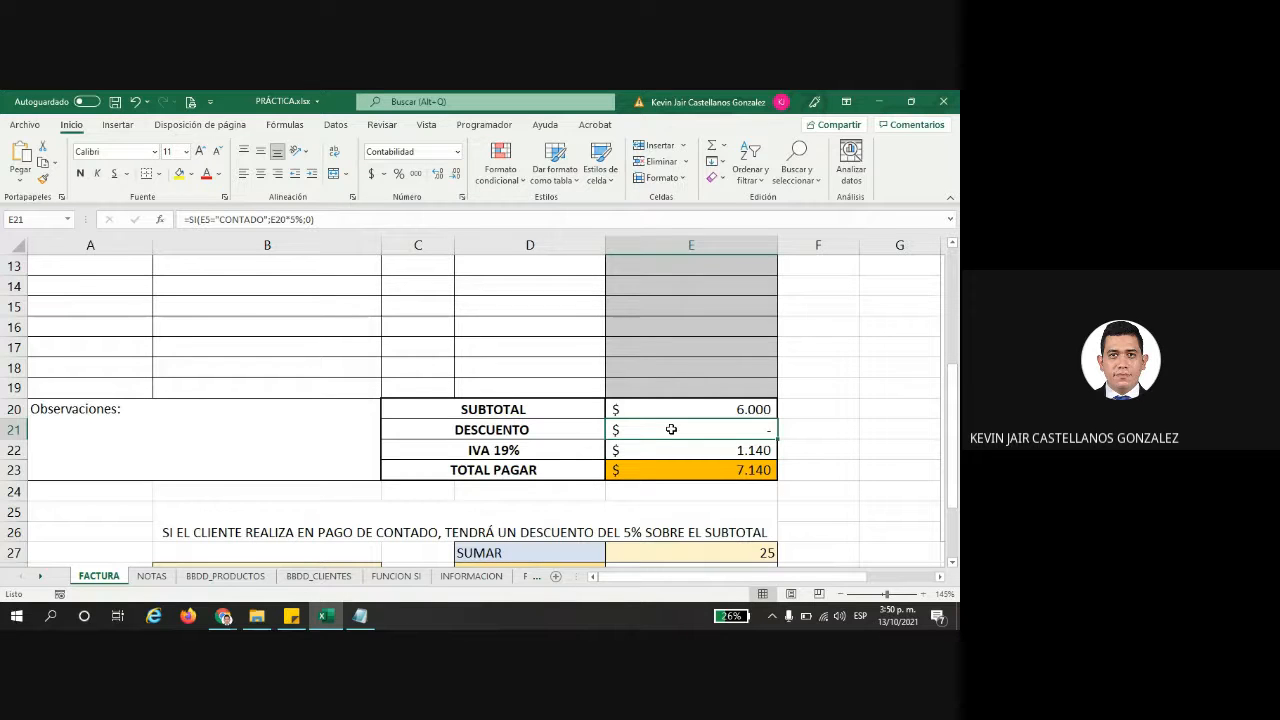
- Set FORMA DE PAGO in E5 to CREDITO and check the invoice's DESCUENTO amount
scroll(684, 422, "up", 4)
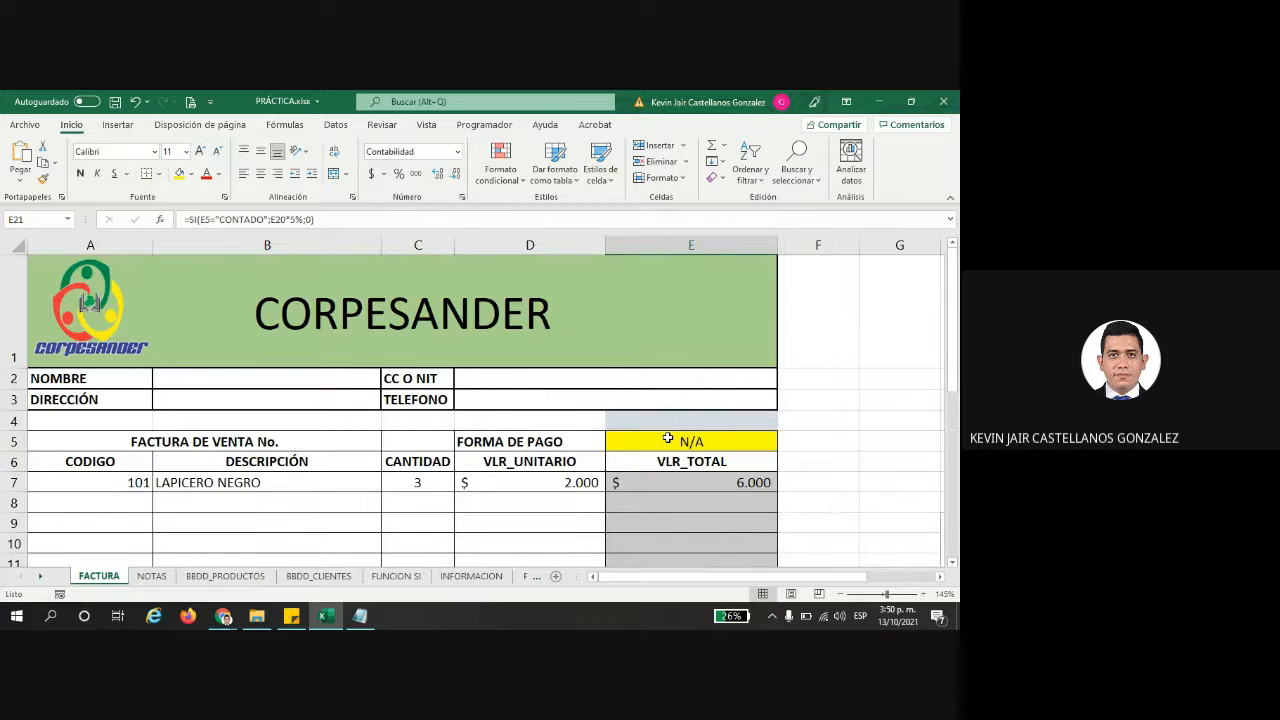
left_click(667, 439)
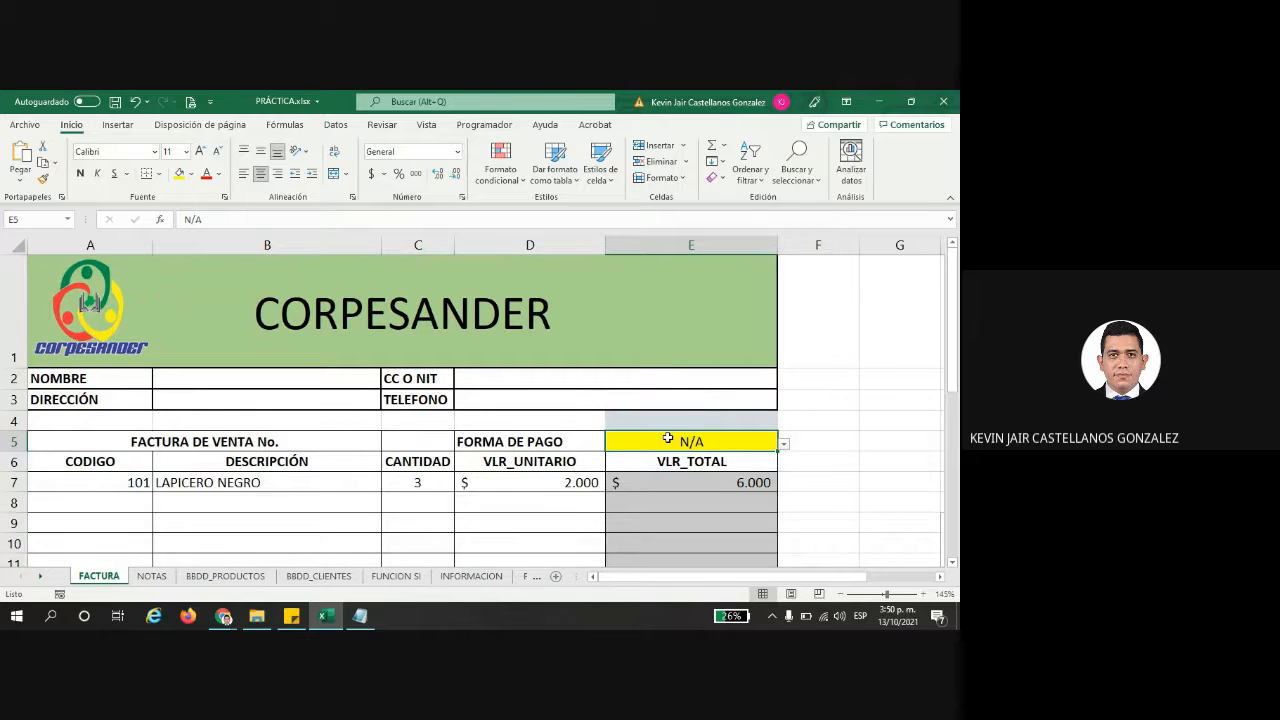
left_click(785, 445)
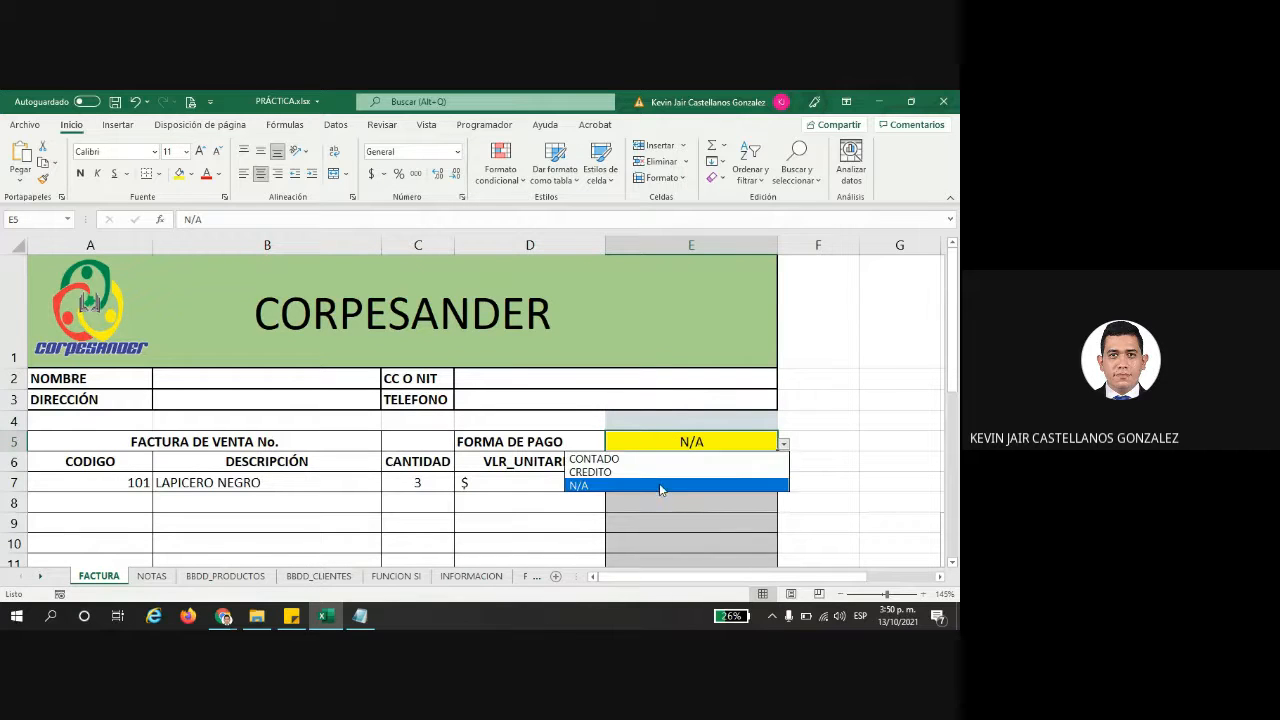
left_click(624, 473)
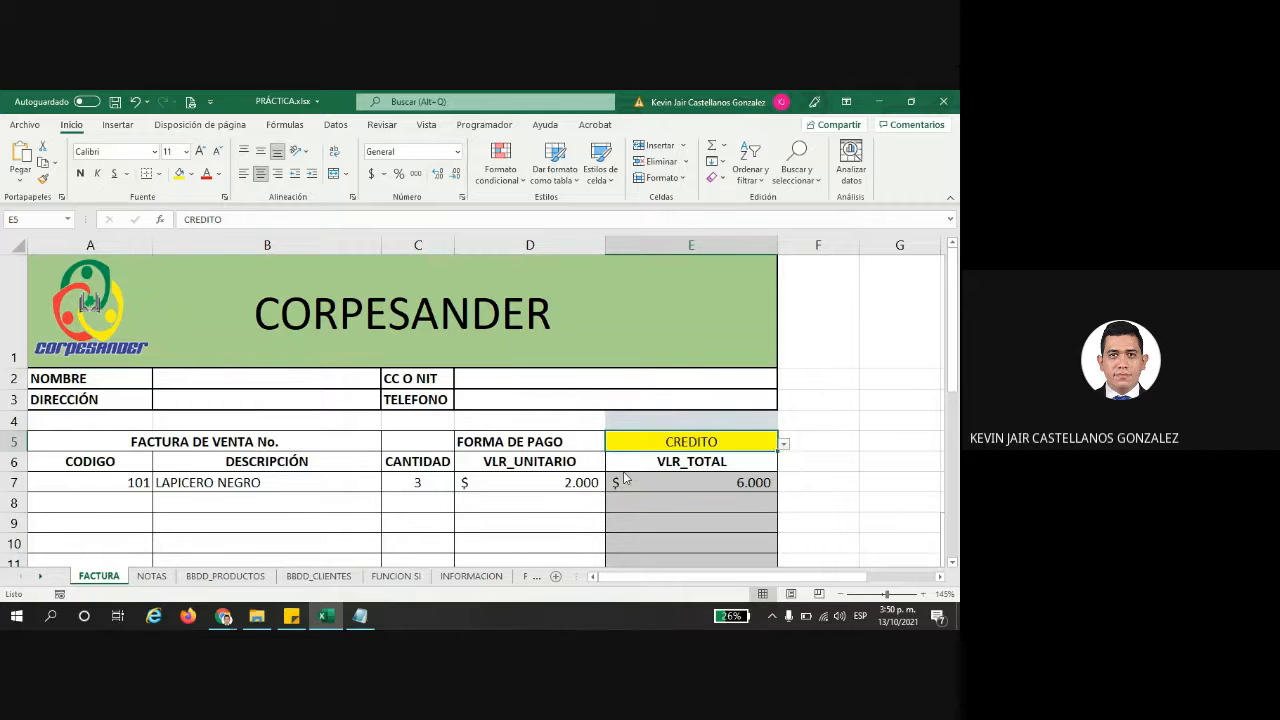
scroll(680, 440, "down", 4)
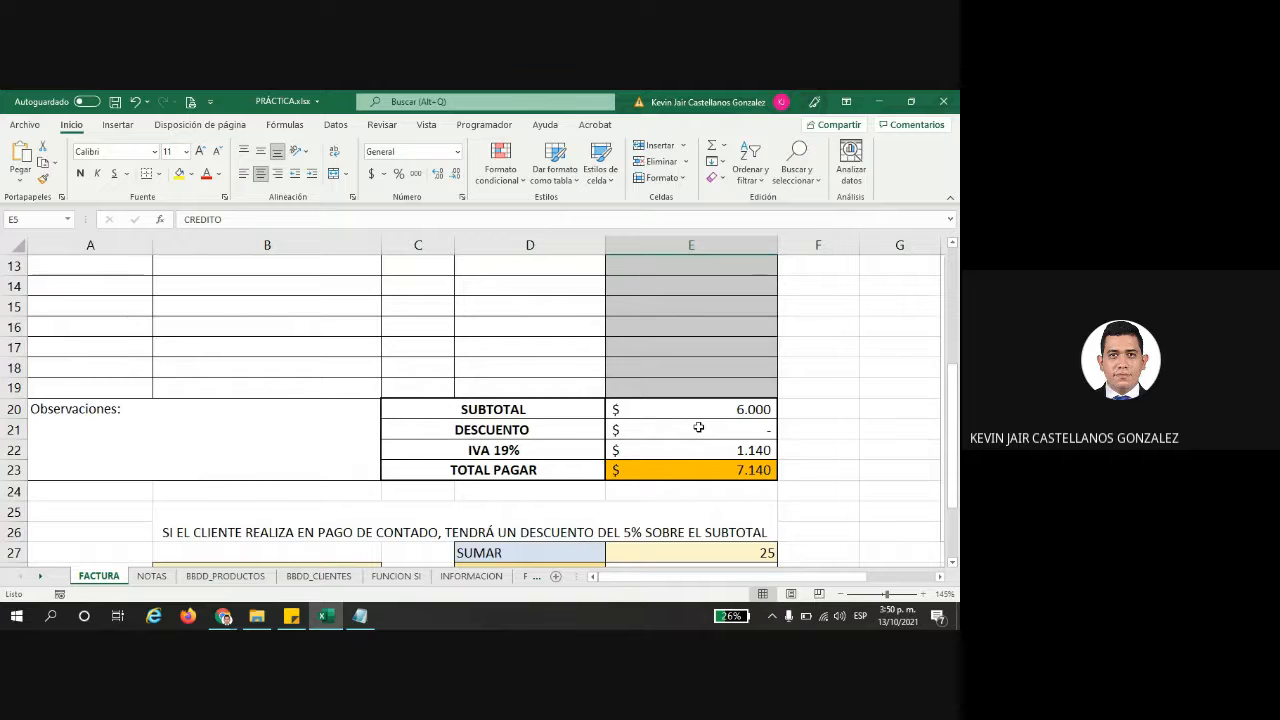
- Set FORMA DE PAGO in E5 to CONTADO and check the invoice's discount and total
scroll(705, 427, "up", 2)
scroll(710, 427, "up", 2)
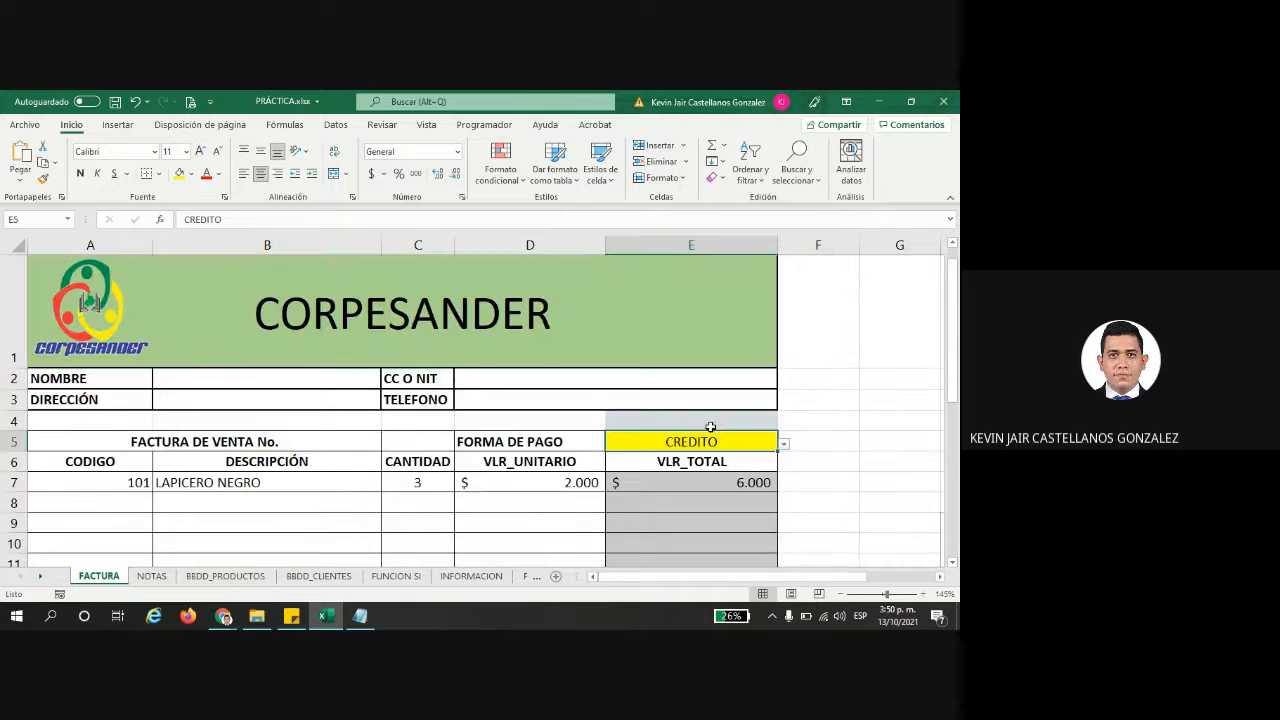
left_click(783, 445)
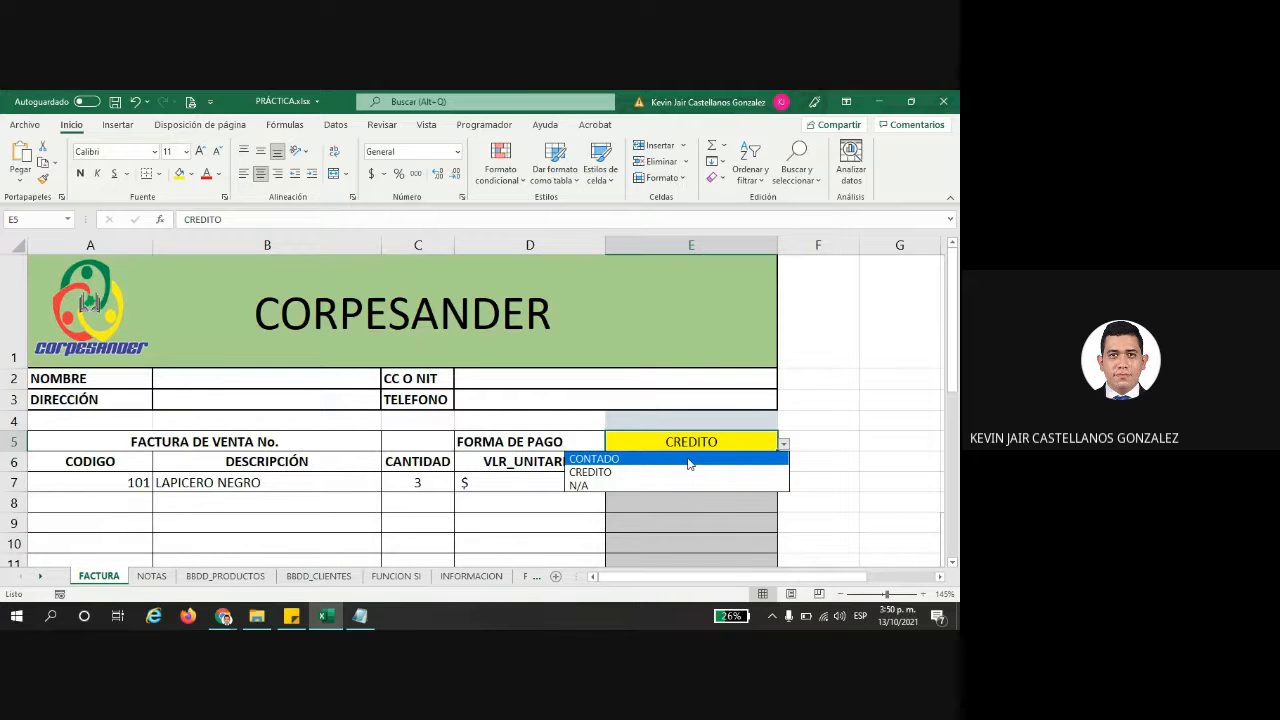
left_click(688, 459)
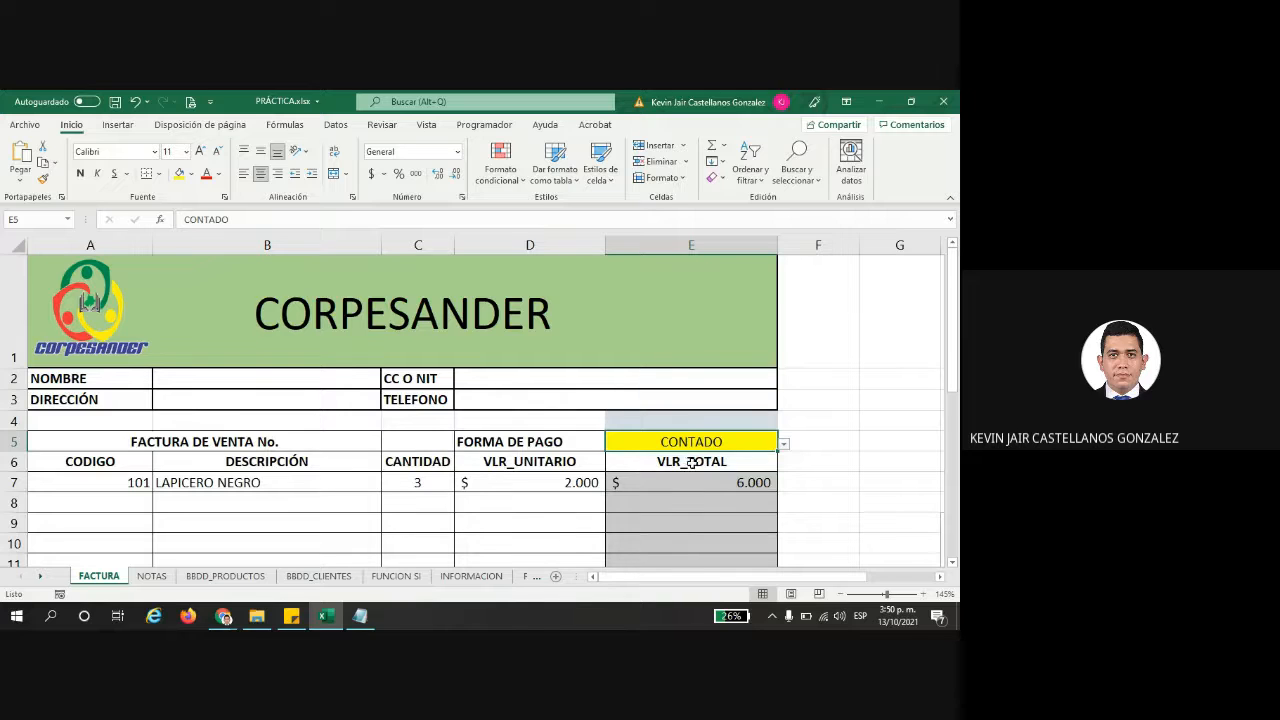
scroll(690, 460, "down", 3)
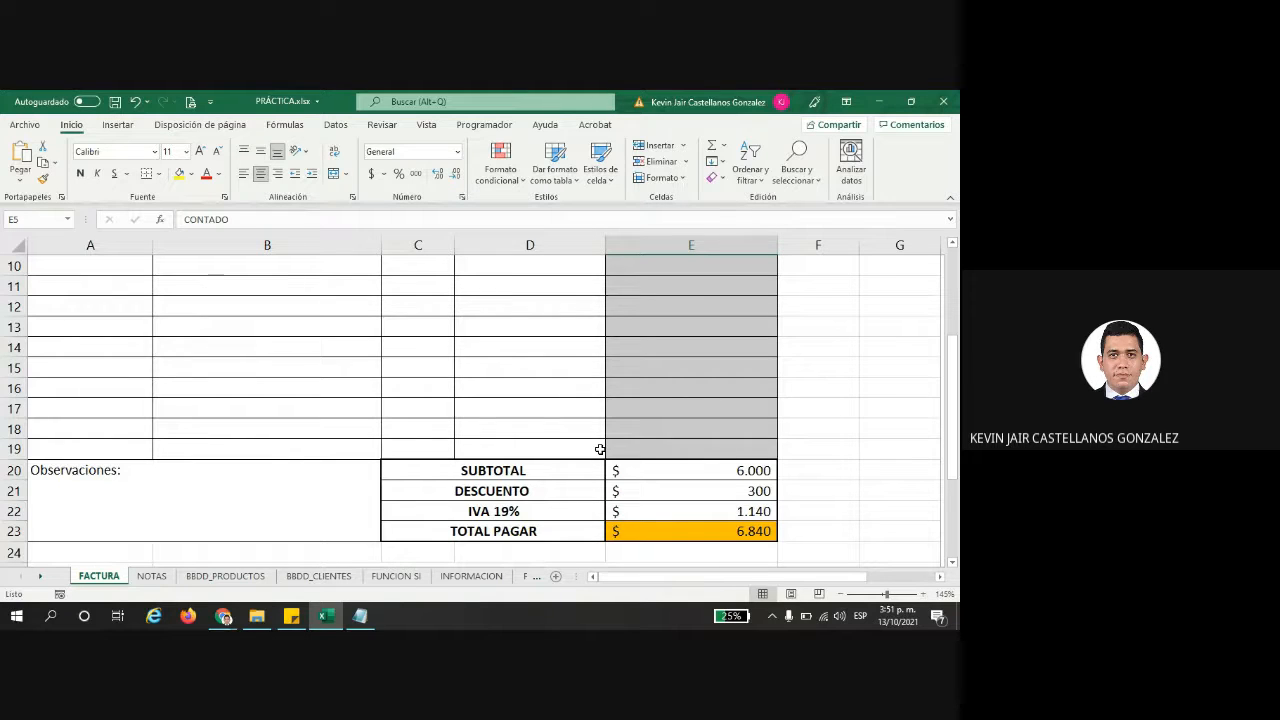
scroll(600, 449, "up", 3)
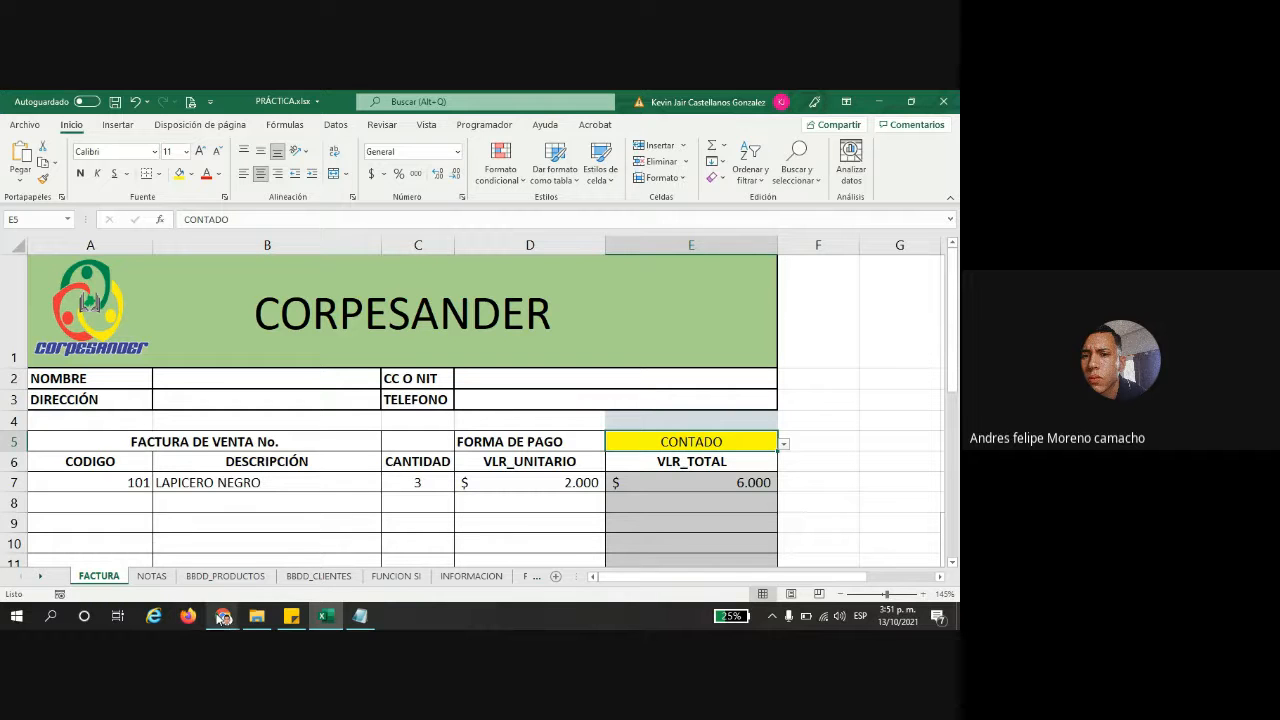
- Switch to the Google Meet call, turn on the microphone, and return to the PRÁCTICA.xlsx workbook in Excel
mouse_move(222, 617)
left_click(148, 550)
left_click(324, 568)
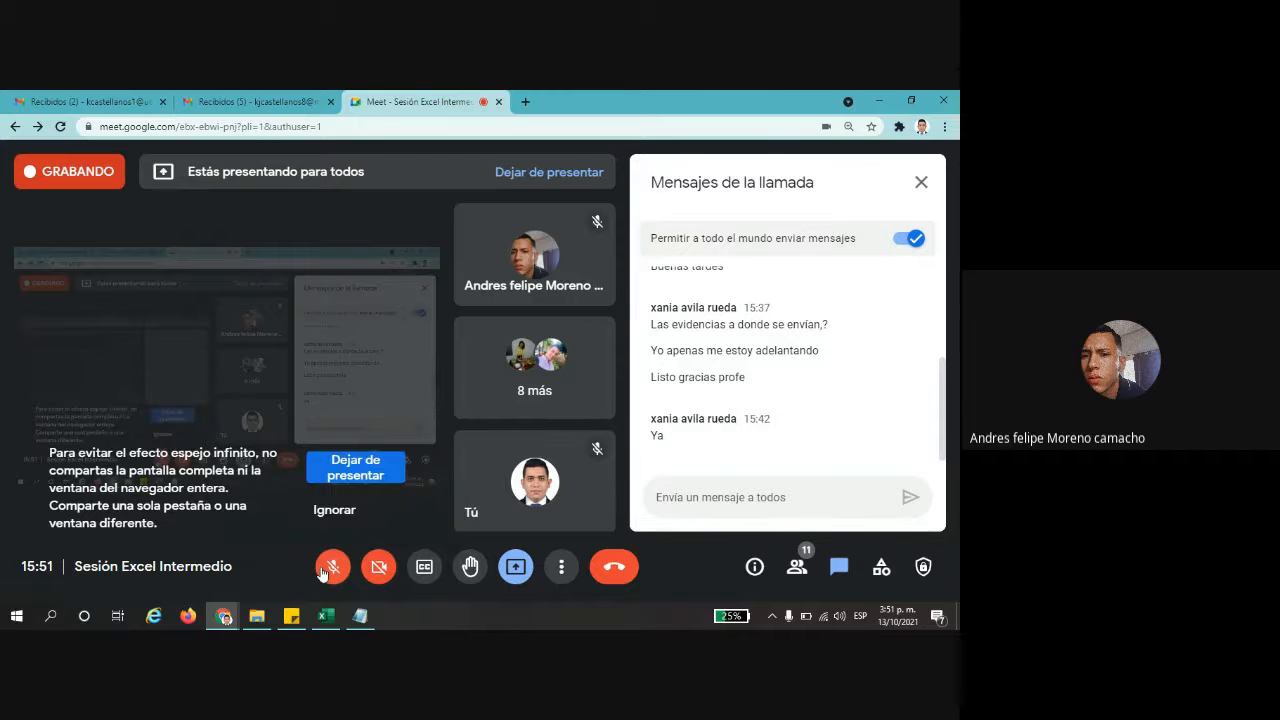
left_click(323, 570)
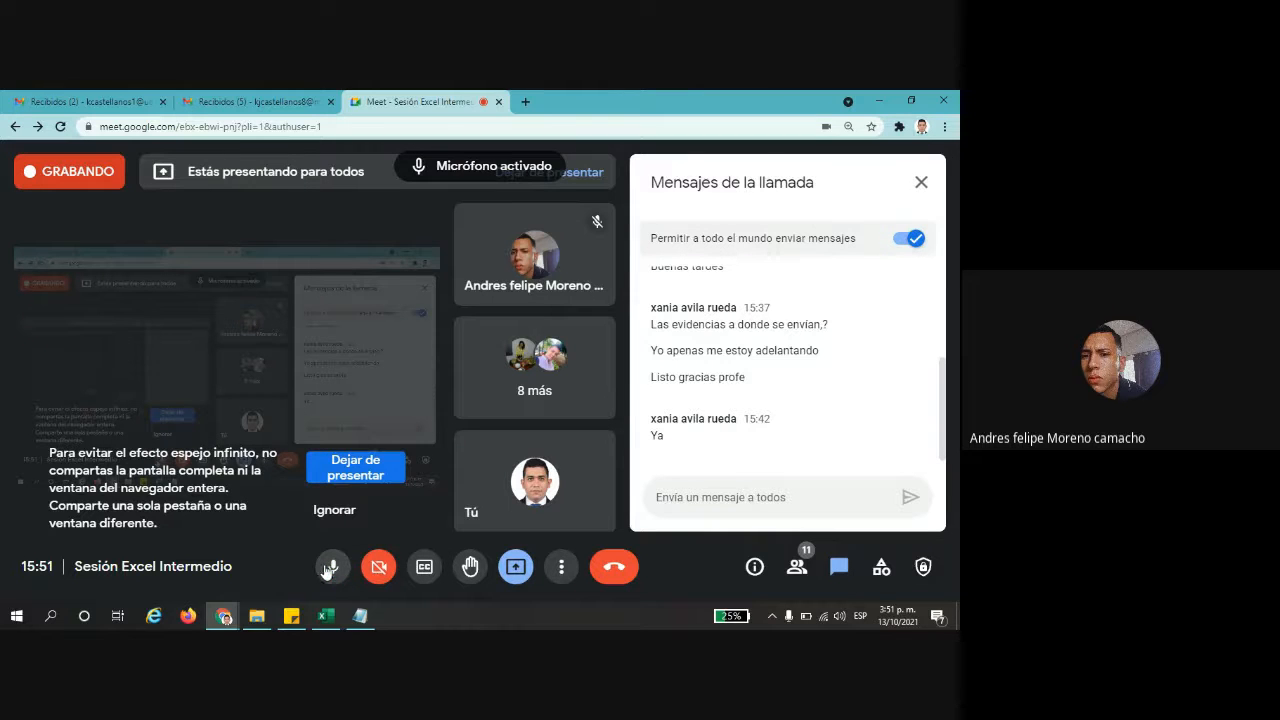
left_click(325, 615)
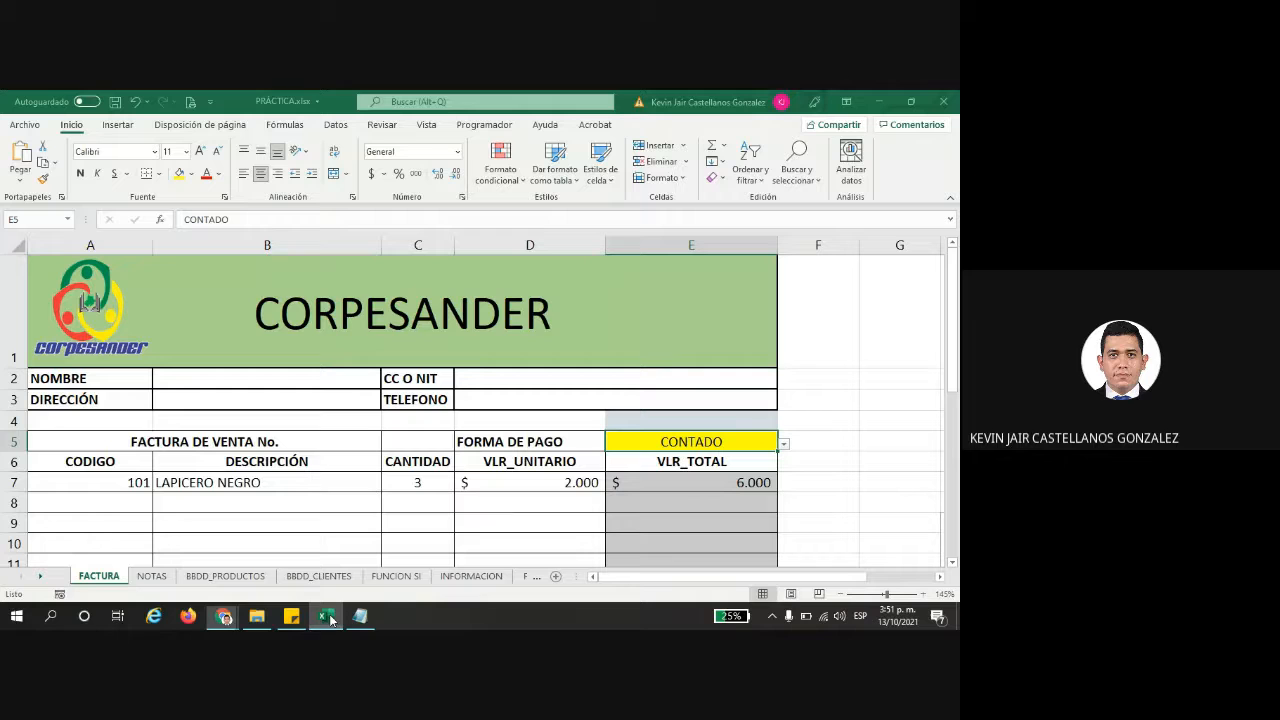
- Open the FUNCION SI sheet and read the sales commission condition in the merged cell below the table
left_click(395, 576)
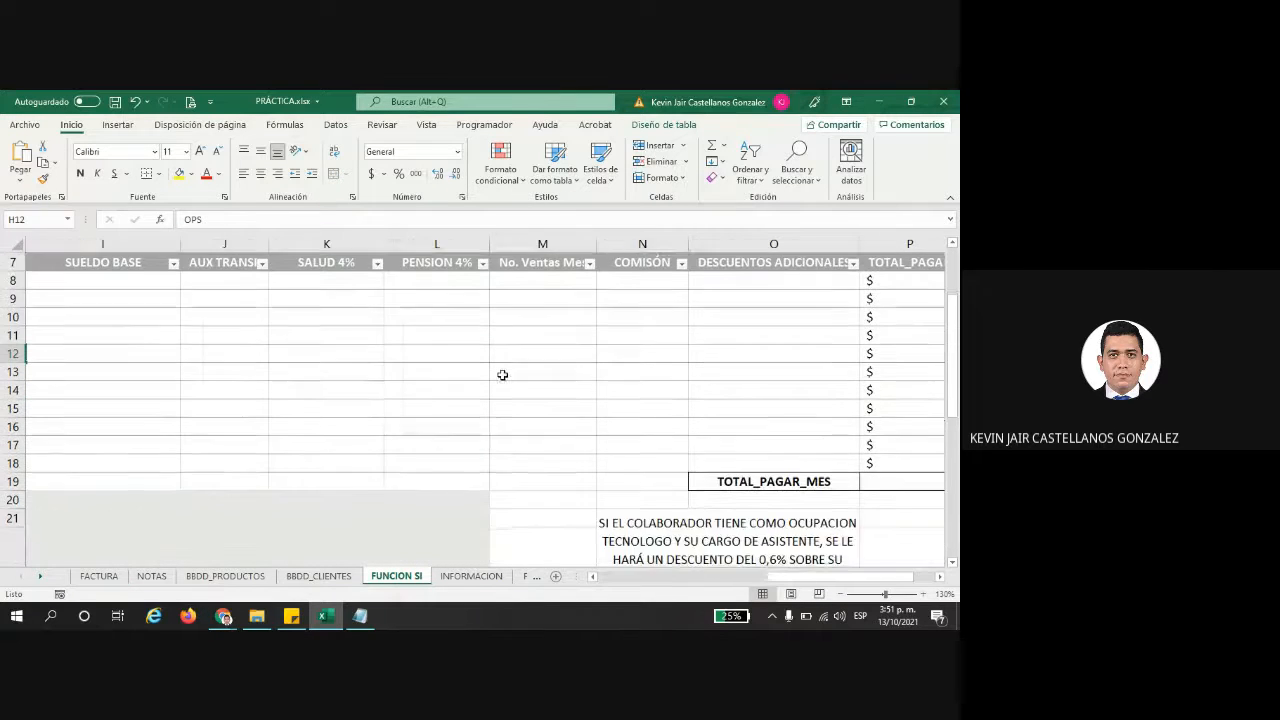
scroll(502, 374, "down", 1)
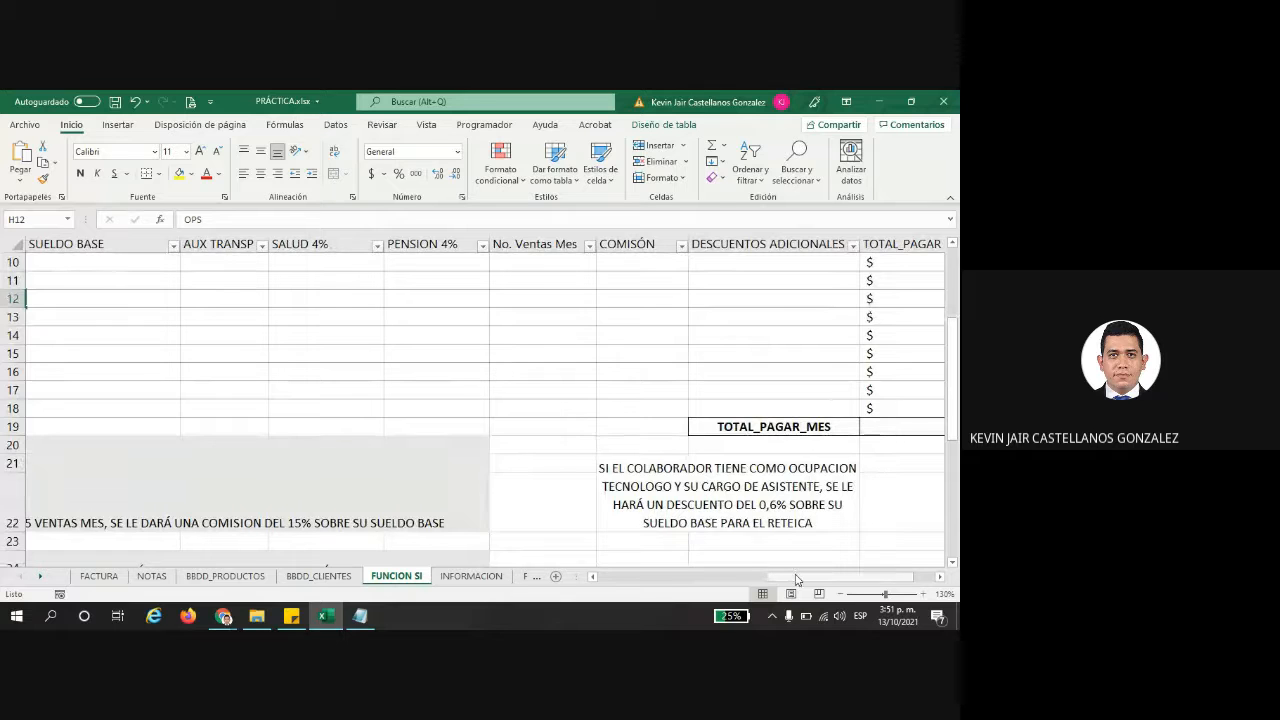
left_click_drag(797, 580, 757, 580)
left_click(270, 507)
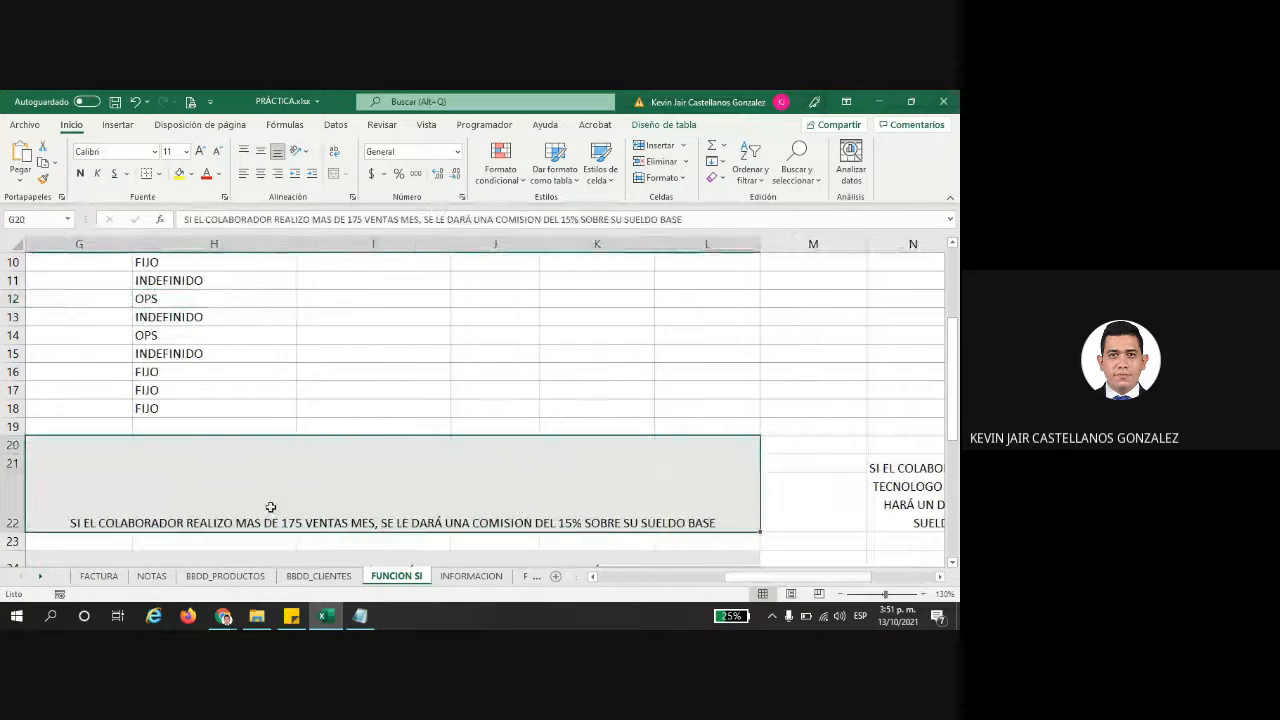
- Fill the No. Ventas Mes column from M8 to M18 with 178, 150, 178, 145, 164, 185, 128, 163, 162, 187 and 175
scroll(766, 509, "up", 2)
scroll(766, 509, "right", 1)
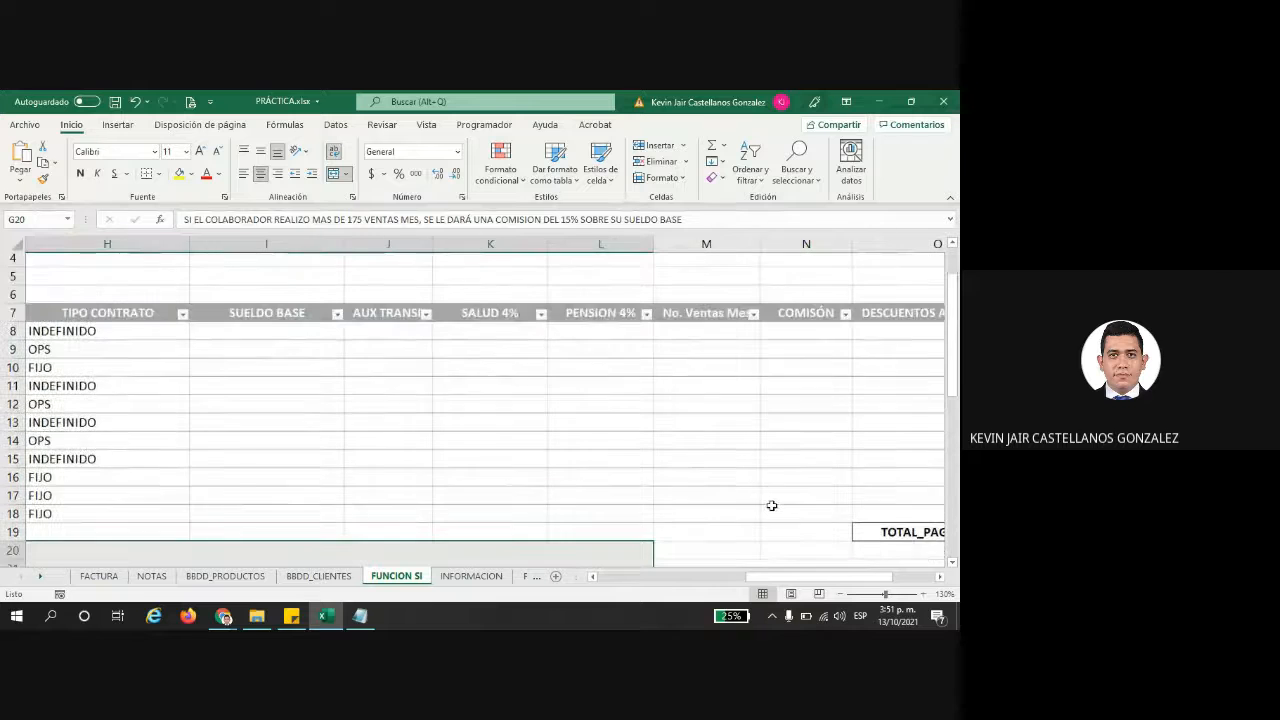
left_click(678, 332)
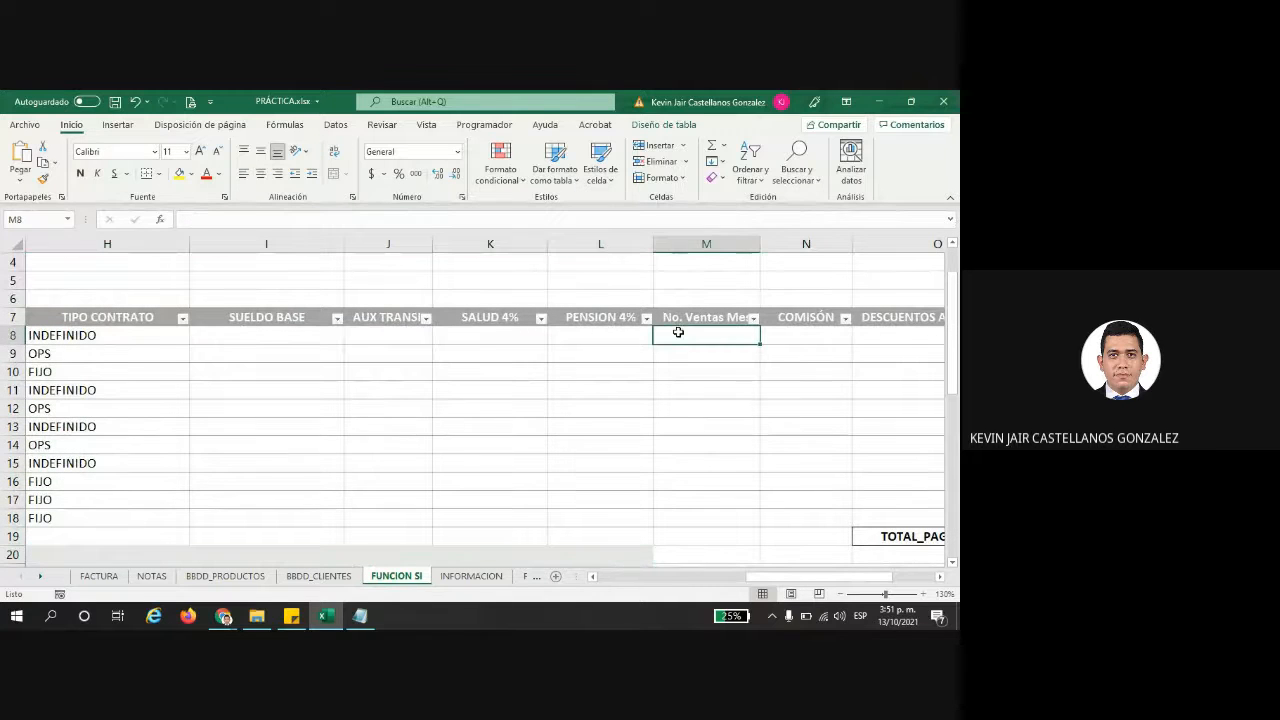
type("17")
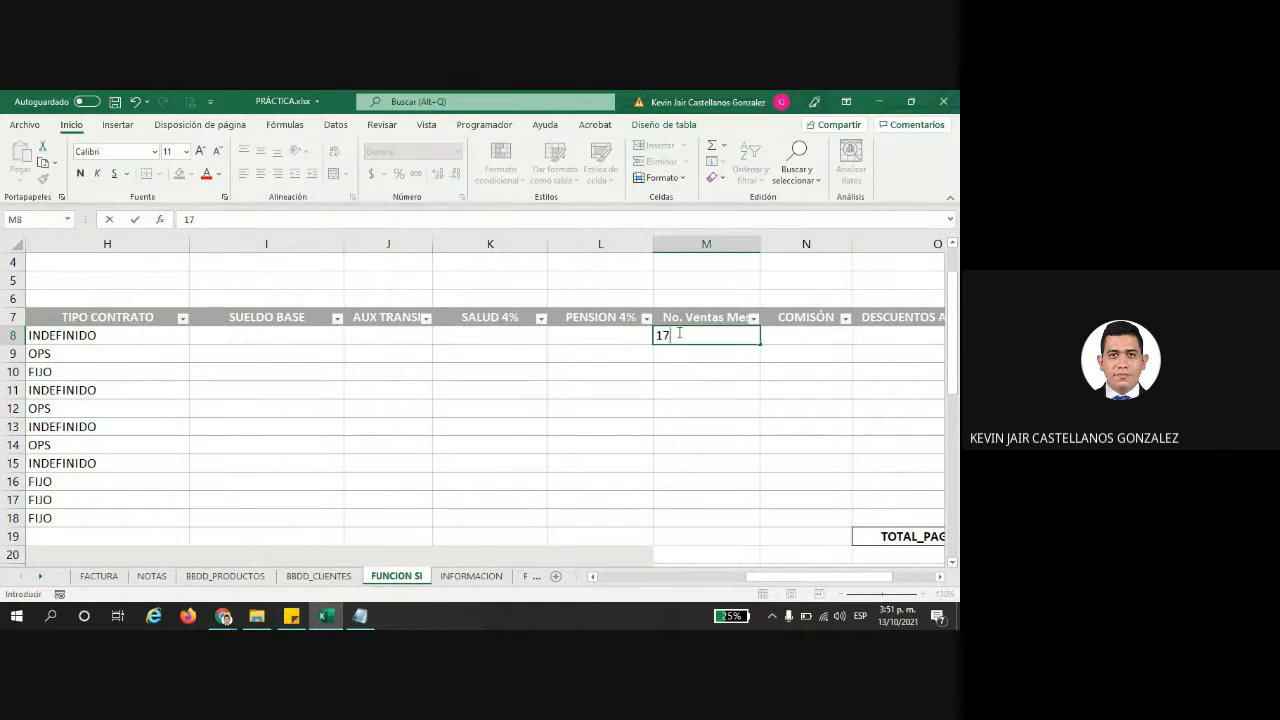
type("8")
key("Return")
type("150")
key("Return")
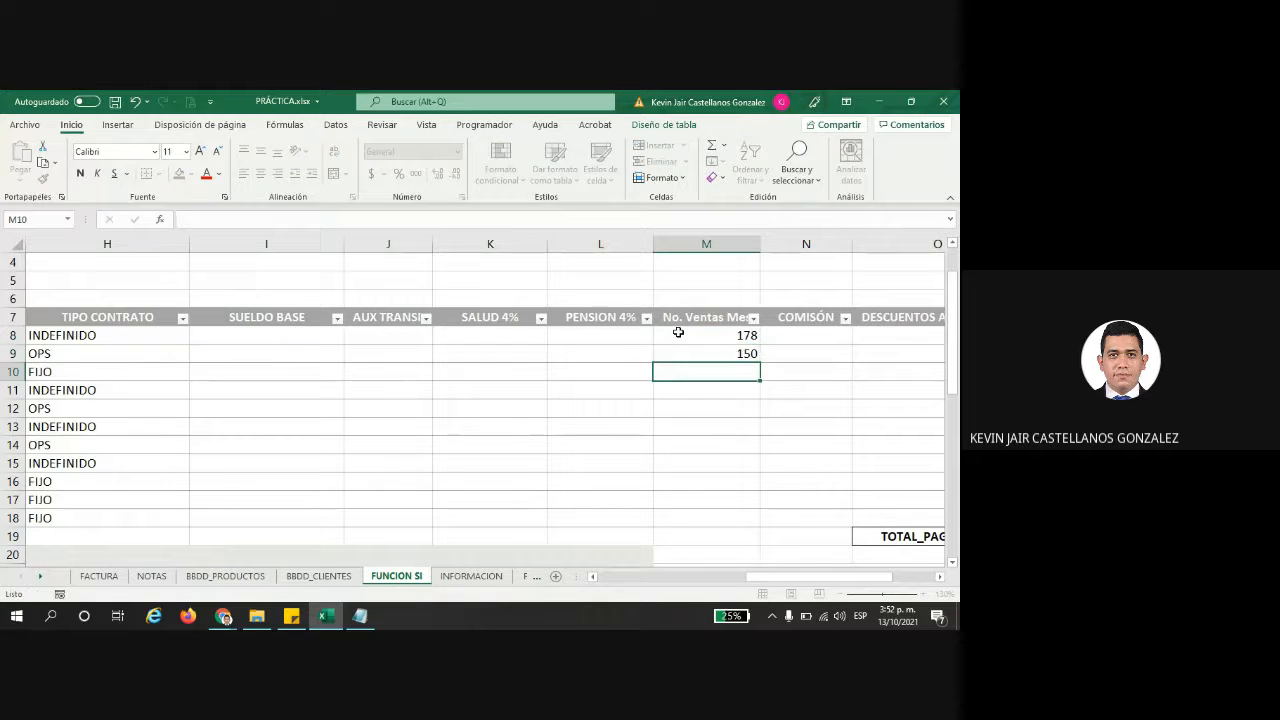
type("178")
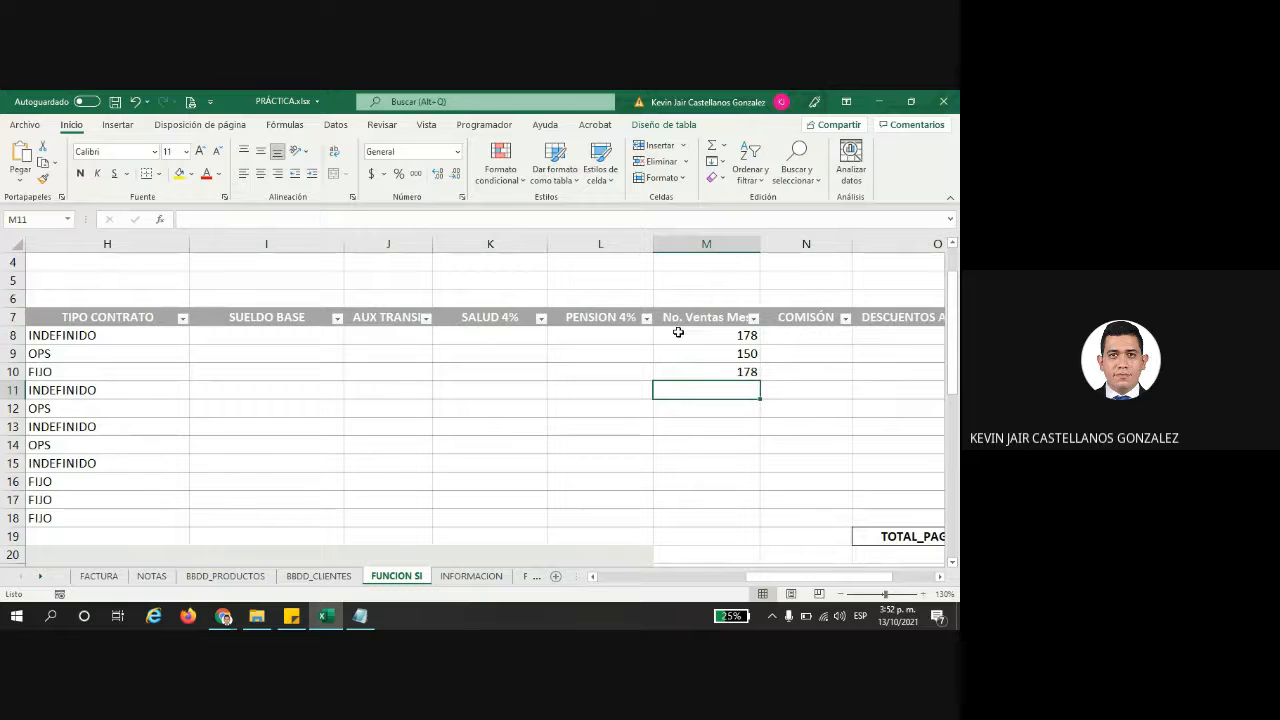
type("145")
key("Return")
type("164")
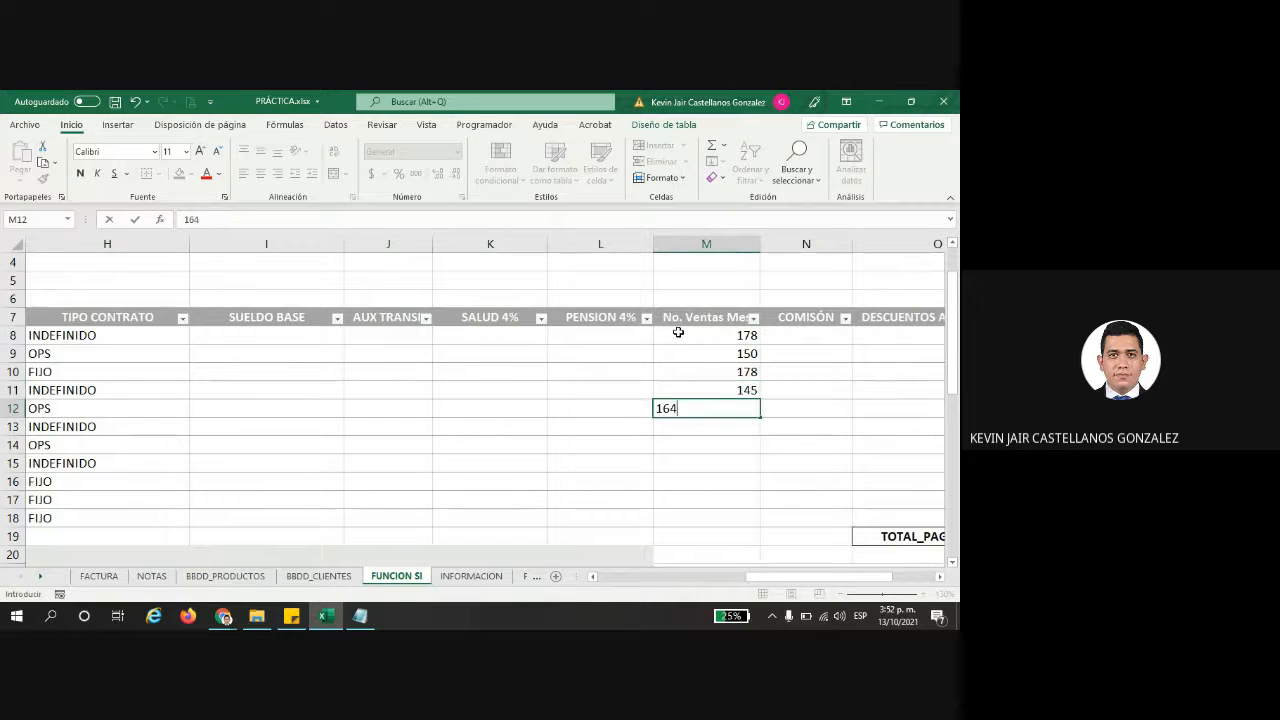
key("Return")
type("185")
key("Return")
type("128")
key("Return")
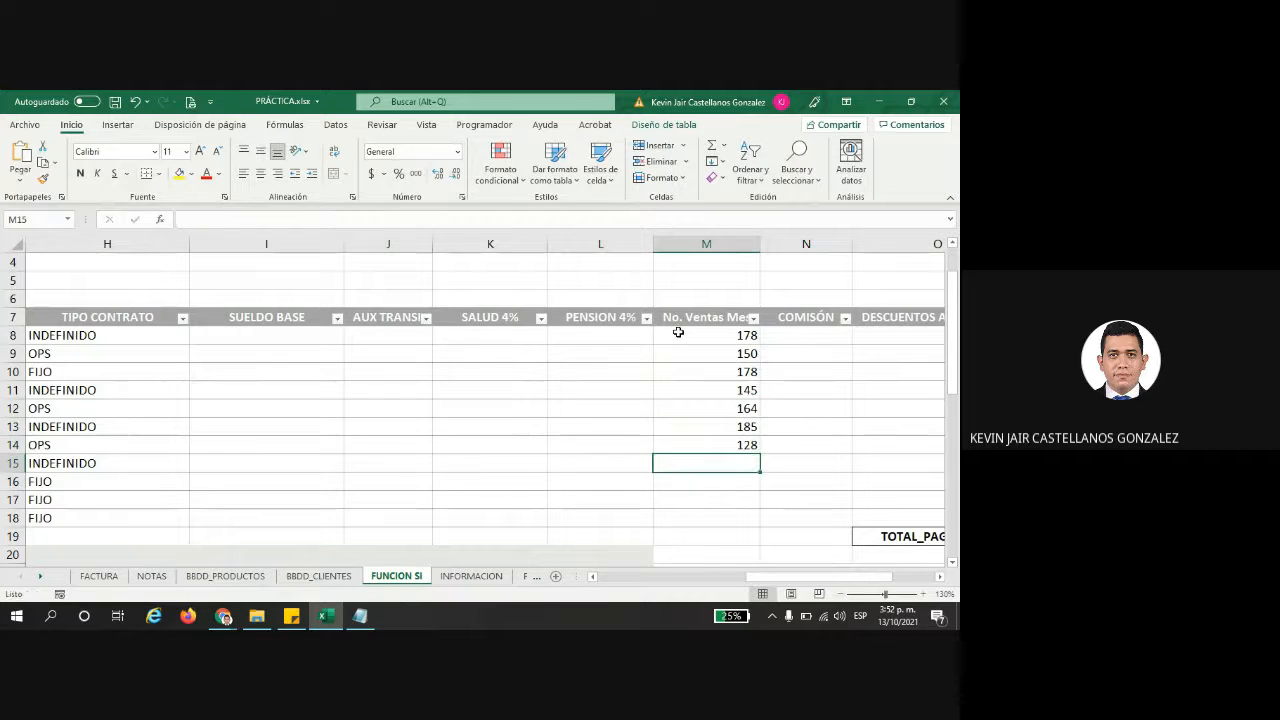
type("1637")
key("BackSpace")
key("Return")
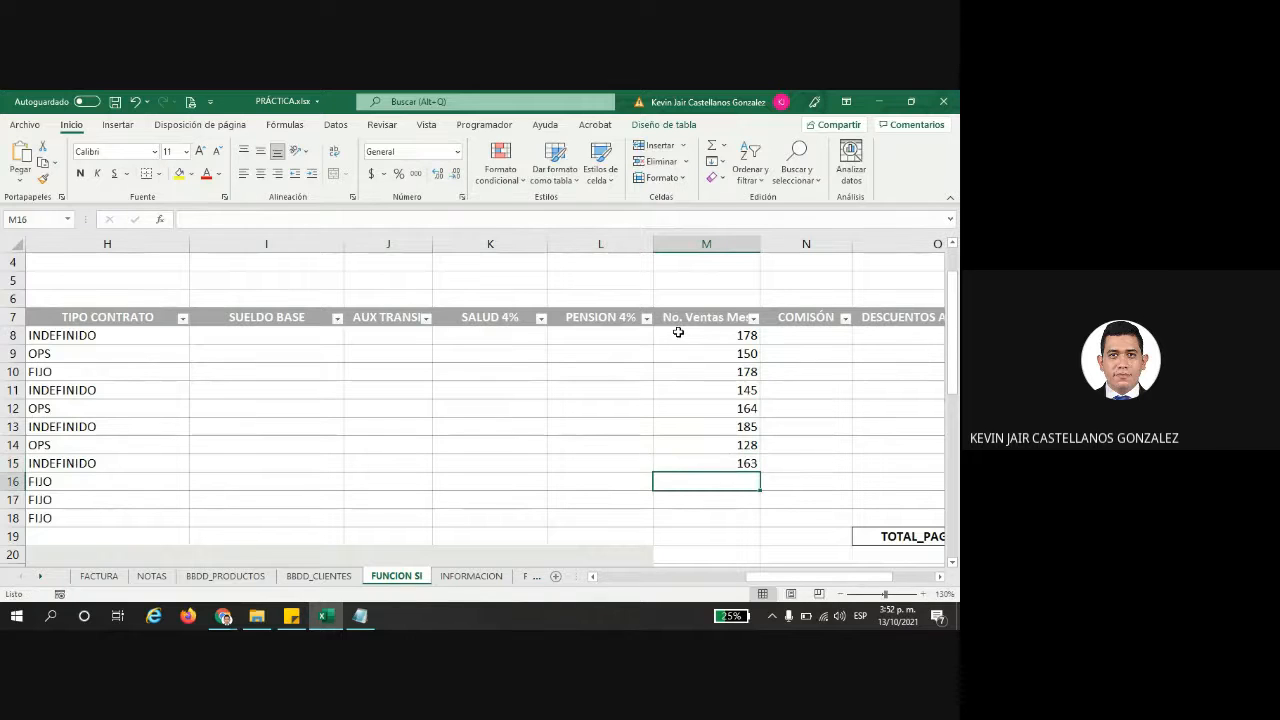
type("162")
key("Return")
type("187")
key("Return")
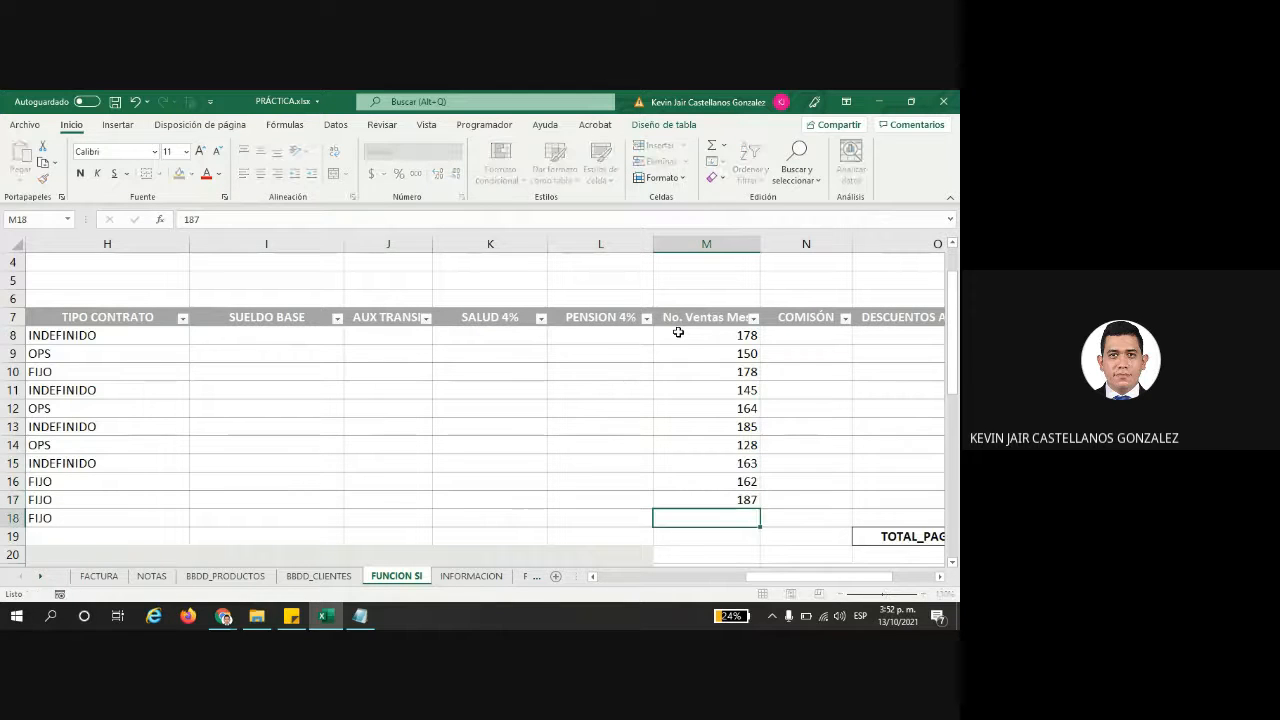
type("175")
key("Return")
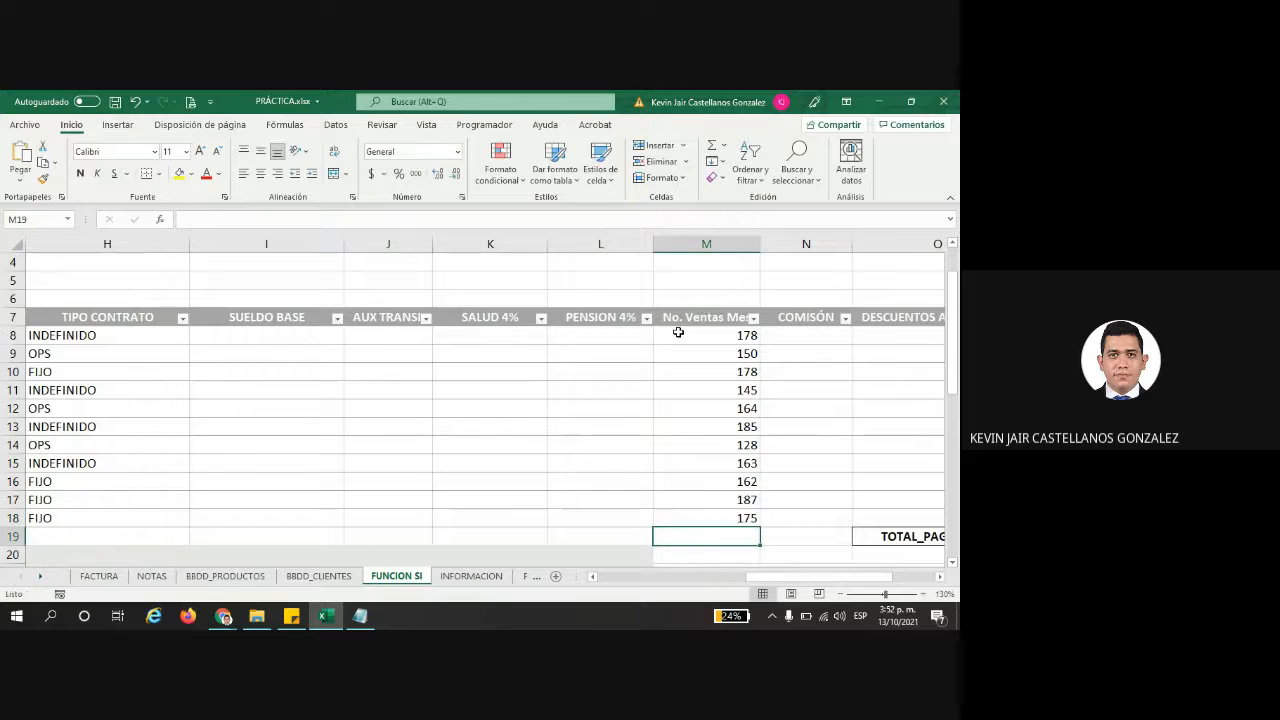
type("159")
key("Return")
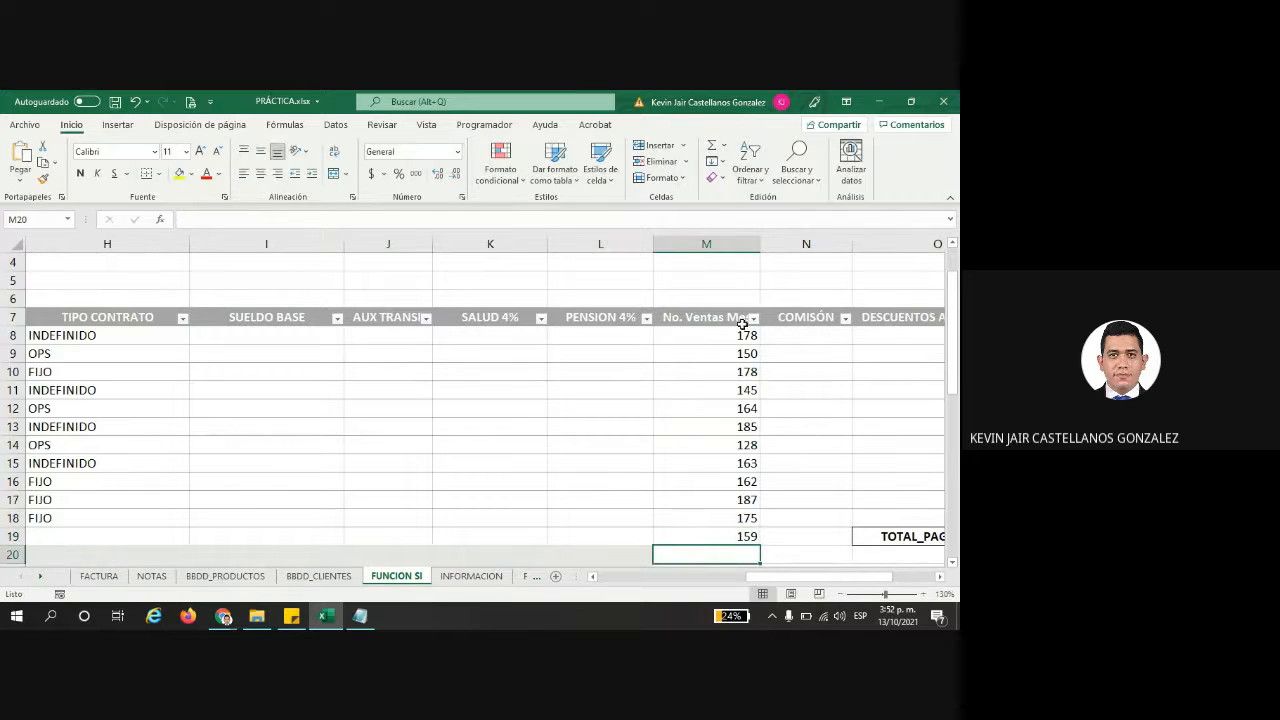
scroll(730, 360, "down", 1)
left_click(683, 483)
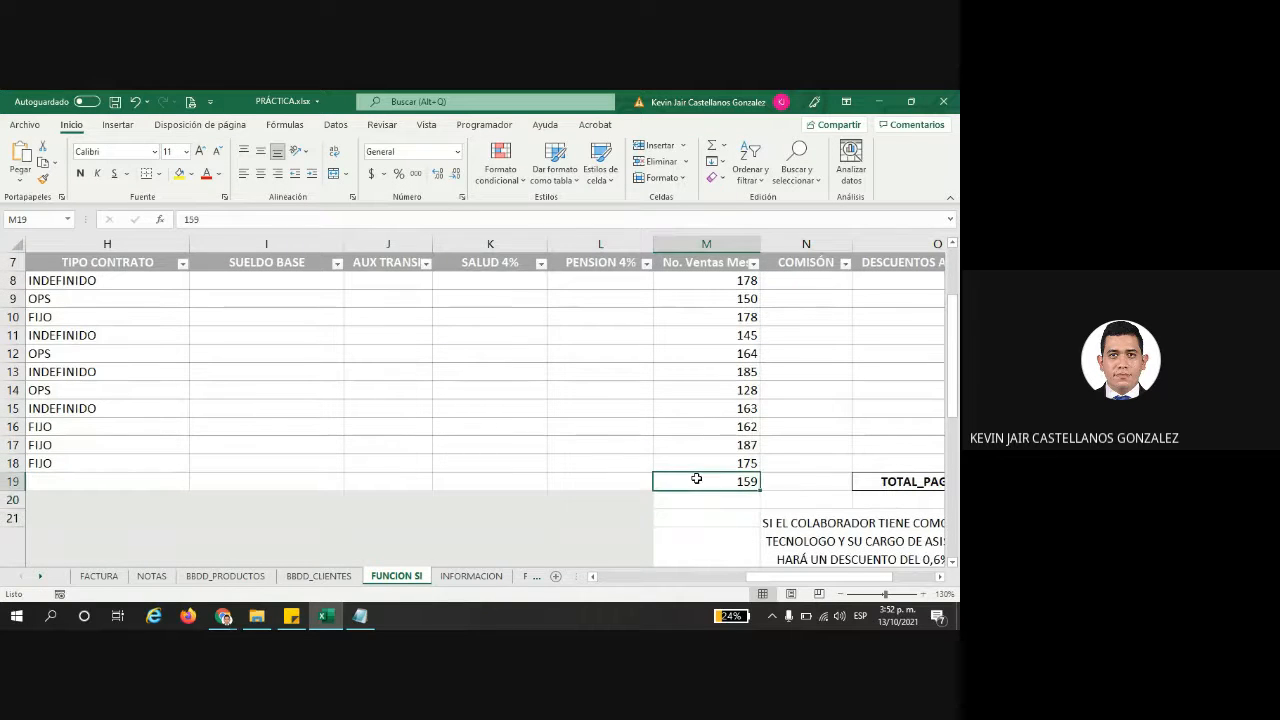
key("Delete")
- Center the commission condition text vertically in the merged cell G20 below the table
scroll(625, 507, "down", 1)
scroll(625, 507, "down", 1)
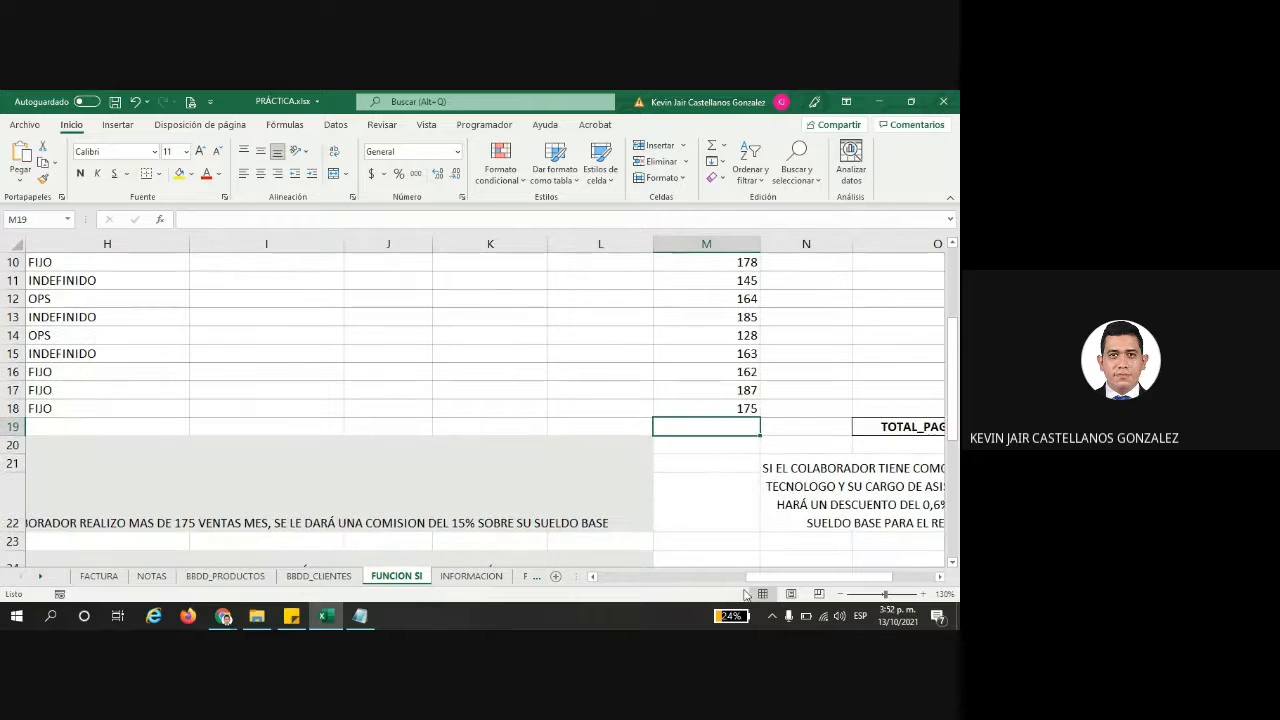
left_click_drag(770, 578, 728, 579)
left_click(498, 531)
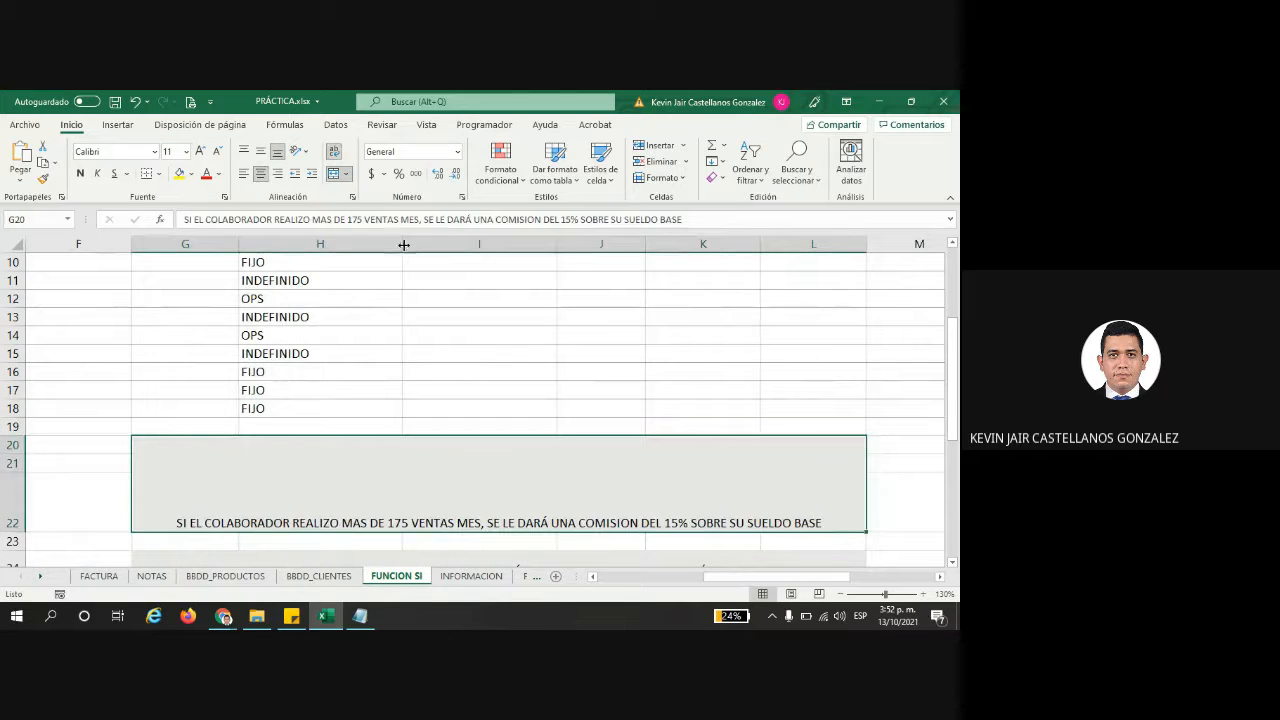
left_click(264, 154)
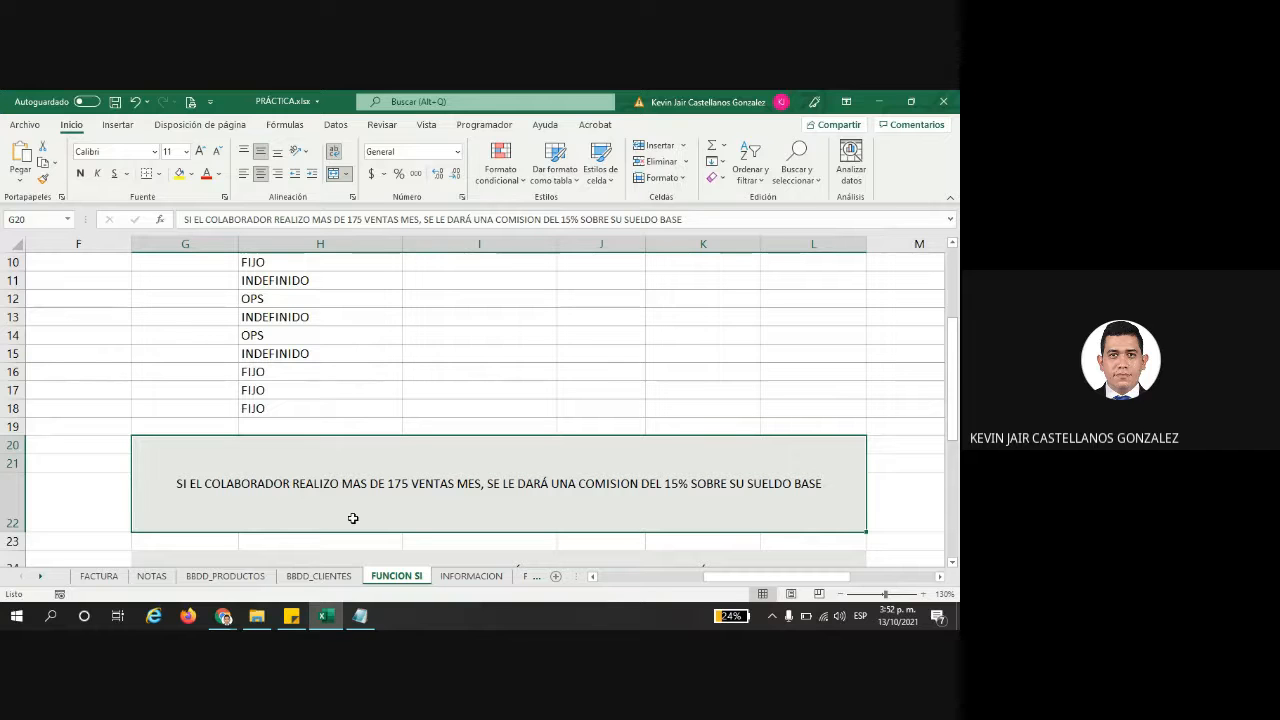
- Review the No. Ventas Mes values in M8 to M18 and the COMISÓN column beside them
scroll(370, 503, "up", 1)
left_click_drag(706, 579, 775, 578)
left_click(95, 281)
left_click_drag(566, 284, 563, 466)
mouse_move(360, 616)
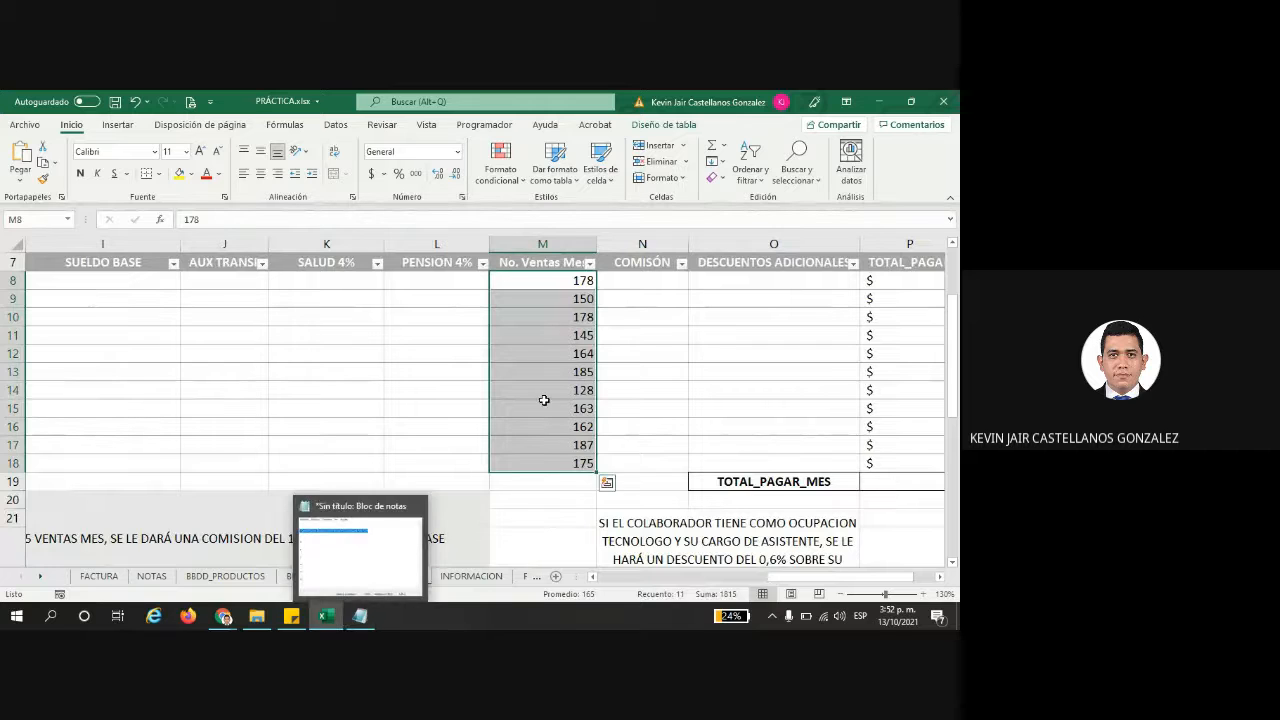
left_click_drag(670, 285, 663, 462)
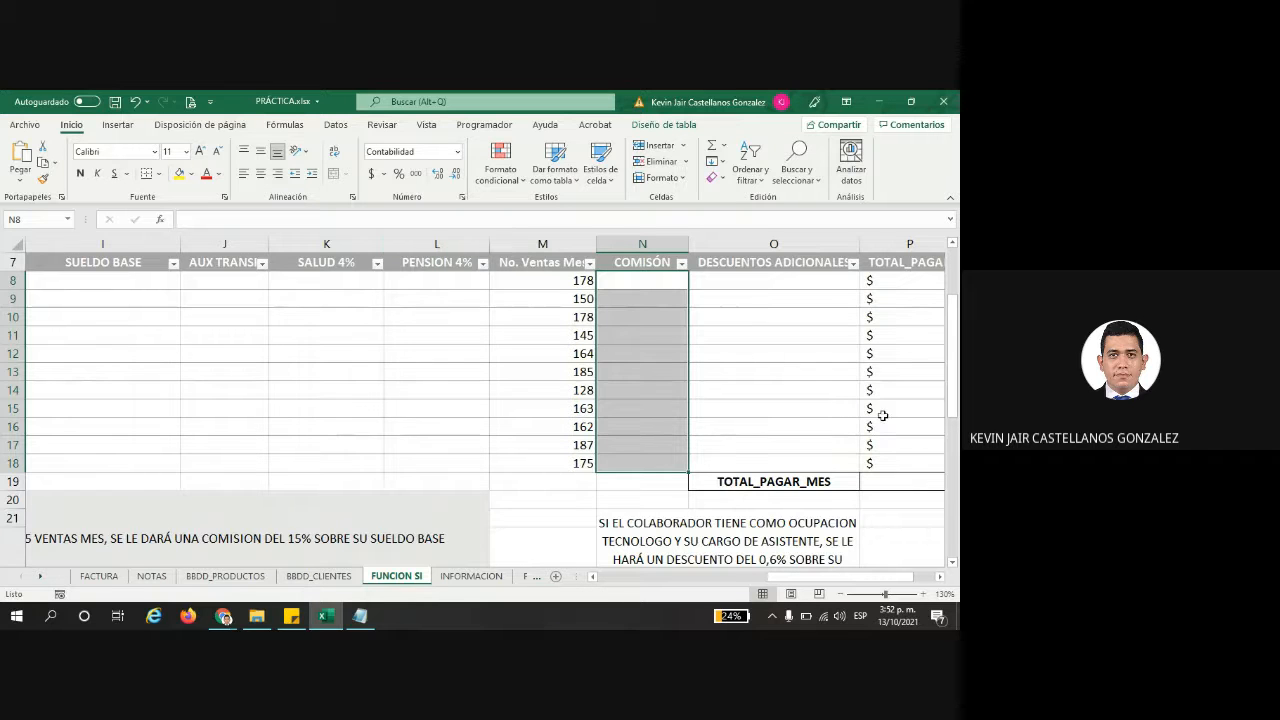
- Start an SI formula in COMISÓN cell N8 with the logical test [@[No. Ventas Mes]]>175
left_click(664, 298)
left_click(661, 280)
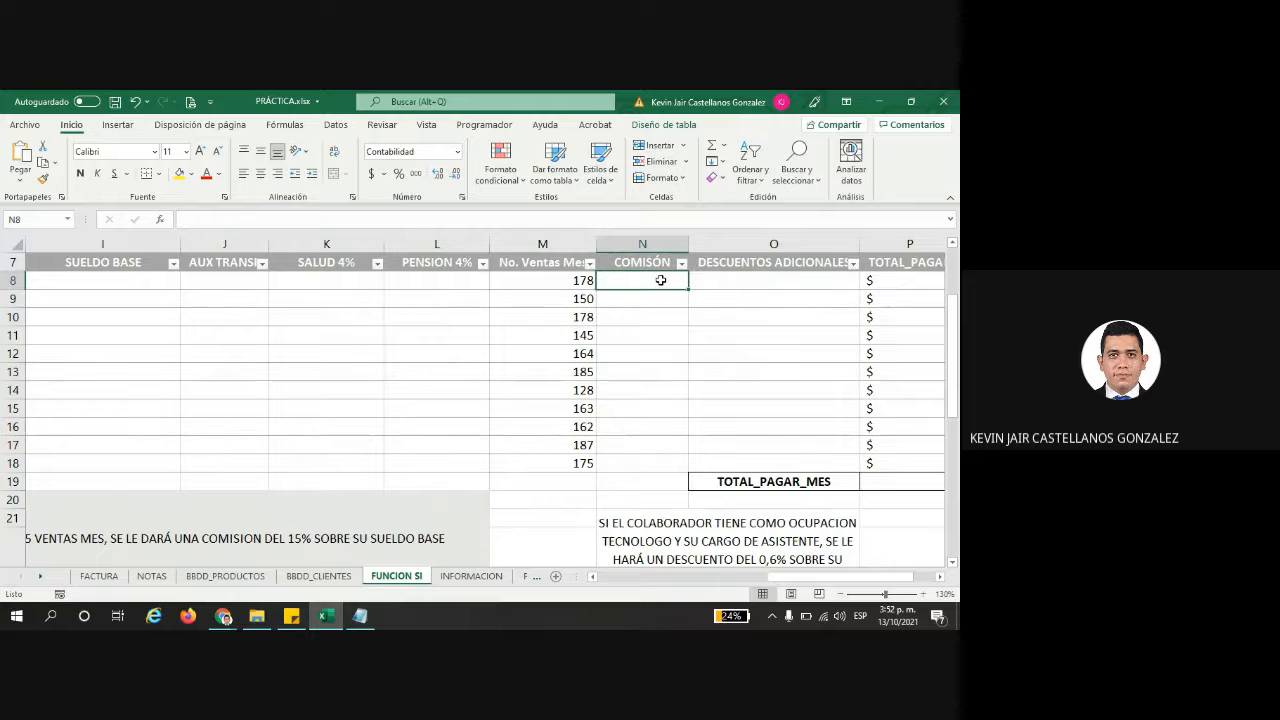
type("=")
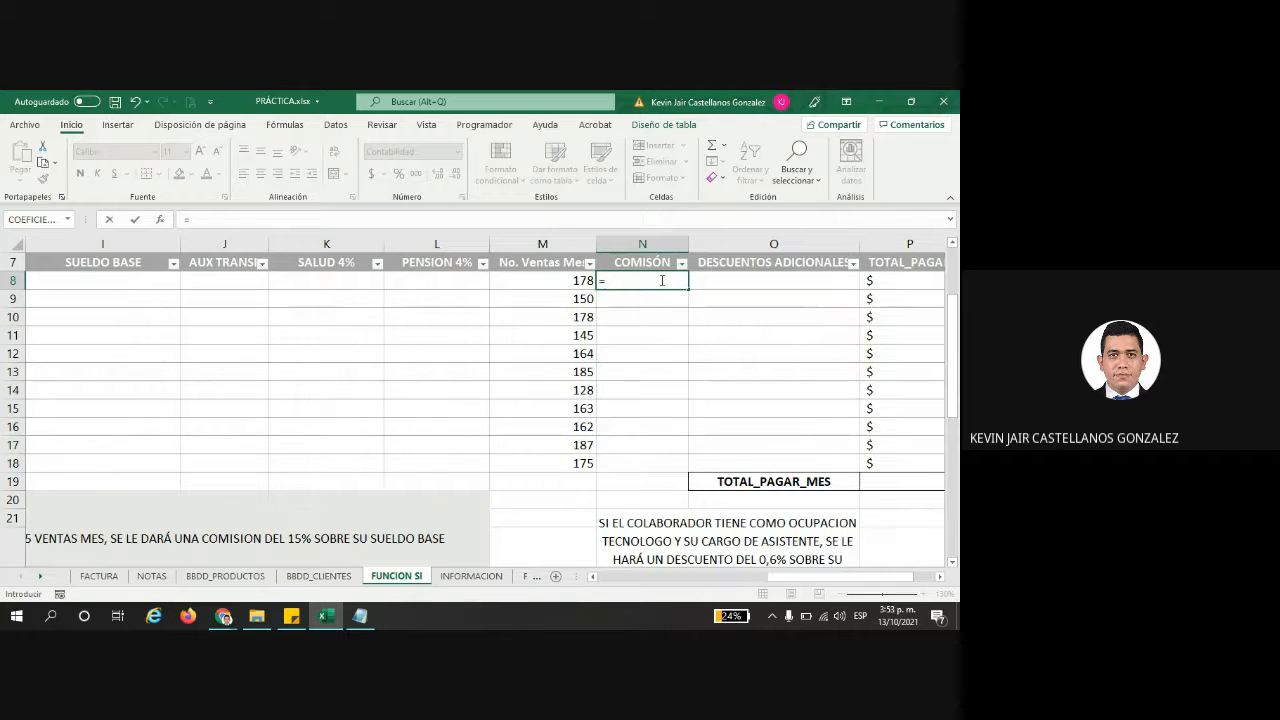
type("SI(")
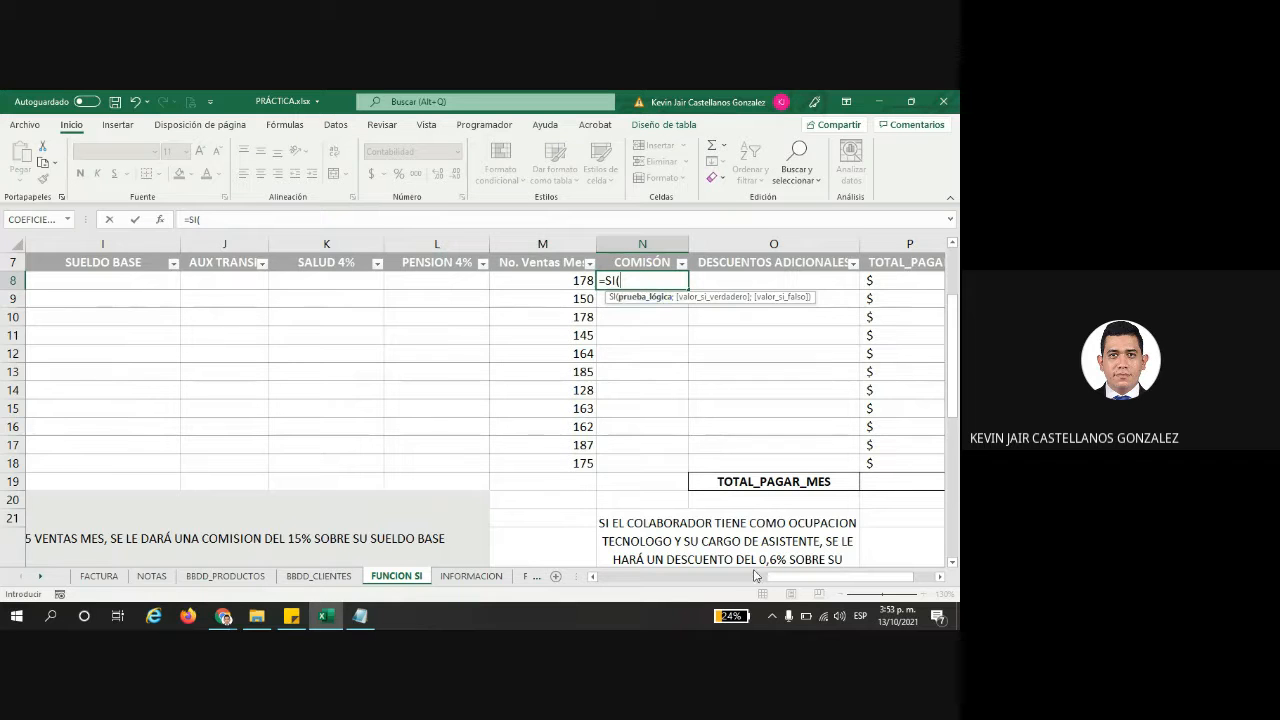
left_click(700, 577)
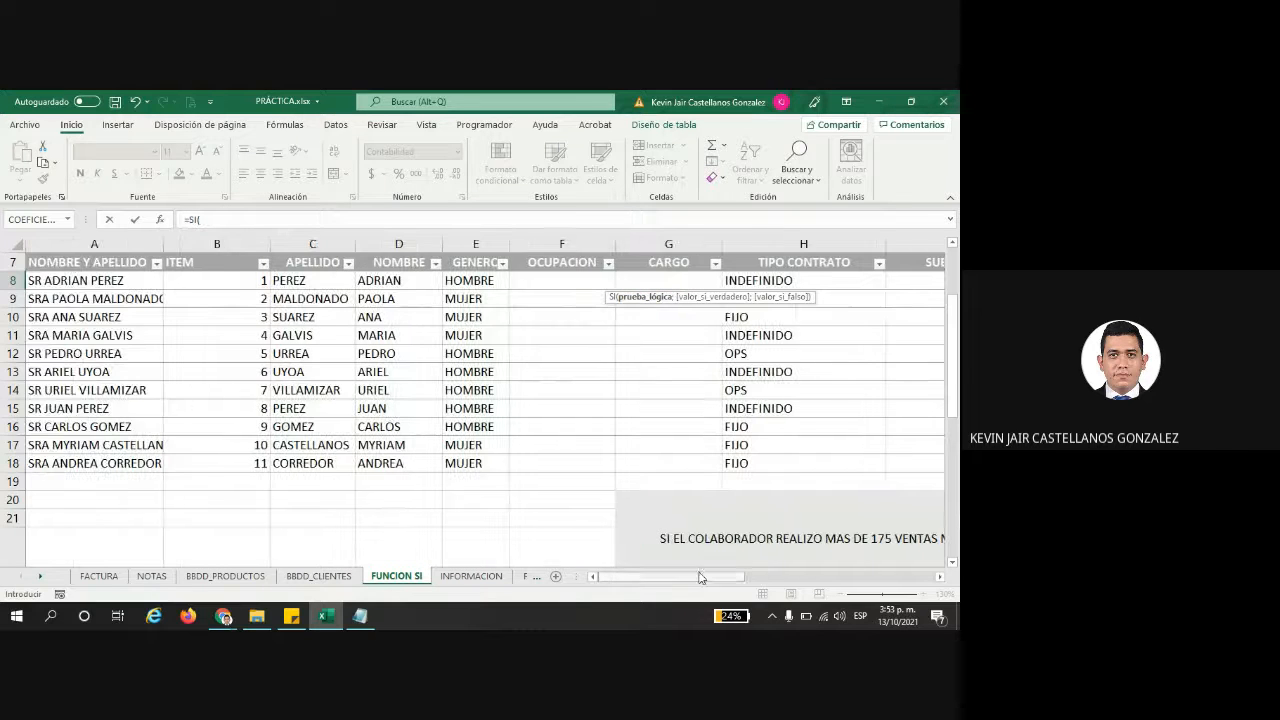
left_click_drag(700, 577, 816, 558)
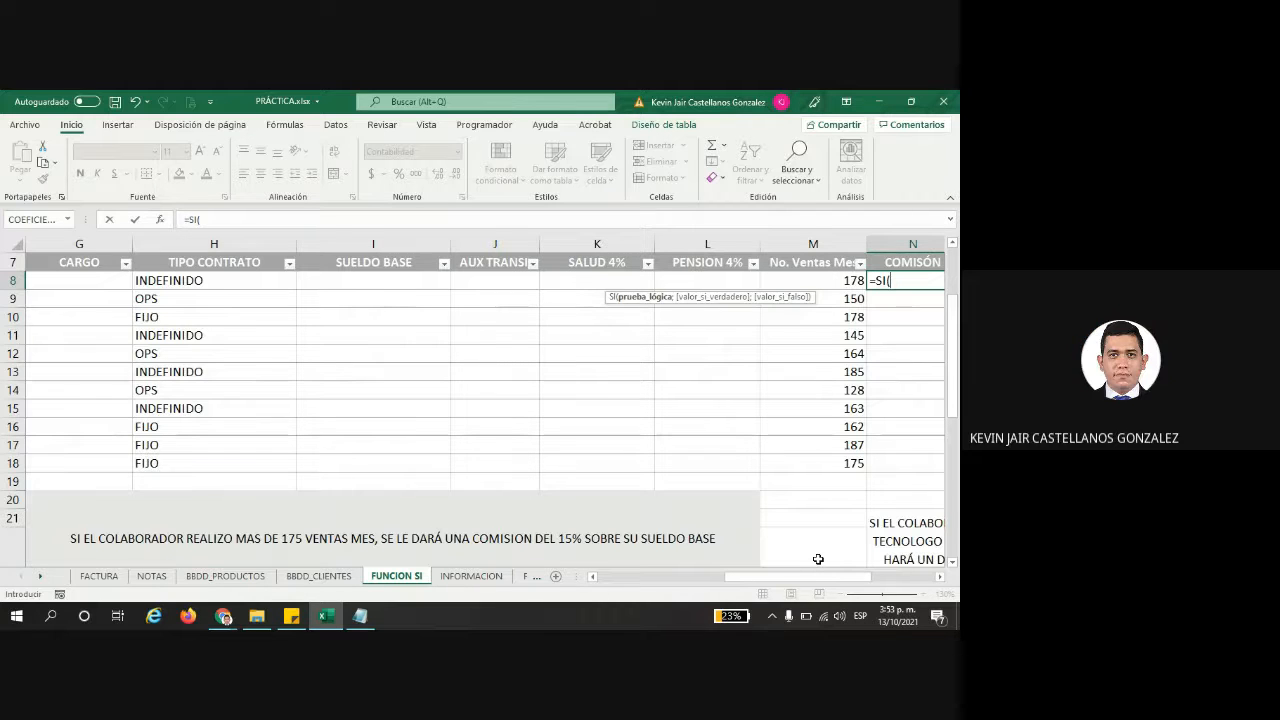
left_click(780, 263)
left_click(797, 285)
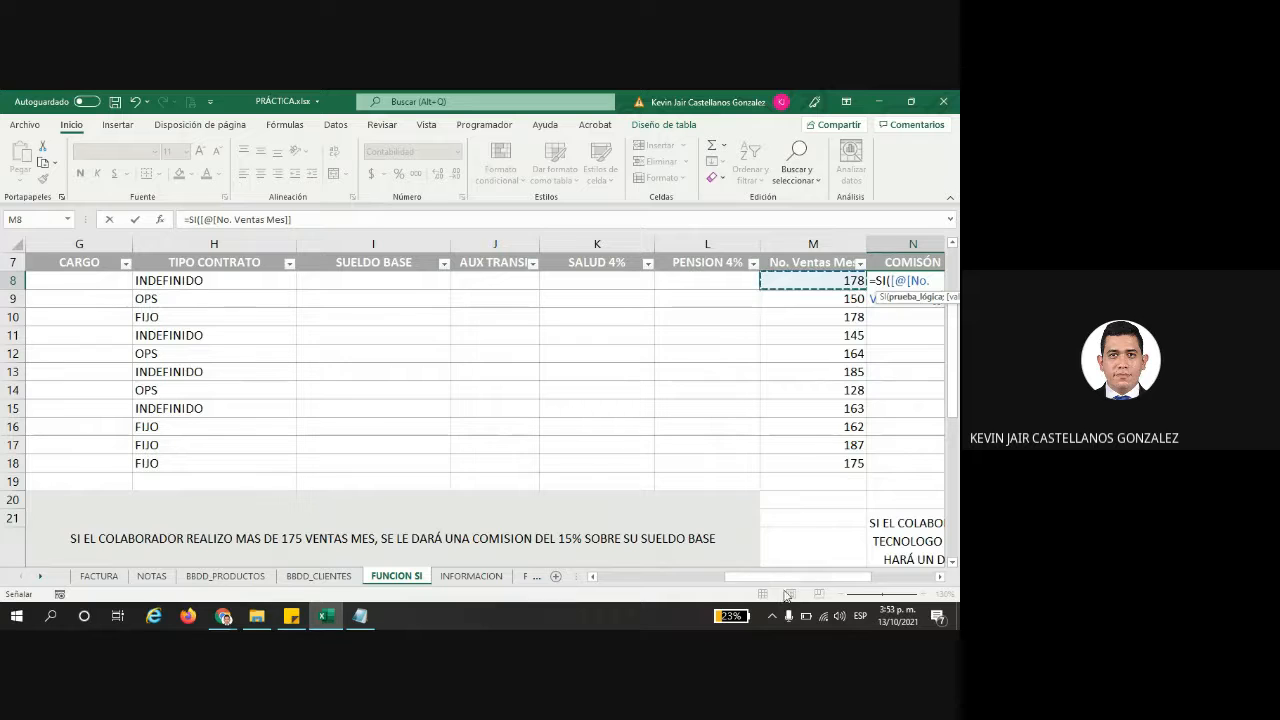
left_click_drag(791, 578, 809, 578)
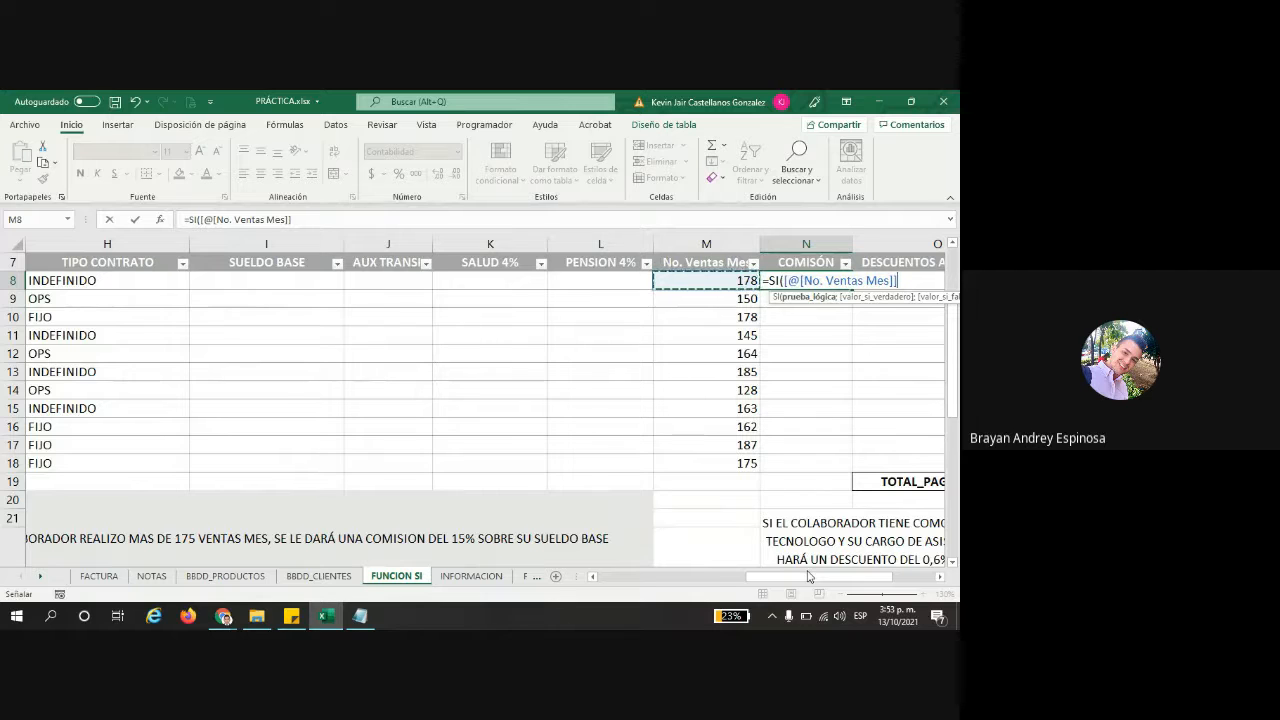
type(">")
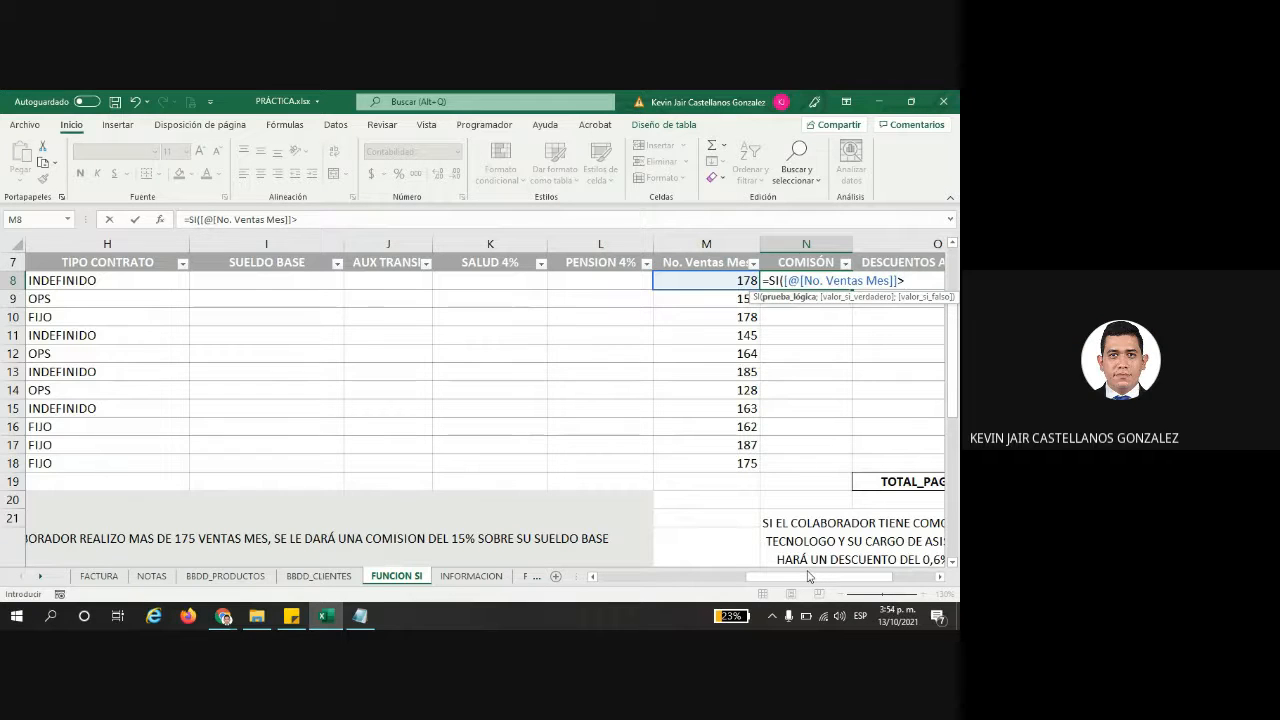
type("175")
left_click(906, 280)
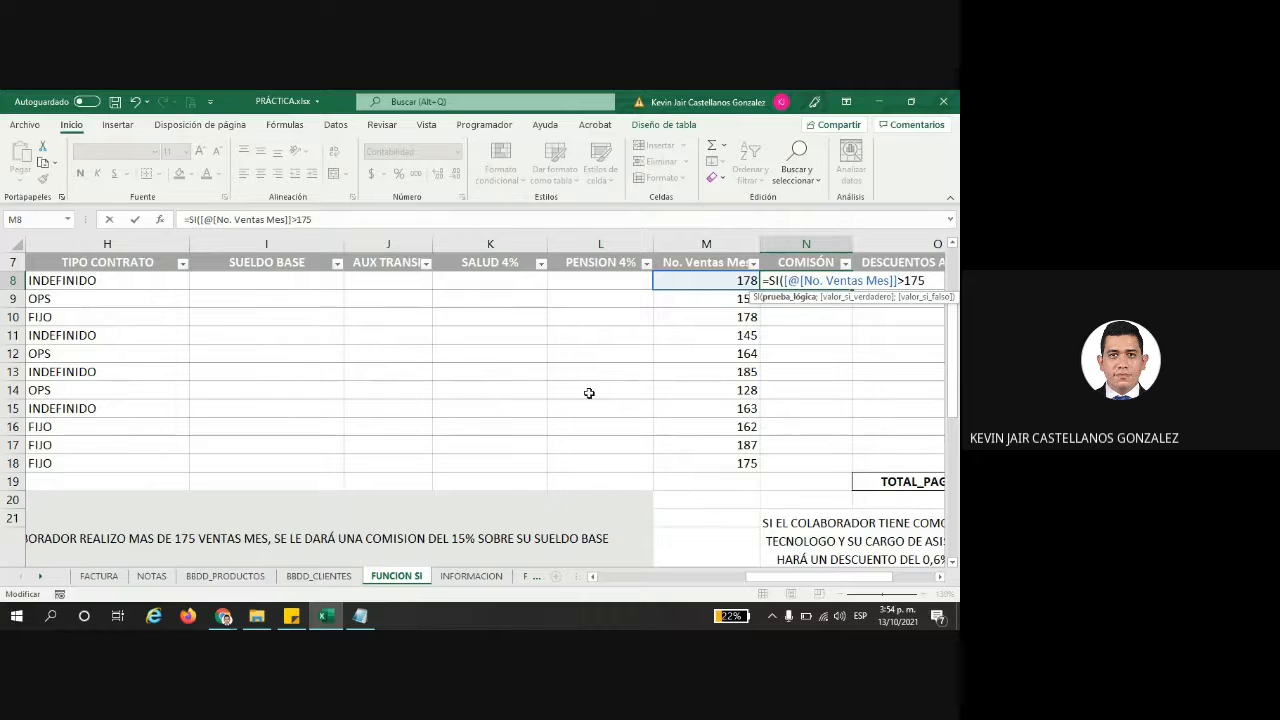
- Complete the N8 formula with [@[SUELDO BASE]]*15% as the true value and 0 as the false value
type(";")
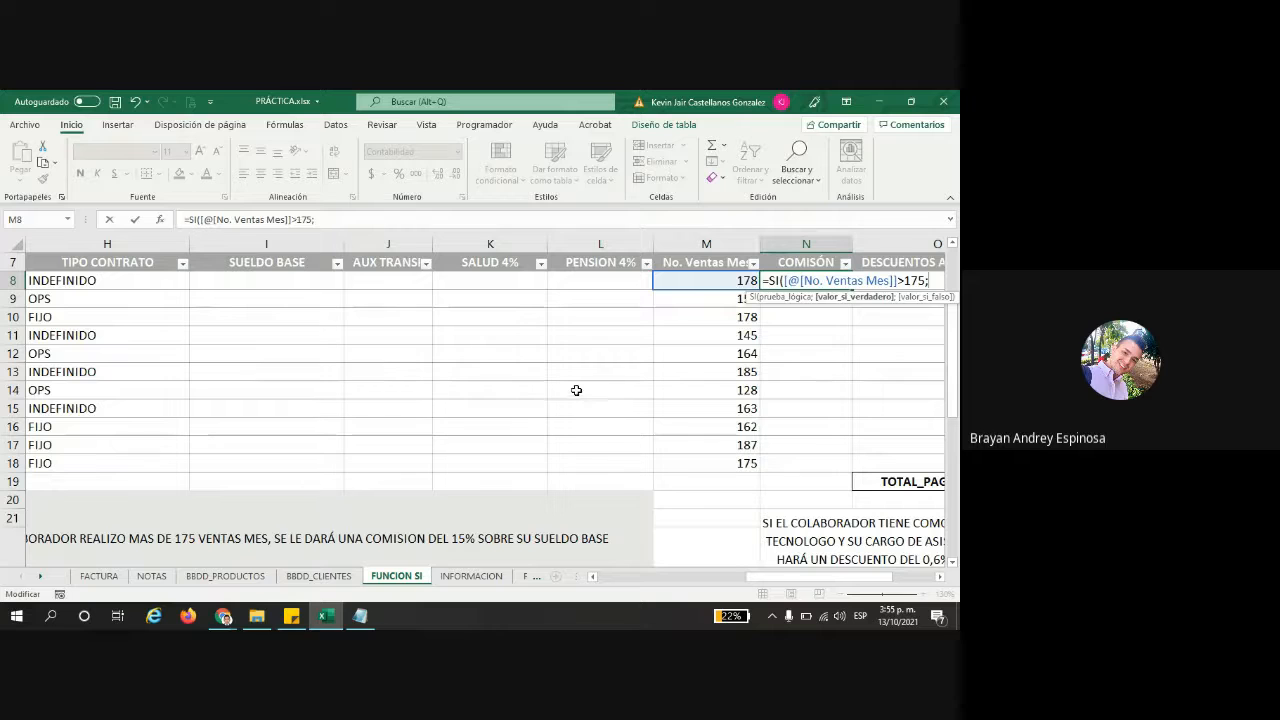
left_click(287, 282)
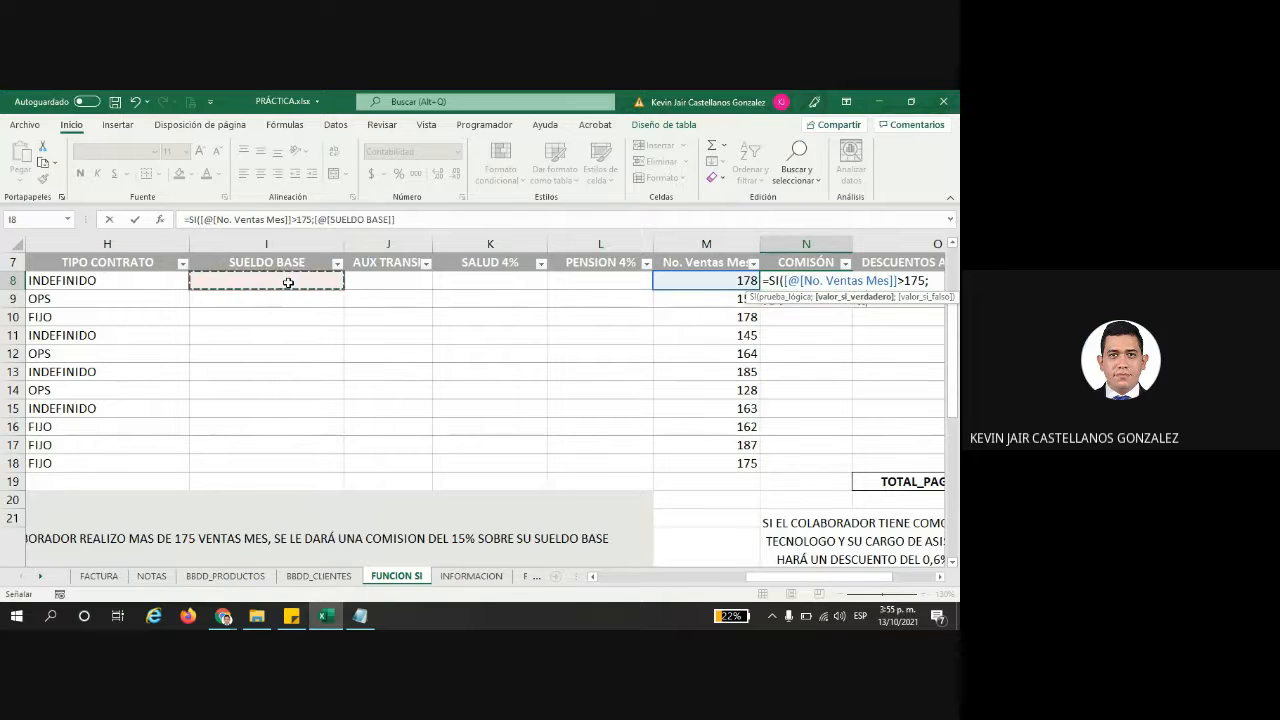
type("*15%")
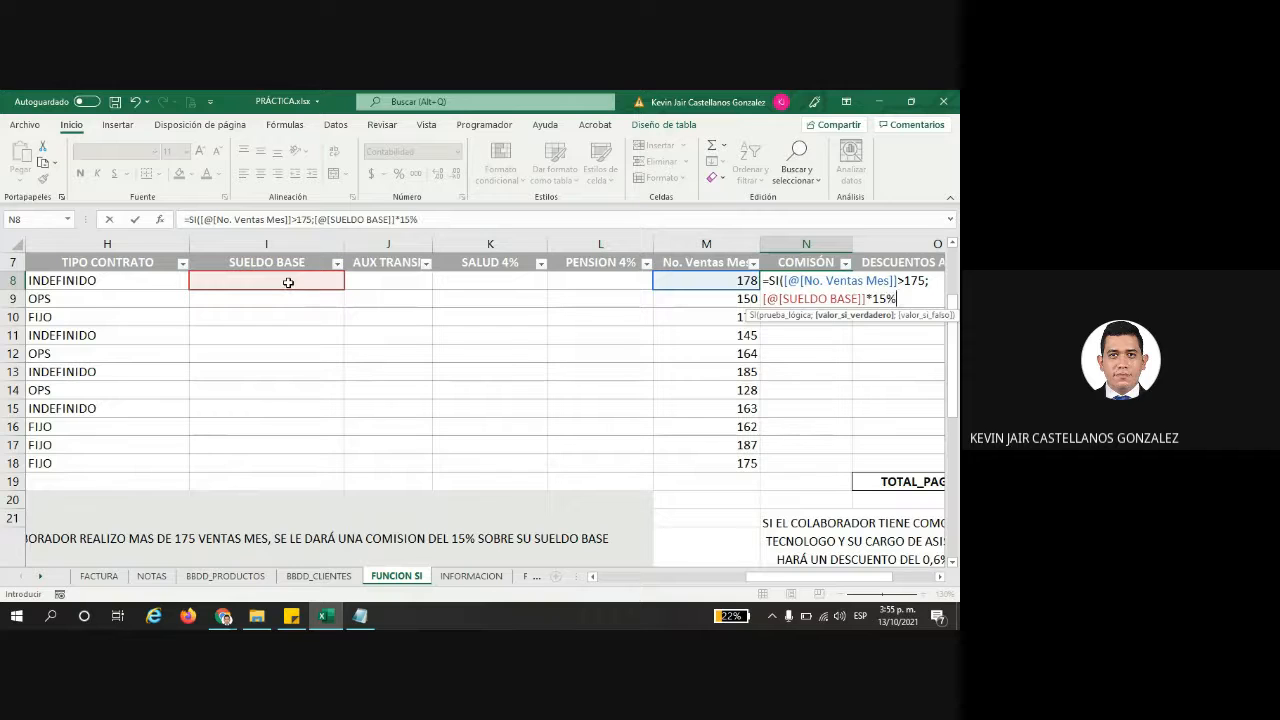
type(";0")
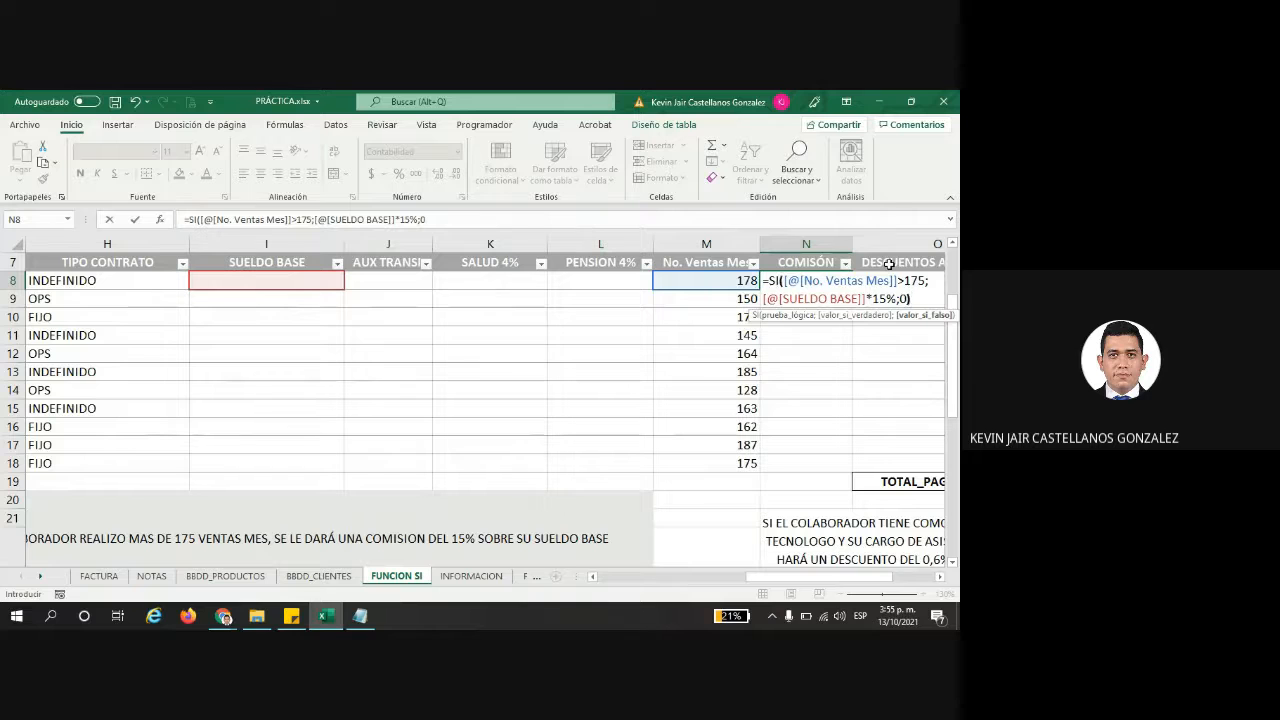
type(")")
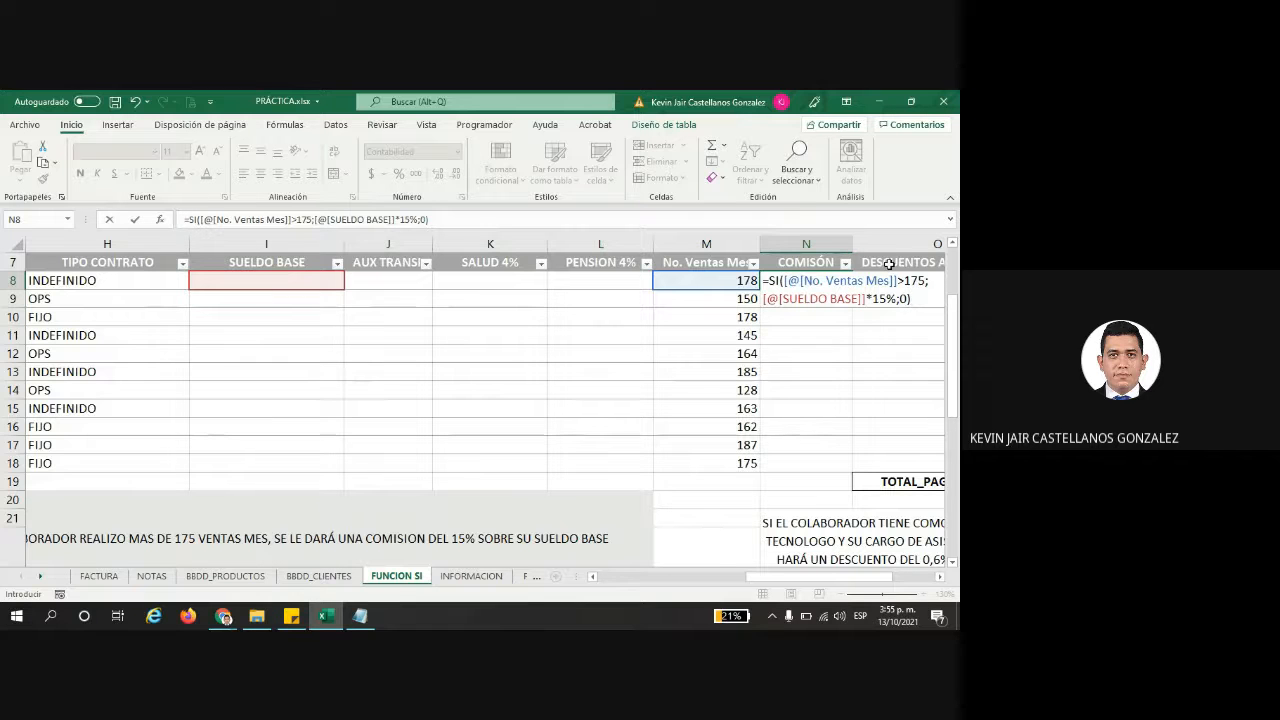
key("Return")
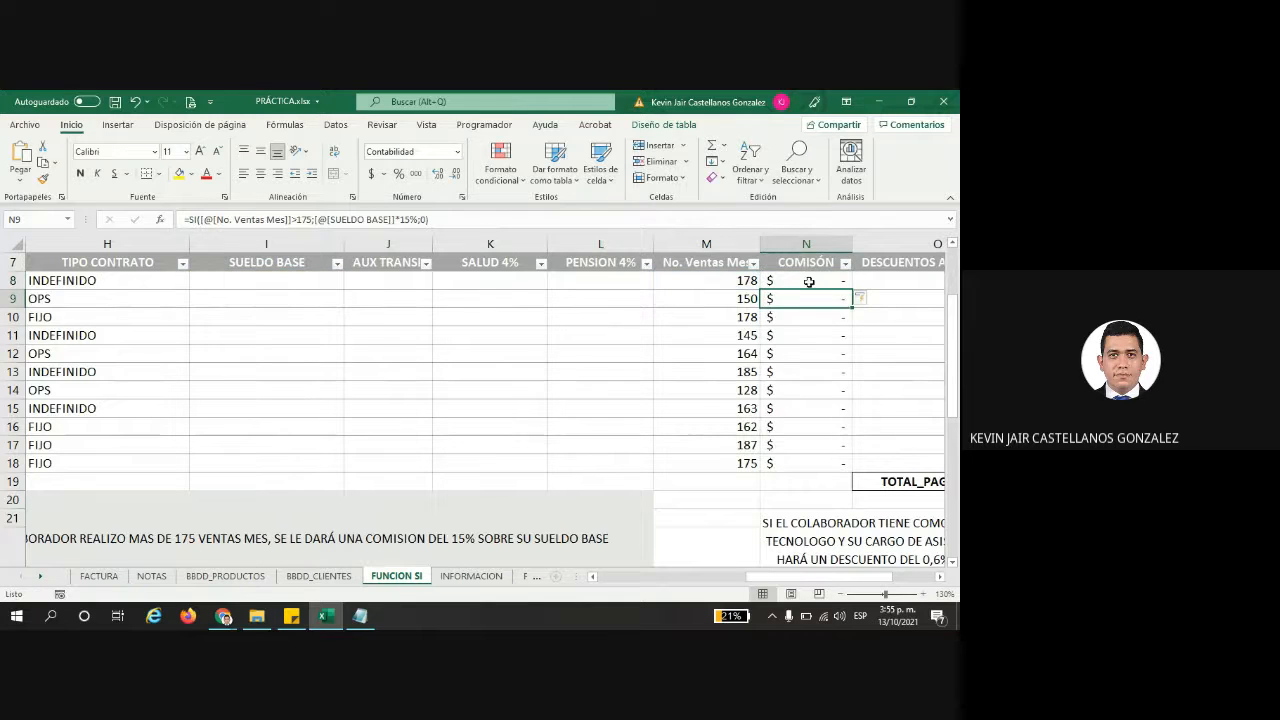
- Enter 1.250.000 and 1.300.000 in SUELDO BASE cells I8 and I9 and extend the series down to I18
left_click(808, 281)
left_click(256, 297)
left_click(264, 280)
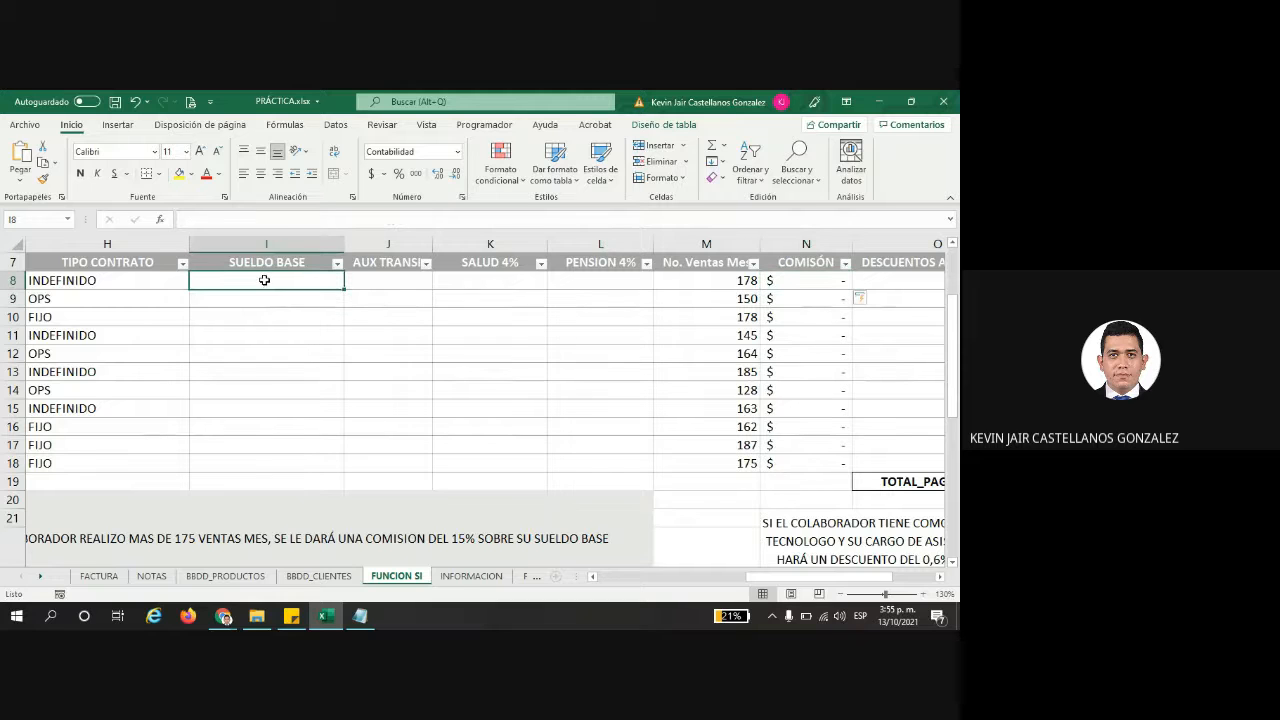
type("1.250.000")
key("Return")
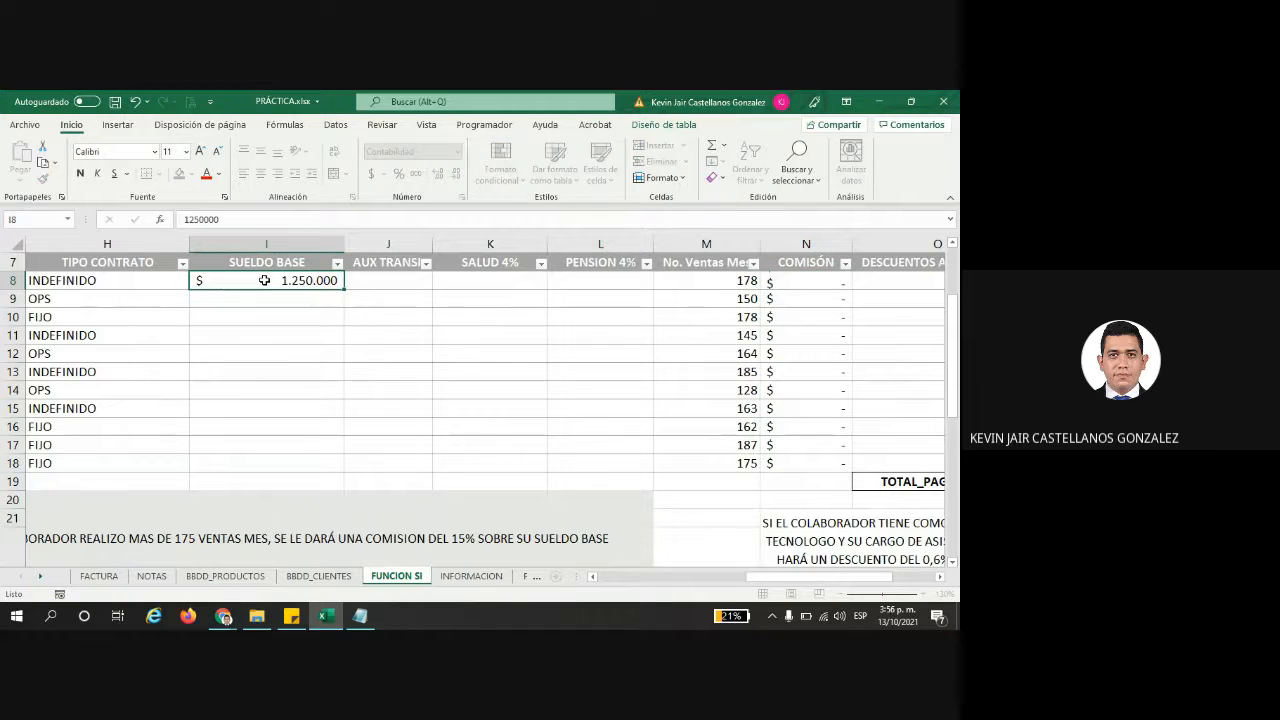
type("1.300.000")
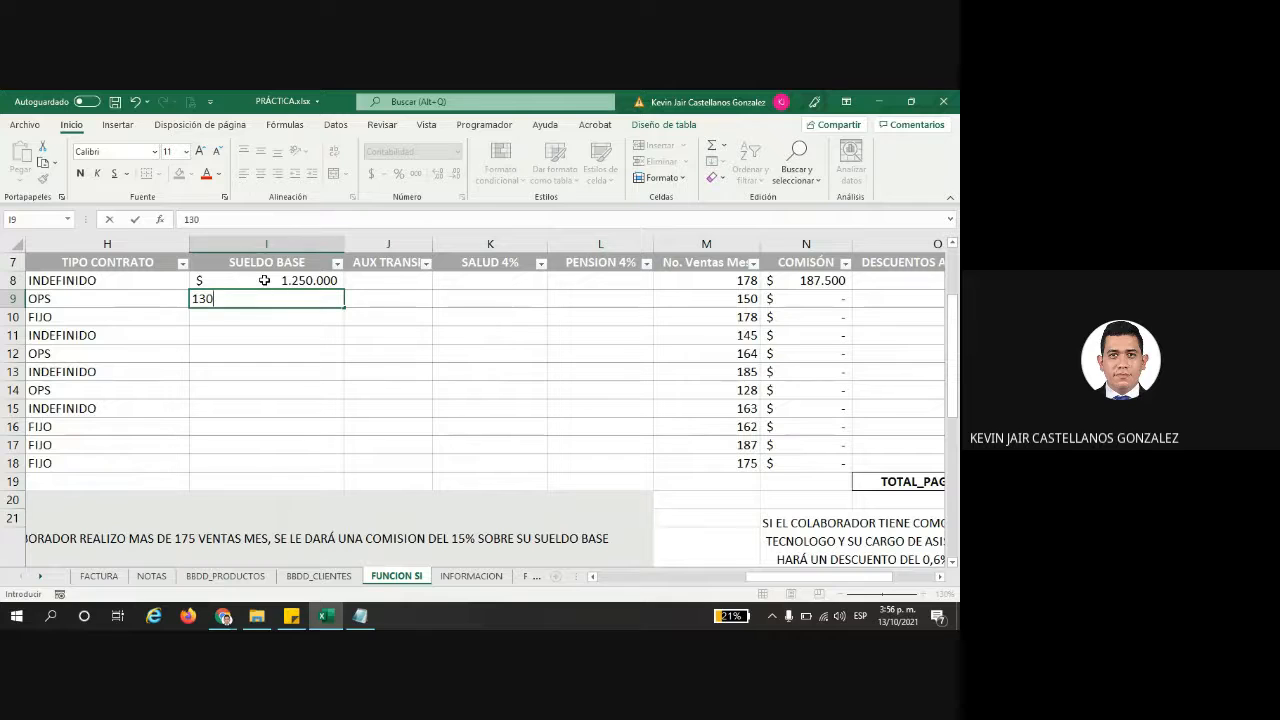
key("Return")
left_click_drag(264, 280, 386, 463)
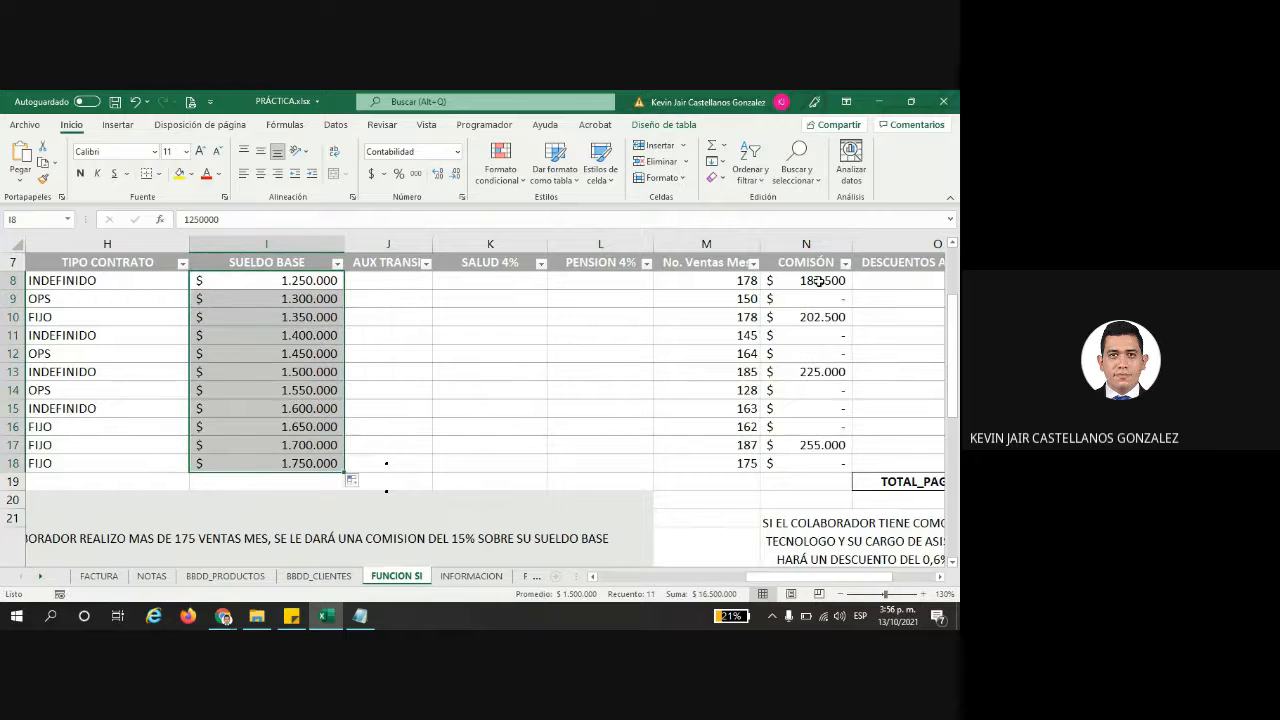
- Set the No. Ventas Mes value in M14 to 175 and check its commission in N14
left_click_drag(820, 280, 826, 474)
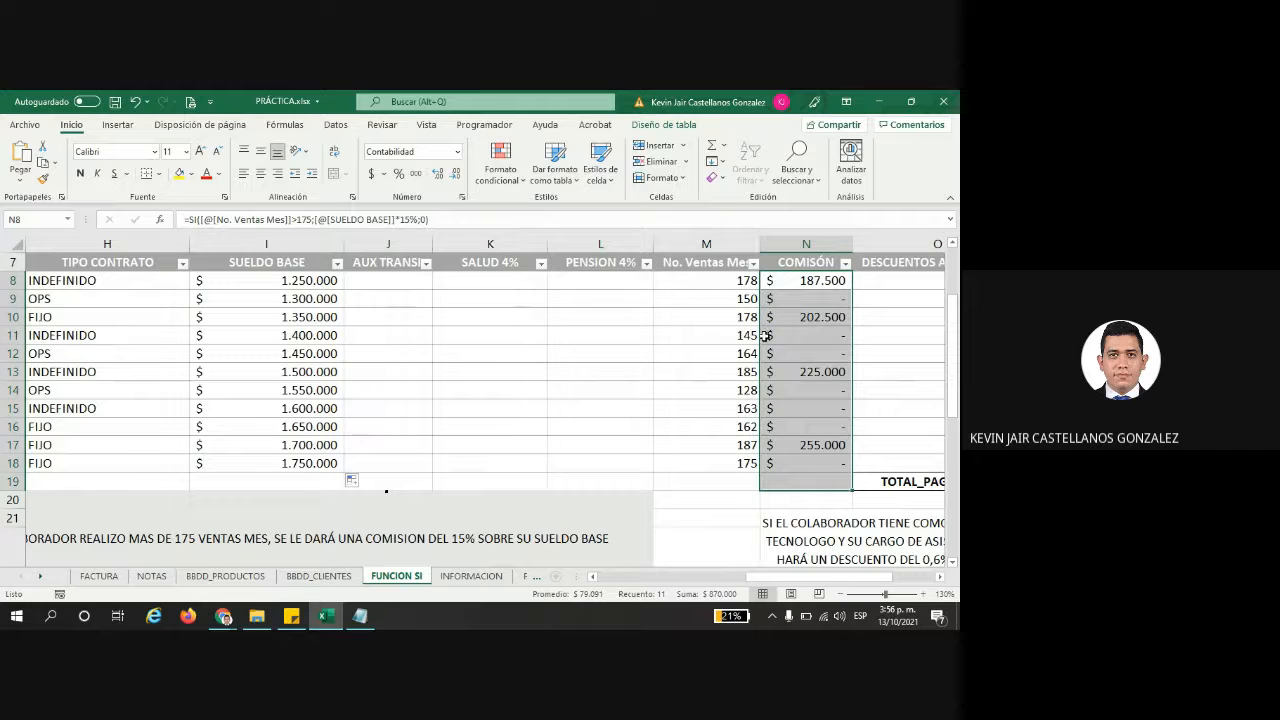
left_click(751, 390)
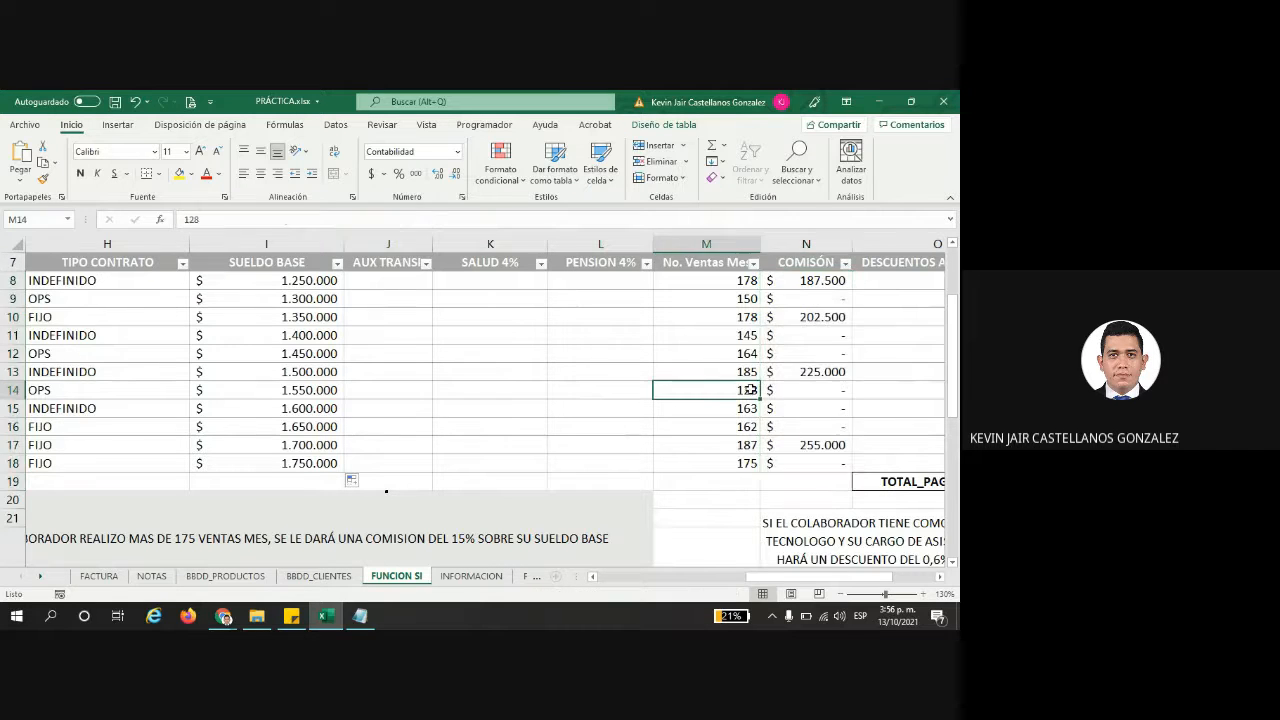
type("175")
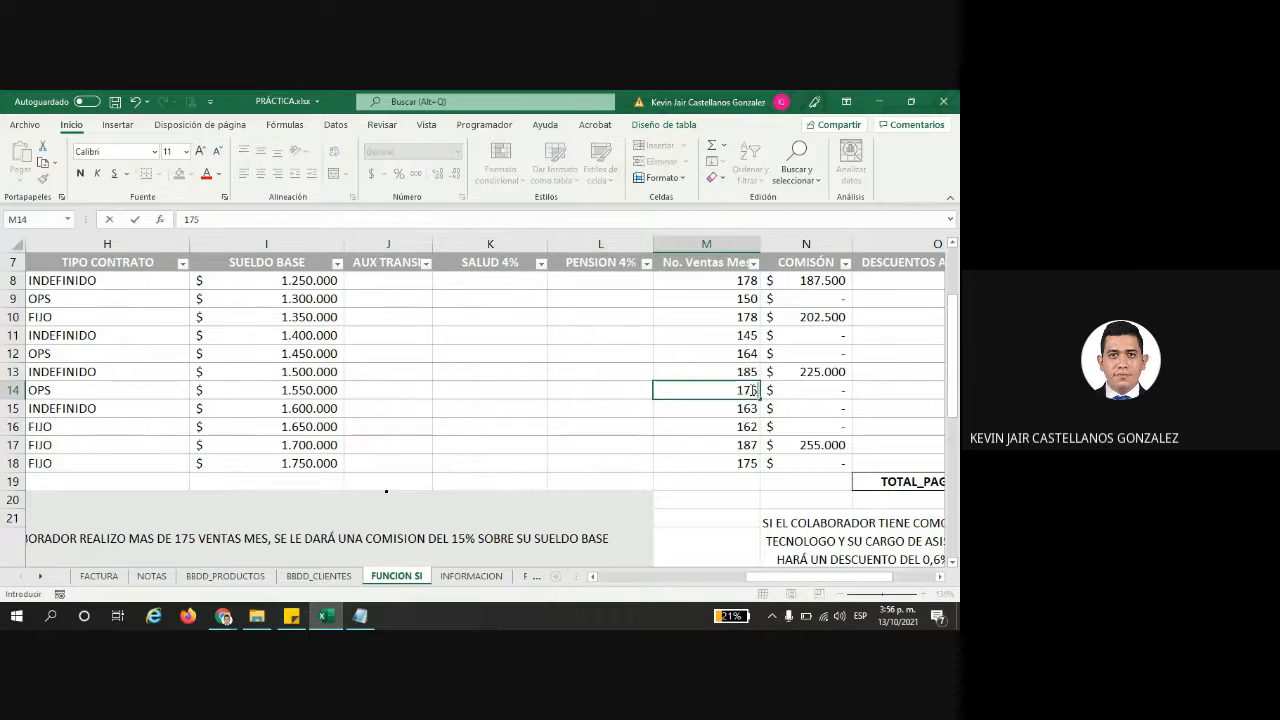
key("Return")
left_click(776, 396)
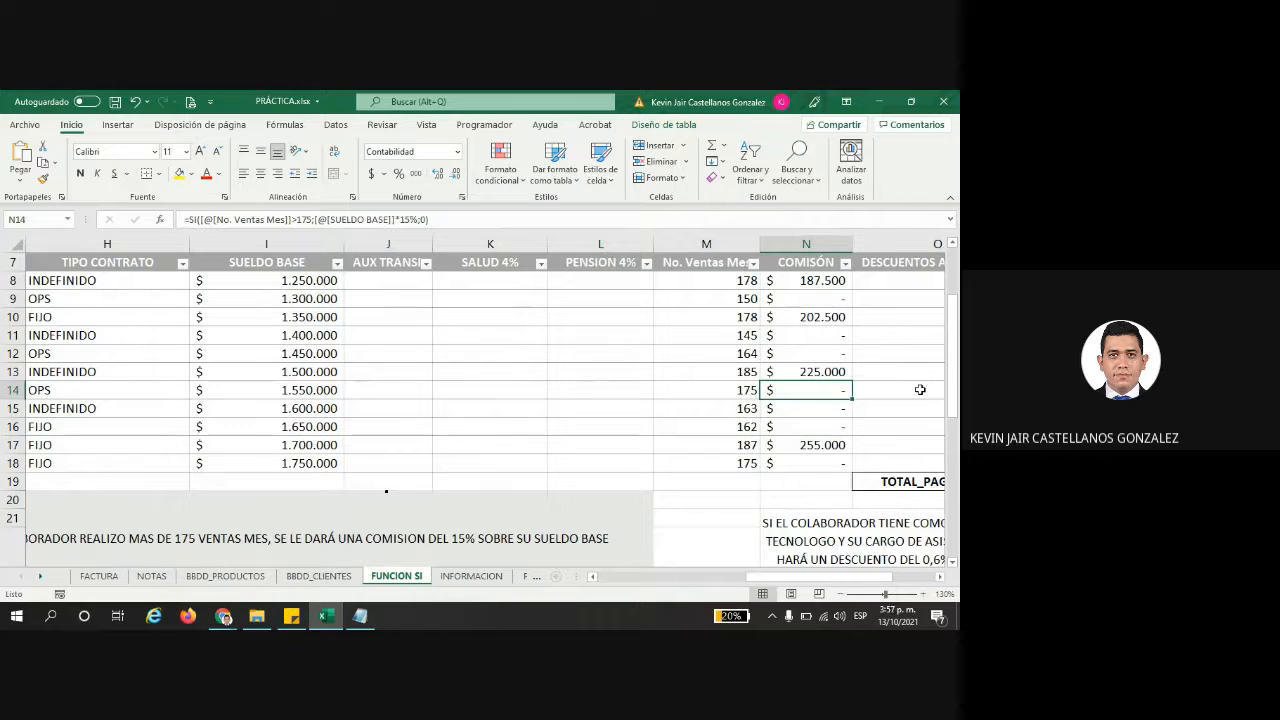
- Change the comparison operator in the COMISÓN formula of N8 to >= so that 175 sales also qualify
left_click_drag(822, 281, 799, 444)
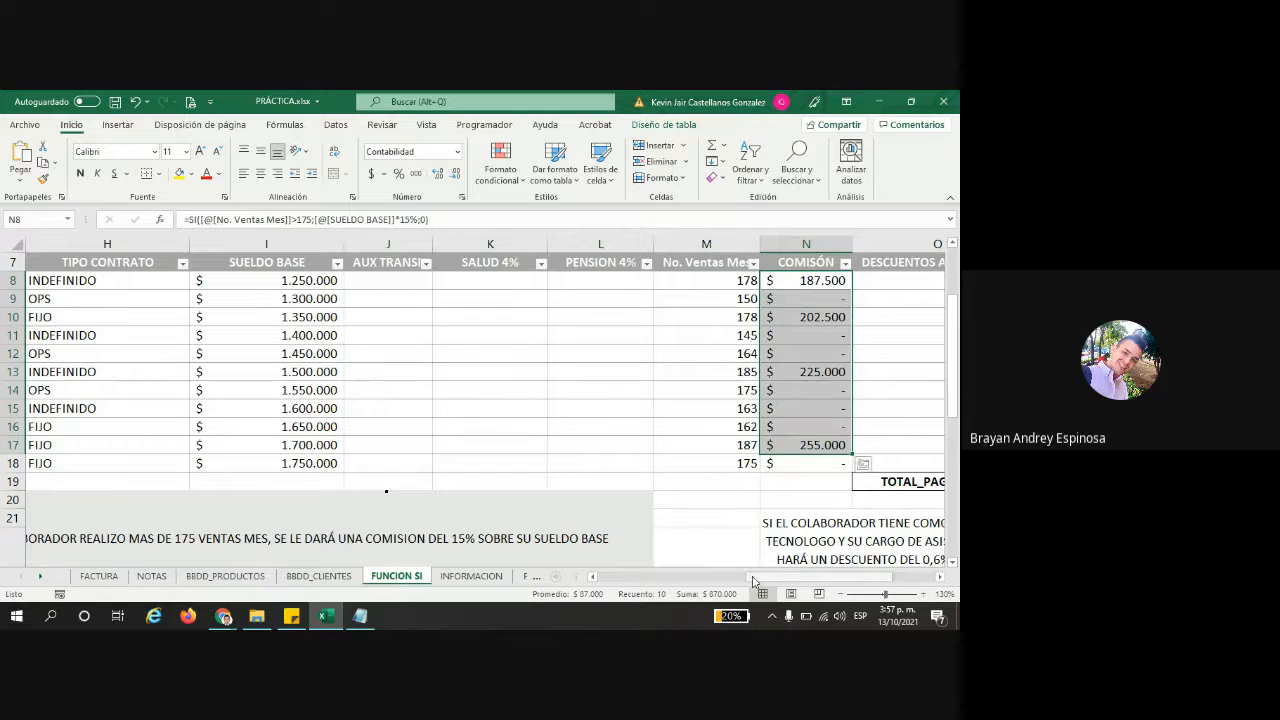
double_click(803, 281)
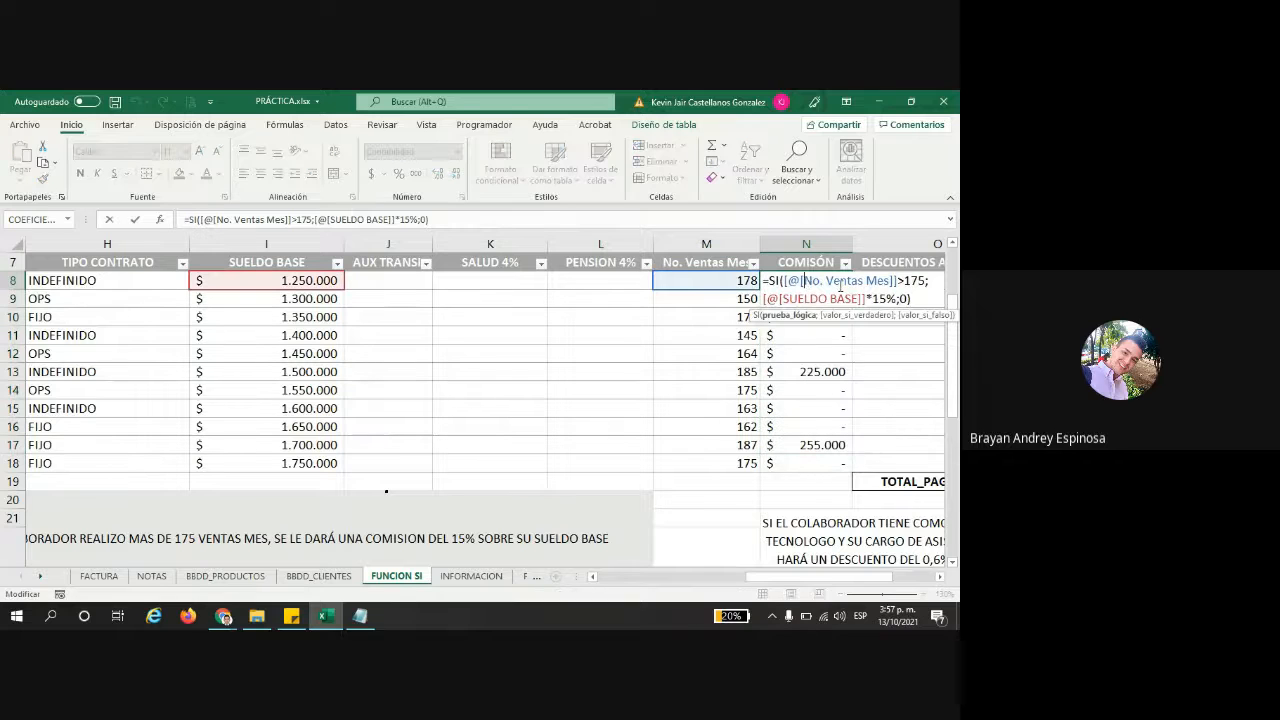
left_click(903, 281)
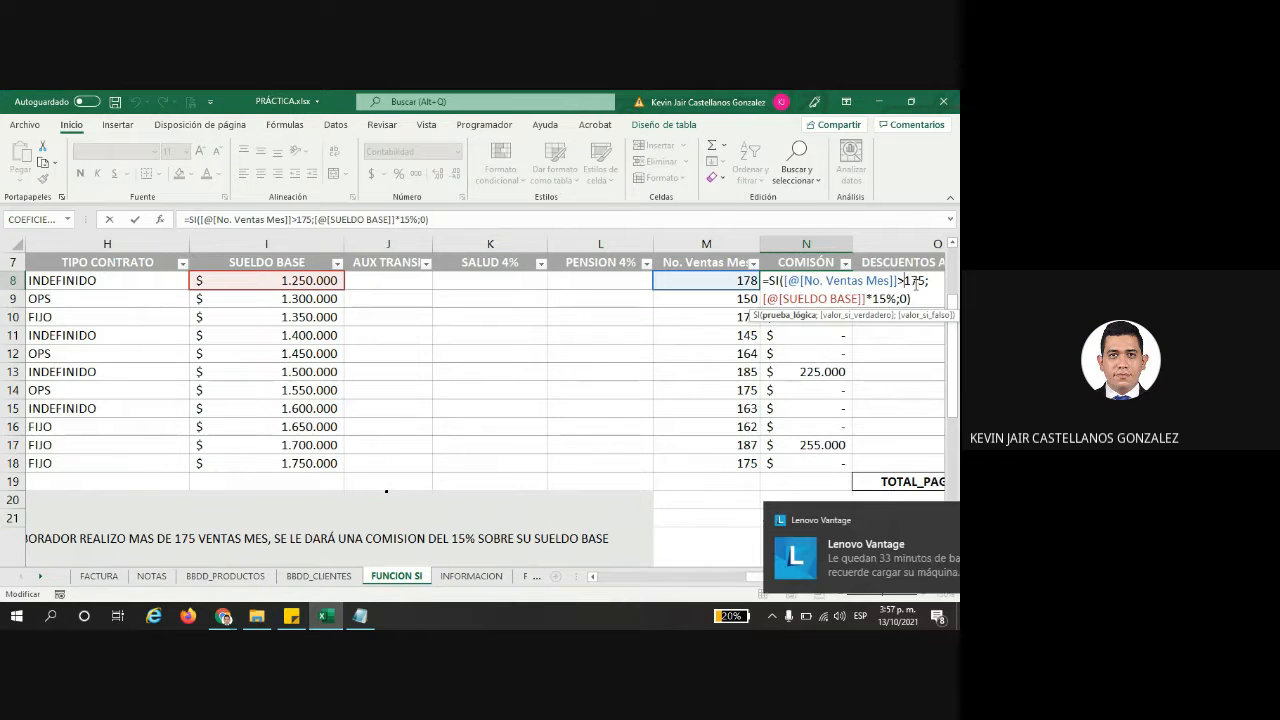
type("=")
key("Return")
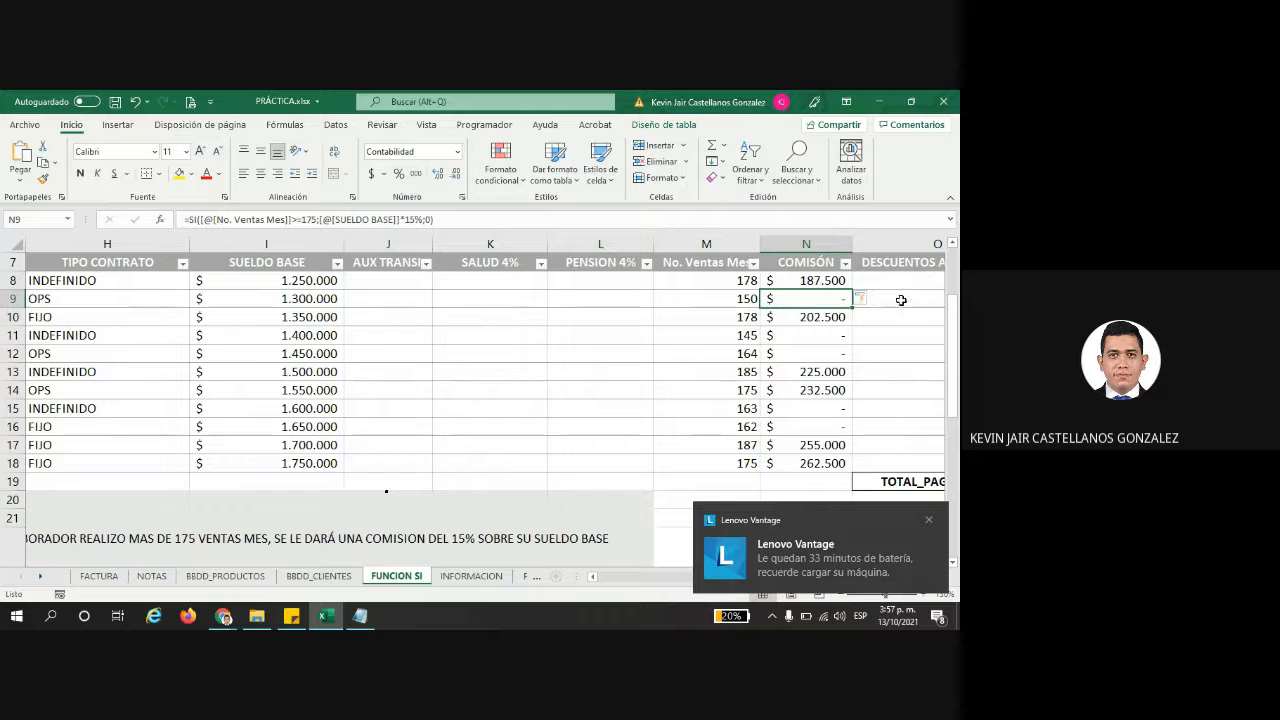
- Check the row 14 commission and the whole COMISÓN column against the comparison operators listed in Notepad
left_click_drag(746, 391, 808, 390)
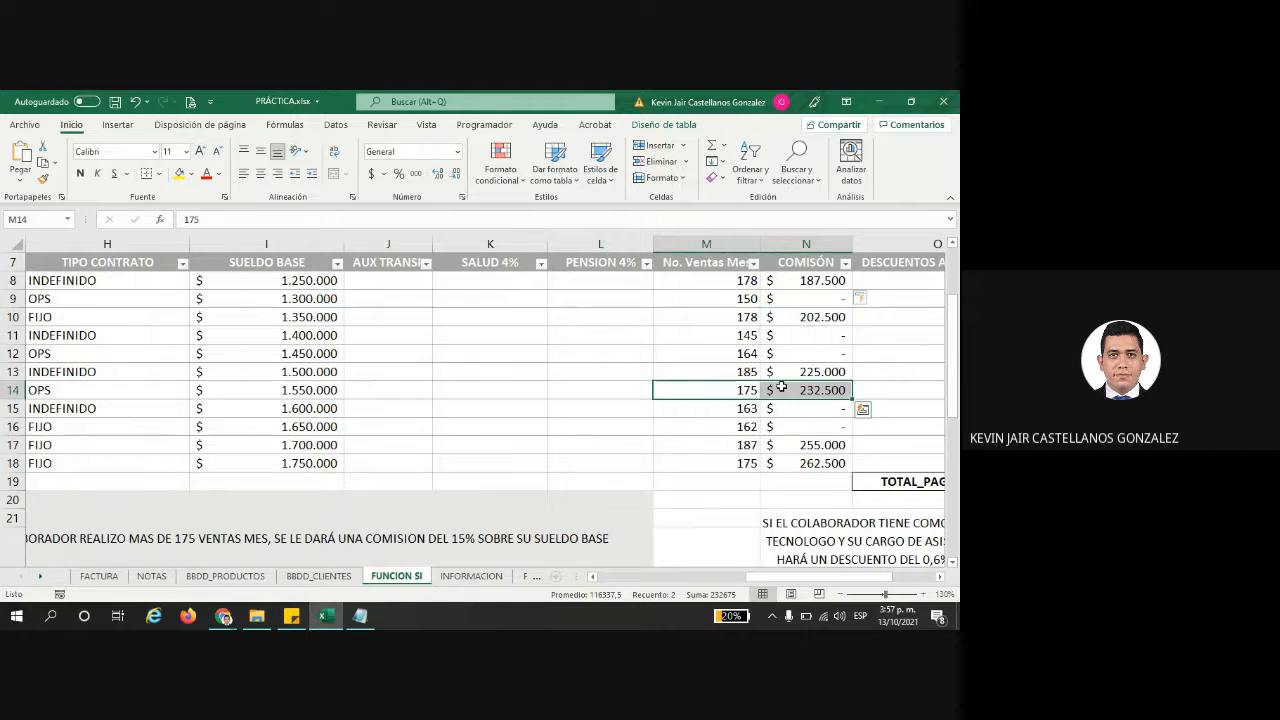
left_click(360, 615)
left_click(327, 457)
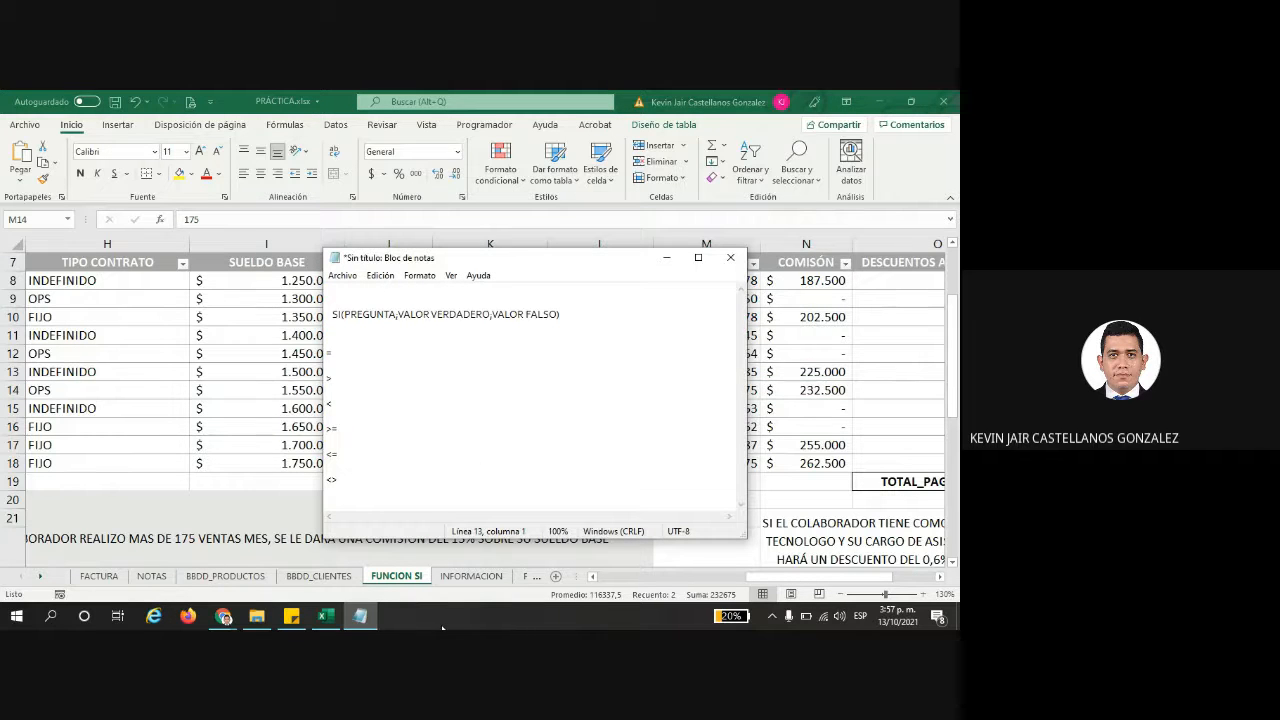
left_click(666, 258)
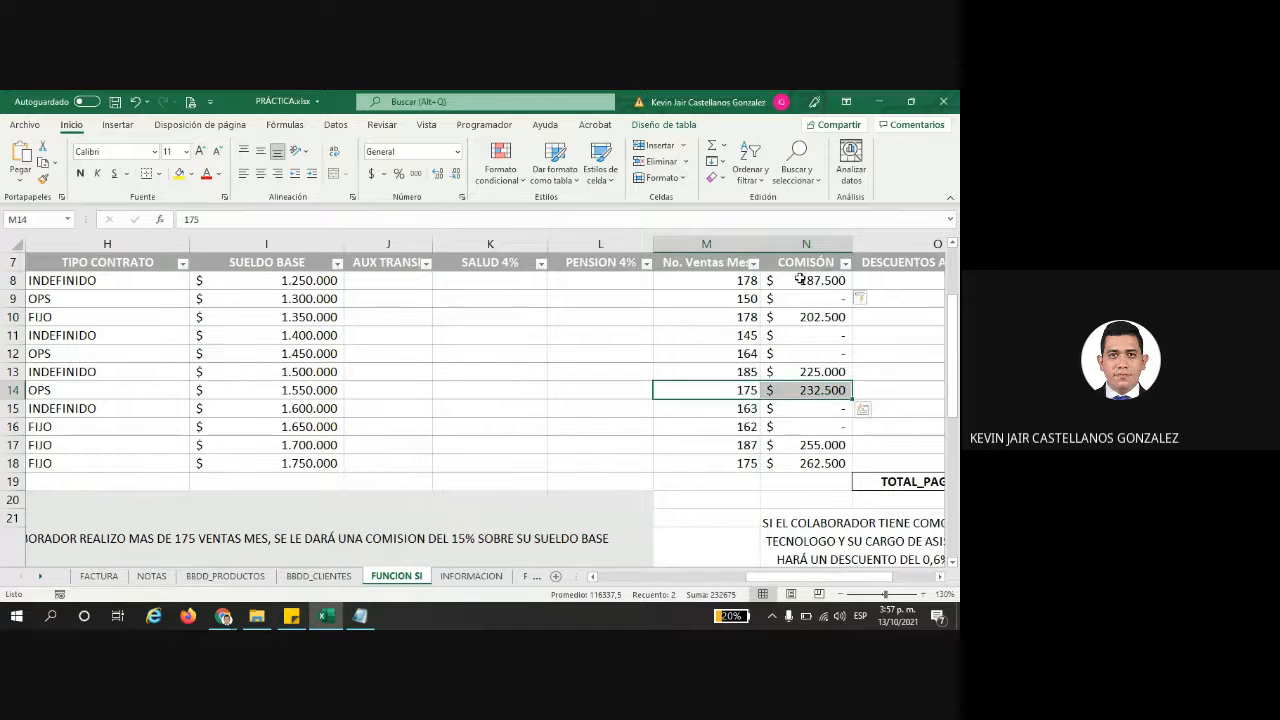
left_click_drag(805, 280, 797, 468)
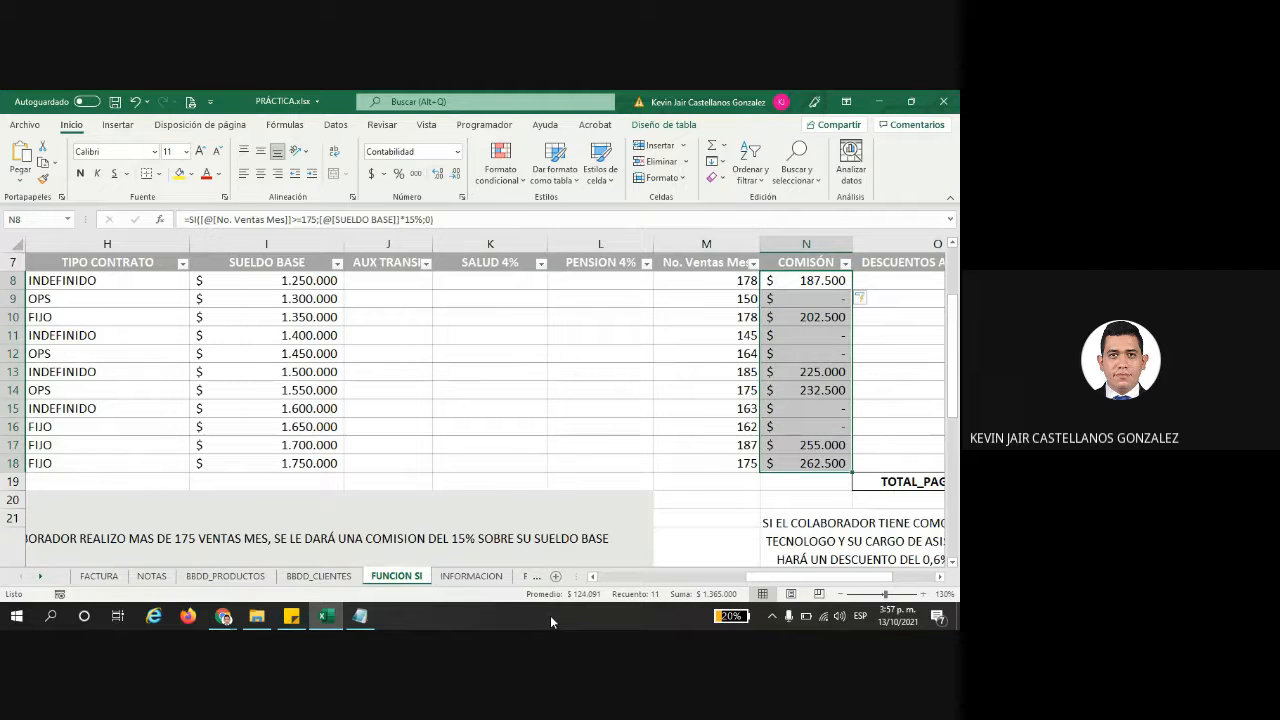
- Enter 106.454 as the AUX TRANSP value in J8 and fill it down to J18
left_click(557, 391)
left_click_drag(393, 274, 410, 458)
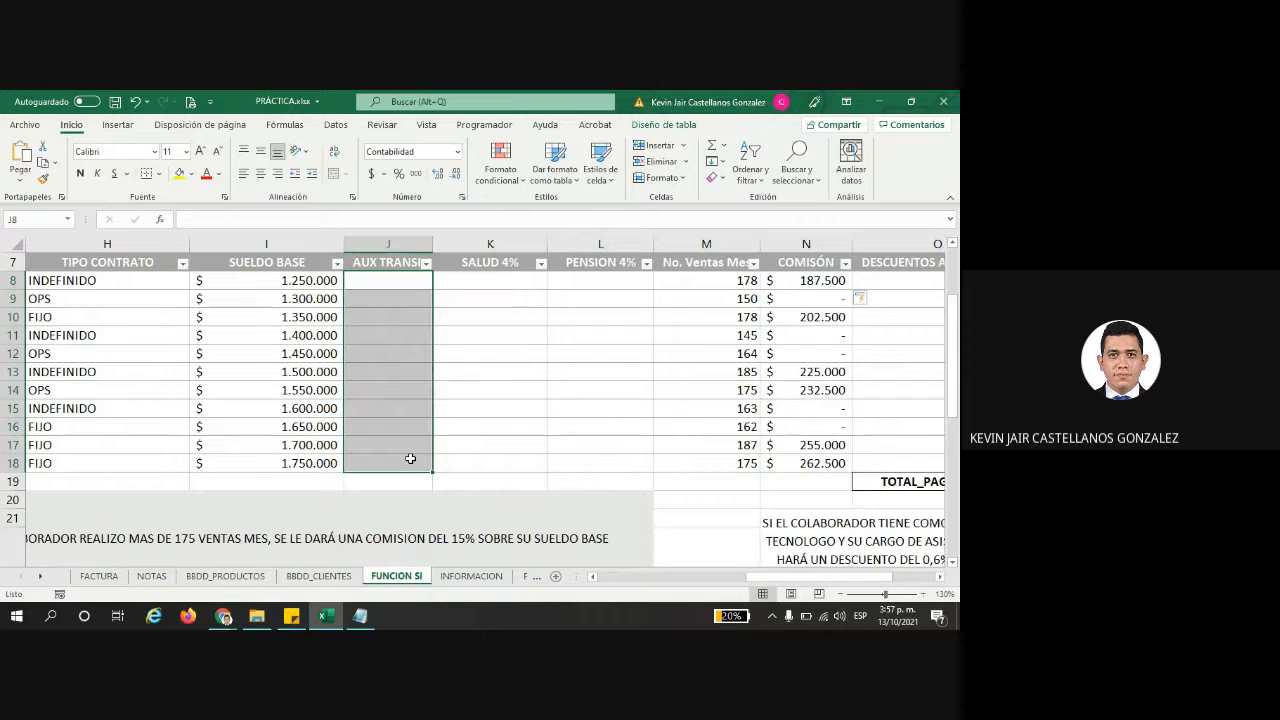
left_click_drag(770, 583, 725, 600)
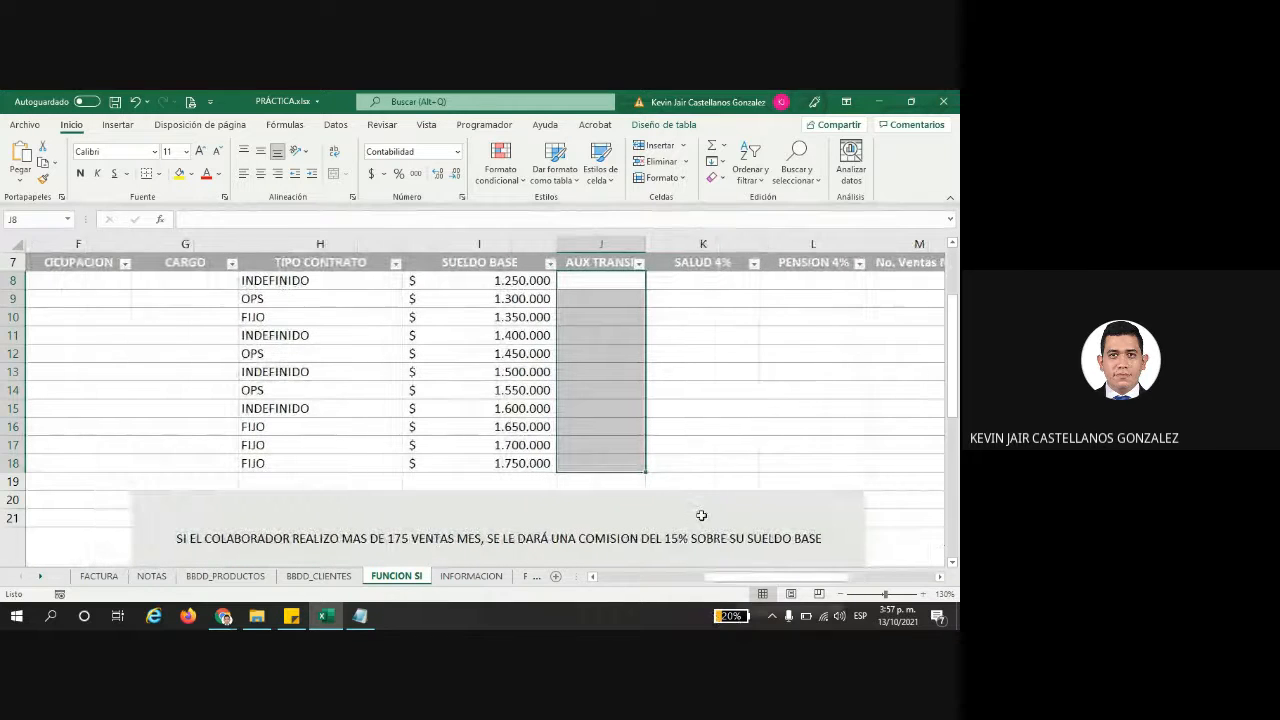
left_click(585, 281)
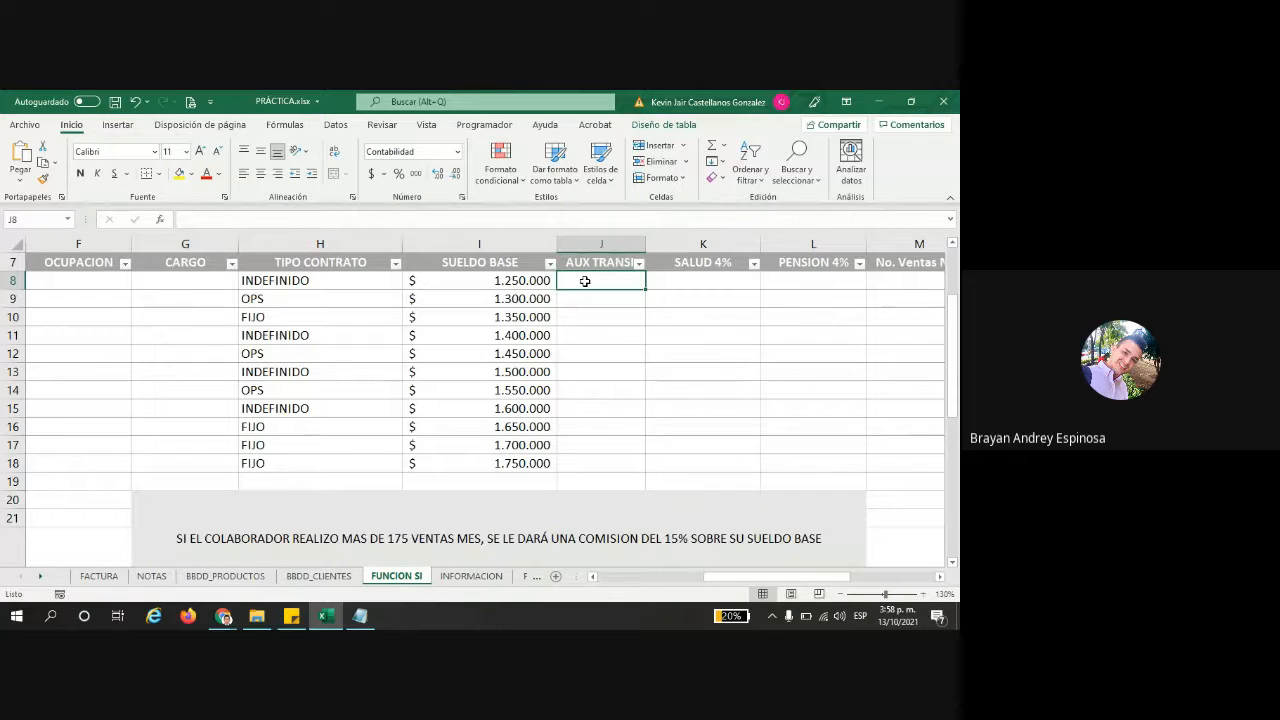
type("106")
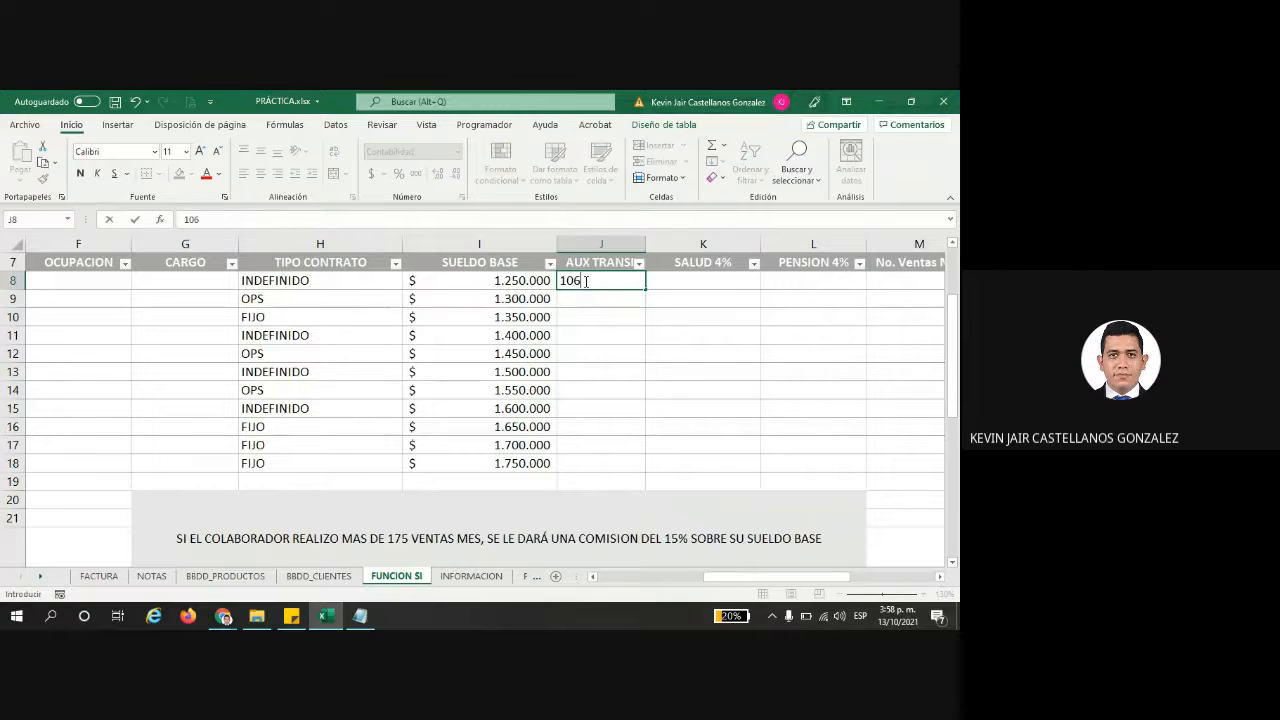
type(".4545")
key("Return")
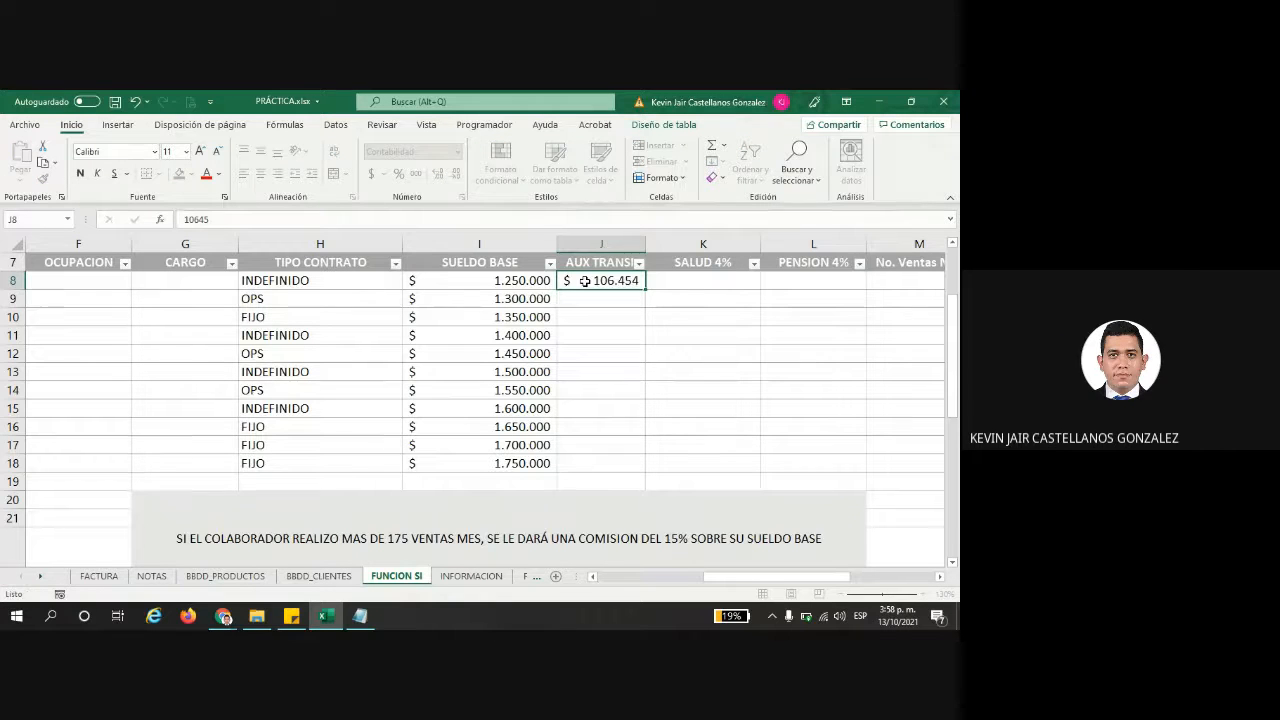
left_click(585, 281)
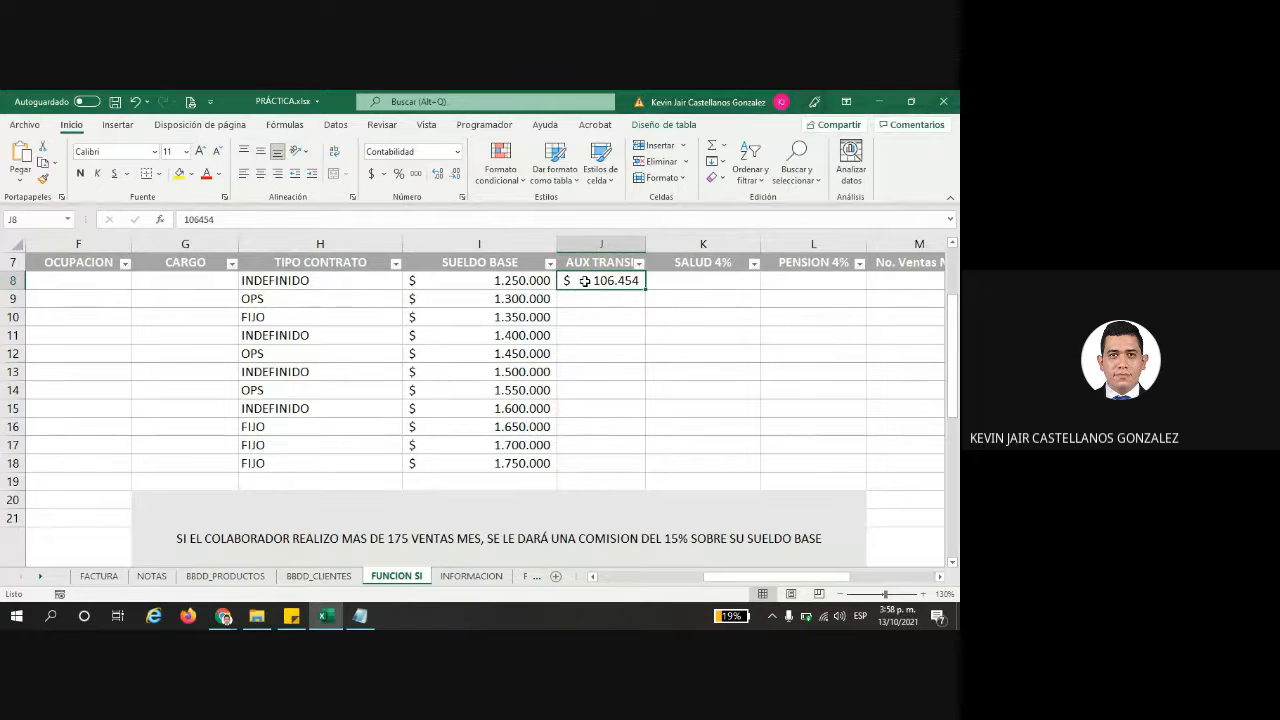
double_click(645, 288)
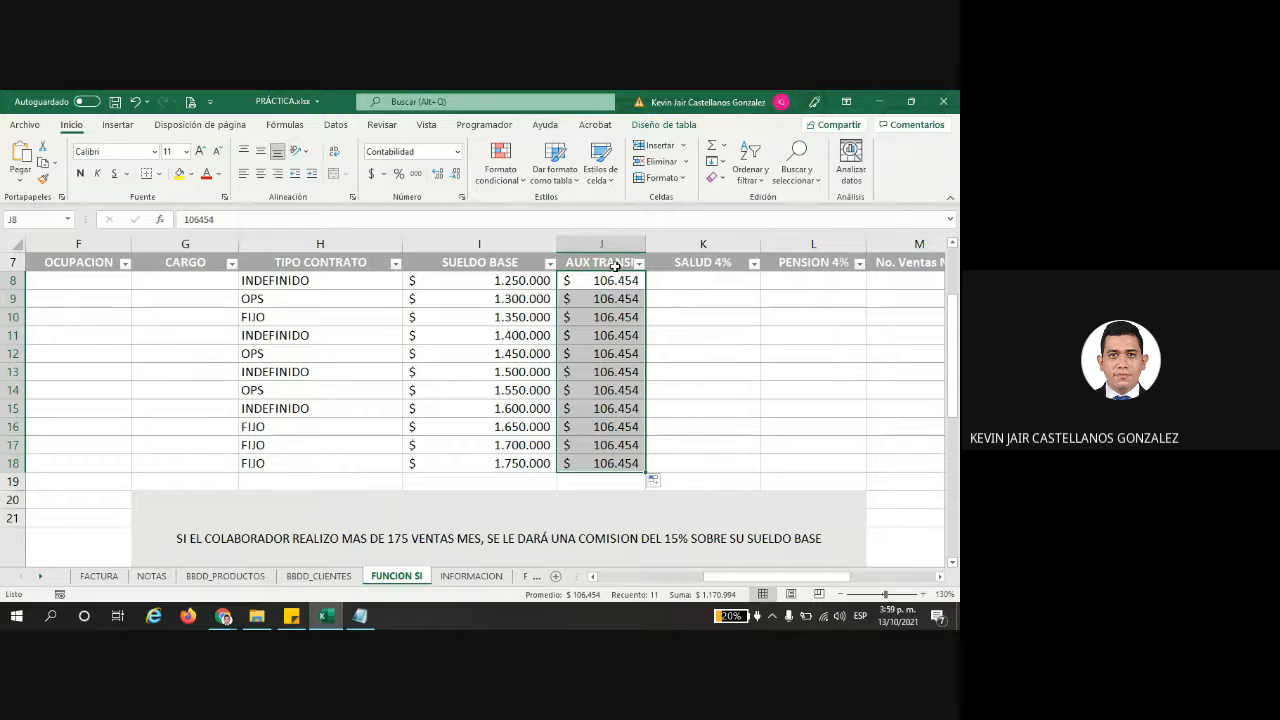
- Clear the AUX TRANSP values in J8:J18
left_click_drag(600, 280, 589, 465)
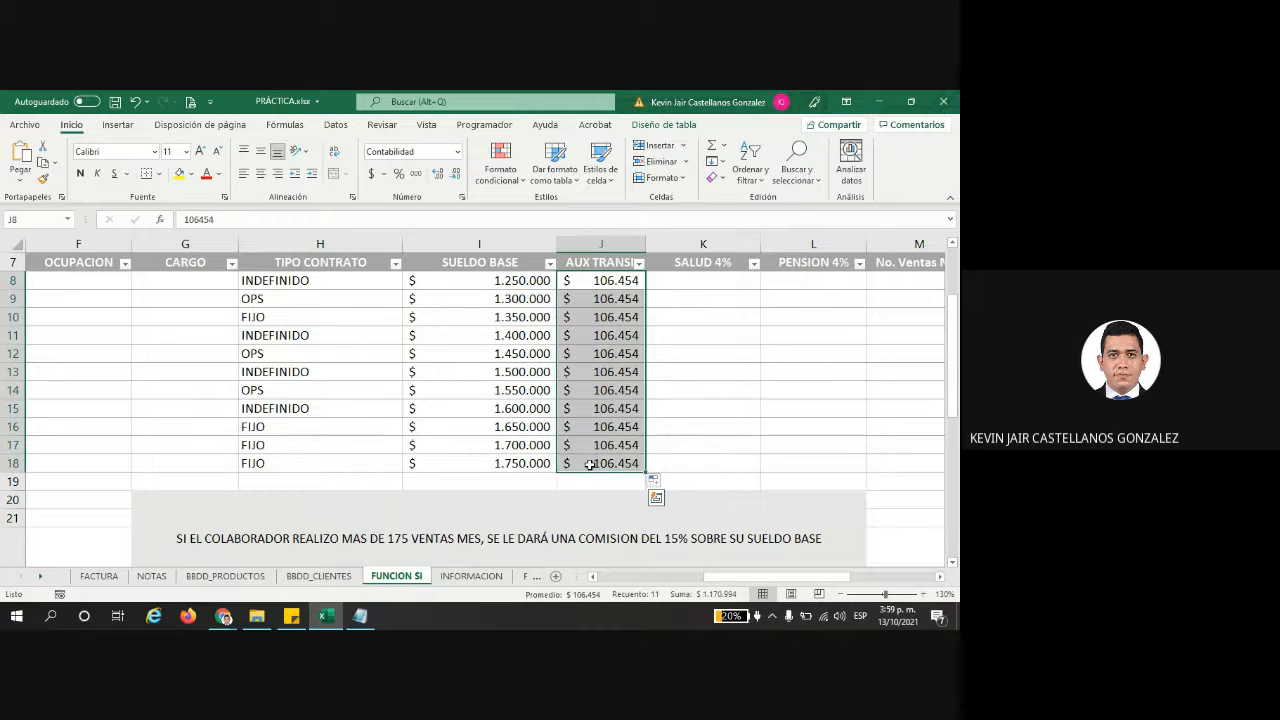
key("Delete")
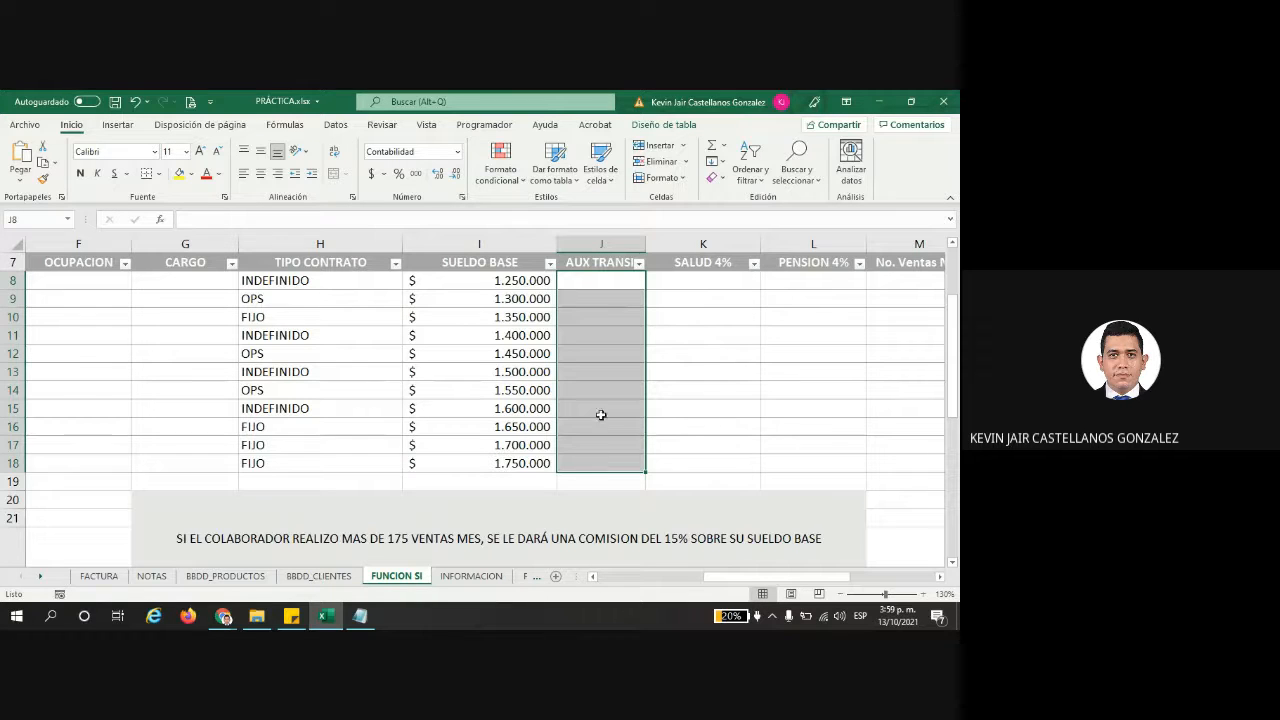
left_click(588, 284)
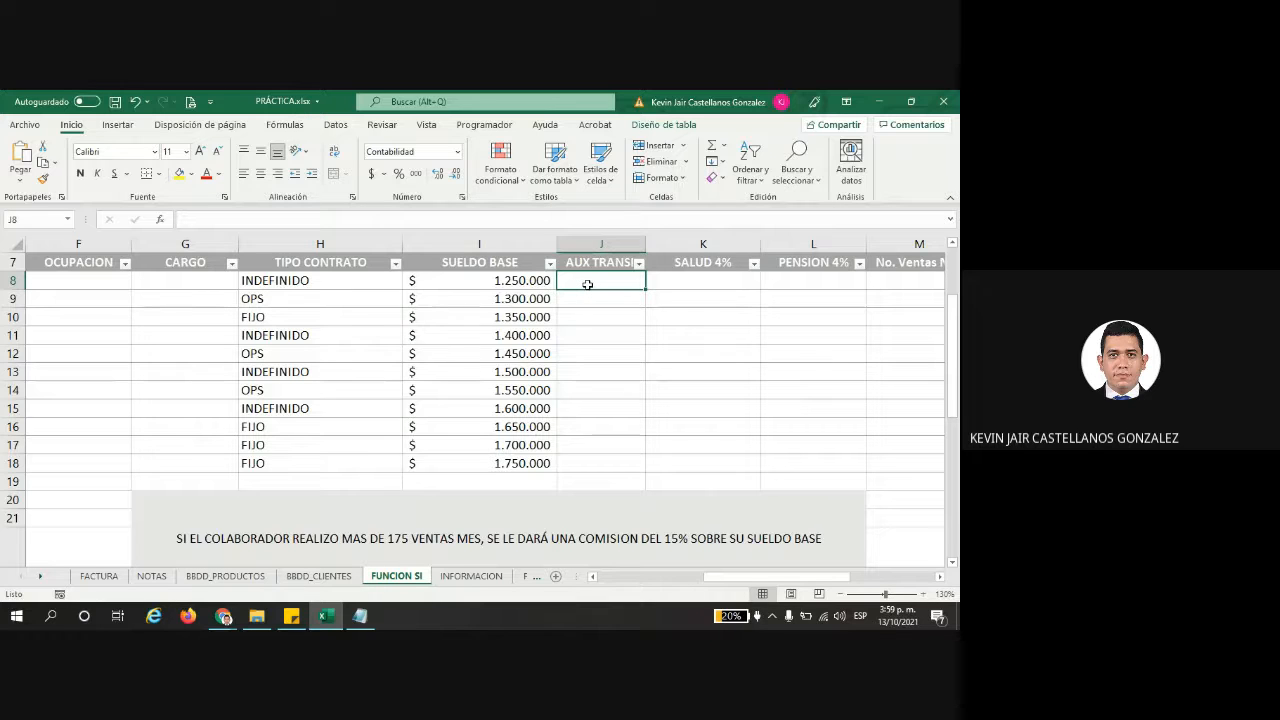
type("=")
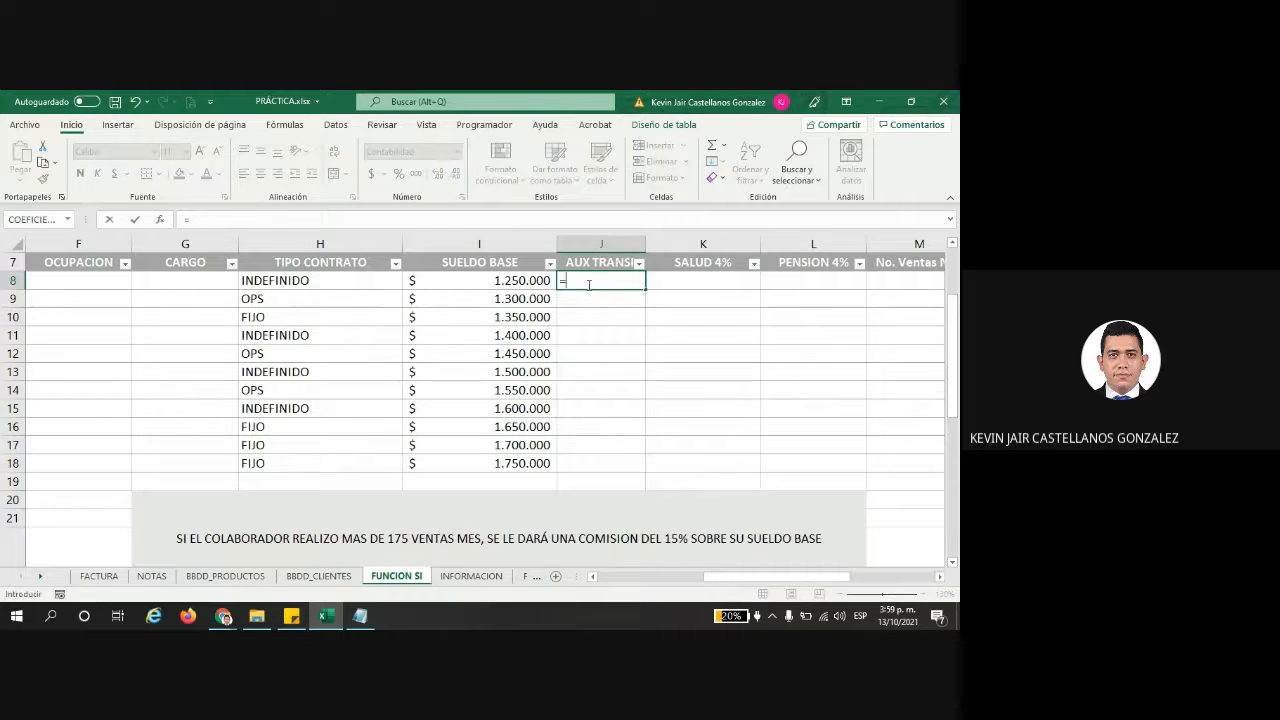
type("SI(")
key("Escape")
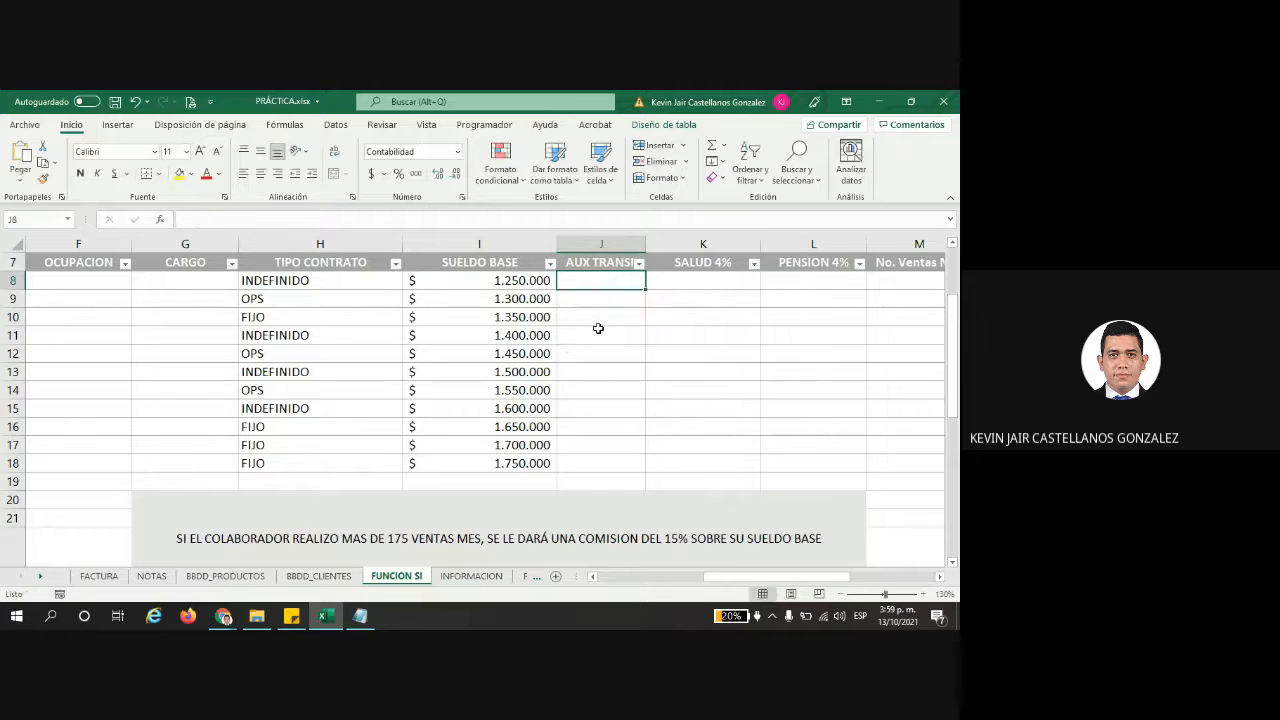
- Start an SI formula in J8 that tests whether SUELDO BASE is <= 1817052
scroll(582, 339, "up", 1)
scroll(582, 339, "up", 1)
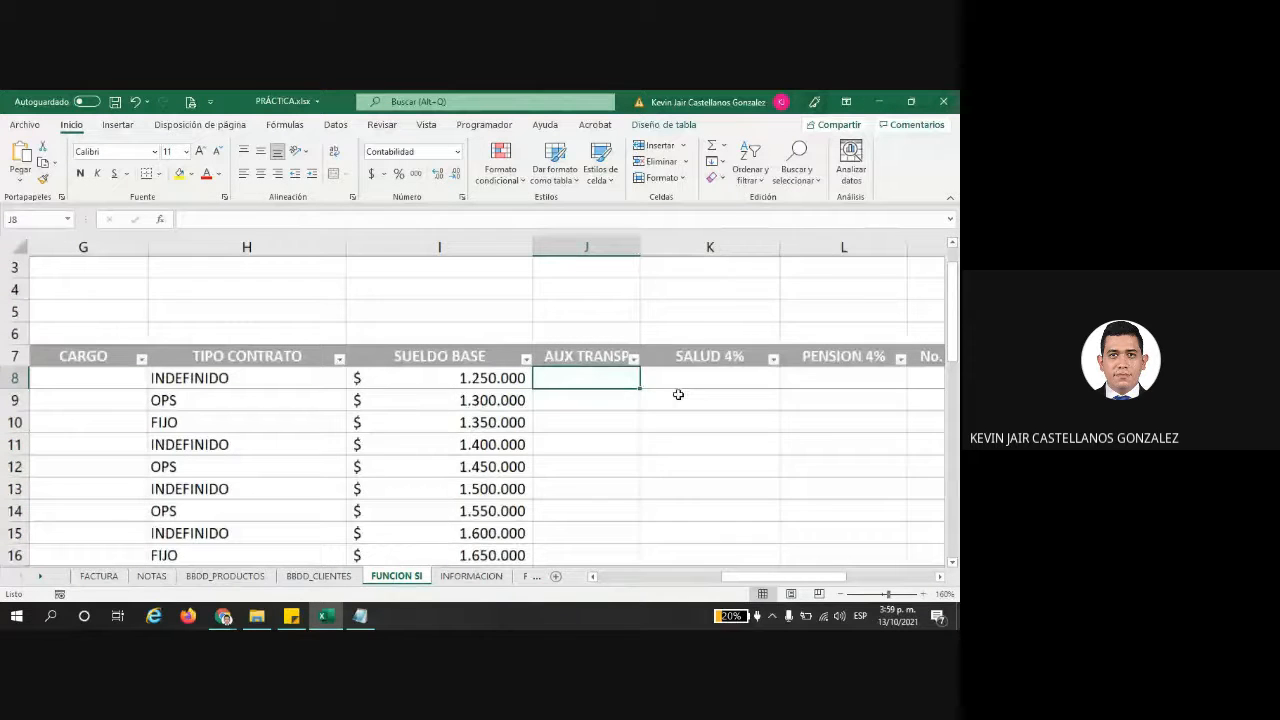
type("=SI(")
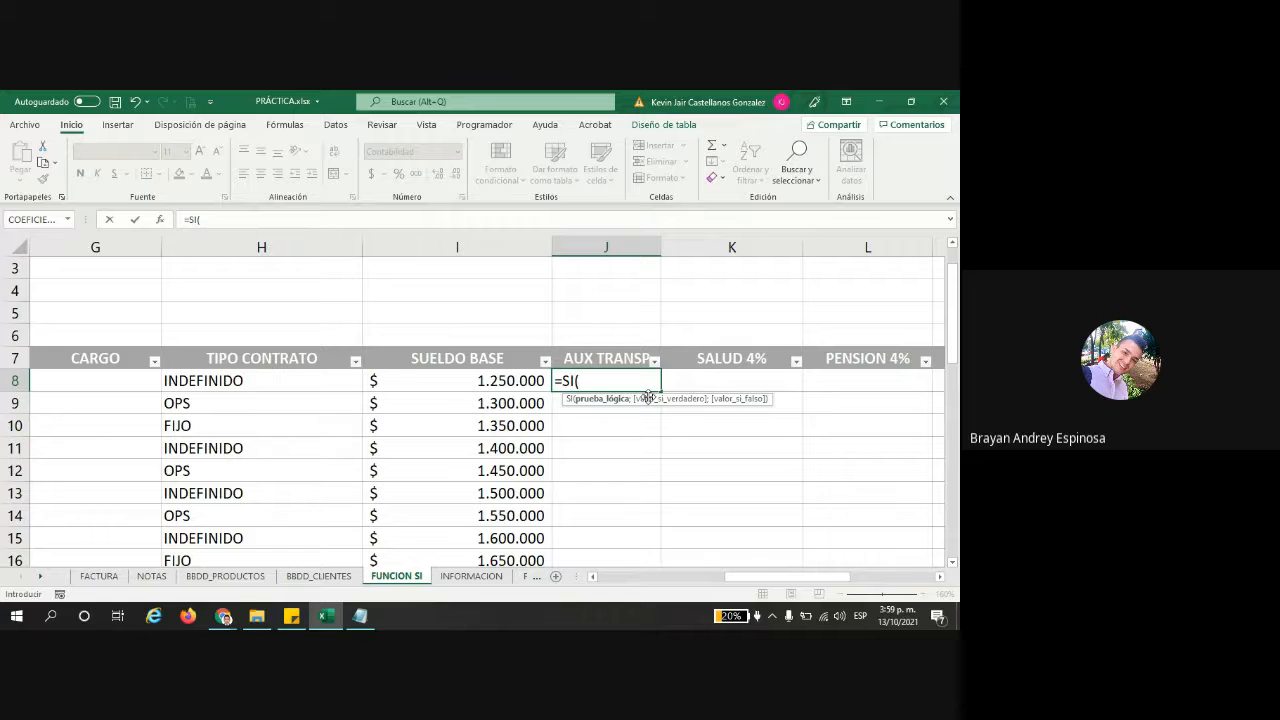
left_click(510, 374)
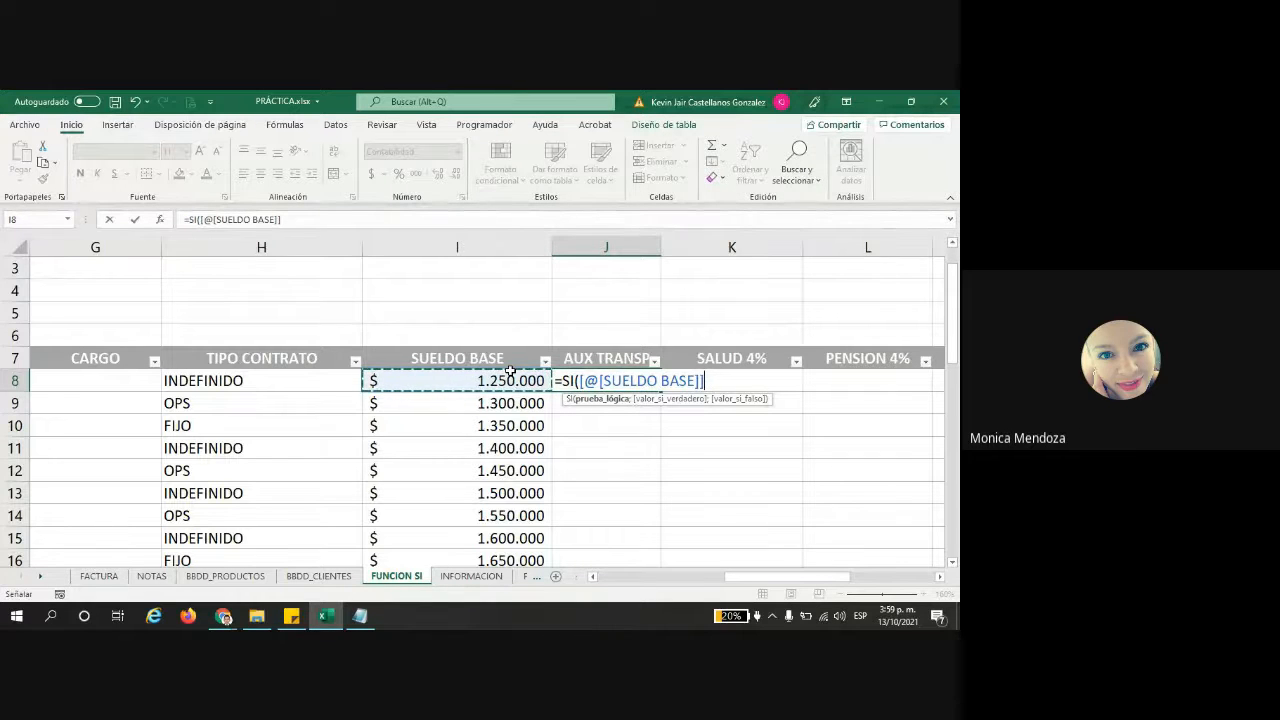
type(">")
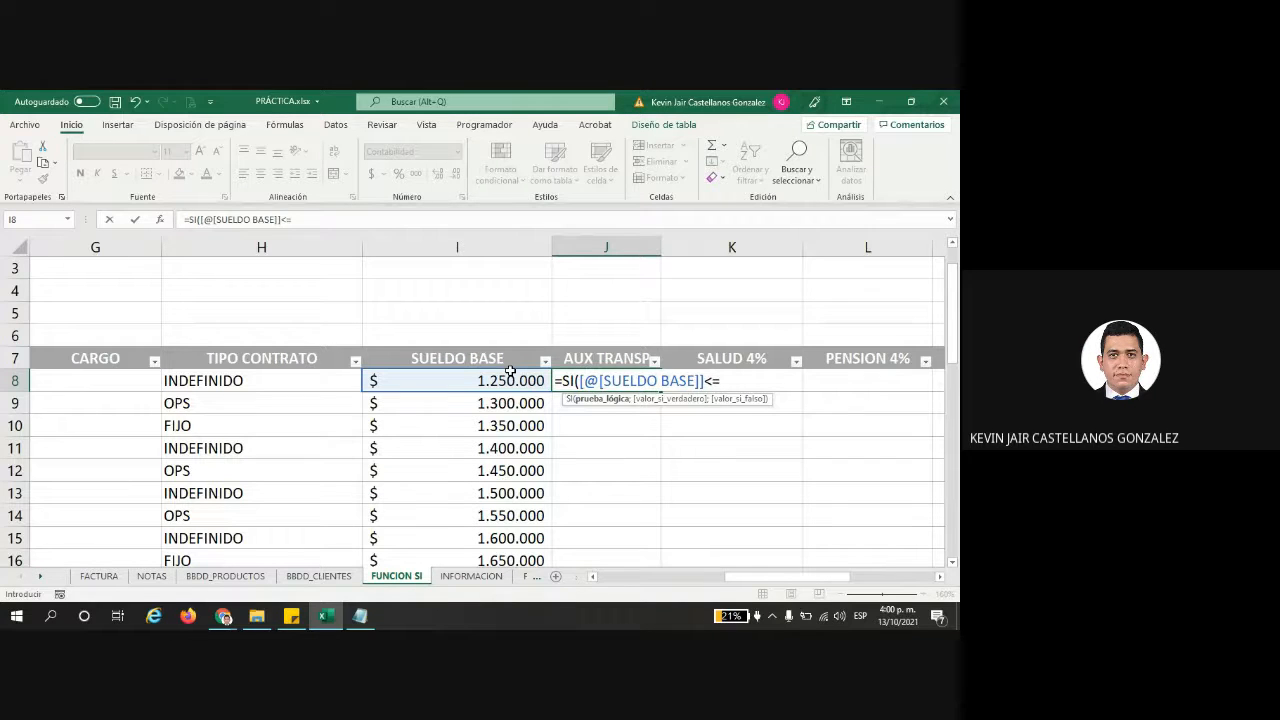
type("1")
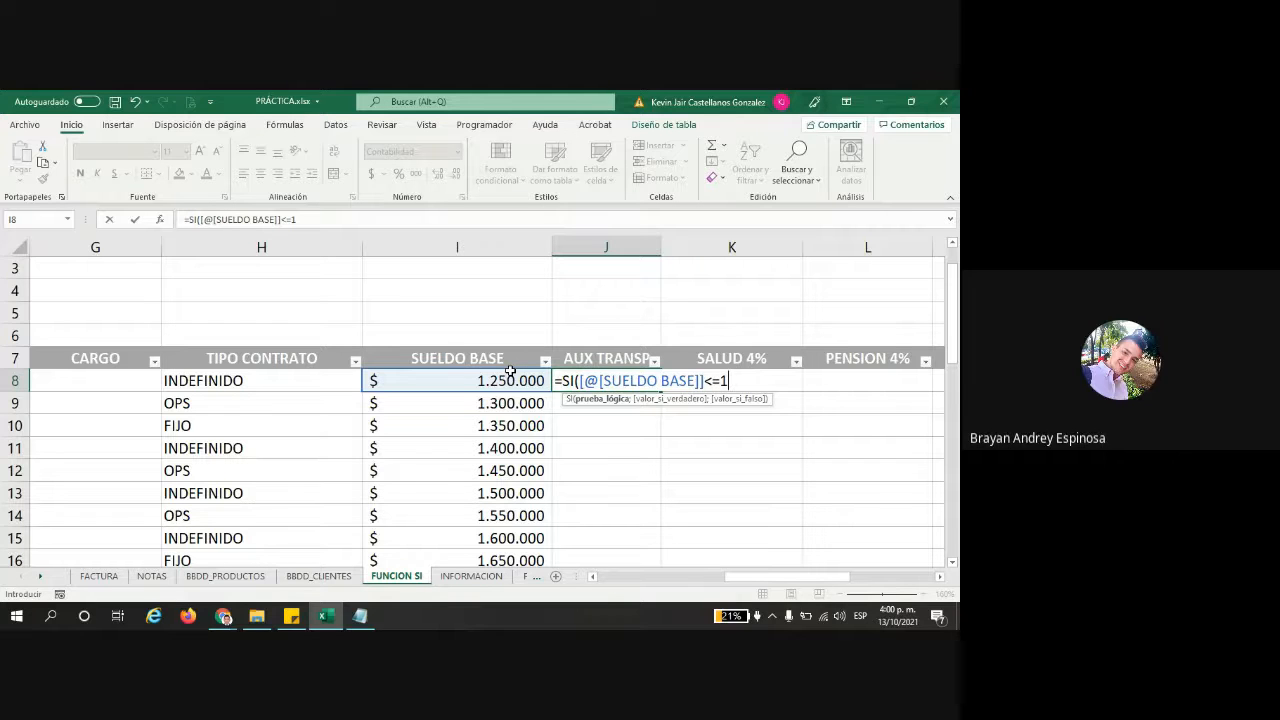
type("817052")
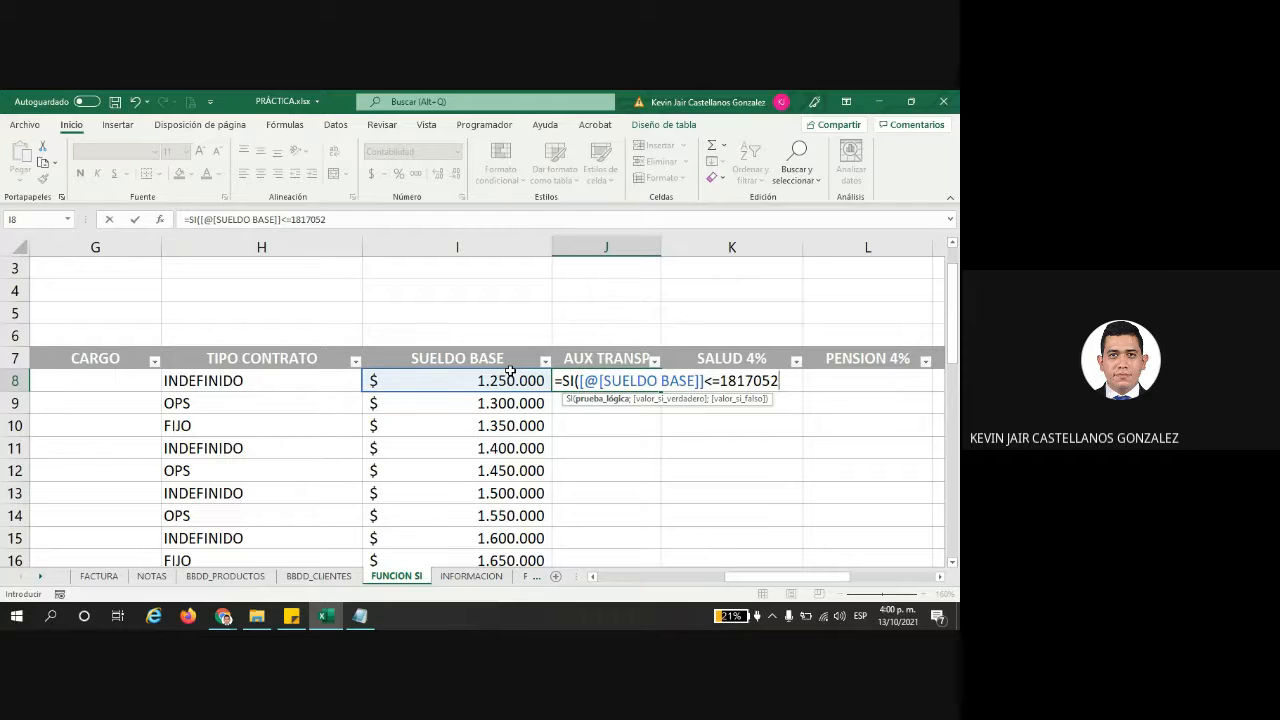
- Replace the salary limit in J8's logical test with the calculation (908526*2) and close that argument
key("BackSpace")
key("BackSpace")
key("BackSpace")
key("BackSpace")
key("BackSpace")
key("BackSpace")
key("BackSpace")
type("(")
type("908526*")
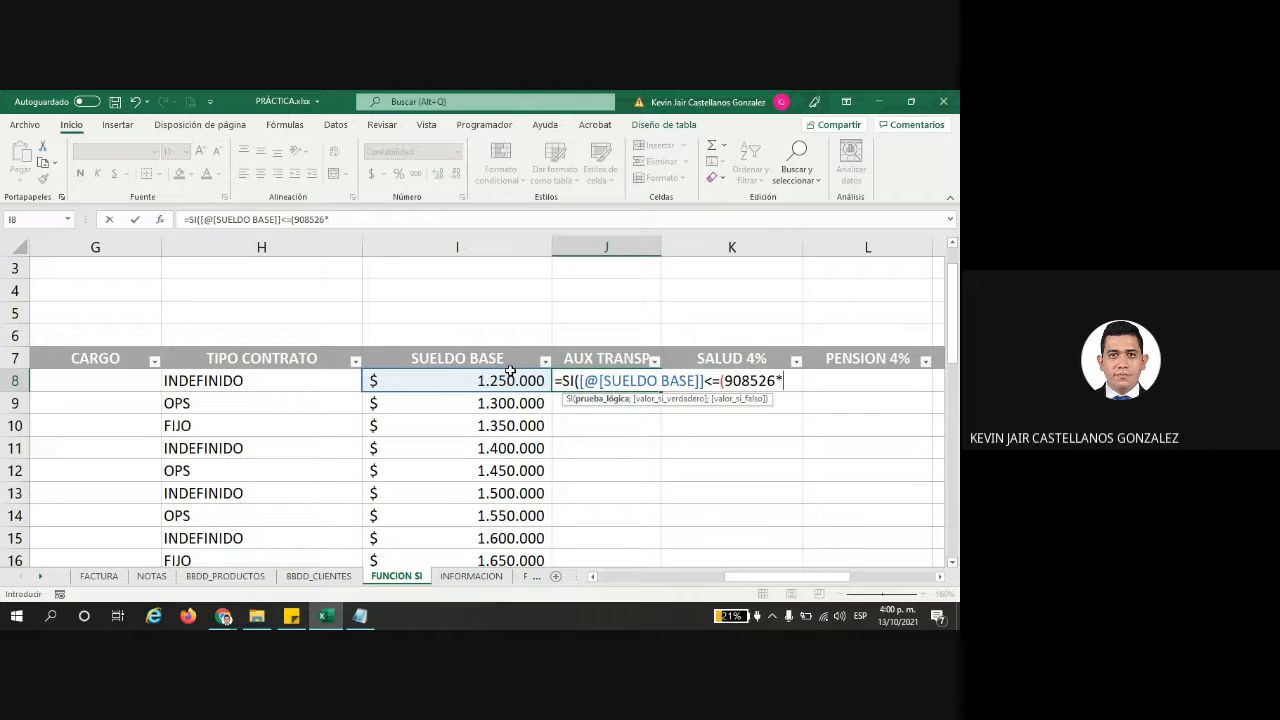
type("2);")
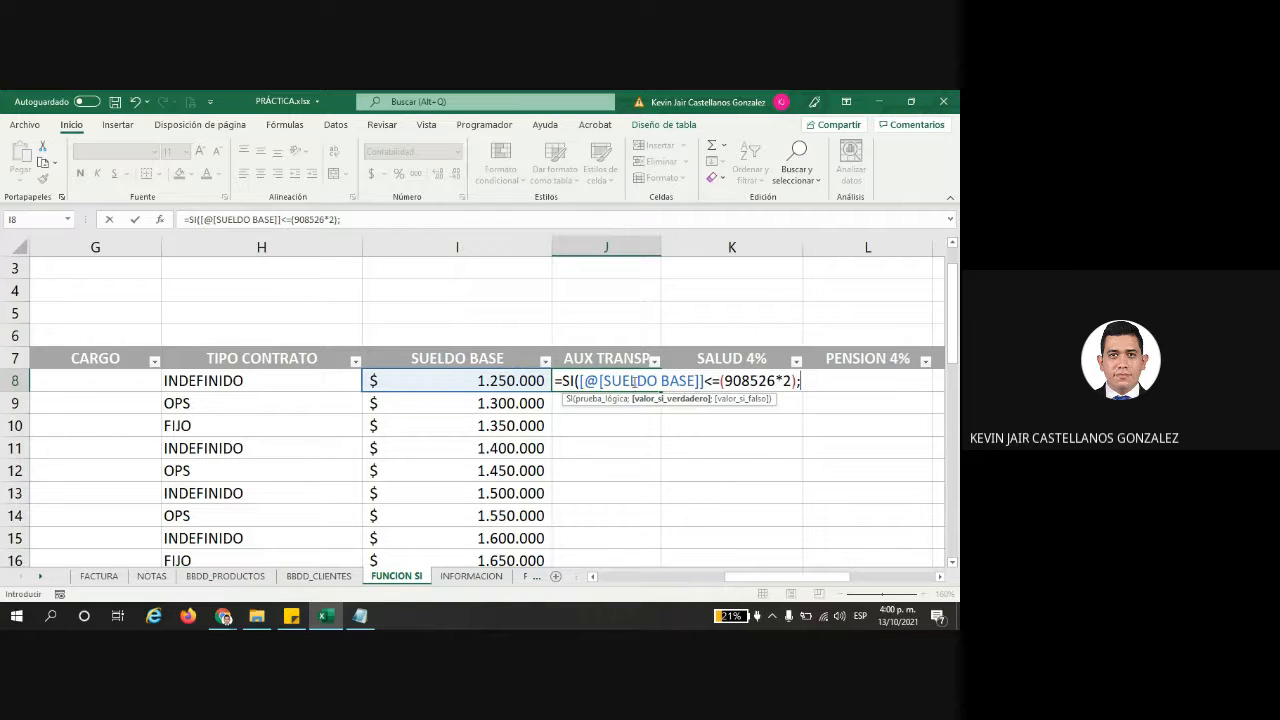
left_click_drag(727, 381, 796, 381)
left_click(810, 381)
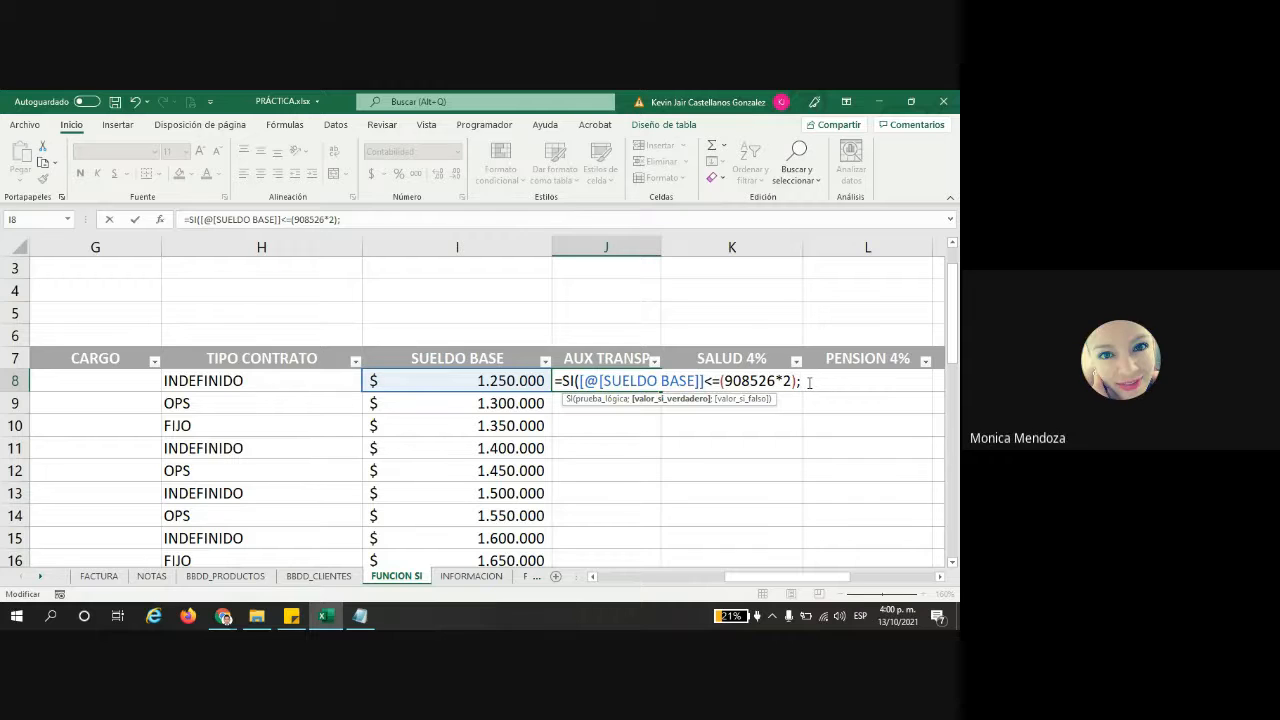
- Complete the J8 formula with 106454 as the true value and 0 as the false value
type(";")
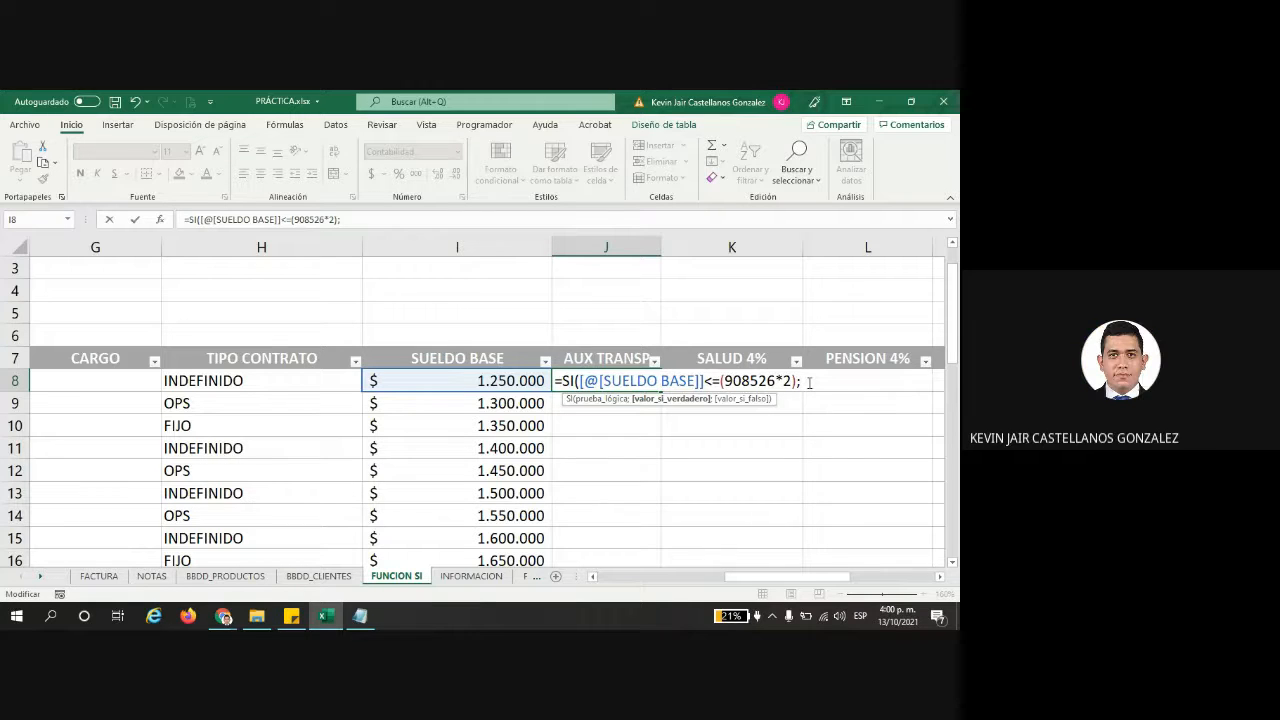
type("106")
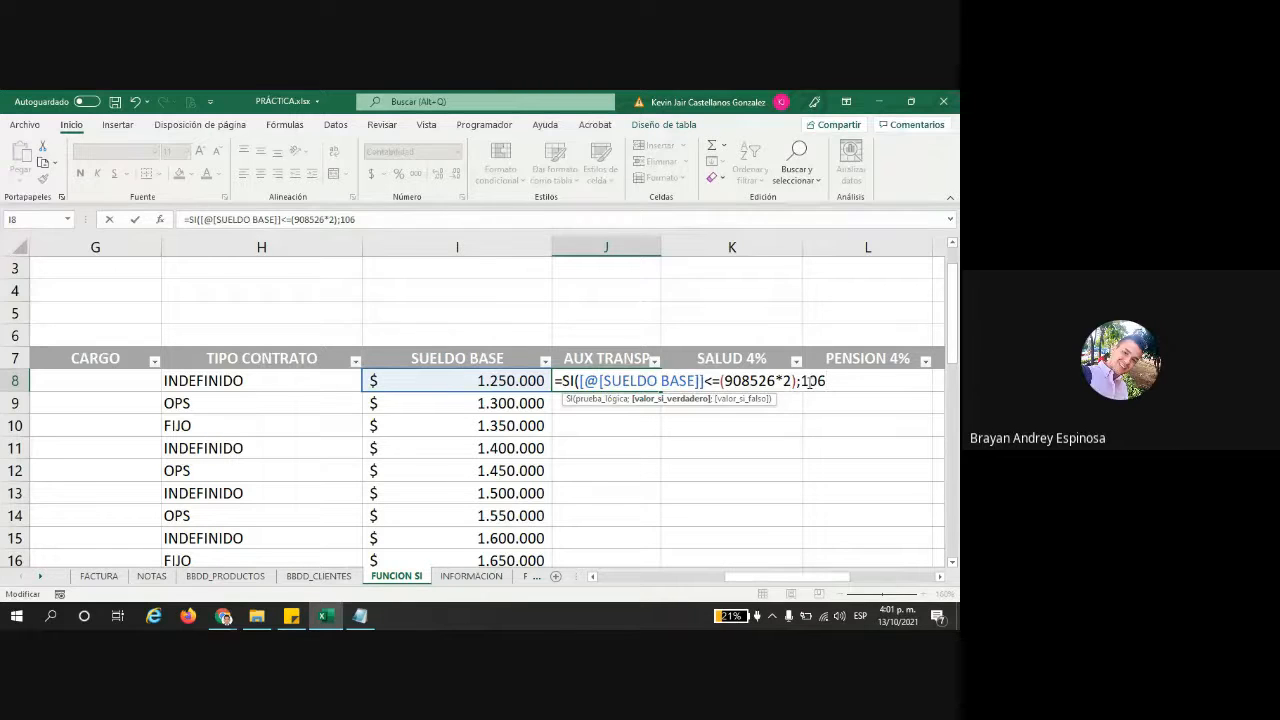
type("4854")
key("BackSpace")
key("BackSpace")
key("BackSpace")
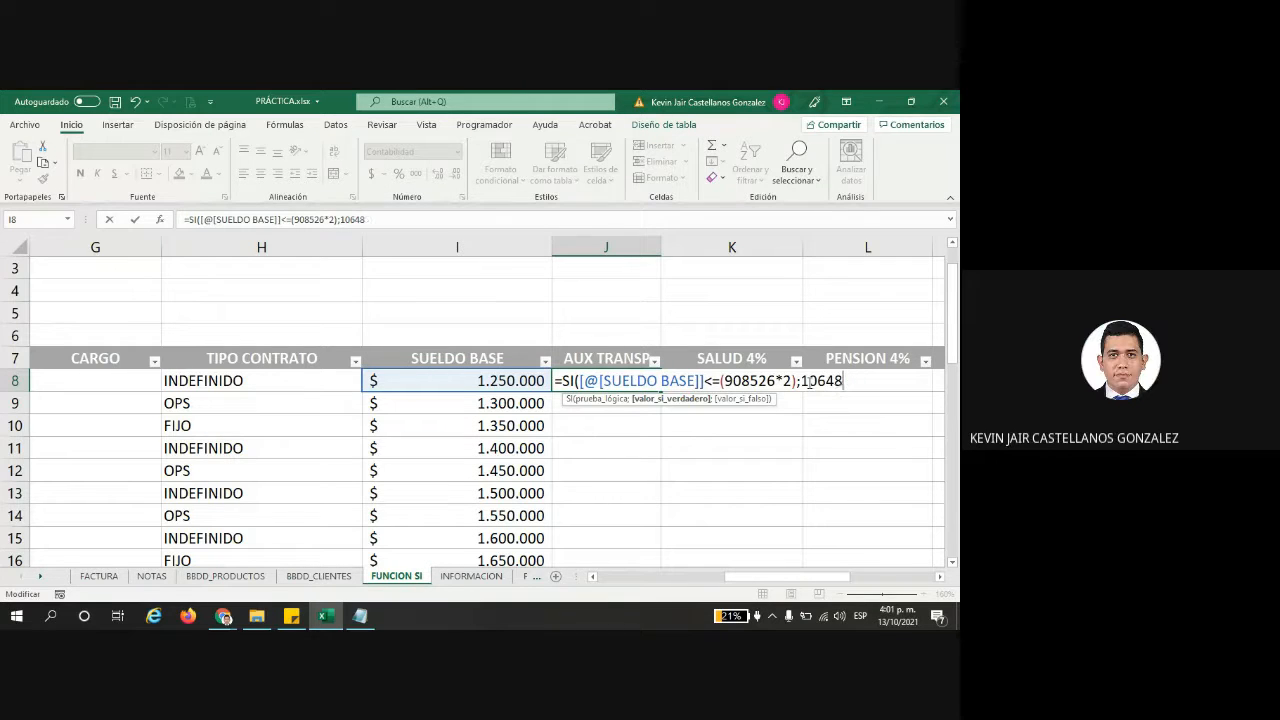
type("54;")
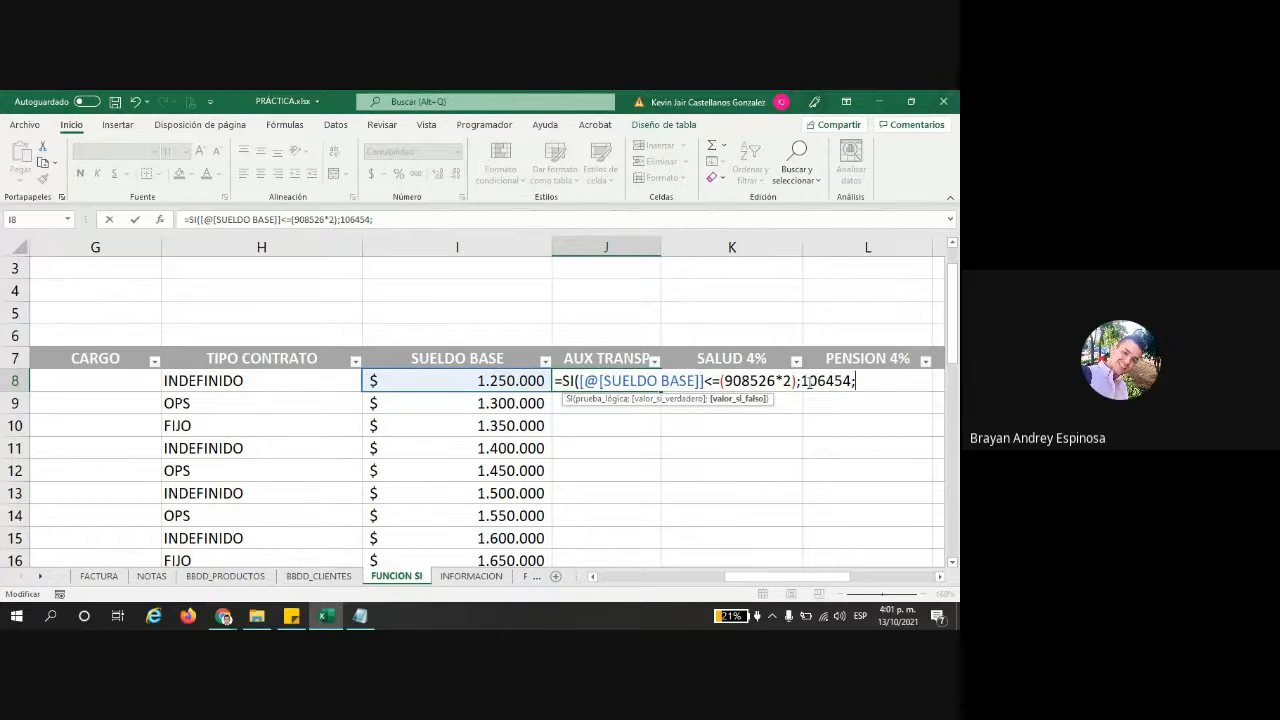
type("0")
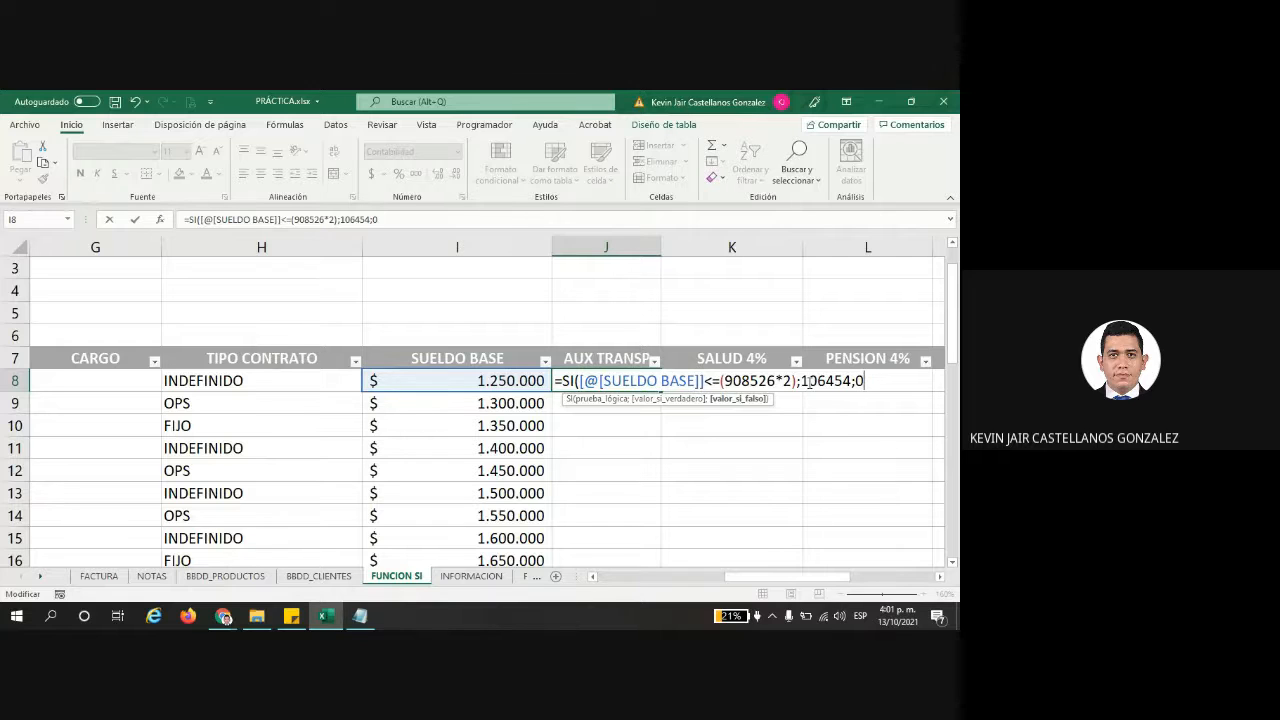
type(")")
key("Return")
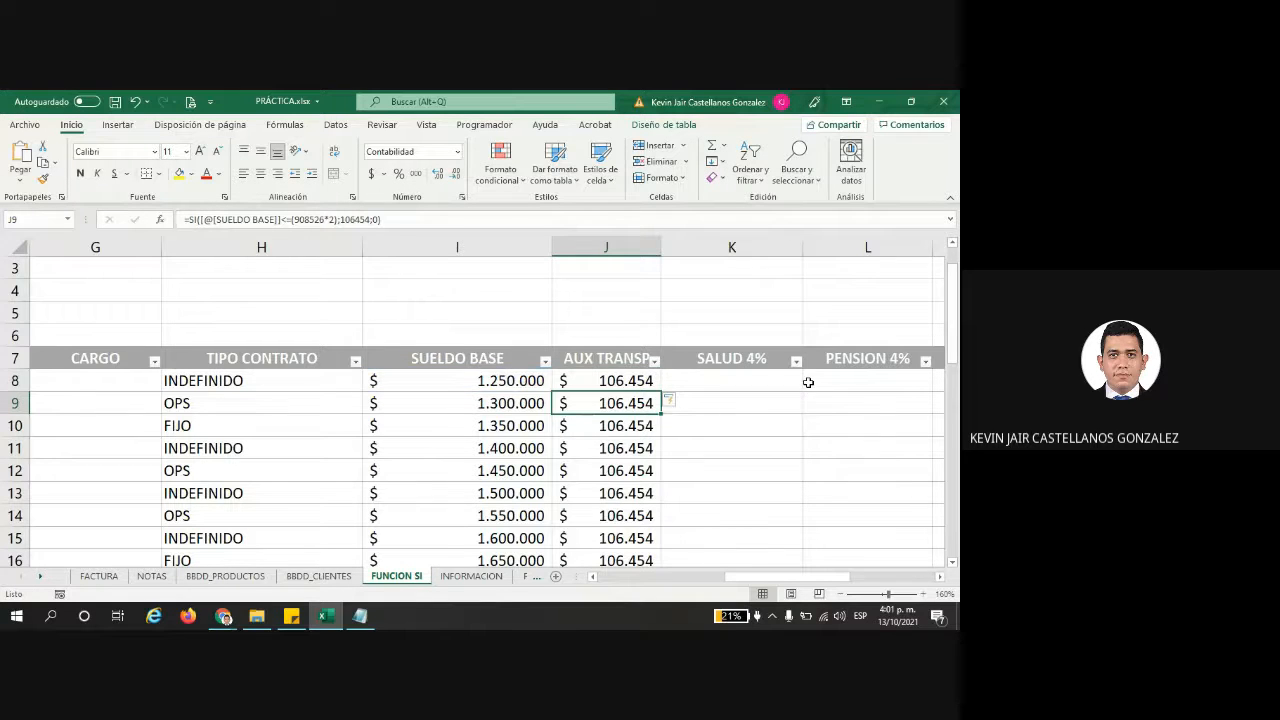
- Enter 1450000 and 1500000 in SUELDO BASE cells I8 and I9 and extend the series down to I18
scroll(598, 403, "down", 2)
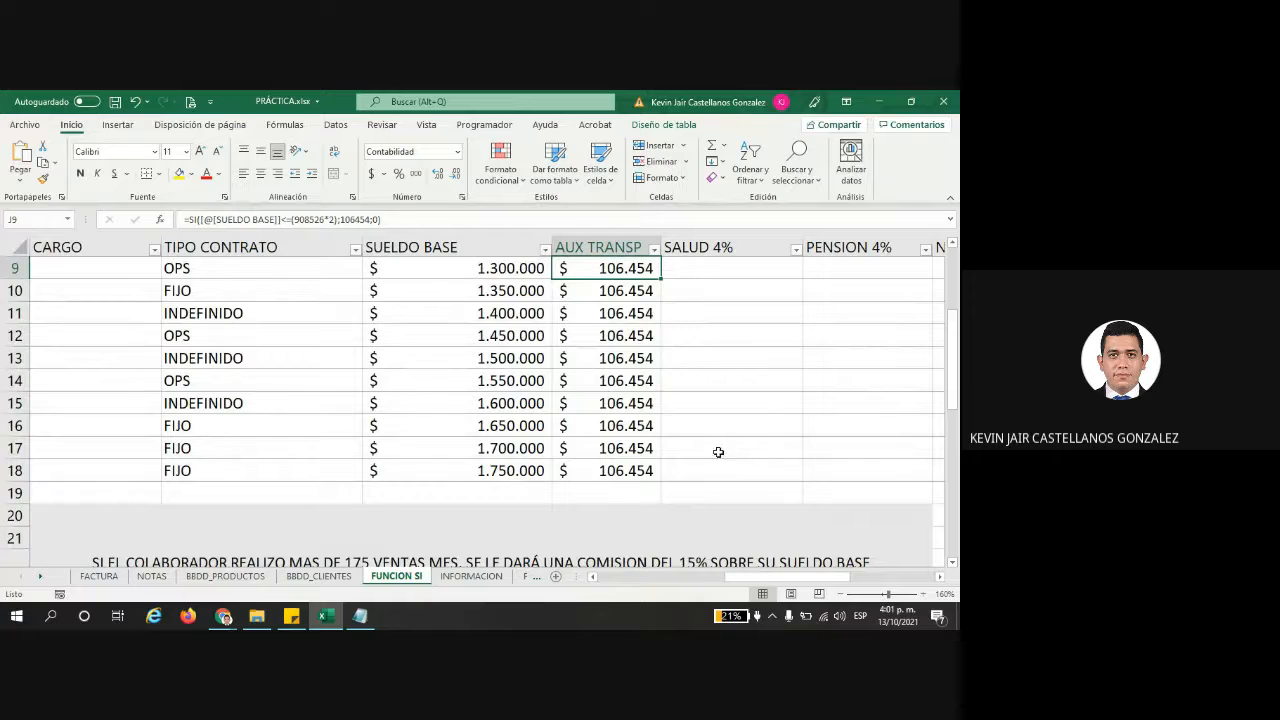
scroll(693, 457, "up", 1)
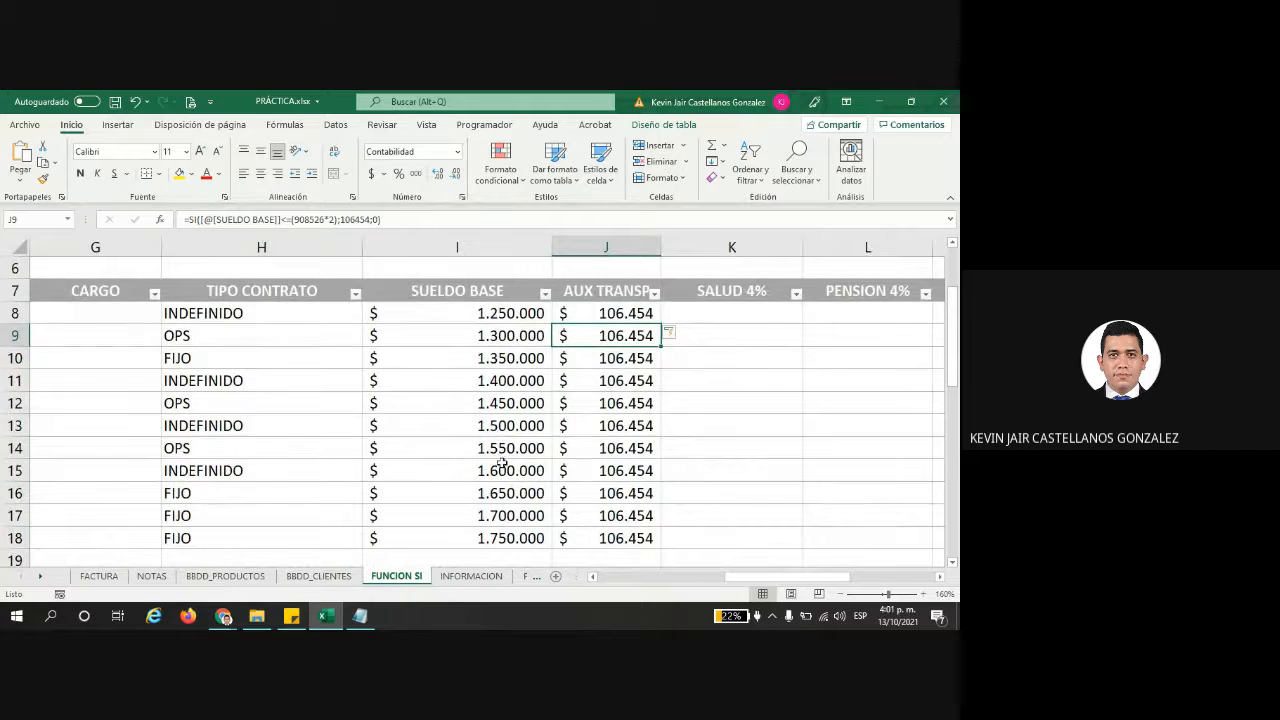
left_click(515, 313)
type("1.")
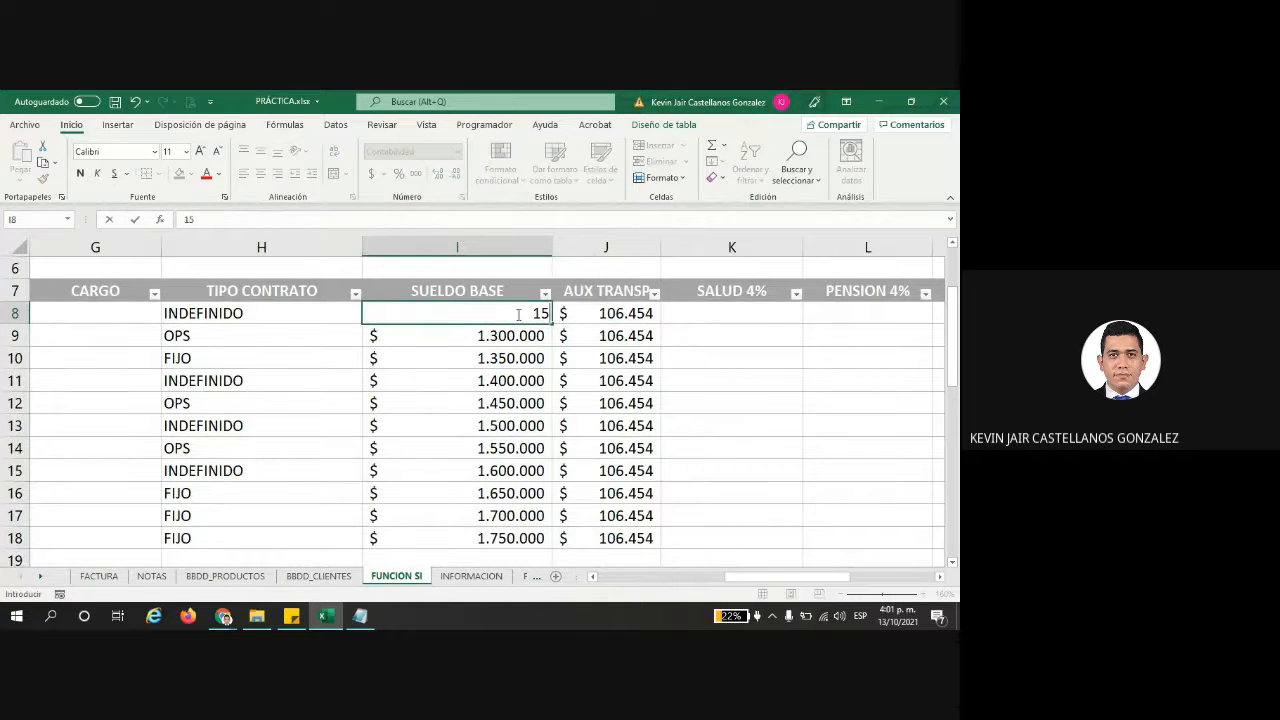
type("450.000")
key("Return")
left_click(518, 314)
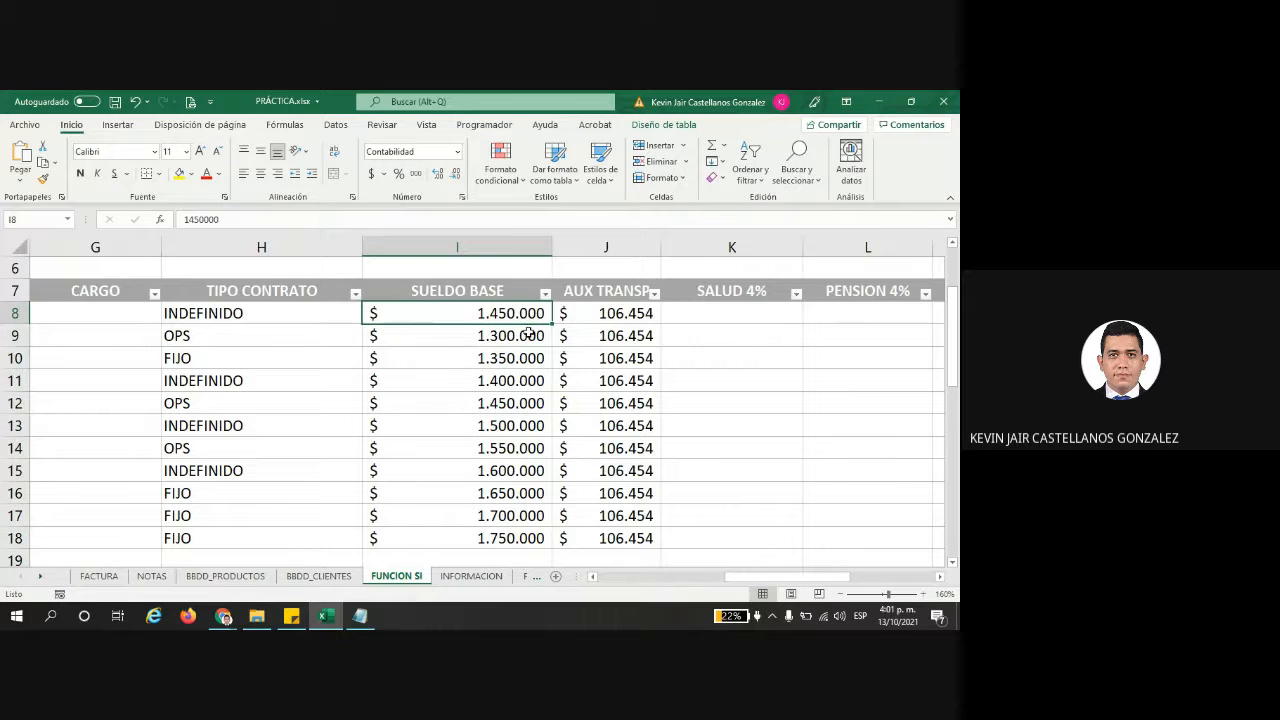
left_click(528, 335)
type("1500000")
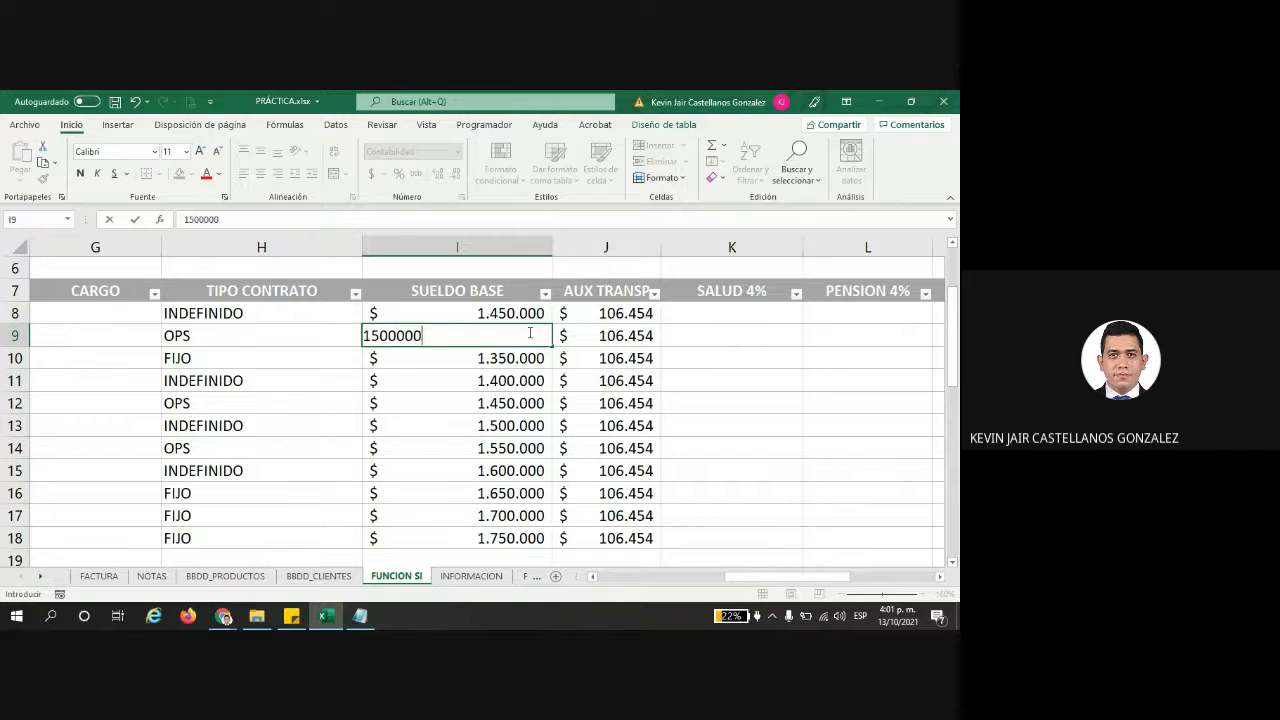
key("Return")
left_click_drag(524, 312, 550, 545)
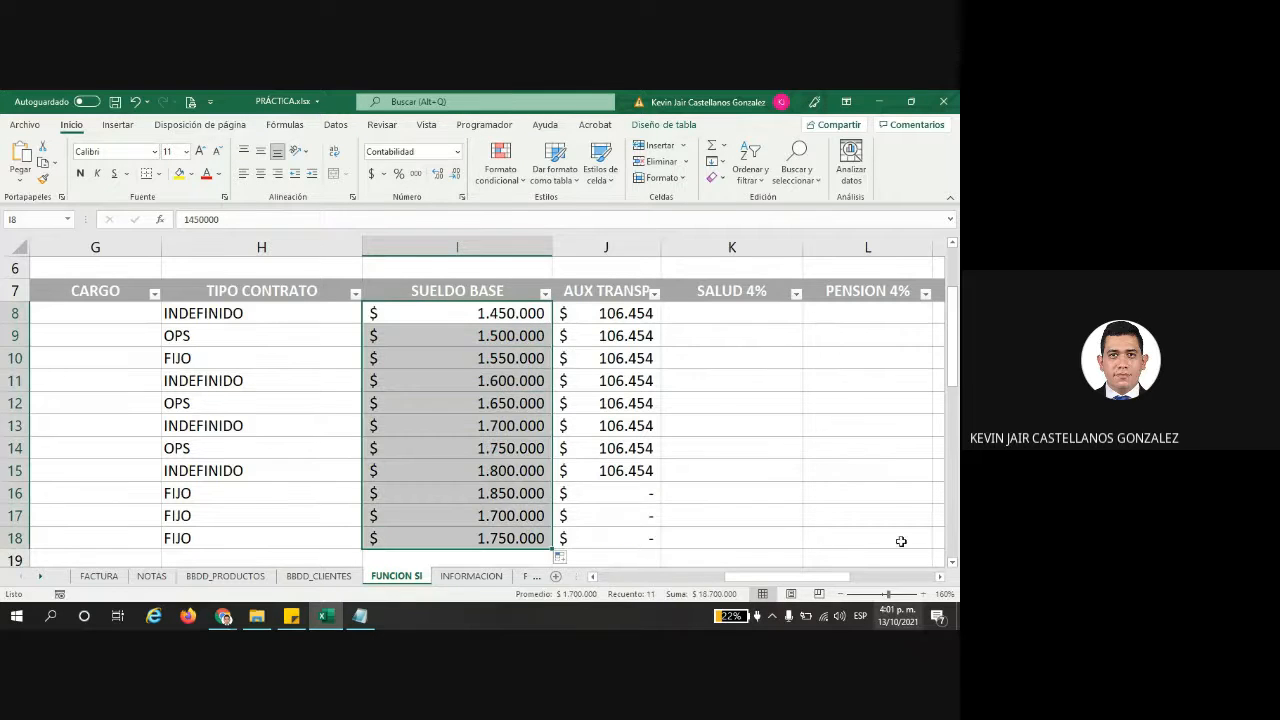
- Check the AUX TRANSP results for the highest salaries in J16:J18
left_click(756, 441)
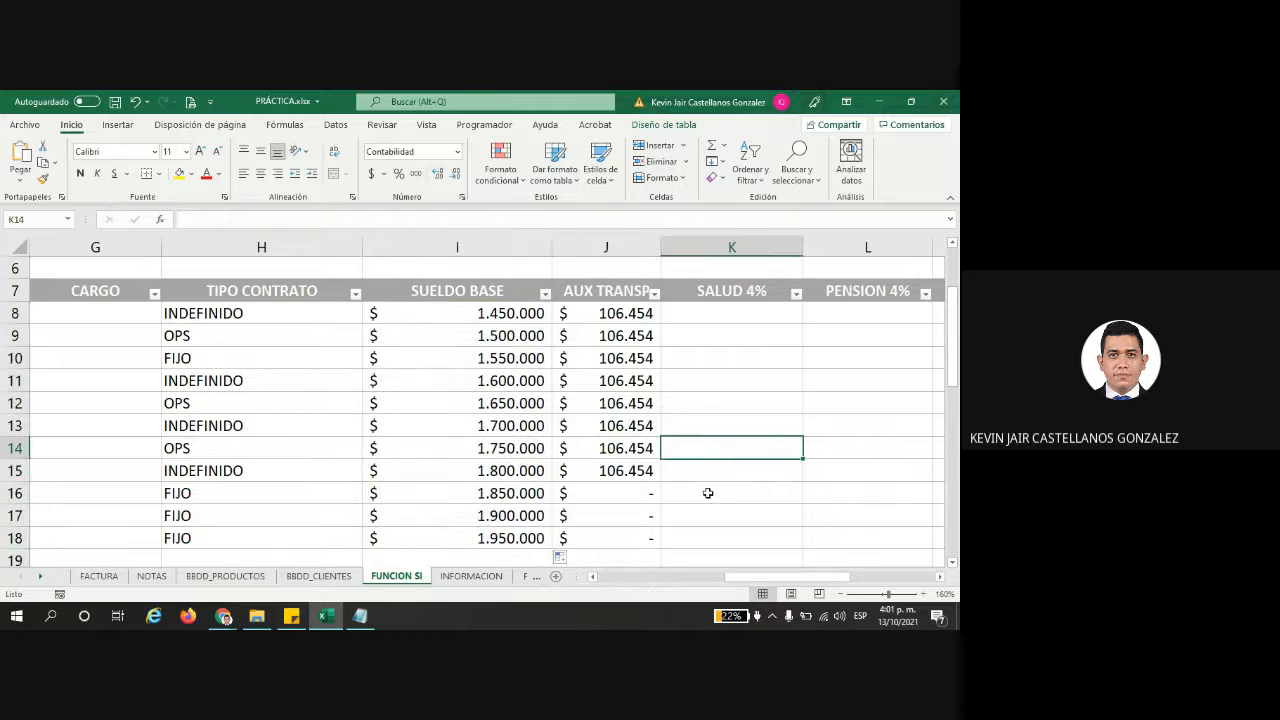
left_click_drag(618, 495, 620, 543)
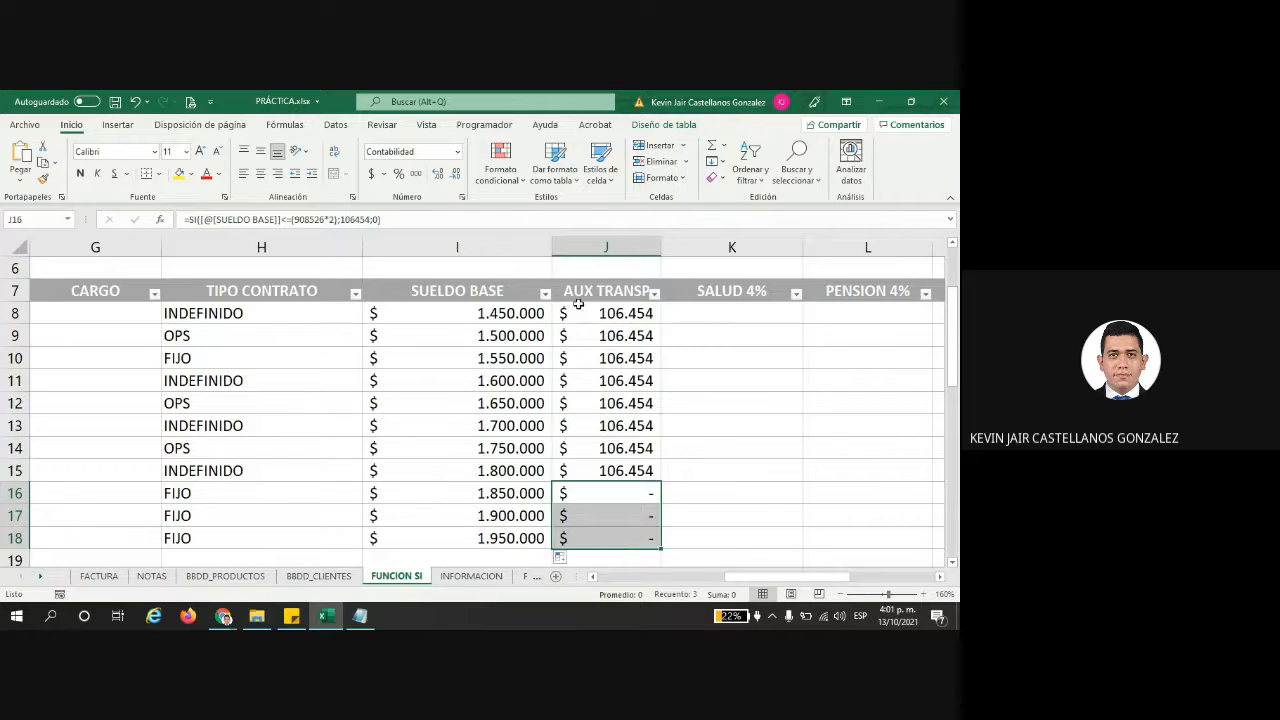
- Compare the SUELDO BASE values in I8:I18 with the AUX TRANSP results in column J
left_click_drag(580, 310, 587, 537)
left_click_drag(526, 313, 526, 538)
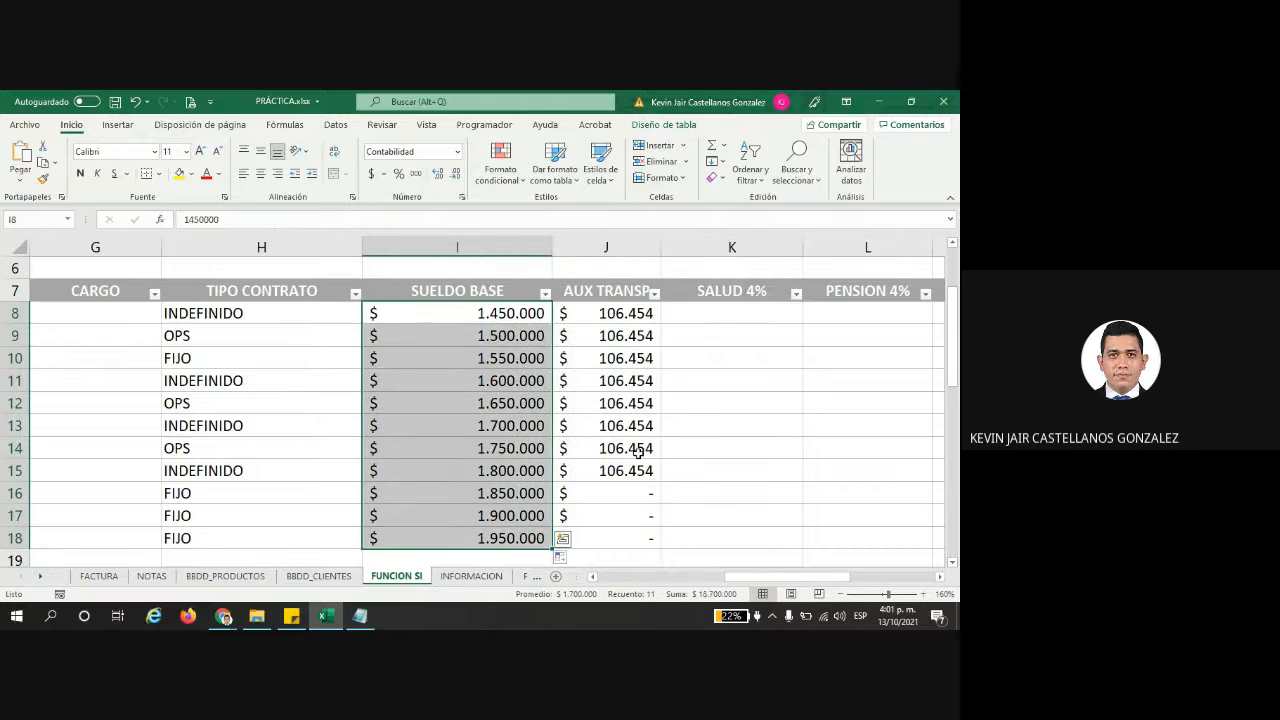
left_click(510, 313)
left_click_drag(567, 314, 588, 476)
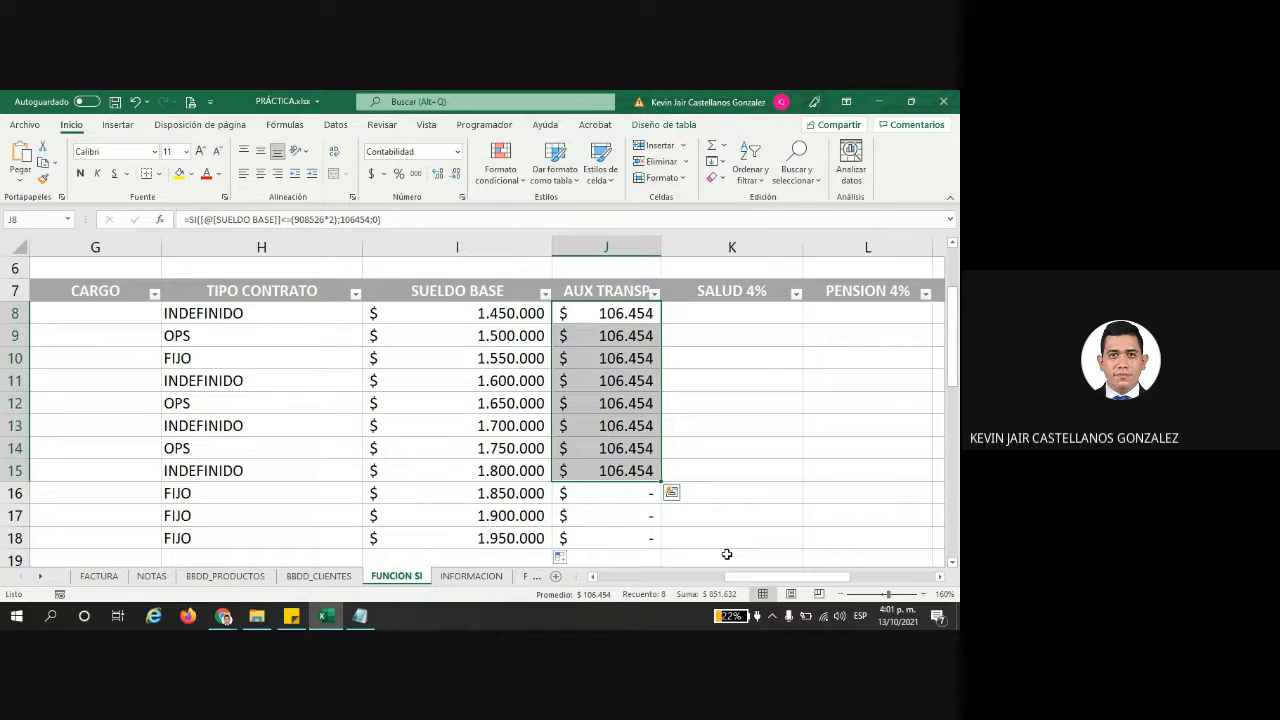
- Widen column A so the full entries under NOMBRE Y APELLIDO fit
left_click_drag(752, 580, 753, 582)
left_click_drag(752, 581, 458, 591)
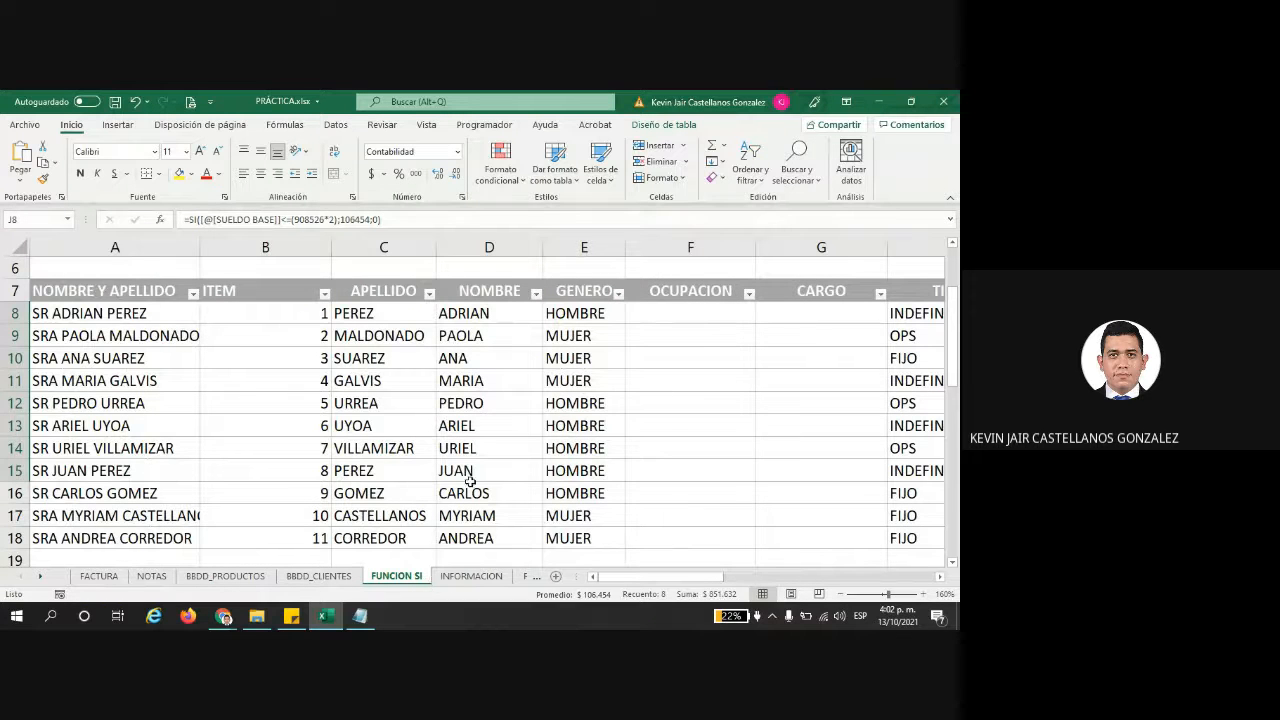
left_click_drag(200, 247, 277, 255)
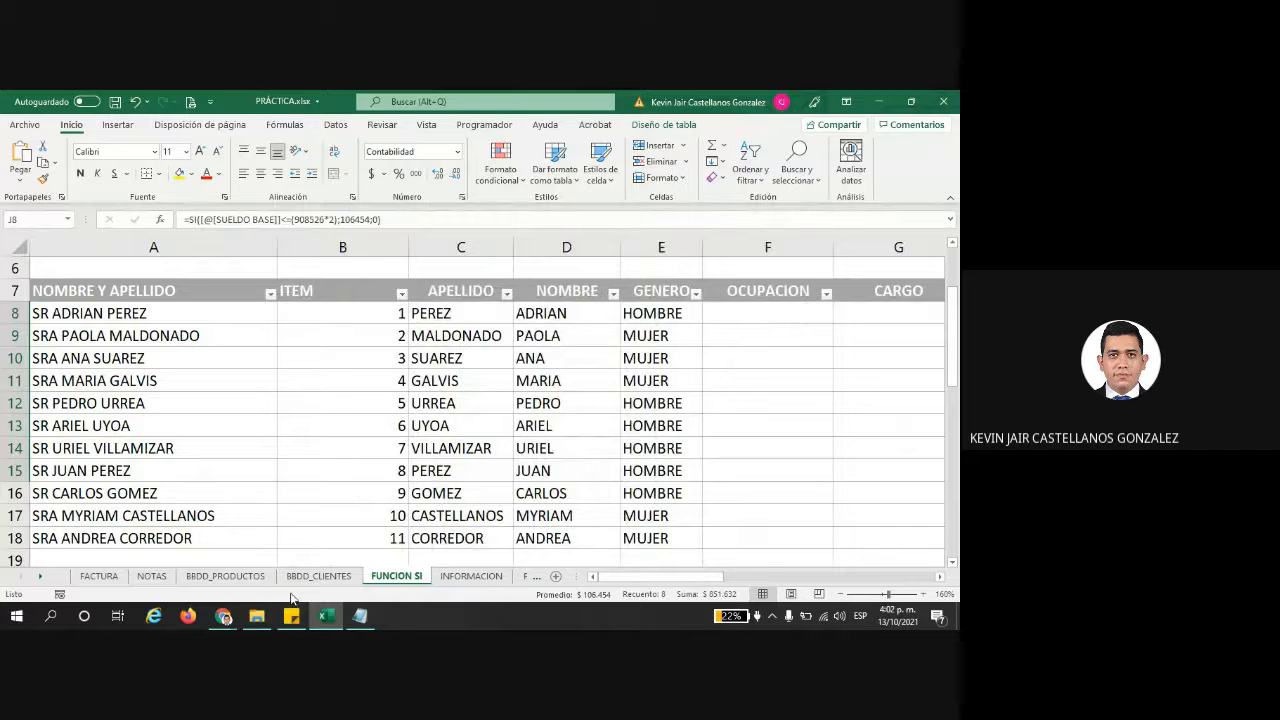
- Clear the contents of the NOMBRE Y APELLIDO cells A8:A18
left_click_drag(168, 545, 150, 316)
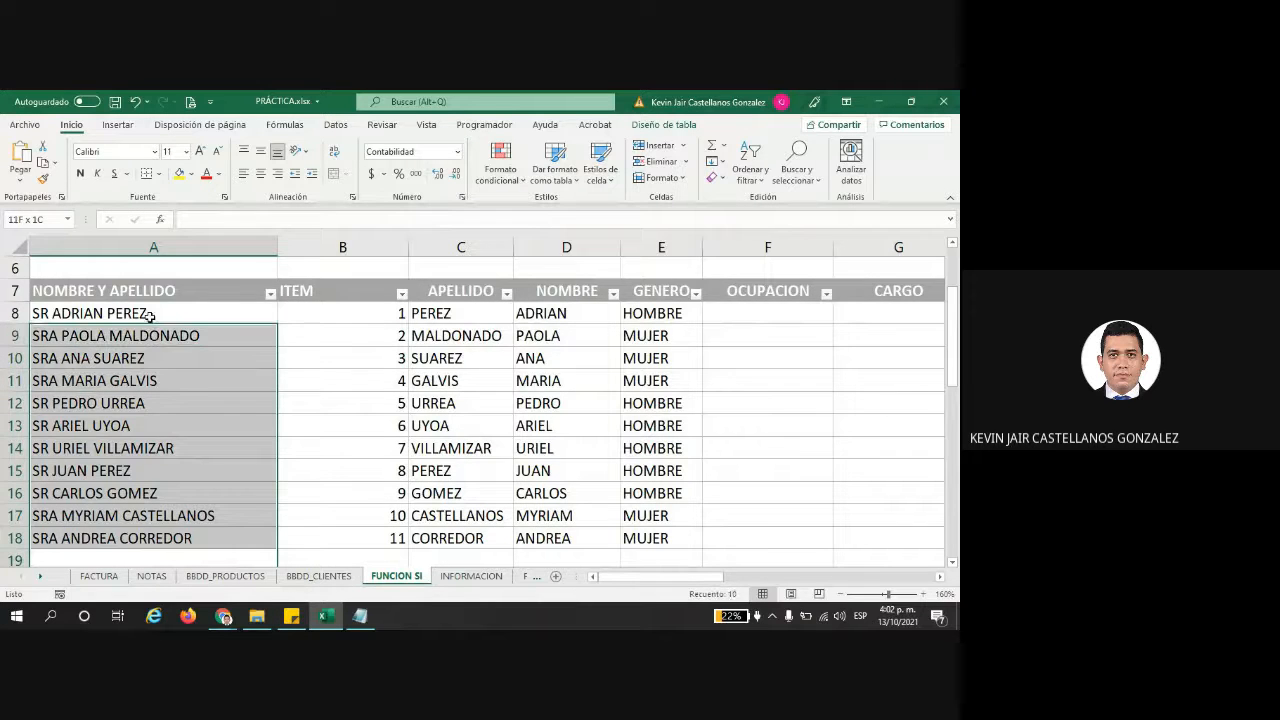
key("Delete")
scroll(149, 311, "down", 2)
scroll(149, 311, "up", 3)
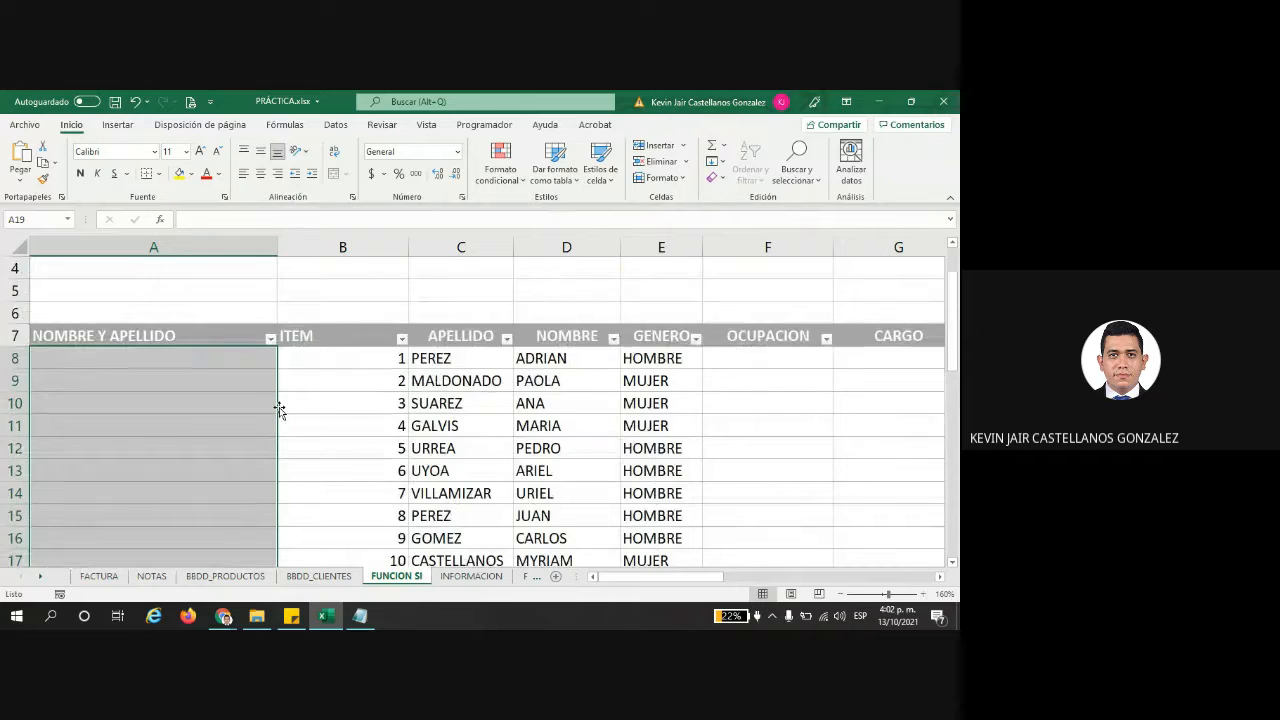
scroll(280, 410, "up", 1)
left_click(100, 424)
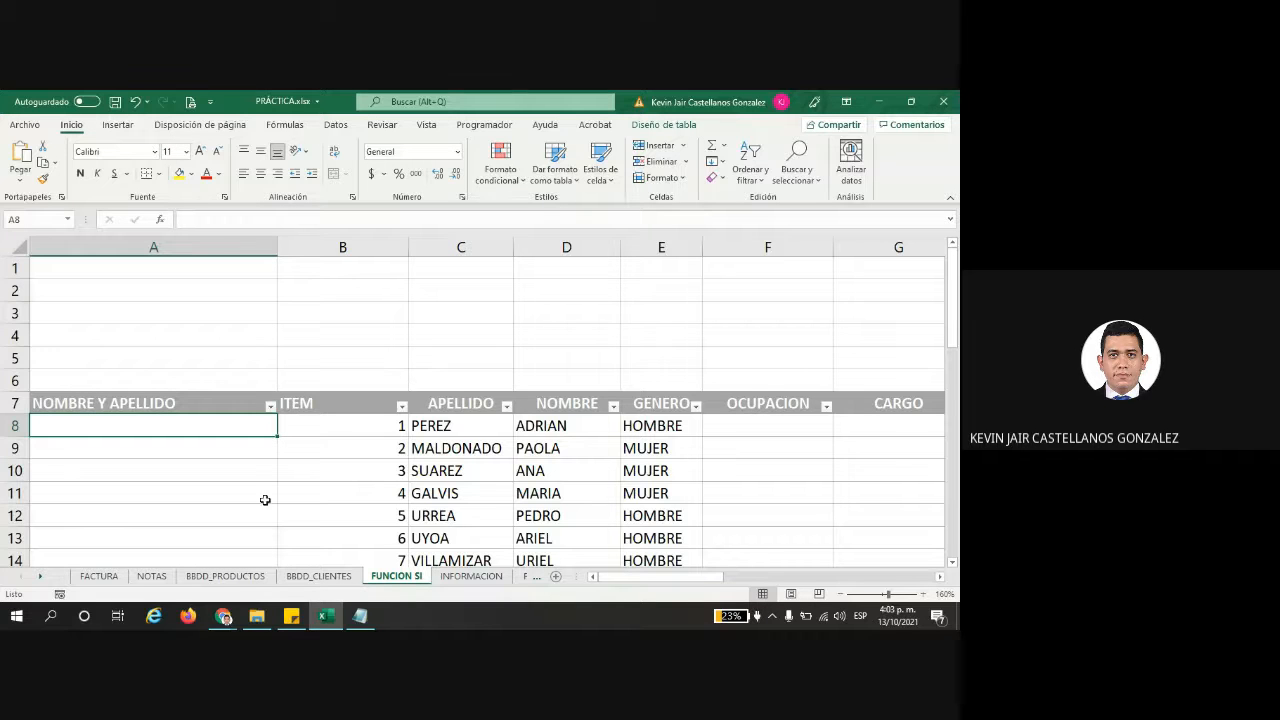
- Examine the empty NOMBRE Y APELLIDO column and the surname and first name in C8 and D8 that feed it
left_click(142, 405)
key("ctrl+shift+Down")
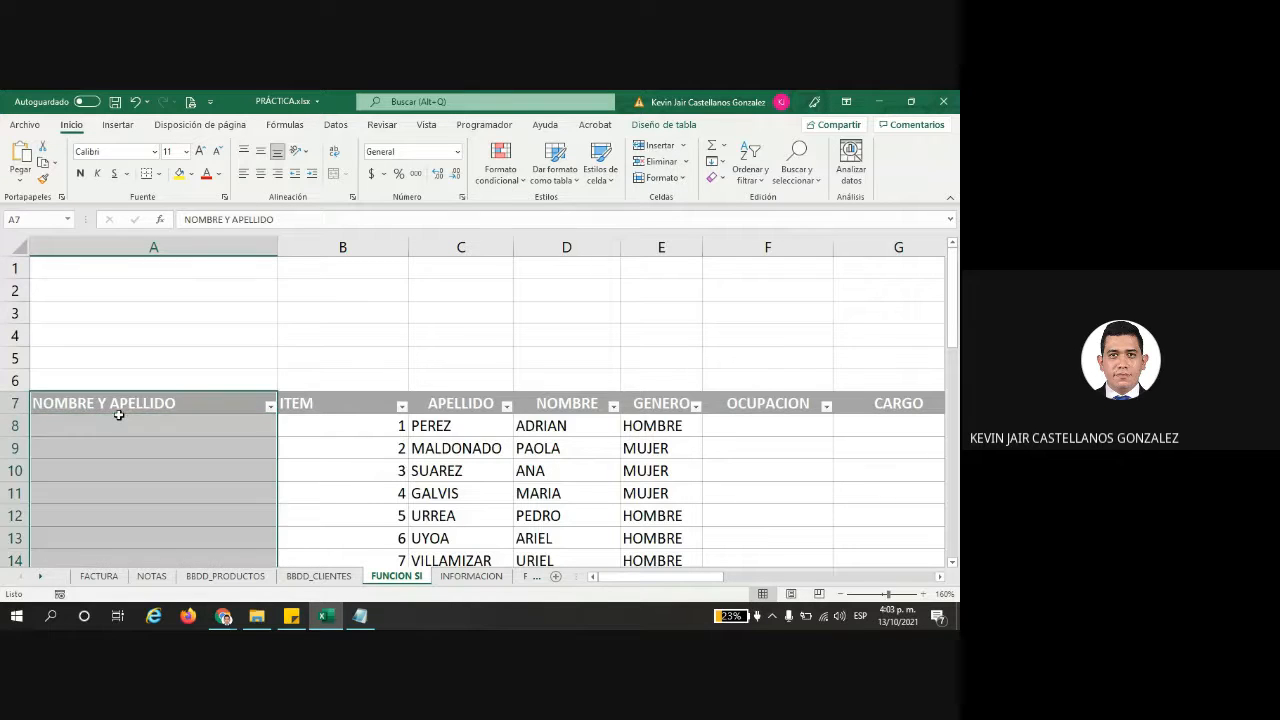
left_click(116, 424)
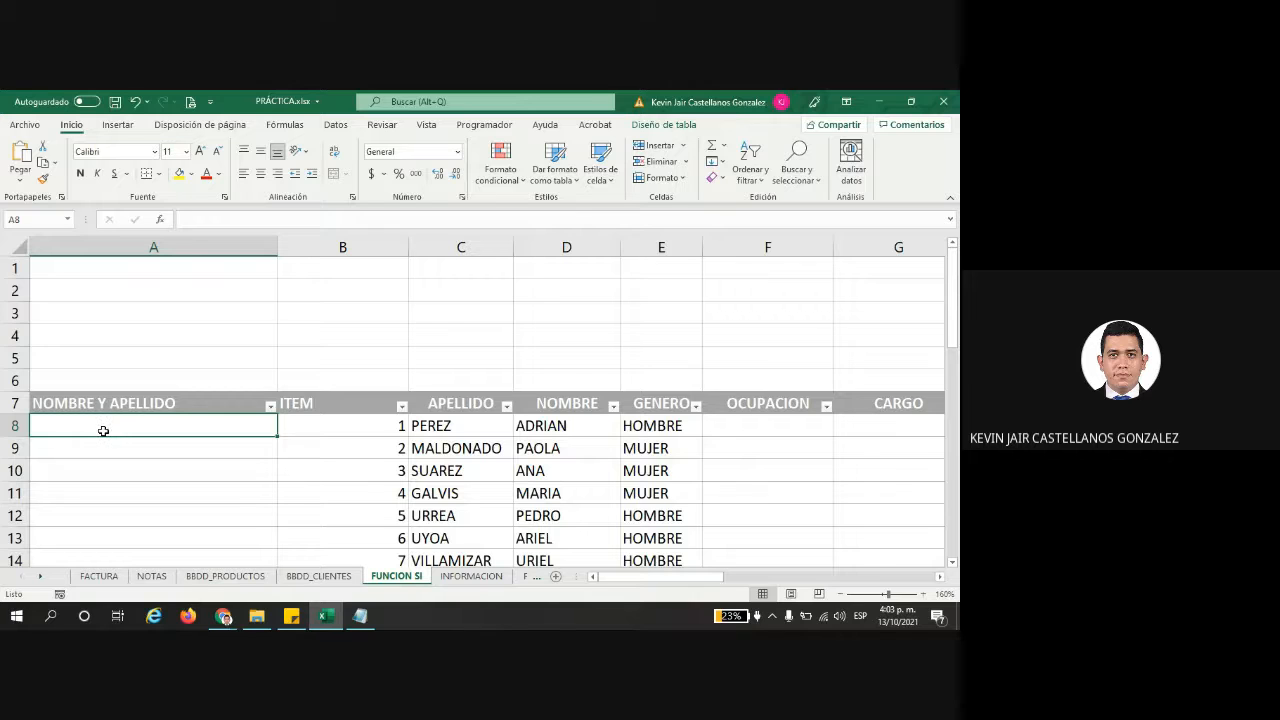
left_click(455, 424)
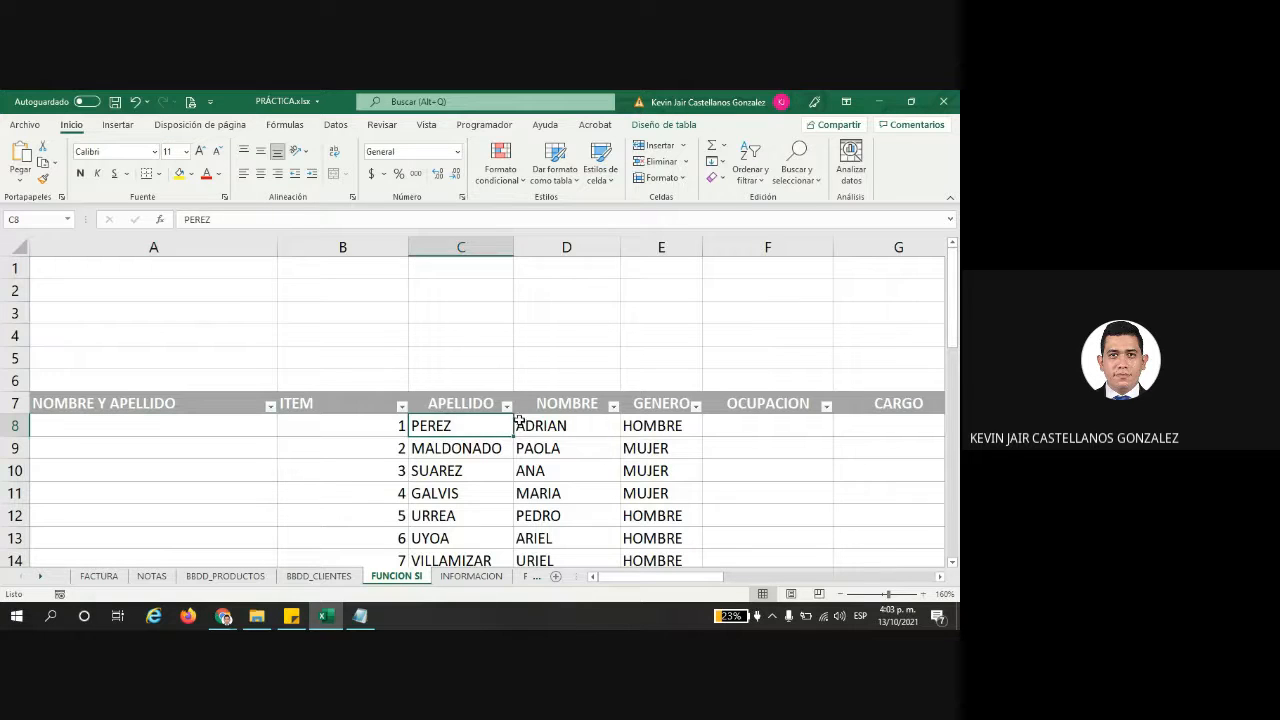
left_click(538, 424)
left_click(469, 428)
left_click(538, 427)
left_click(459, 427)
left_click(553, 425)
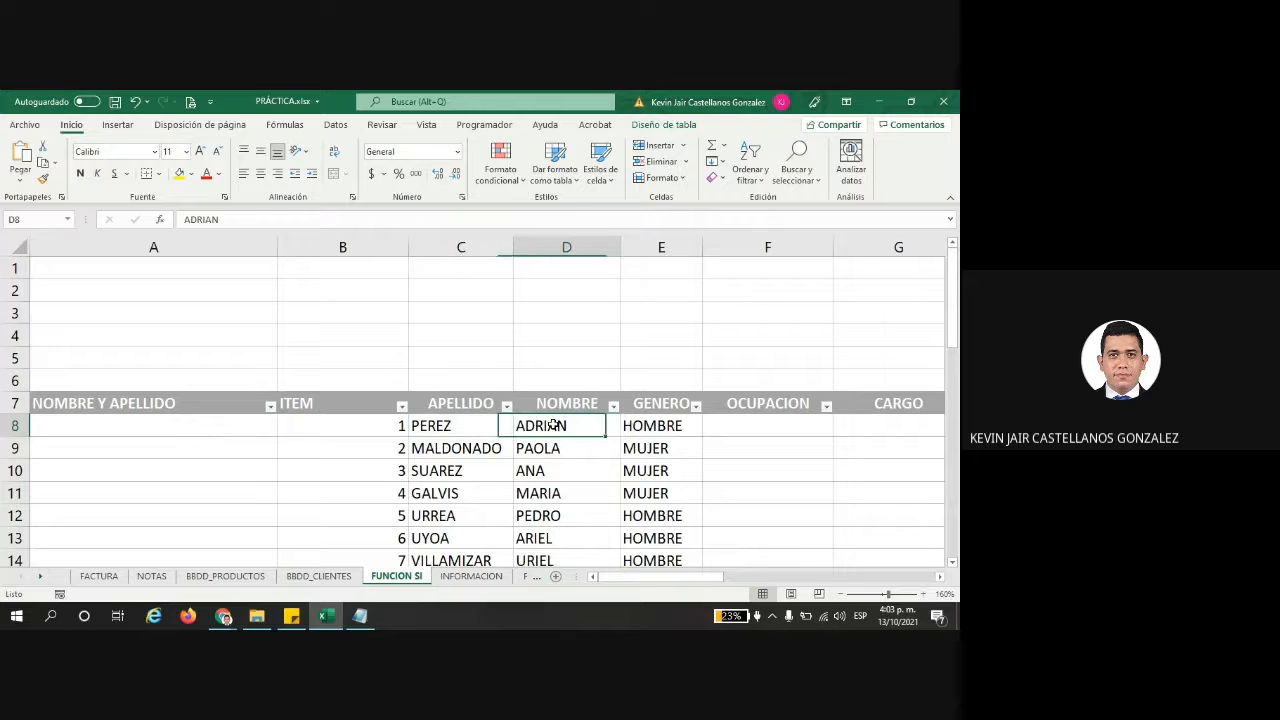
left_click(455, 425)
left_click(538, 425)
left_click(450, 424)
left_click(103, 426)
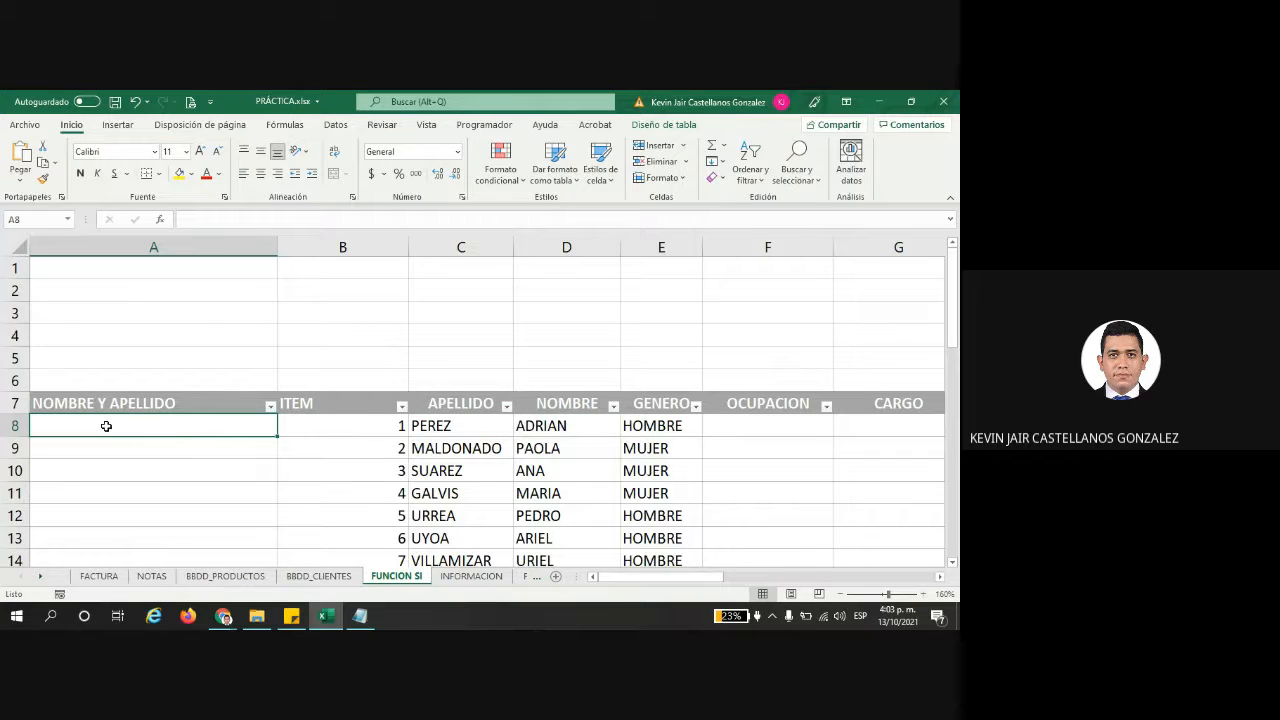
- Rename the column header in A7 as SR/SRA NOMBRE Y APELLIDO
left_click(36, 402)
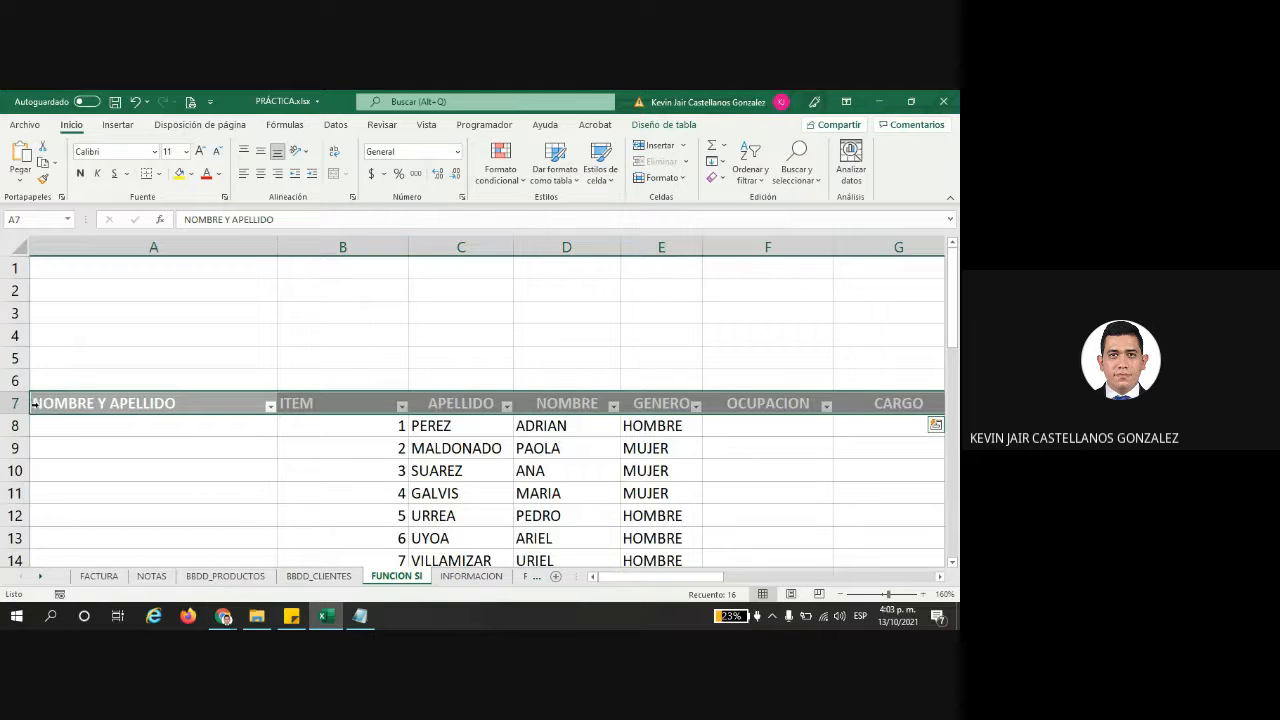
left_click(188, 219)
type("SR/SRA")
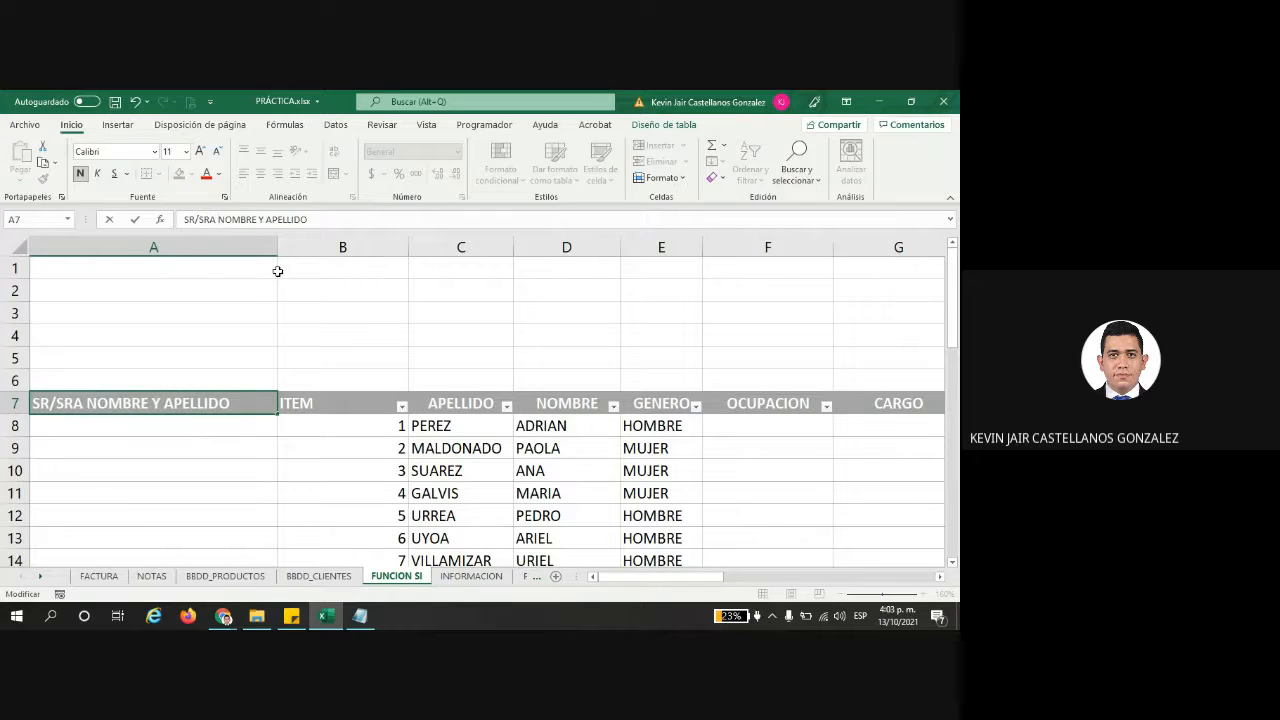
key("Return")
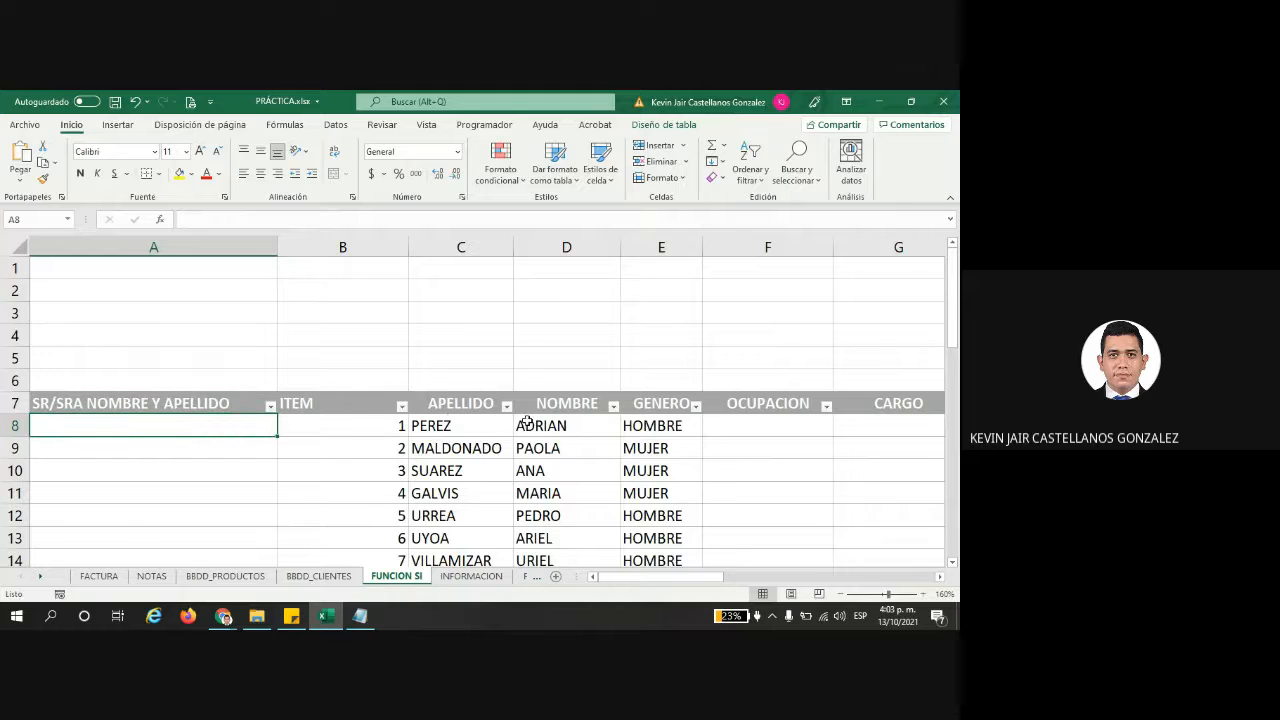
- Enter a sample in A8 made of SR followed by the first name and surname from row 8
left_click_drag(528, 421, 503, 426)
left_click(186, 431)
type("SR ADROA")
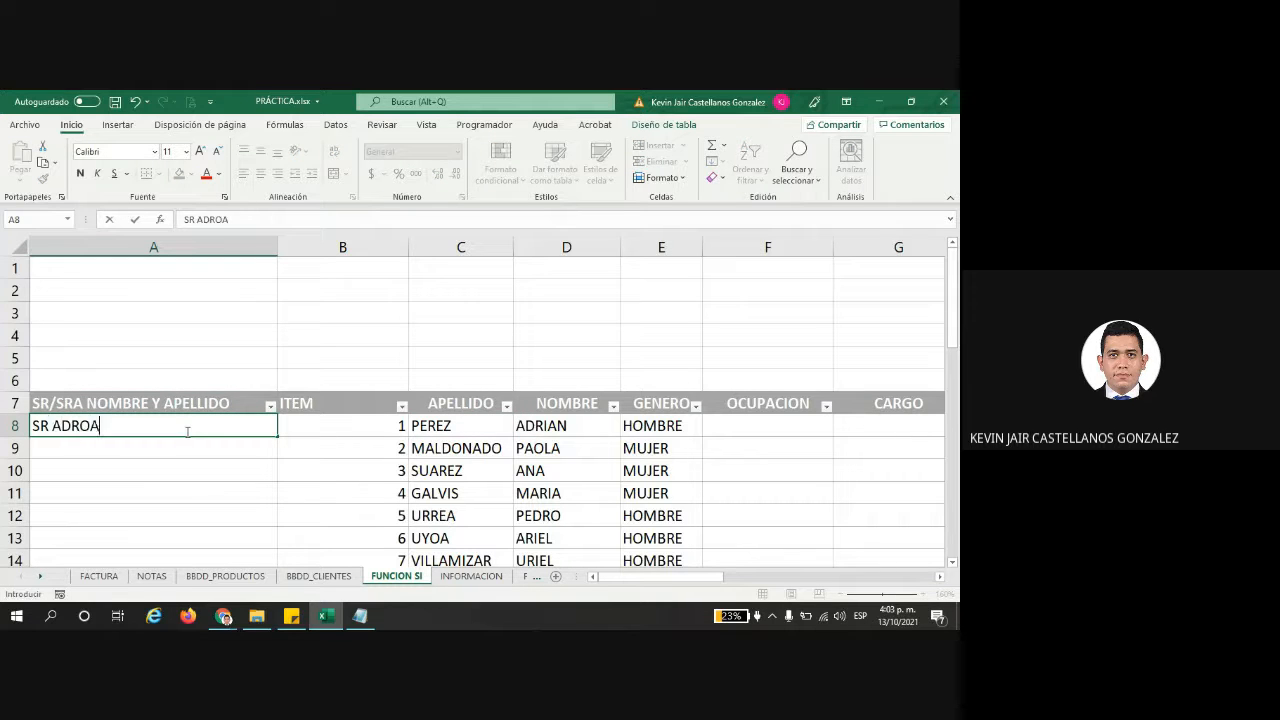
key("BackSpace")
type("A")
key("BackSpace")
type("IAN PEREZ")
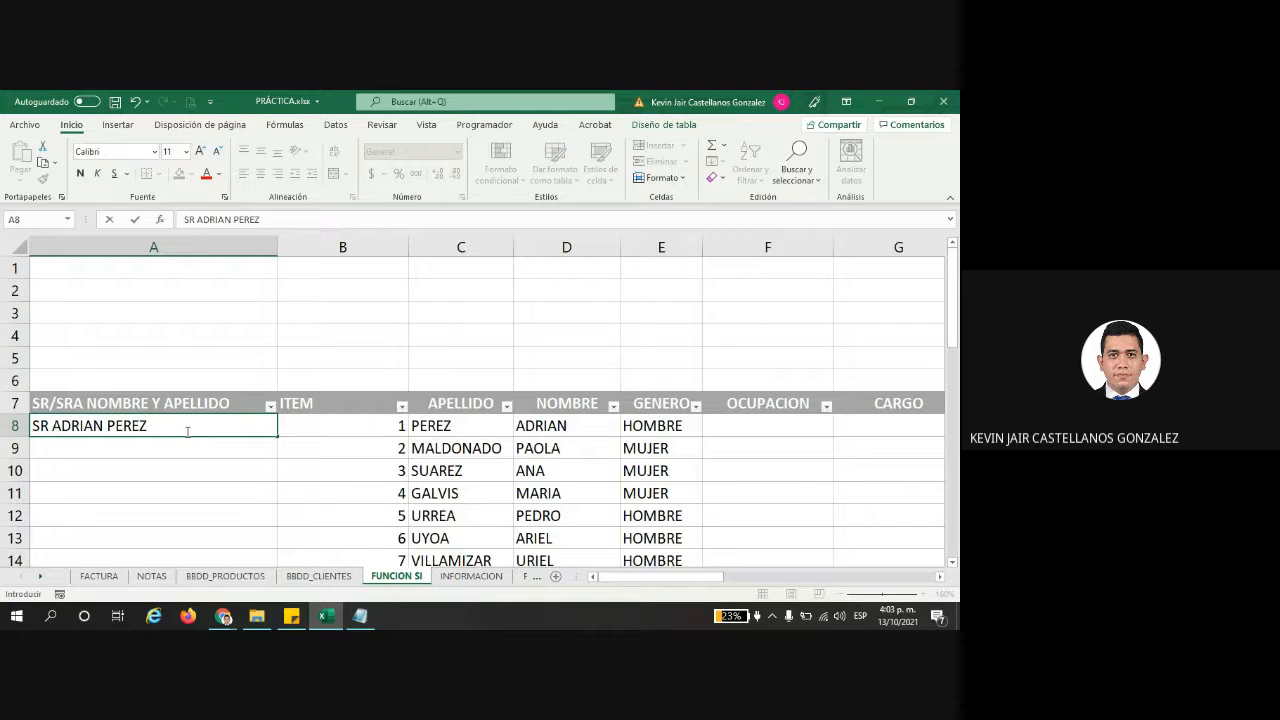
key("Return")
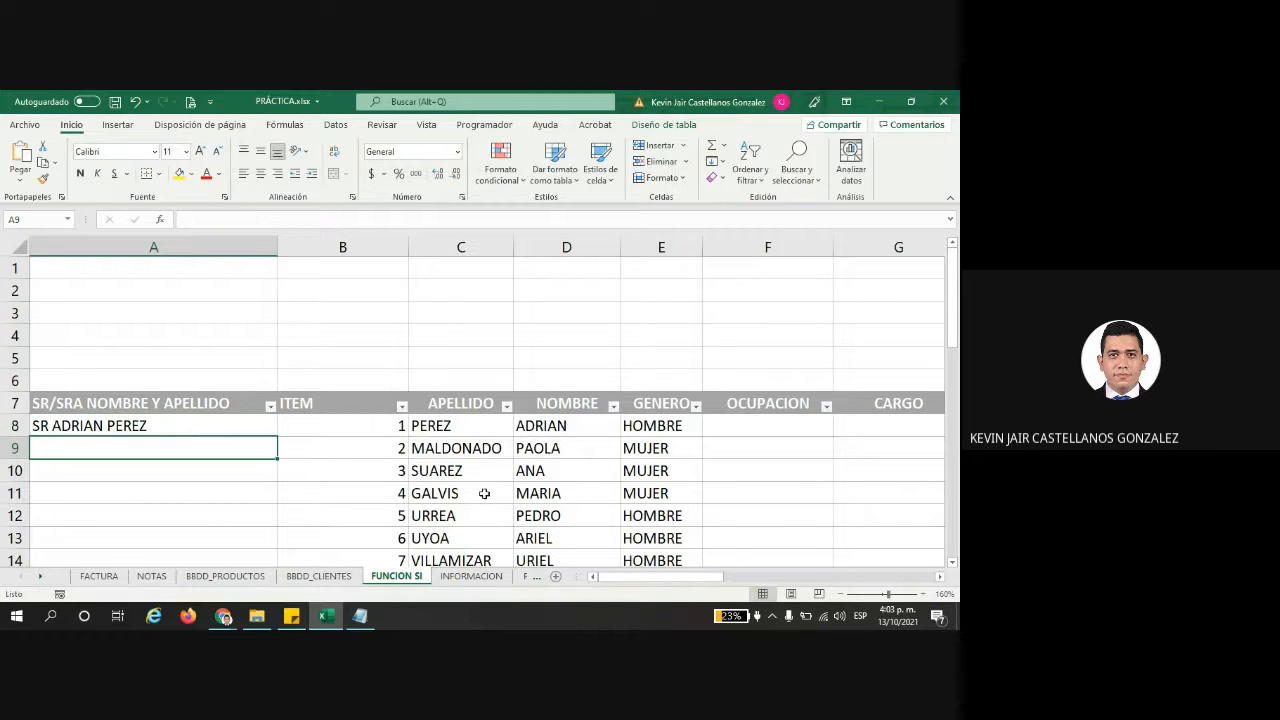
- Review the surname and first name in row 9 and the cells A8:A18 that need the combined name
left_click(505, 447)
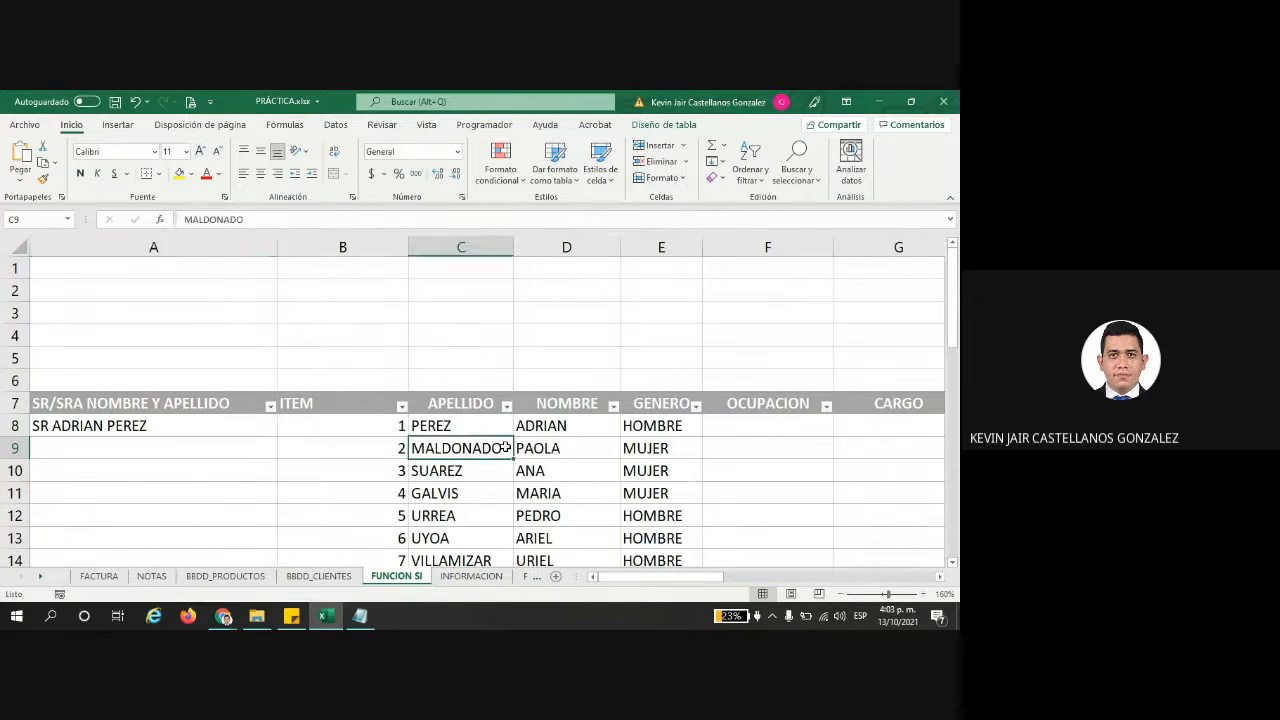
left_click(525, 449)
left_click(438, 449)
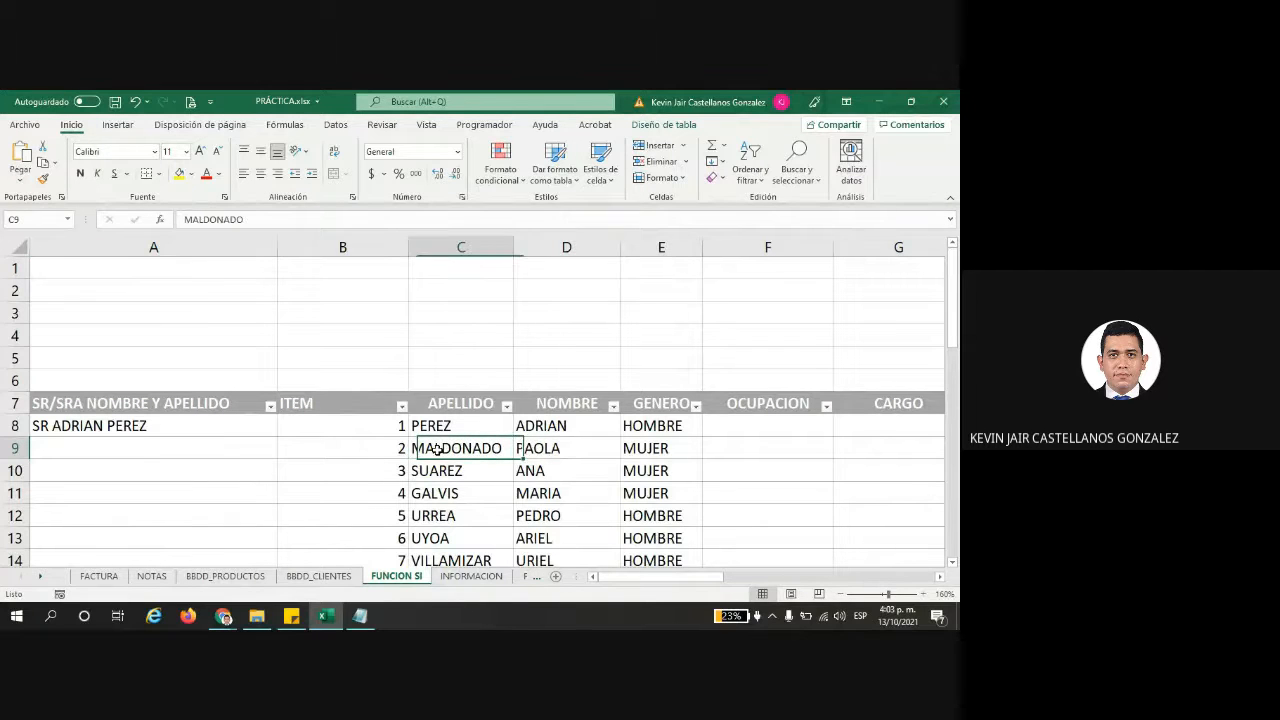
left_click(129, 447)
key("Up")
key("Down")
key("Down")
key("Down")
key("Down")
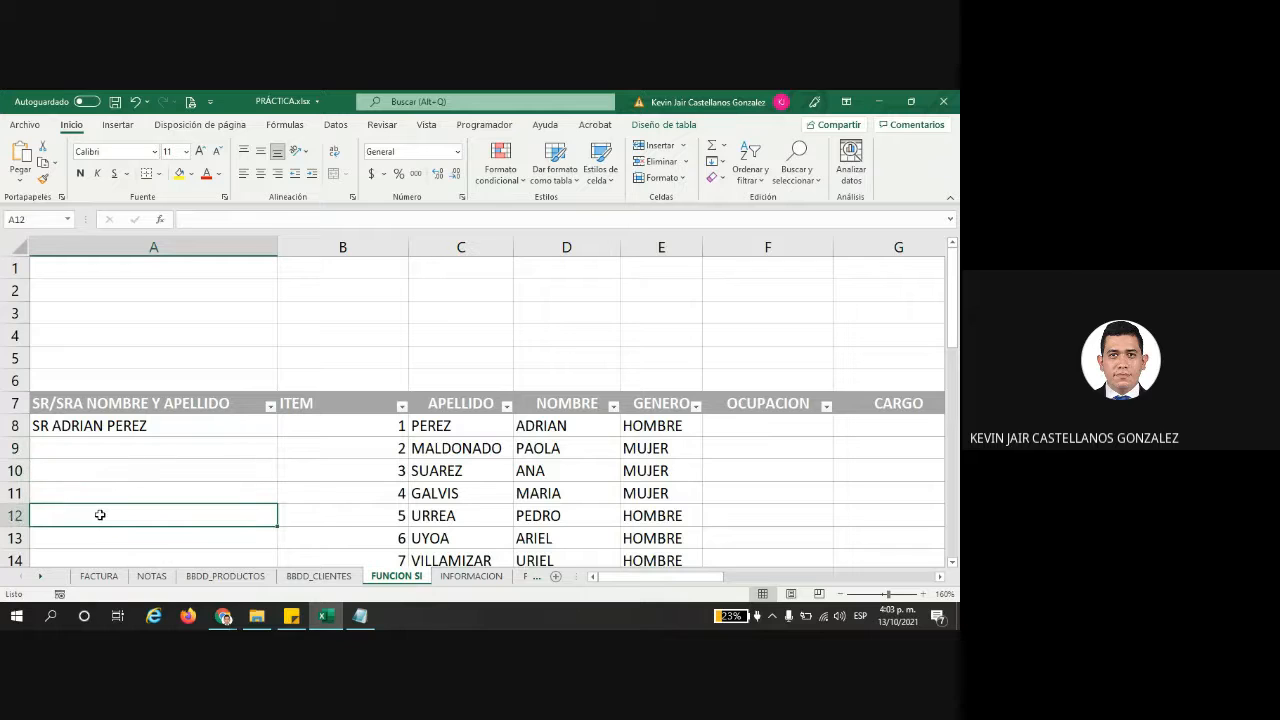
left_click(130, 426)
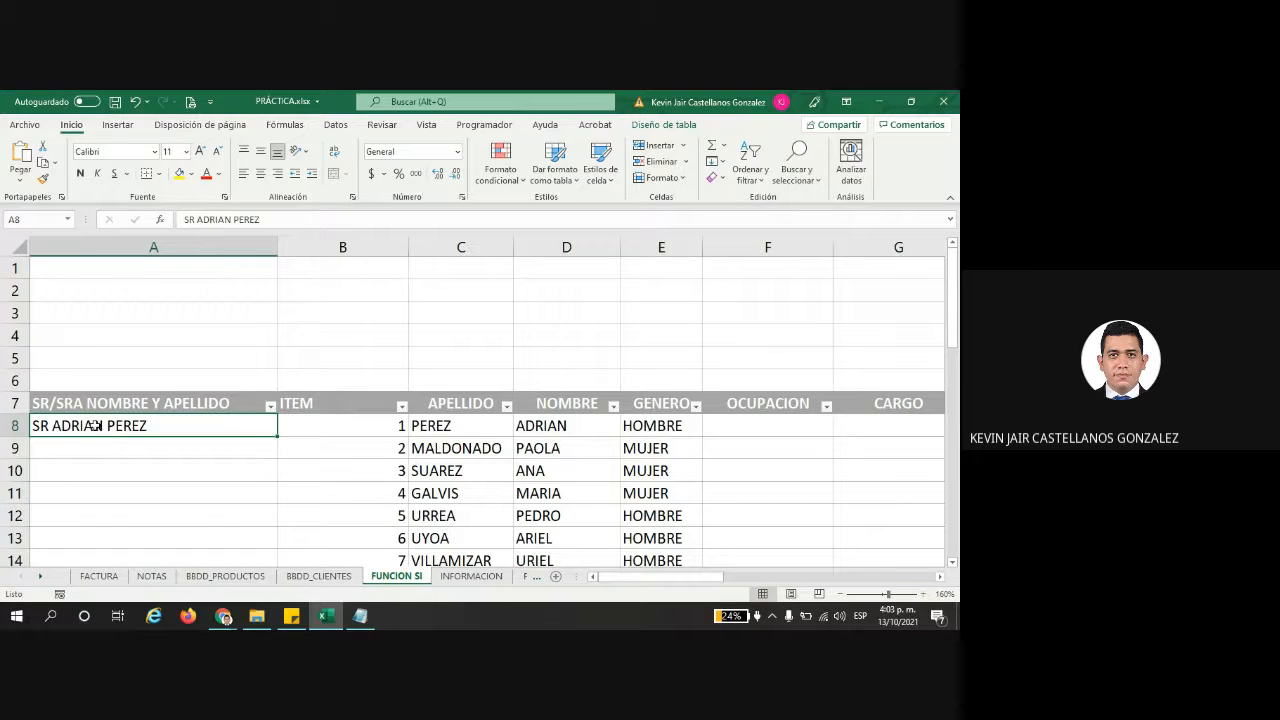
left_click_drag(150, 424, 158, 510)
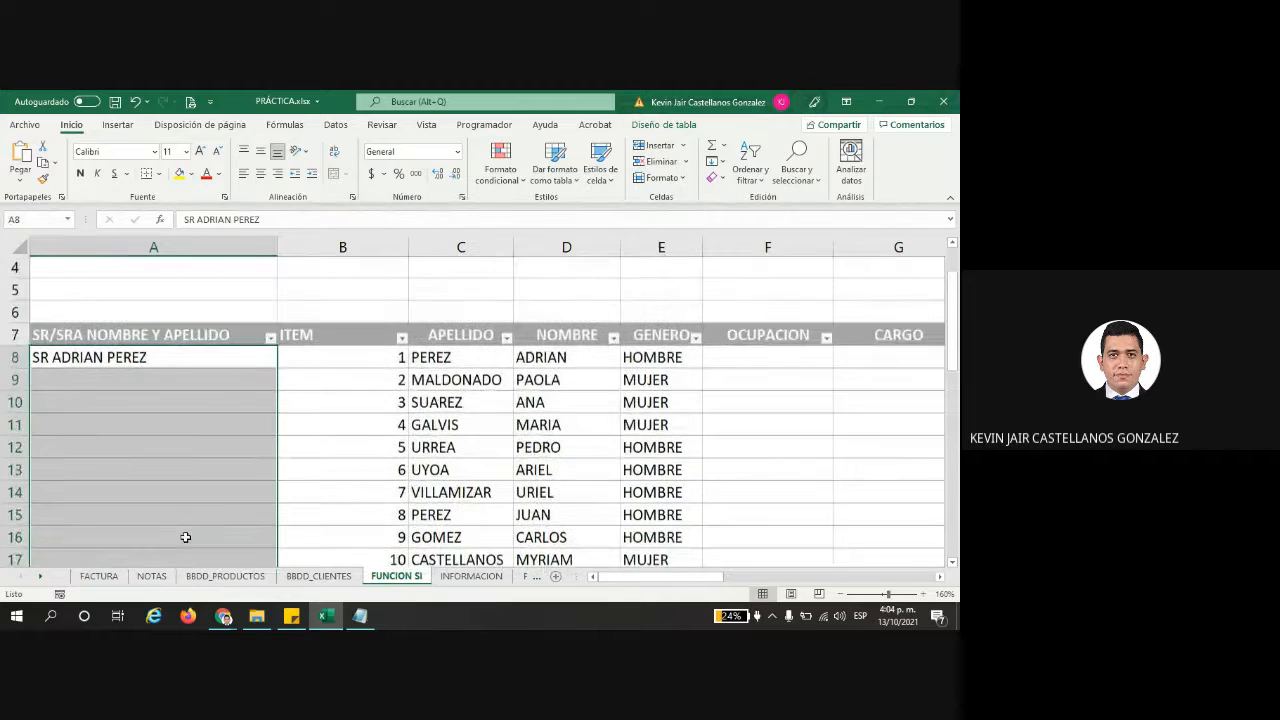
scroll(180, 535, "up", 1)
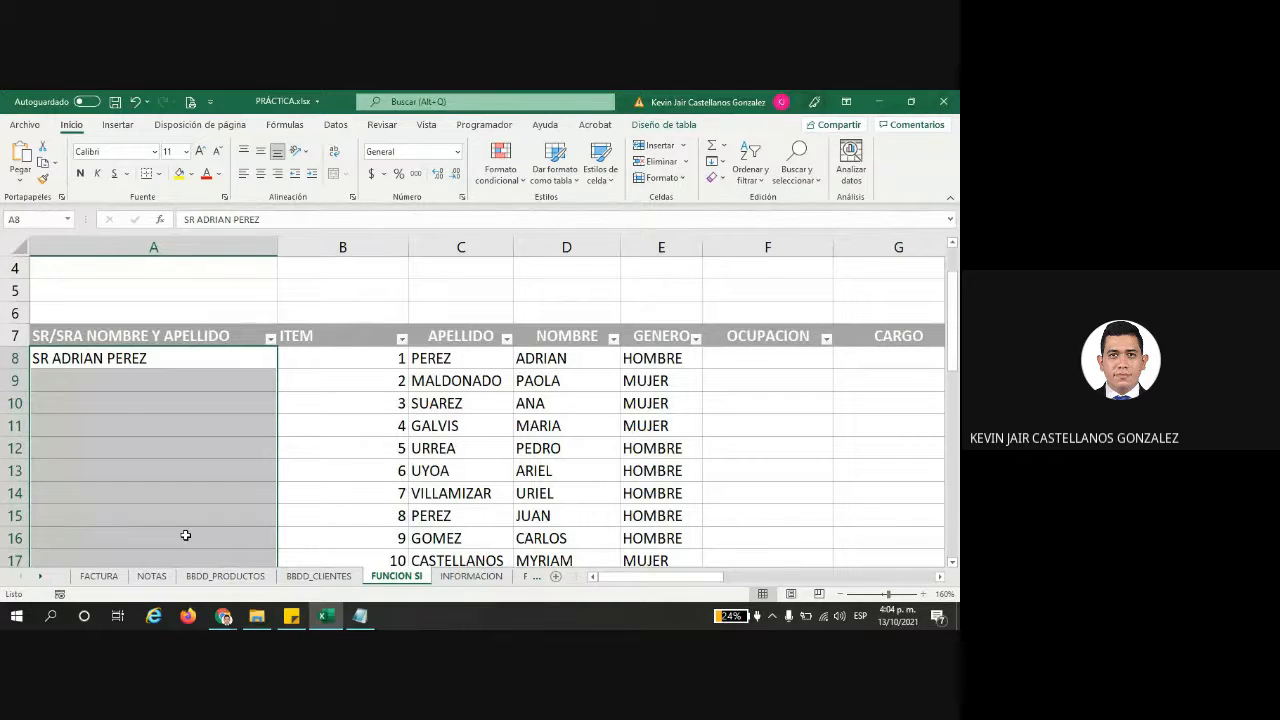
- Switch to the Google Meet call, mute the microphone and return to the Excel workbook
mouse_move(223, 616)
left_click(306, 561)
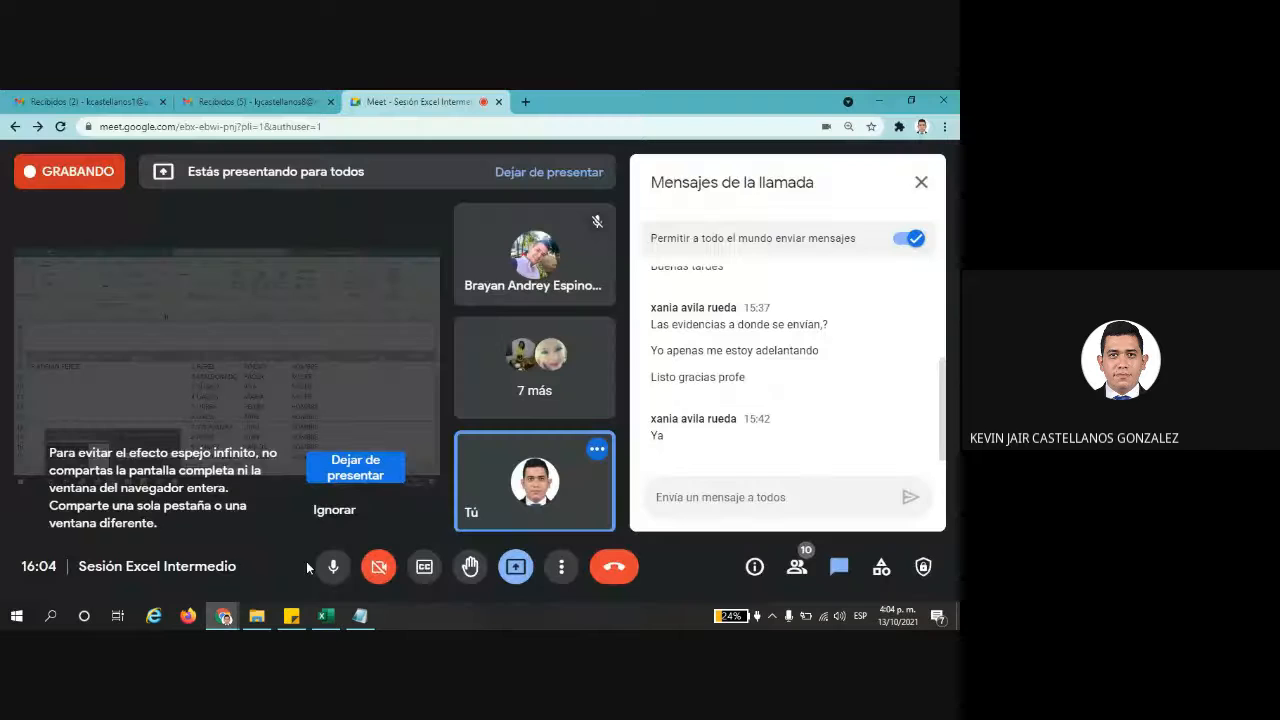
left_click(334, 567)
left_click(325, 616)
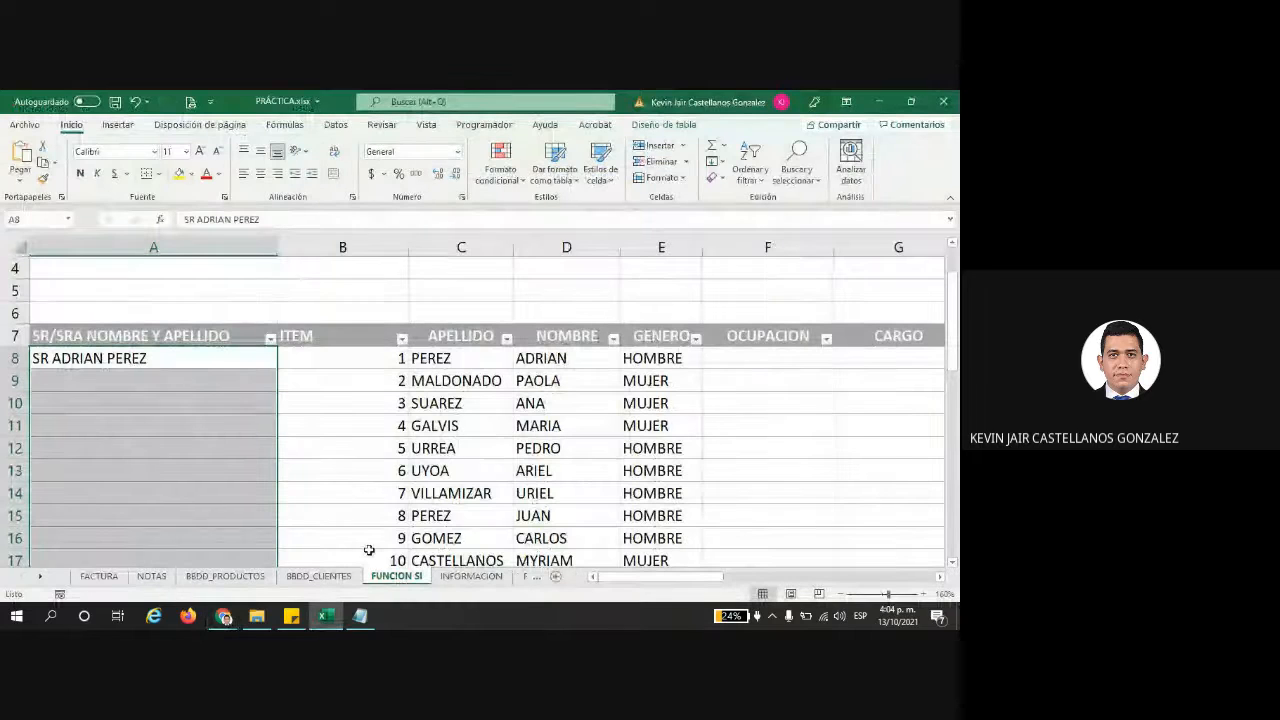
mouse_move(226, 618)
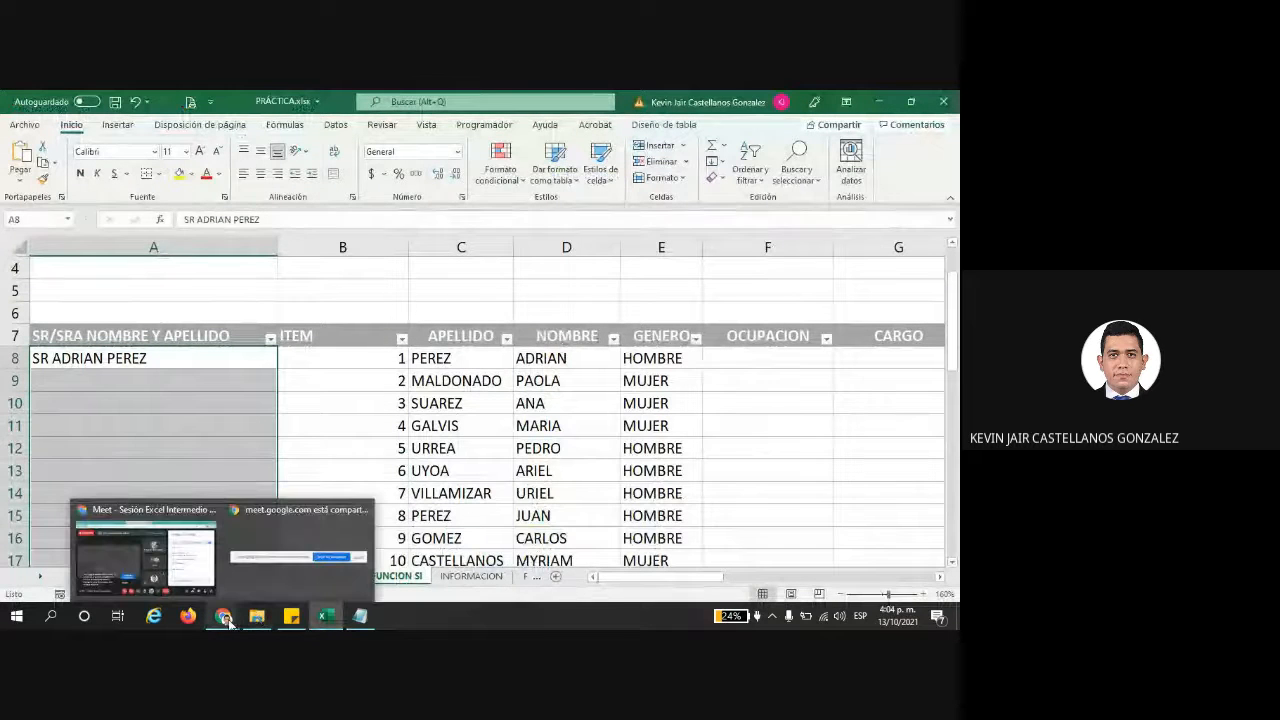
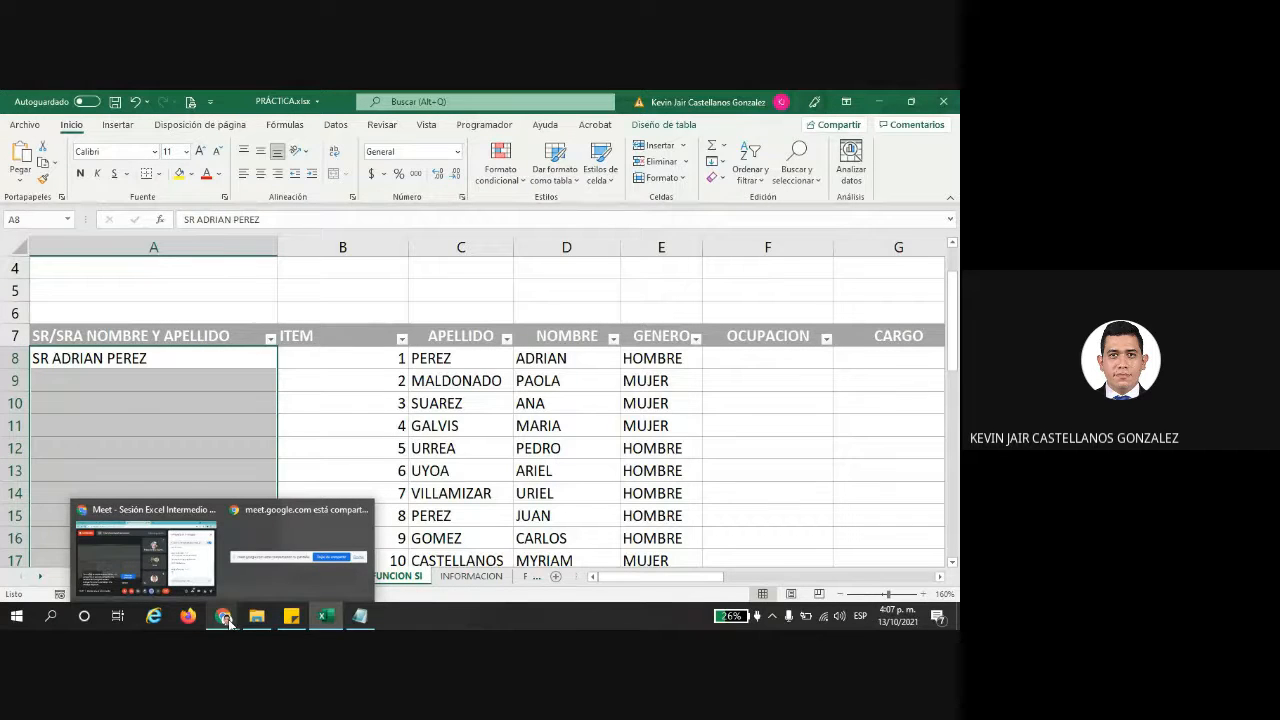
left_click(145, 550)
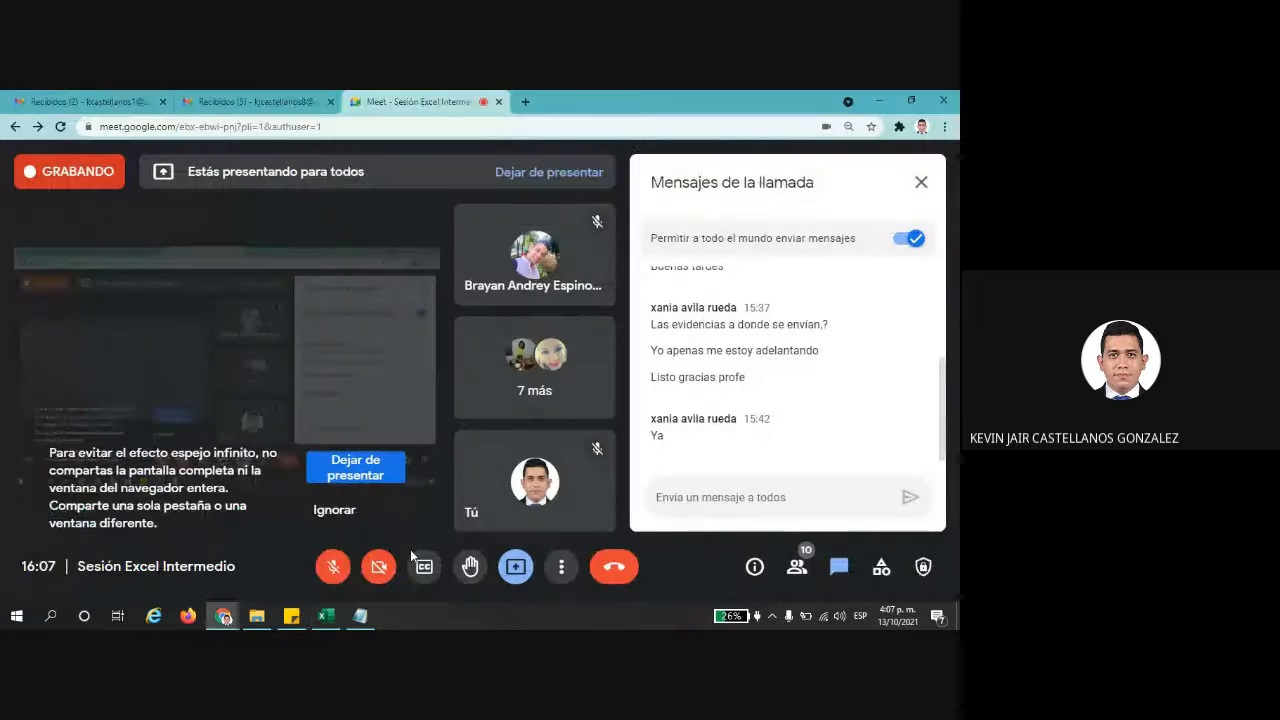
left_click(325, 615)
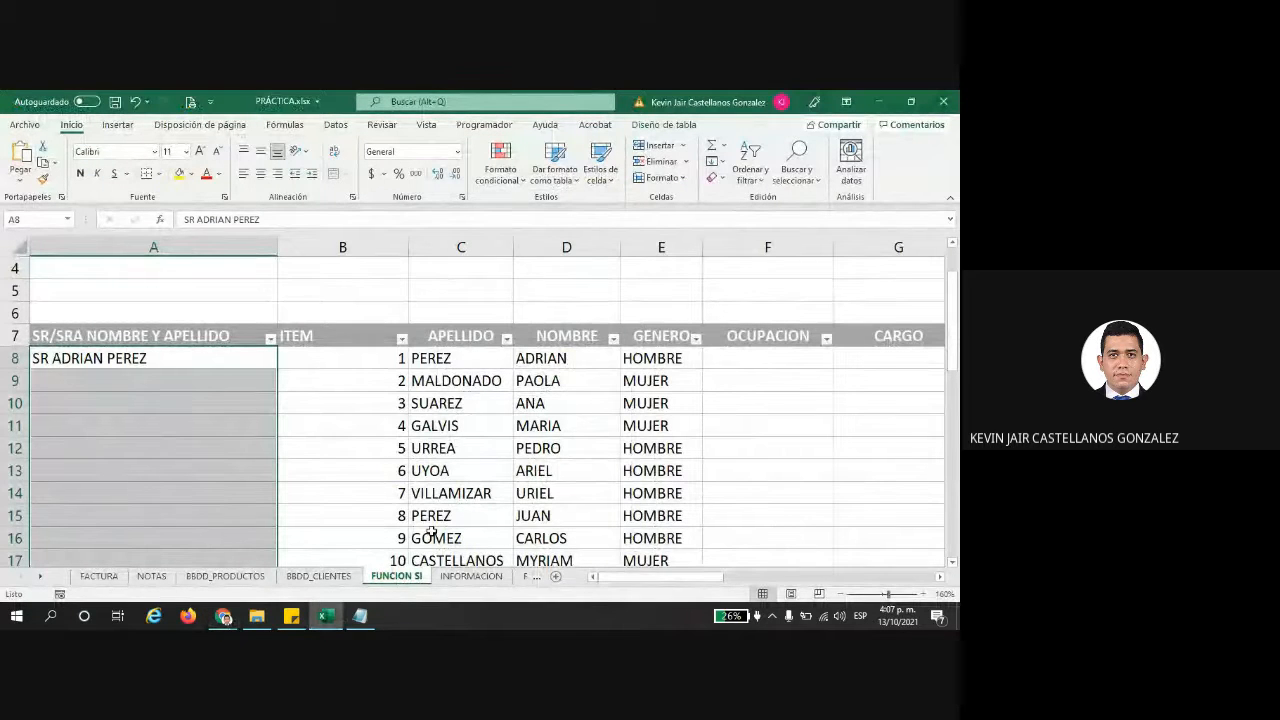
- Clear the sample text in A8 and start a CONCAT formula in that cell
left_click(178, 358)
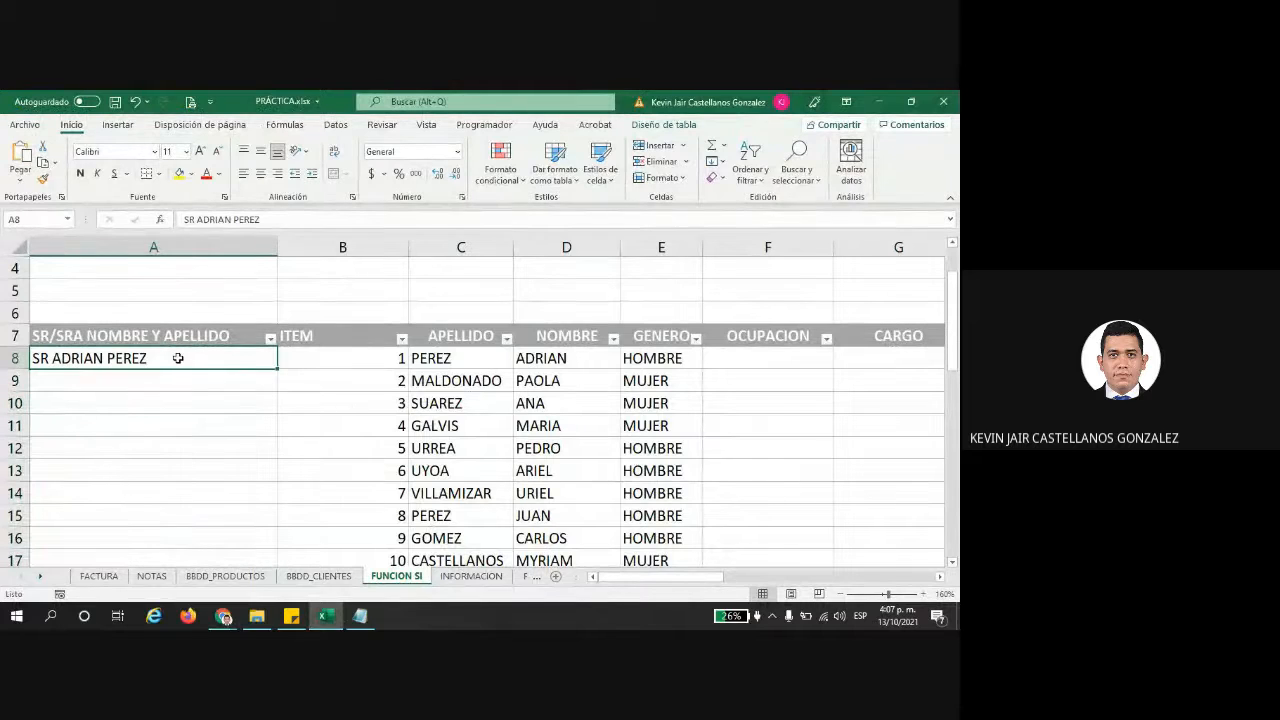
key("Delete")
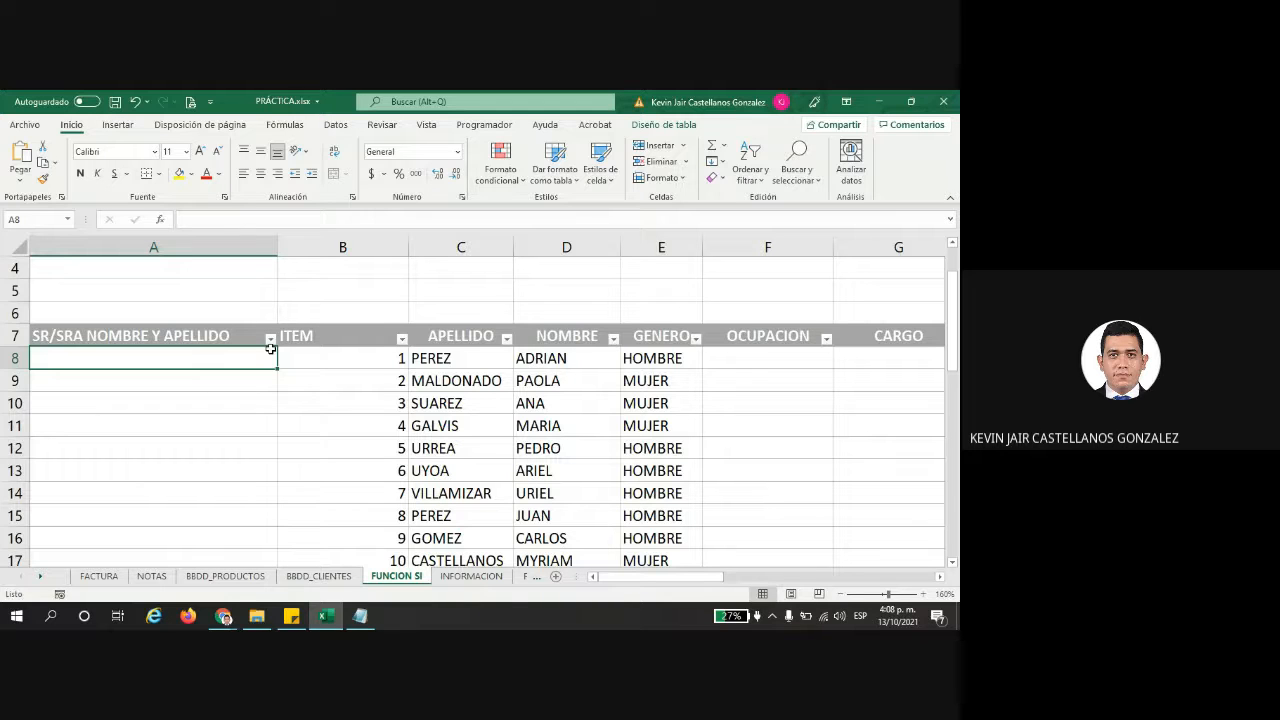
type("=CONCA")
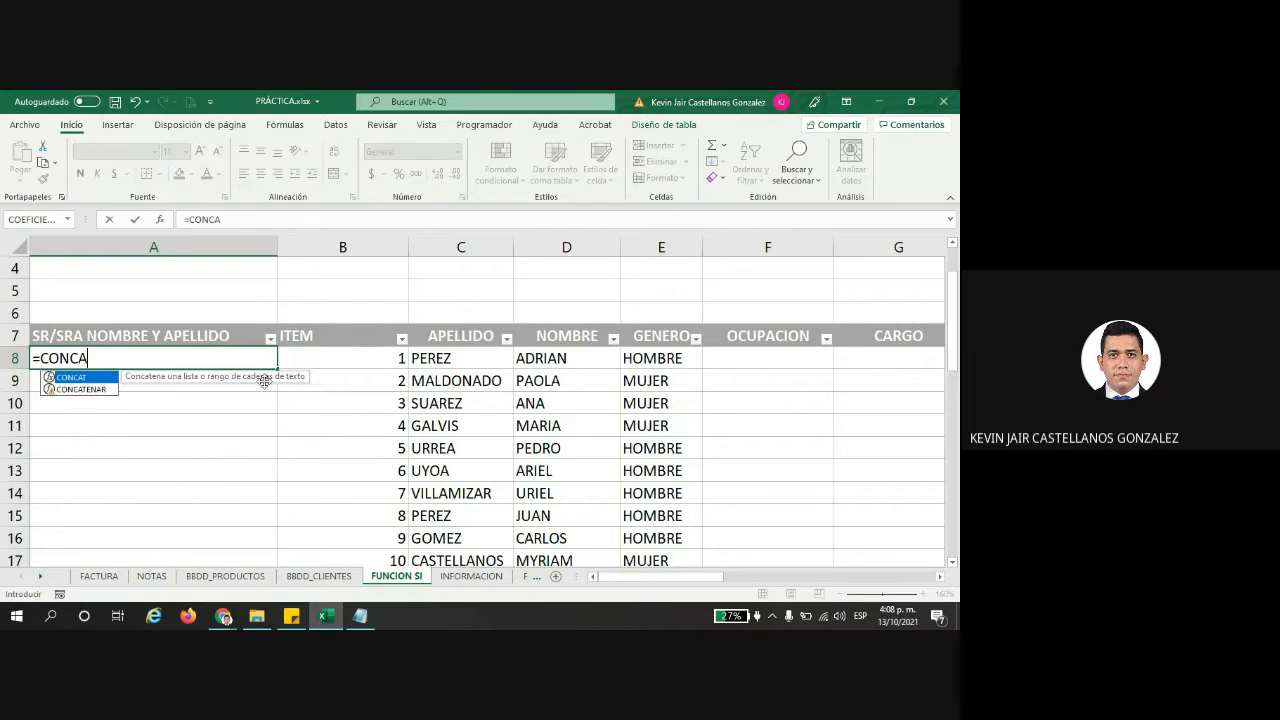
double_click(84, 378)
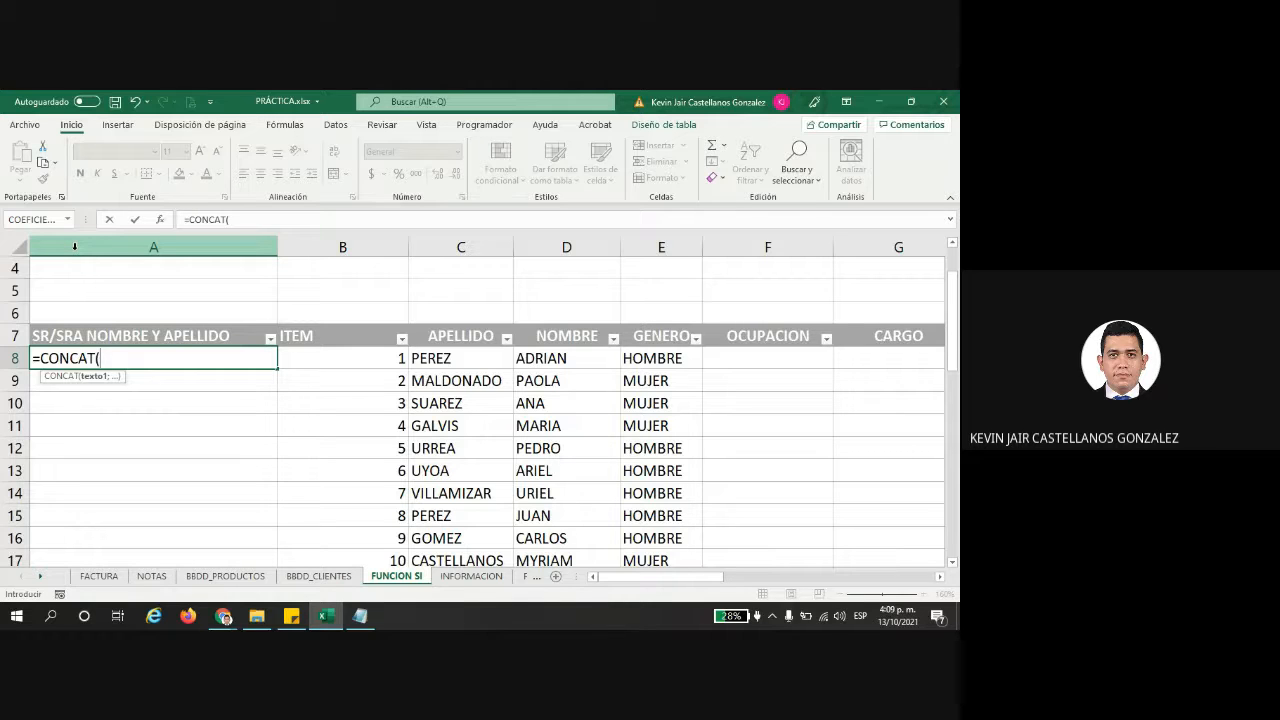
type("SI")
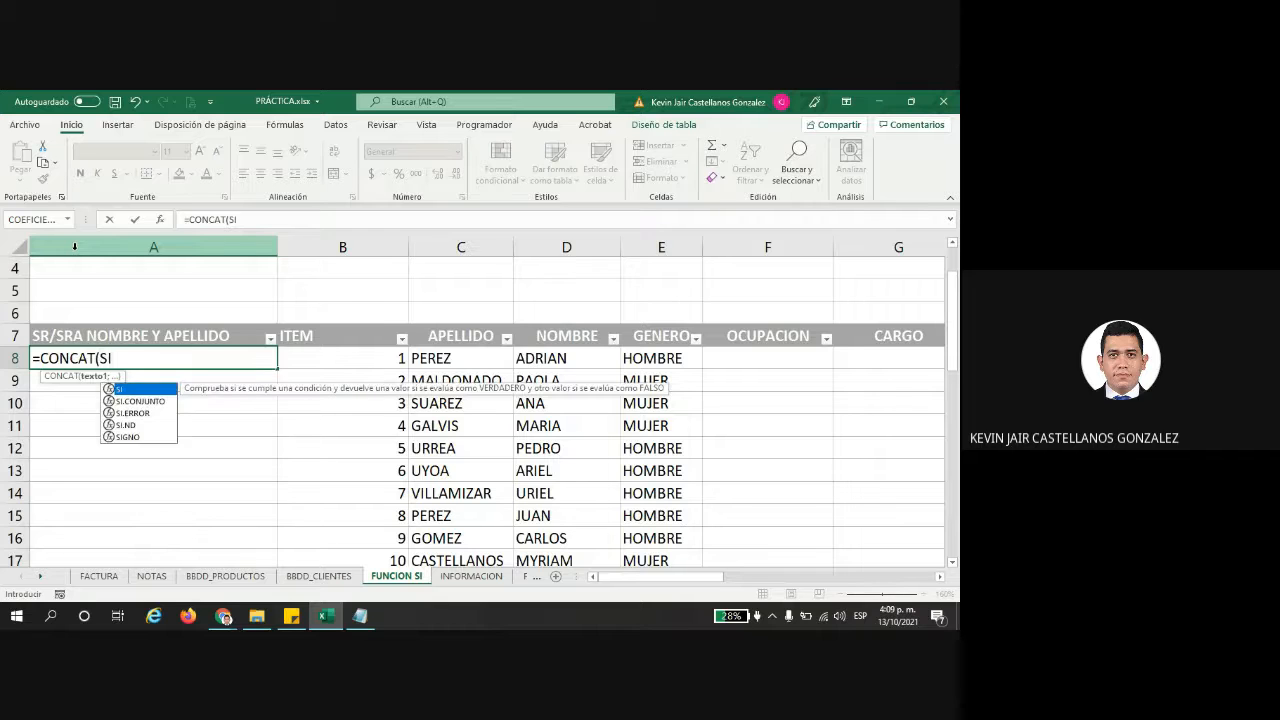
type("(")
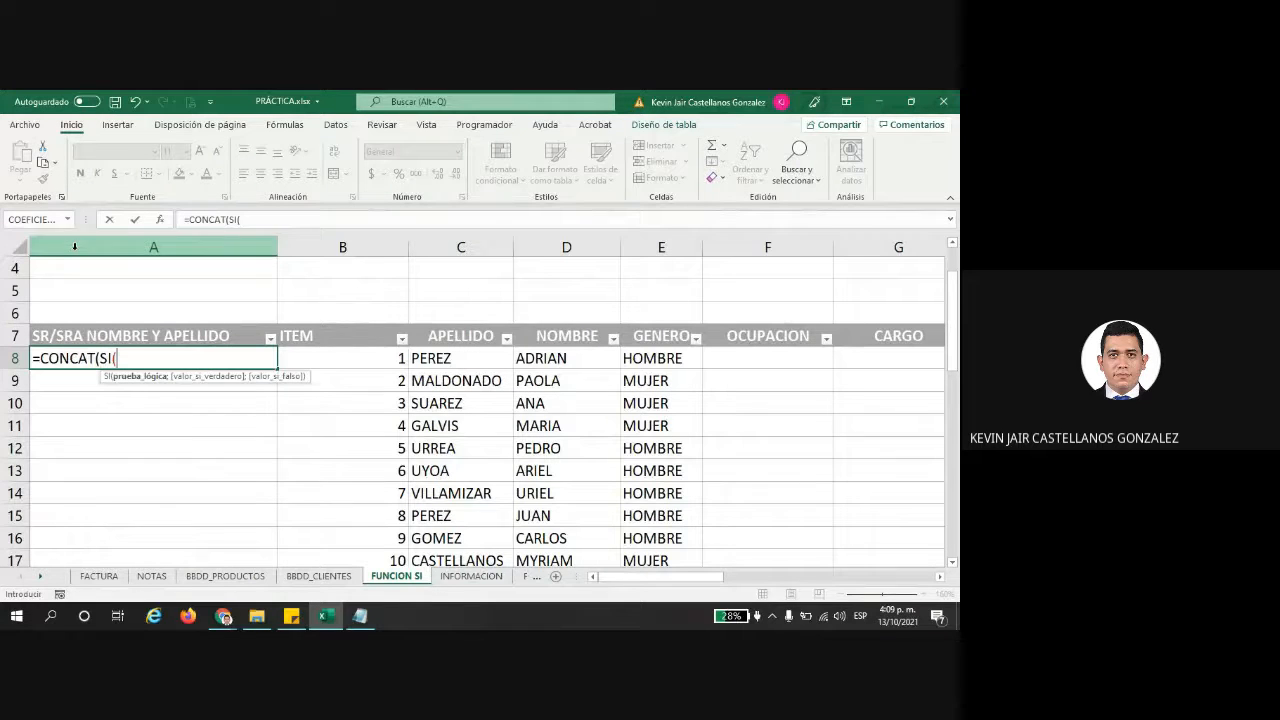
left_click(651, 356)
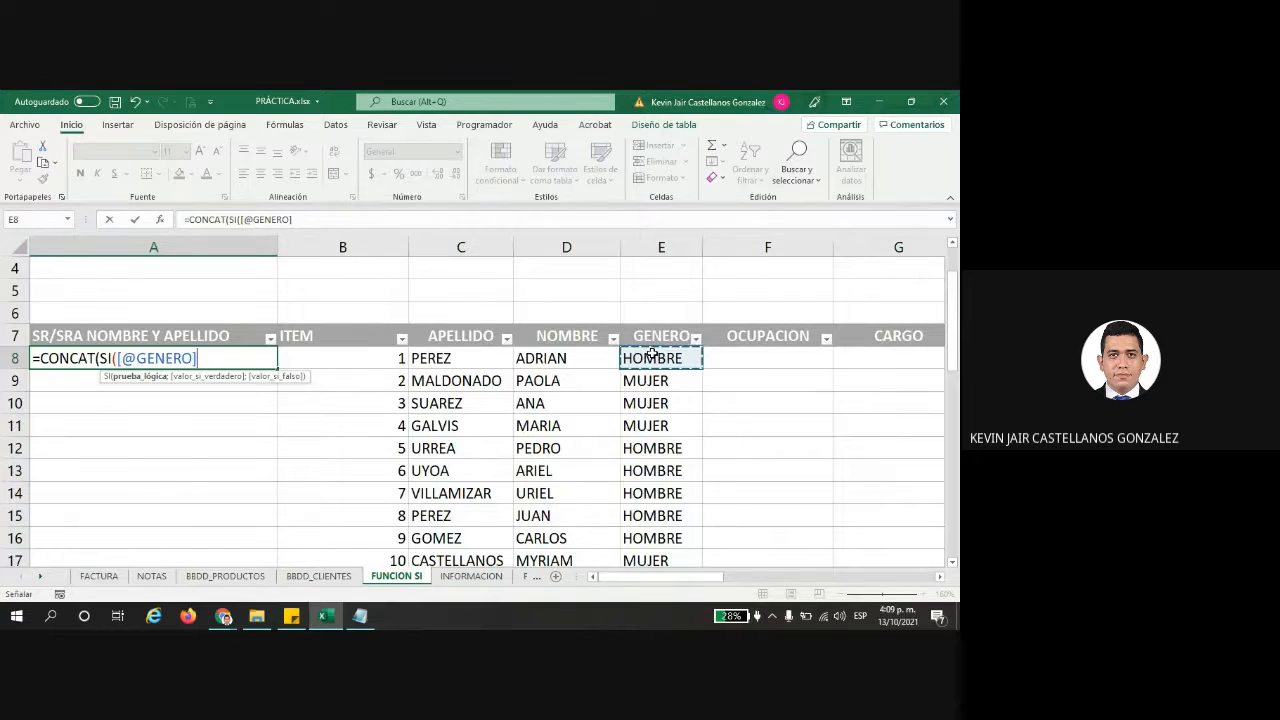
type("=\"HOMBR")
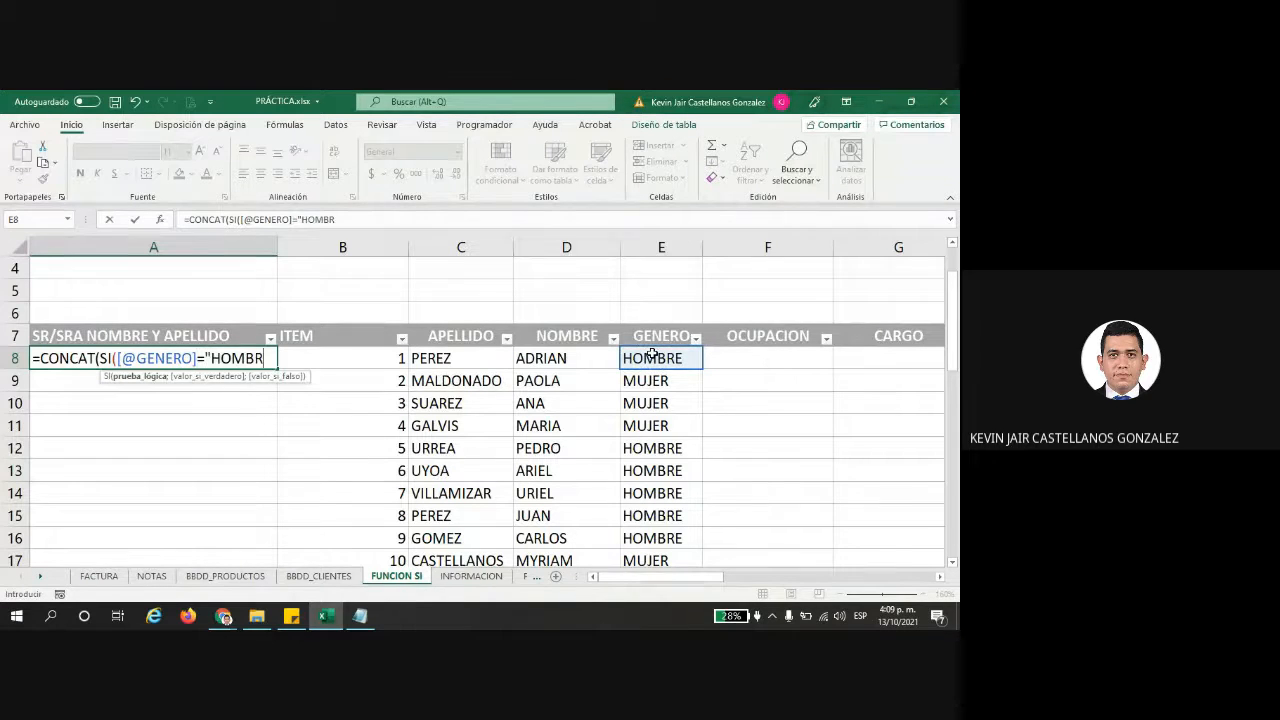
type("E\";SR")
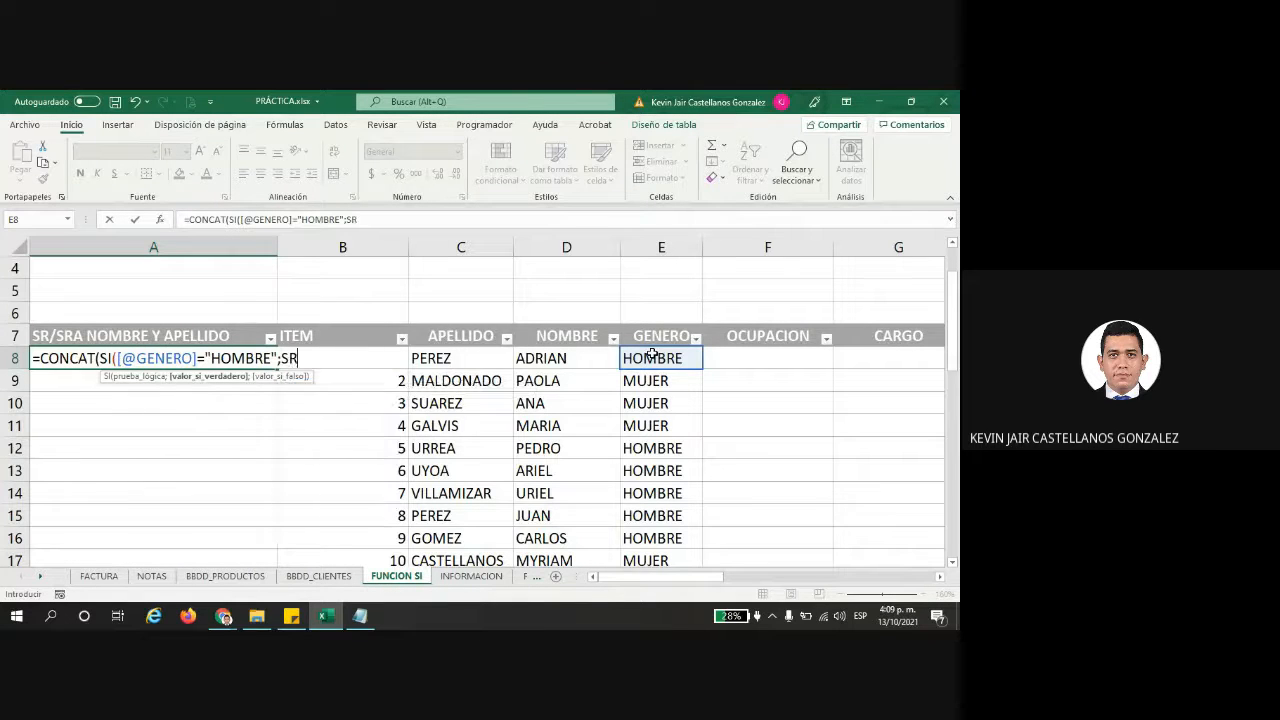
- Make the SI function return "SR" when the condition is true and "SRA" when it is false, and close it
key("BackSpace")
key("BackSpace")
type("\"SR\"")
left_click(288, 359)
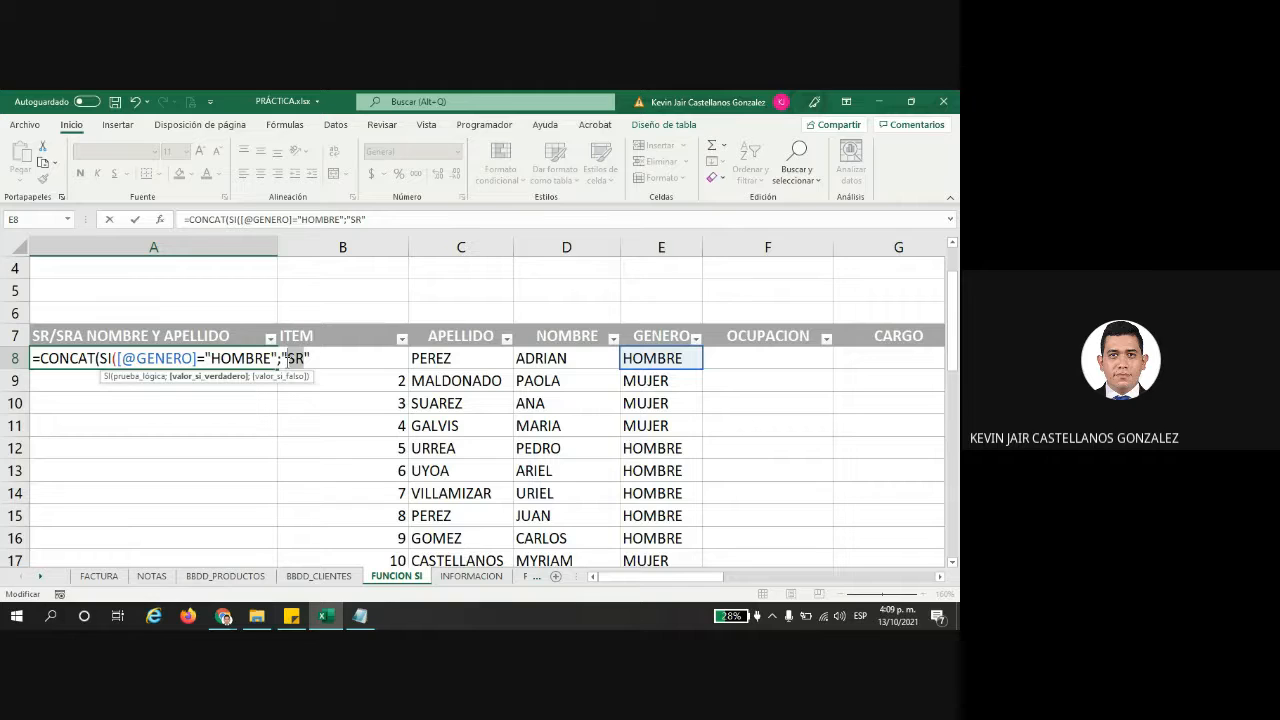
left_click(350, 355)
type(";")
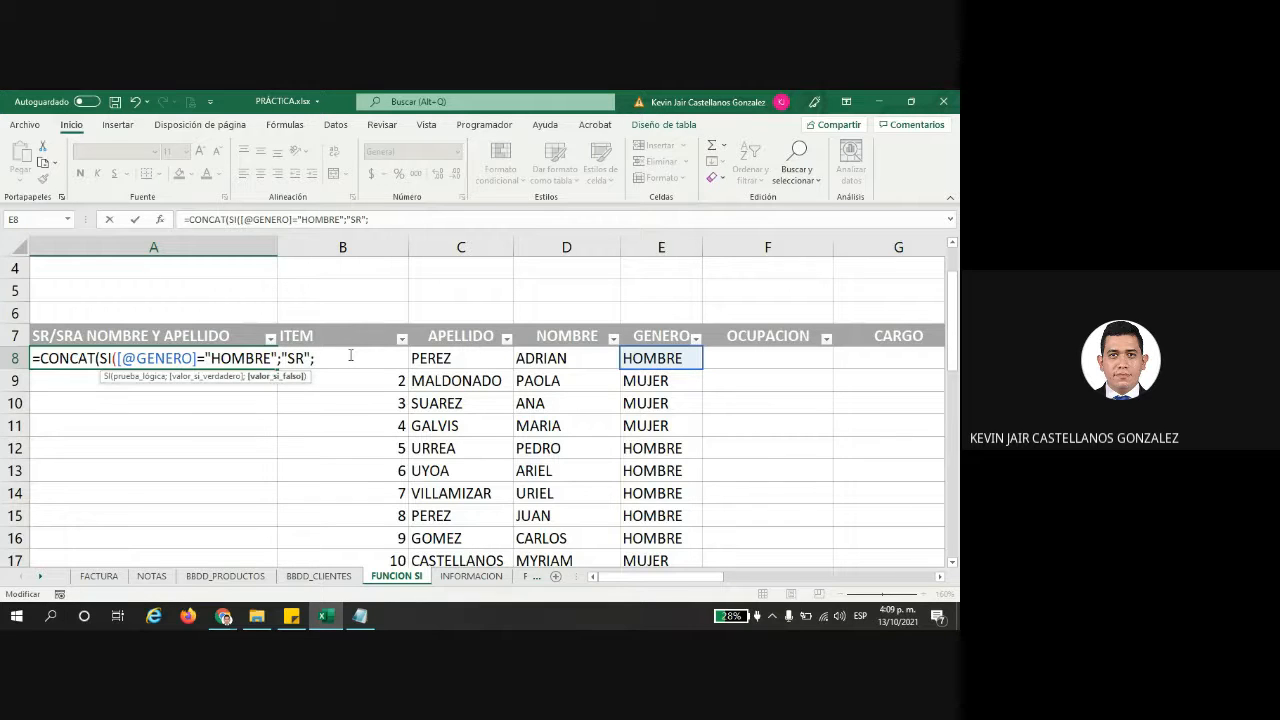
type("\"SRA\"")
type(")")
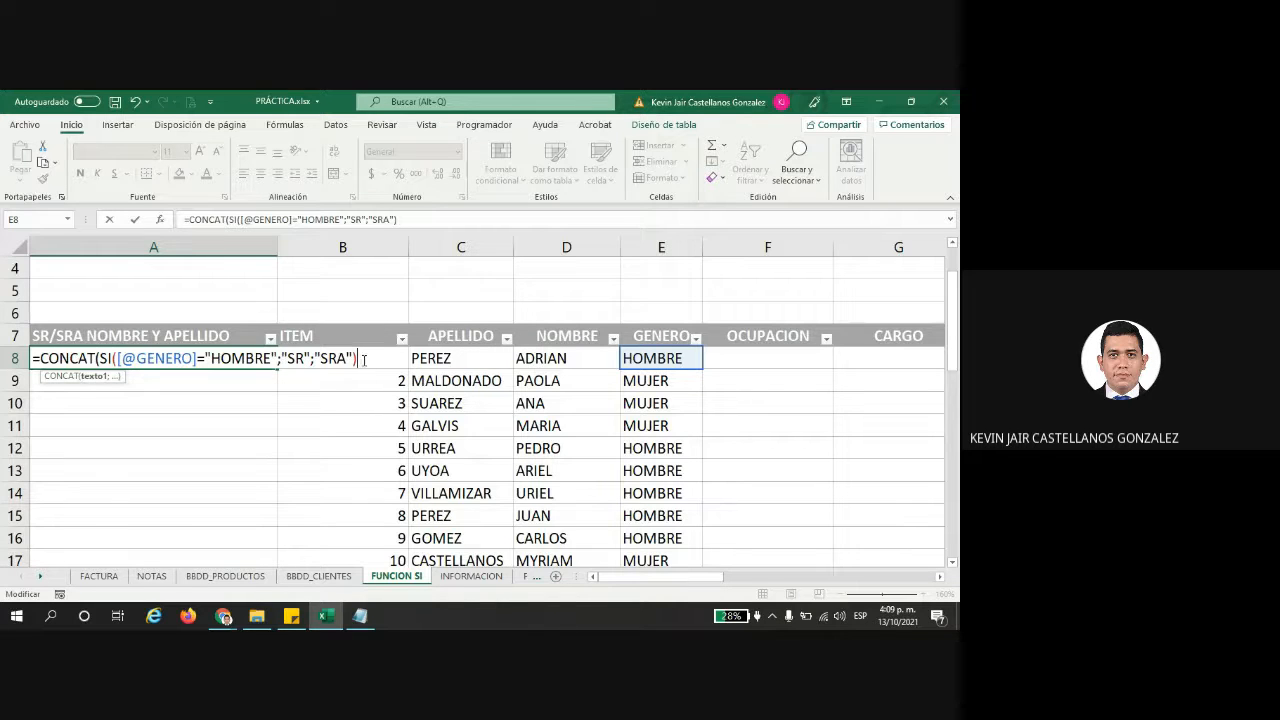
left_click_drag(358, 358, 101, 358)
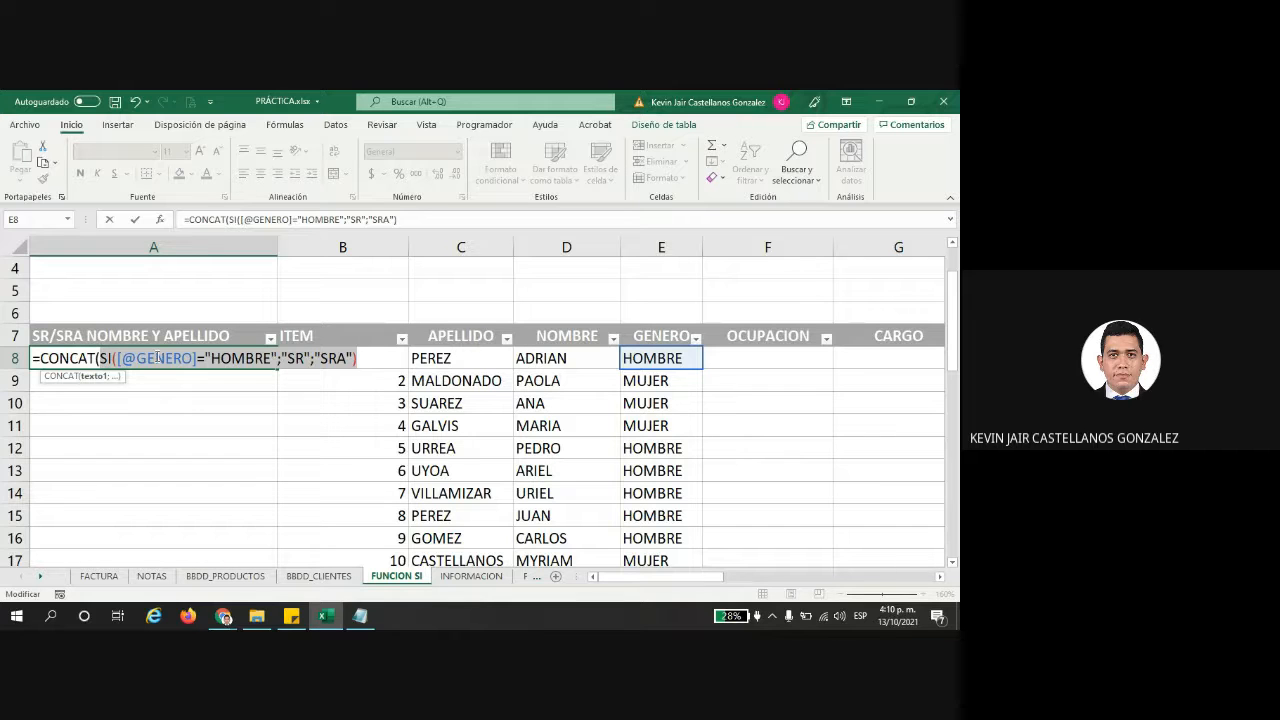
left_click(367, 362)
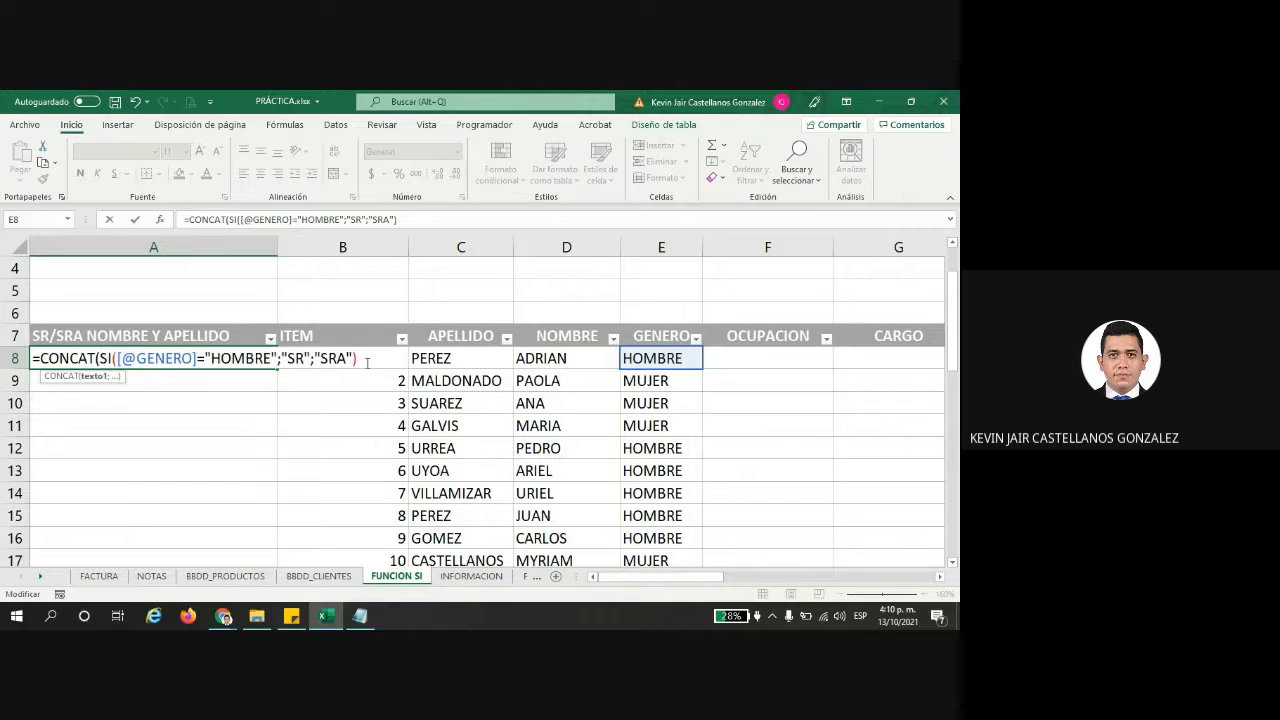
type(";")
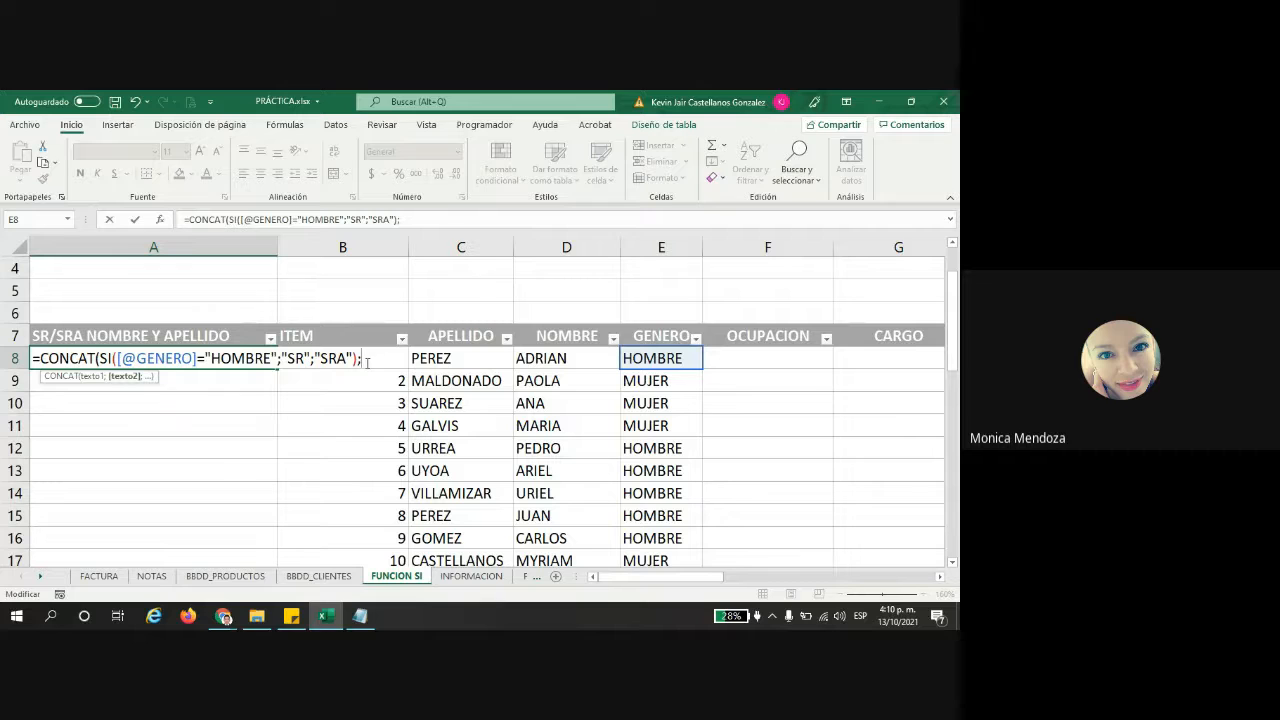
type("\" \"")
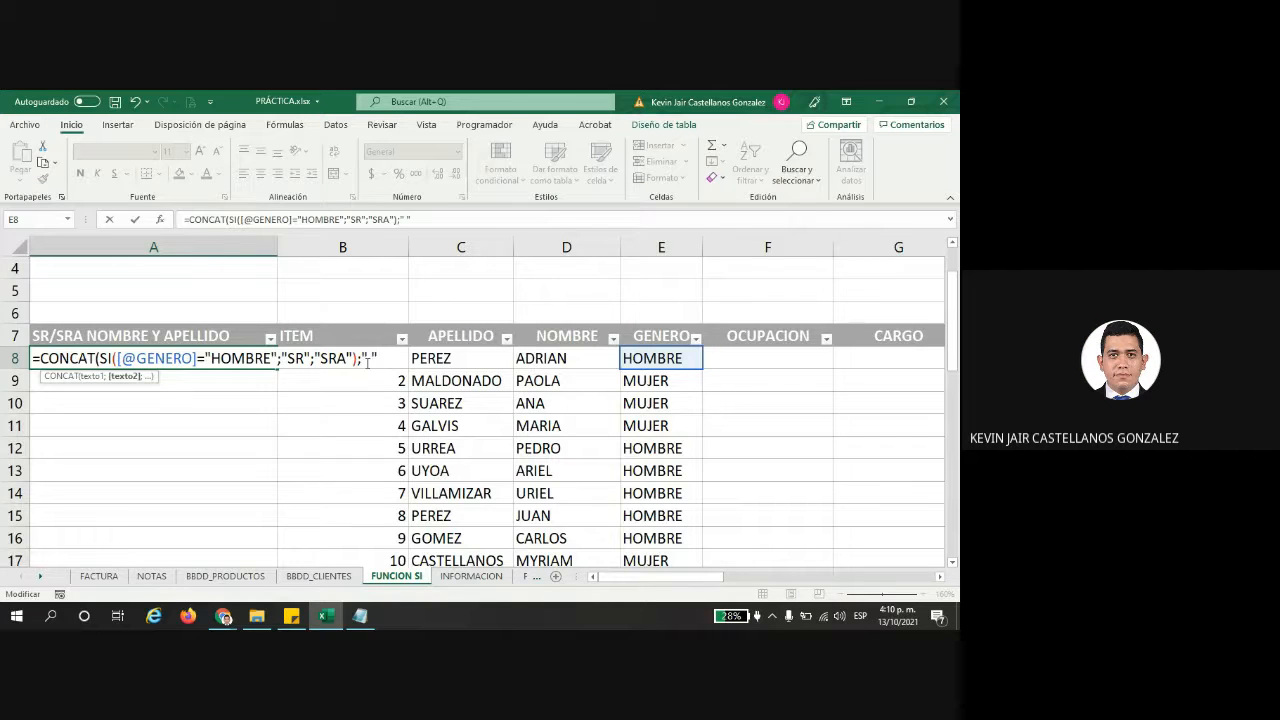
type(";")
left_click(580, 354)
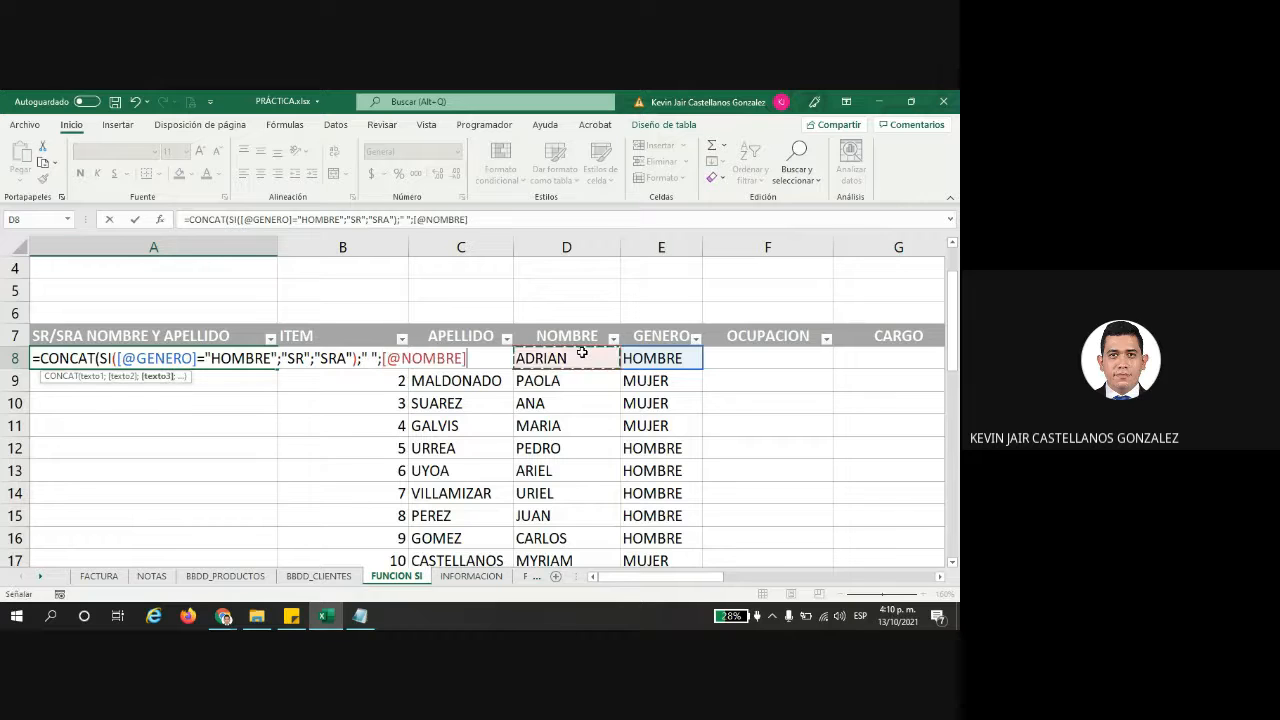
type(";\" \"")
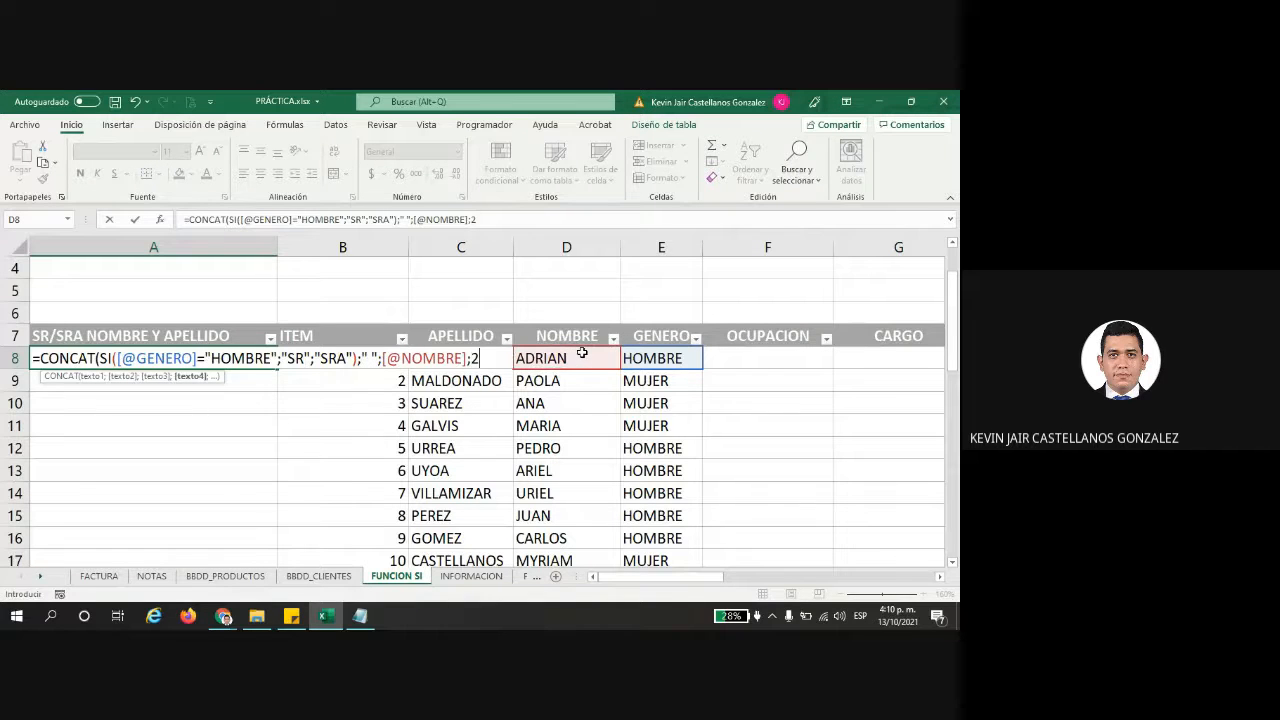
type(";")
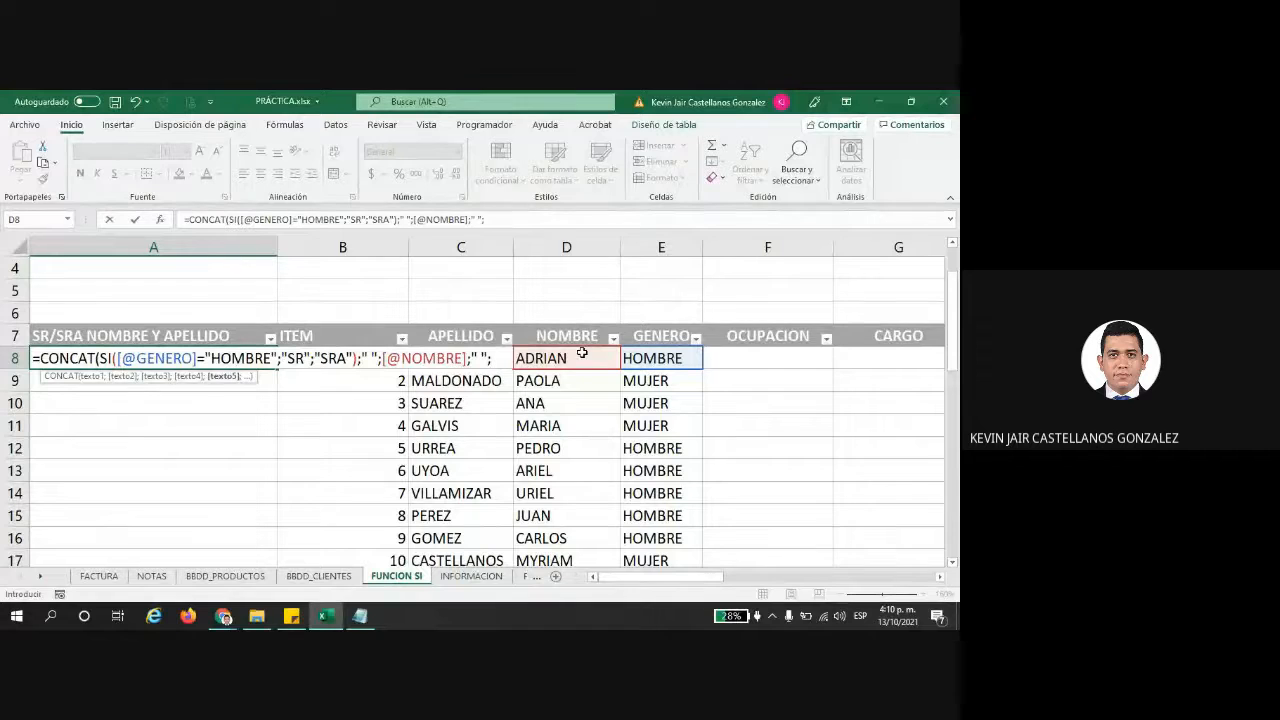
left_click(581, 354)
key("Left")
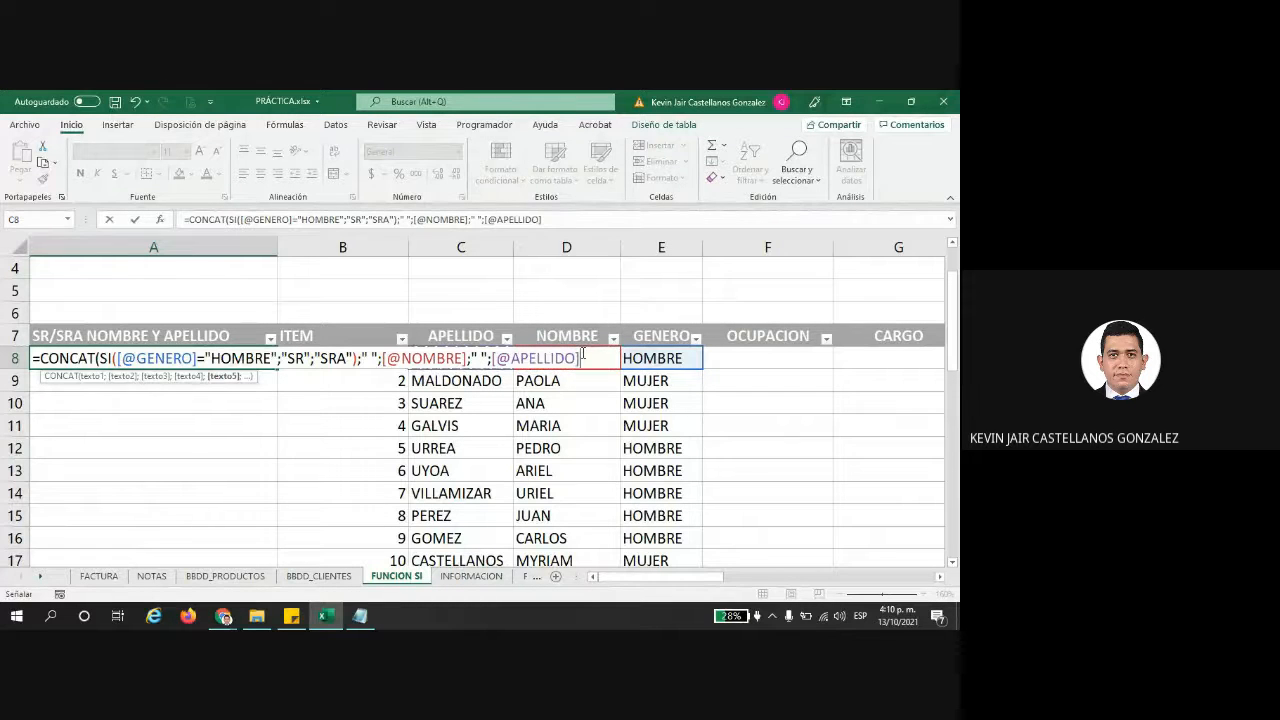
left_click(594, 364)
type(")")
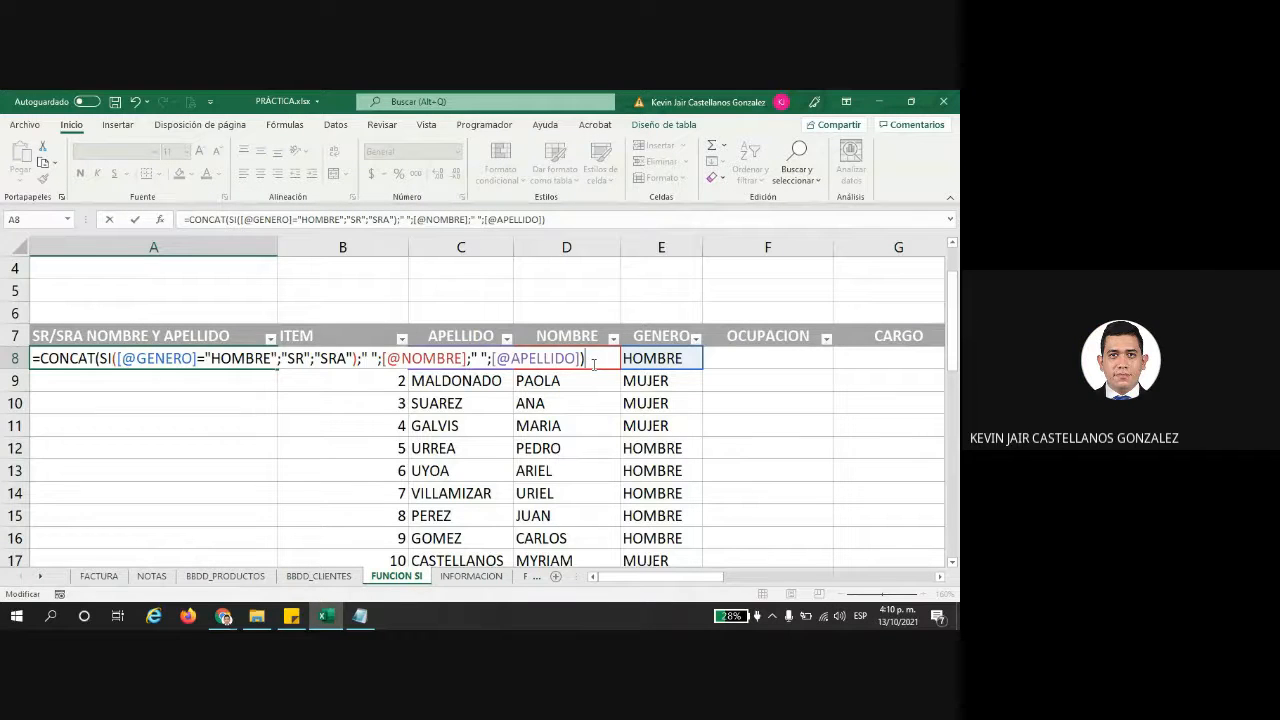
key("Return")
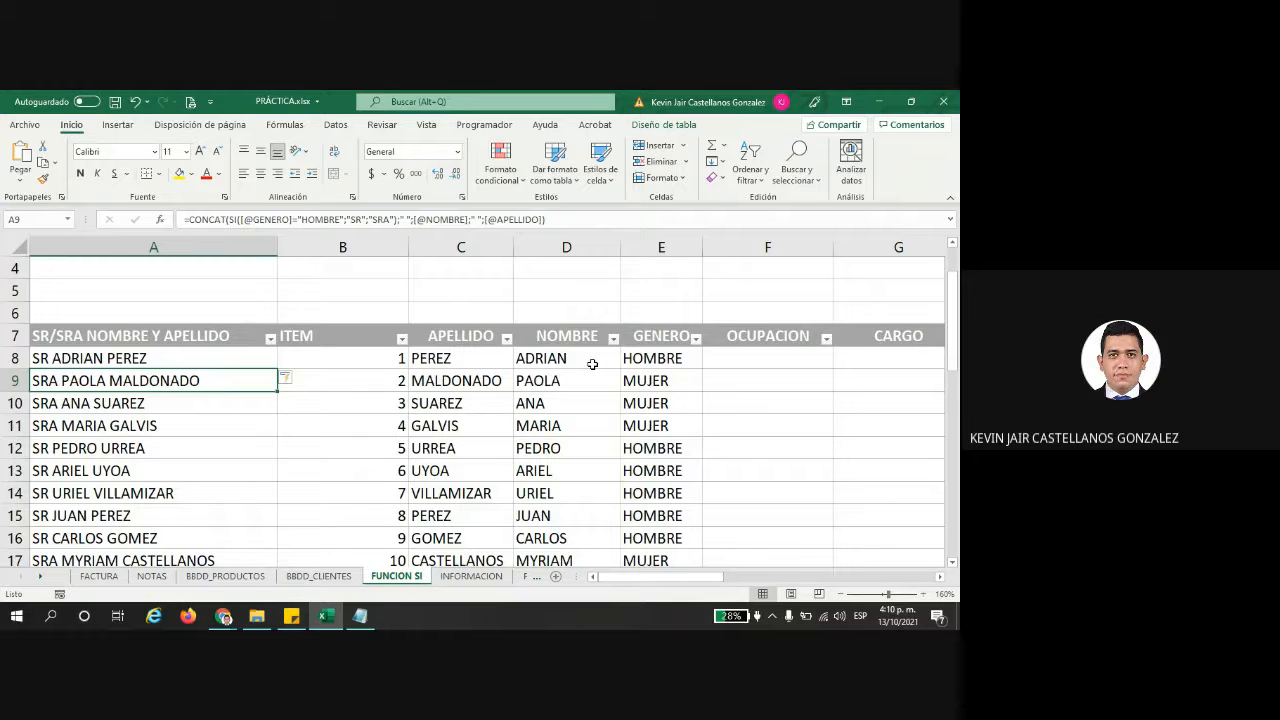
double_click(122, 358)
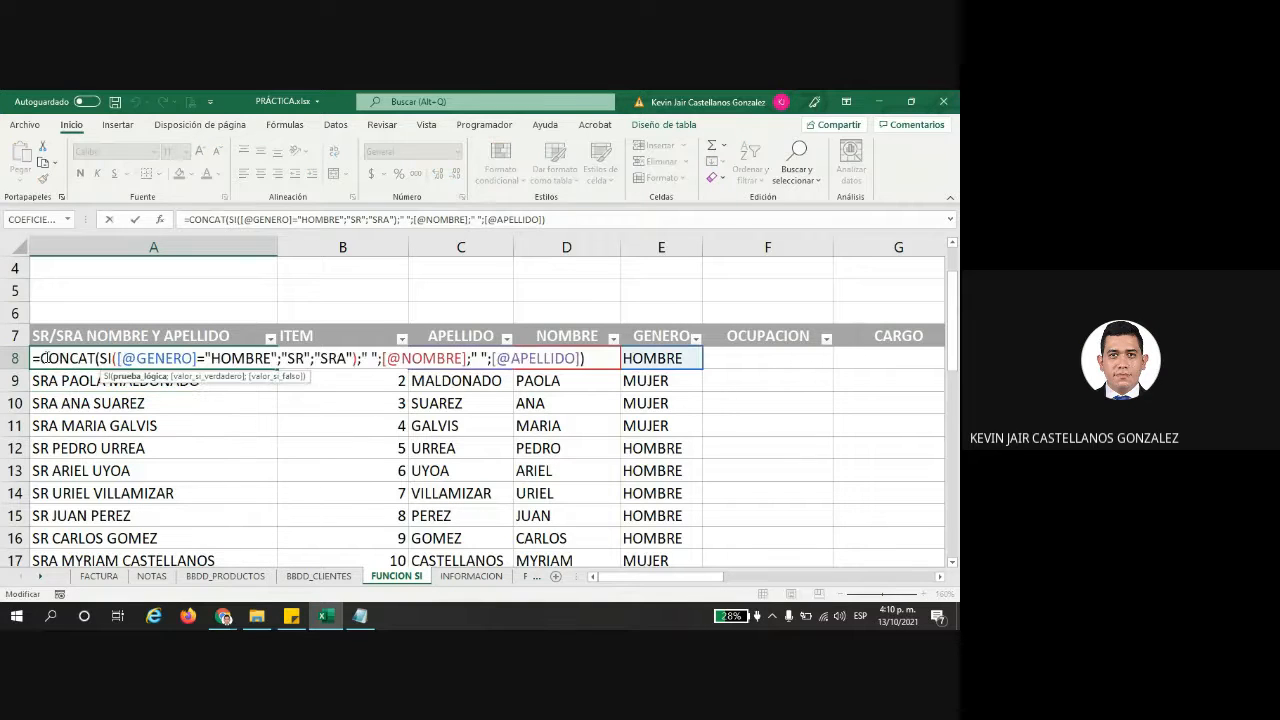
left_click_drag(45, 358, 95, 364)
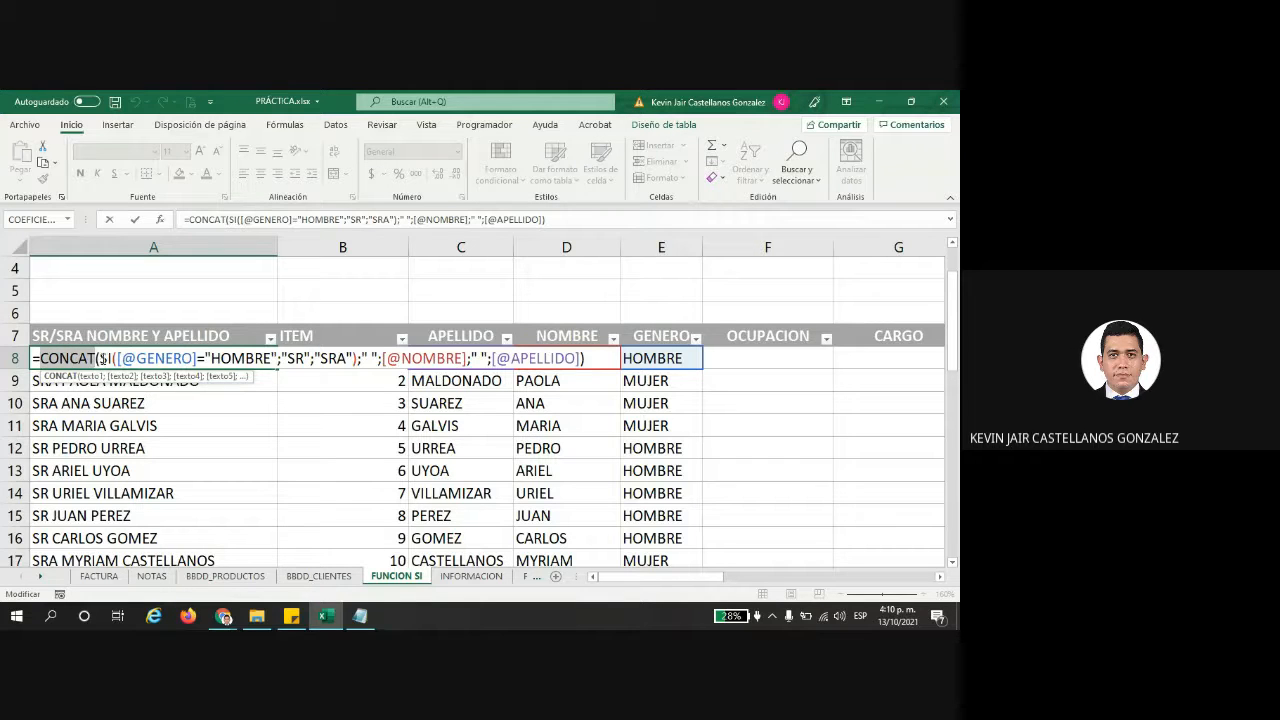
left_click_drag(115, 360, 479, 358)
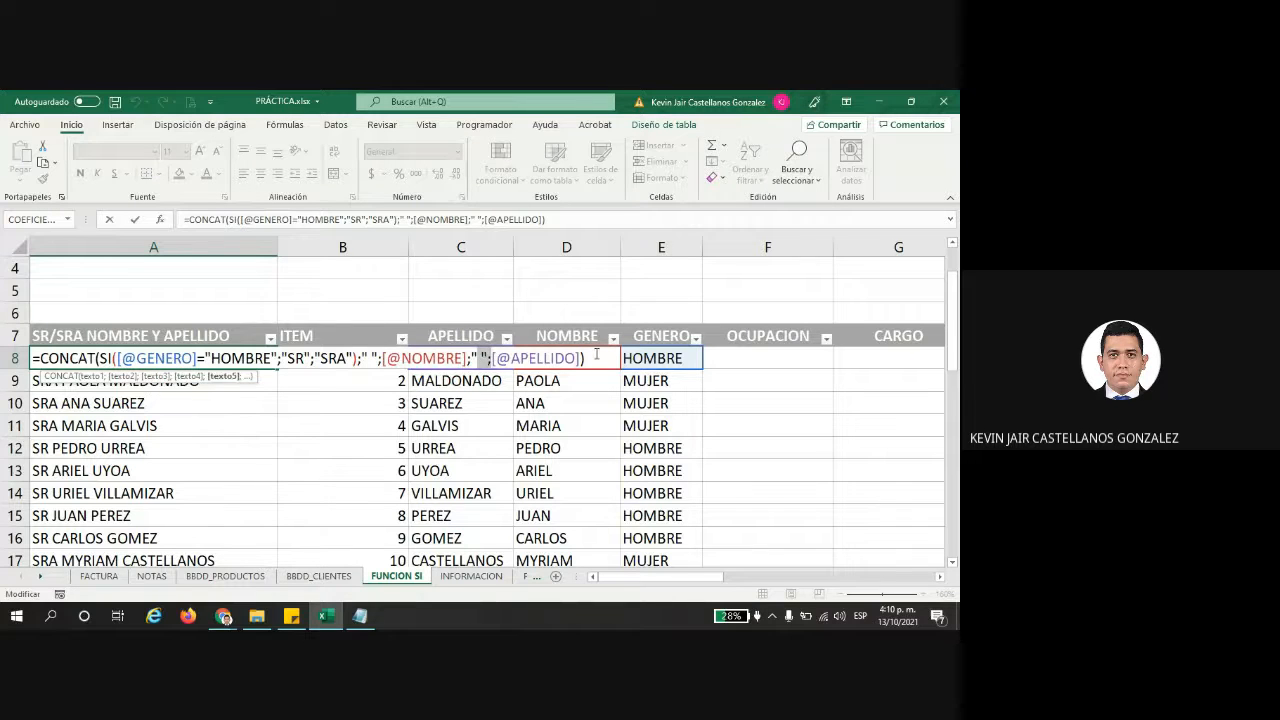
key("Return")
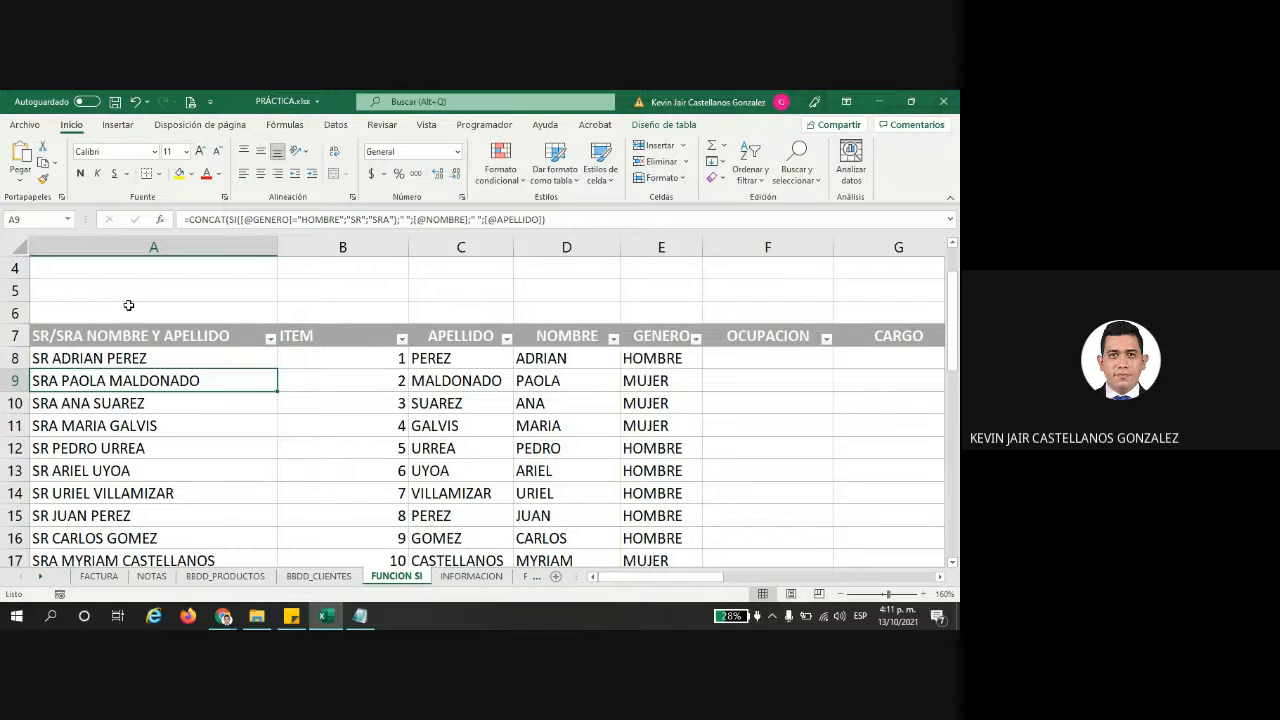
- Check the generated titles and full names down the SR/SRA NOMBRE Y APELLIDO column to row 18
scroll(128, 350, "down", 1)
left_click(103, 492)
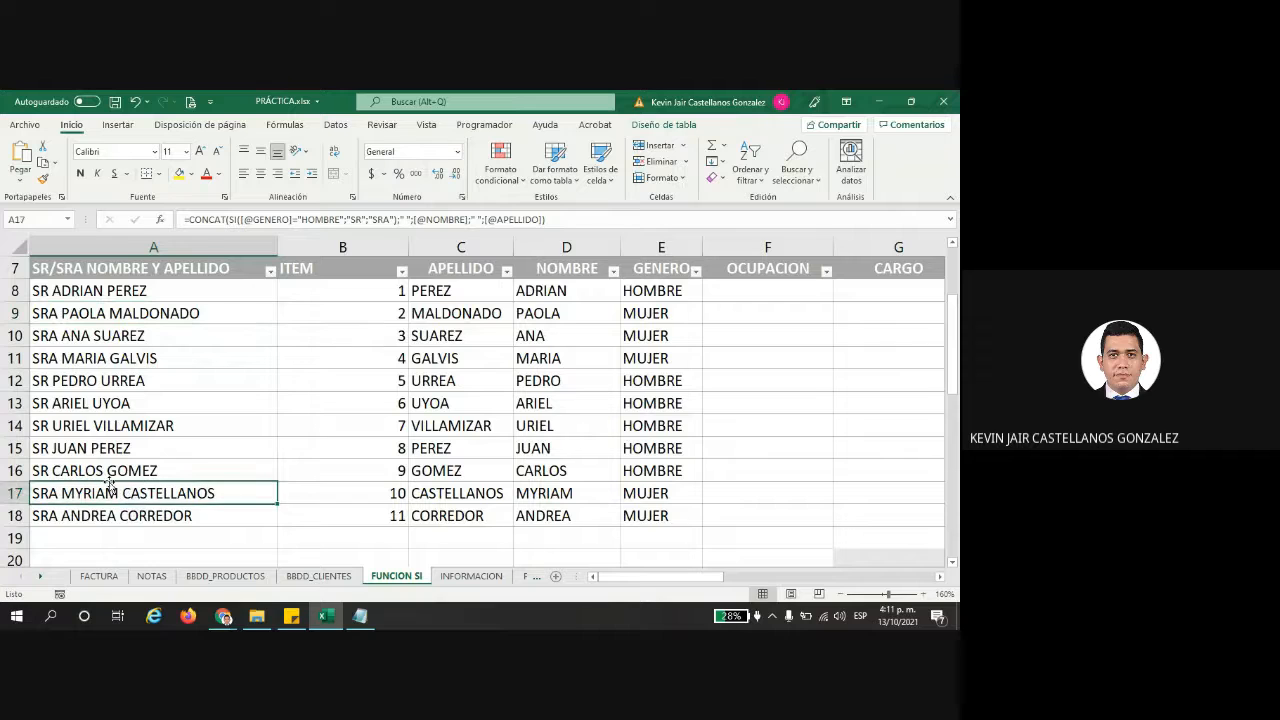
left_click(98, 450)
left_click(95, 428)
left_click(106, 405)
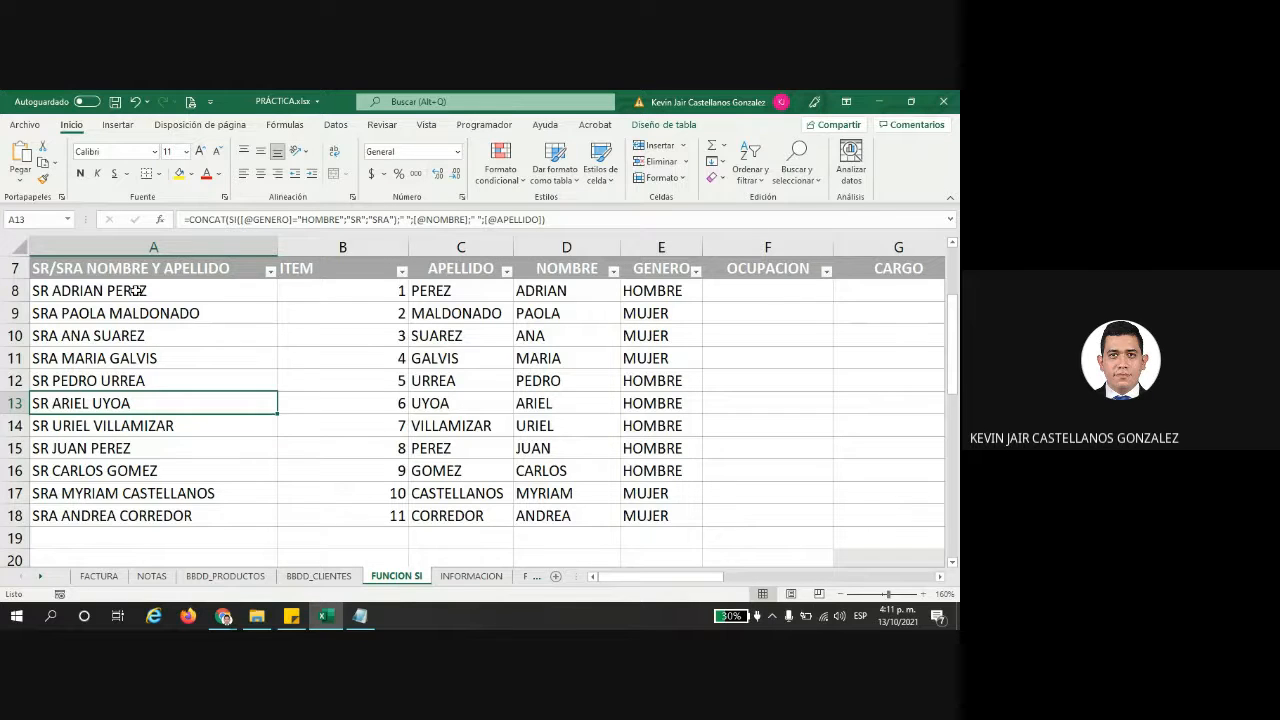
- Clear rows 8 to 18 of the SR/SRA NOMBRE Y APELLIDO and AUX TRANSP columns
left_click_drag(136, 291, 130, 520)
key("Delete")
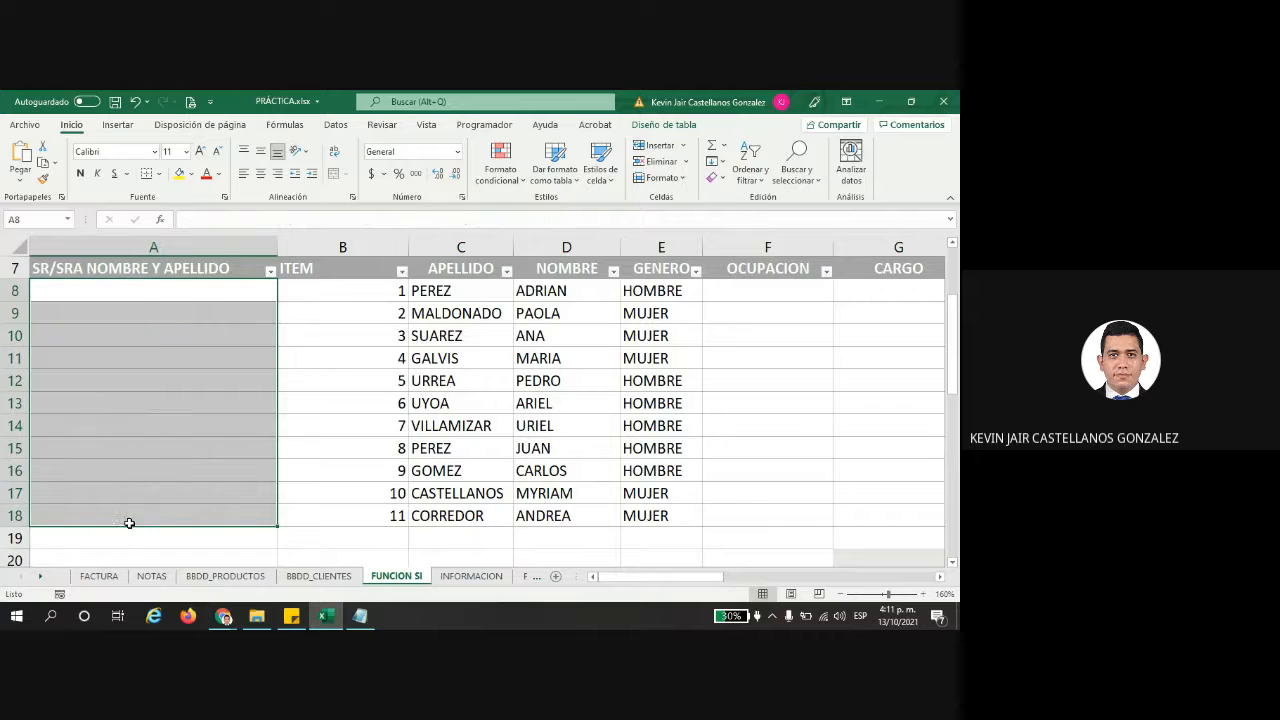
left_click_drag(615, 580, 808, 581)
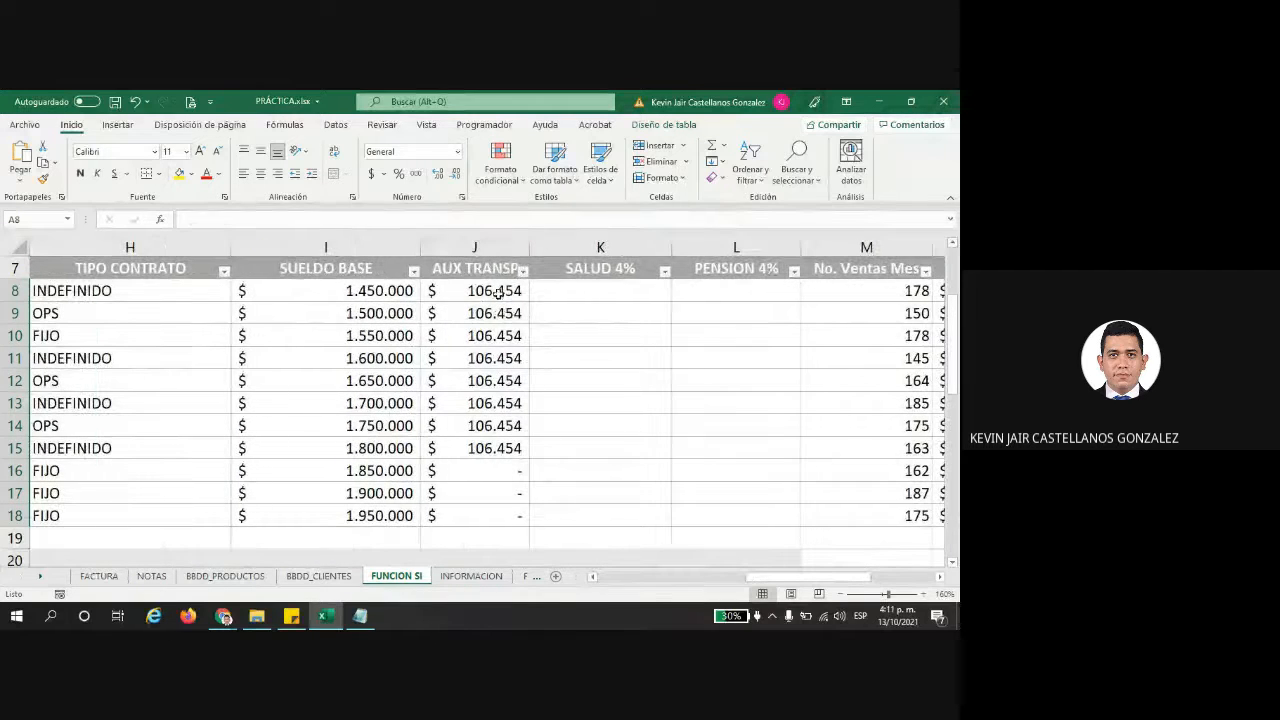
left_click_drag(498, 292, 503, 509)
key("Delete")
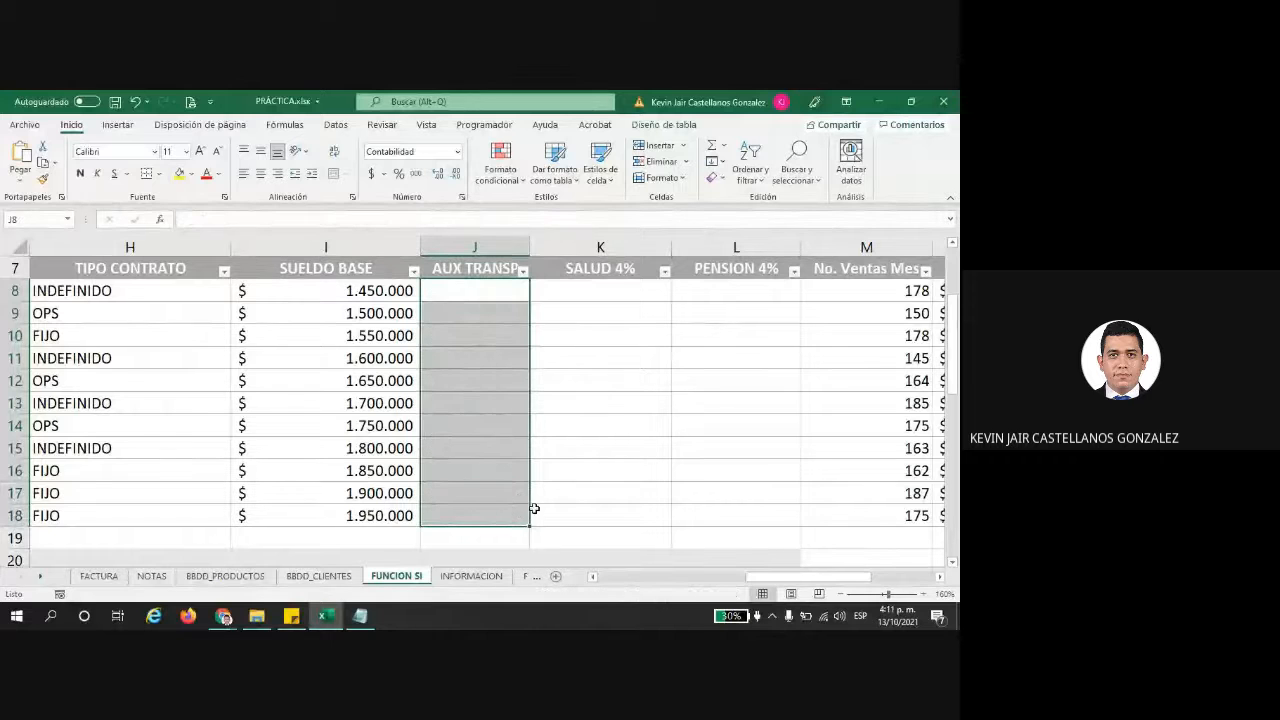
- Clear the commission formulas in the COMISÓN column, rows 8 to 18
left_click_drag(759, 580, 802, 580)
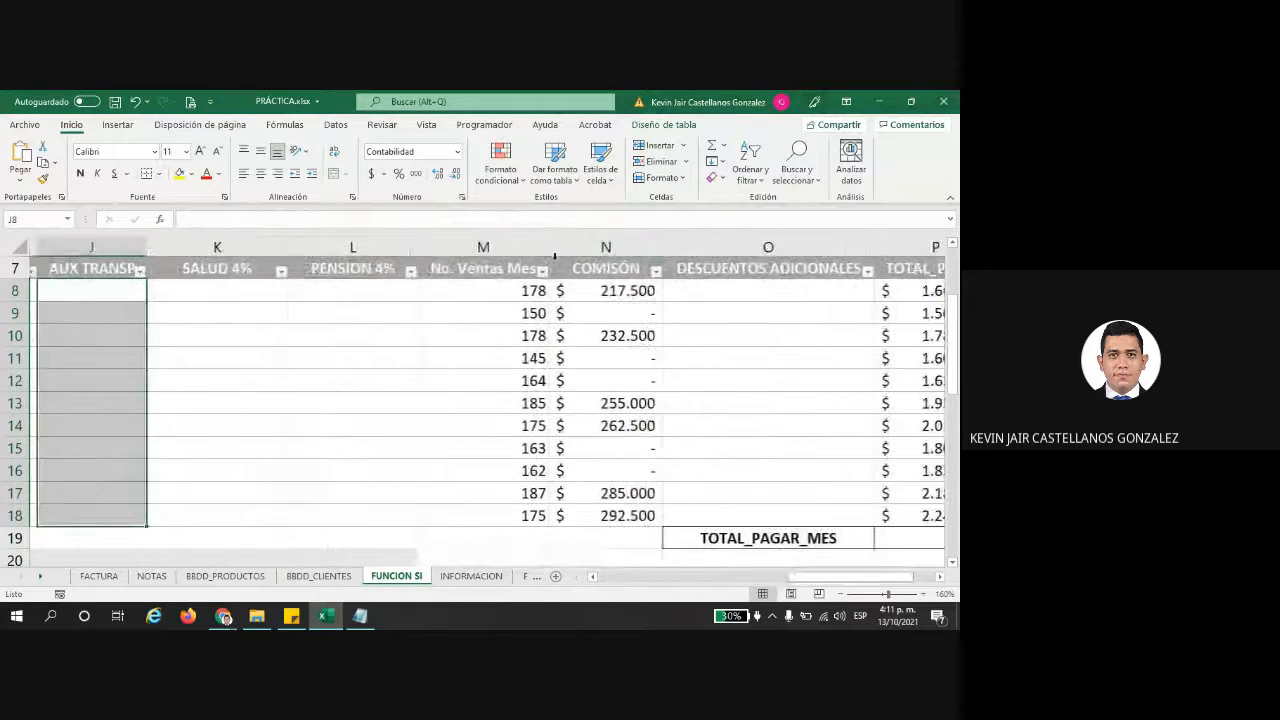
left_click_drag(600, 292, 600, 514)
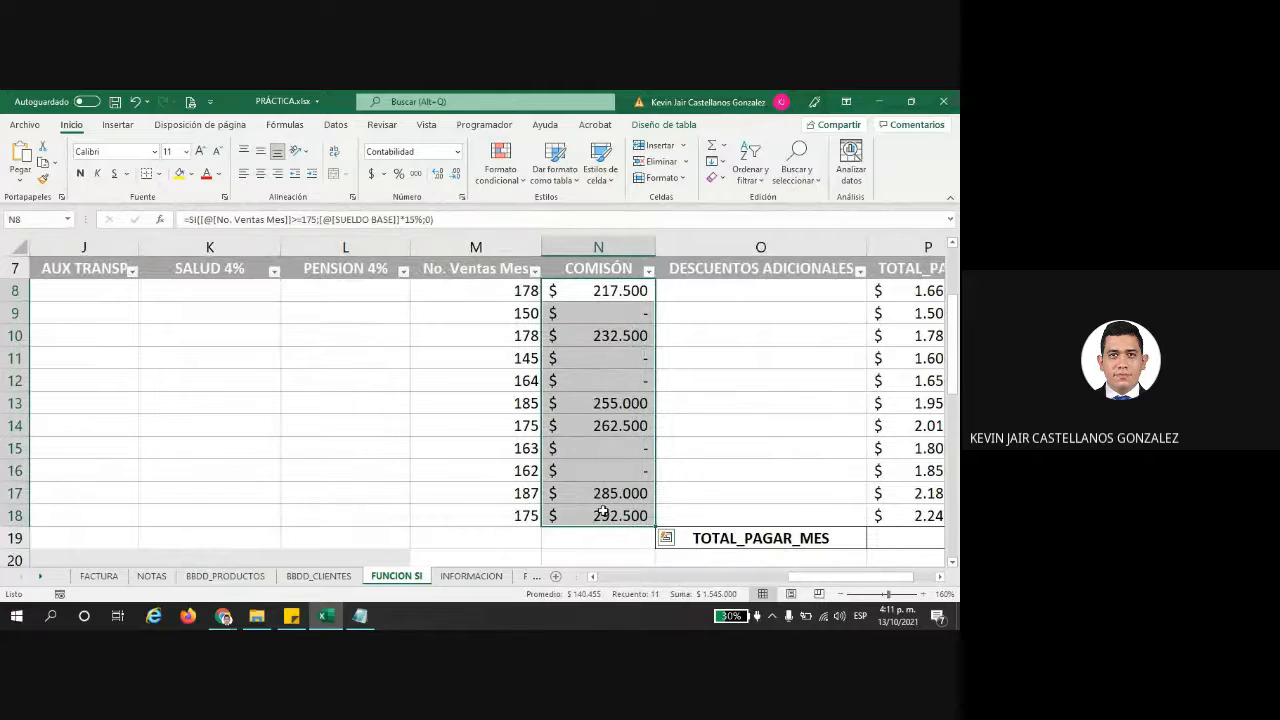
key("Delete")
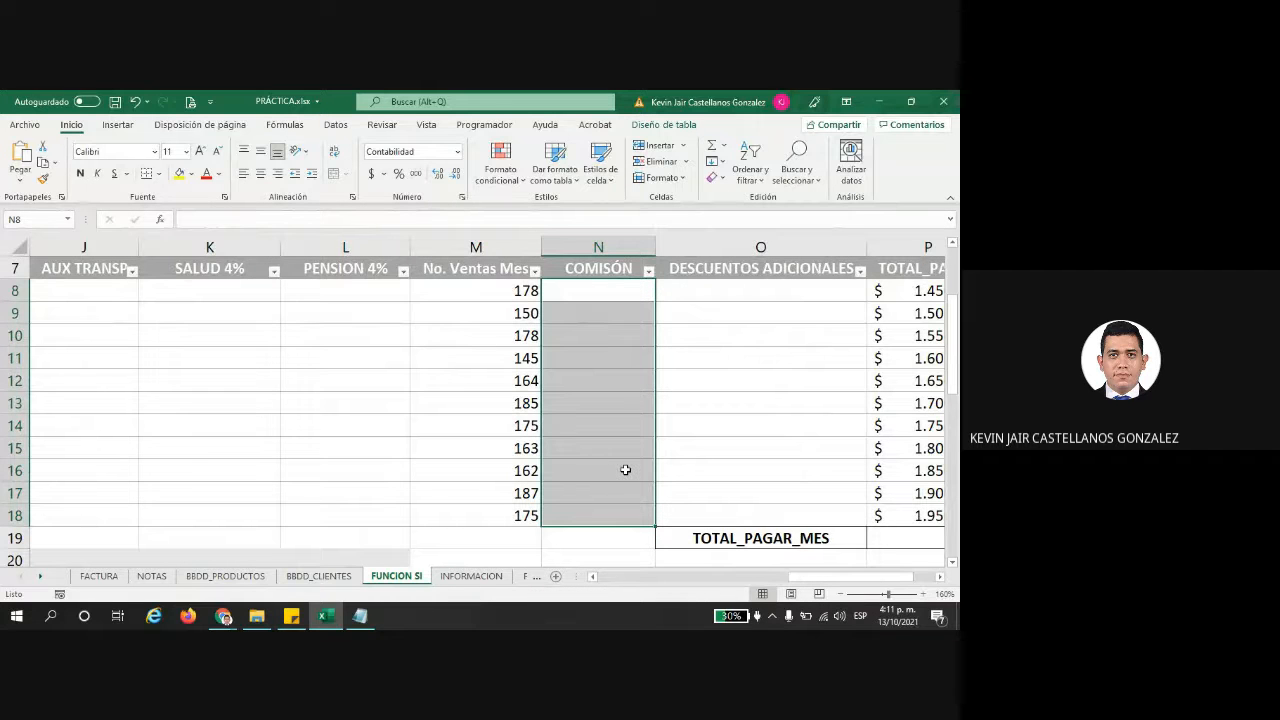
left_click(675, 430)
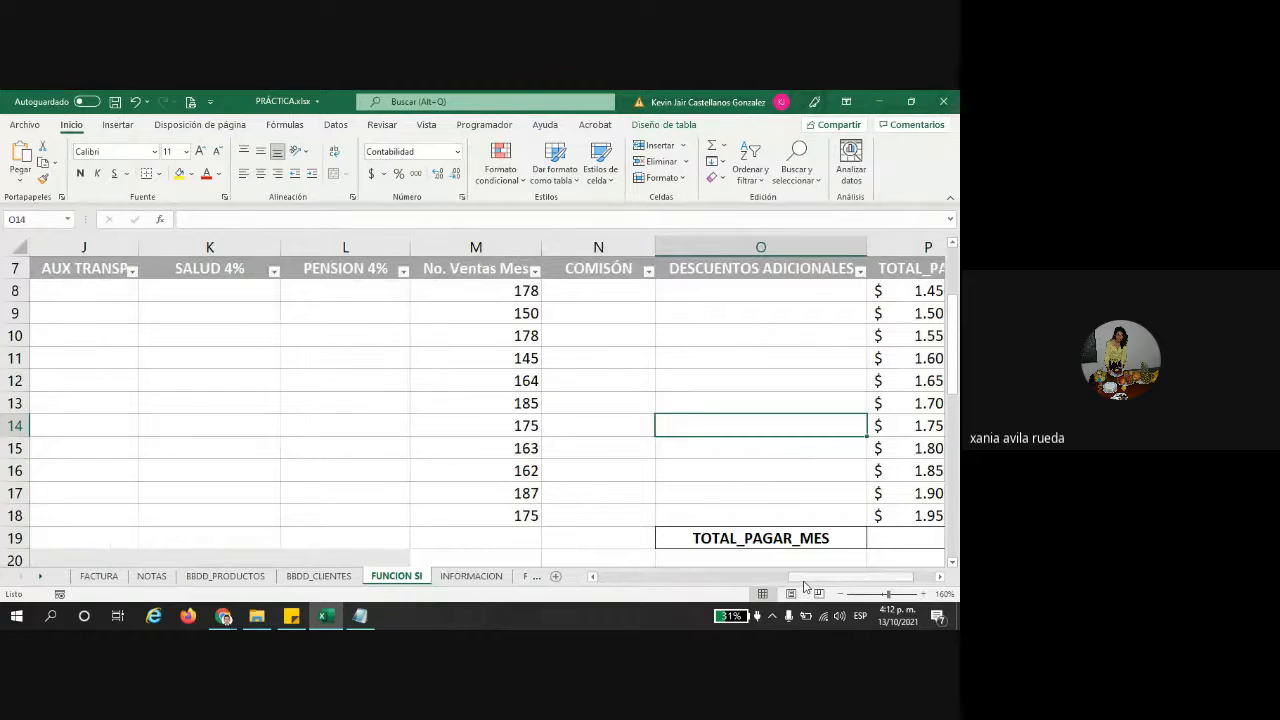
- Undo the clearing of the name, AUX TRANSP and COMISÓN columns and select A8
left_click_drag(806, 588, 611, 595)
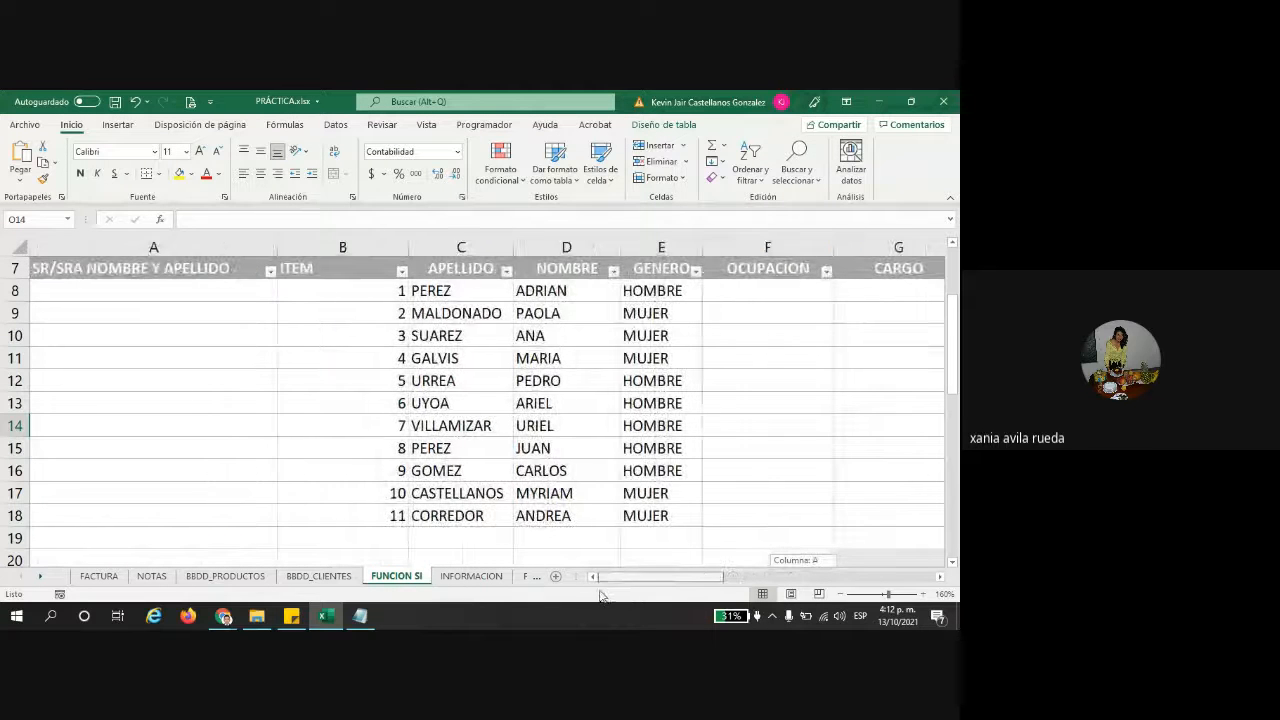
left_click_drag(94, 297, 129, 512)
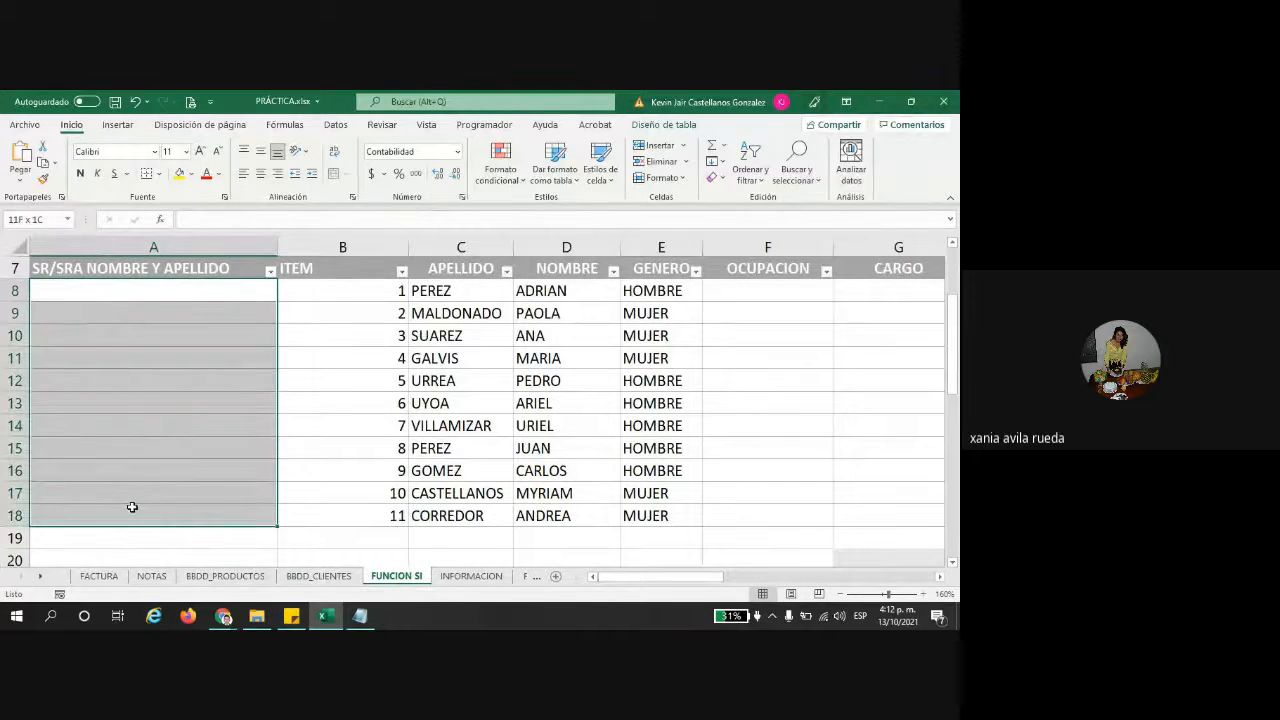
left_click(215, 295)
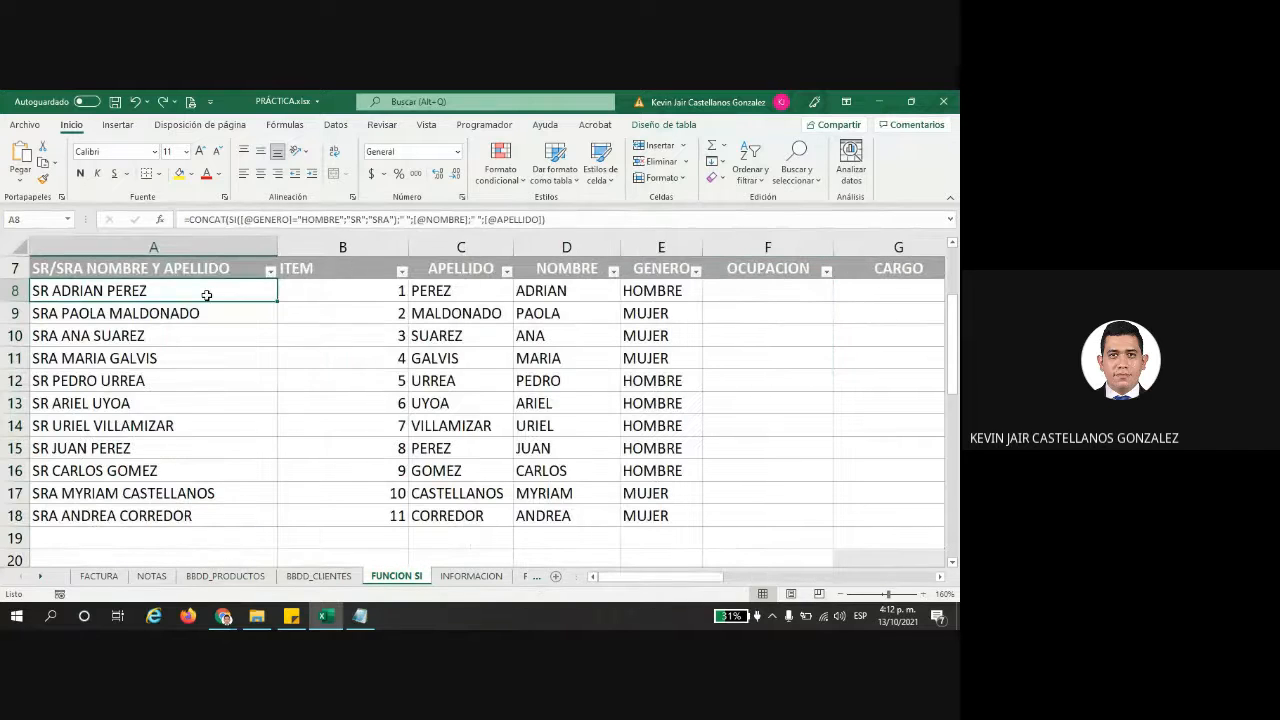
- Examine the A8 formula part by part: the nested SI, the space separators and the NOMBRE and APELLIDO references
double_click(206, 295)
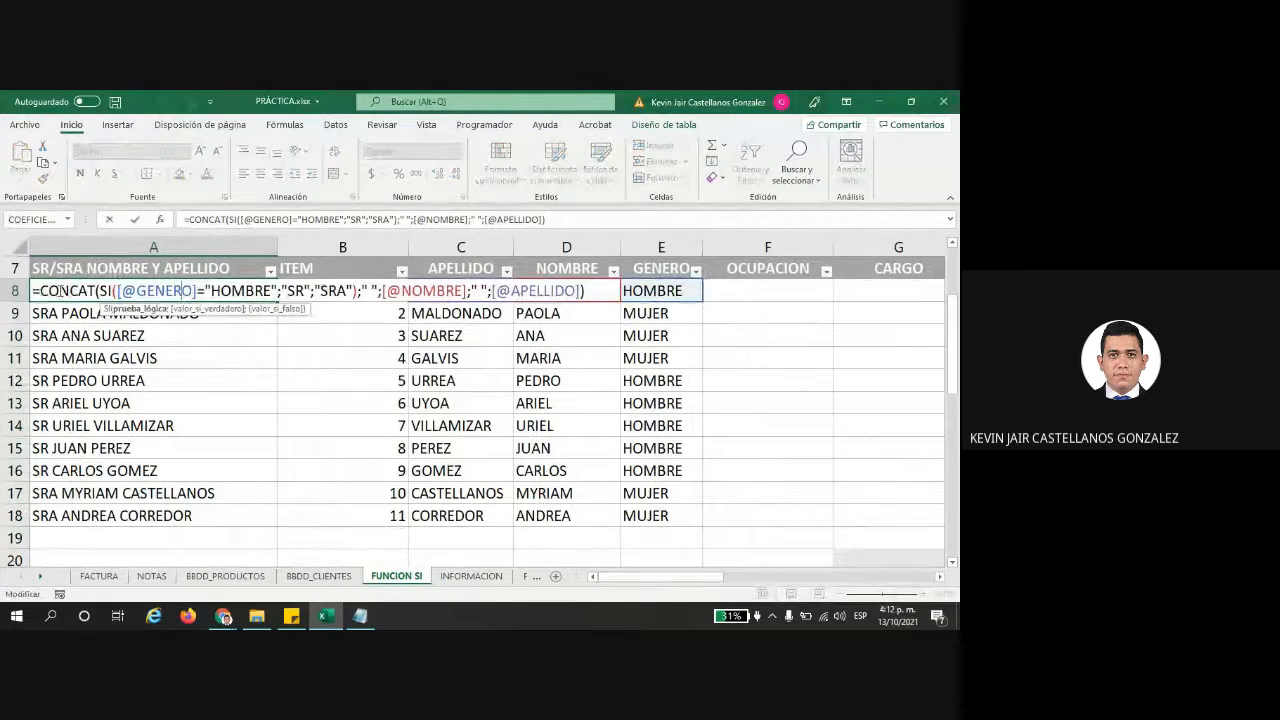
left_click_drag(40, 290, 354, 290)
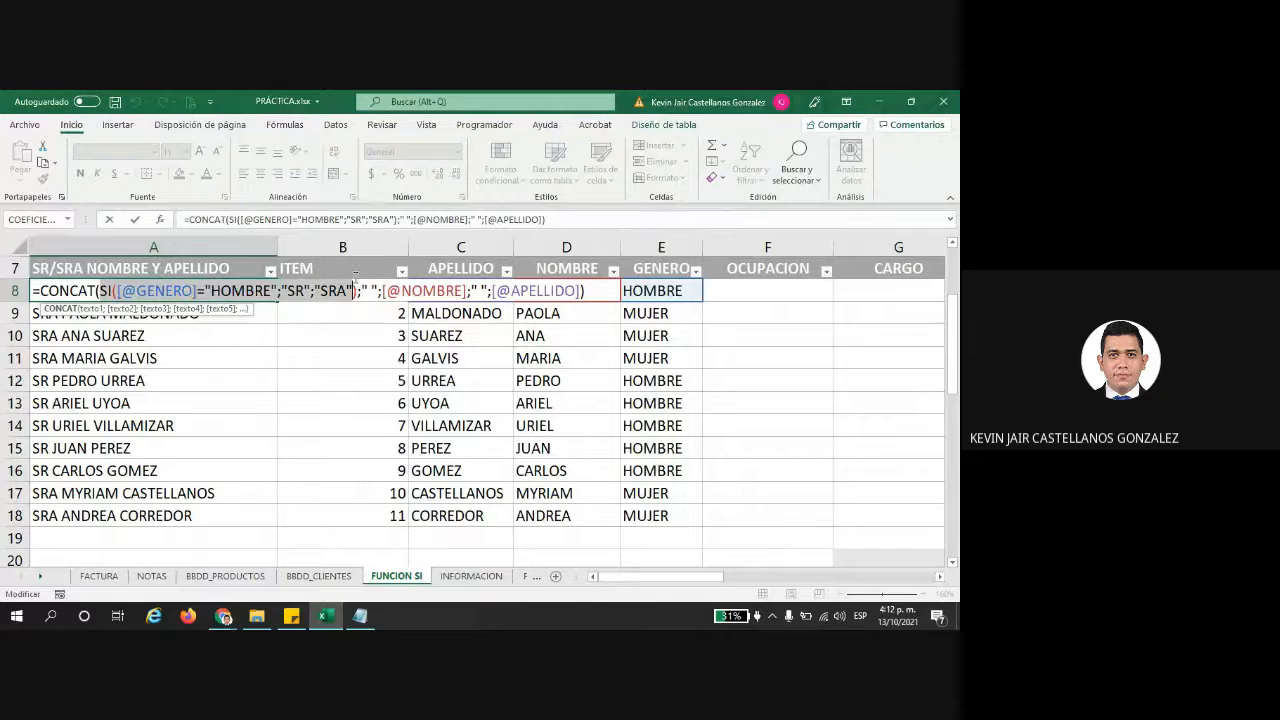
left_click(290, 290)
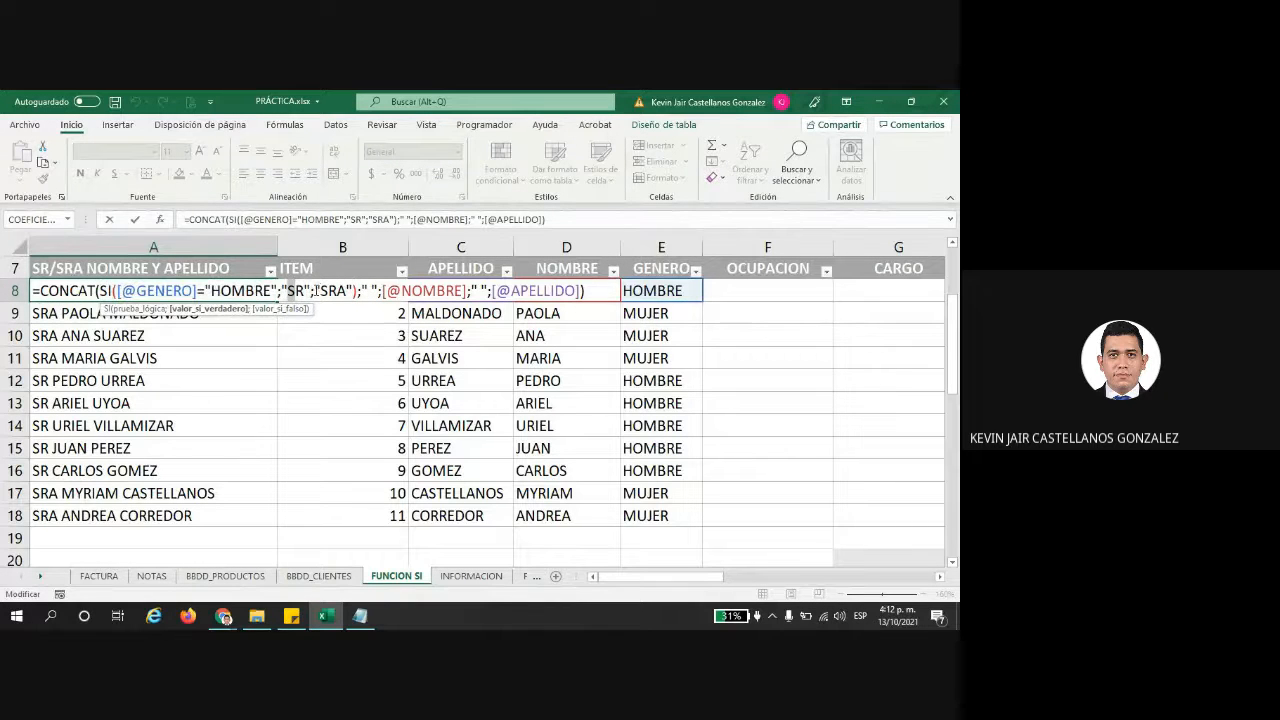
left_click_drag(322, 290, 101, 288)
left_click(358, 290)
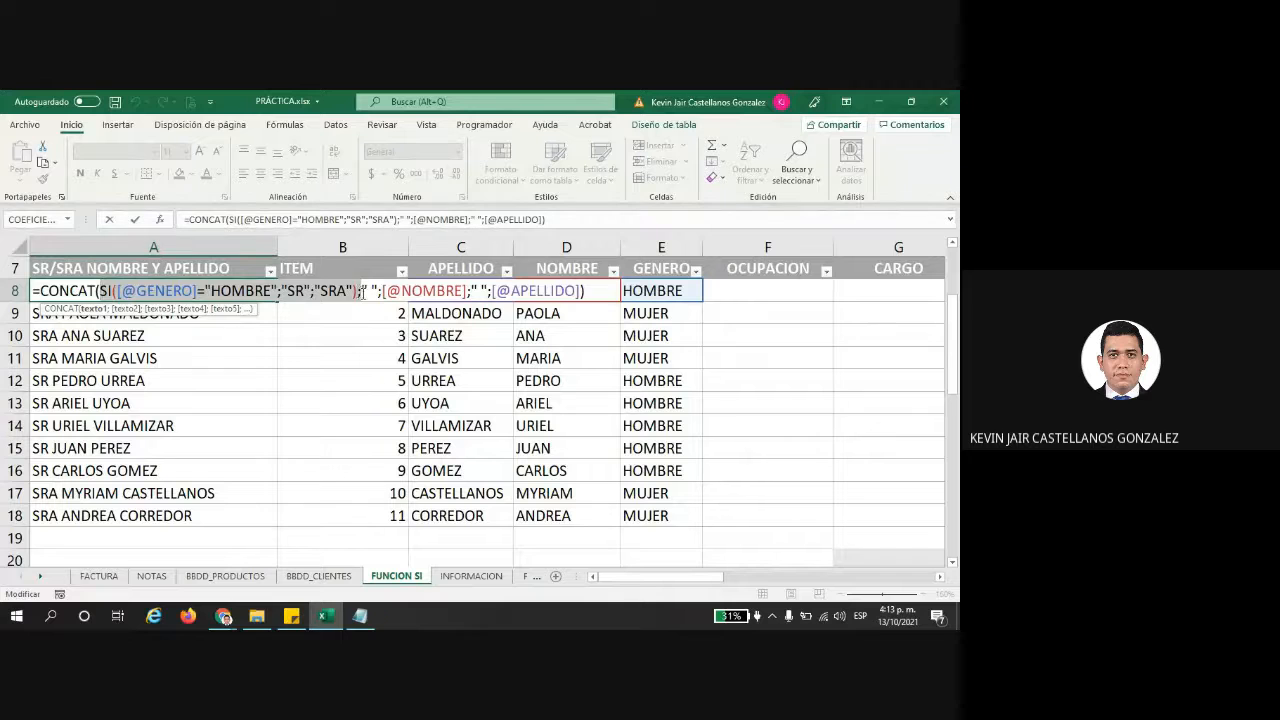
left_click_drag(383, 290, 470, 290)
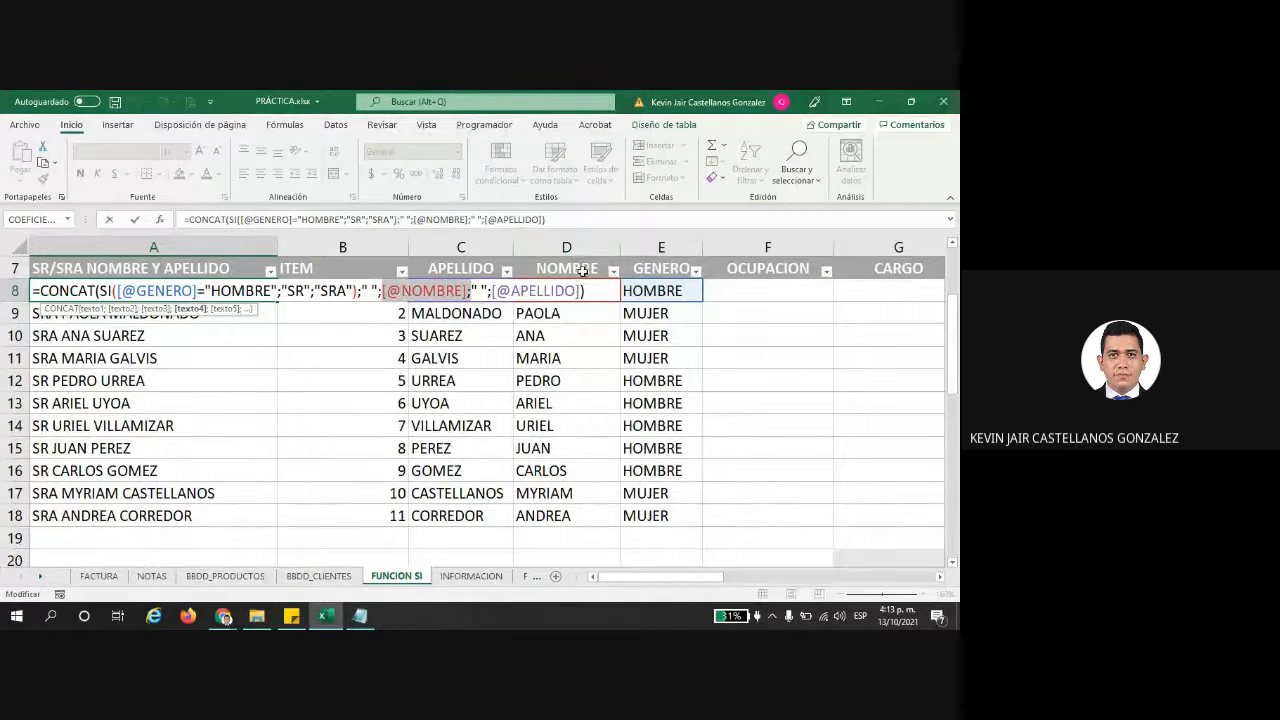
left_click_drag(471, 290, 481, 290)
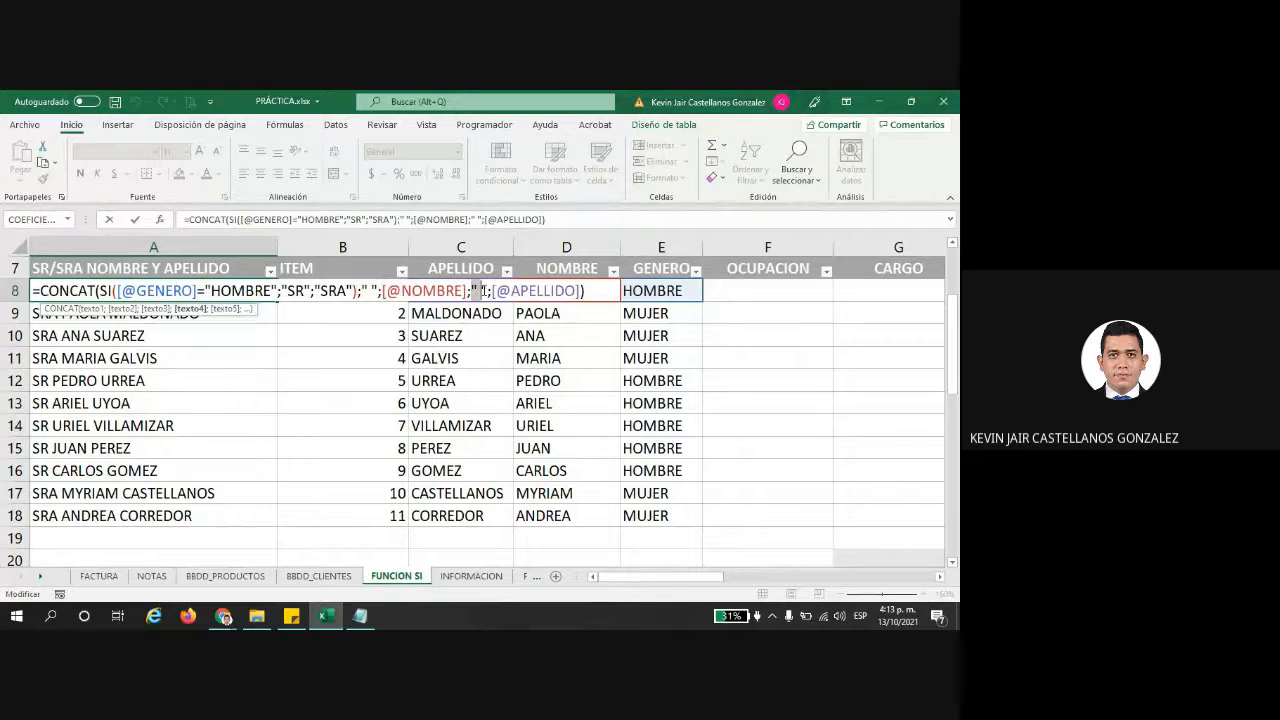
left_click(601, 291)
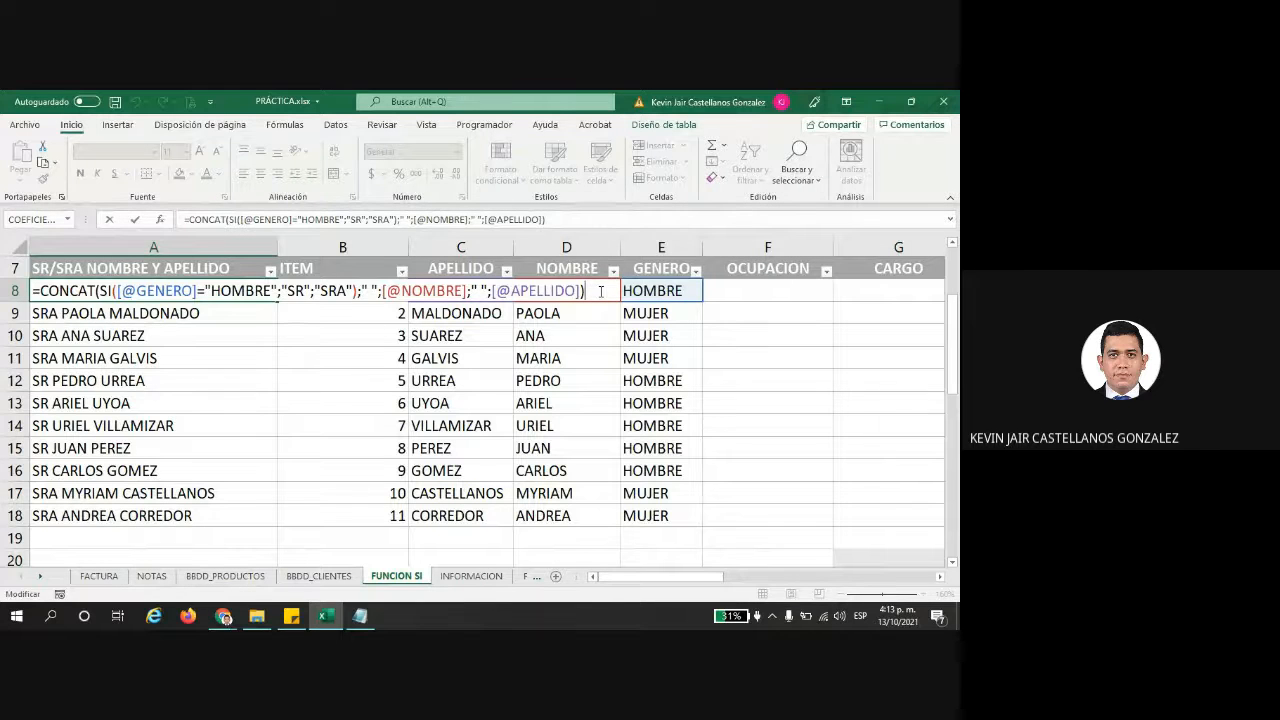
key("Return")
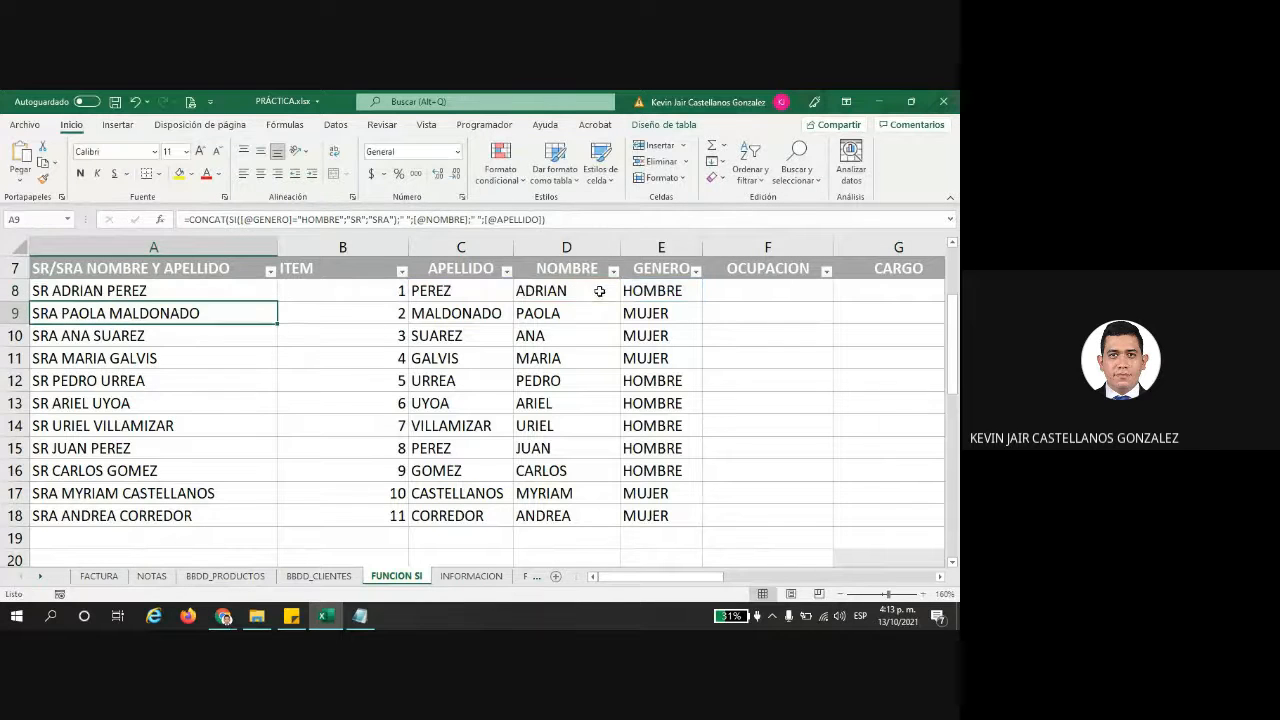
- Clear the full-name formulas from A8:A18 in the SR/SRA NOMBRE Y APELLIDO column
left_click(33, 290)
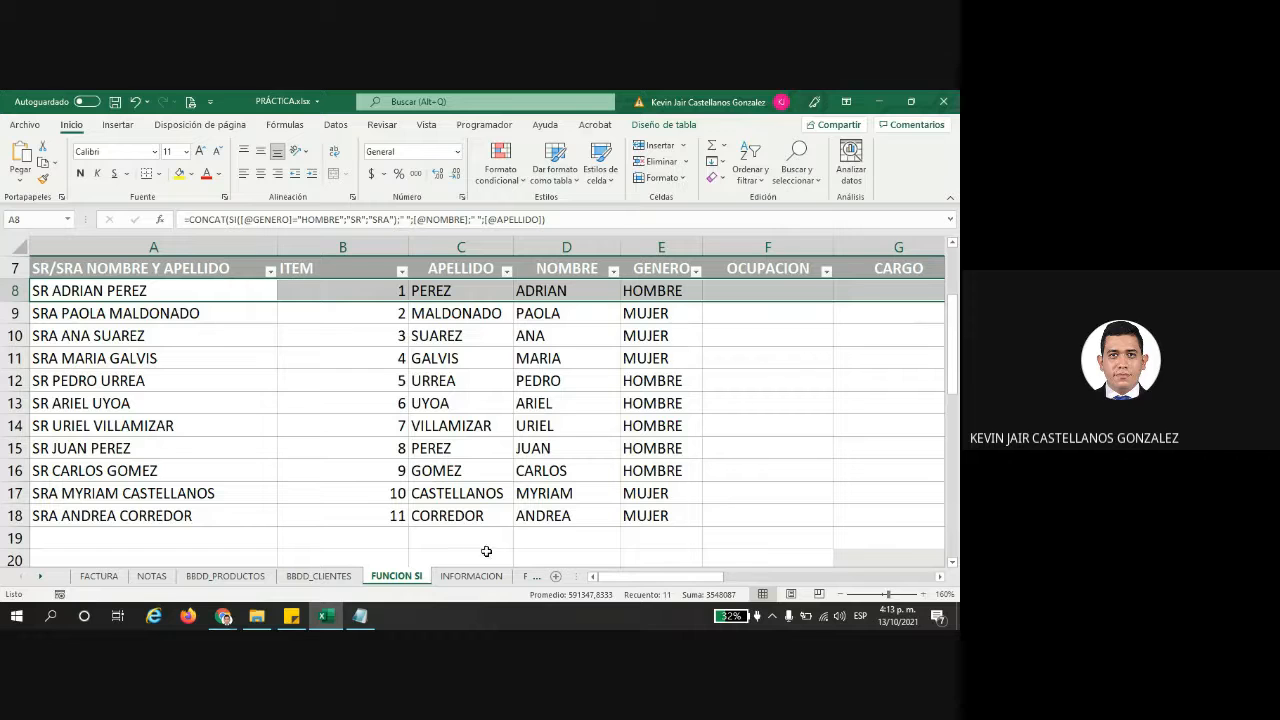
left_click_drag(620, 578, 334, 451)
left_click_drag(139, 291, 143, 520)
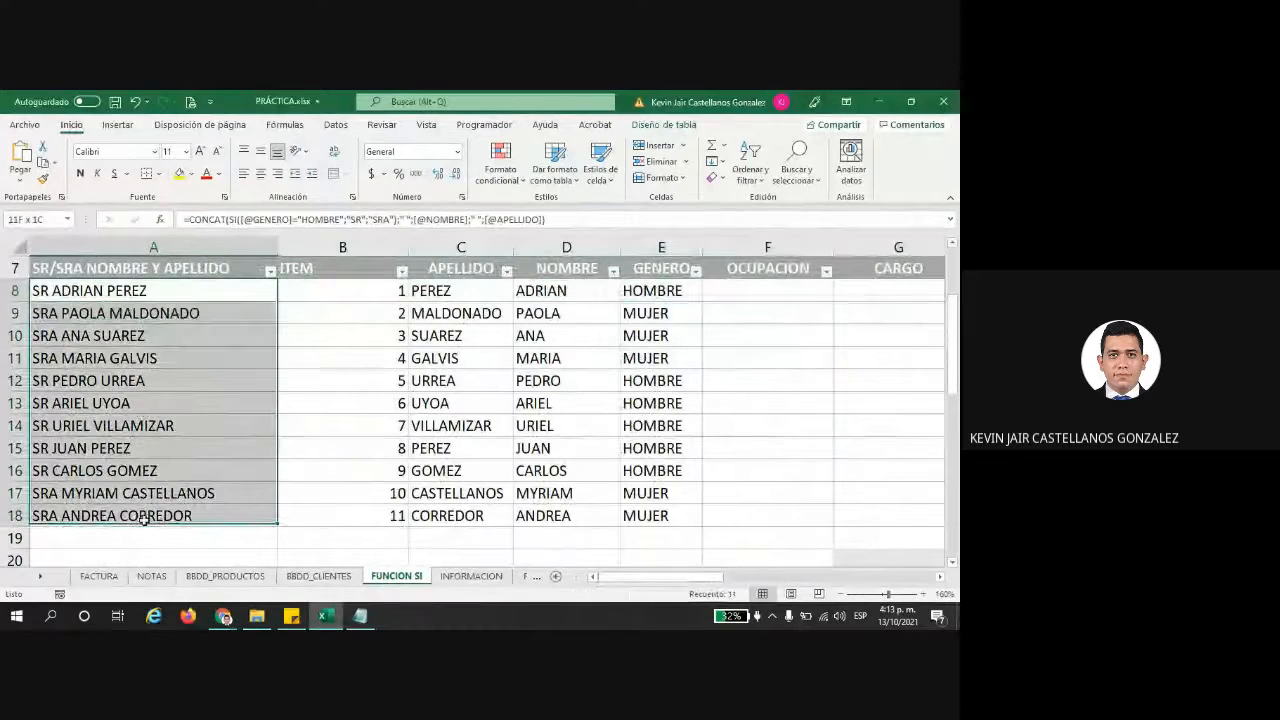
key("Delete")
- Clear the transport allowance entries from J8:J18 in the AUX TRANSP column
left_click_drag(612, 578, 764, 572)
left_click_drag(490, 291, 514, 517)
key("Delete")
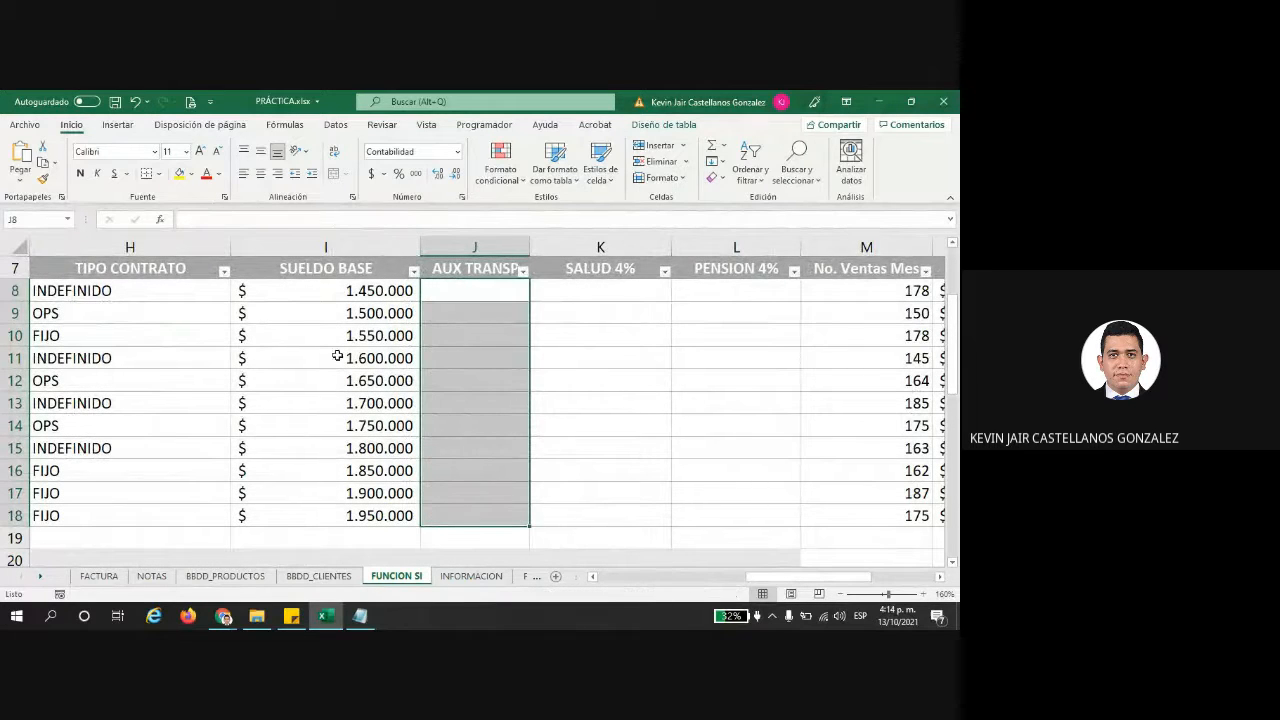
- Clear the base salaries from I8:I18 in the SUELDO BASE column
scroll(540, 360, "down", 5)
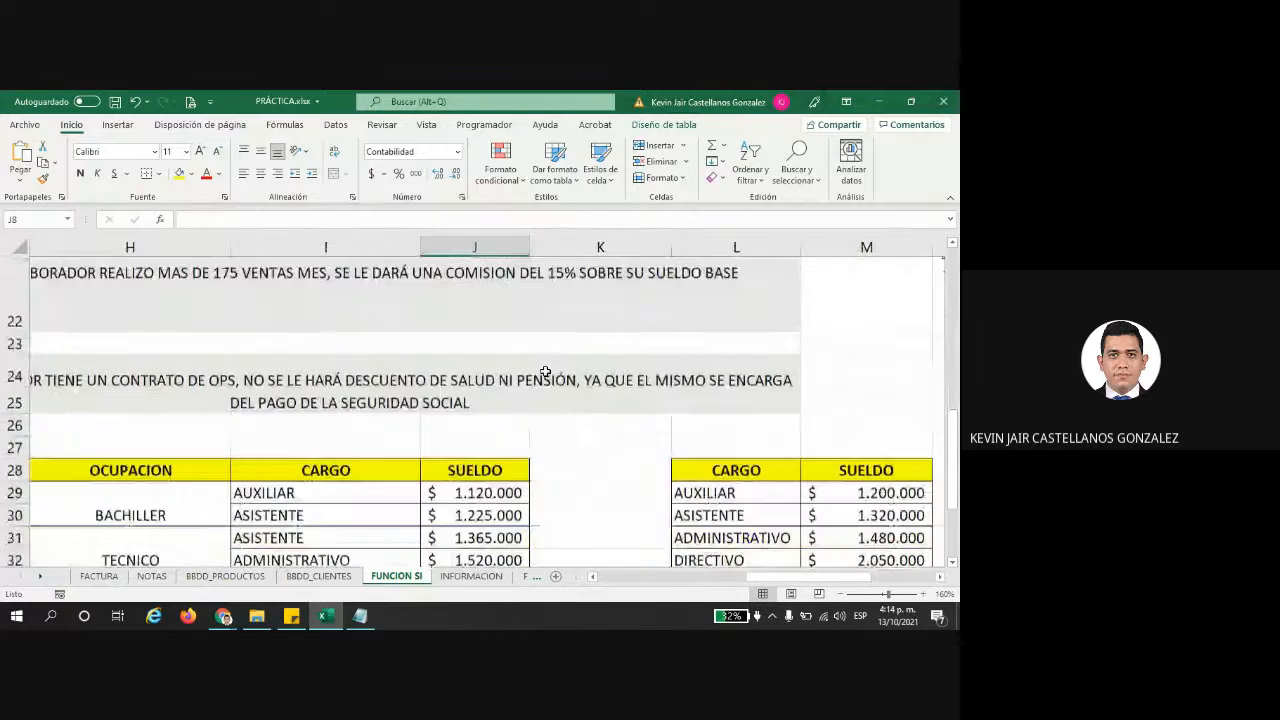
scroll(546, 370, "down", 2)
scroll(549, 368, "up", 3)
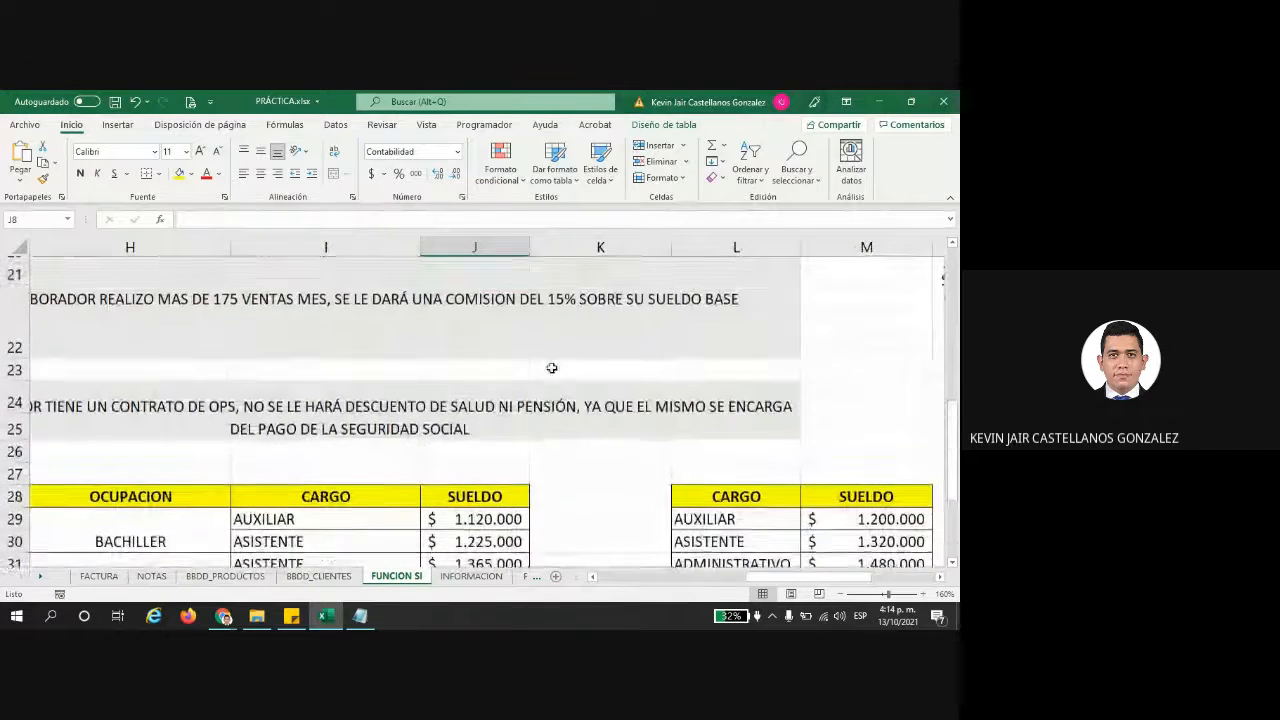
scroll(540, 360, "up", 5)
left_click(473, 288)
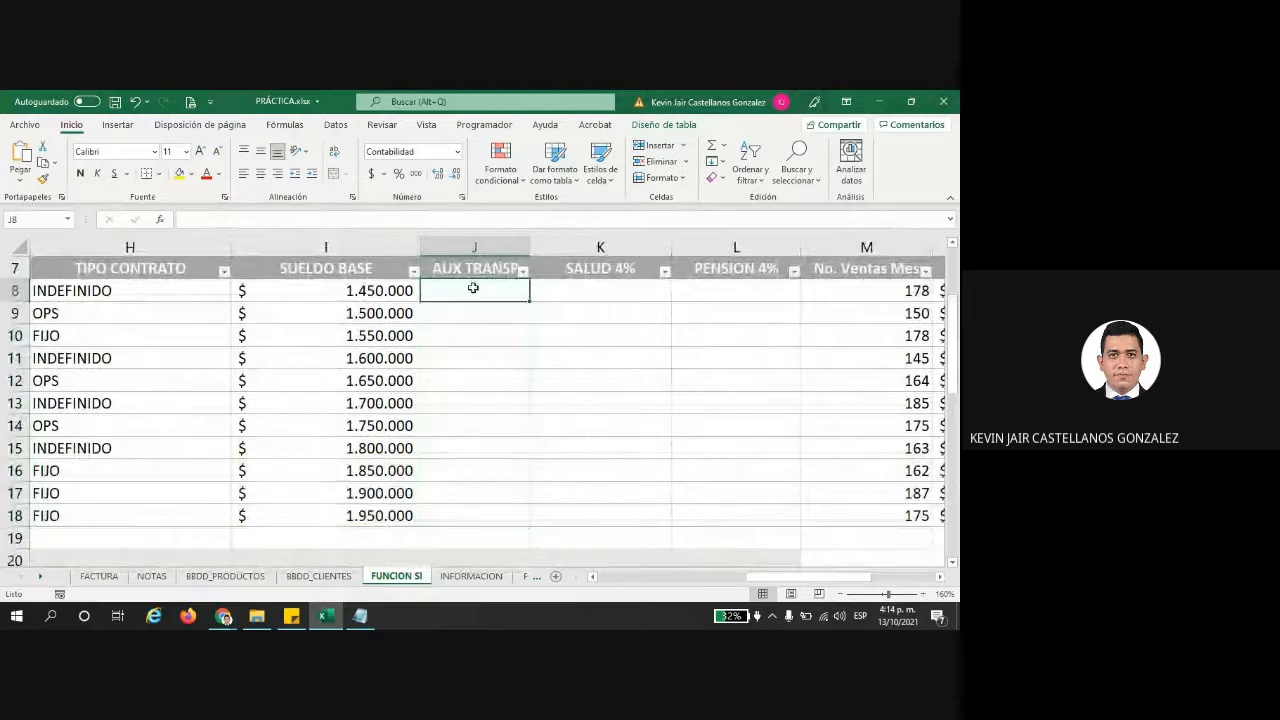
left_click_drag(473, 288, 494, 500)
mouse_move(390, 288)
left_mouse_down()
mouse_move(385, 425)
mouse_move(400, 517)
left_mouse_up()
key("Delete")
left_click_drag(338, 292, 352, 515)
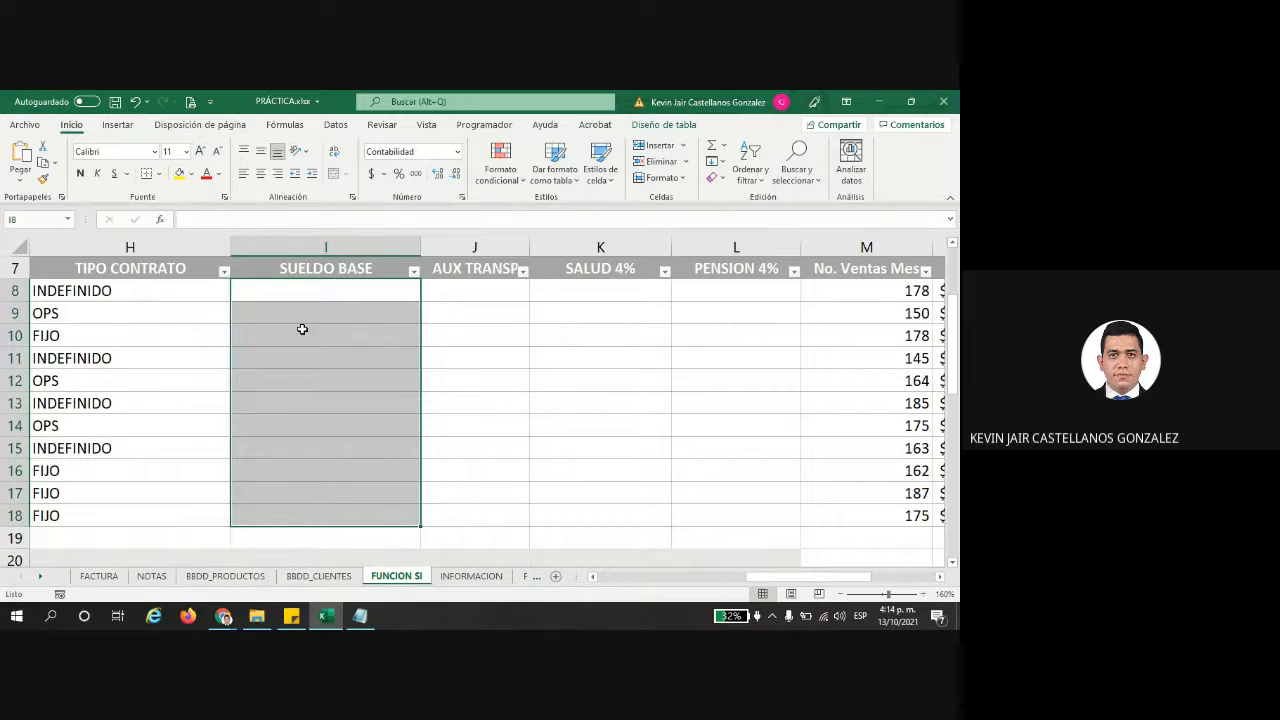
- Copy the two-column CARGO and SUELDO table from L28:M32 to I1, above the payroll table
scroll(690, 515, "down", 4)
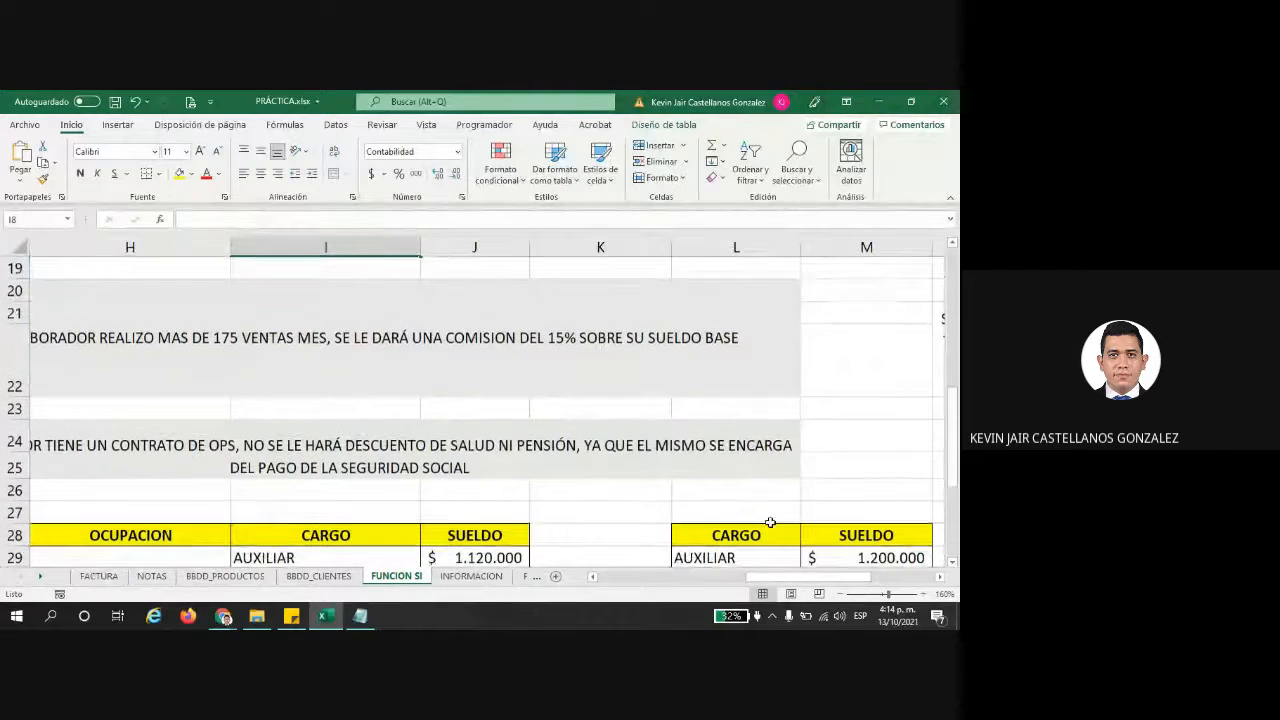
scroll(770, 522, "down", 3)
left_click_drag(694, 266, 873, 357)
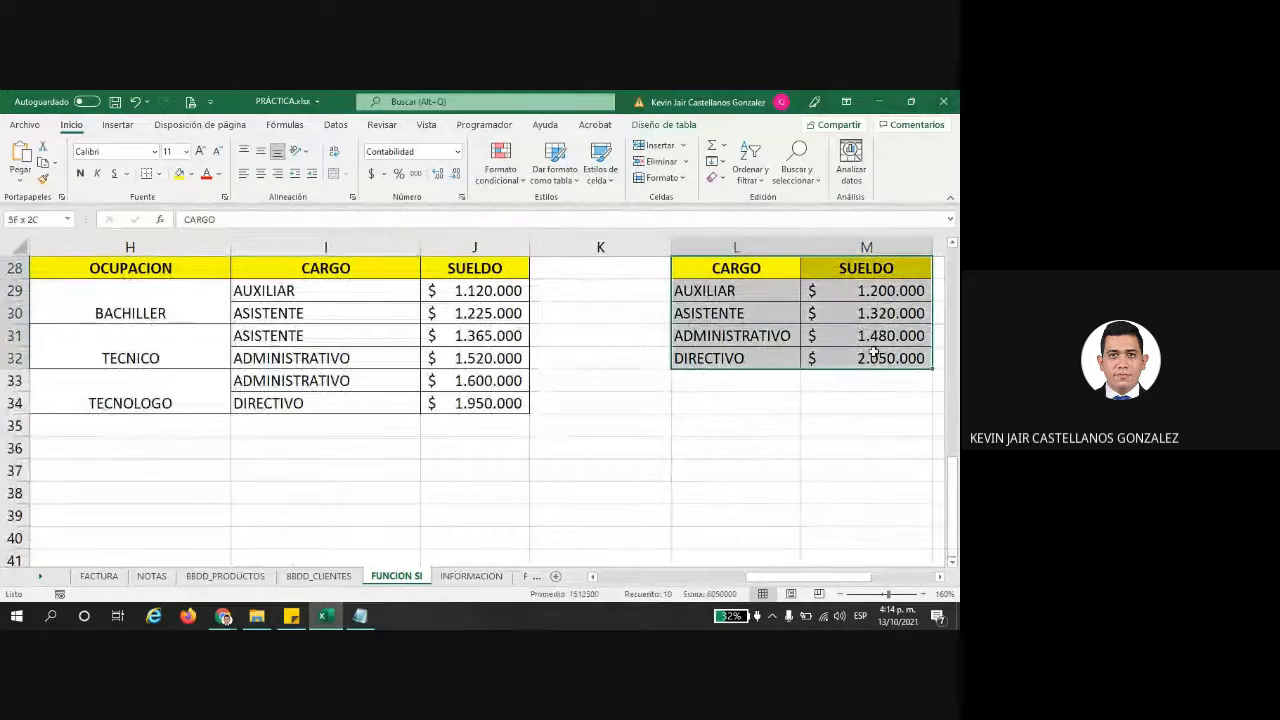
key("ctrl+c")
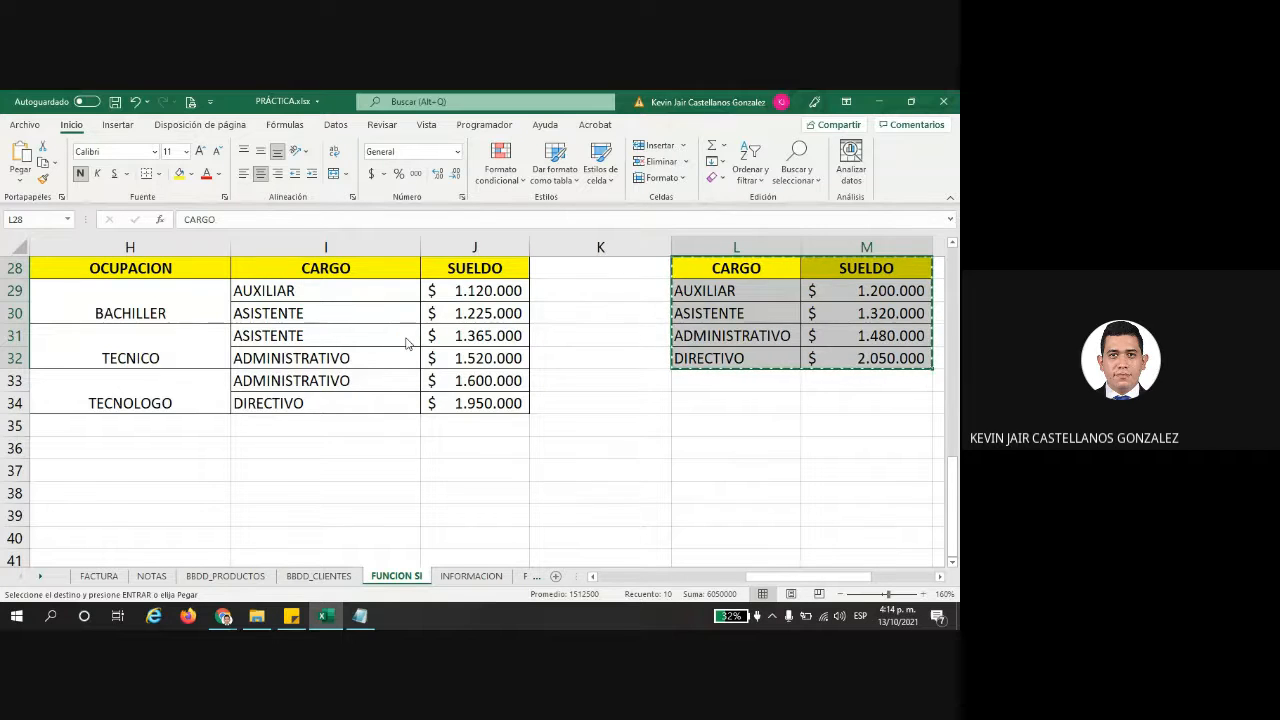
scroll(405, 337, "up", 9)
left_click(266, 264)
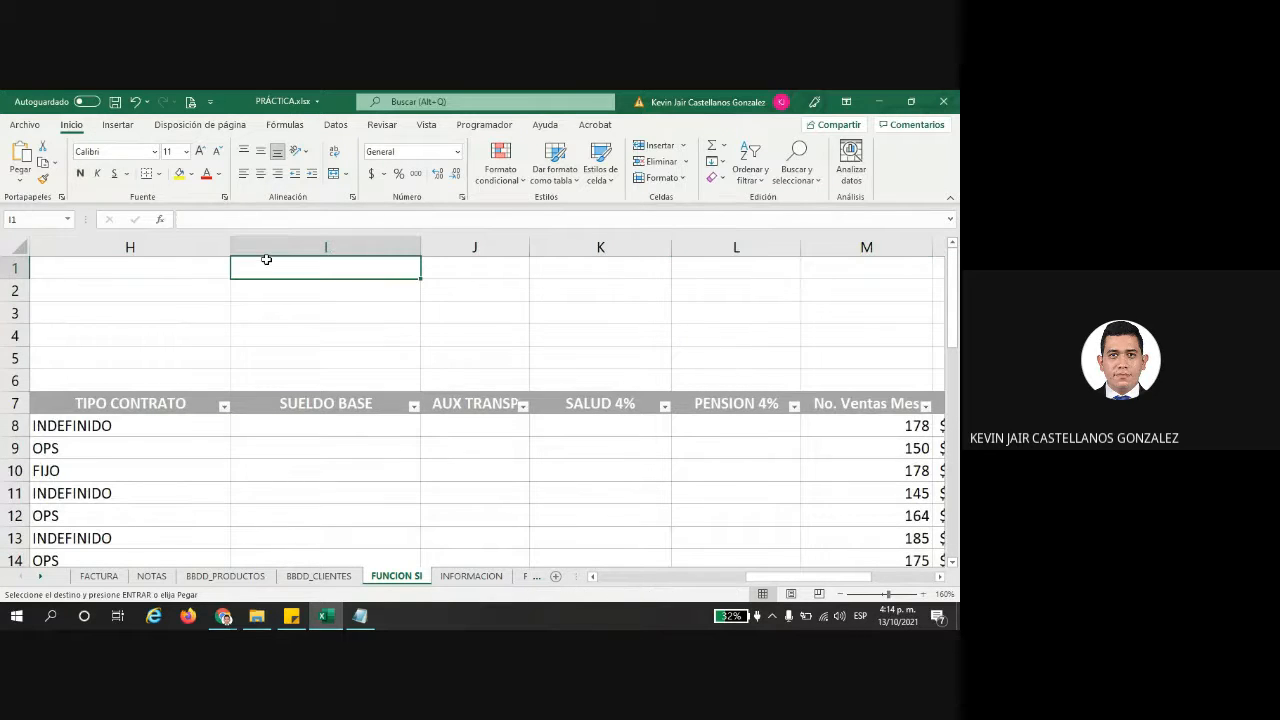
key("Return")
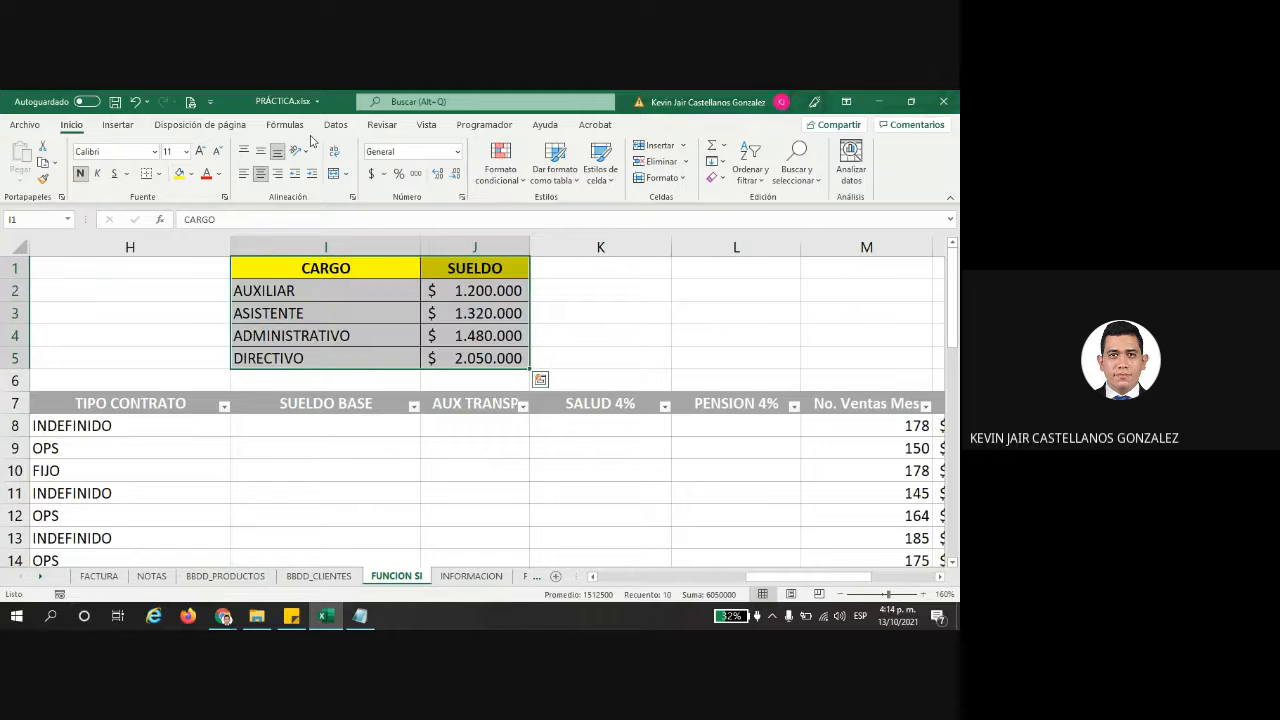
left_click_drag(325, 425, 309, 573)
scroll(320, 470, "up", 2)
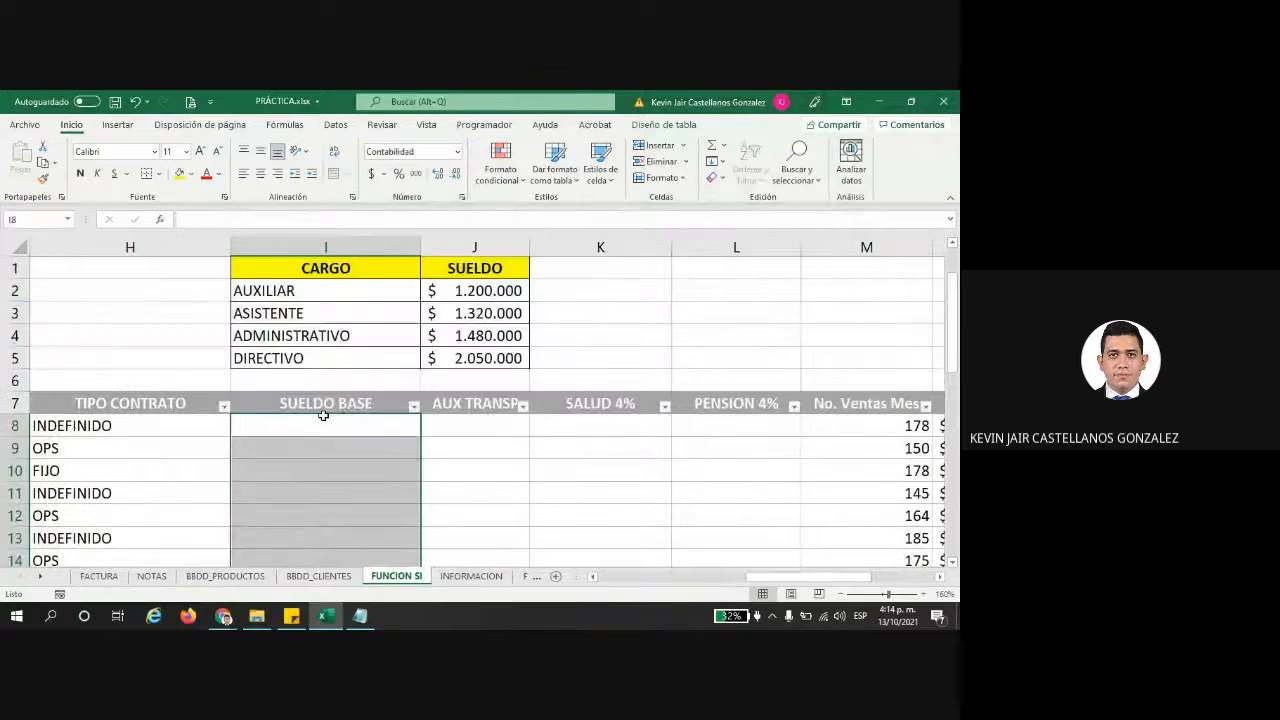
left_click(482, 297)
left_click_drag(482, 297, 310, 365)
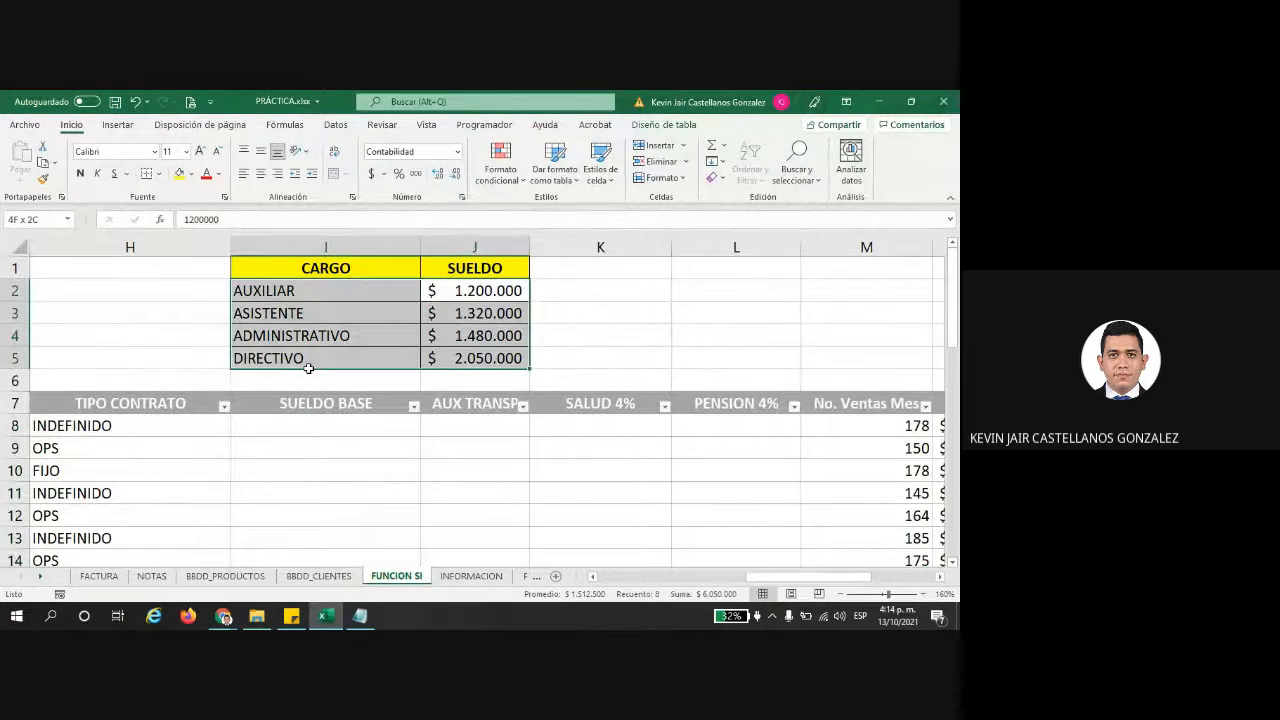
- Try ASISTENTE from the list of options in CARGO cell G8, view the options in G9, and clear G8 again
left_click_drag(780, 577, 698, 577)
left_click(436, 421)
left_click(488, 428)
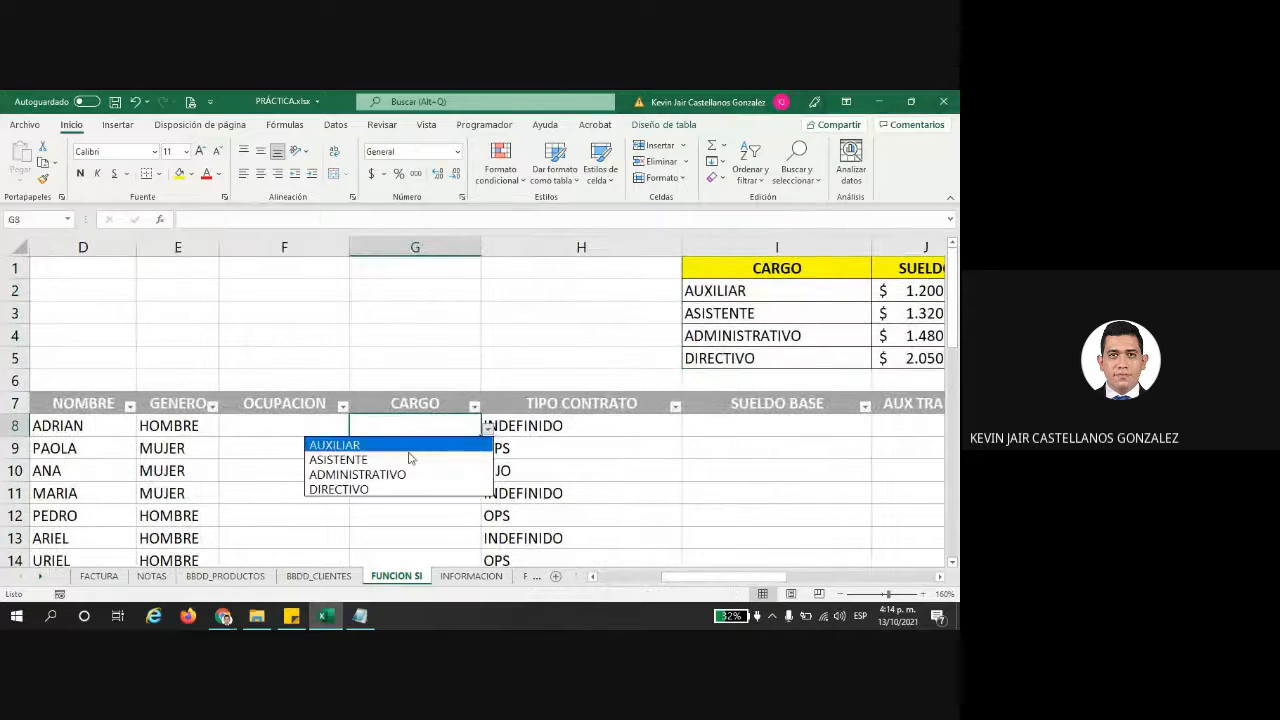
left_click(380, 457)
left_click(471, 445)
left_click(488, 449)
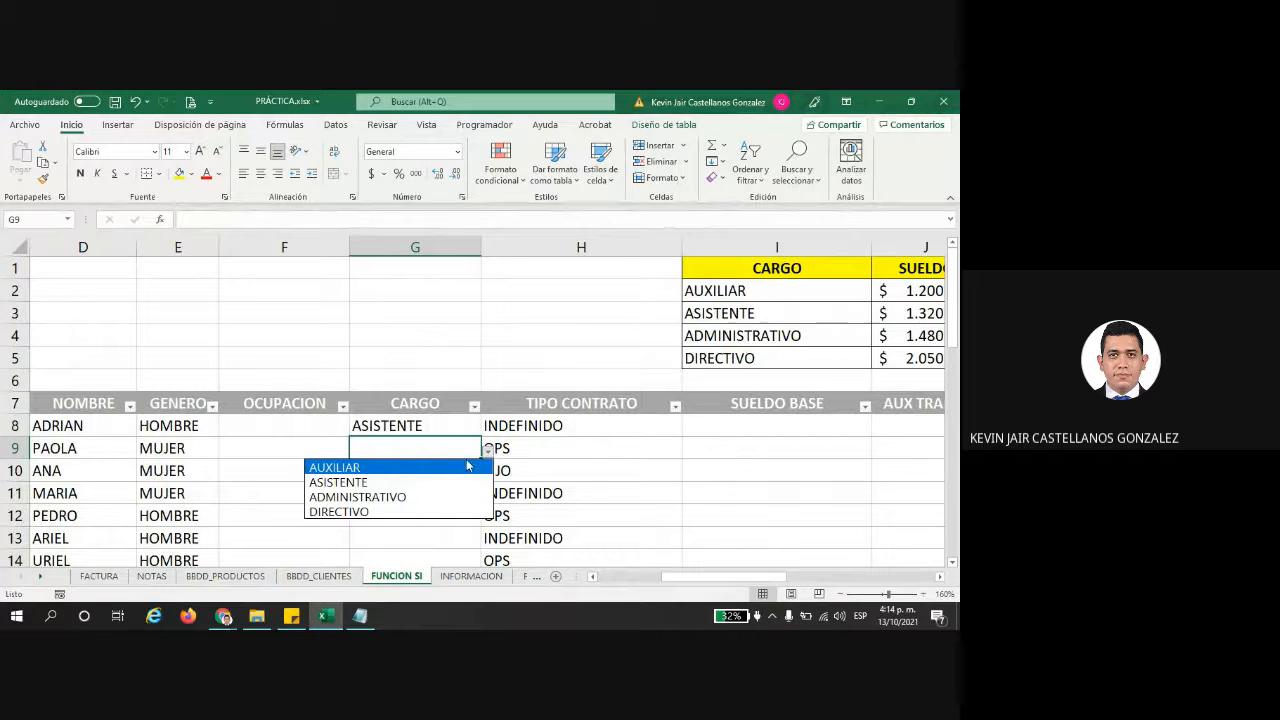
left_click(415, 425)
key("Delete")
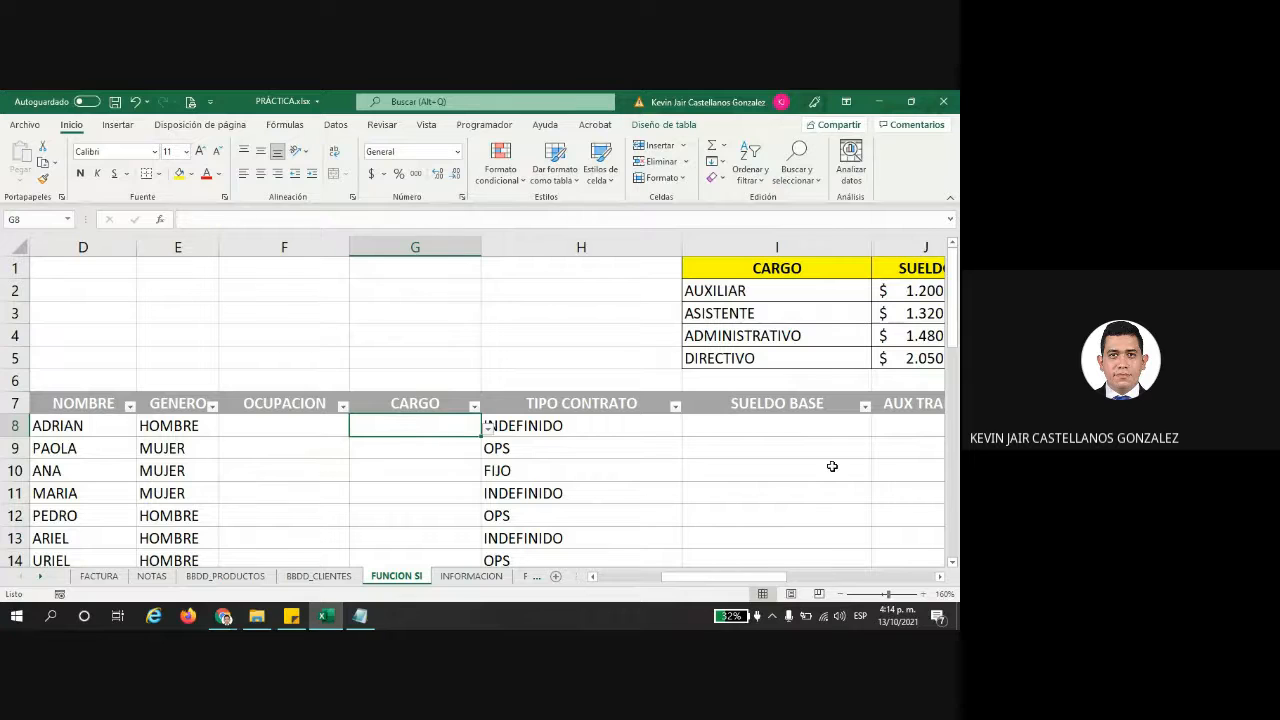
- Examine the SUELDO BASE and CARGO columns together with the salary of each position in I2:J5, from AUXILIAR to DIRECTIVO
left_click(751, 425)
left_click_drag(700, 577, 721, 577)
left_click_drag(637, 436, 637, 463)
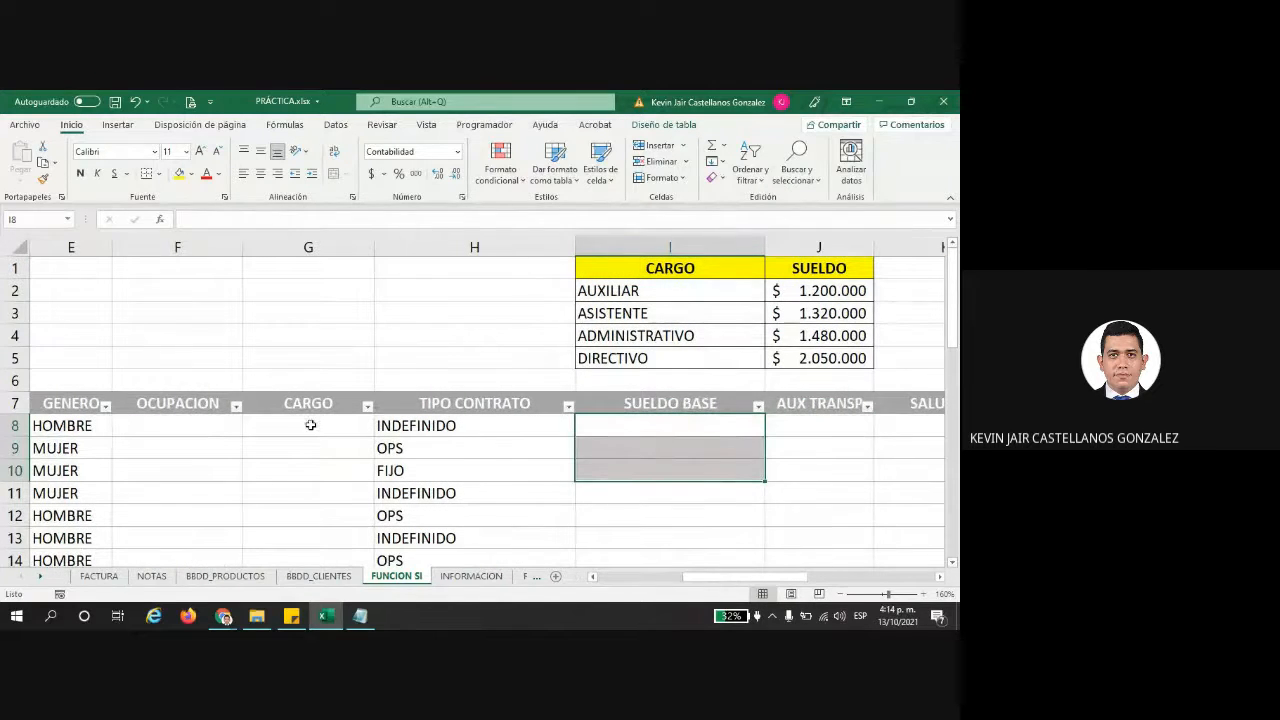
left_click_drag(304, 426, 294, 491)
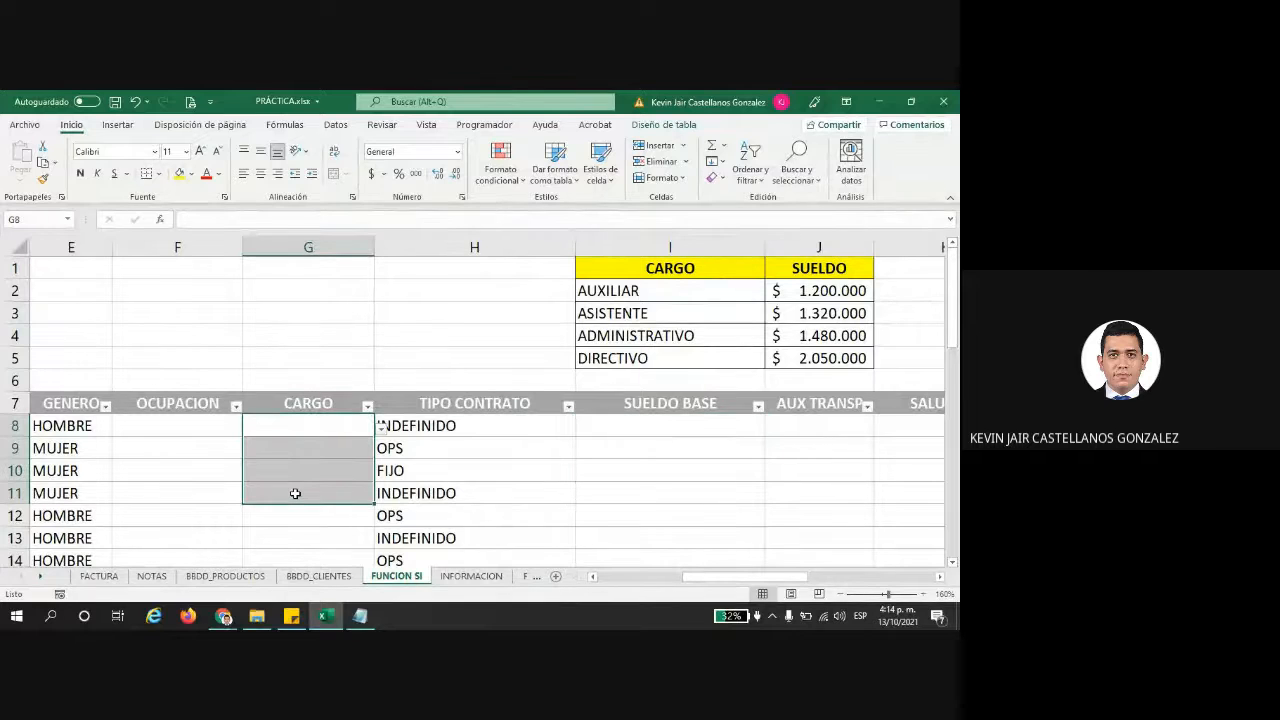
left_click(606, 284)
left_click(849, 292)
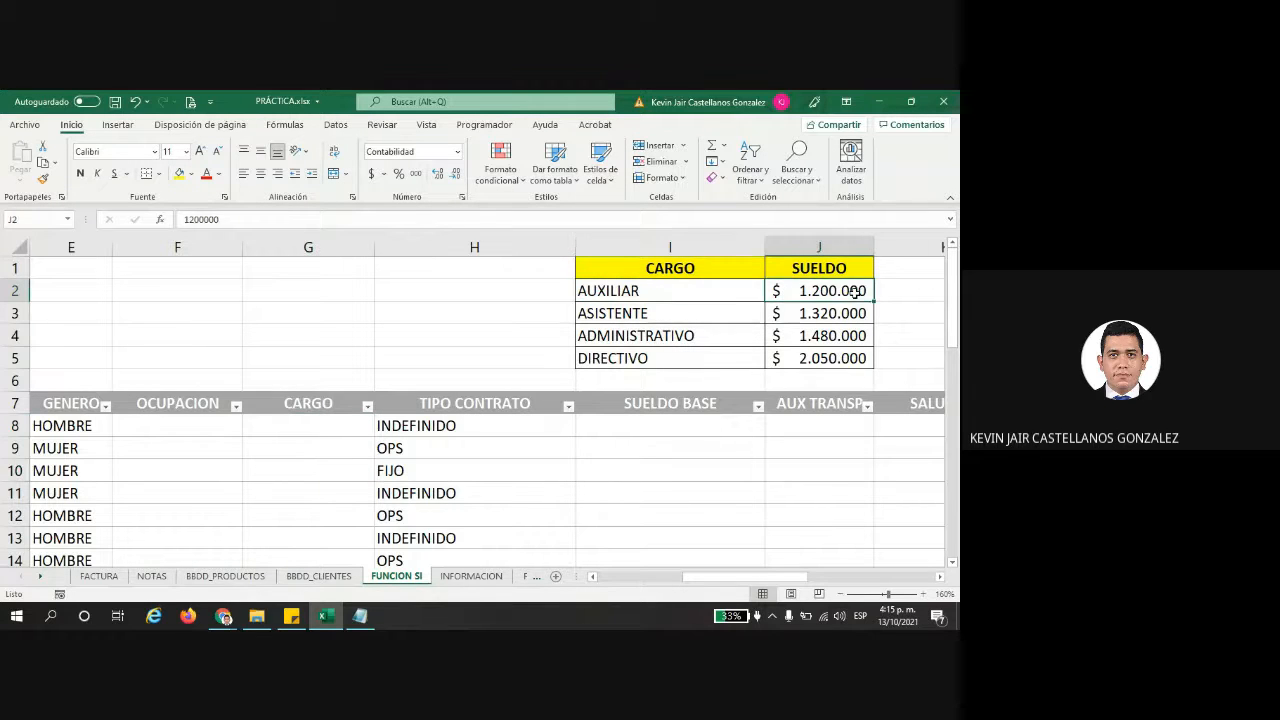
left_click(655, 317)
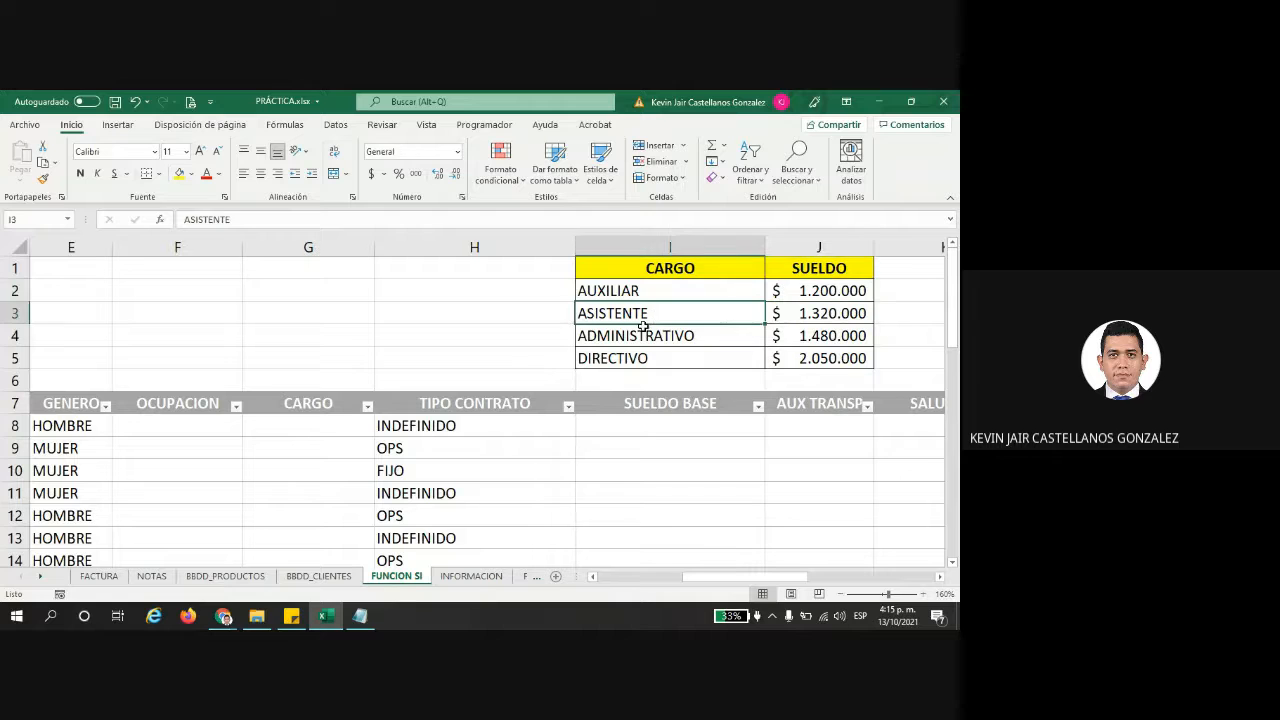
left_click(799, 318)
left_click(622, 336)
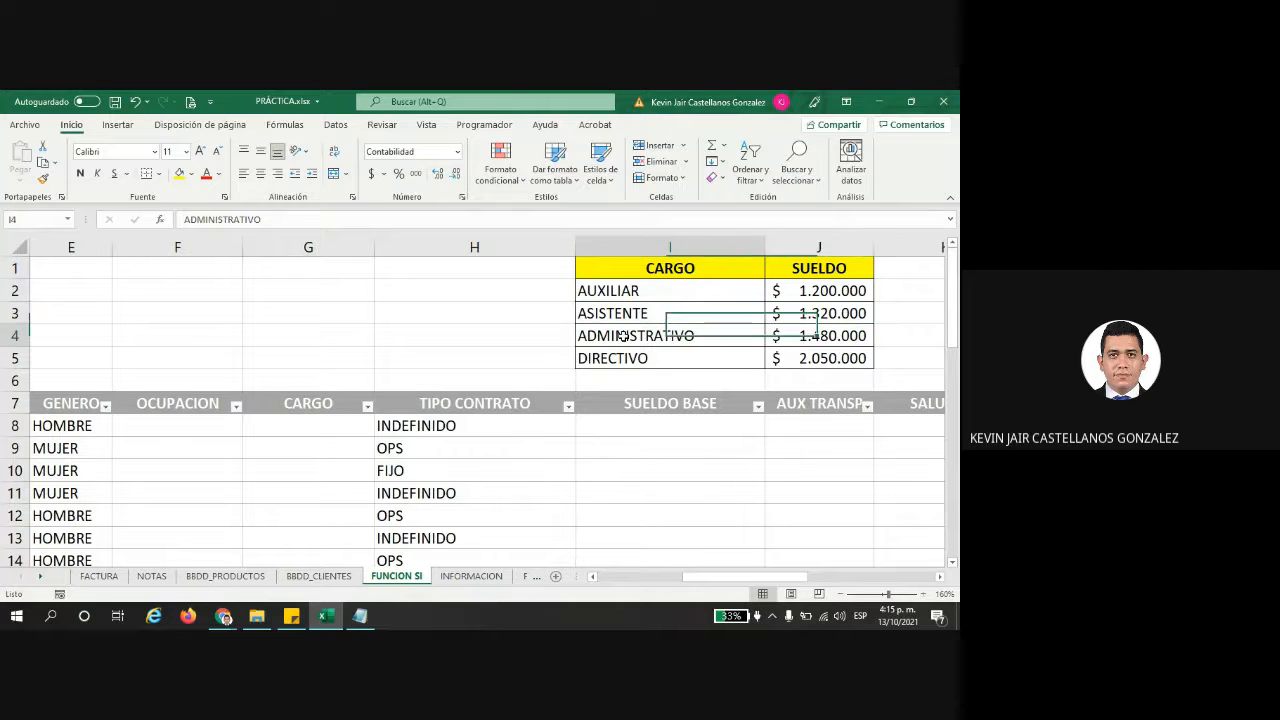
left_click(826, 340)
left_click(594, 357)
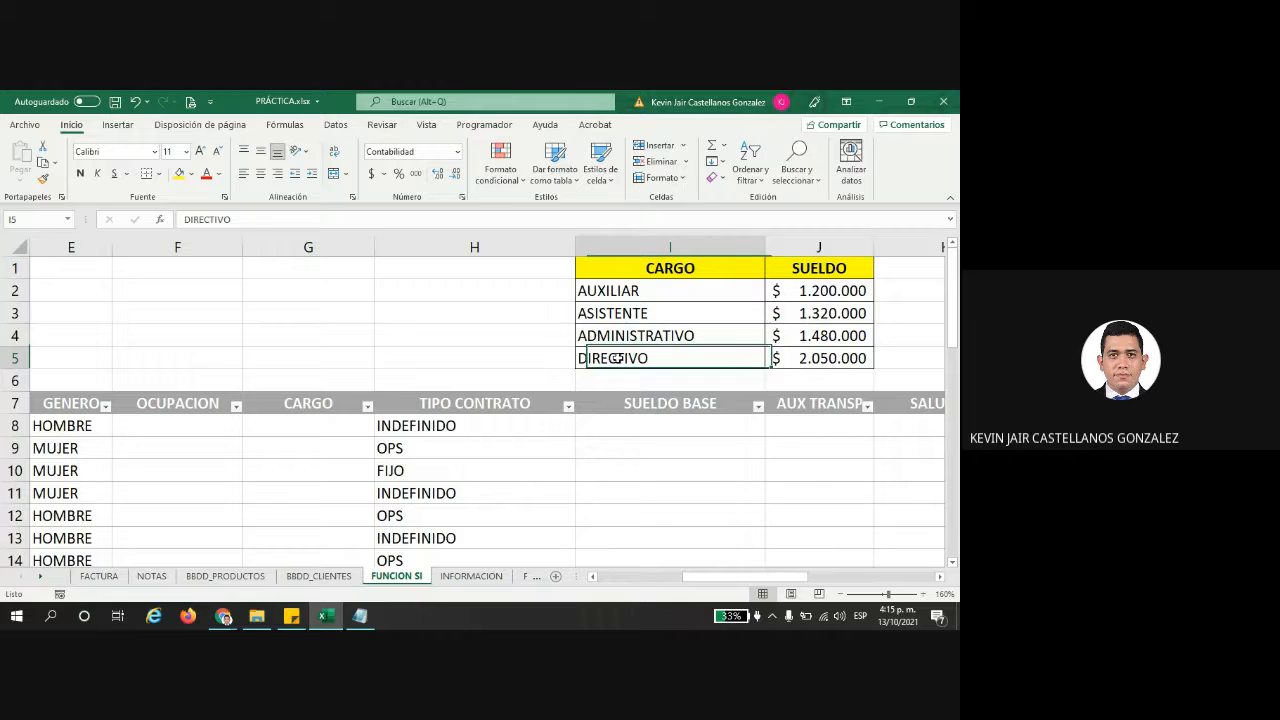
left_click(808, 357)
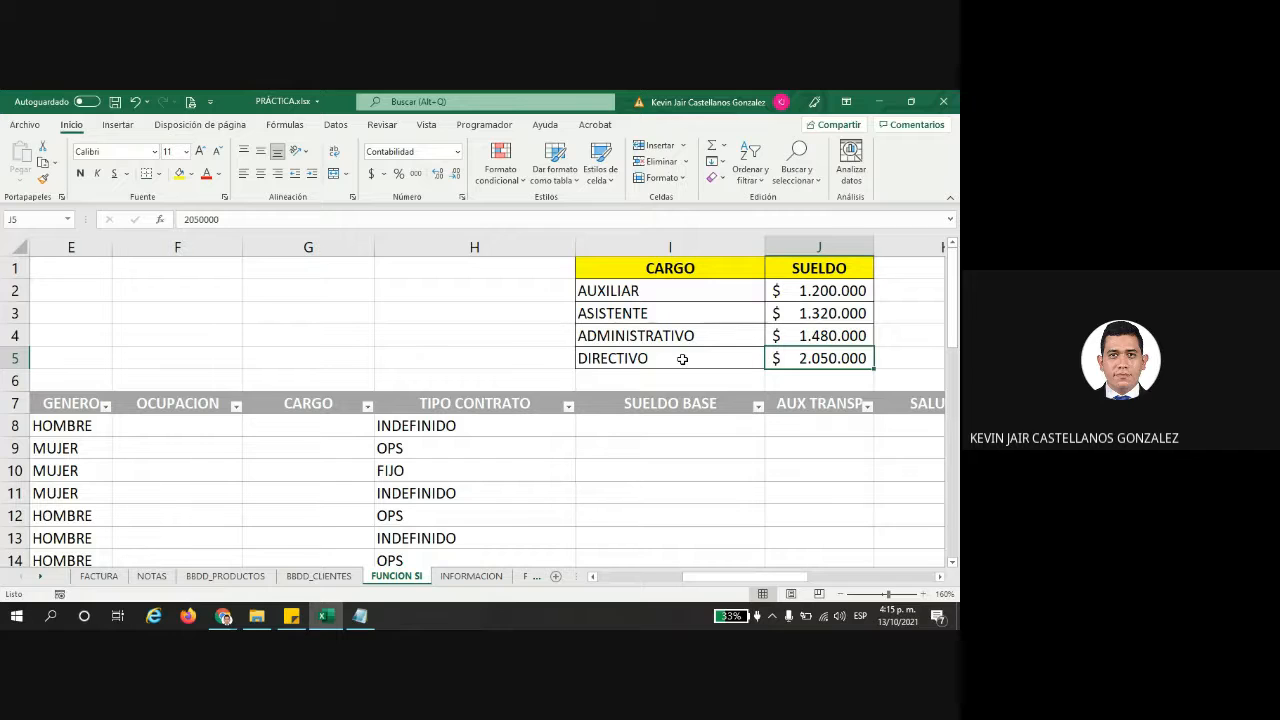
left_click_drag(793, 292, 800, 338)
left_click_drag(691, 580, 601, 587)
left_click(167, 437)
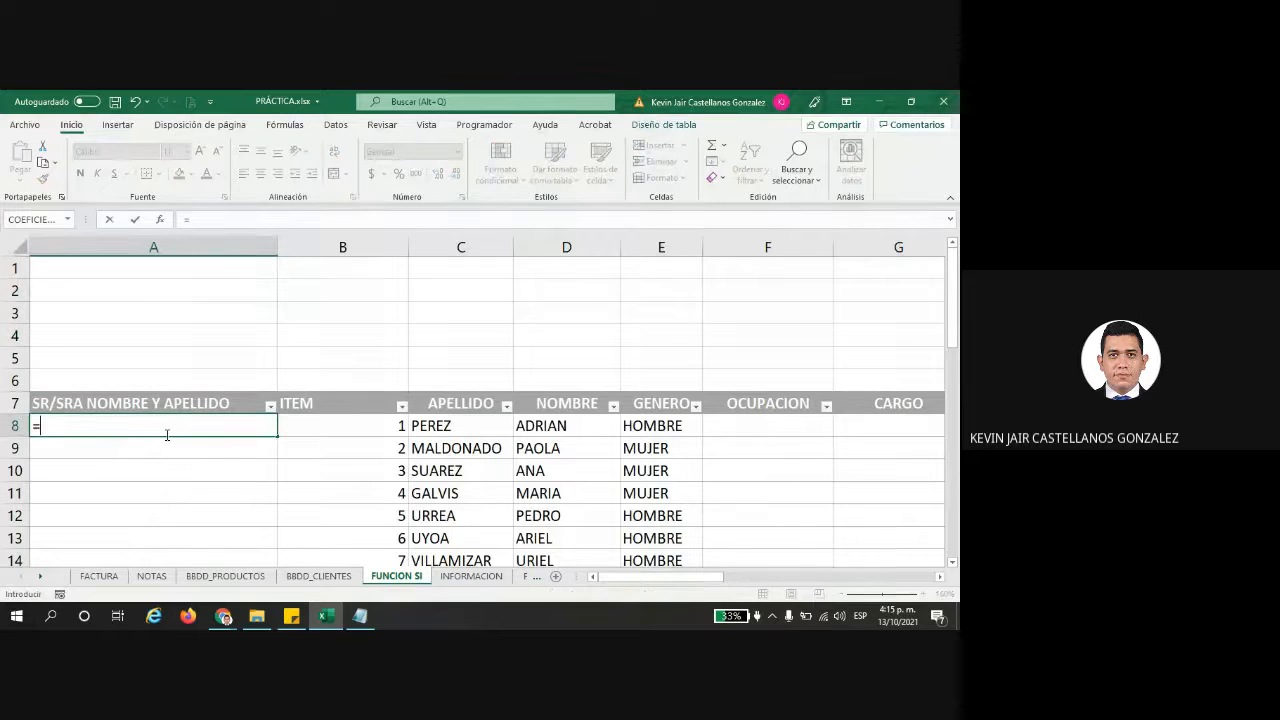
type("=SI(")
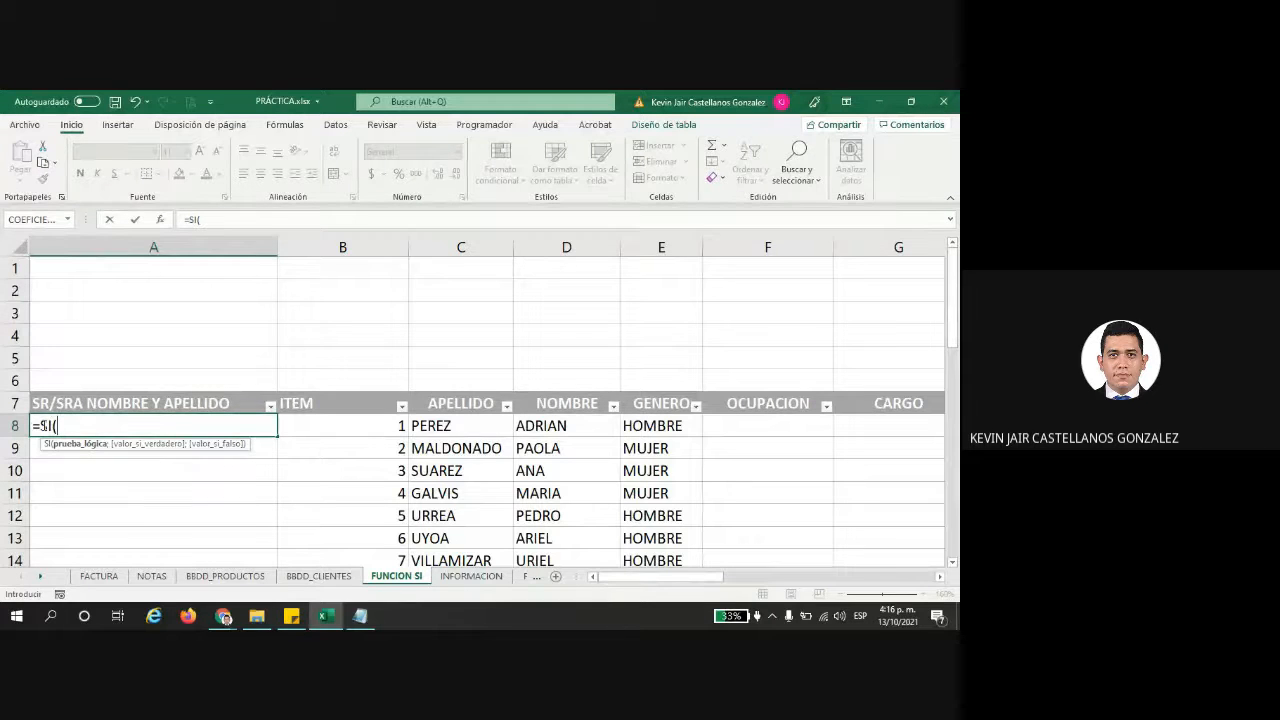
left_click(54, 426)
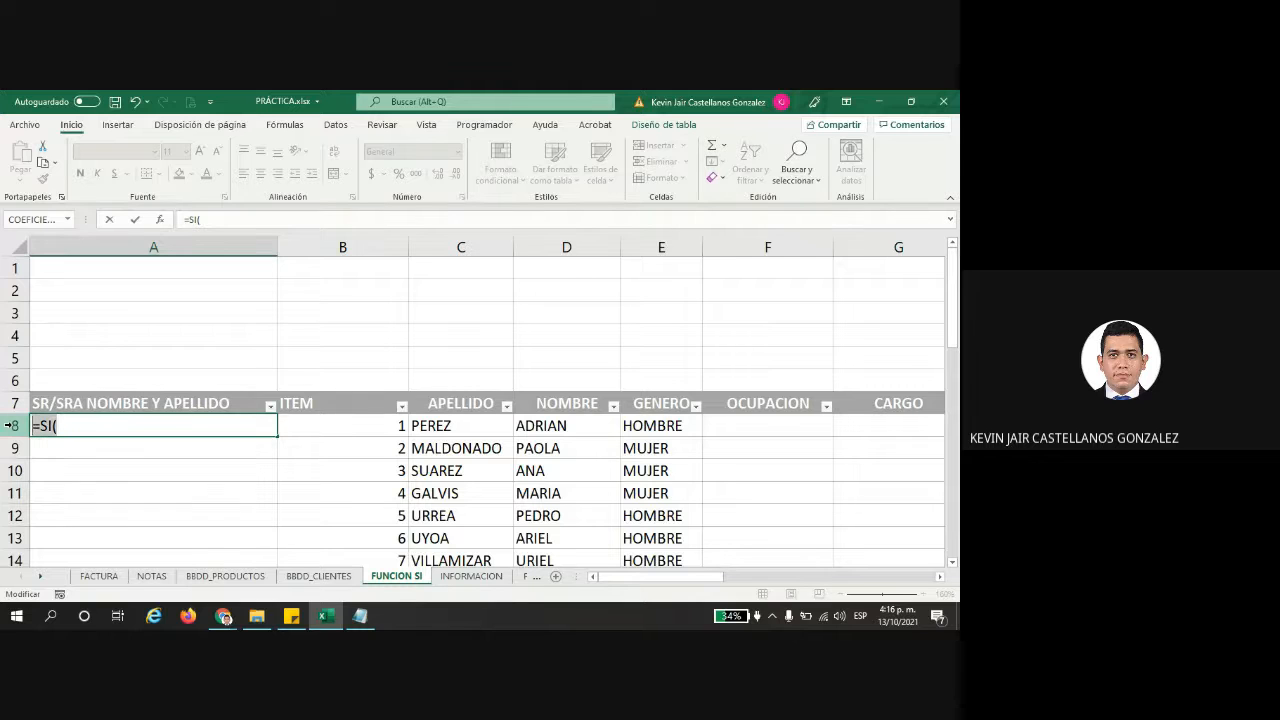
key("Escape")
left_click(760, 378)
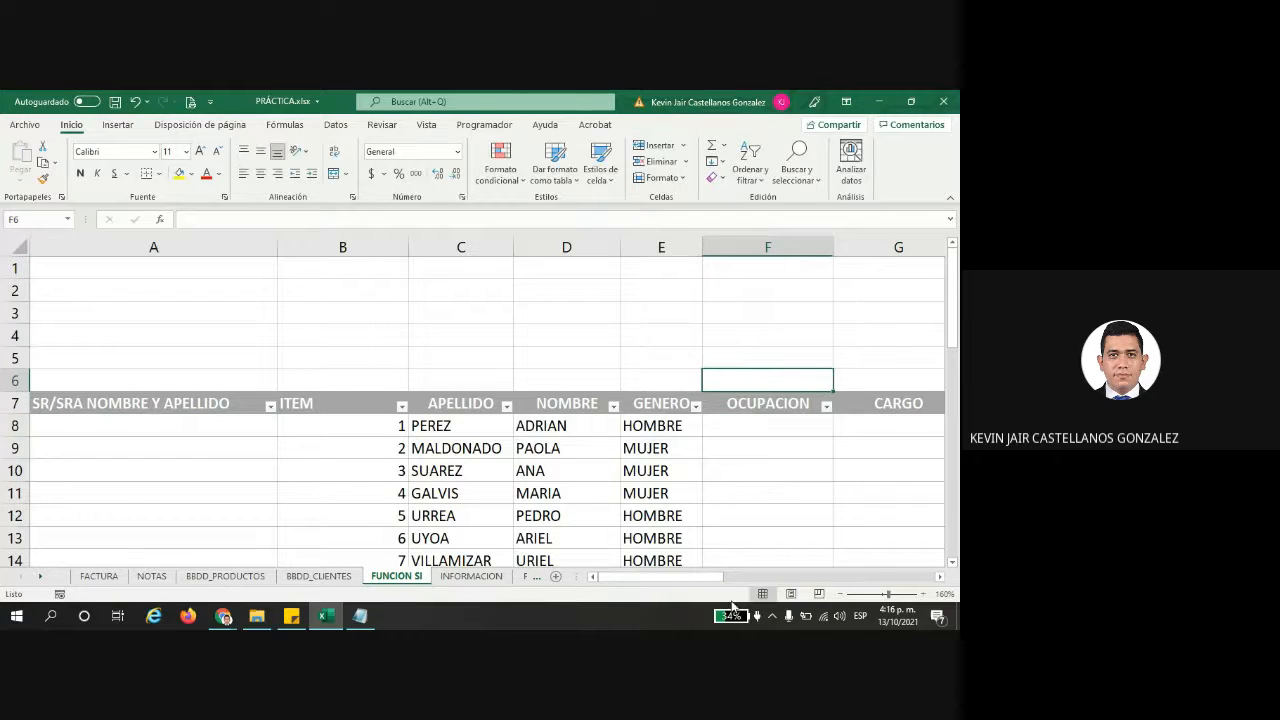
- Compare the AUXILIAR row of the salary table with the ASISTENTE, ADMINISTRATIVO and DIRECTIVO rows
left_click_drag(679, 577, 786, 577)
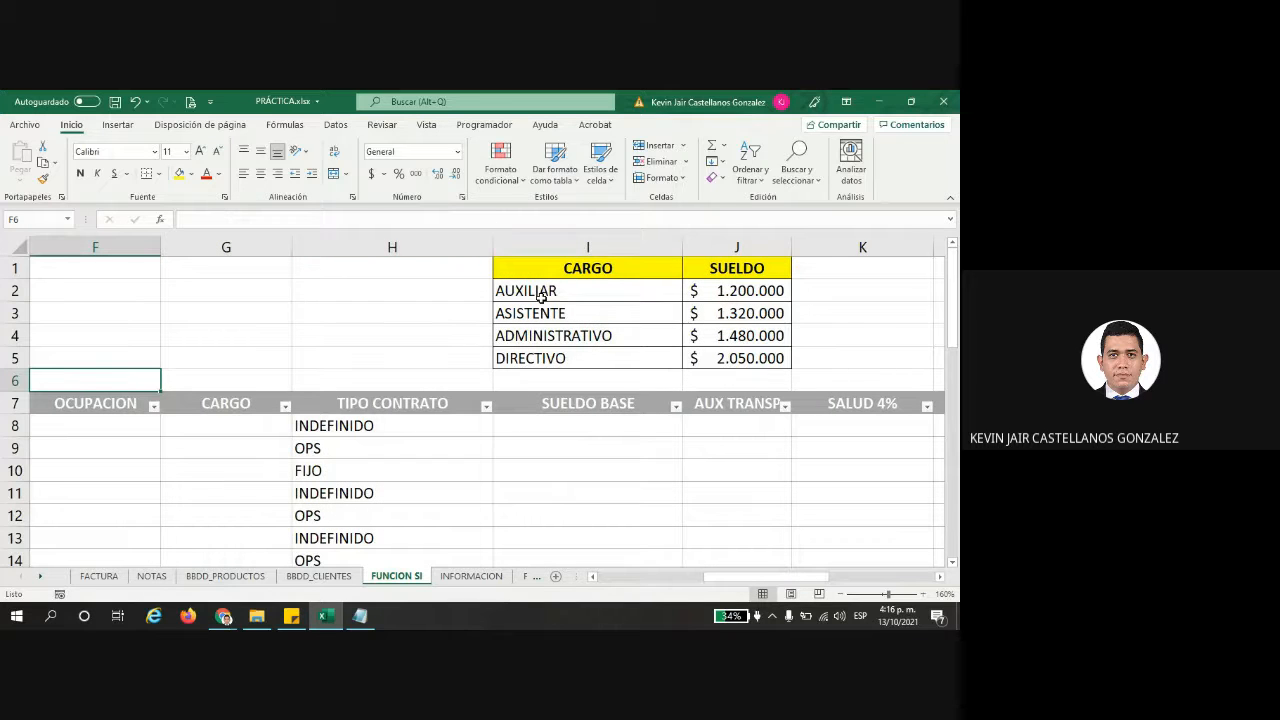
left_click_drag(545, 291, 771, 286)
left_click(634, 288)
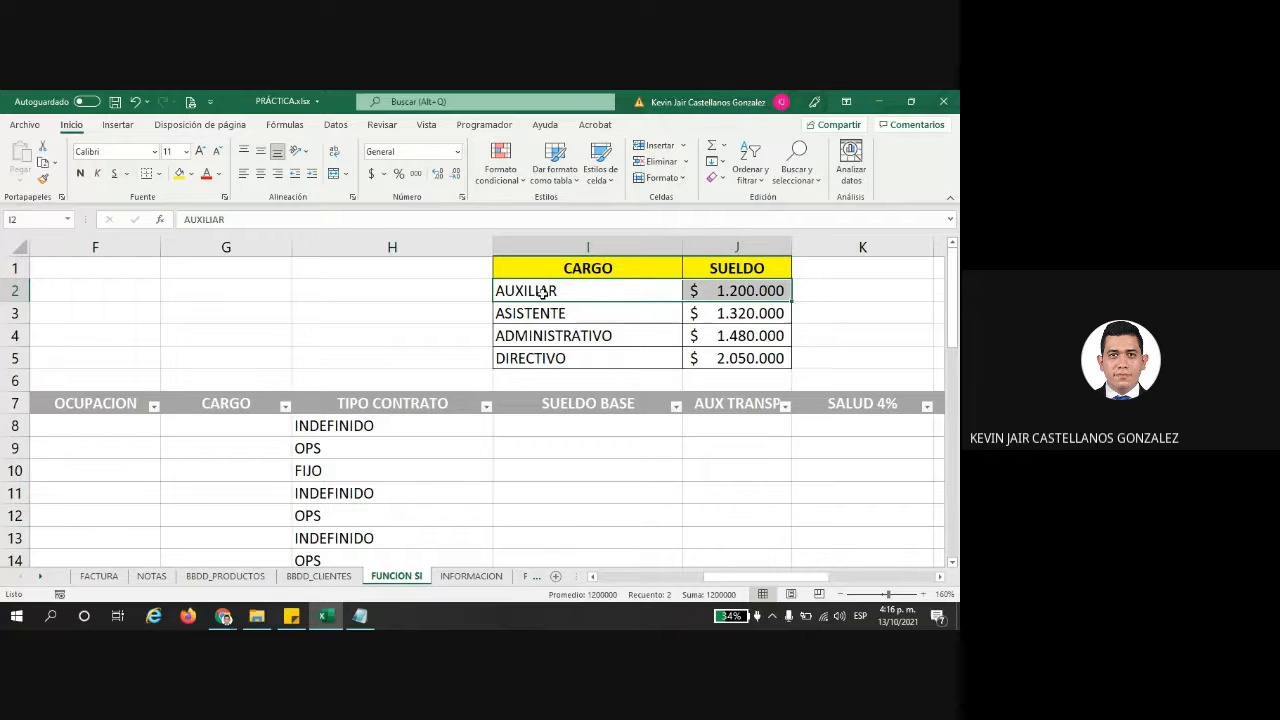
left_click(593, 290)
left_click_drag(593, 290, 737, 291)
left_click_drag(571, 311, 700, 356)
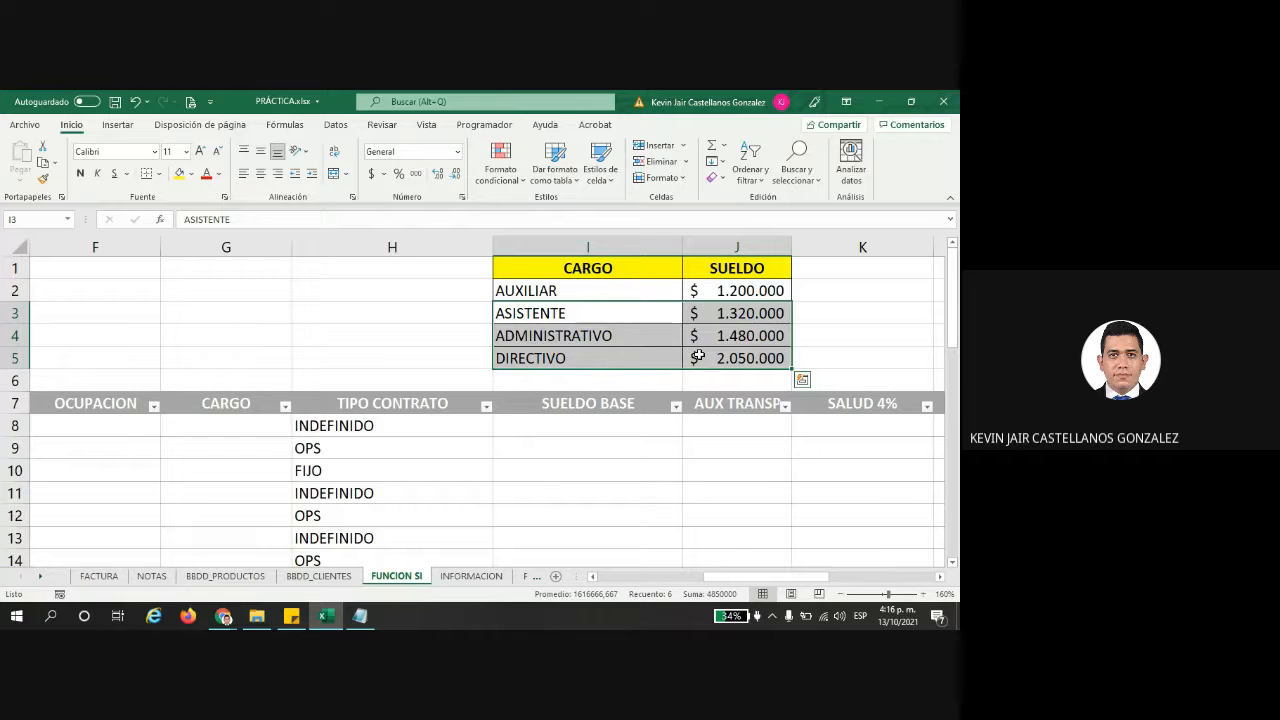
left_click(568, 295)
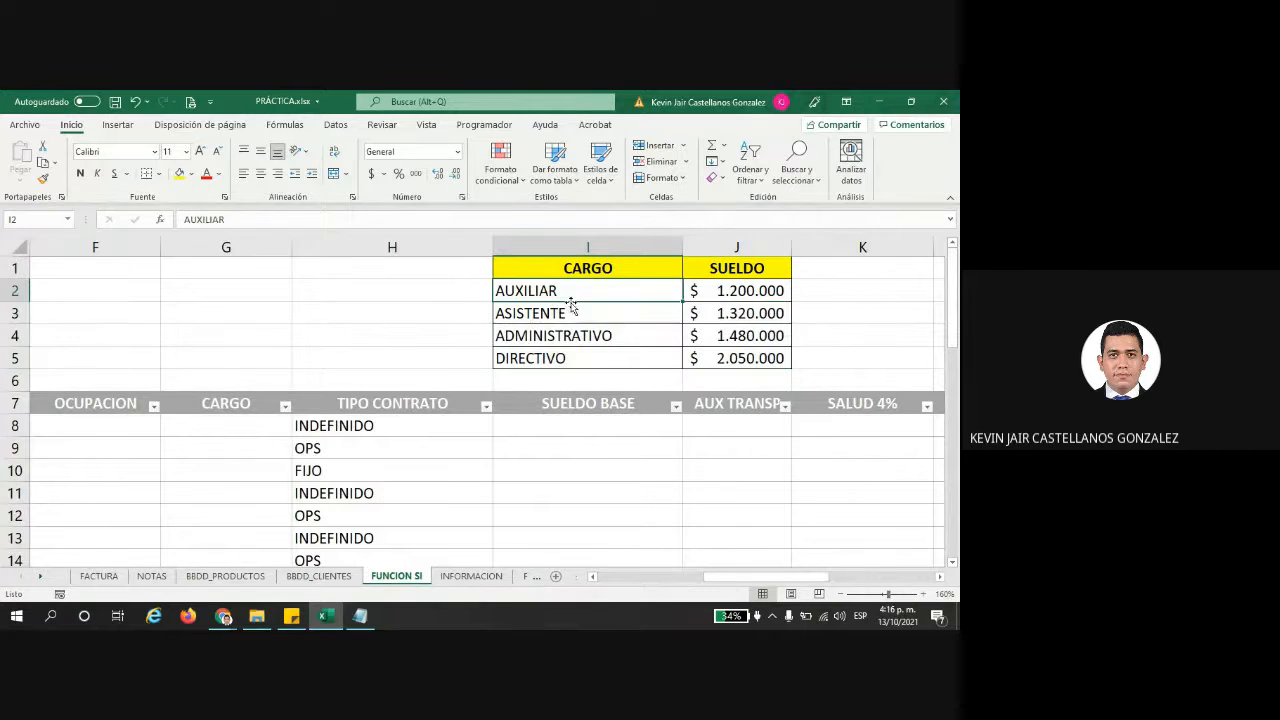
left_click(571, 306)
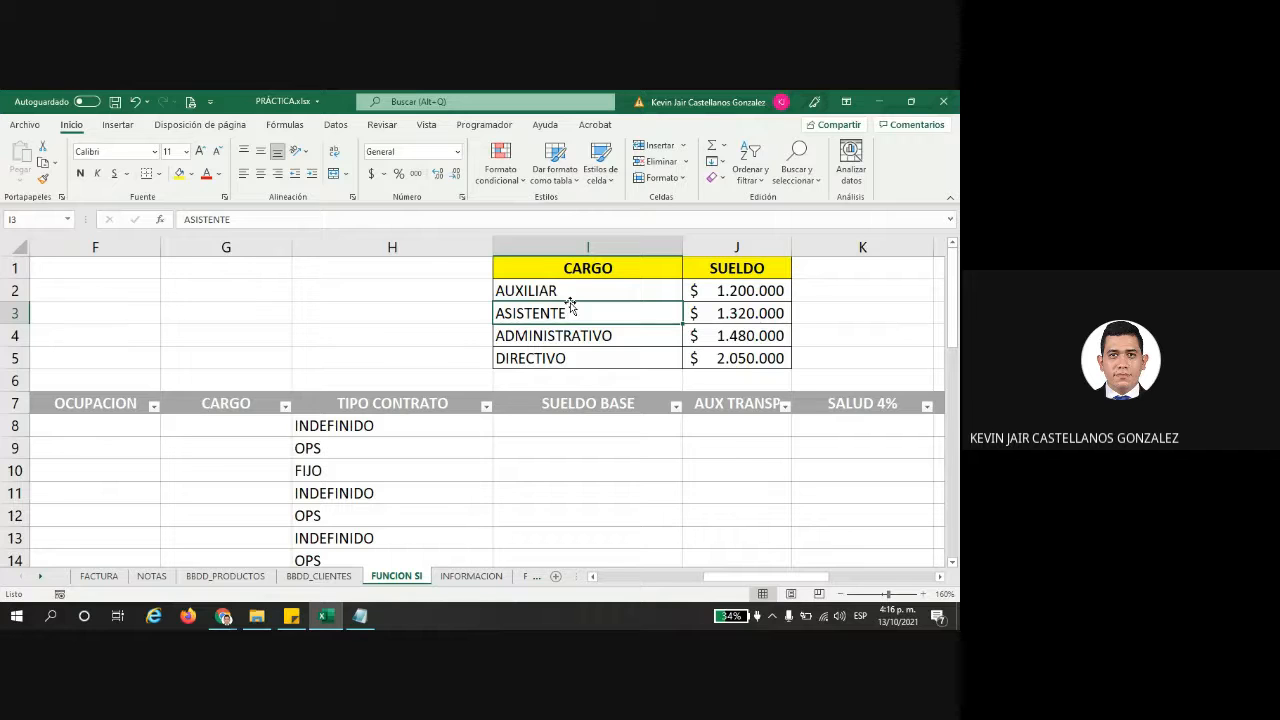
- Start an SI formula in SUELDO BASE cell I8 that returns J2 when the row's CARGO equals I2
left_click(518, 420)
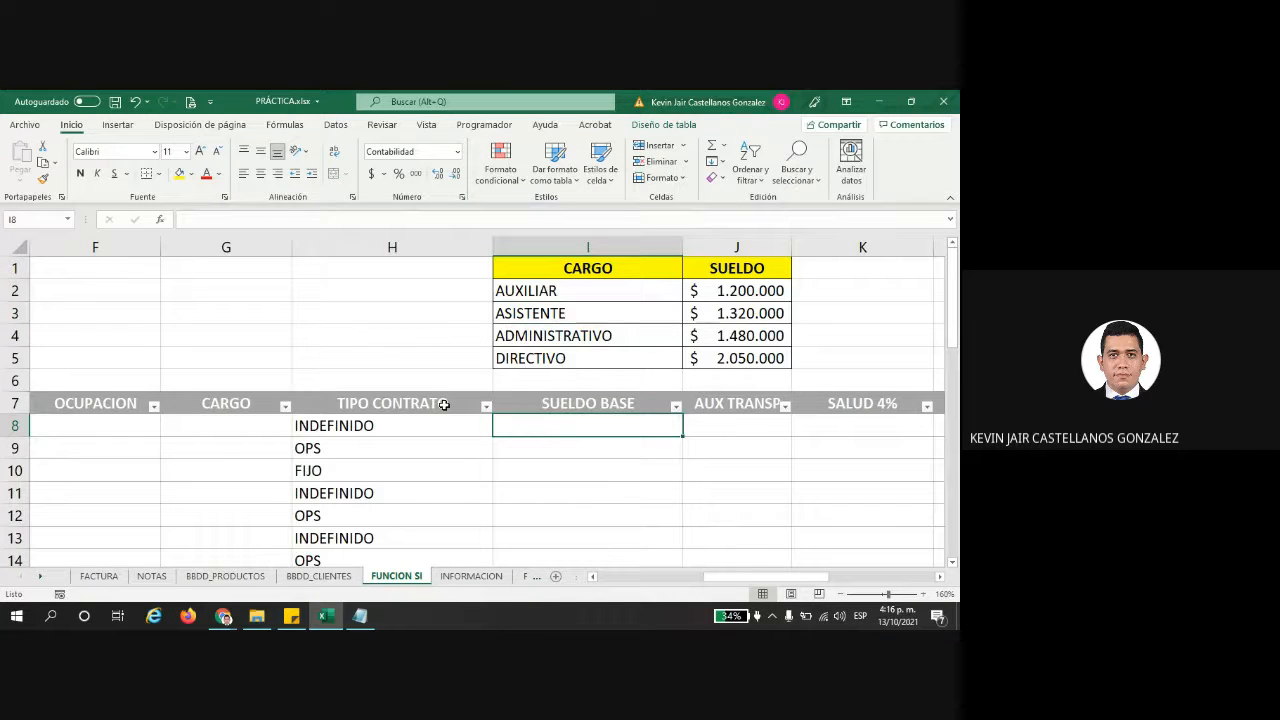
type("=SI")
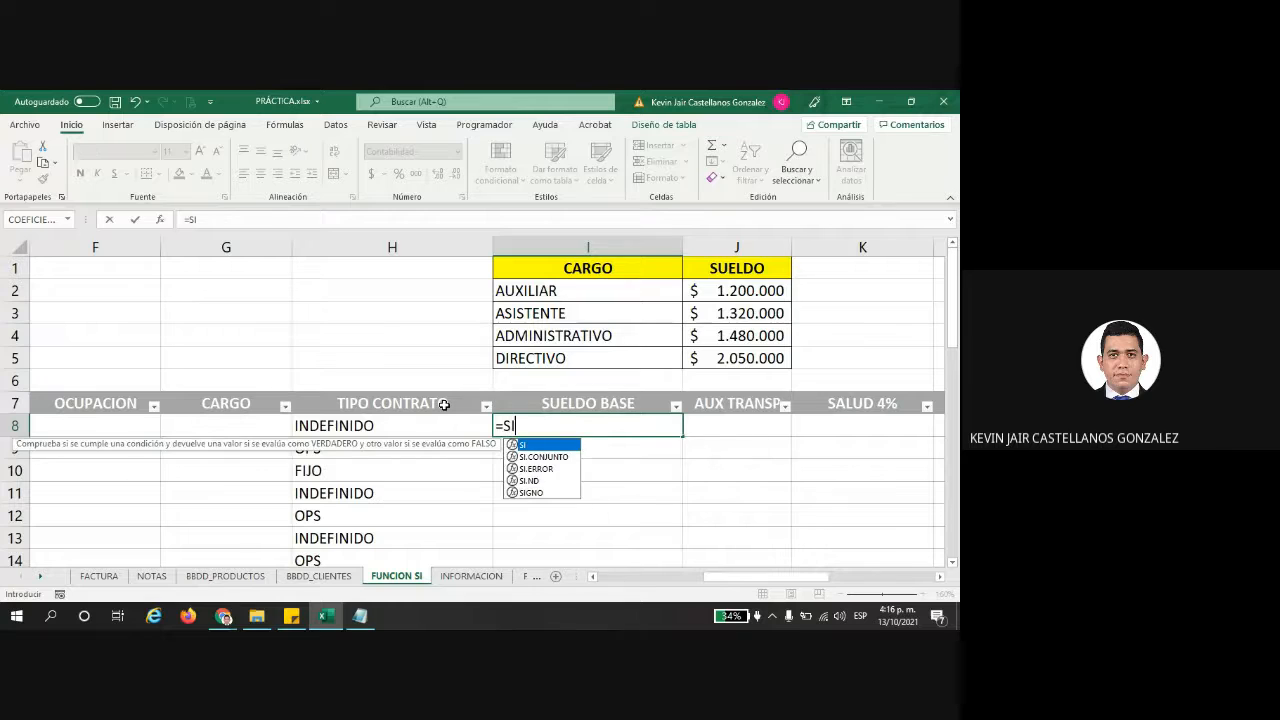
type("(")
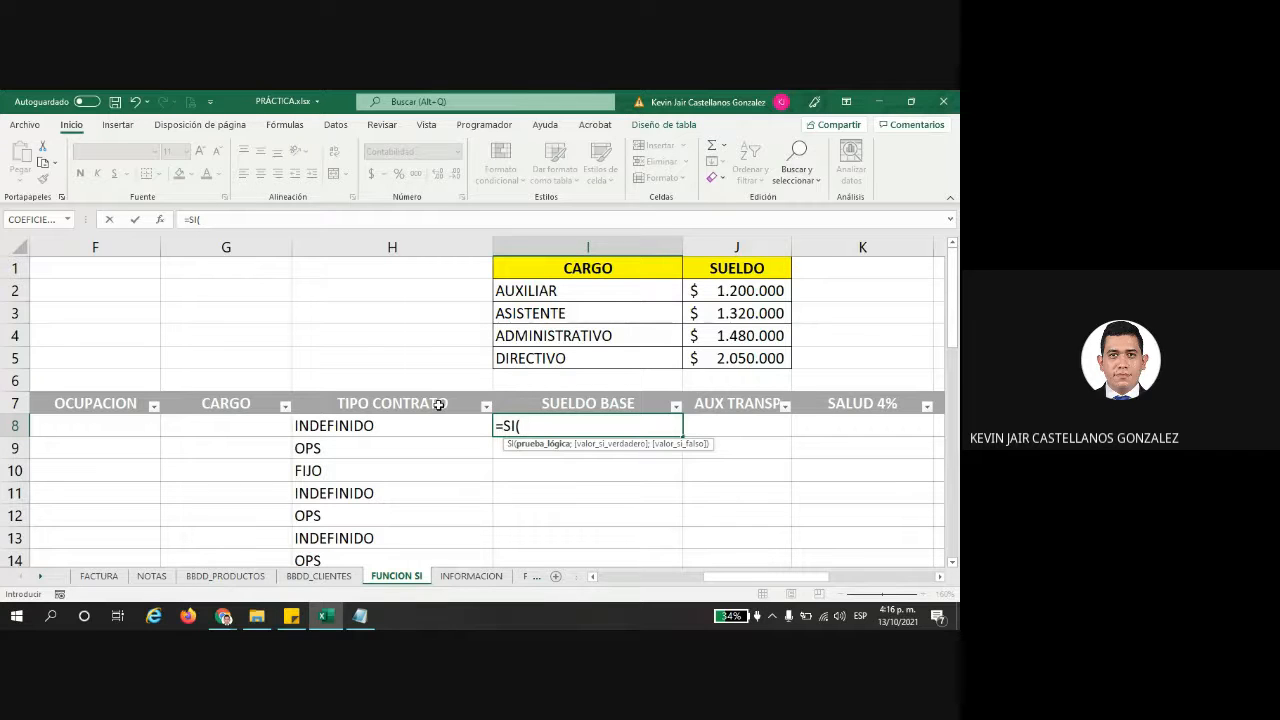
left_click(222, 425)
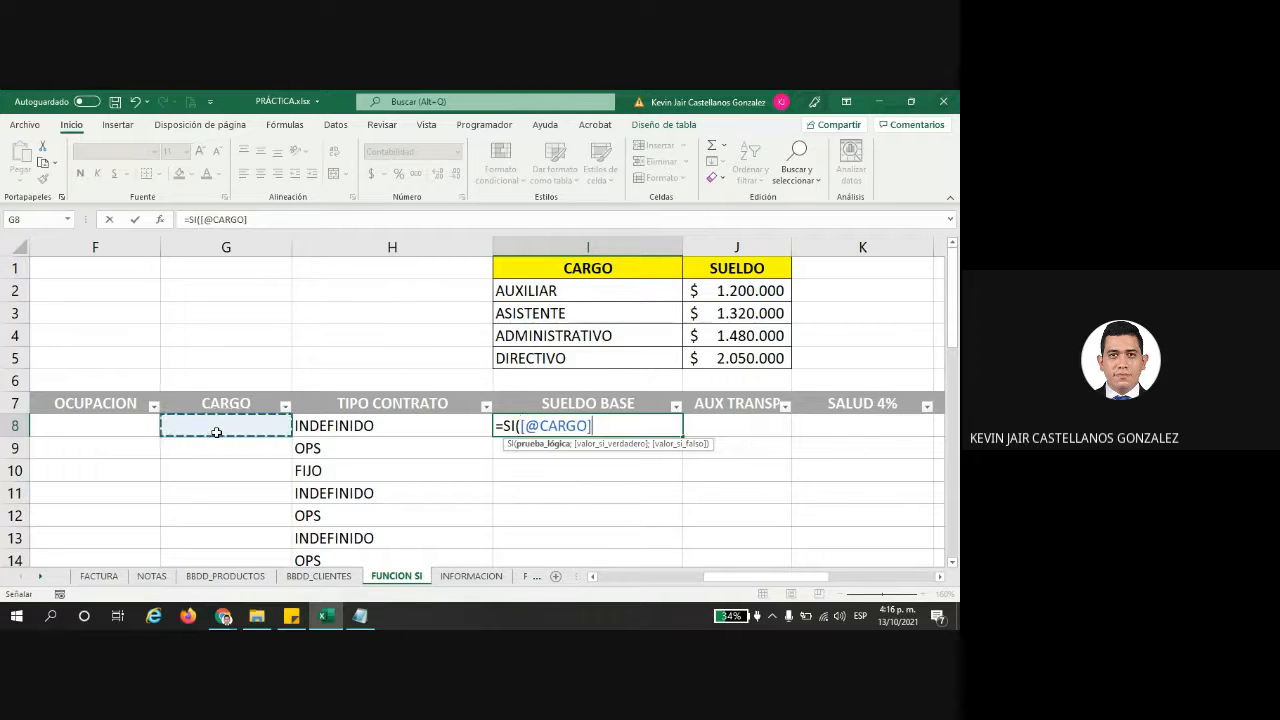
type("=")
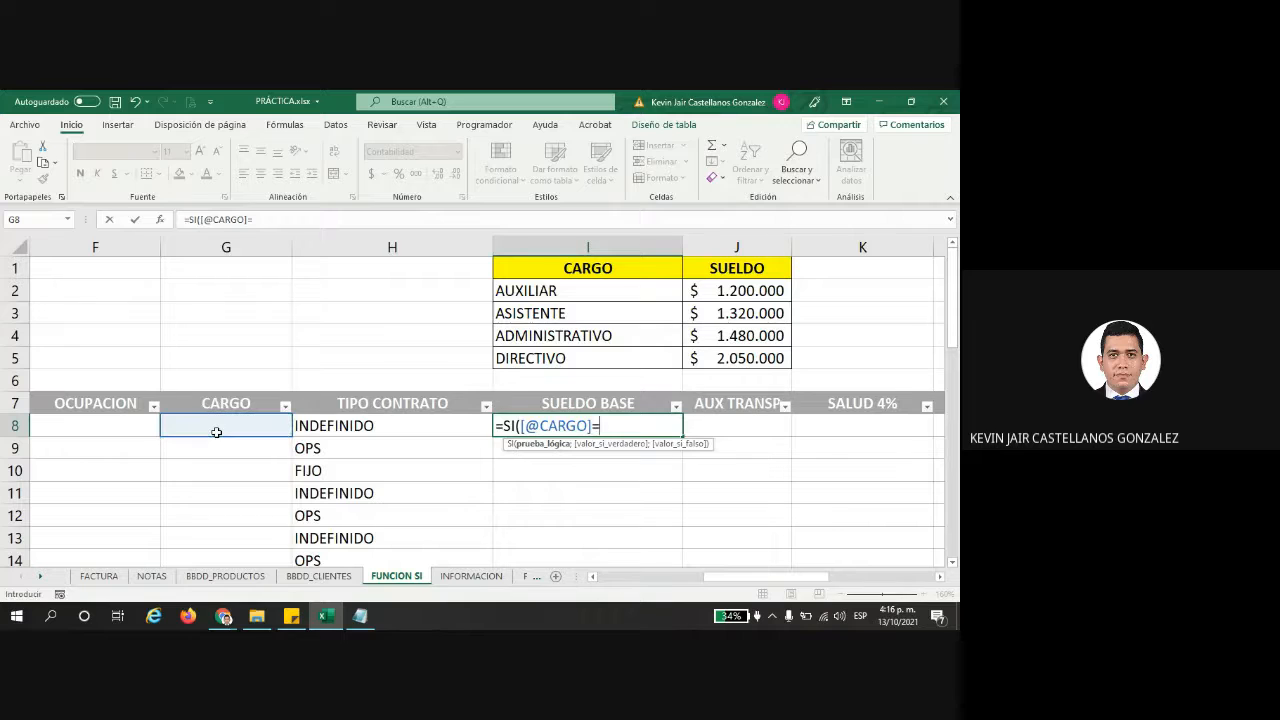
left_click(549, 292)
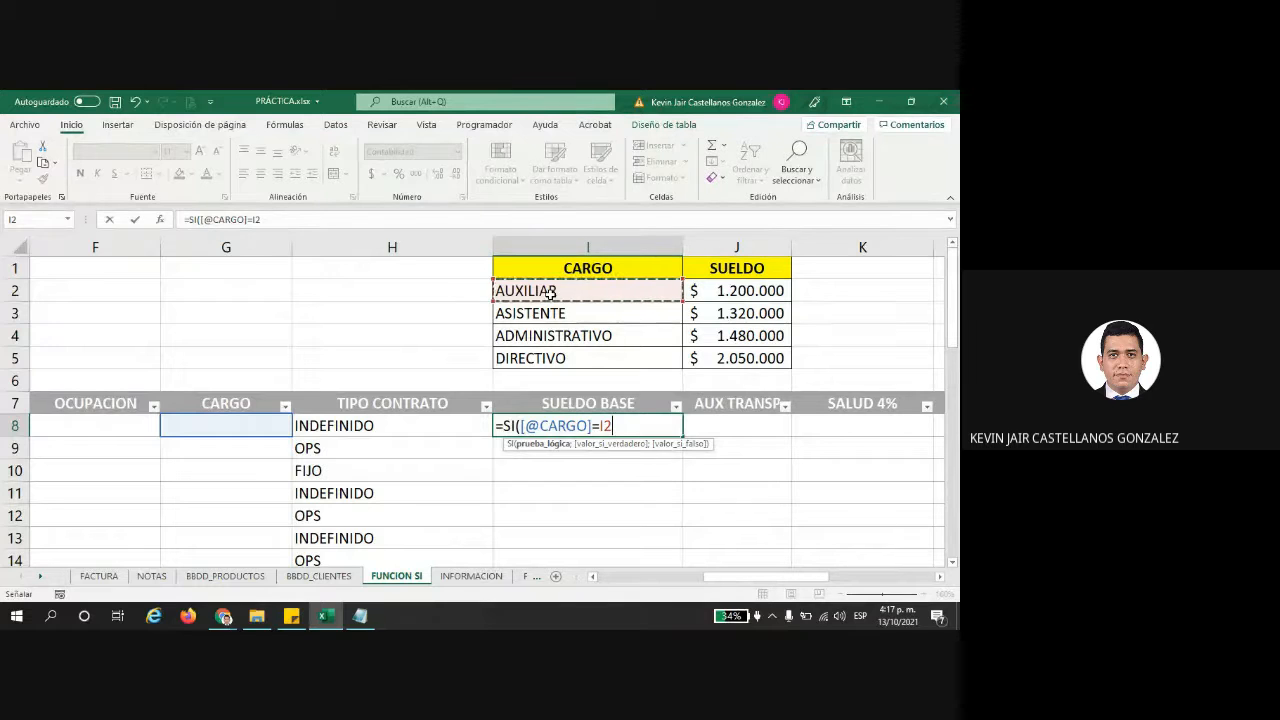
type(";")
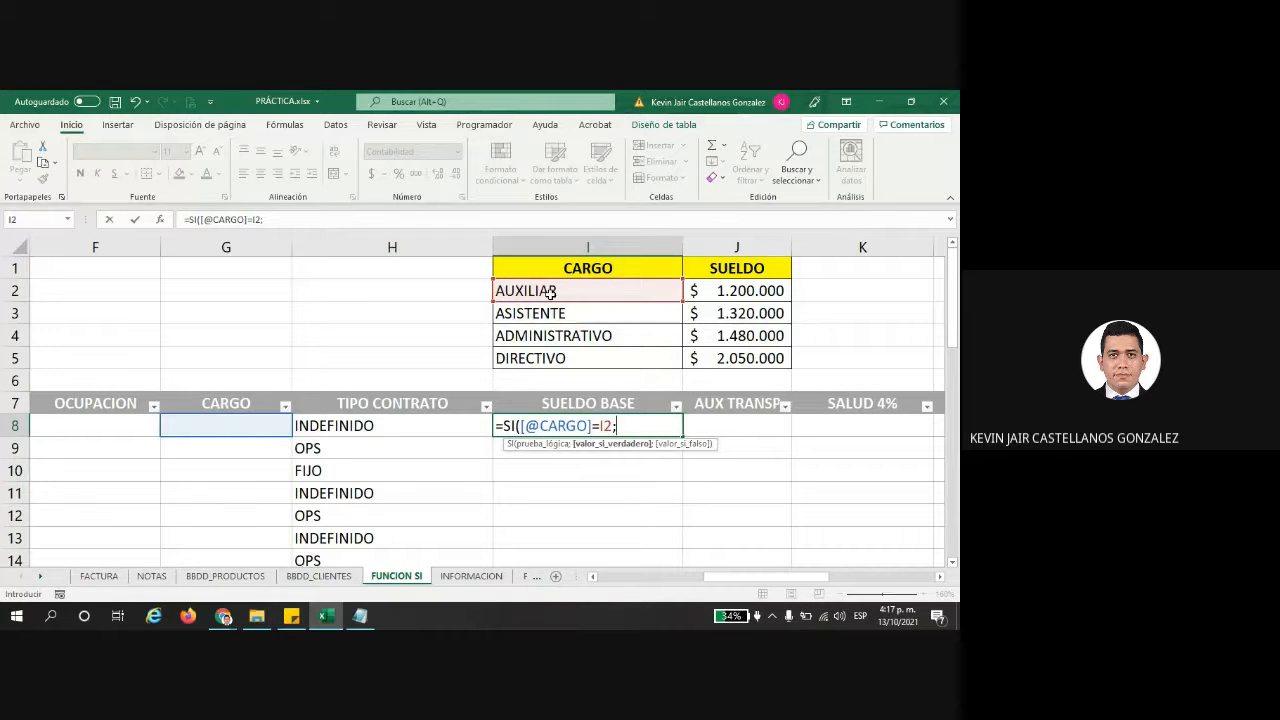
left_click(737, 290)
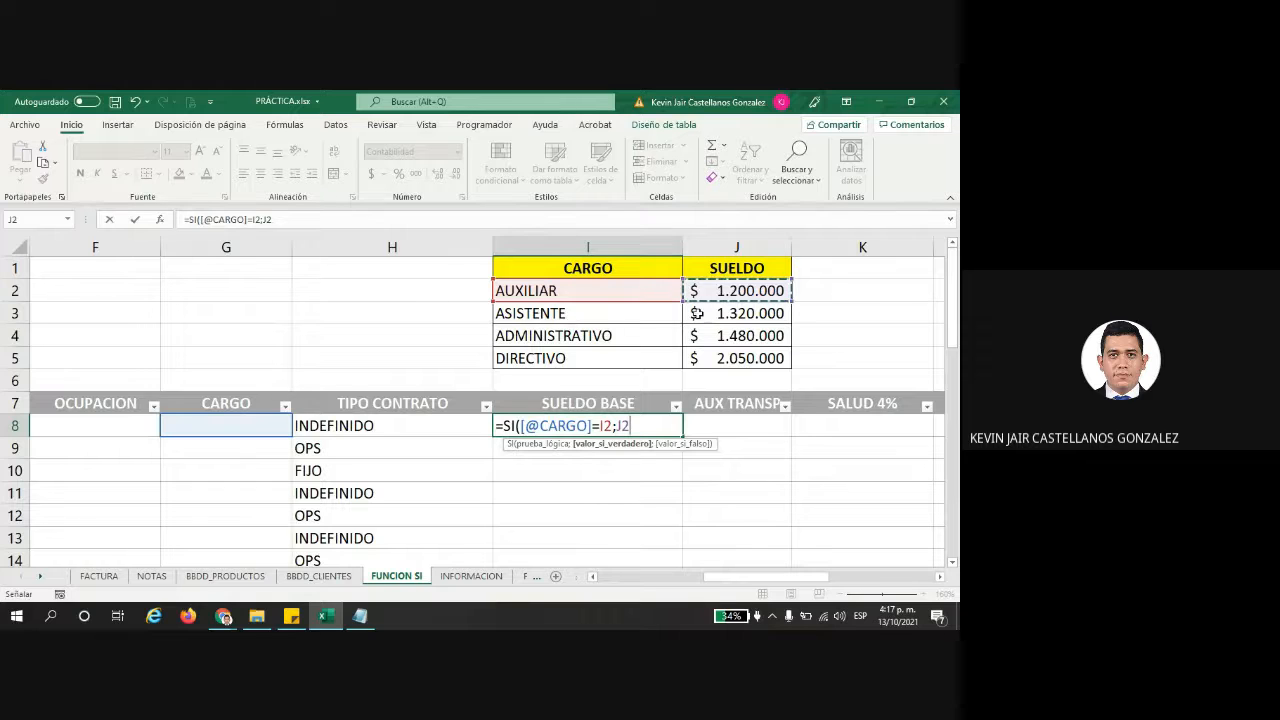
- Try the literal text "AUXILIAR" instead of I2 in the first condition, and restore the I2 reference
double_click(604, 425)
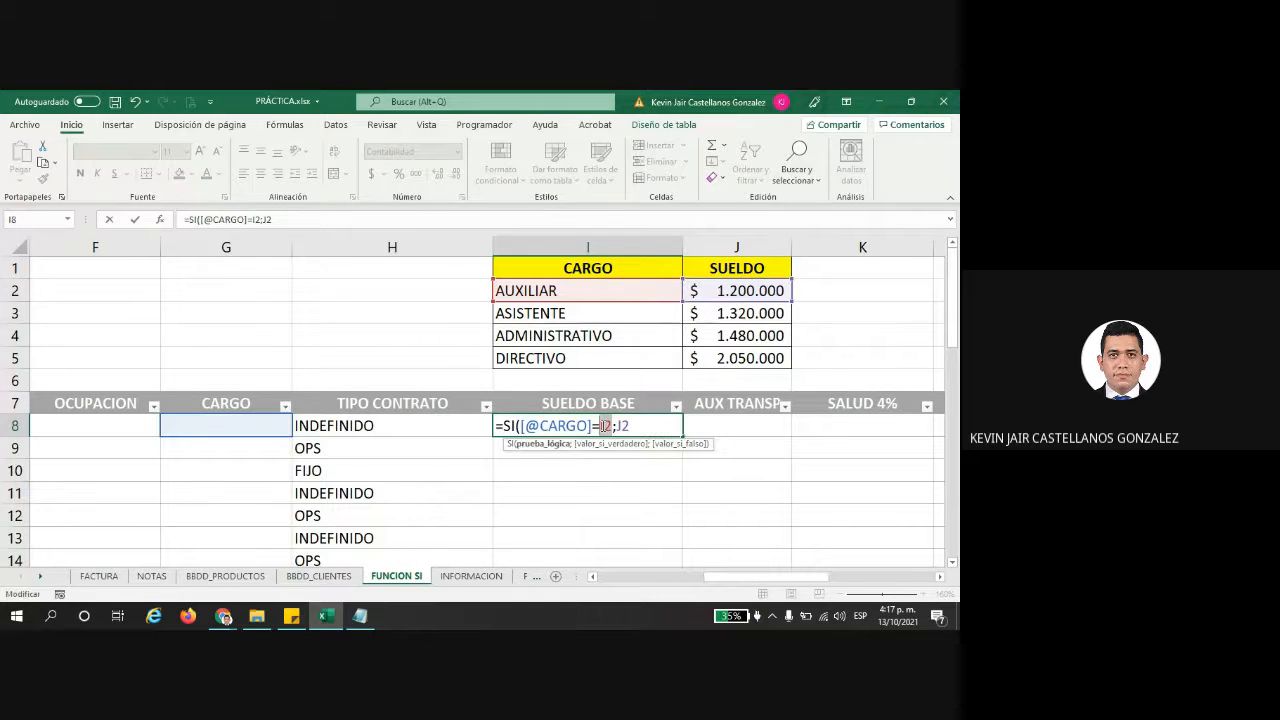
type("\"AUXILIAR\"")
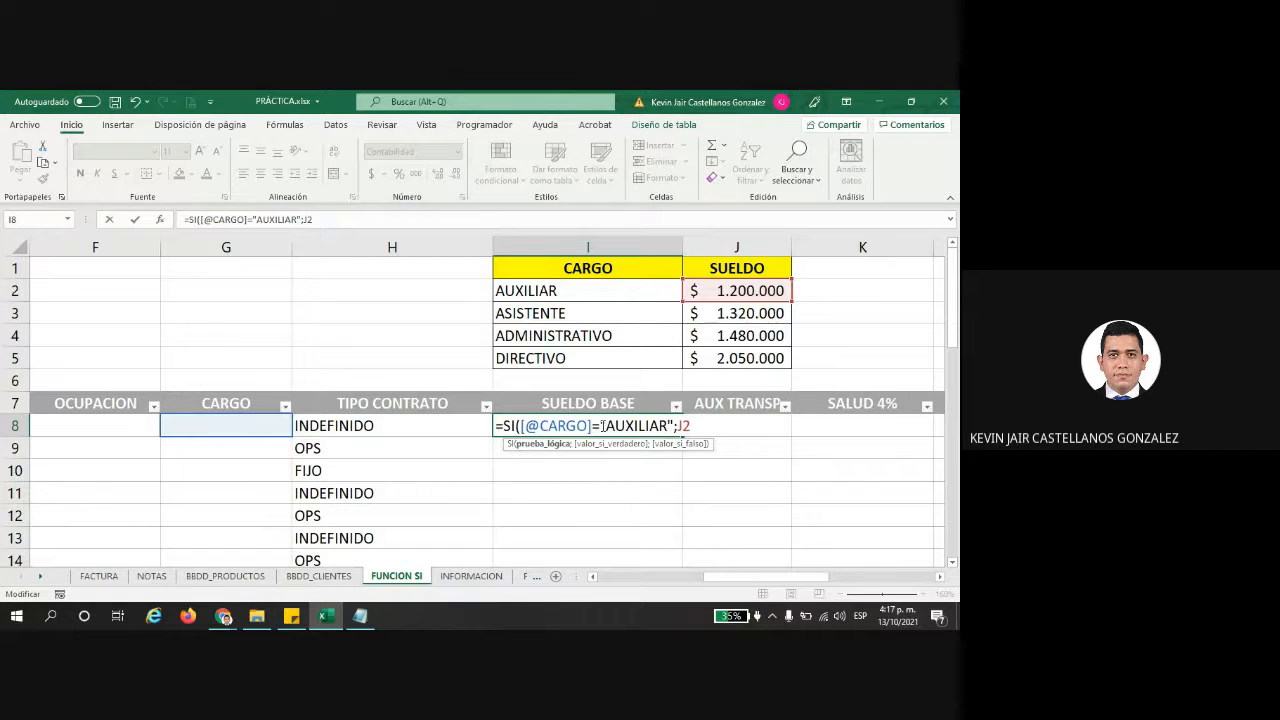
key("BackSpace")
key("BackSpace")
key("BackSpace")
key("BackSpace")
key("BackSpace")
key("BackSpace")
key("BackSpace")
key("BackSpace")
key("BackSpace")
key("BackSpace")
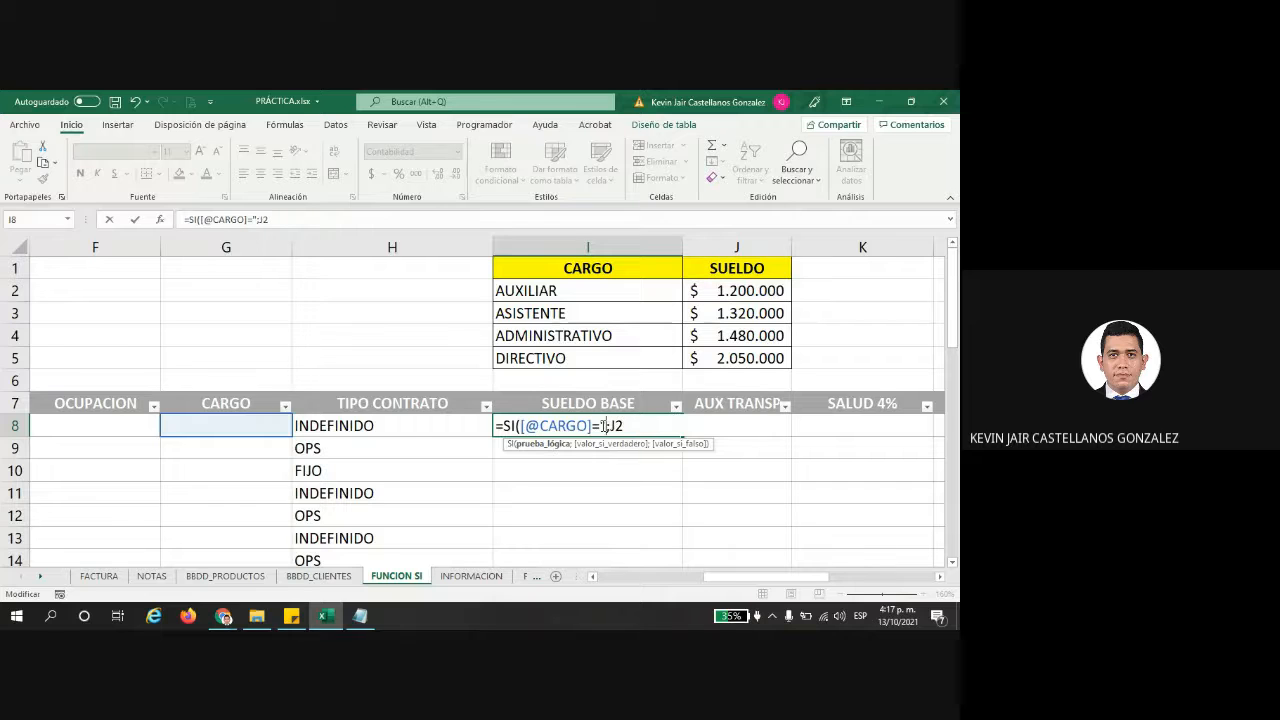
left_click(548, 288)
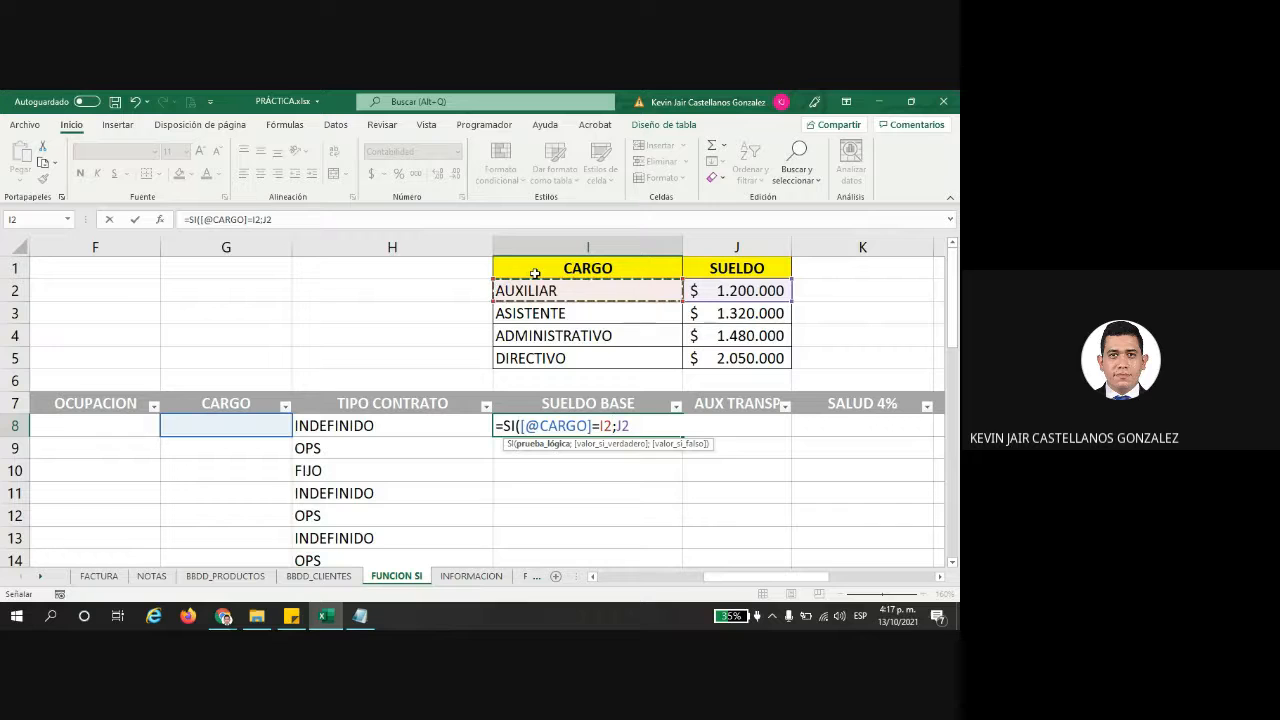
- Nest a second SI as the false value in I8, returning J3 when CARGO equals I3
left_click(638, 426)
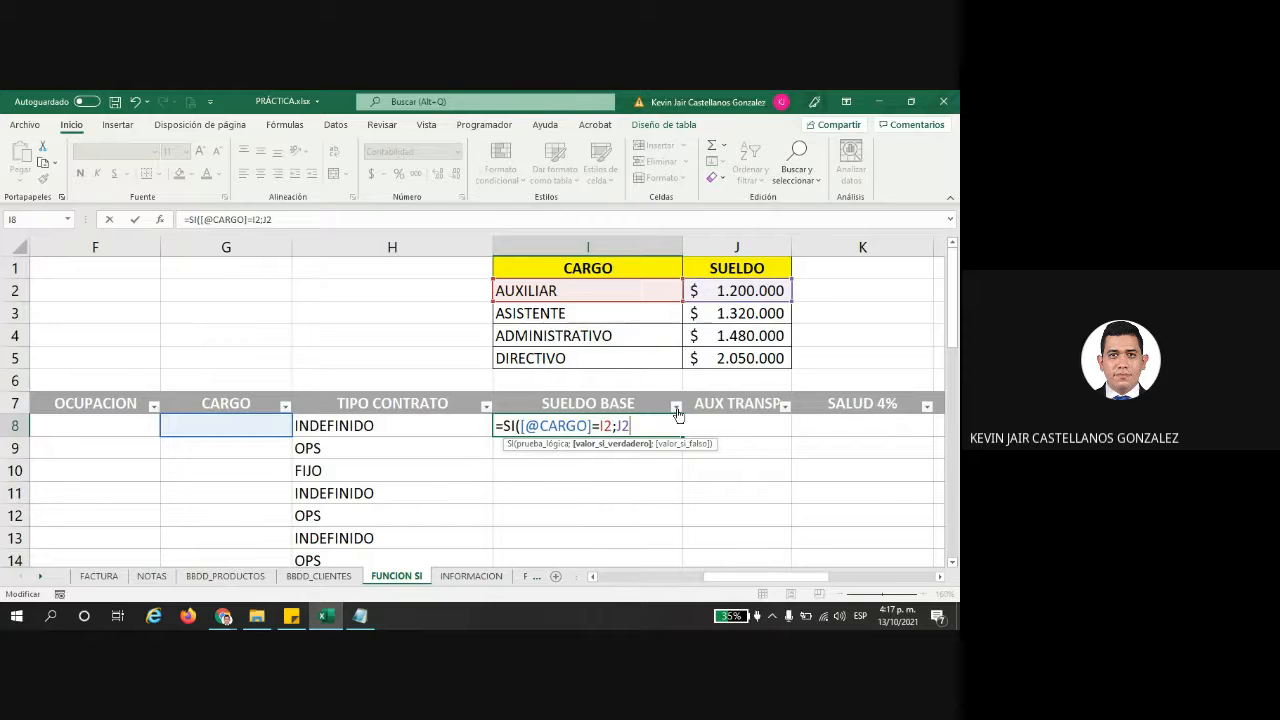
type(";")
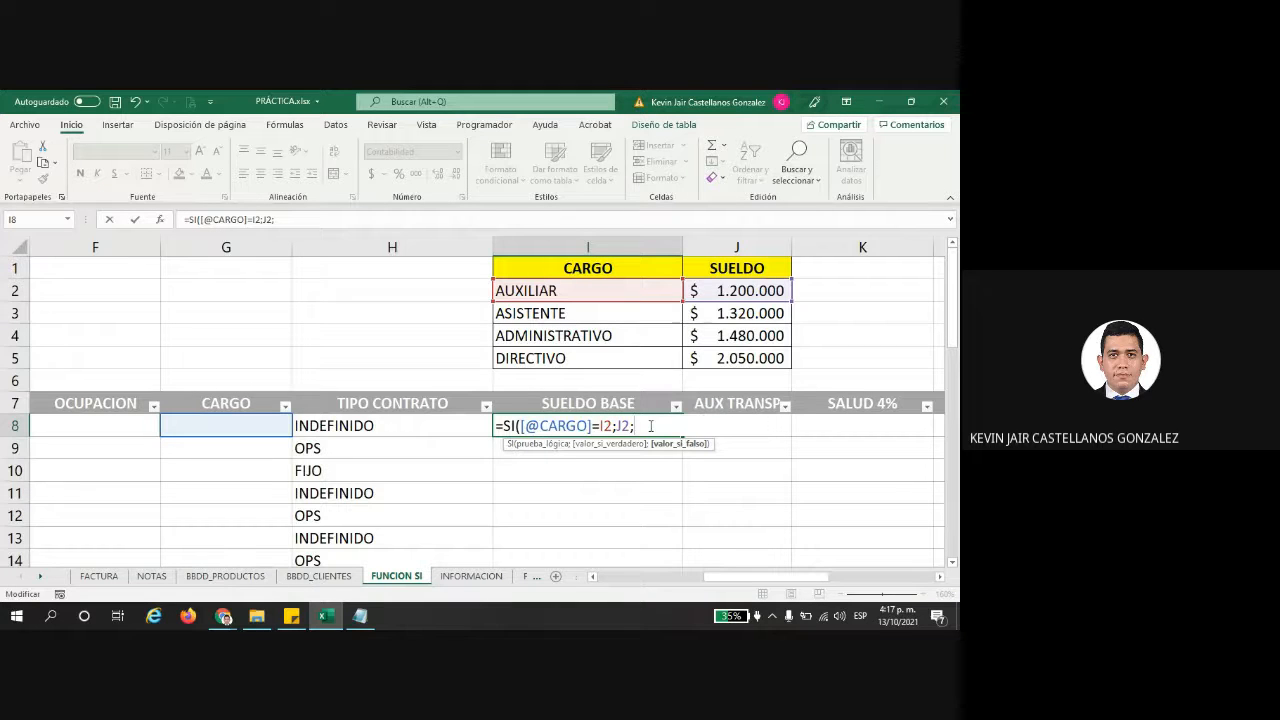
type("SI")
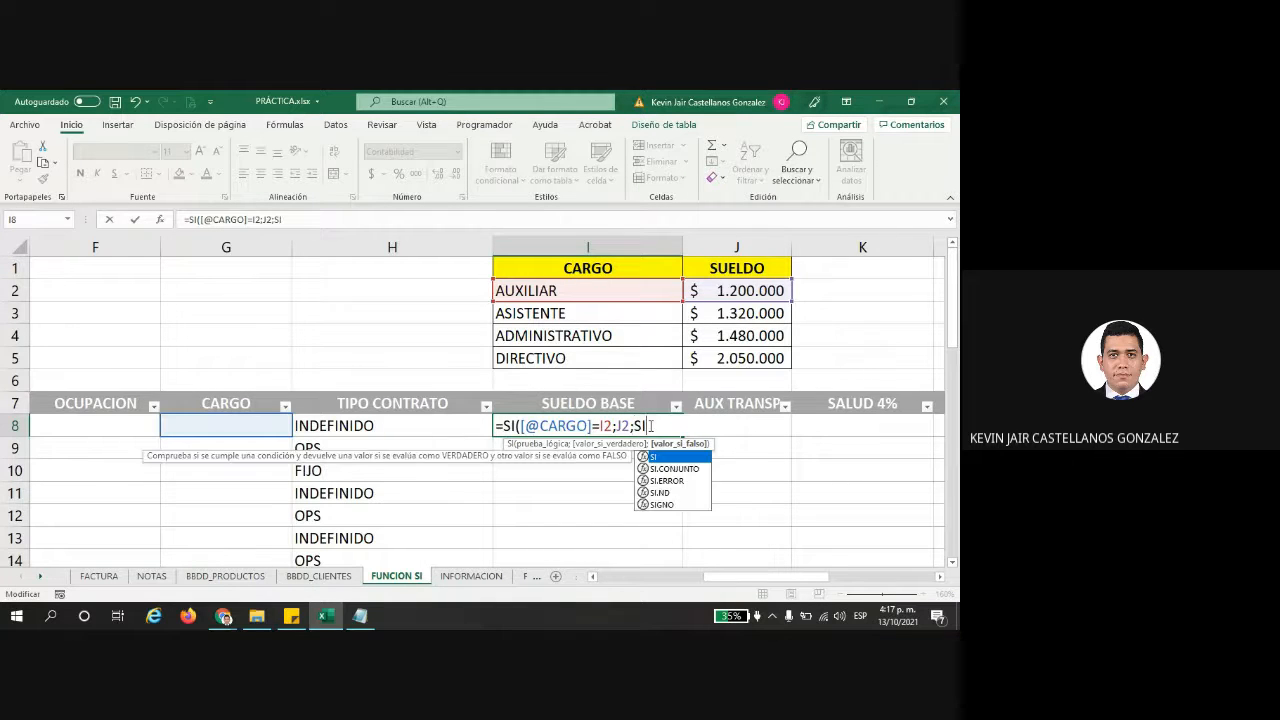
type("(")
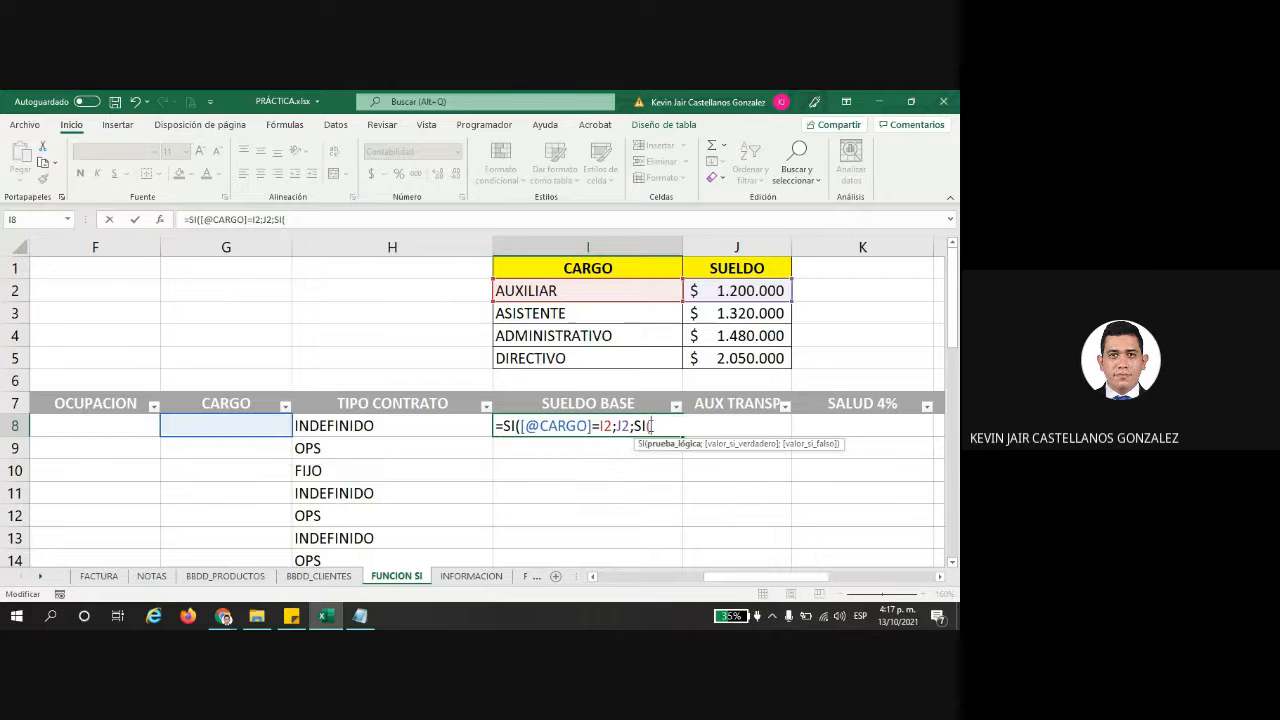
left_click(216, 427)
type("=")
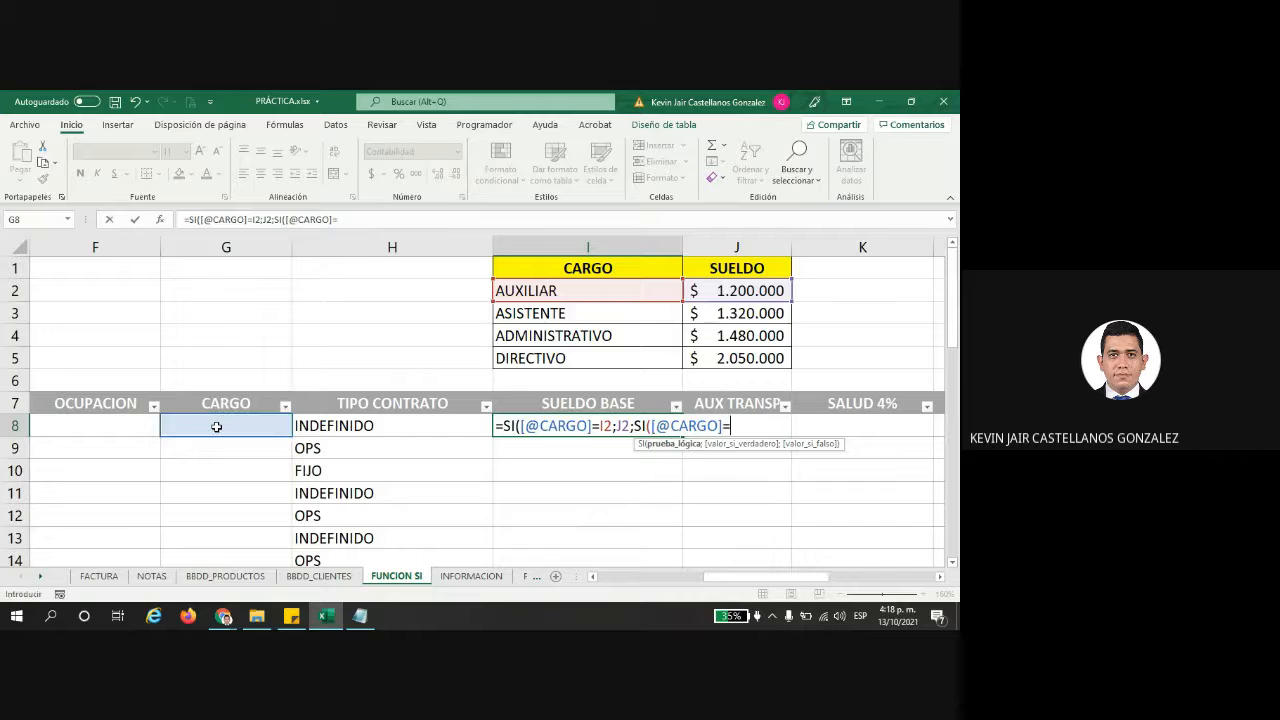
left_click(597, 311)
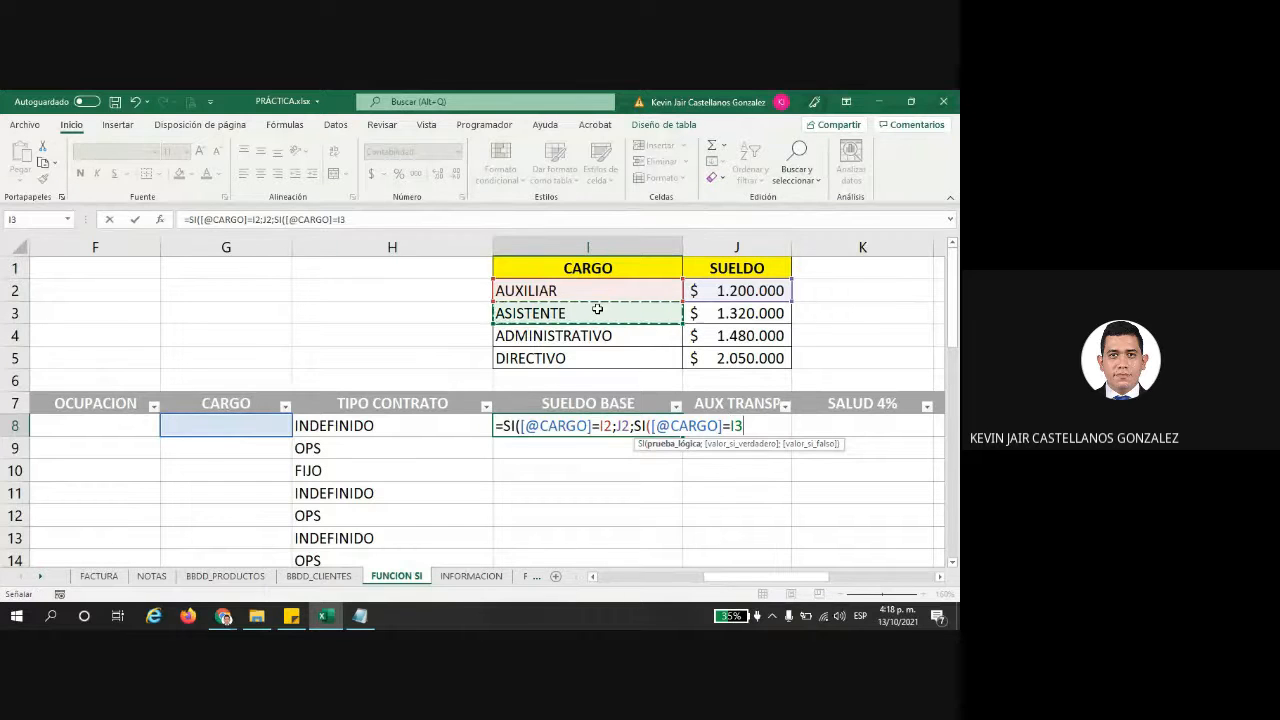
type(";")
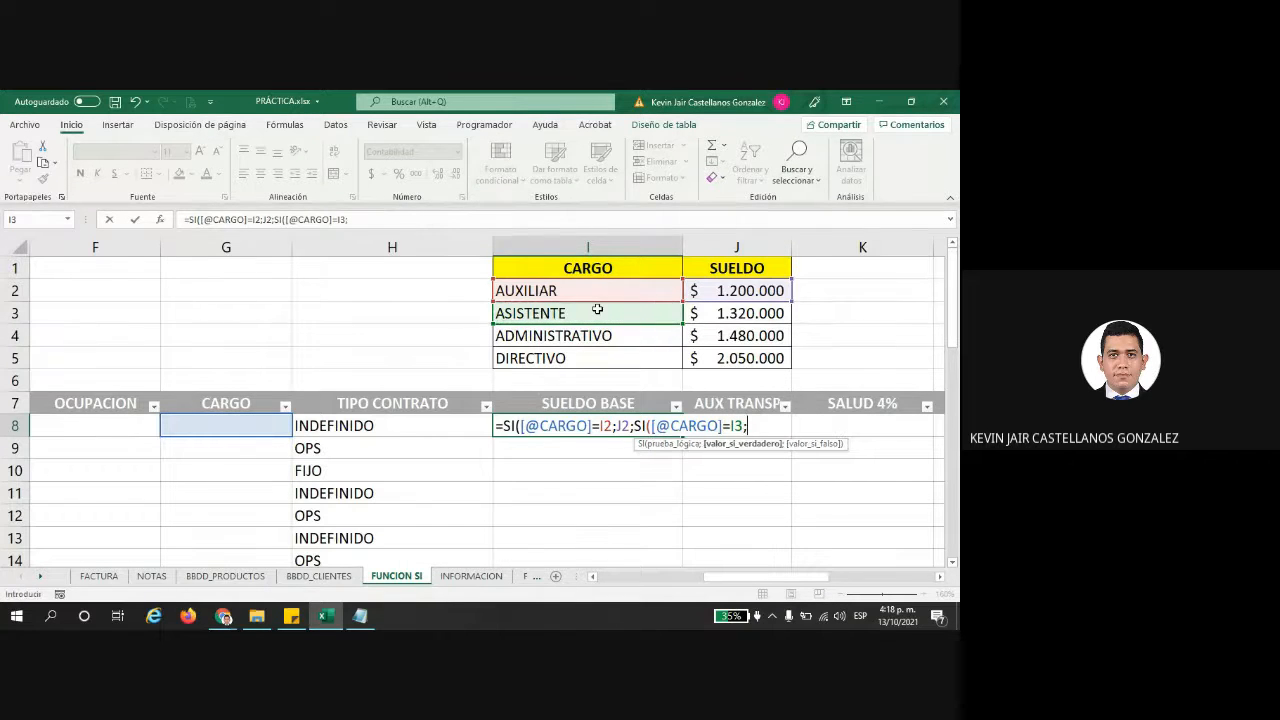
left_click(766, 314)
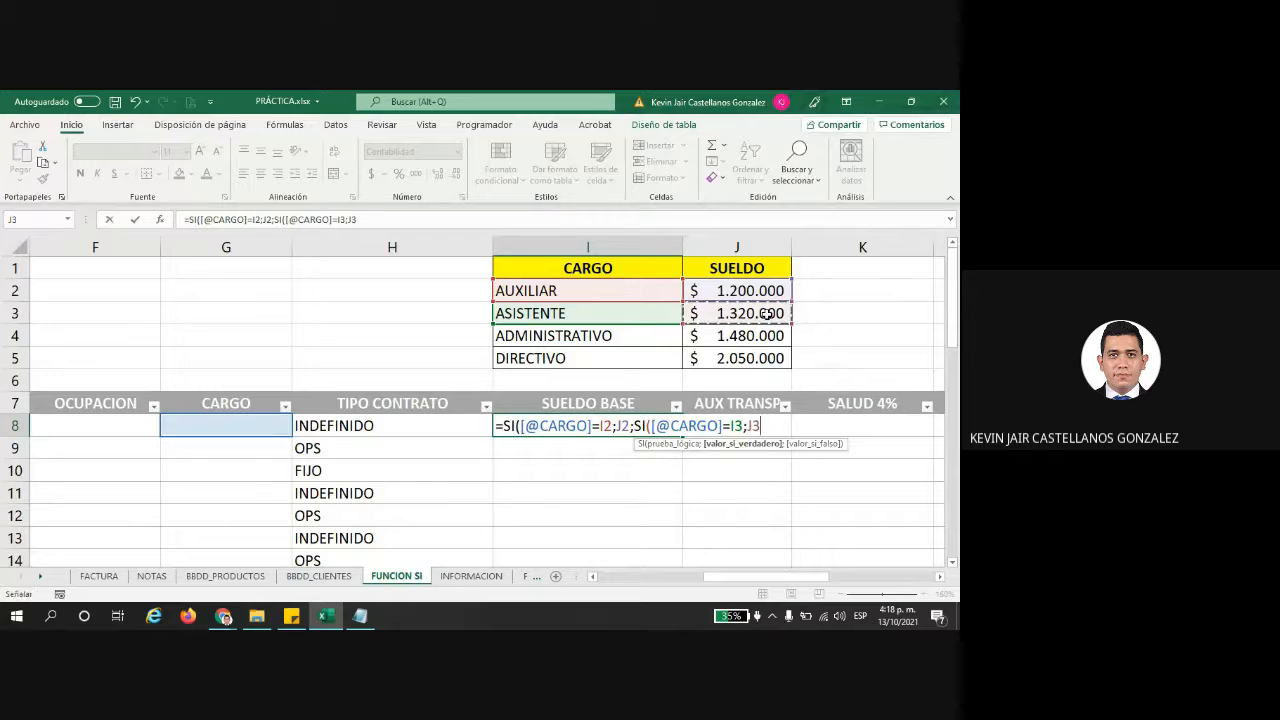
- Nest a third SI in the I8 formula that returns J4 when CARGO equals I4
type(";")
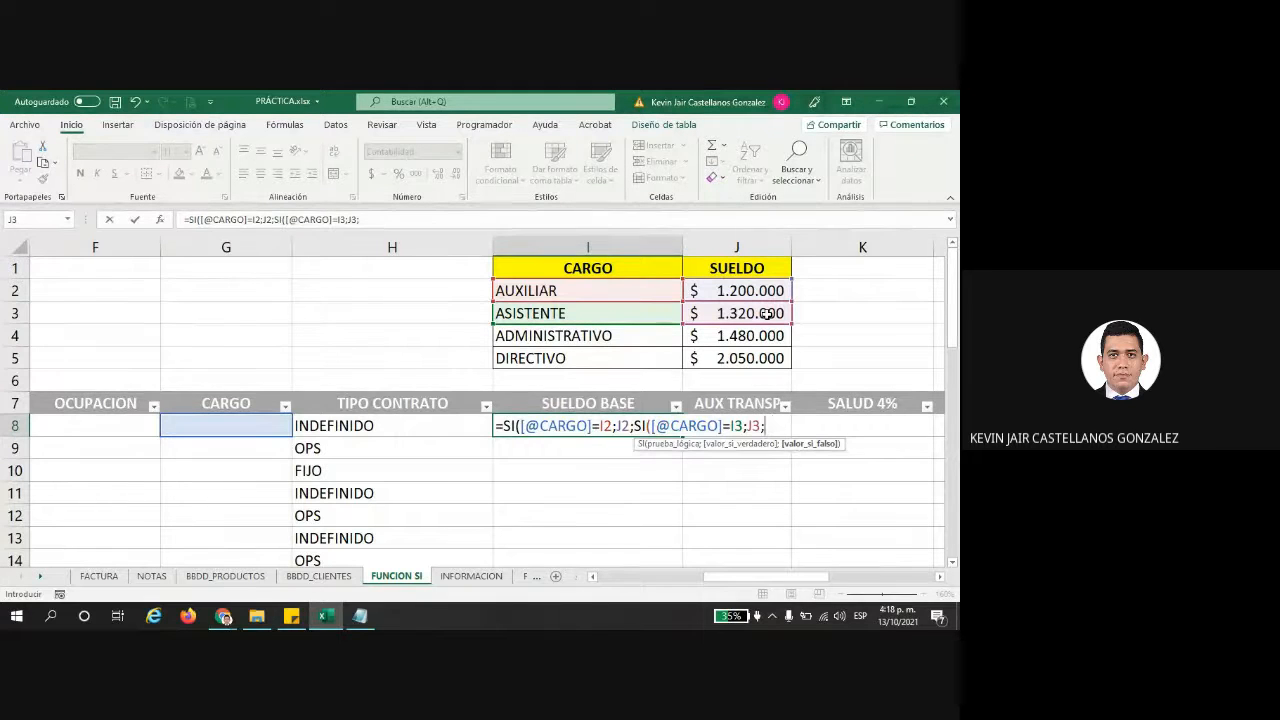
type("SI")
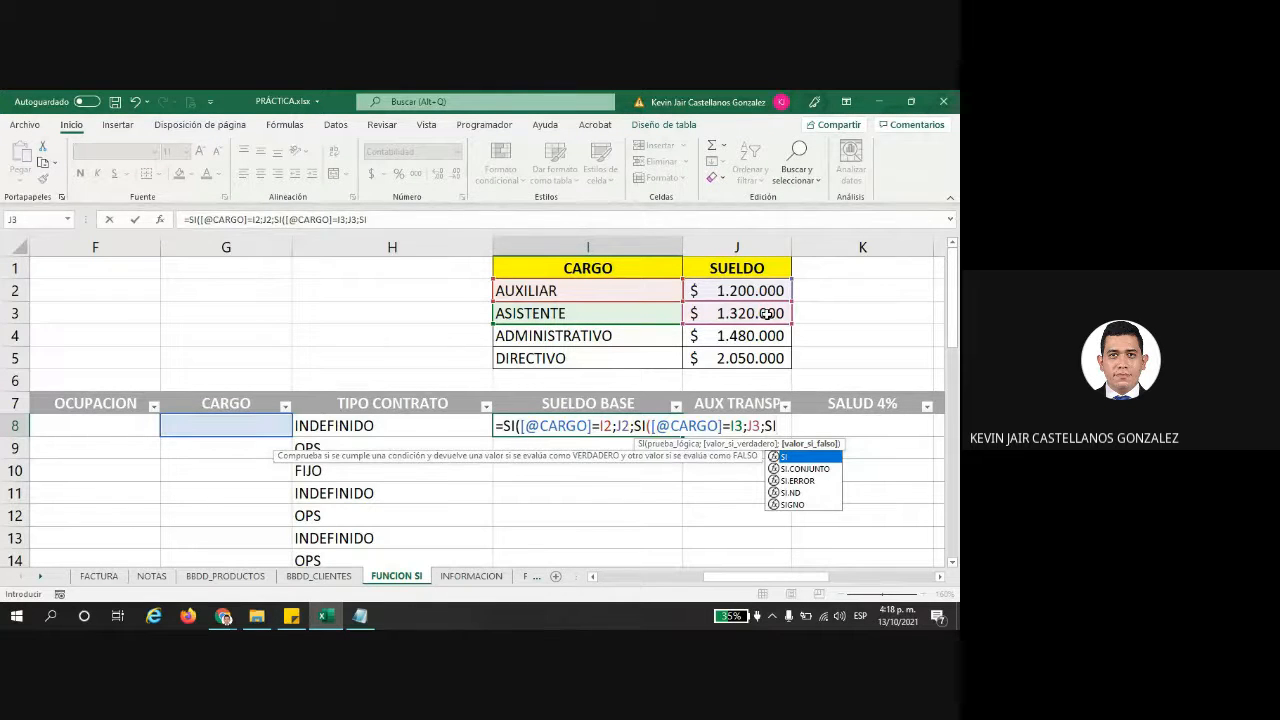
type("(")
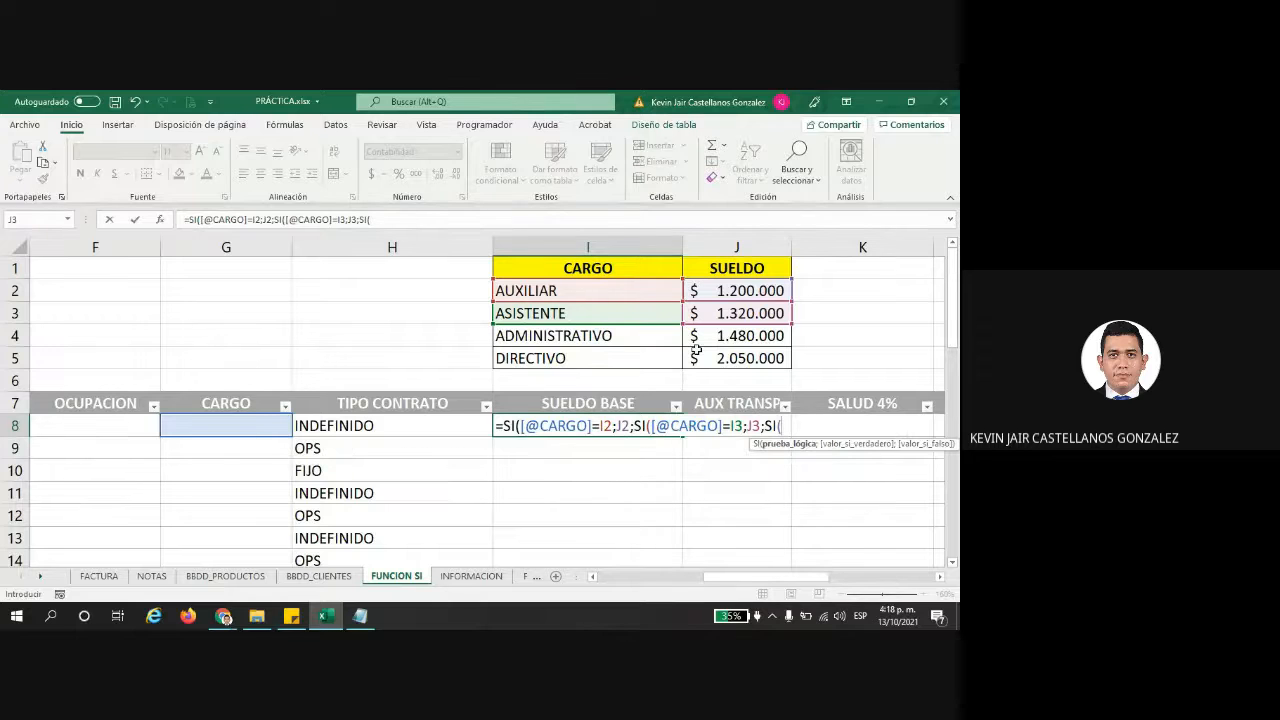
left_click(200, 427)
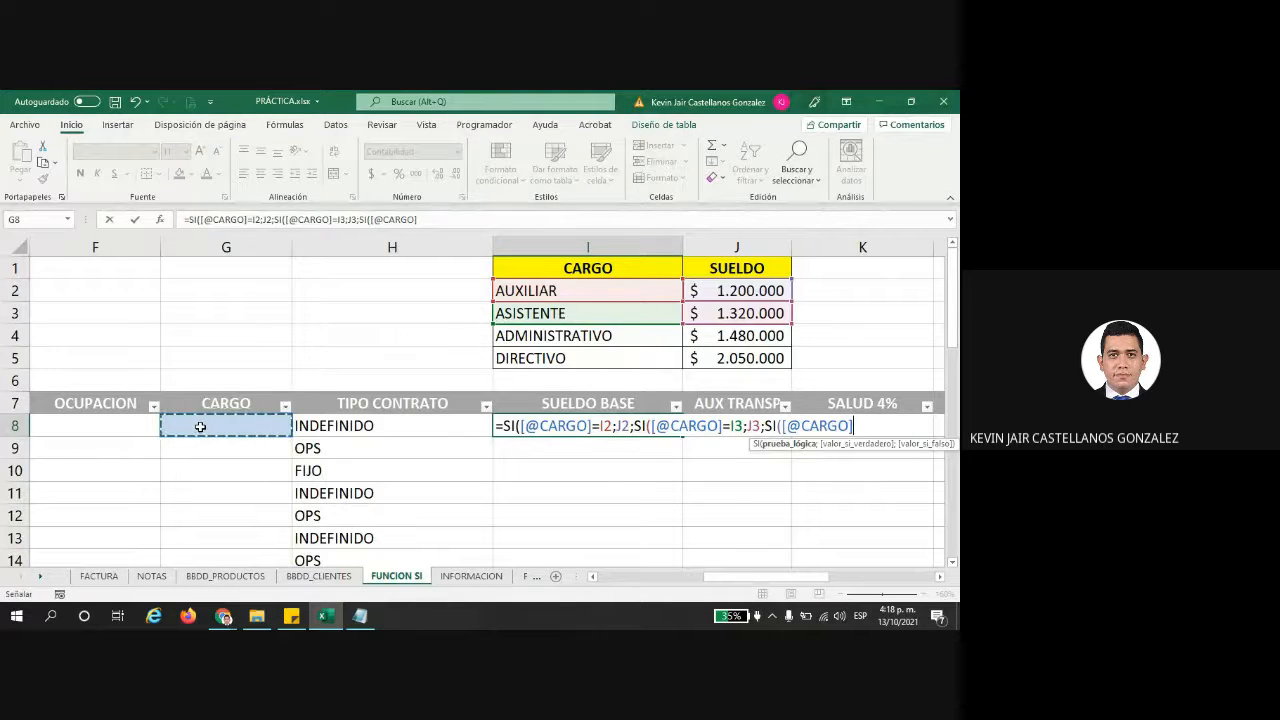
type("=")
left_click(621, 341)
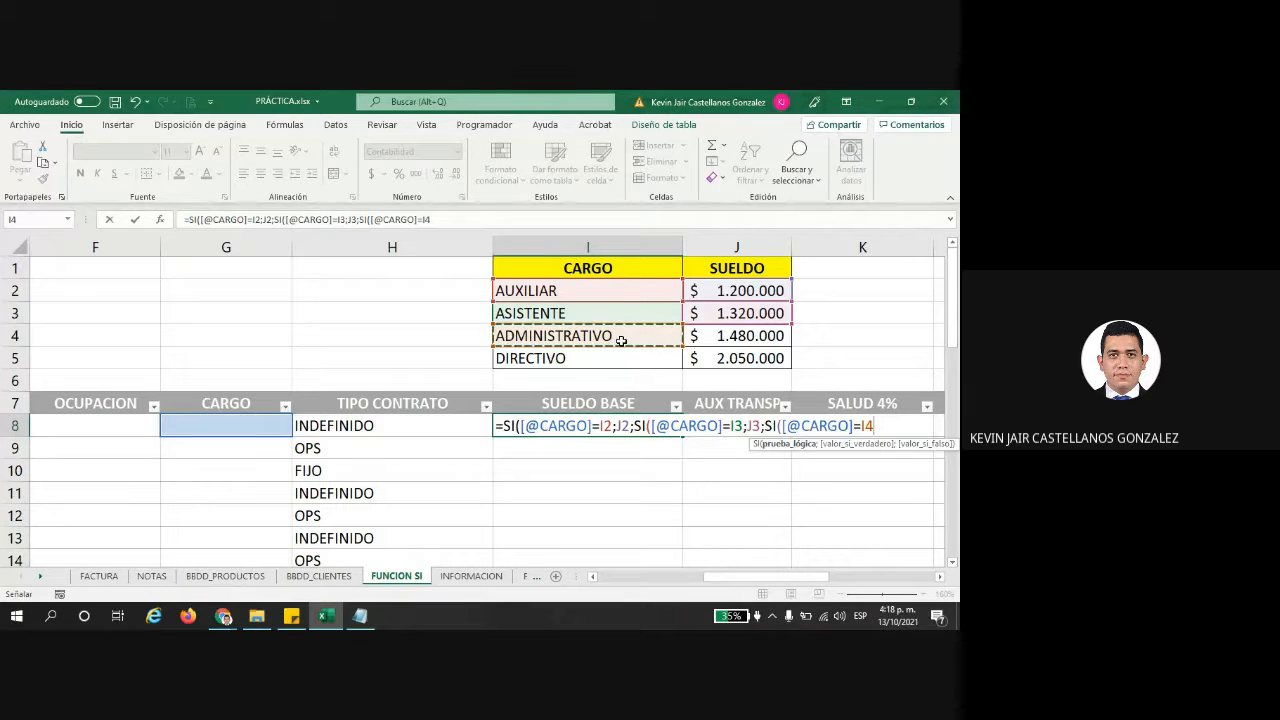
type(";")
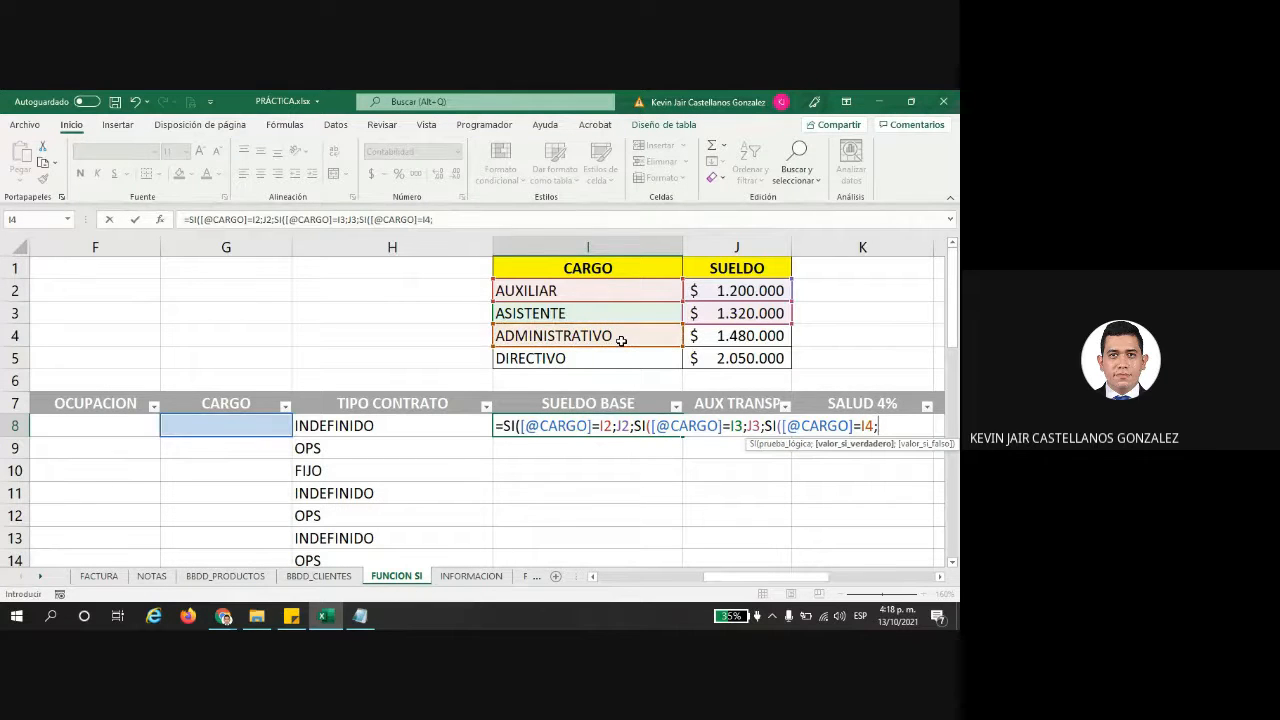
left_click(738, 336)
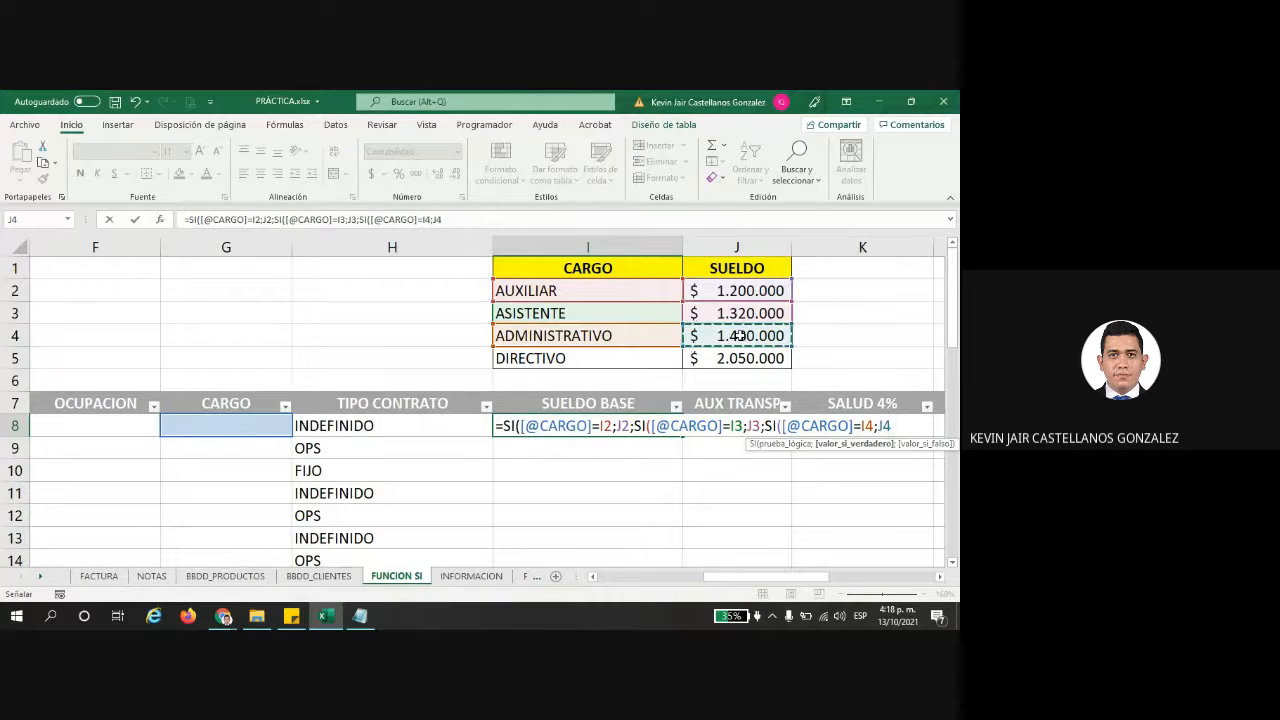
- Nest a fourth SI in the I8 formula that returns J5 when CARGO equals I5, and 0 otherwise
type(";")
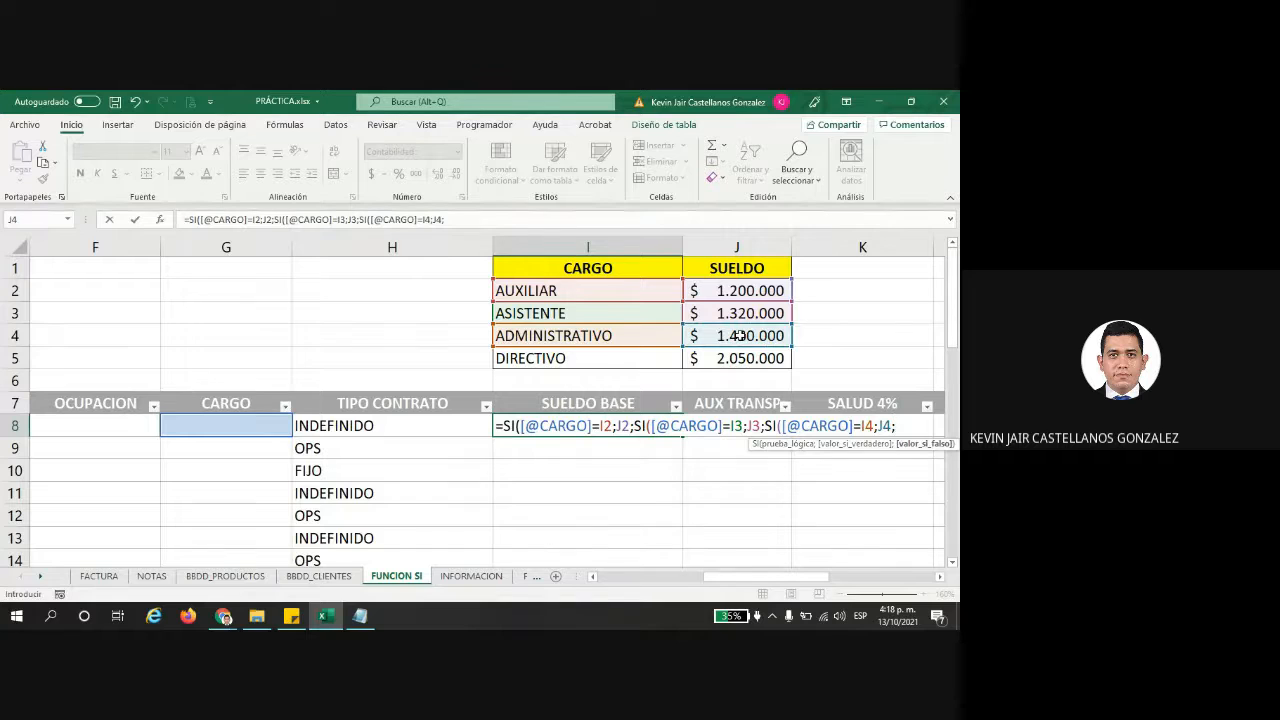
type("SI")
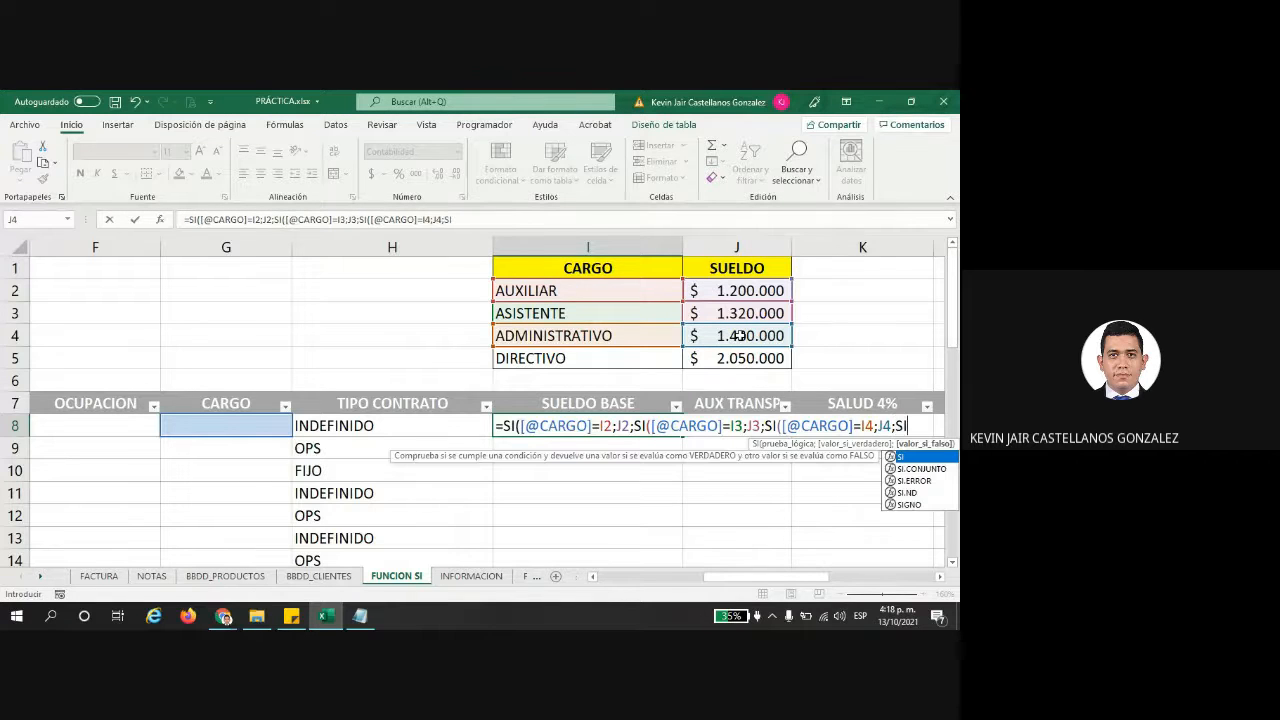
type("(")
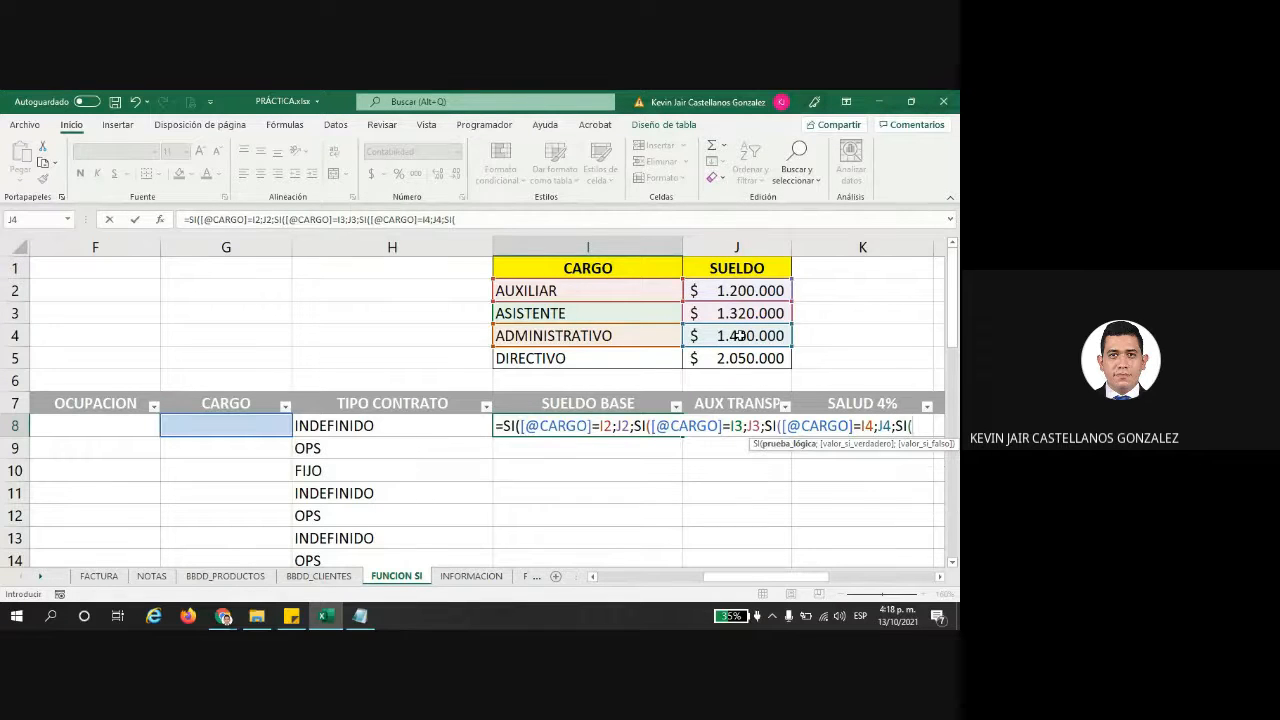
left_click(221, 434)
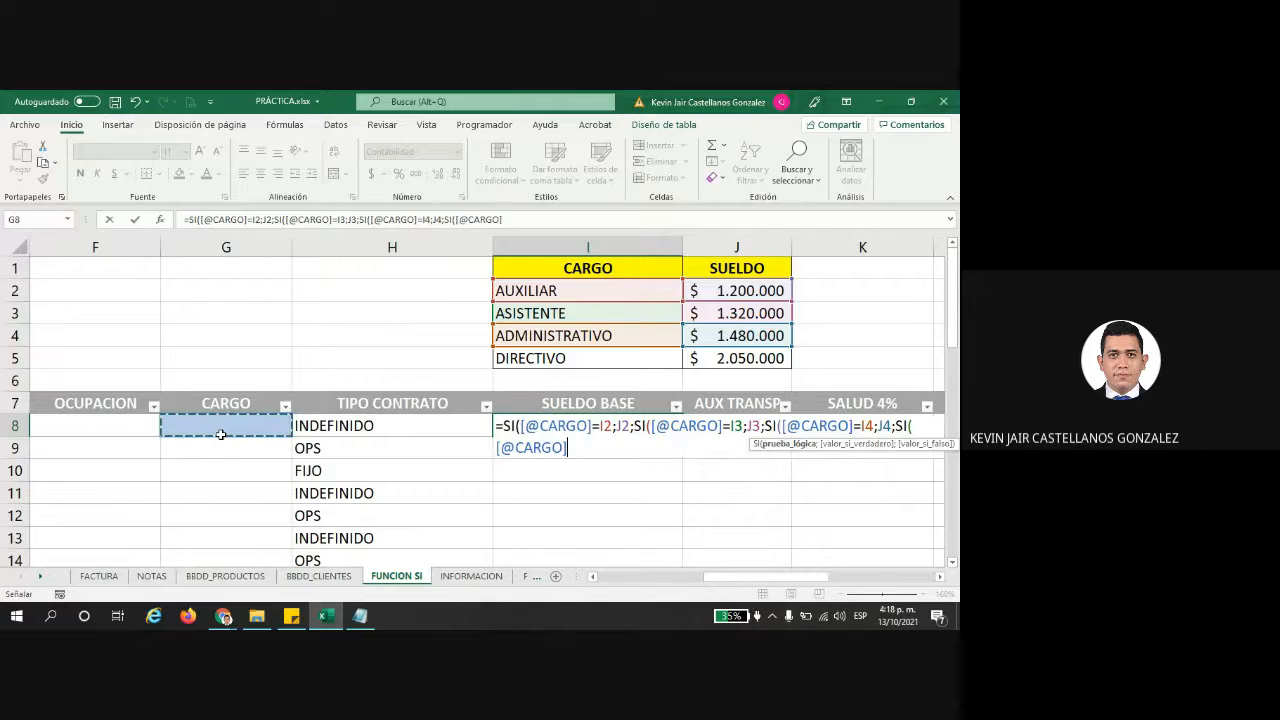
type("=")
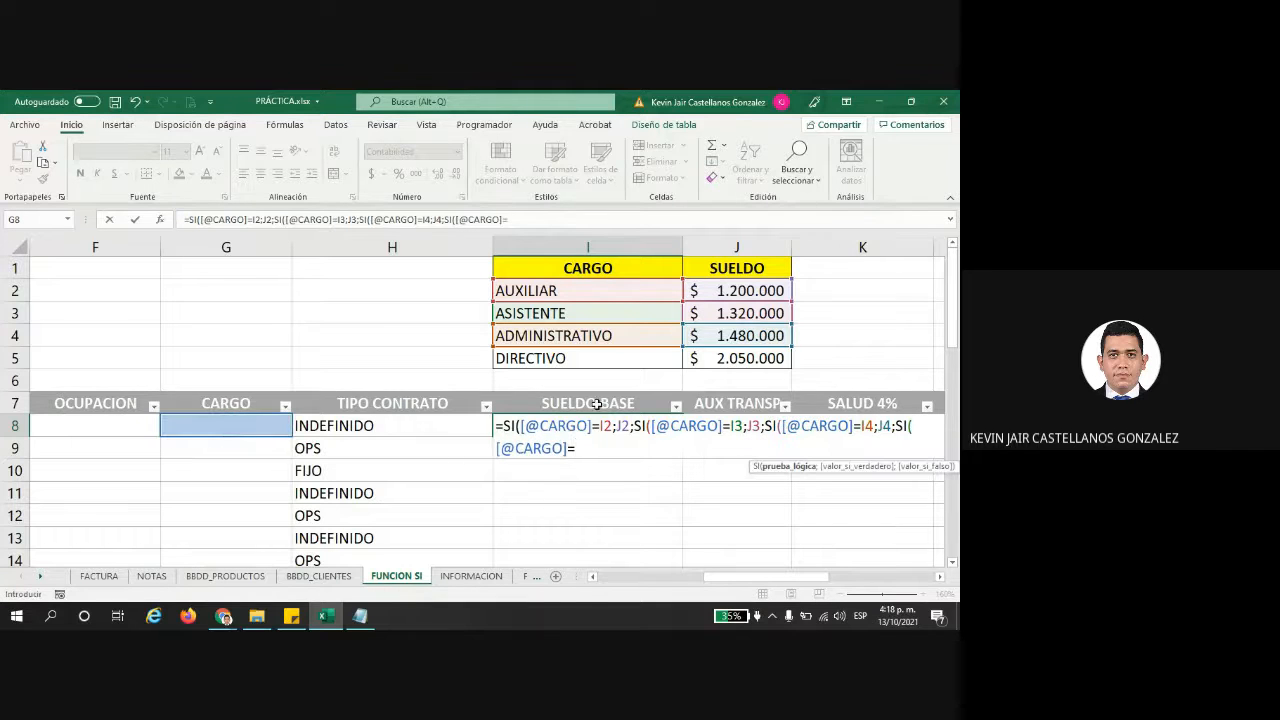
left_click(574, 358)
type(";")
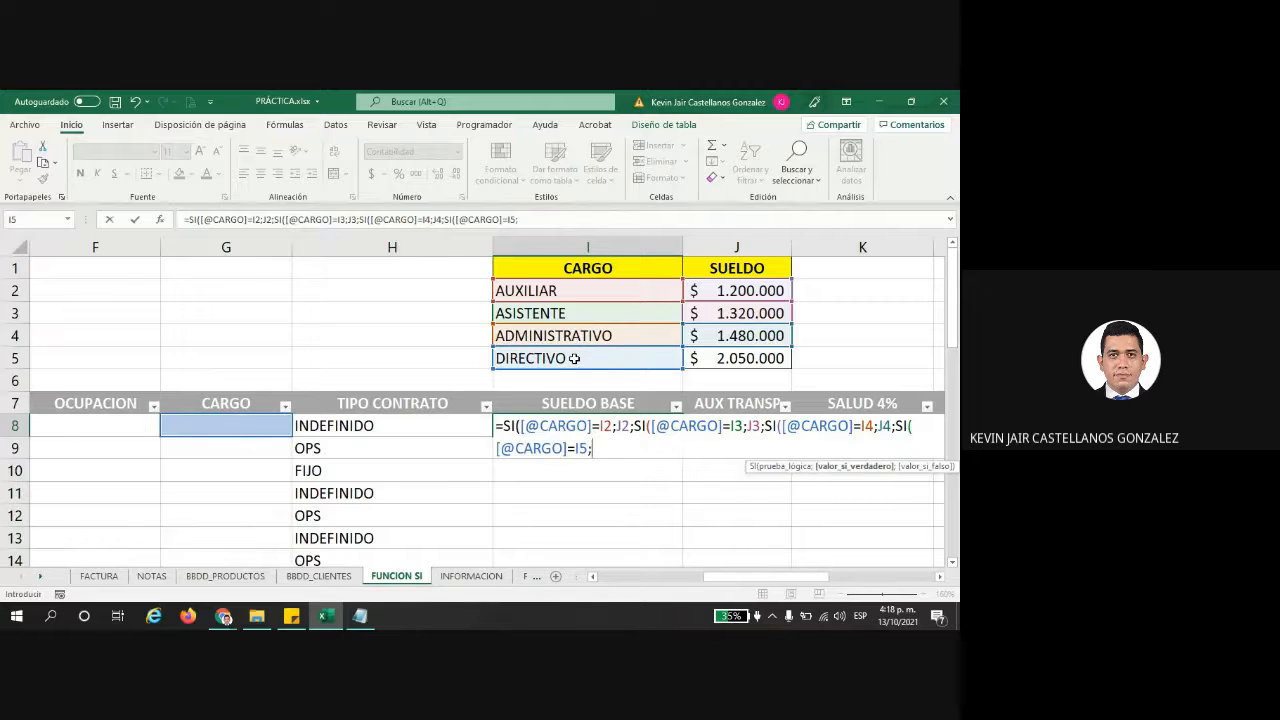
left_click(720, 358)
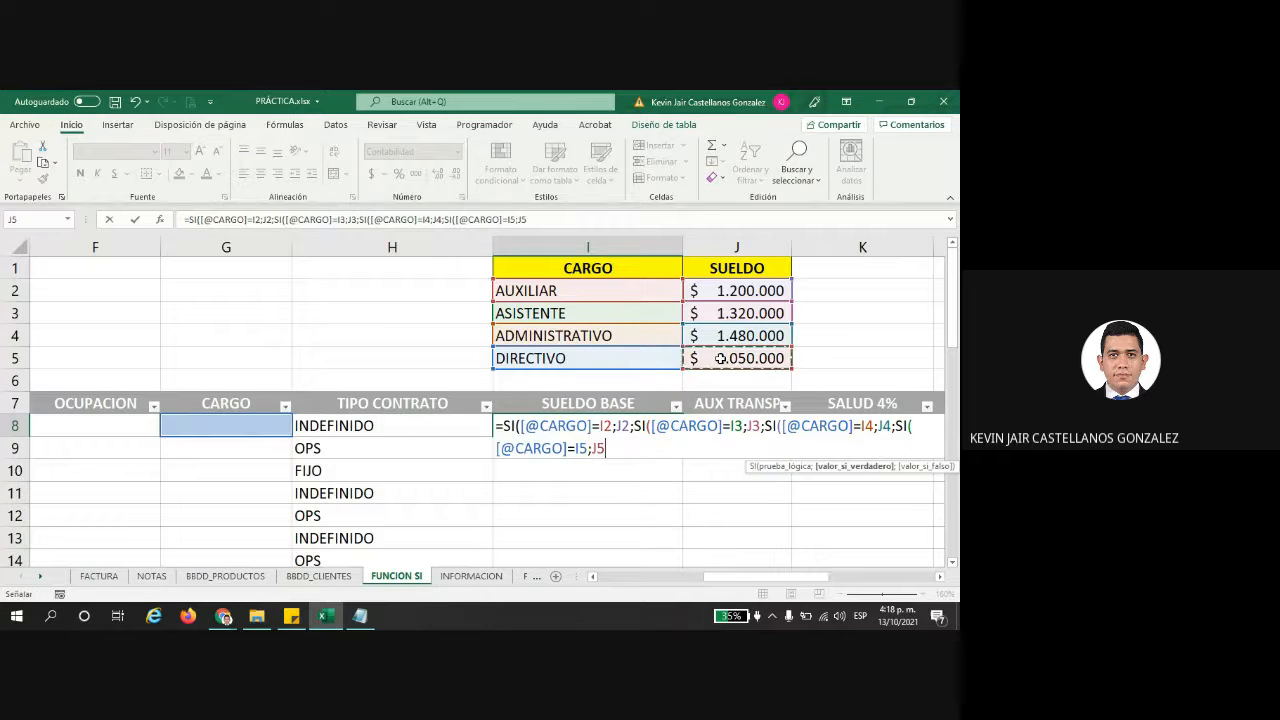
type(";0")
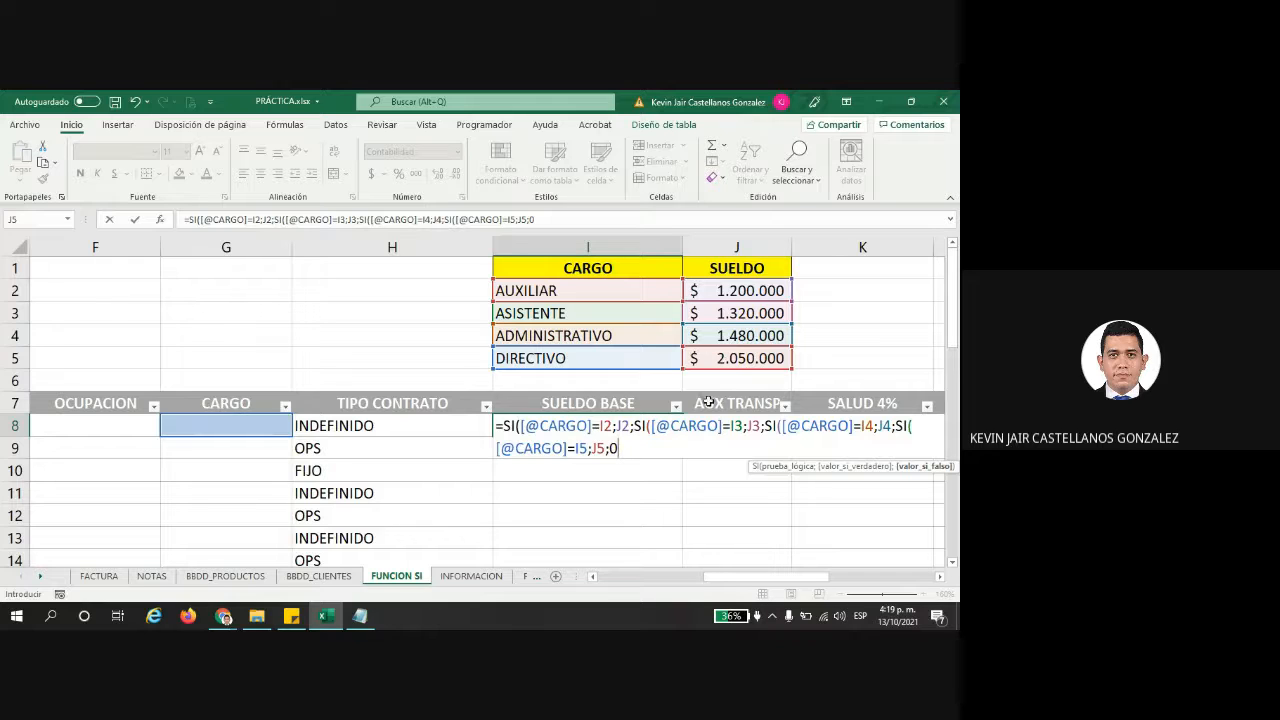
- Close all four nested SI functions with parentheses and enter the SUELDO BASE formula
left_click(621, 447)
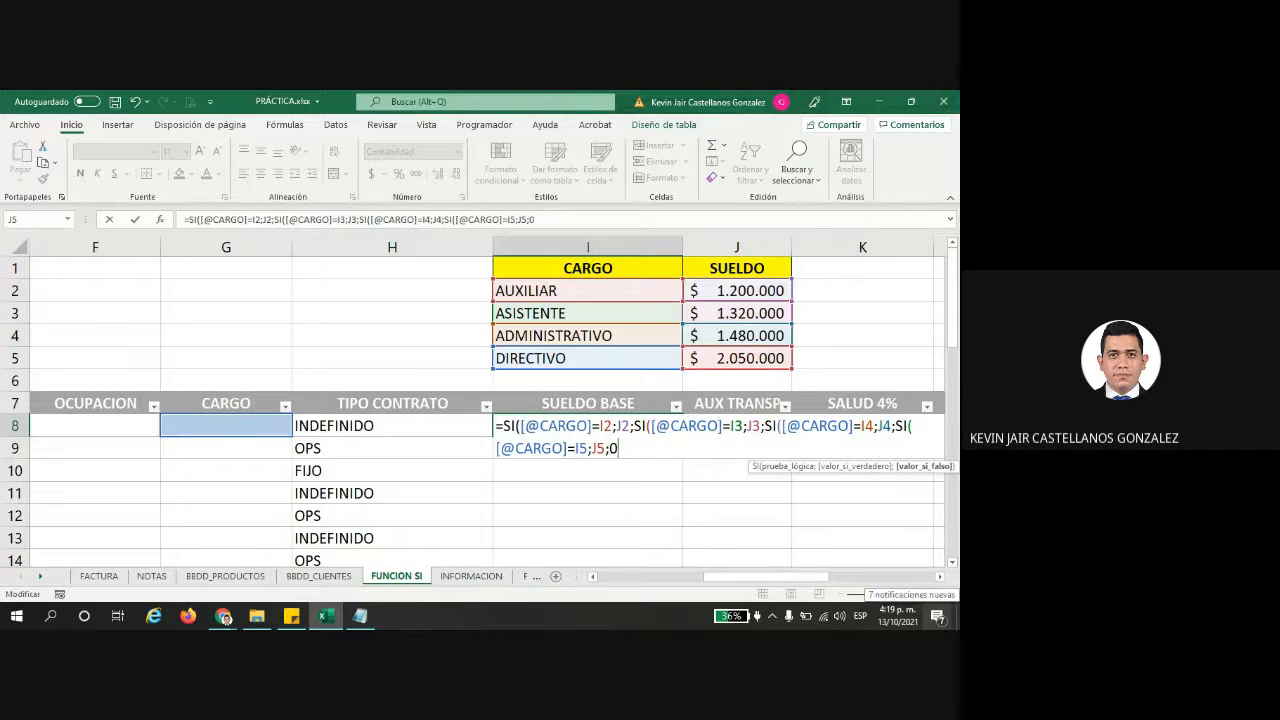
left_click(519, 426)
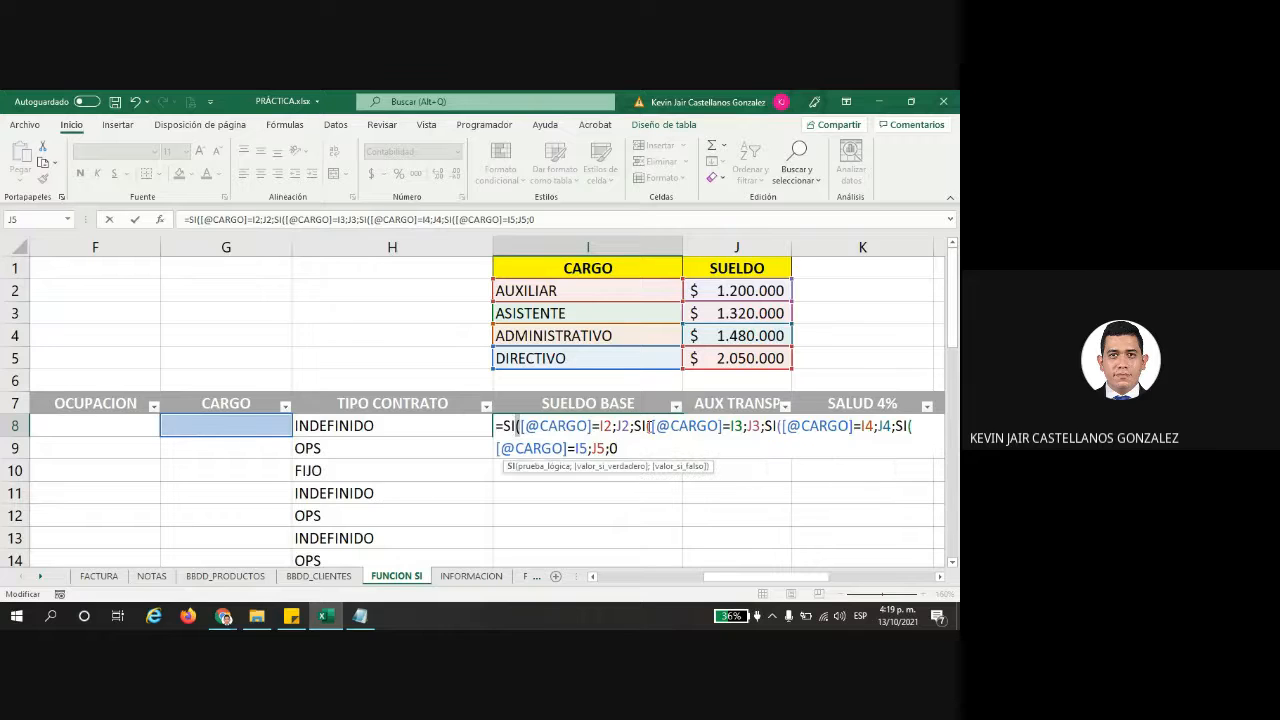
left_click(650, 426)
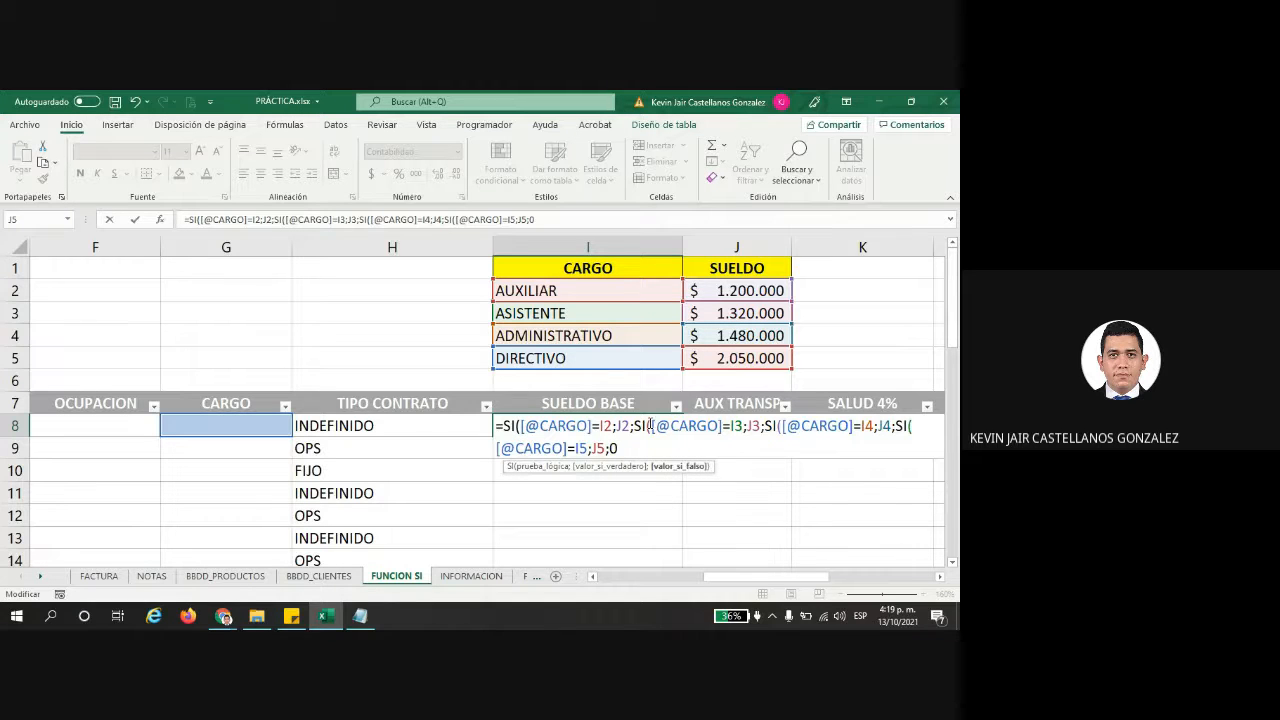
left_click(780, 426)
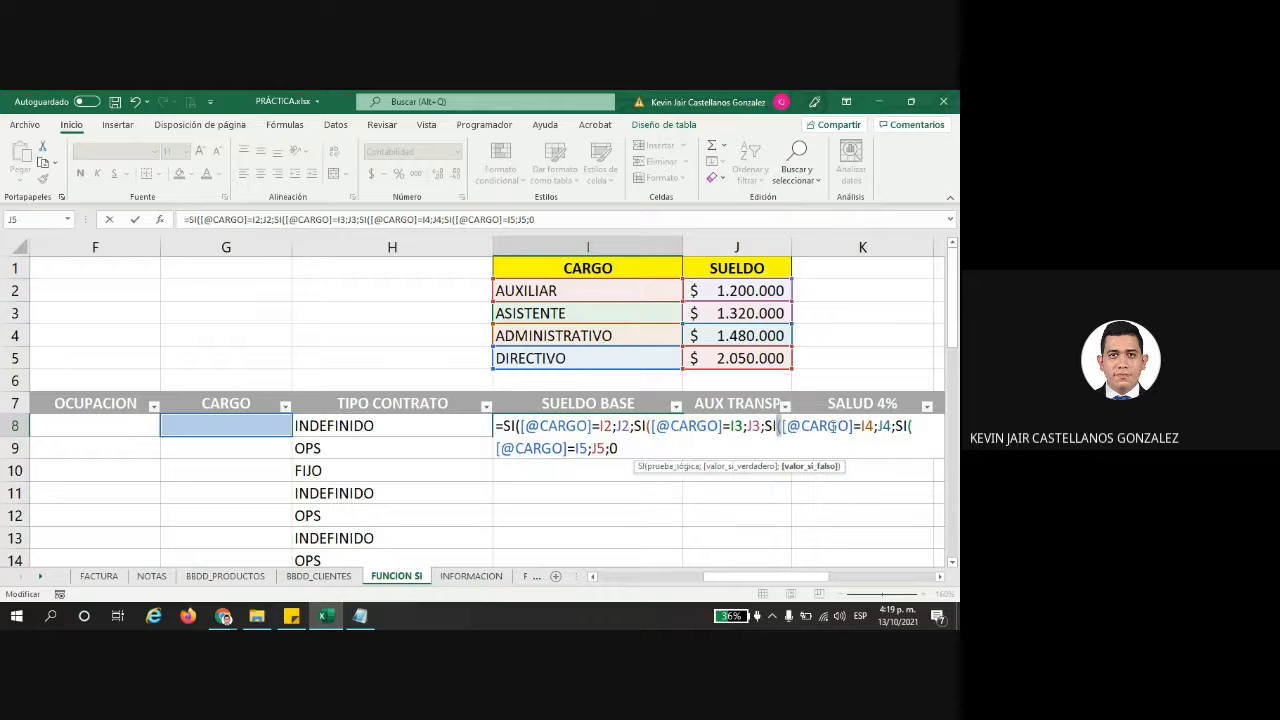
left_click(647, 446)
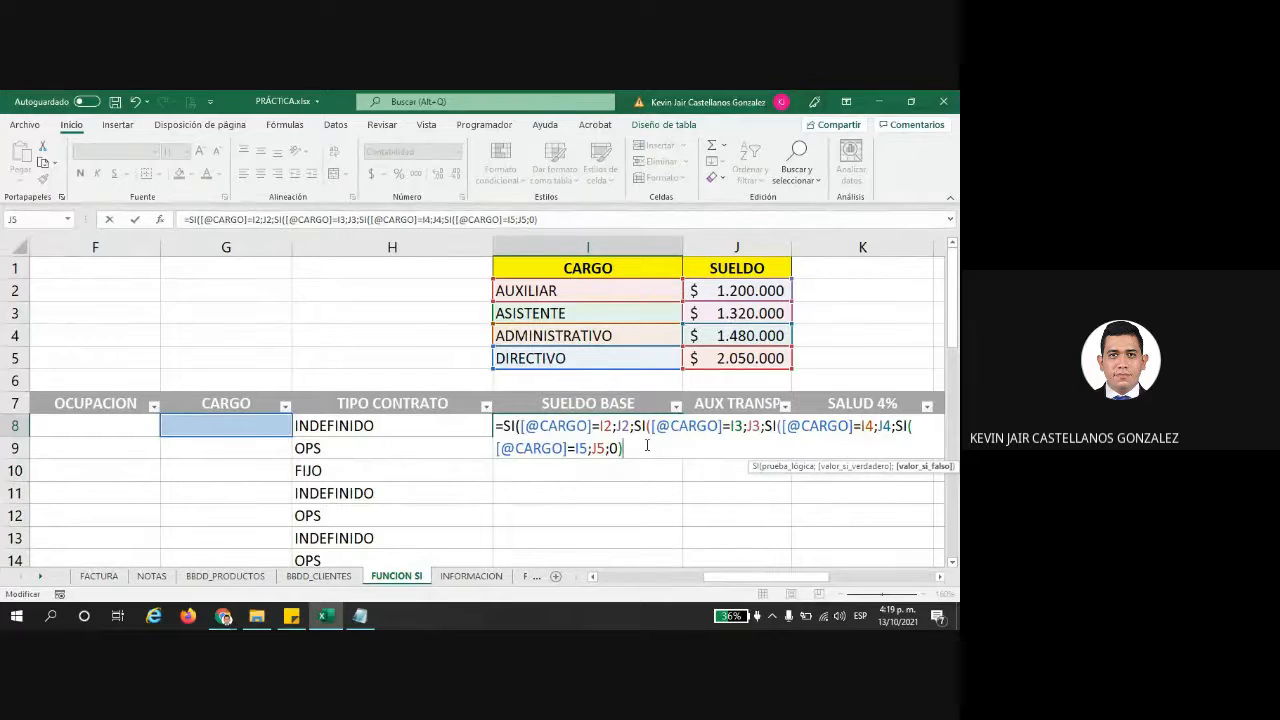
type(")))")
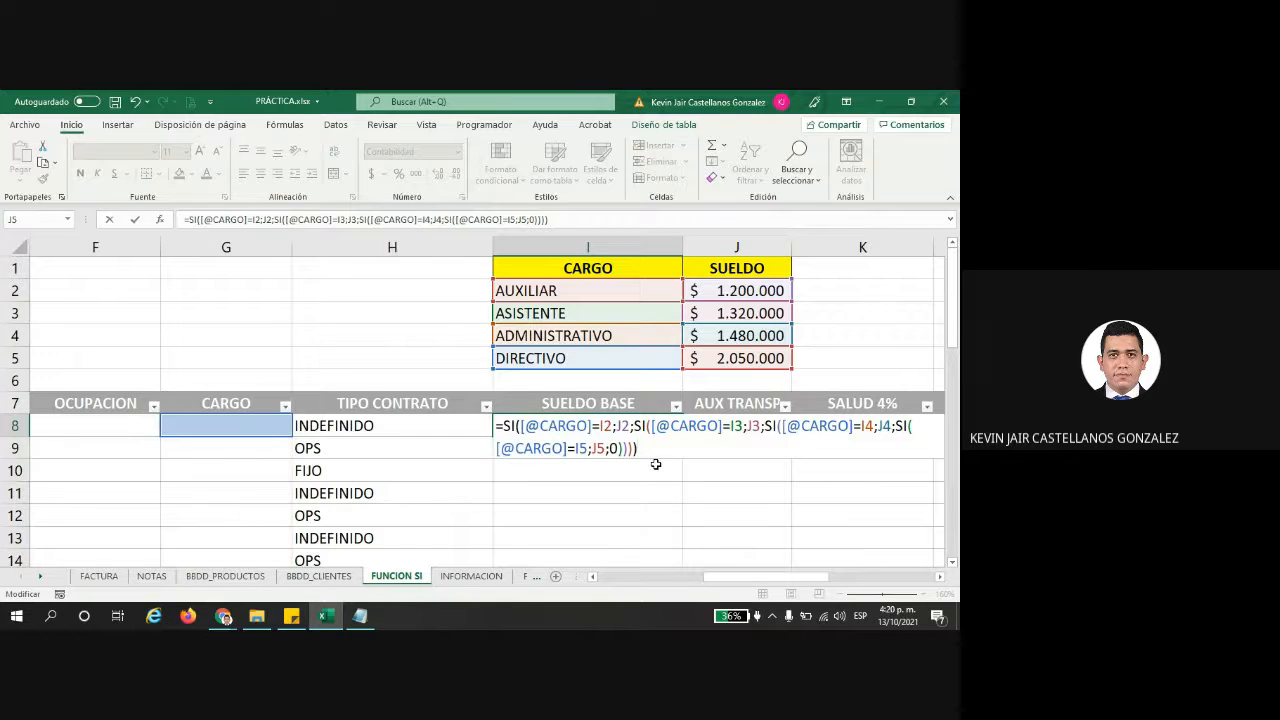
key("Return")
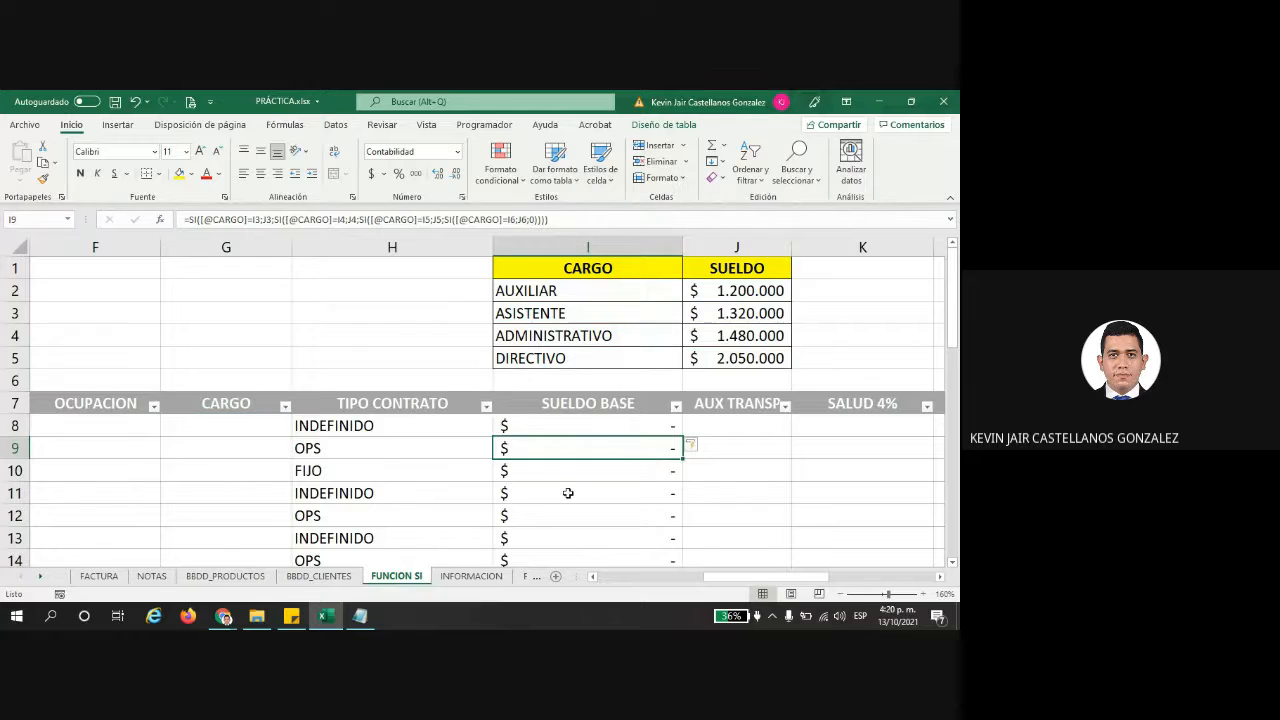
- Review the filled SUELDO BASE column against the CARGO cells and examine the final false value in the I8 formula
scroll(640, 480, "down", 3)
scroll(591, 466, "up", 3)
left_click_drag(580, 429, 563, 509)
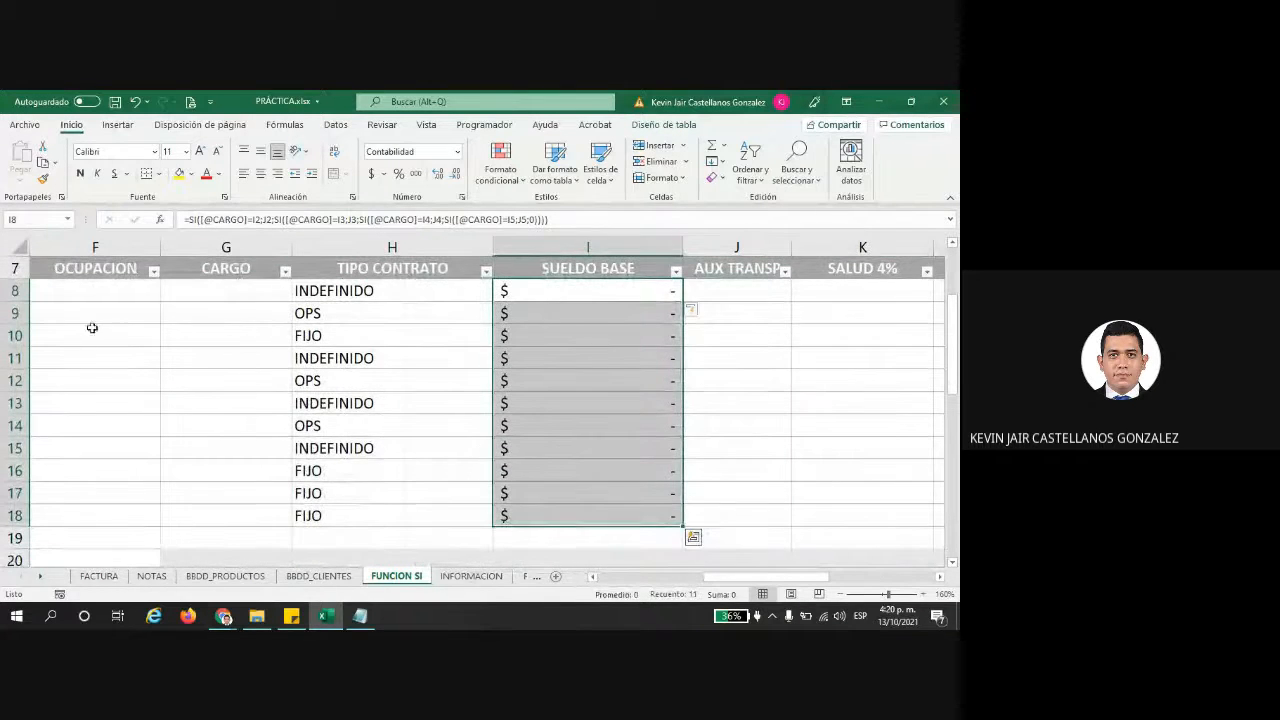
left_click_drag(214, 290, 249, 485)
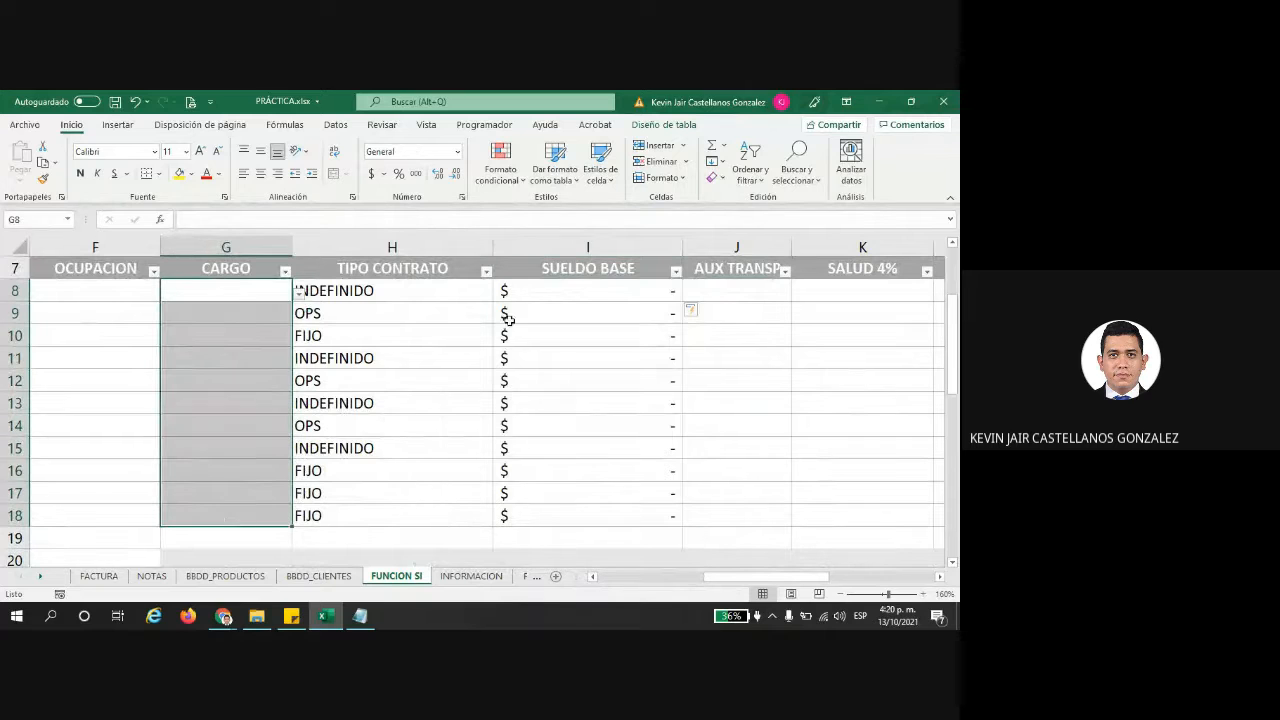
left_click_drag(519, 298, 545, 515)
double_click(567, 291)
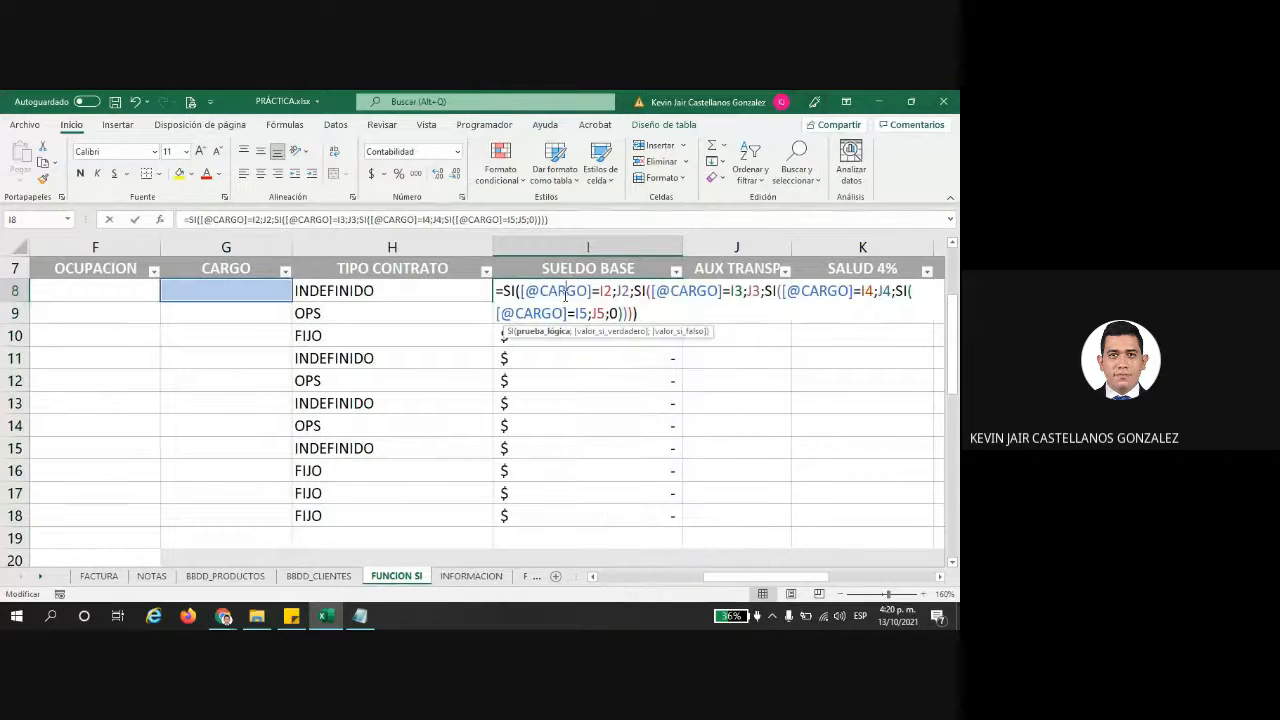
double_click(612, 313)
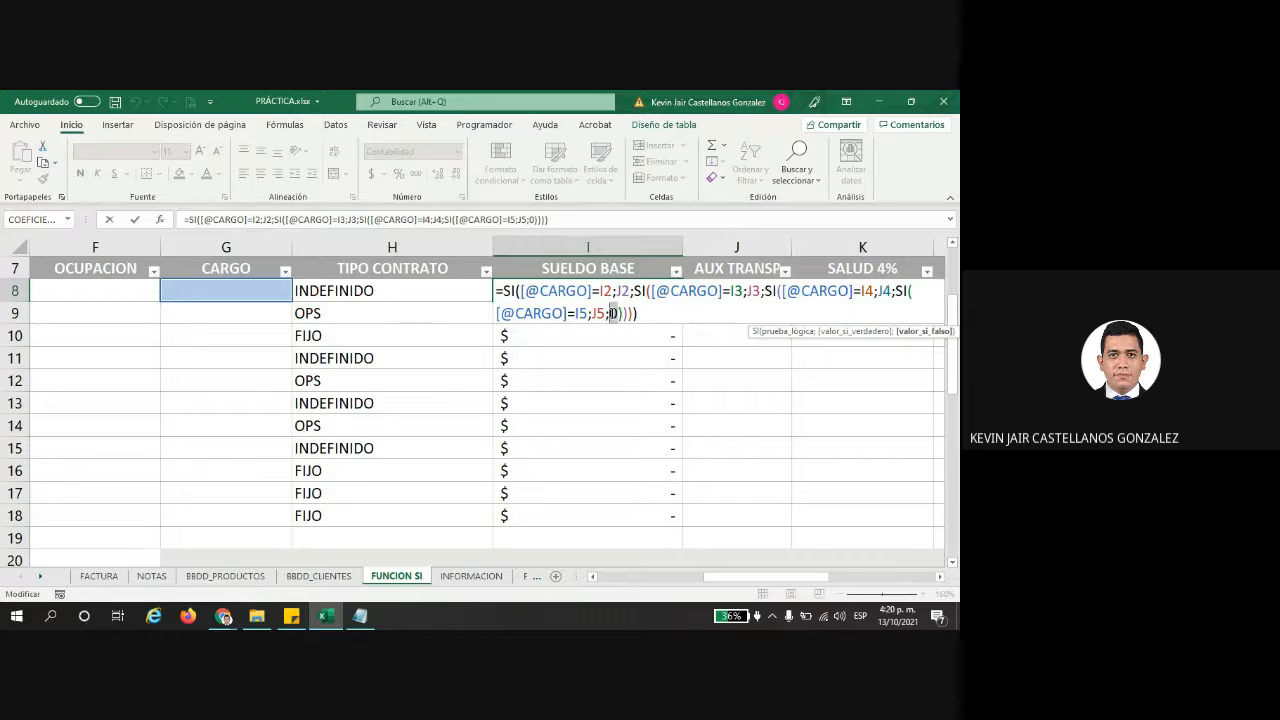
key("Return")
- Set CARGO to AUXILIAR in G8 and to DIRECTIVO in G9 to test the formula
scroll(251, 330, "up", 2)
left_click(200, 424)
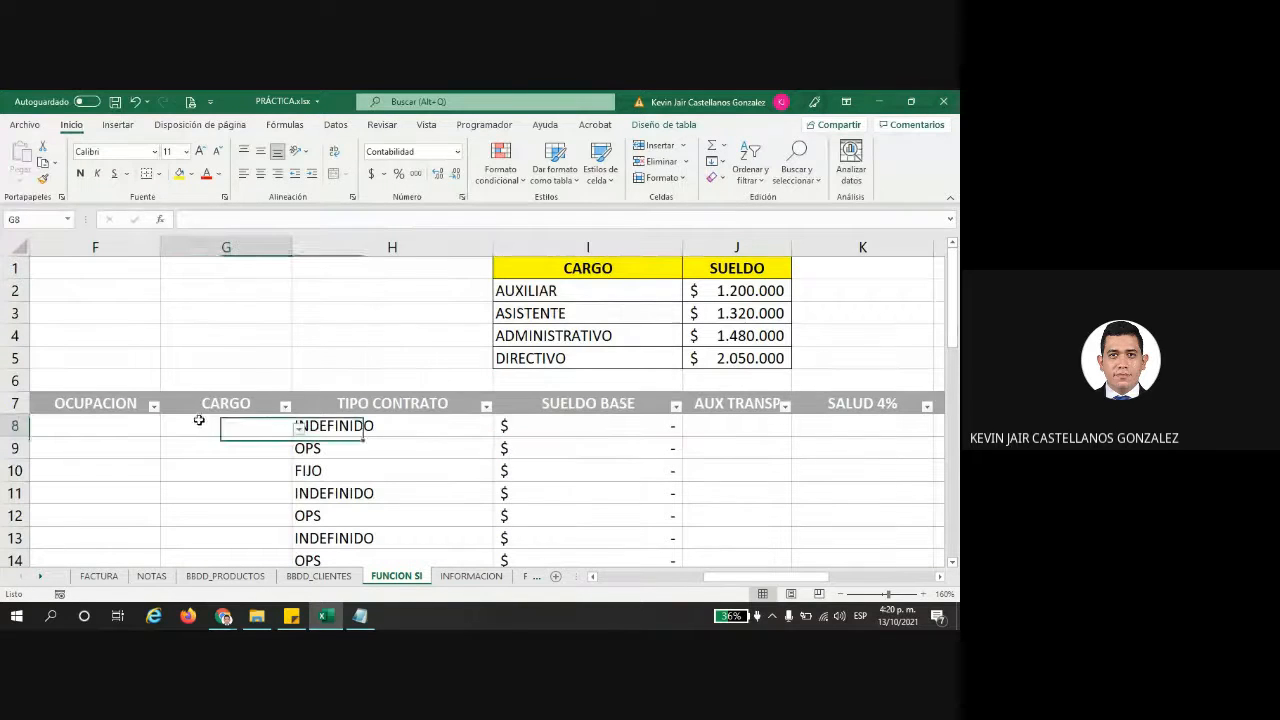
left_click(299, 431)
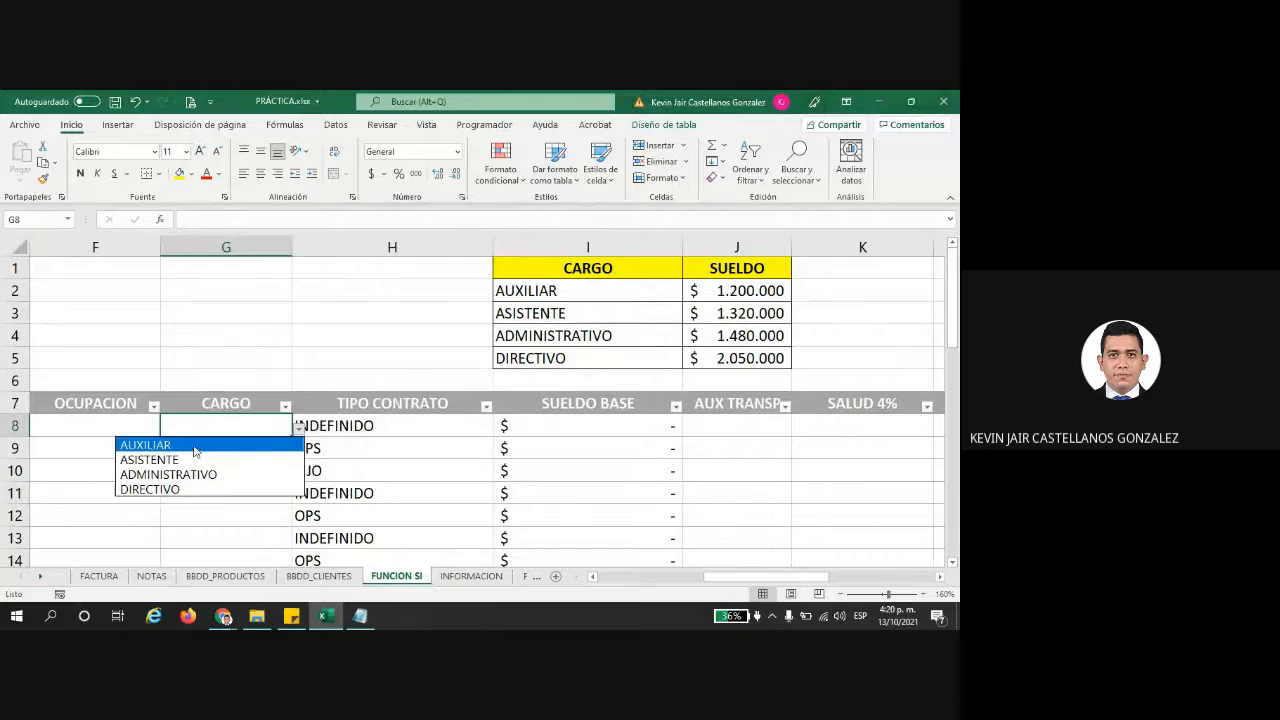
left_click(205, 443)
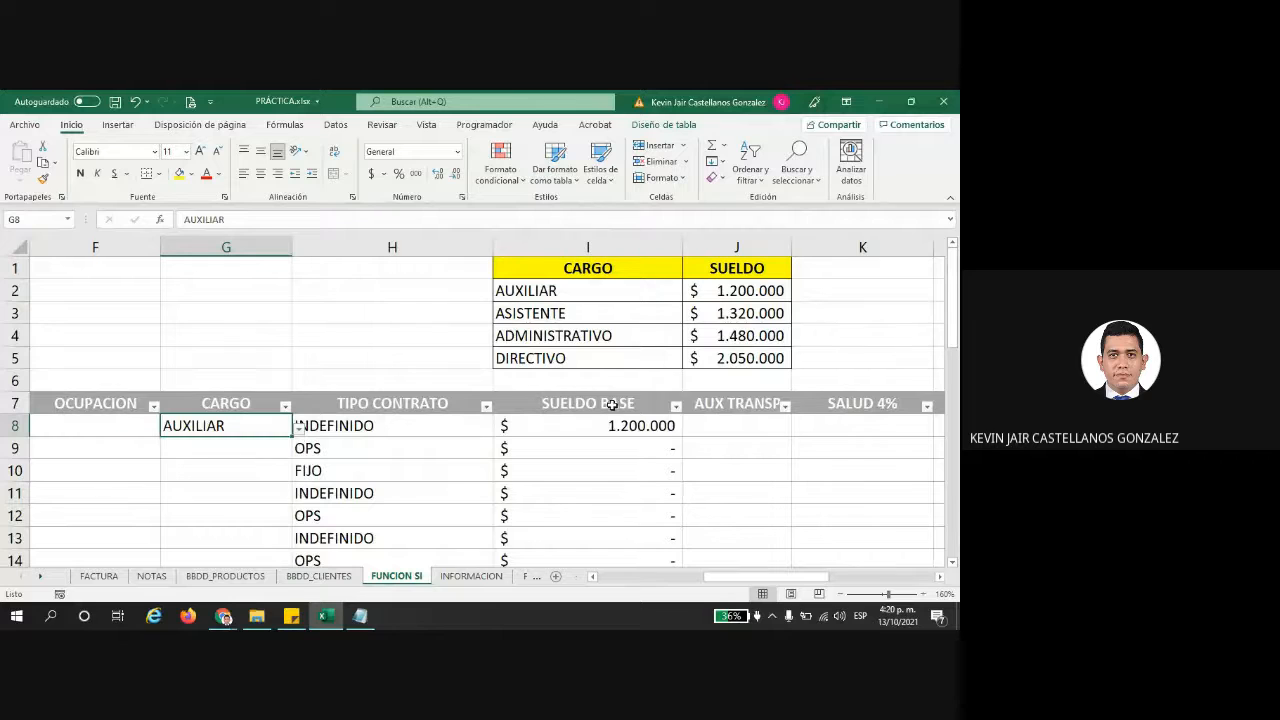
left_click(250, 443)
left_click(299, 448)
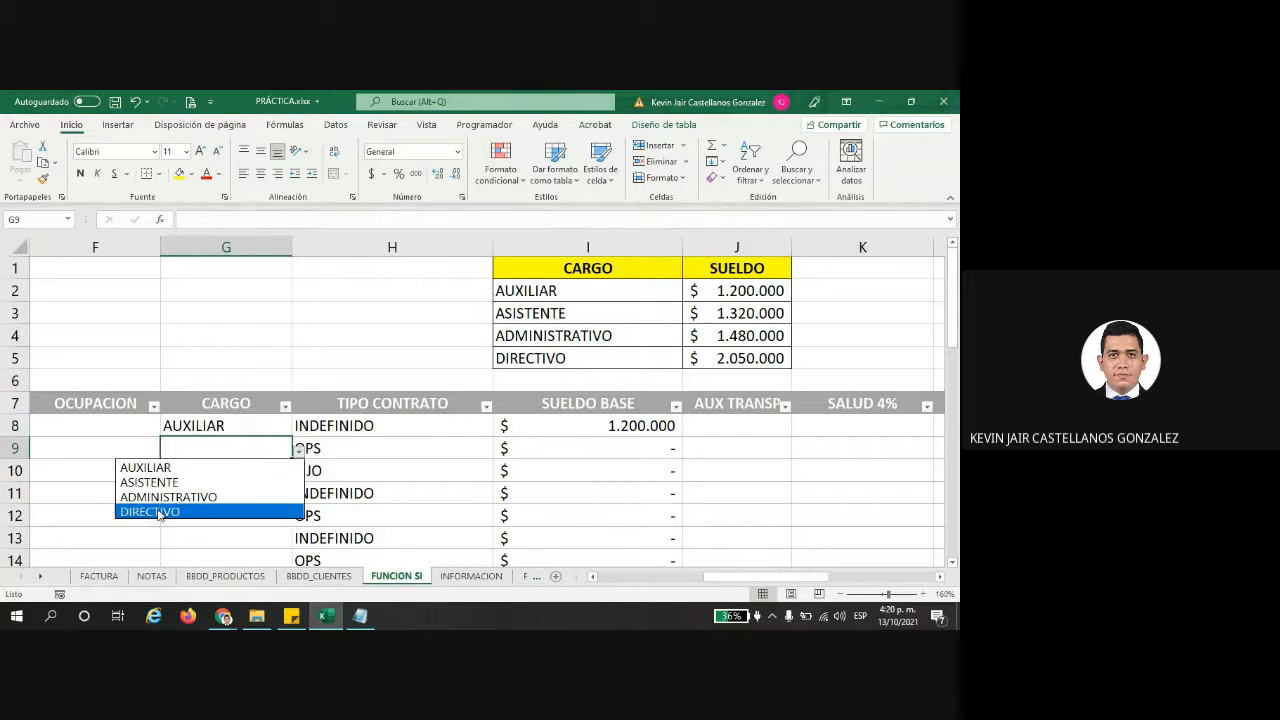
left_click(260, 511)
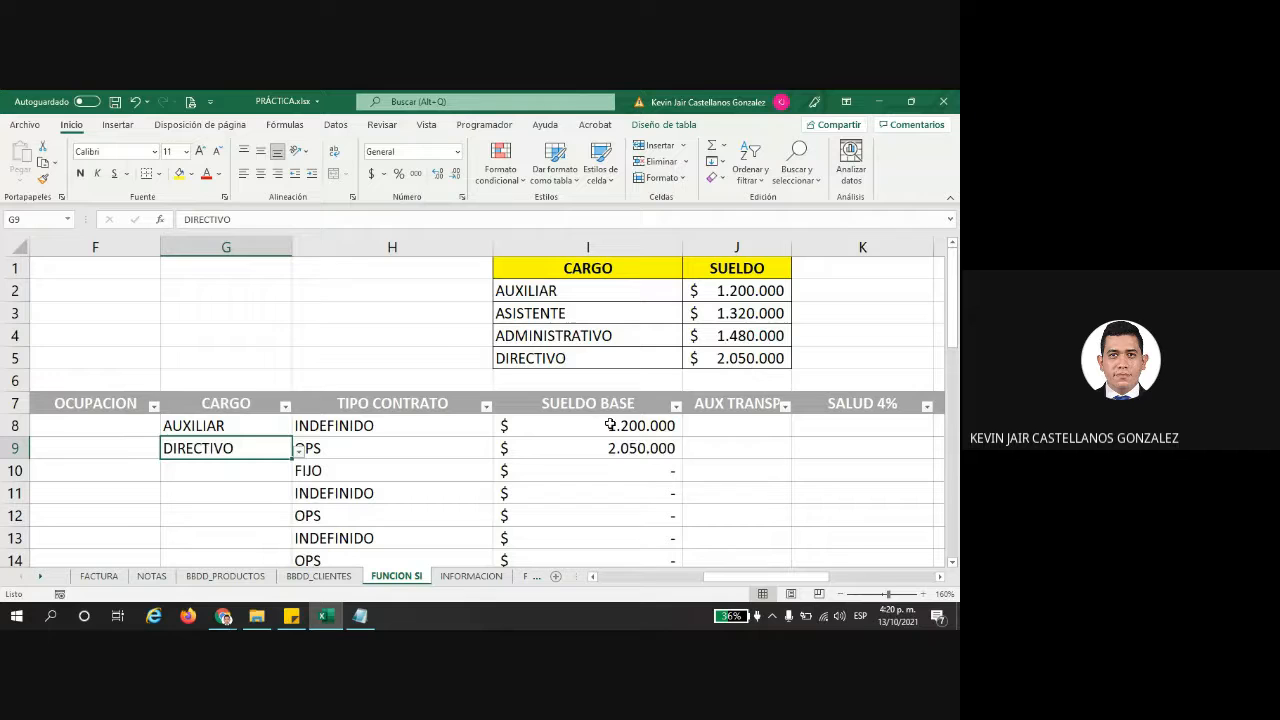
- Set CARGO to ASISTENTE in G10 and inspect the SUELDO BASE formula in I10
left_click(246, 474)
left_click(299, 471)
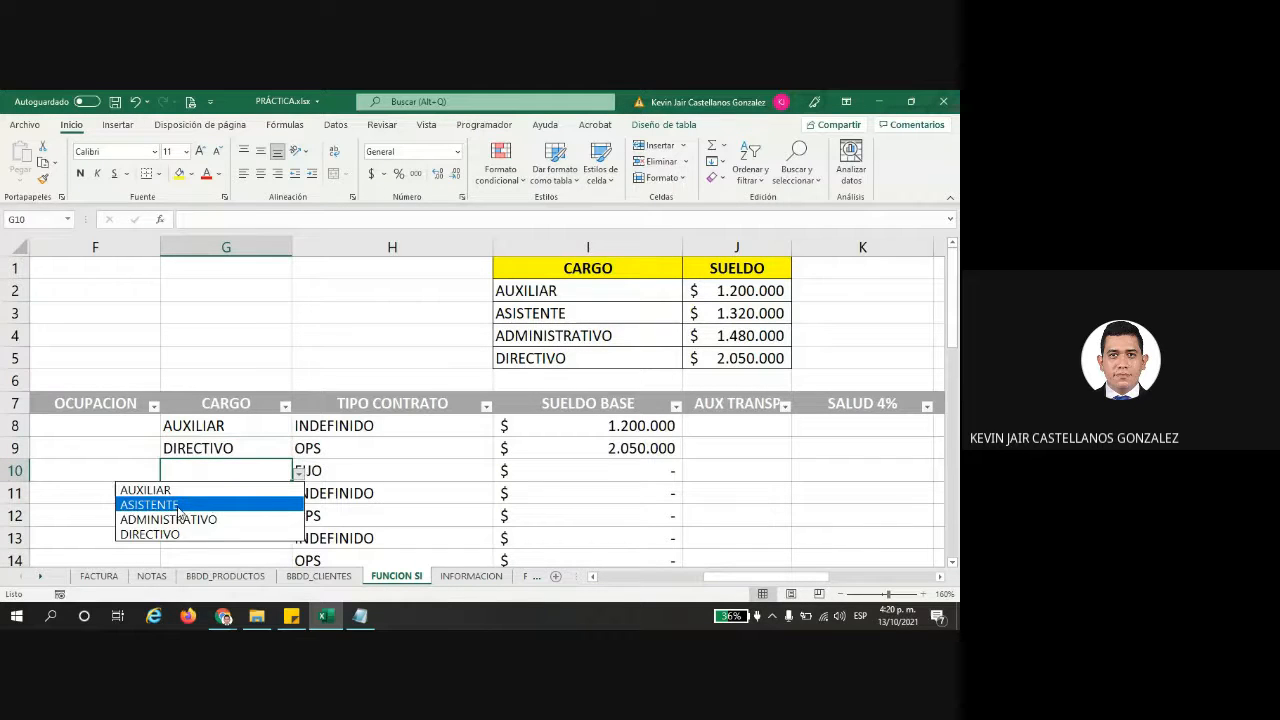
left_click(210, 505)
left_click(630, 472)
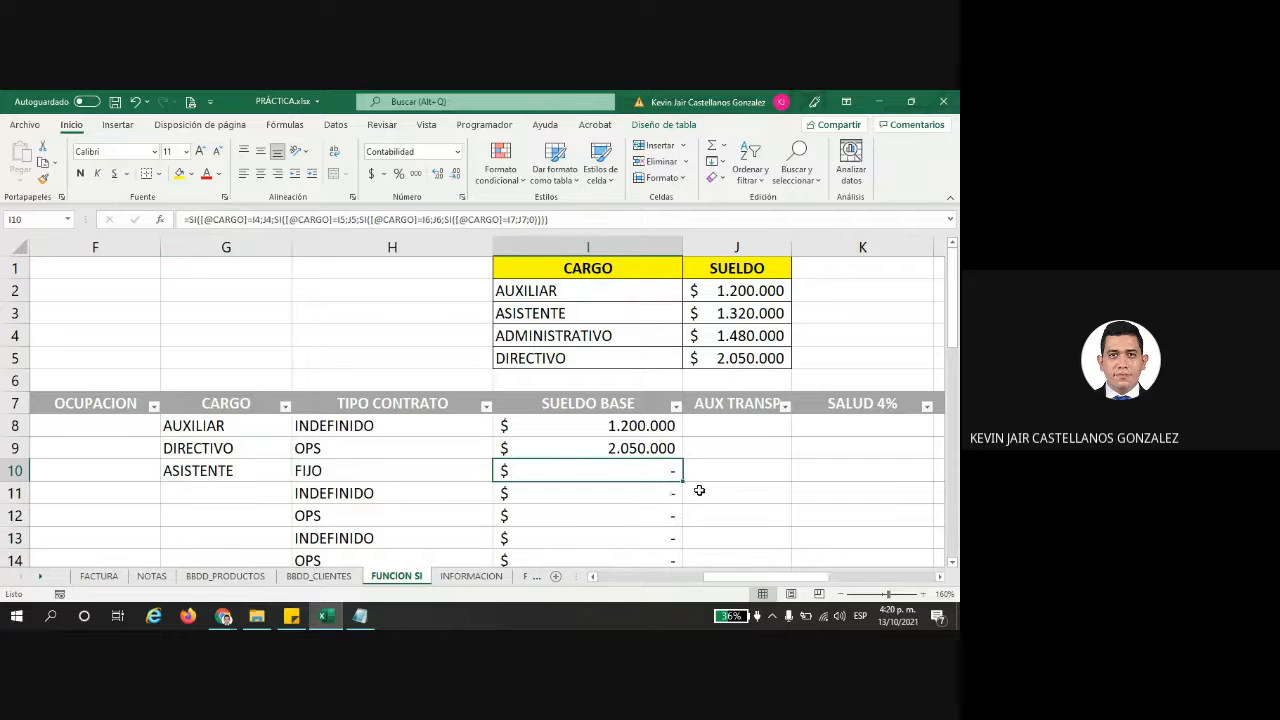
- Set CARGO to DIRECTIVO in G11, ASISTENTE in G12 and AUXILIAR in G13
left_click(220, 506)
left_click(287, 484)
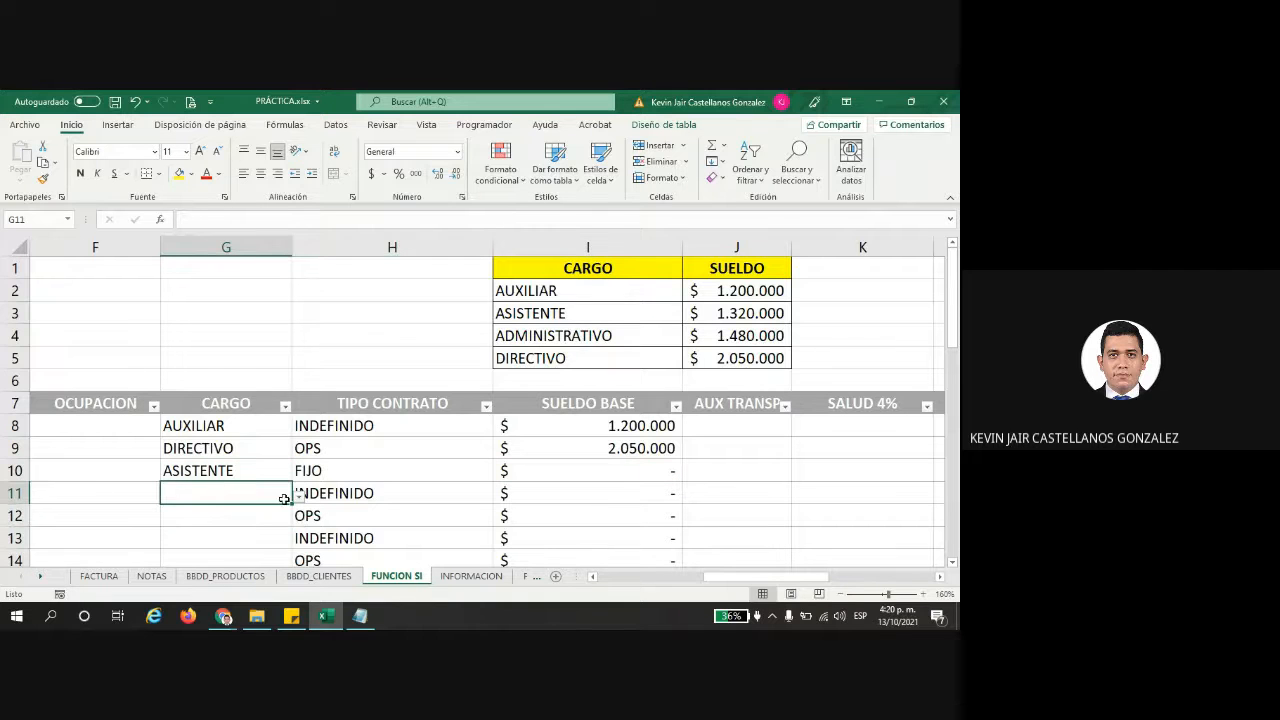
left_click(299, 494)
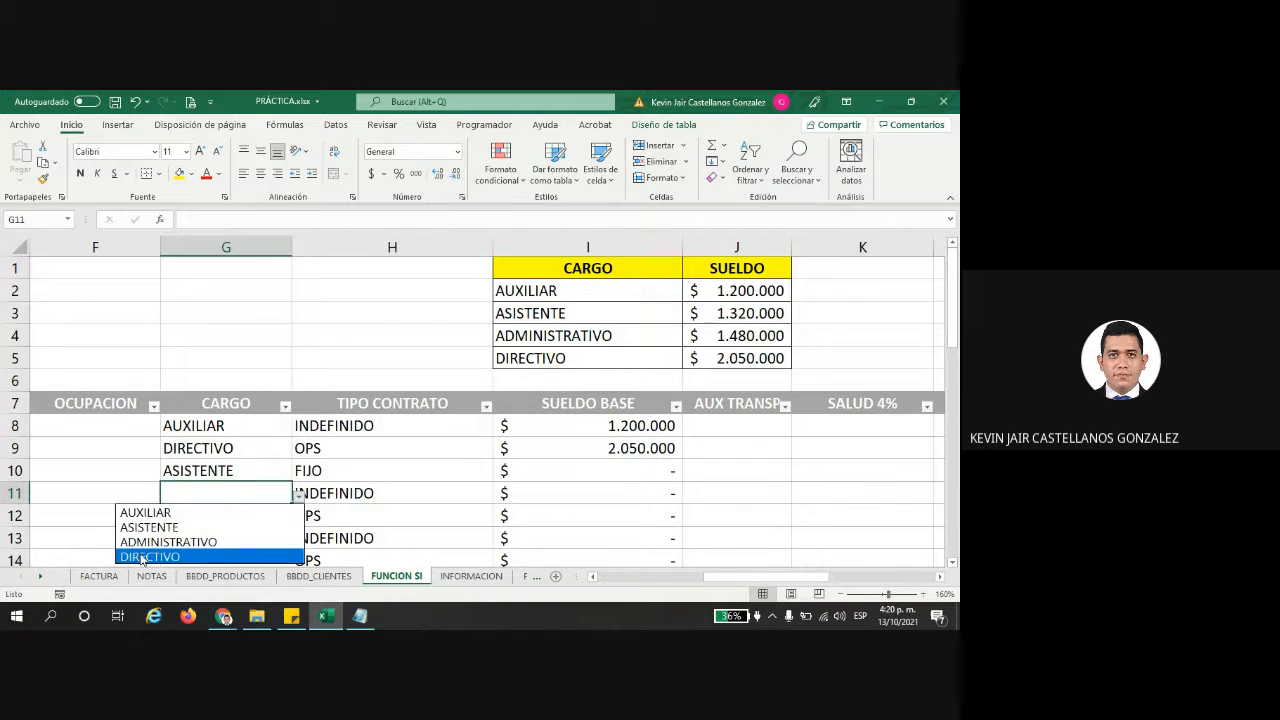
left_click(148, 556)
left_click(277, 513)
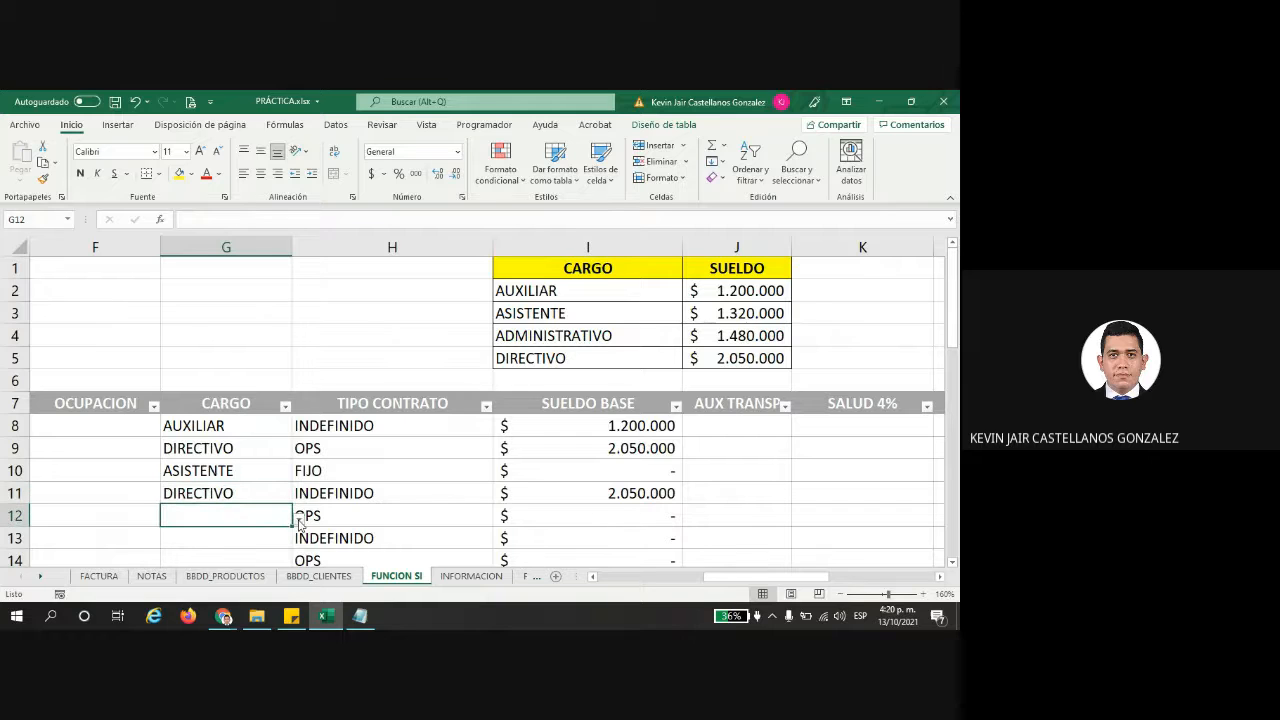
left_click(299, 517)
left_click(171, 550)
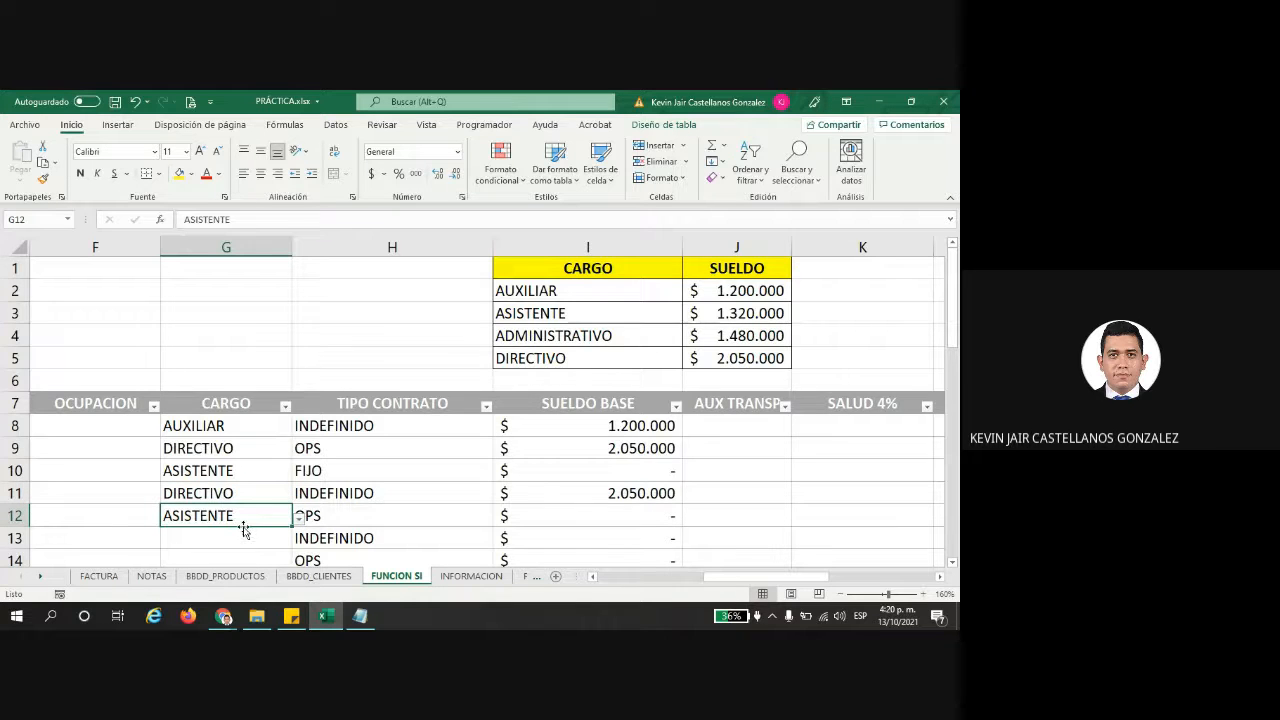
scroll(247, 520, "down", 1)
left_click(283, 472)
left_click(299, 472)
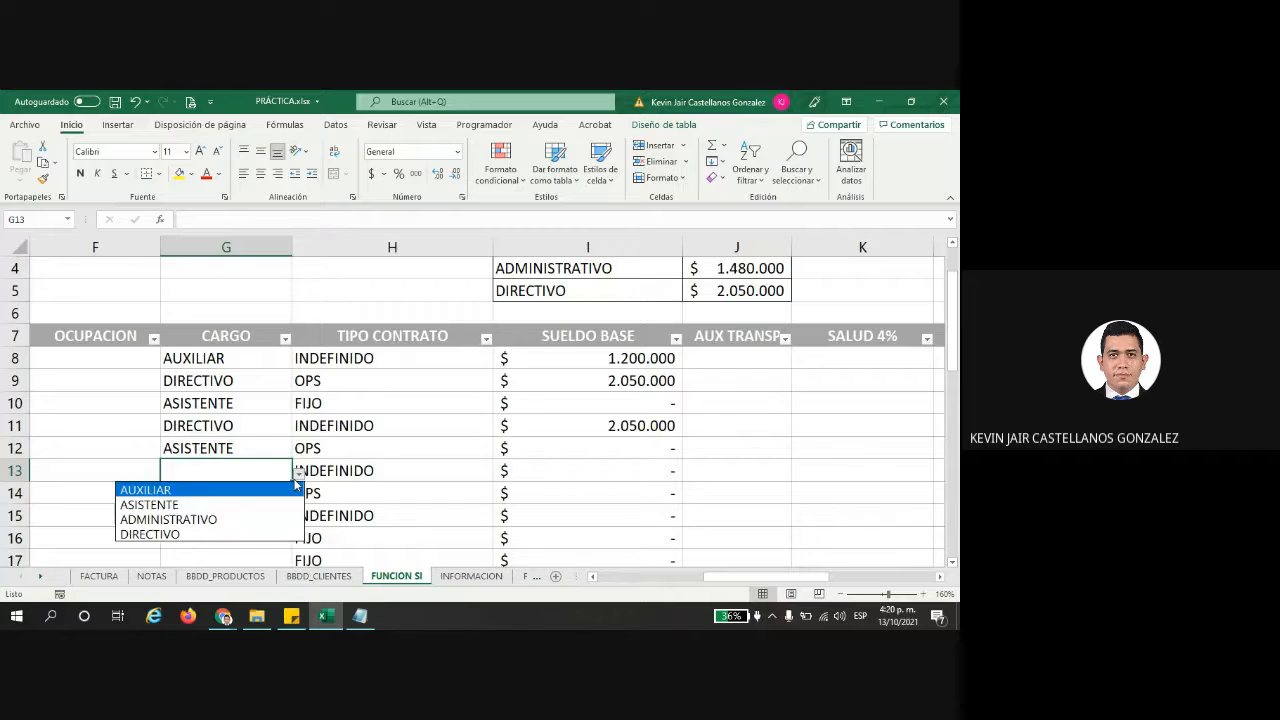
left_click(189, 491)
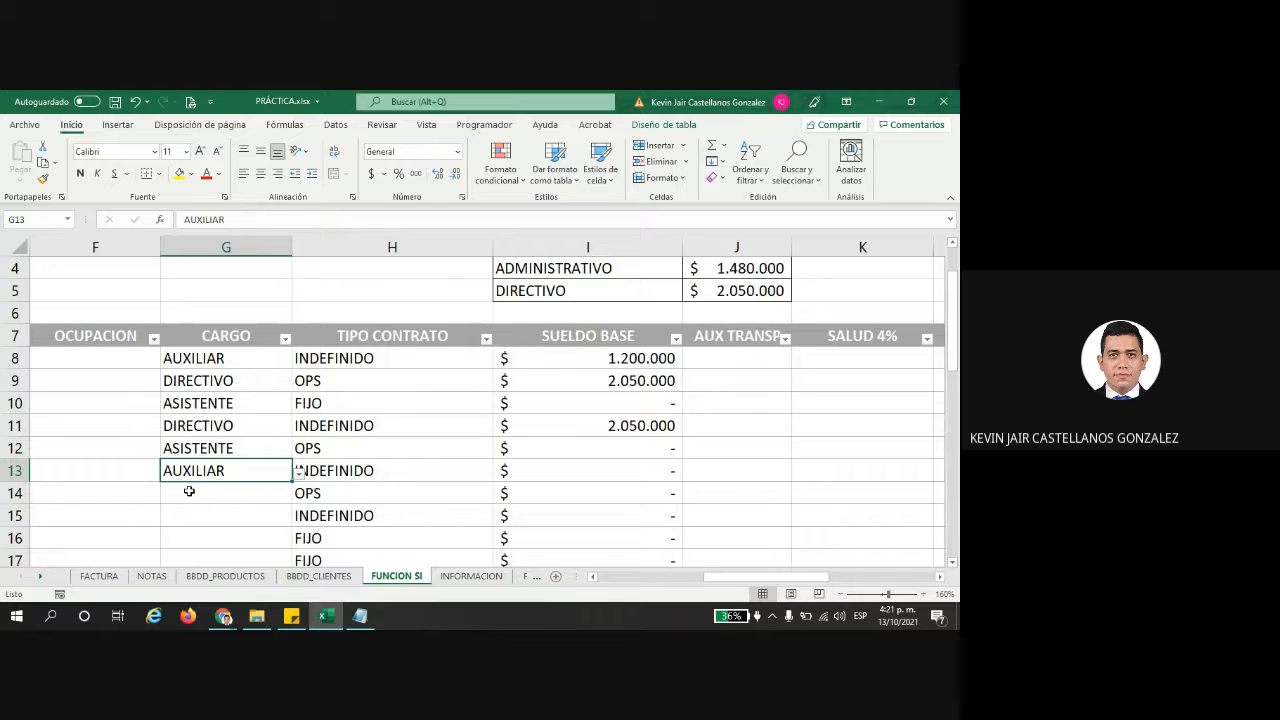
- Clear the CARGO entries in G10:G13
left_click_drag(189, 403, 202, 474)
key("Delete")
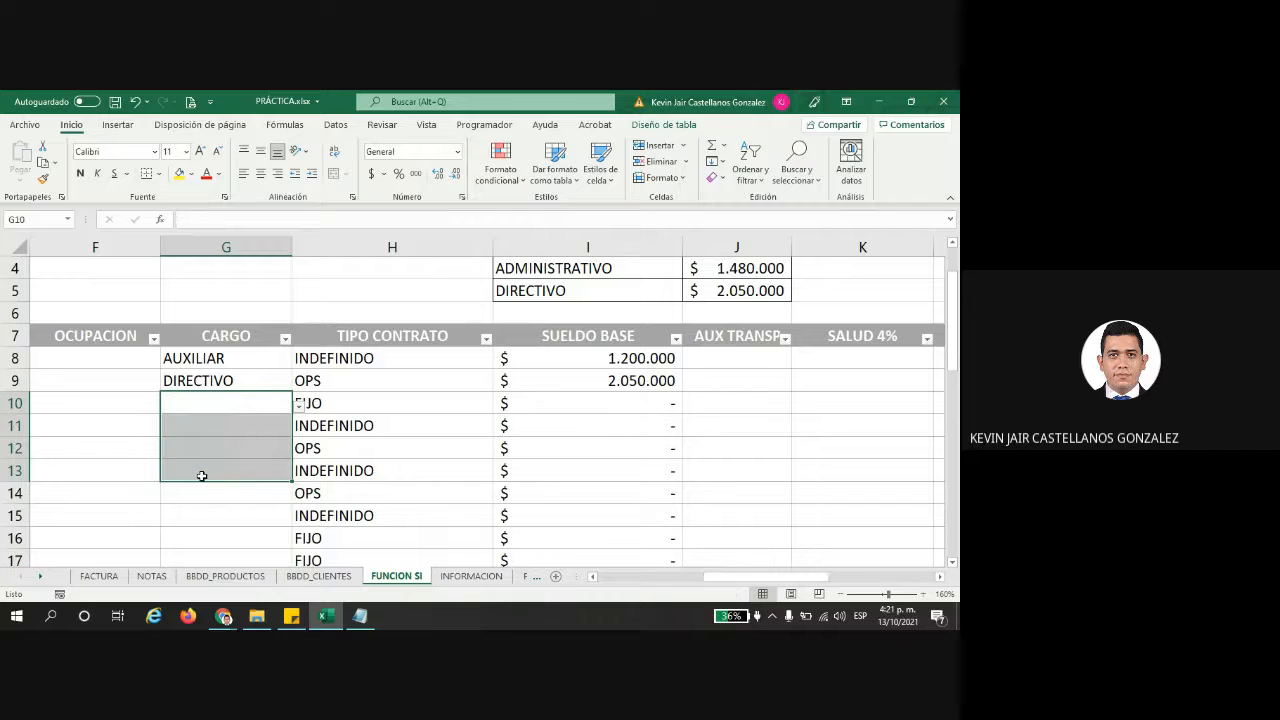
- Examine the nested SI formula in SUELDO BASE cell I8 against the CARGO and SUELDO lookup table
double_click(600, 364)
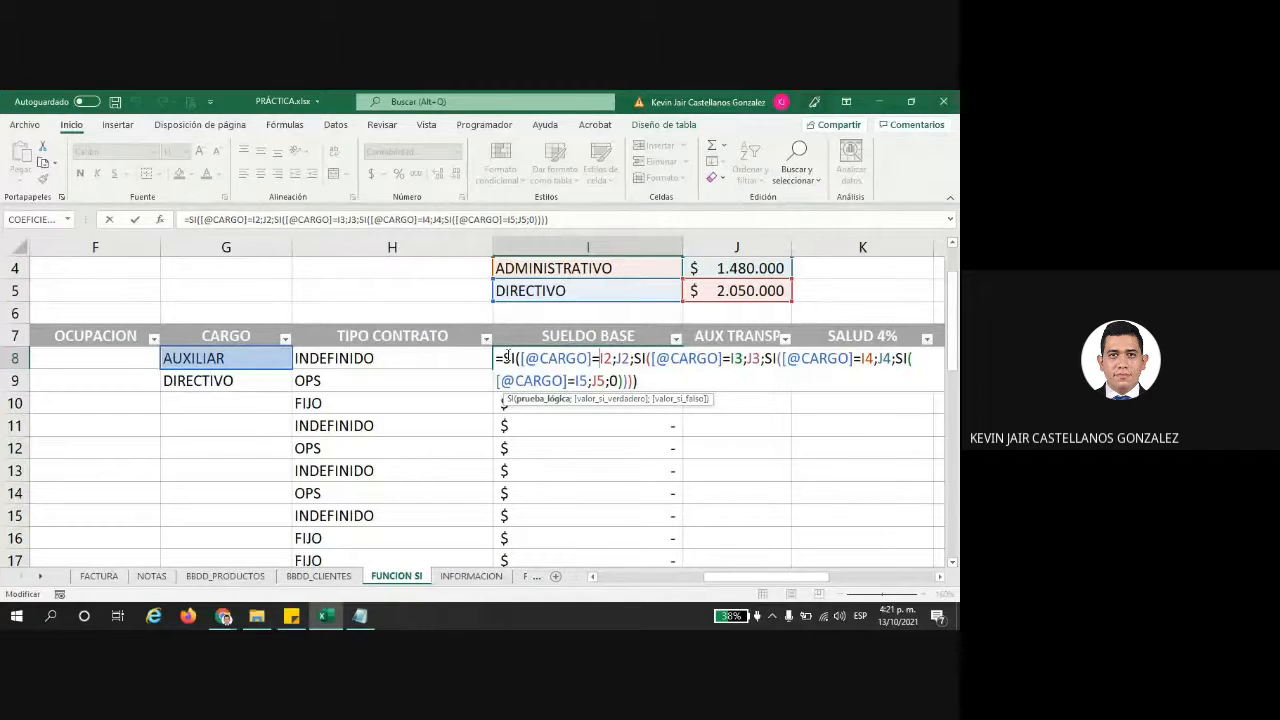
left_click_drag(518, 358, 544, 420)
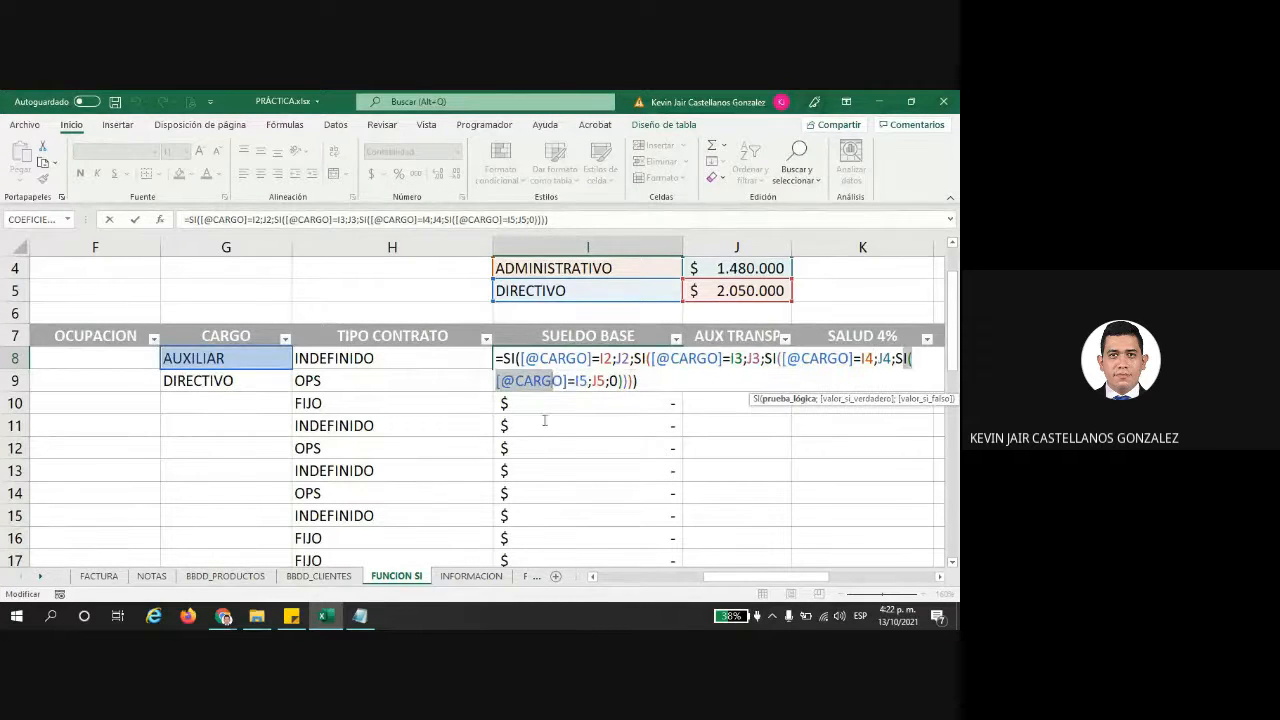
left_click(642, 381)
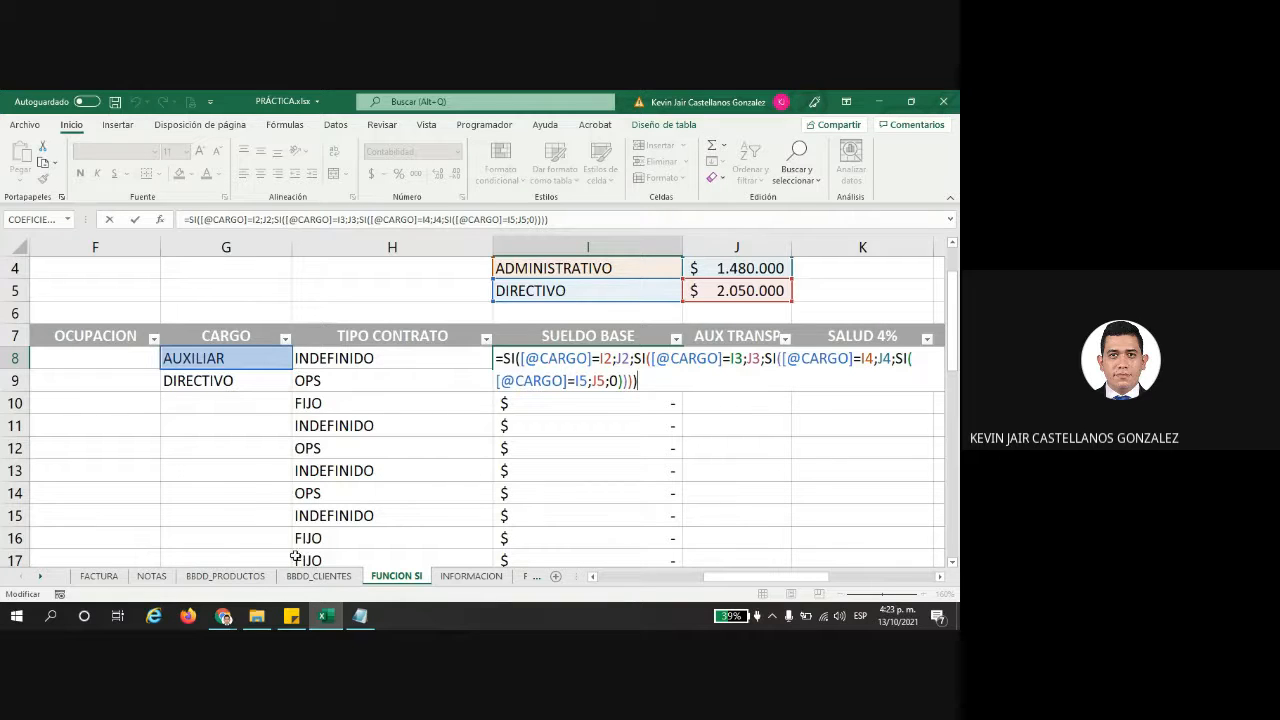
scroll(558, 338, "up", 1)
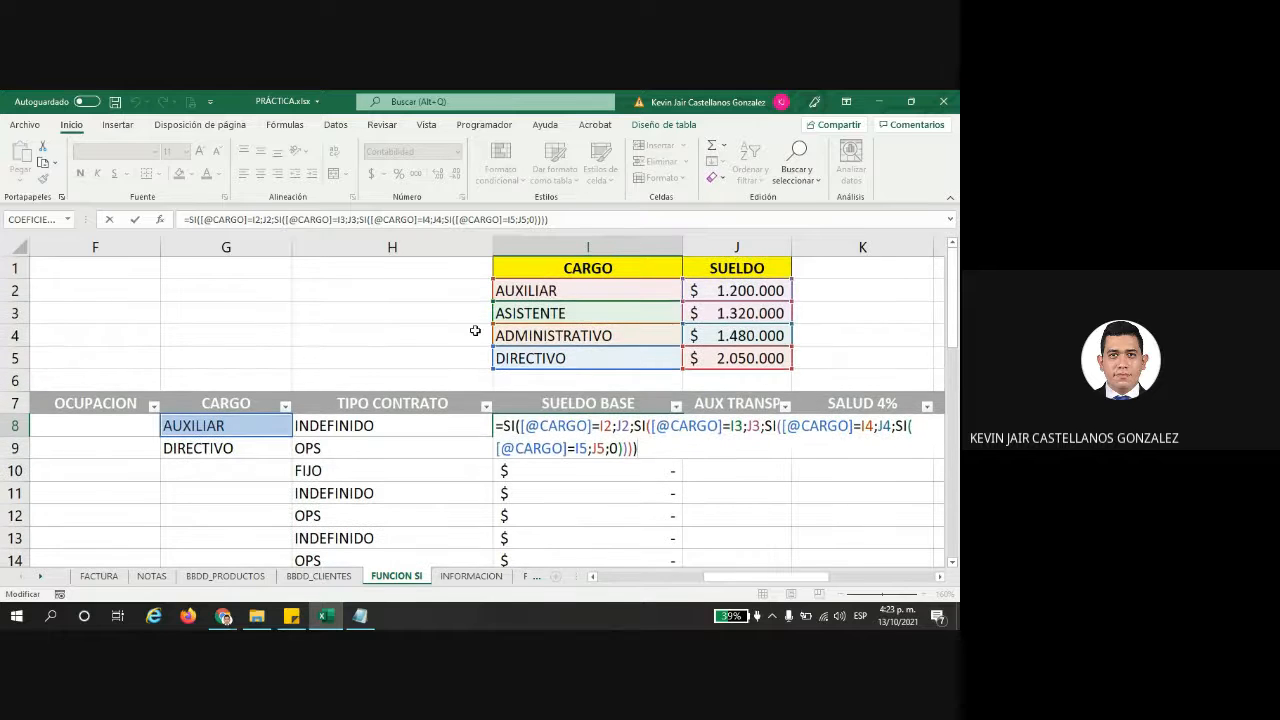
key("Return")
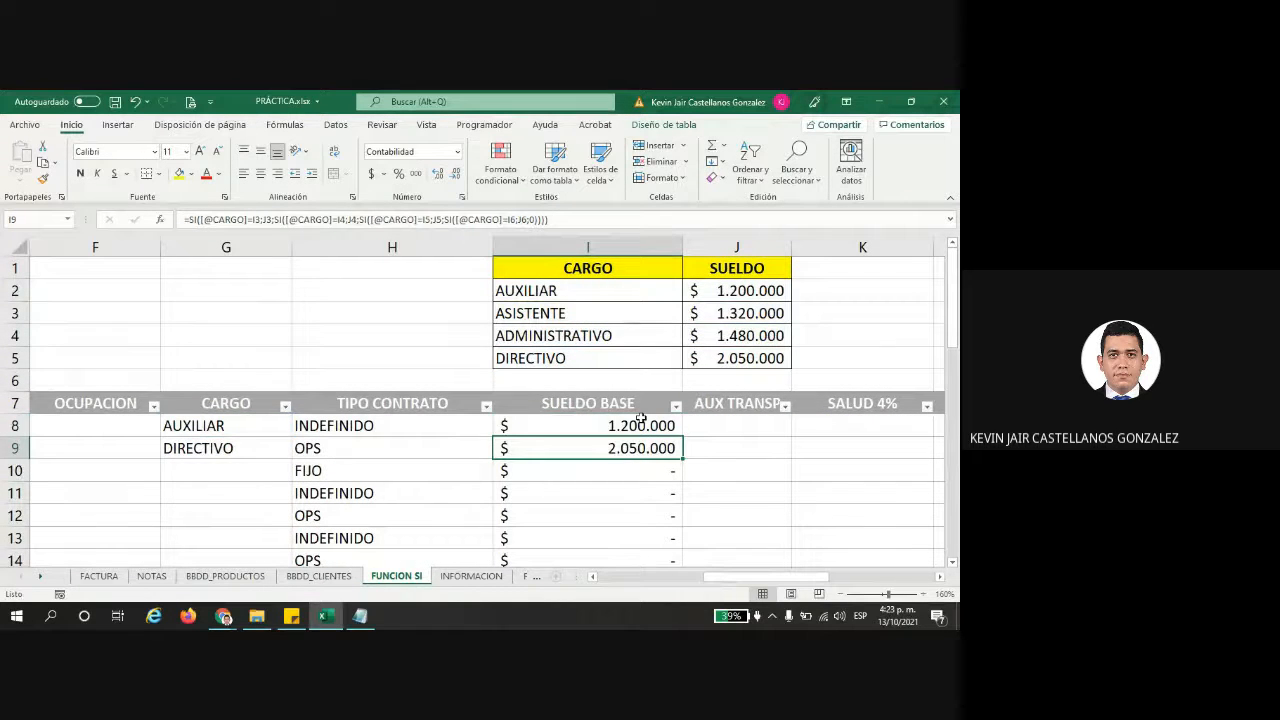
left_click_drag(643, 425, 634, 511)
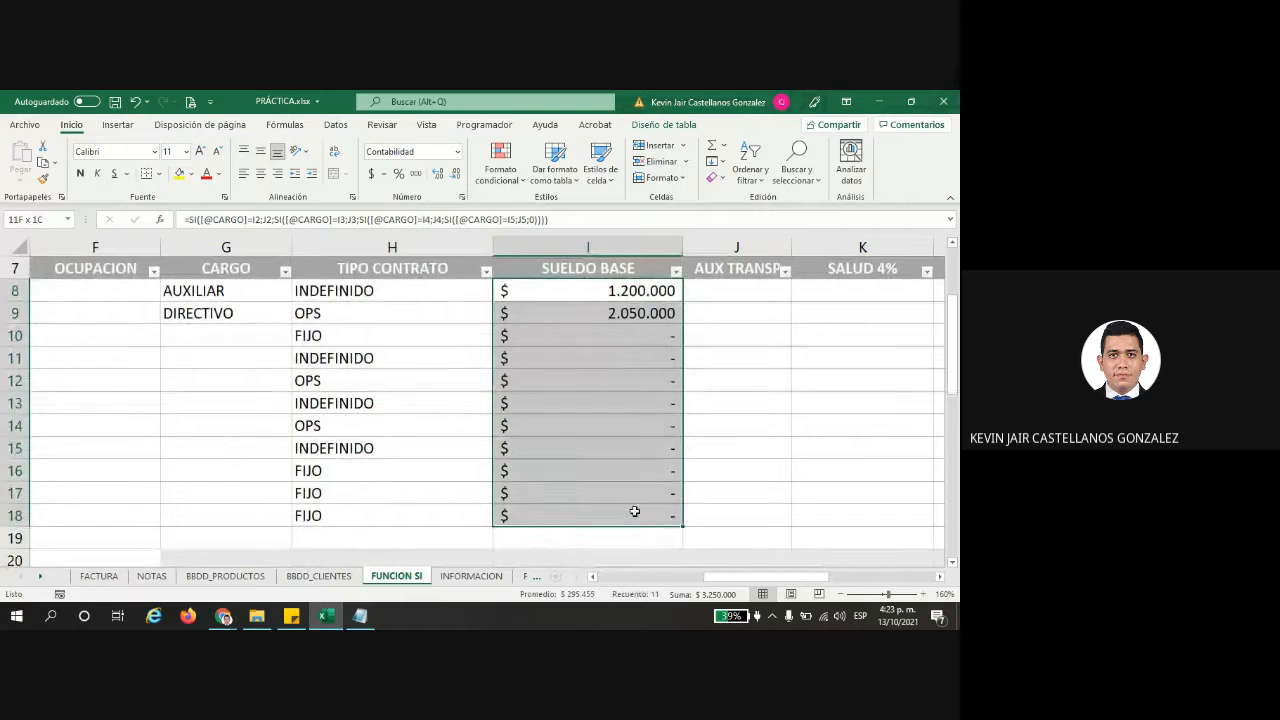
- Convert the first two reference pairs in the I8 formula to absolute references: $I$2, $J$2, $I$3 and $J$3
double_click(617, 291)
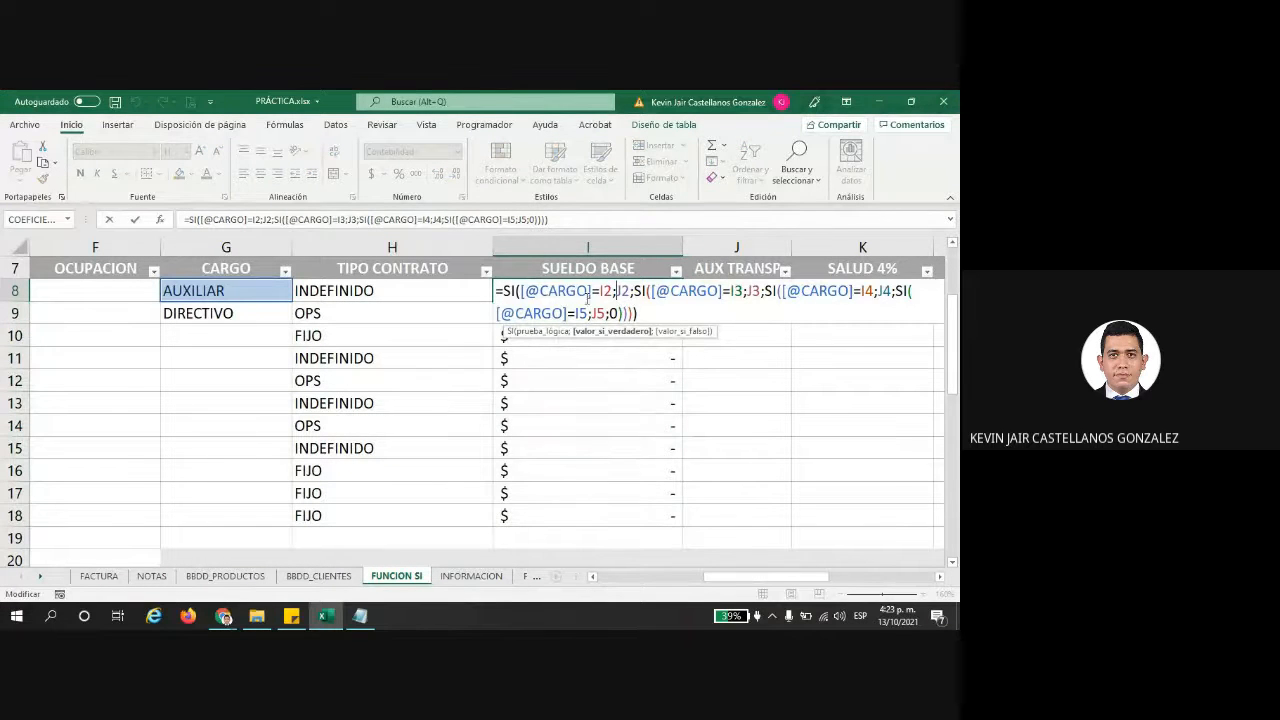
scroll(632, 310, "up", 2)
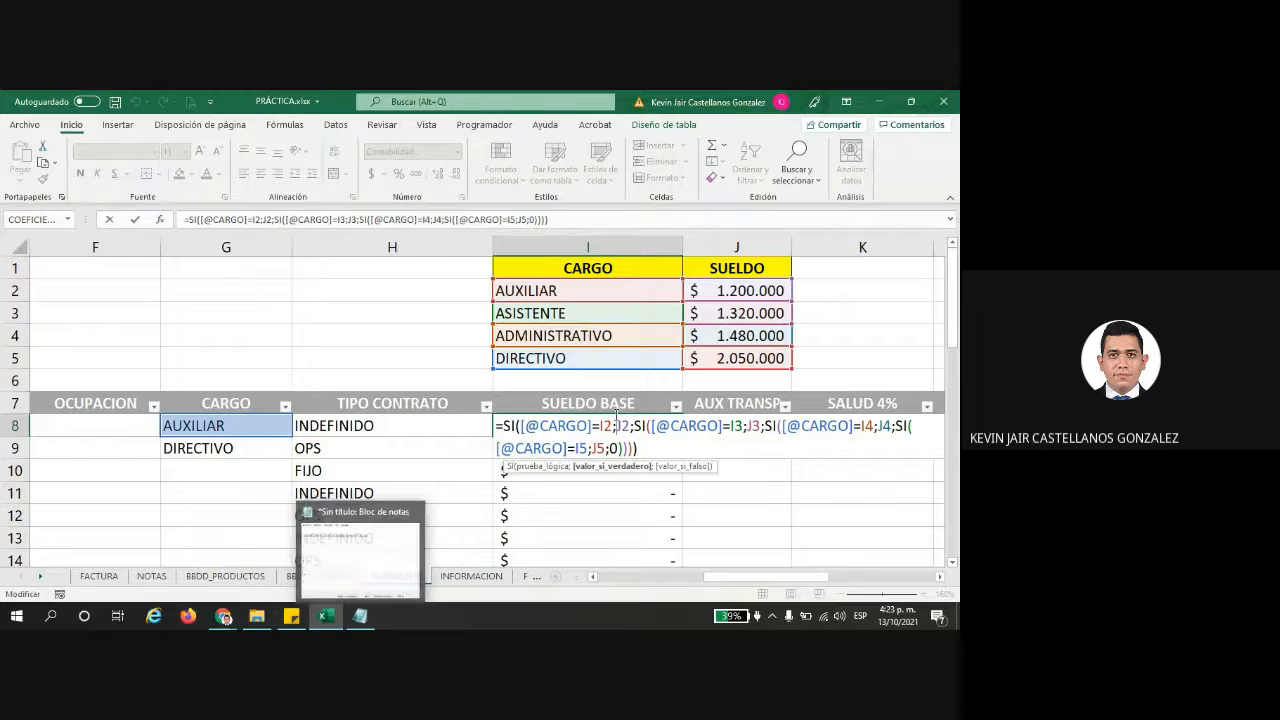
left_click(607, 425)
key("F4")
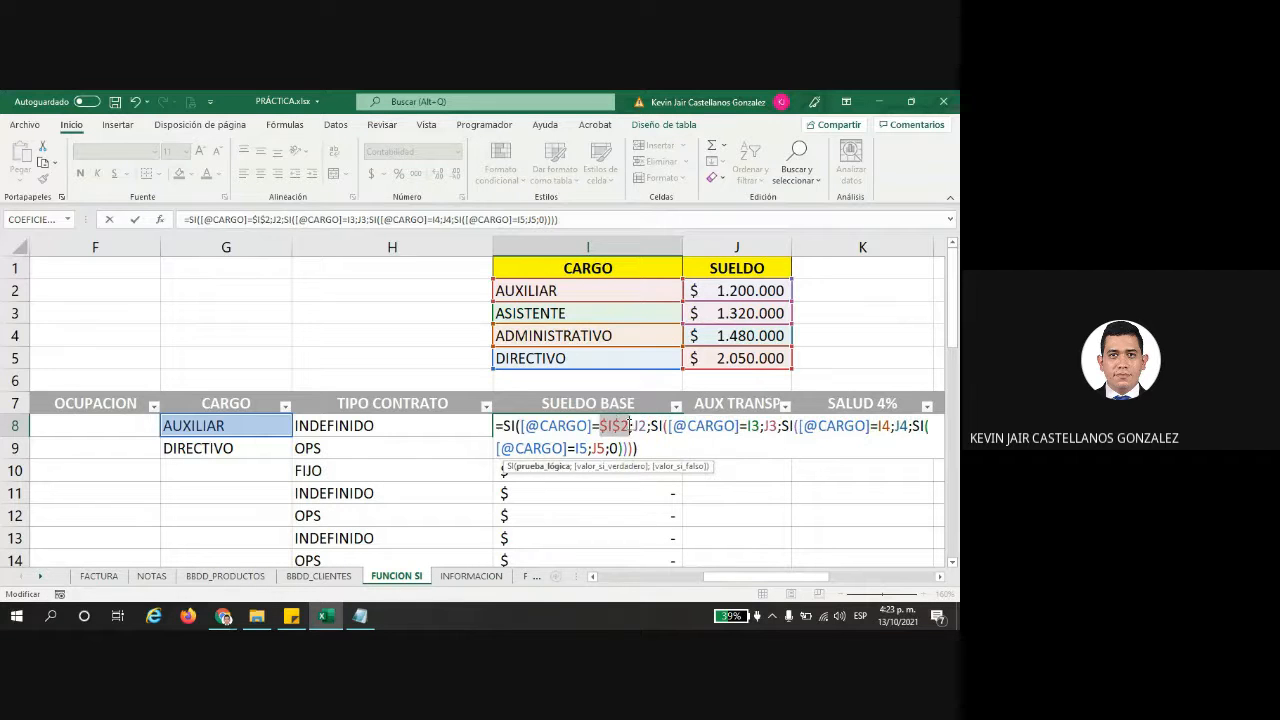
left_click(638, 425)
key("F4")
left_click(767, 425)
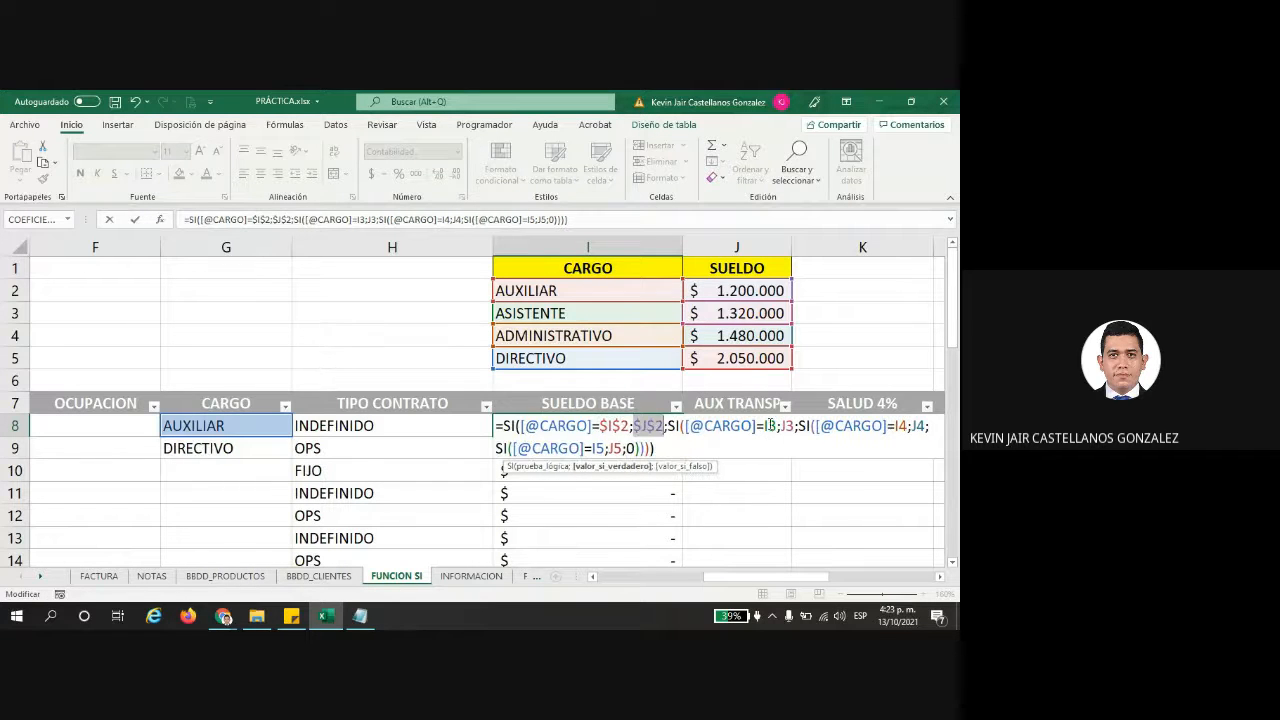
key("F4")
left_click(803, 426)
key("F4")
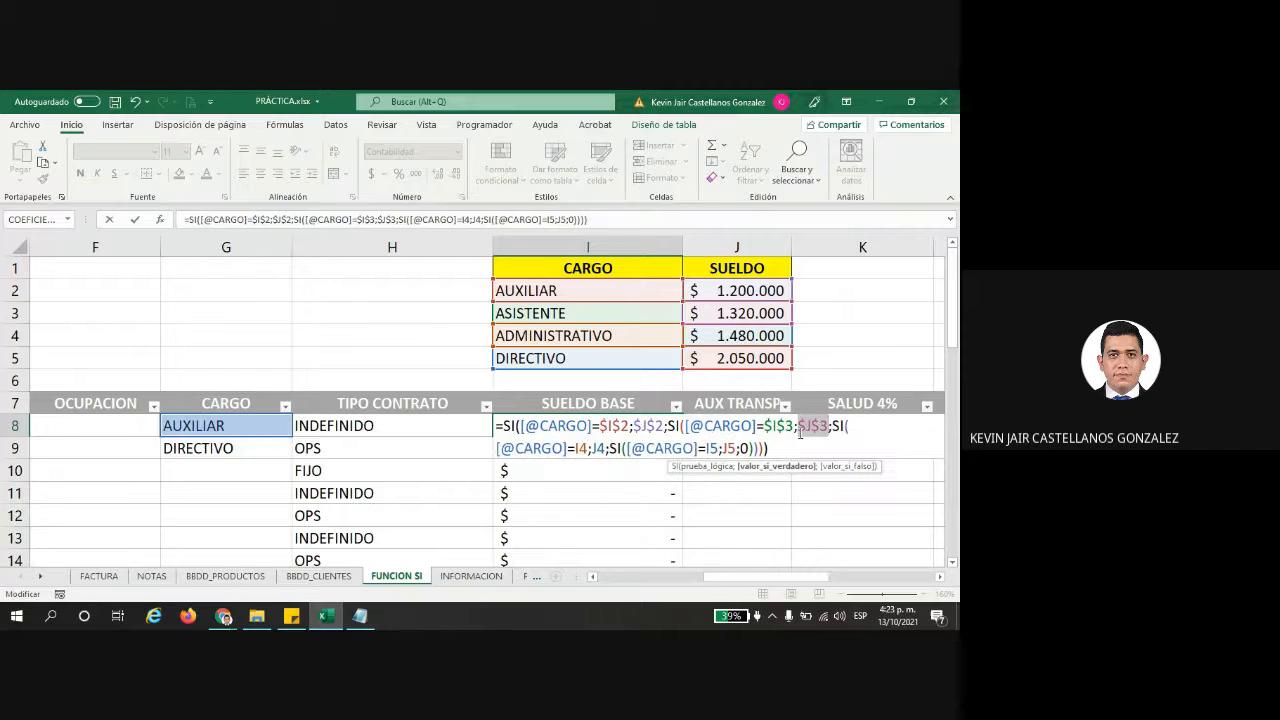
- Convert the remaining lookup references in the I8 formula to absolute ones: $I$4, $J$4, $I$5 and $J$5
left_click(581, 448)
key("F4")
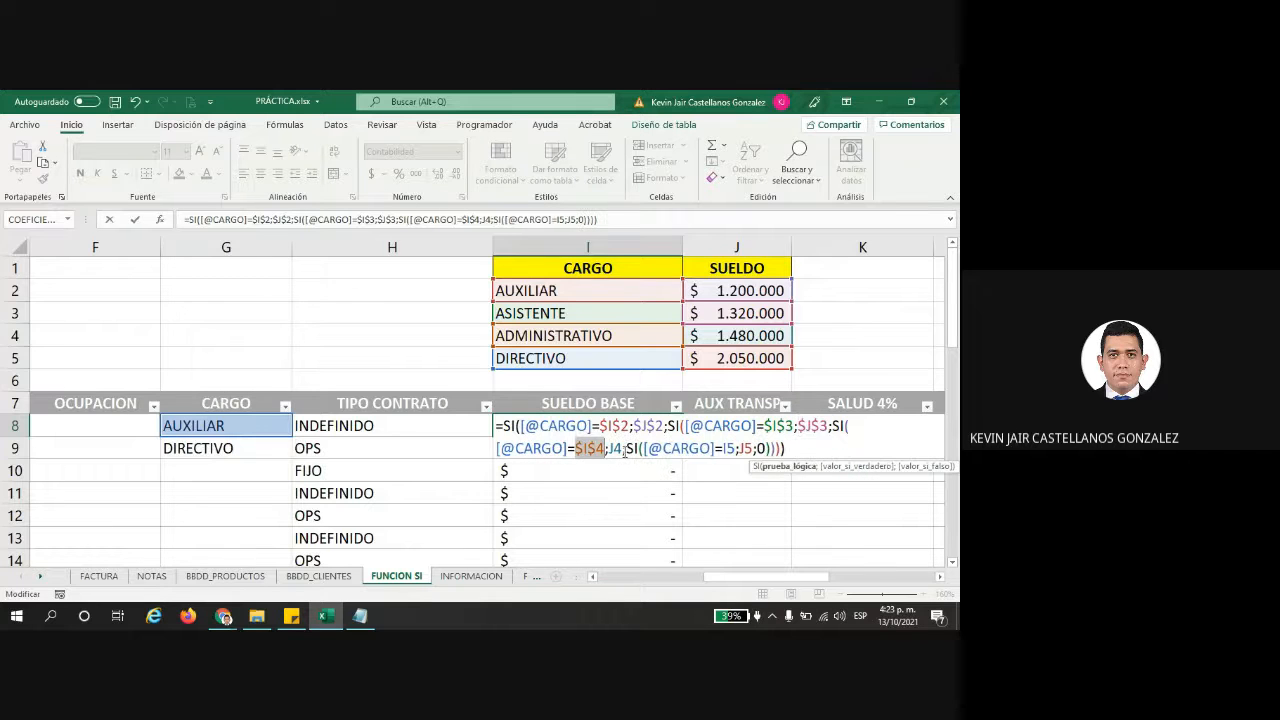
left_click(614, 448)
key("F4")
left_click(750, 448)
key("F4")
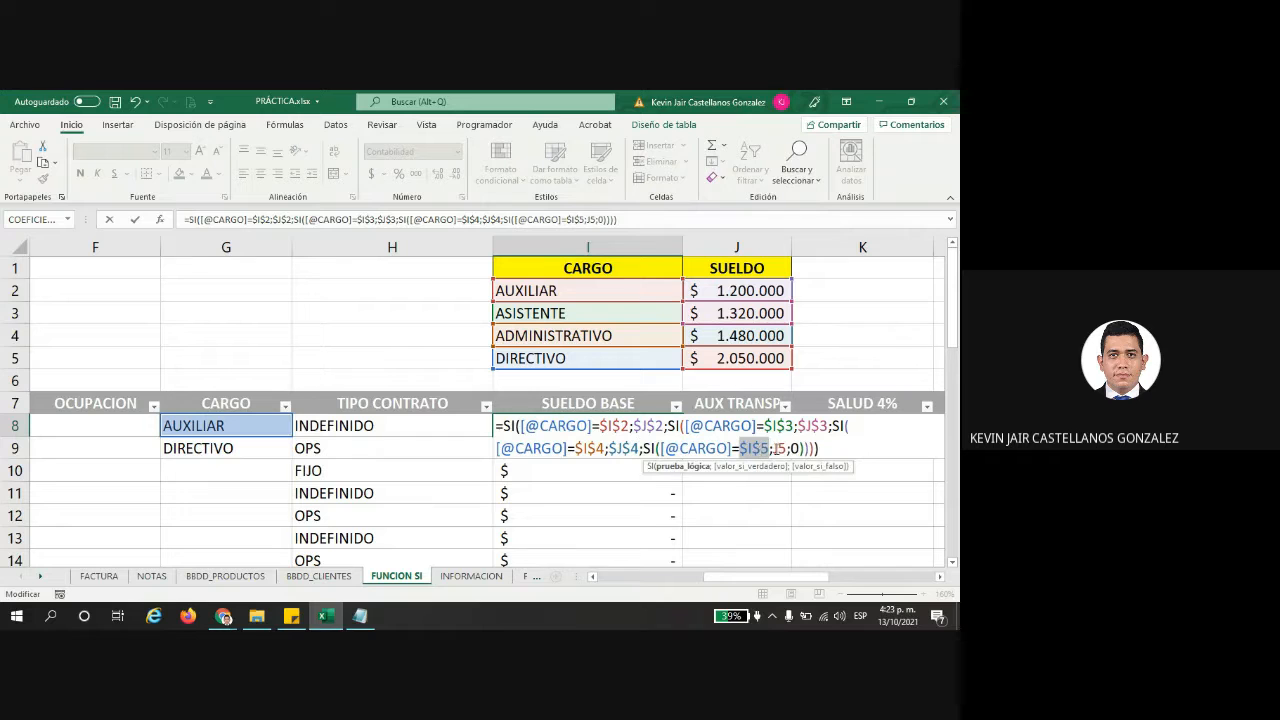
left_click(779, 448)
key("F4")
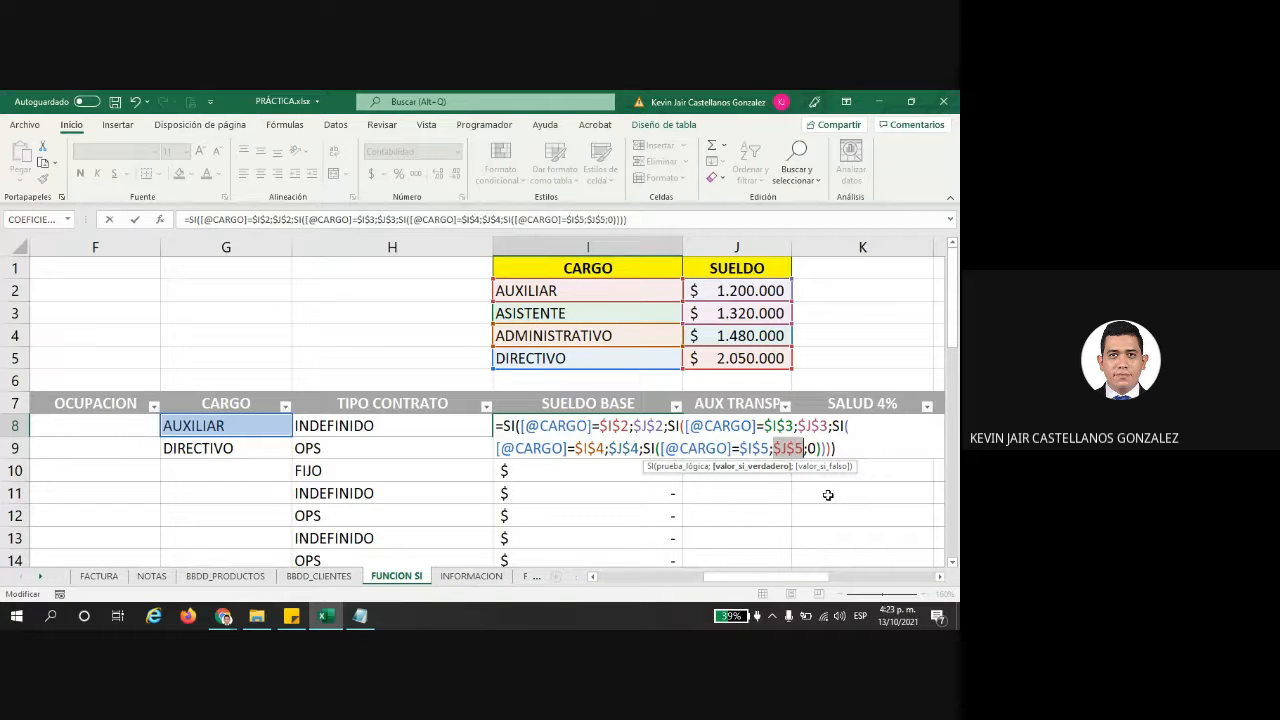
key("Return")
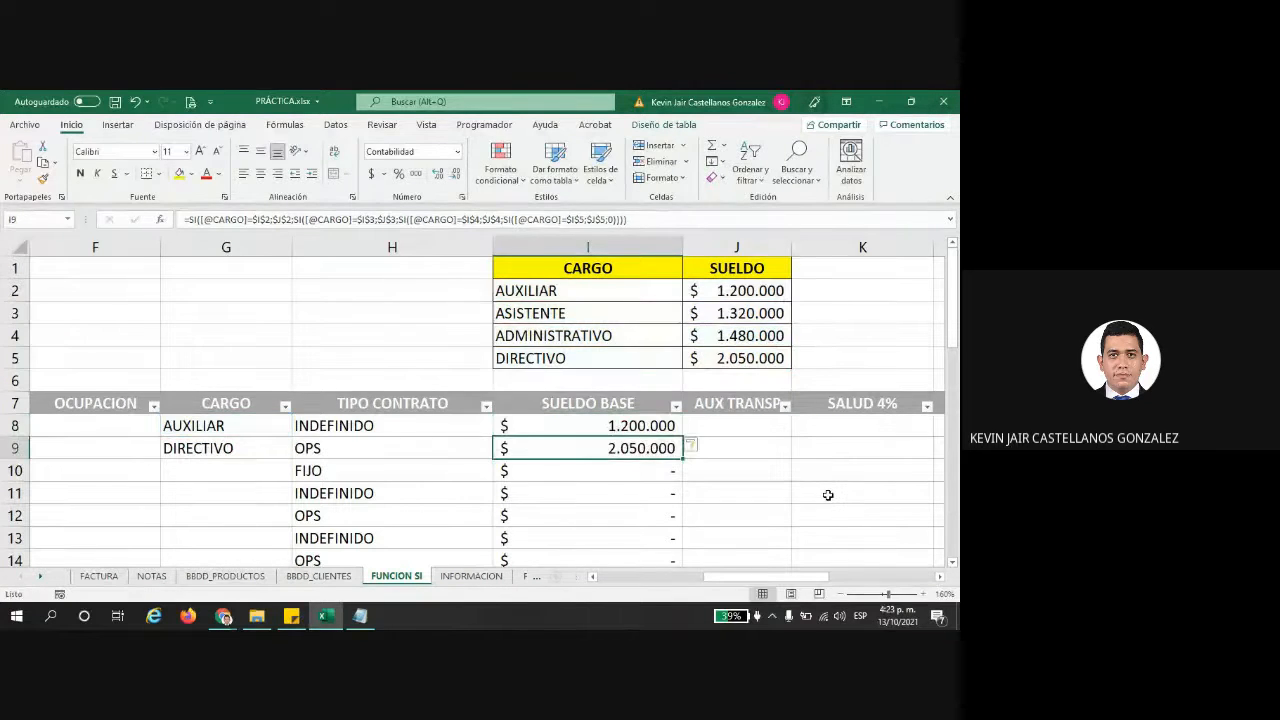
- Fill the SUELDO BASE formula from I8 down through I18 and set CARGO to ASISTENTE in G10
left_click(630, 430)
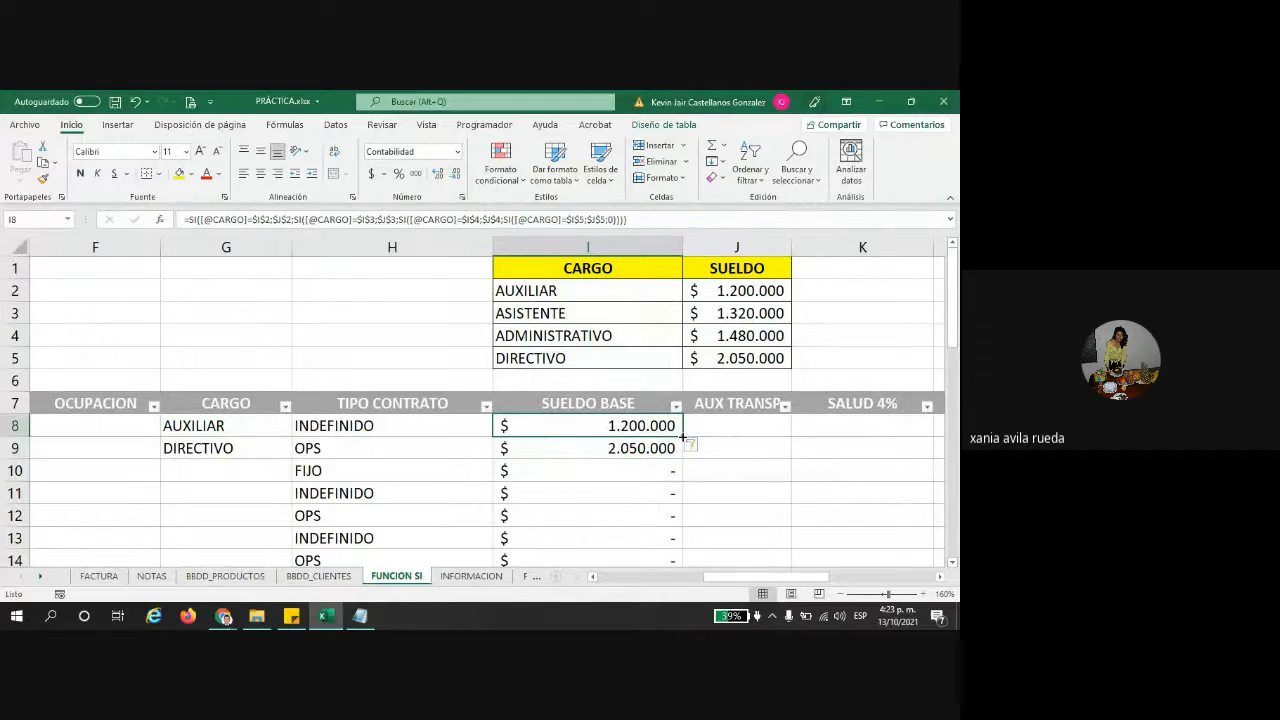
left_click_drag(683, 437, 663, 517)
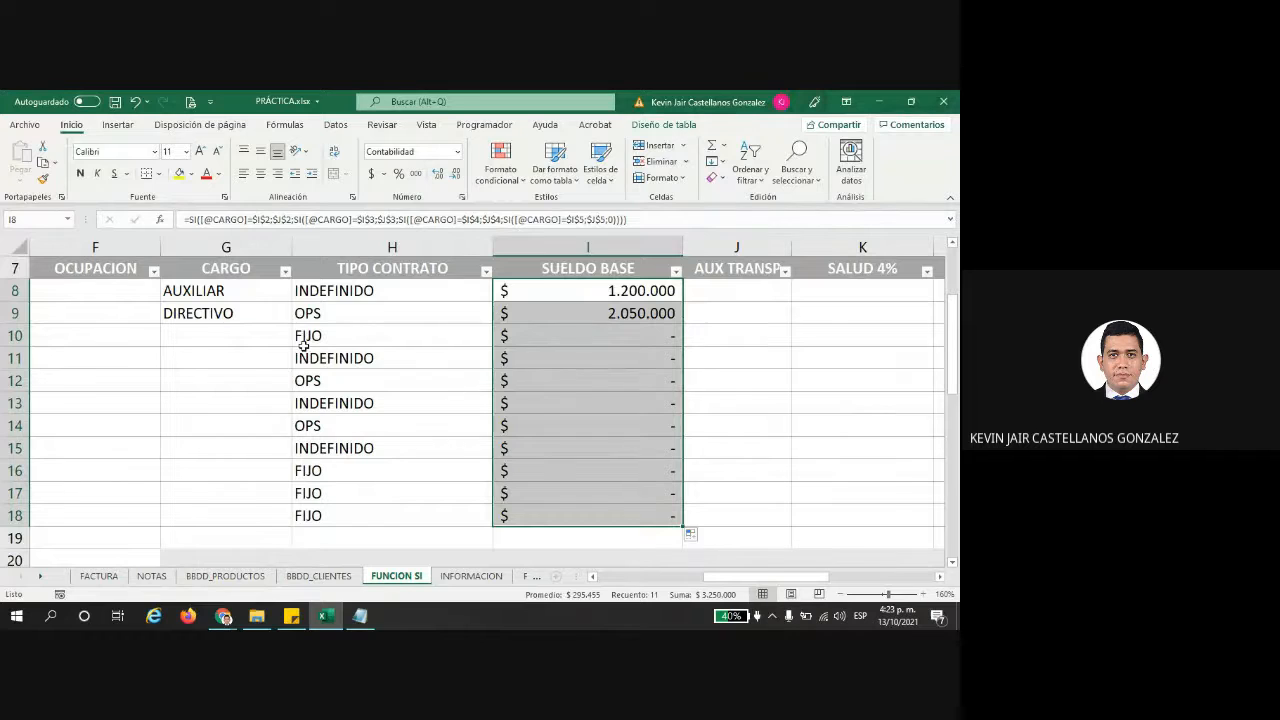
left_click(220, 332)
left_click(297, 337)
left_click(206, 371)
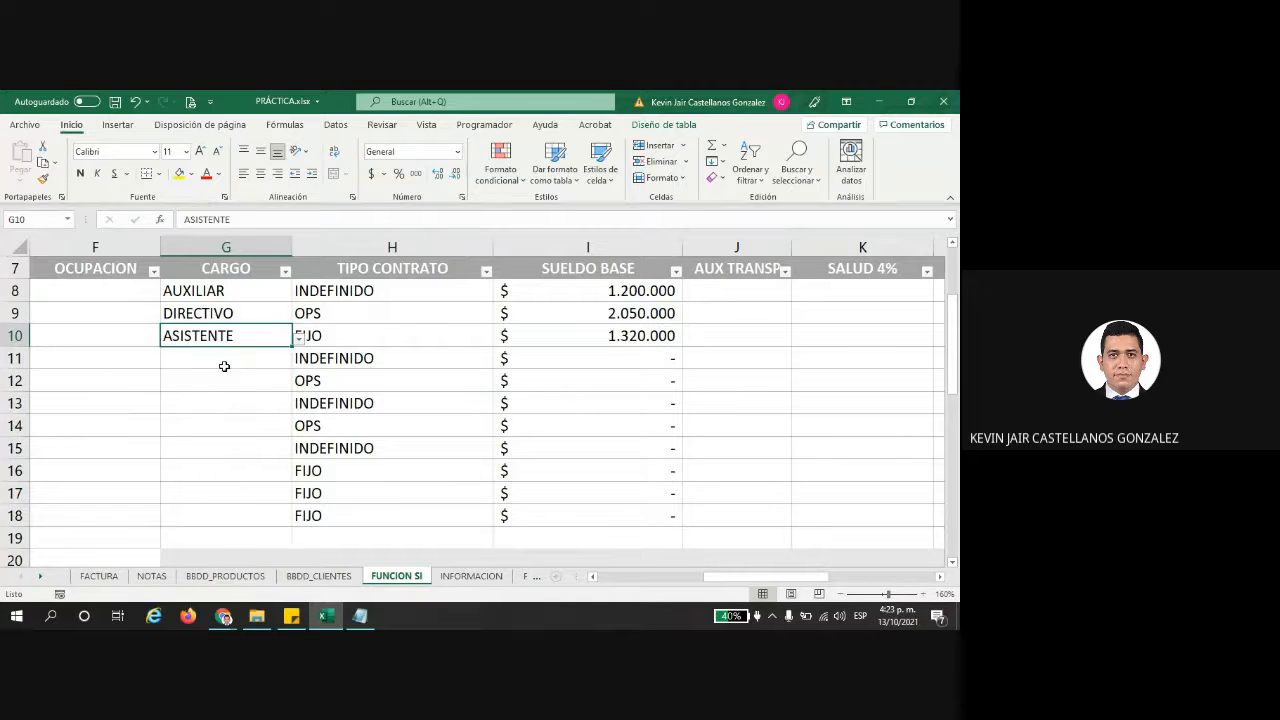
- Set CARGO to AUXILIAR in G11, ADMINISTRATIVO in G12 and DIRECTIVO in G13
left_click(223, 366)
left_click(298, 359)
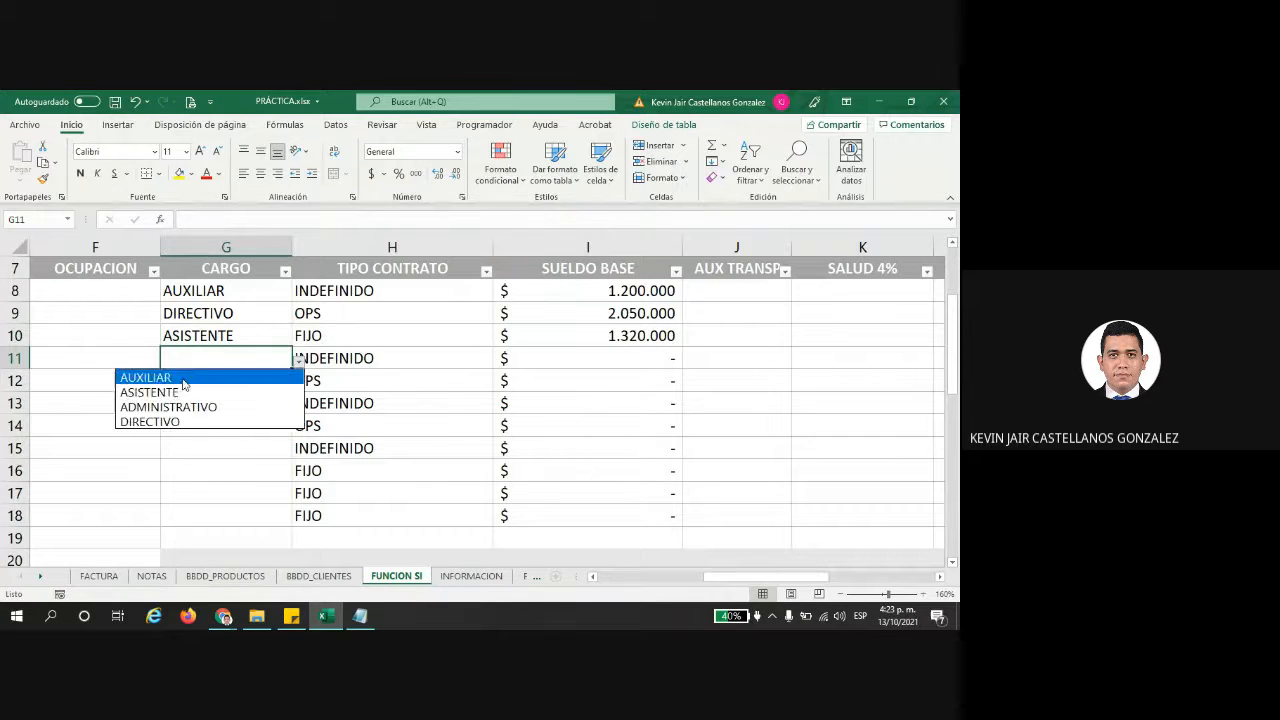
left_click(211, 374)
left_click(215, 380)
left_click(298, 385)
left_click(210, 428)
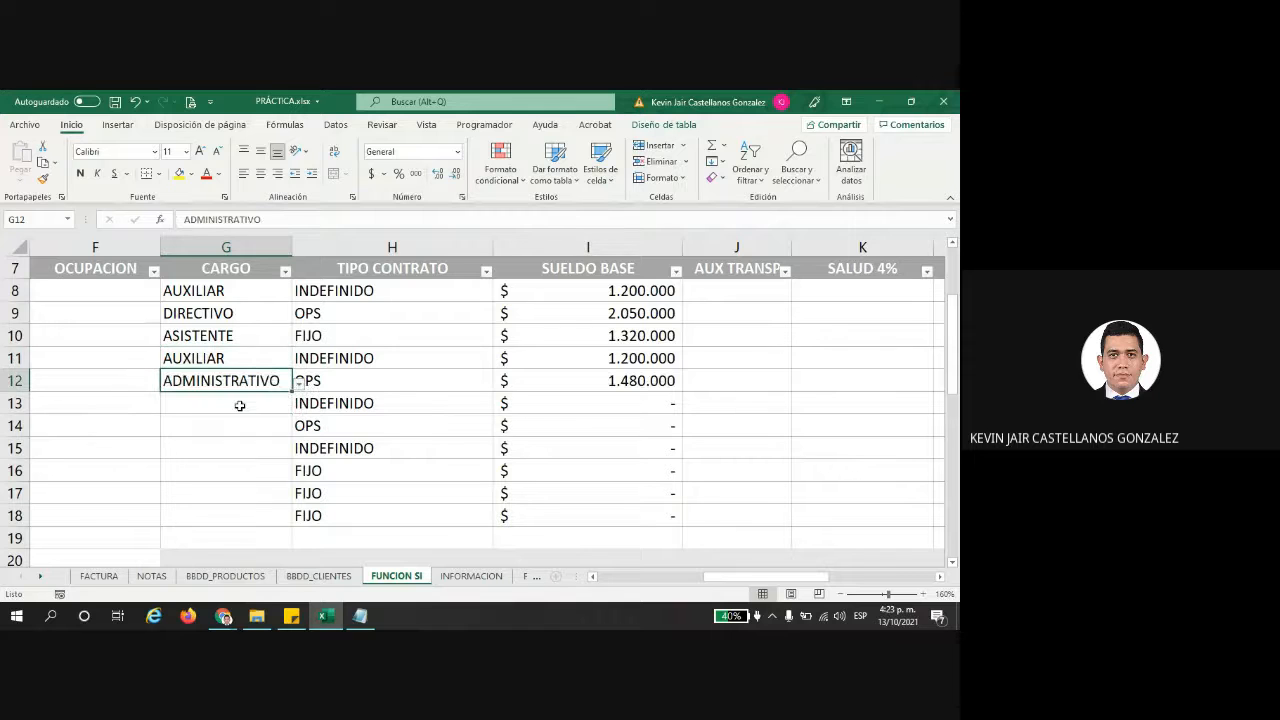
left_click(250, 403)
left_click(298, 403)
left_click(171, 466)
left_click(229, 427)
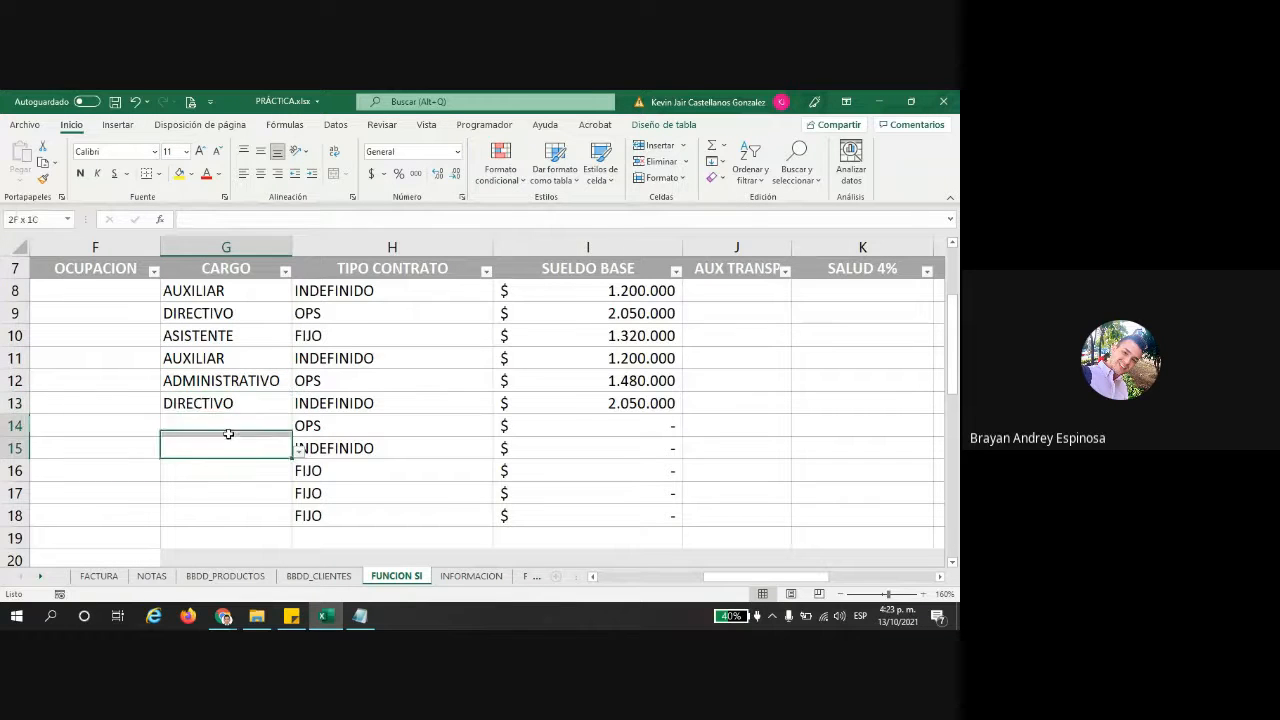
scroll(576, 379, "up", 2)
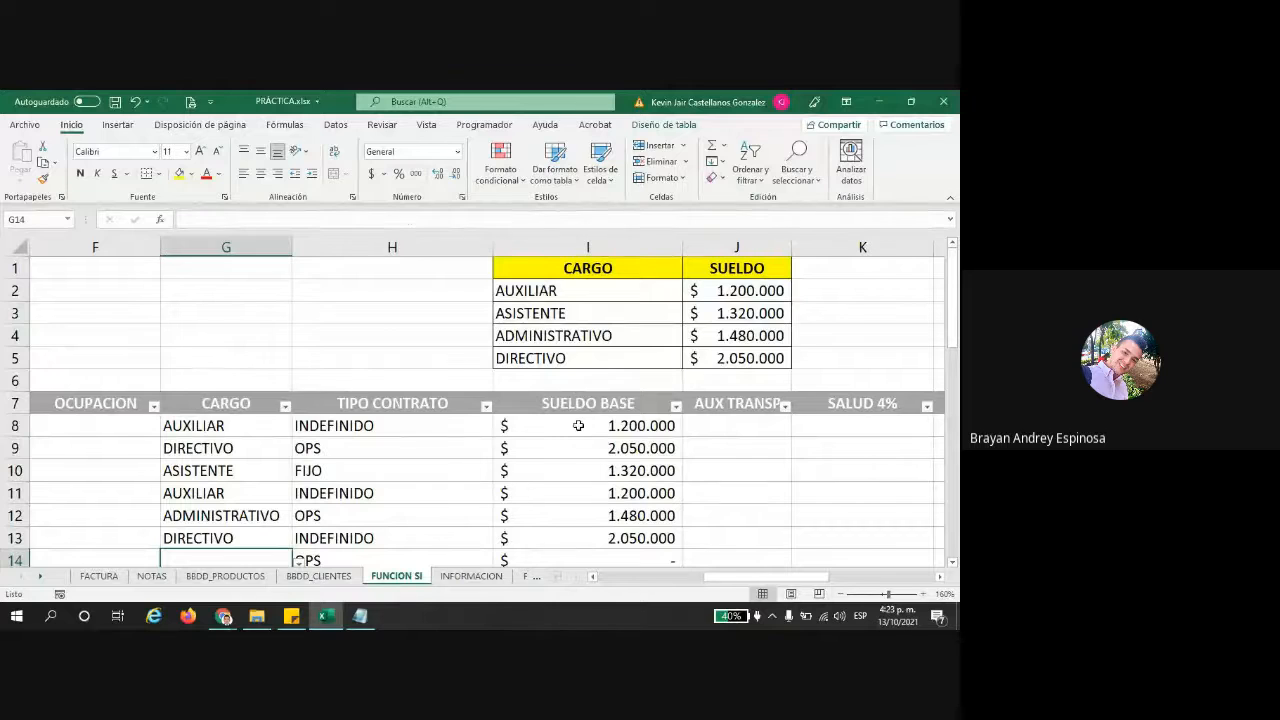
double_click(578, 425)
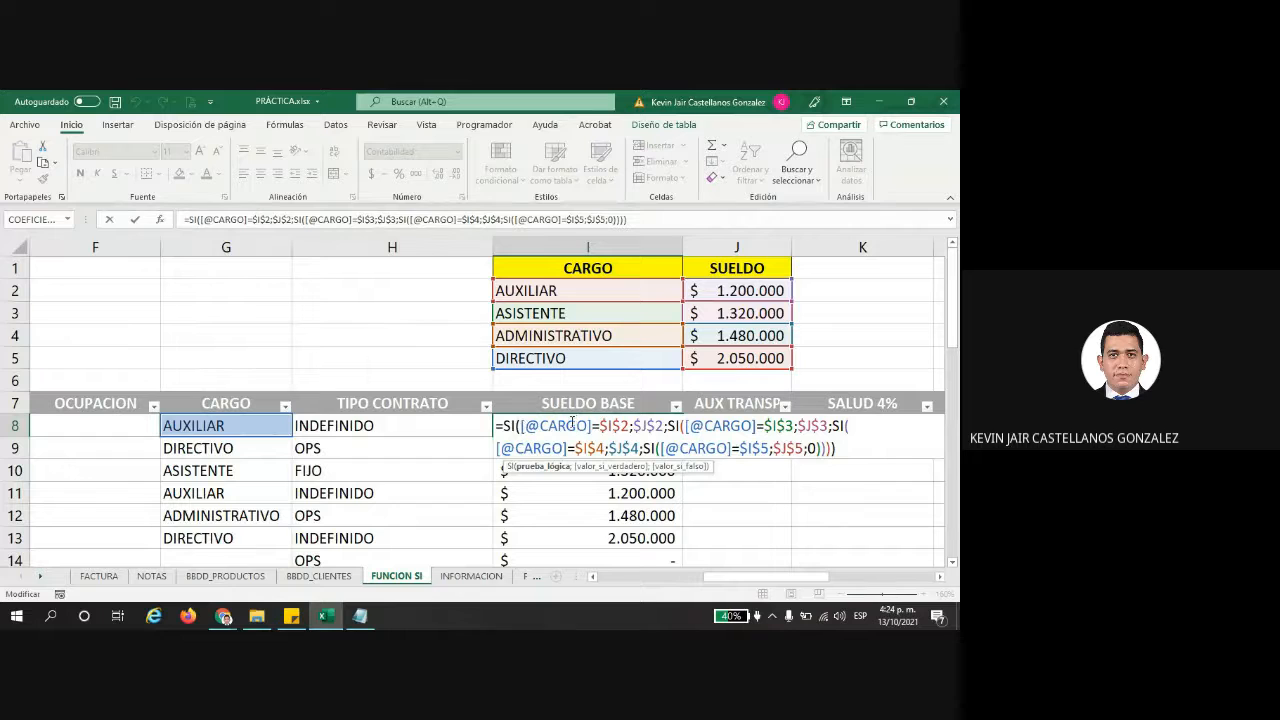
left_click_drag(521, 426, 601, 426)
left_click(625, 426)
left_click(519, 425)
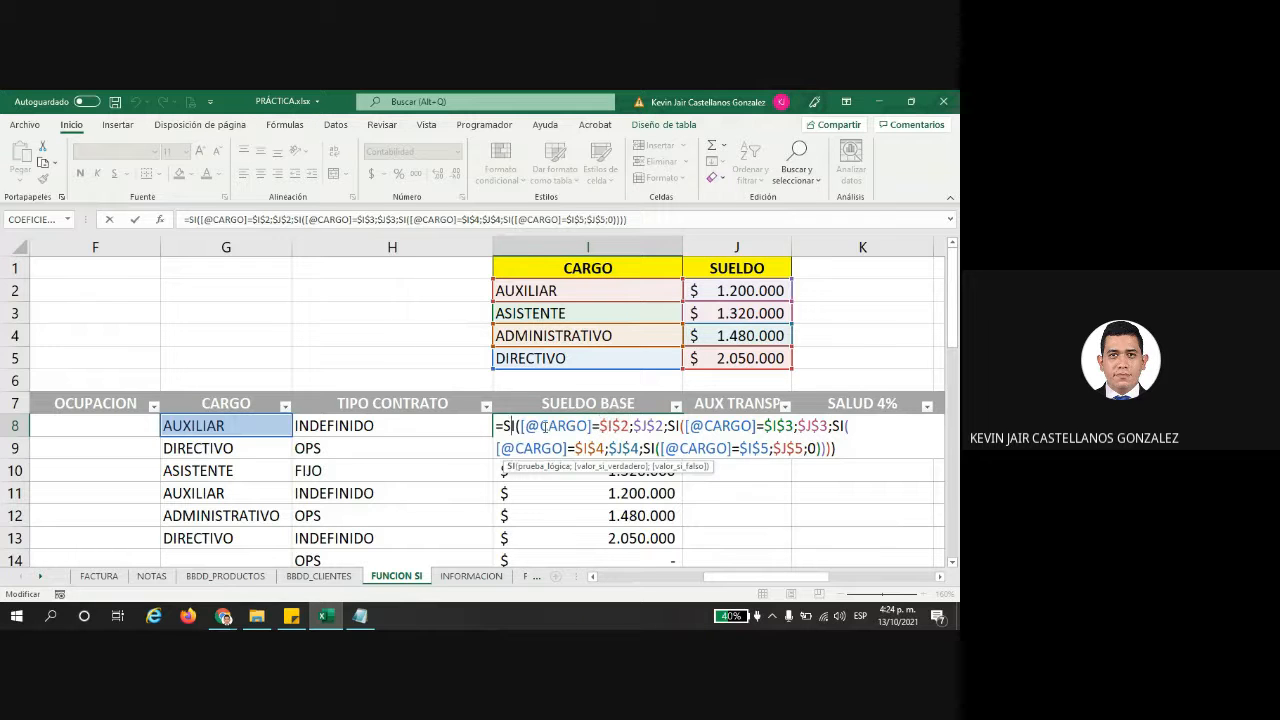
double_click(606, 425)
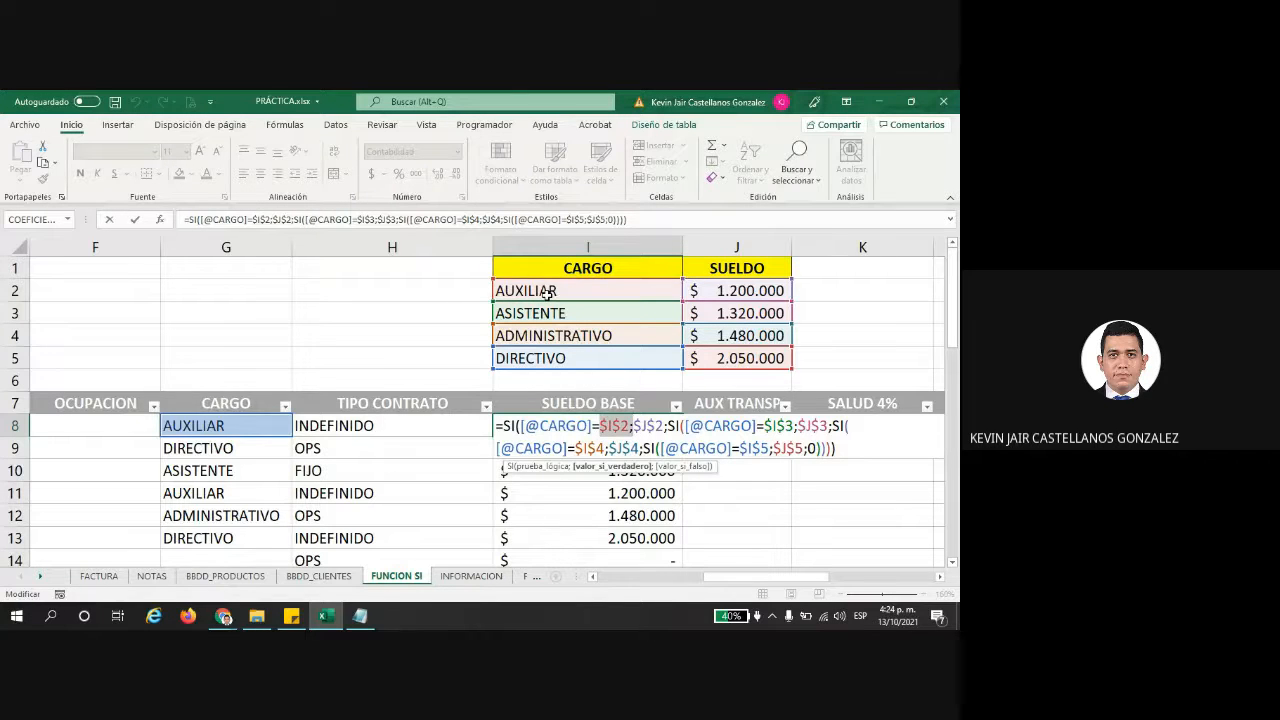
left_click(598, 425)
left_click_drag(598, 425, 630, 425)
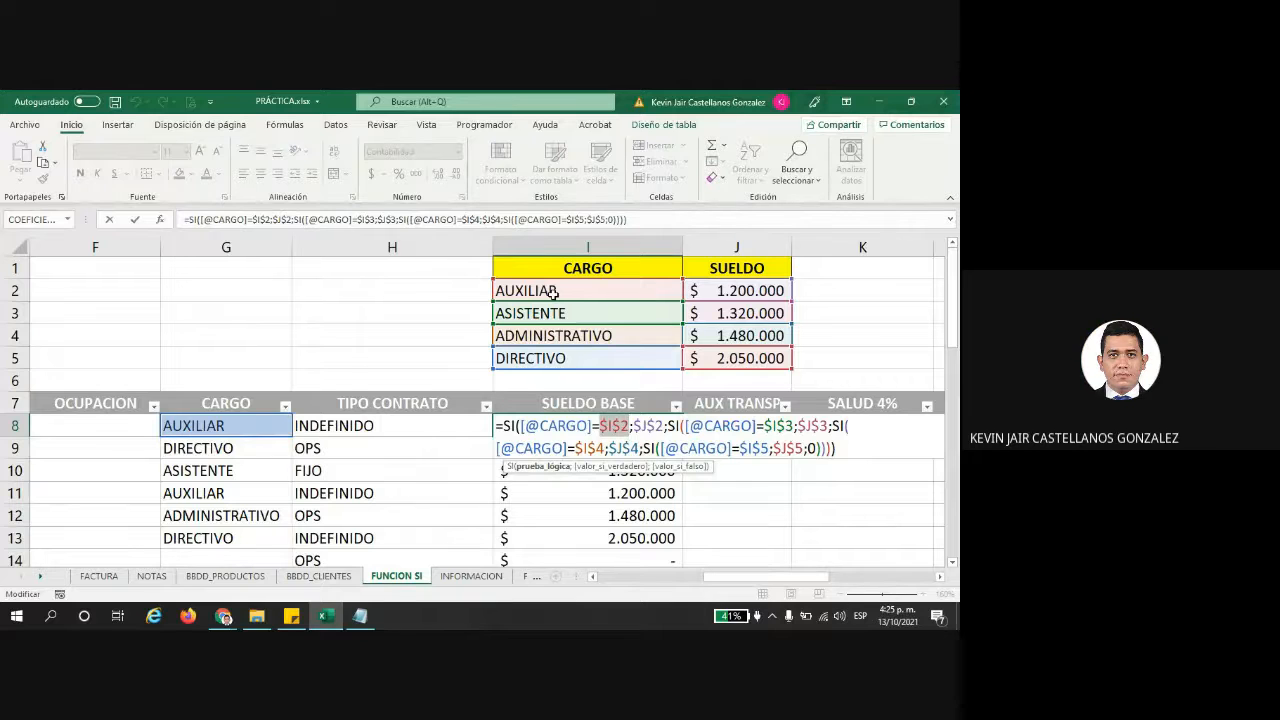
key("ctrl+Return")
- Undo the test CARGO entries in G10:G13 and the filled SUELDO BASE formula
key("ctrl+z")
key("ctrl+z")
key("ctrl+z")
key("ctrl+z")
key("ctrl+z")
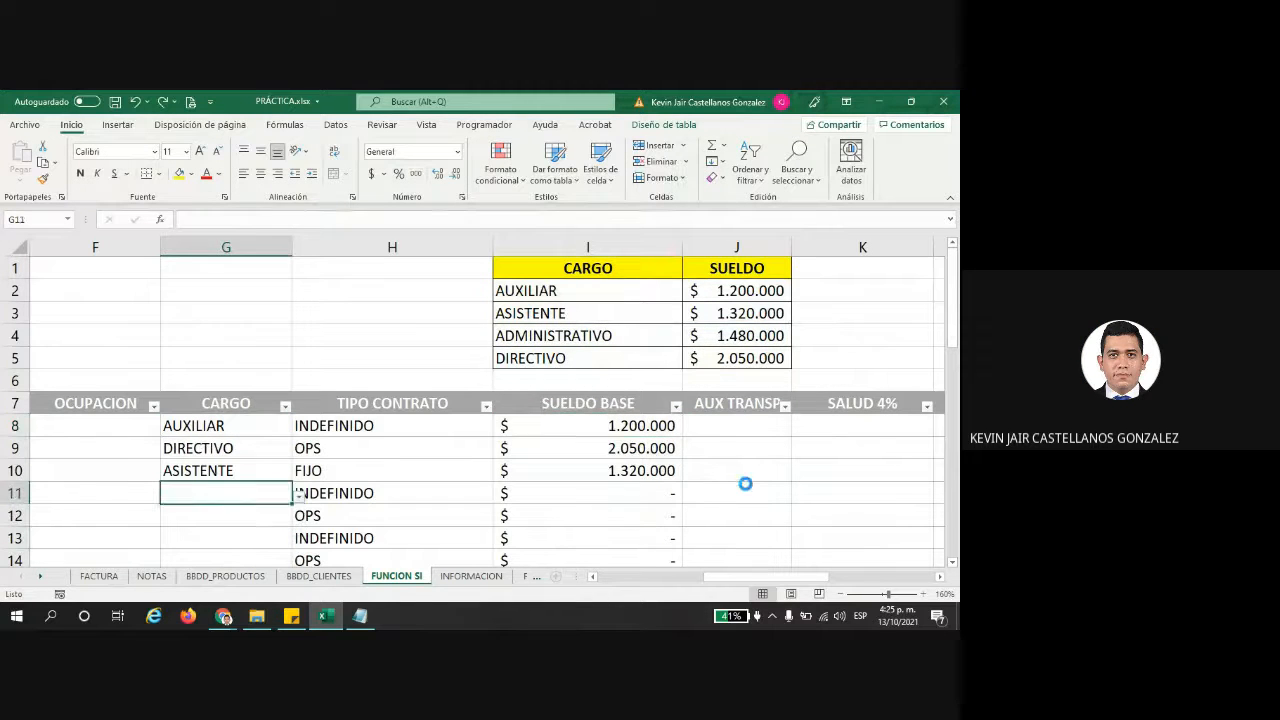
double_click(600, 432)
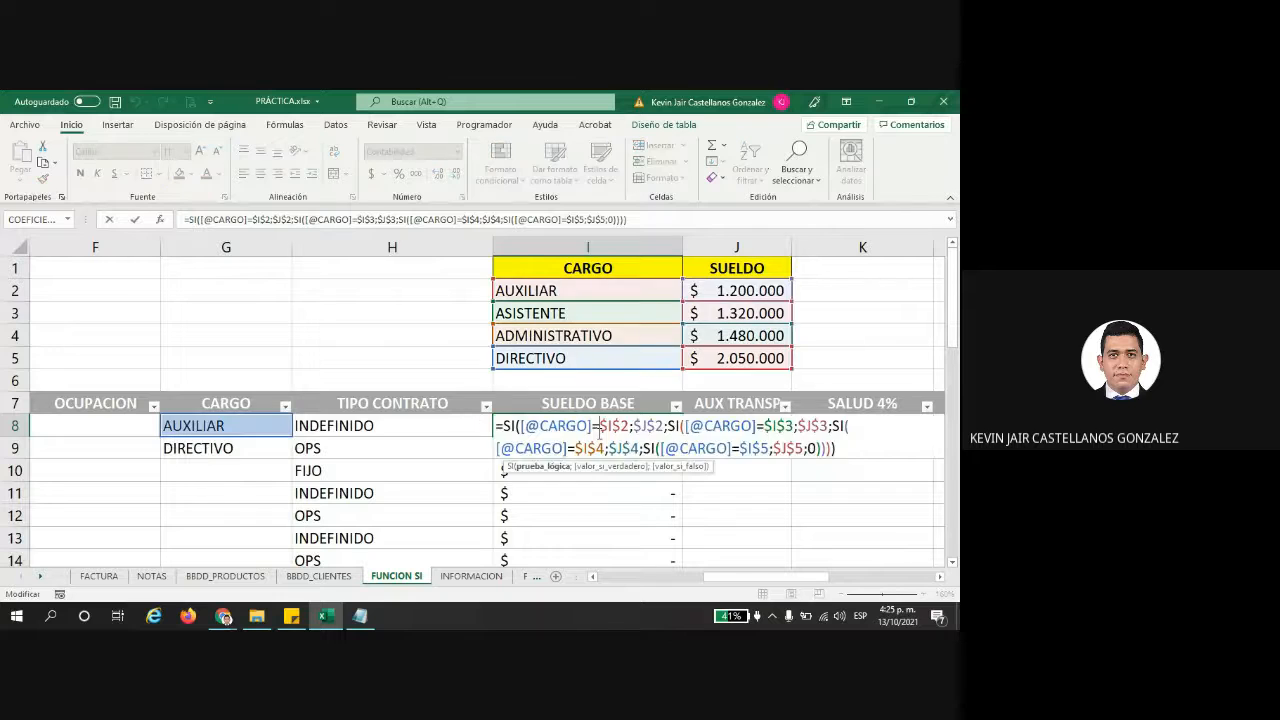
key("Escape")
key("BackSpace")
key("ctrl+z")
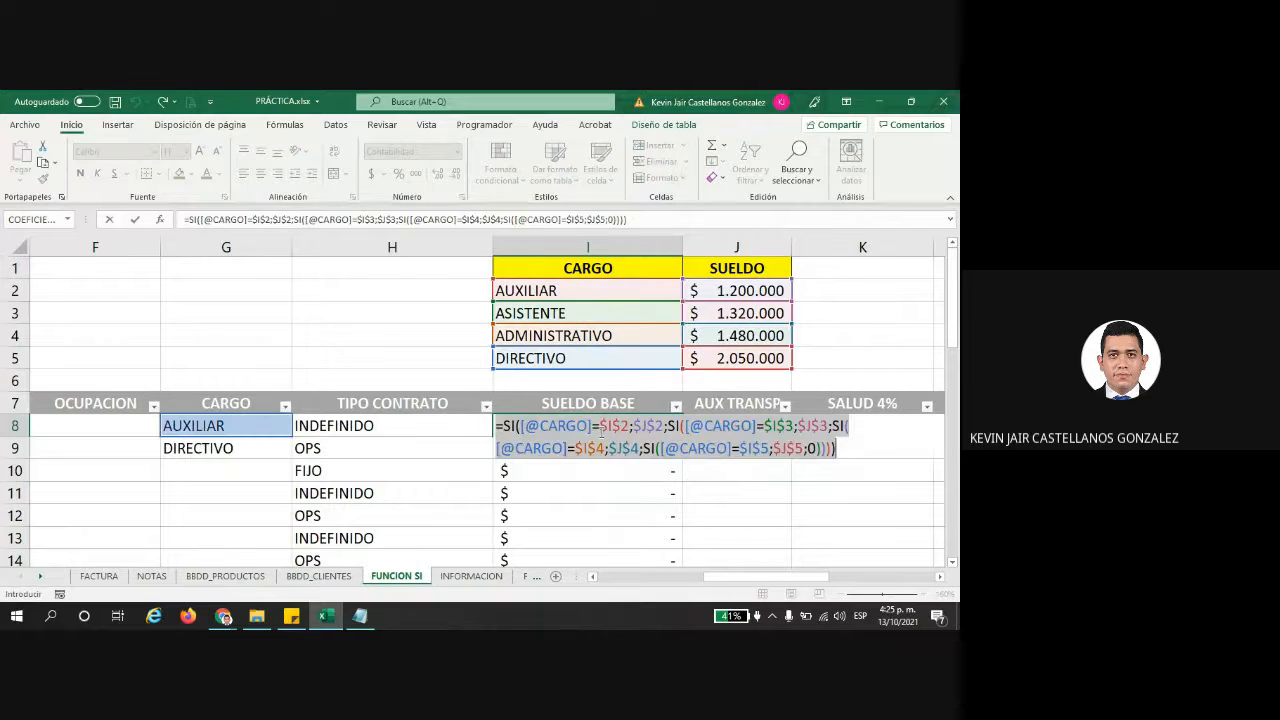
key("BackSpace")
key("Escape")
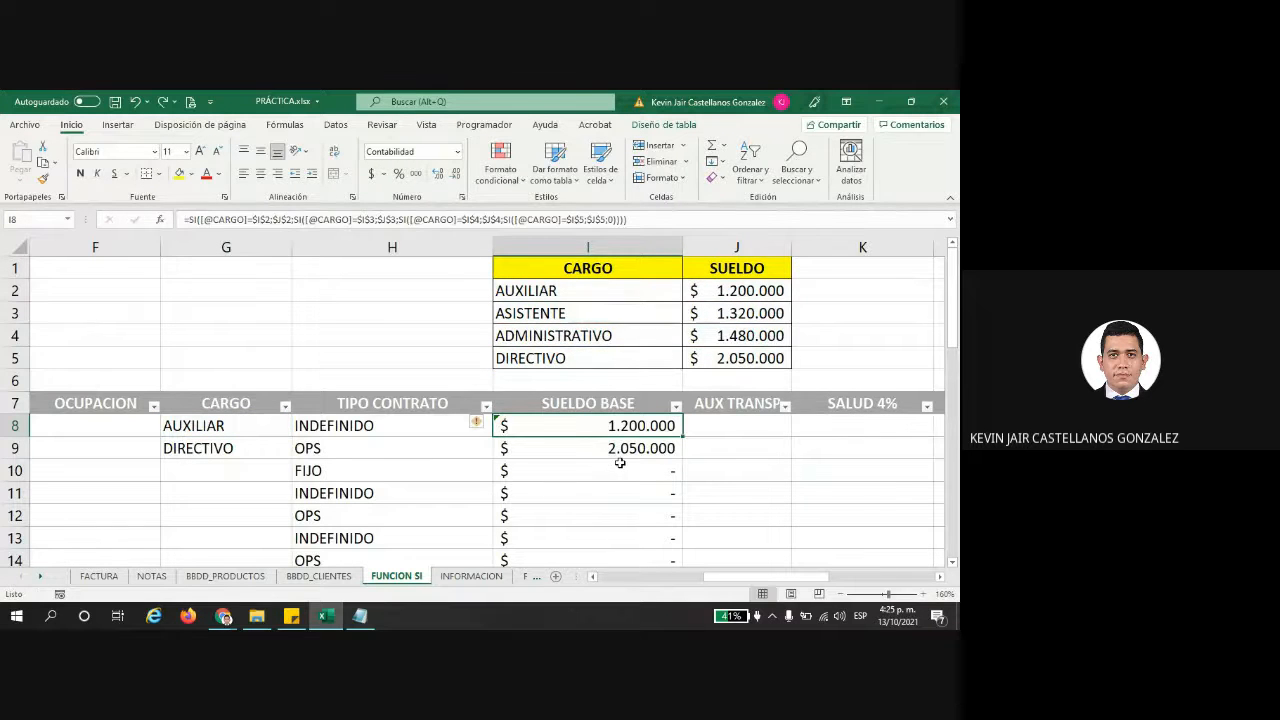
- Restore ASISTENTE, DIRECTIVO, ASISTENTE and AUXILIAR as CARGO in G10:G13, and return the SUELDO BASE formulas to relative references
key("Left")
key("Left")
key("Down")
key("Down")
type("ASISTENTE DIRECTIVO ASISTENTE AUXILIAR")
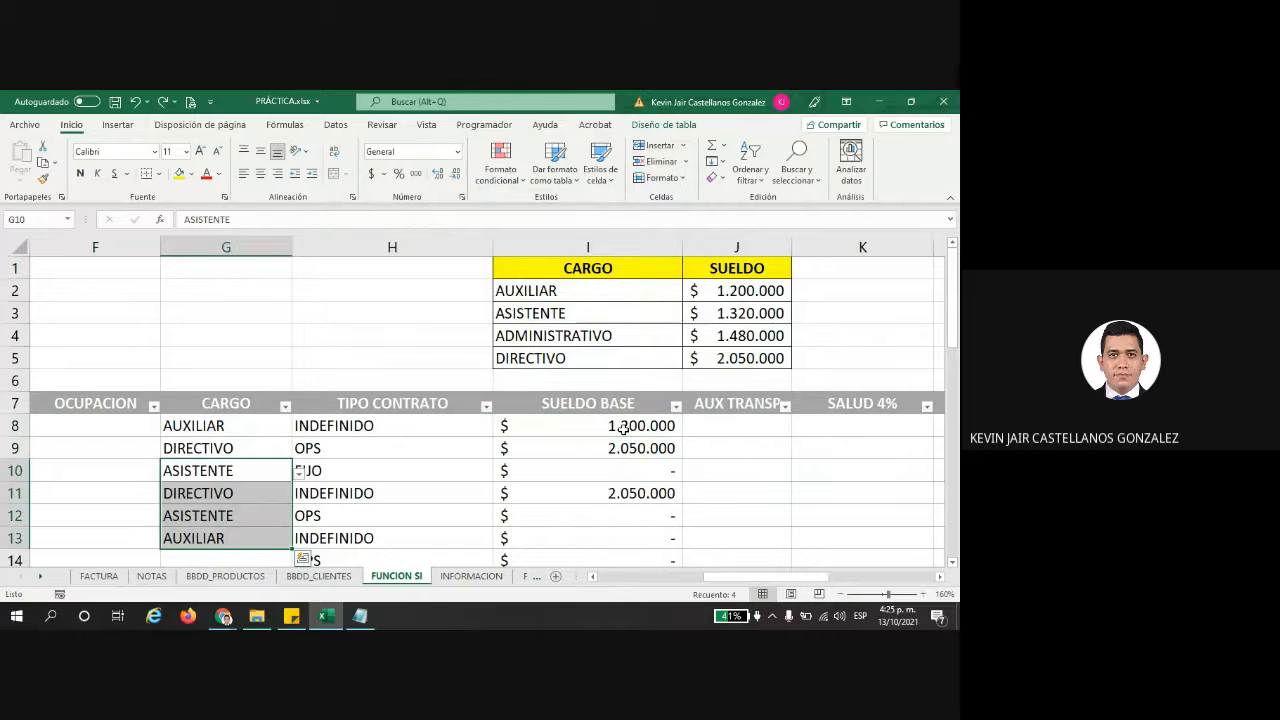
- Inspect the relative reference I2 in the I8 formula and compare it with the lookup table
double_click(623, 430)
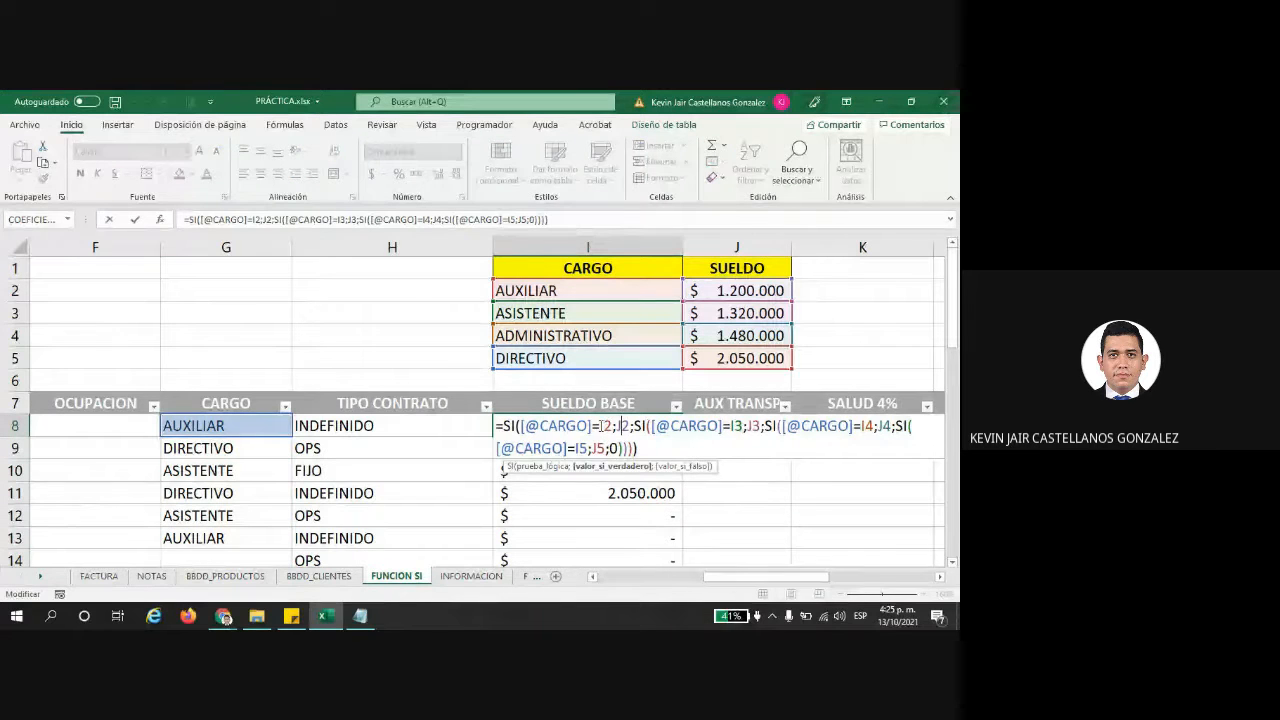
double_click(606, 426)
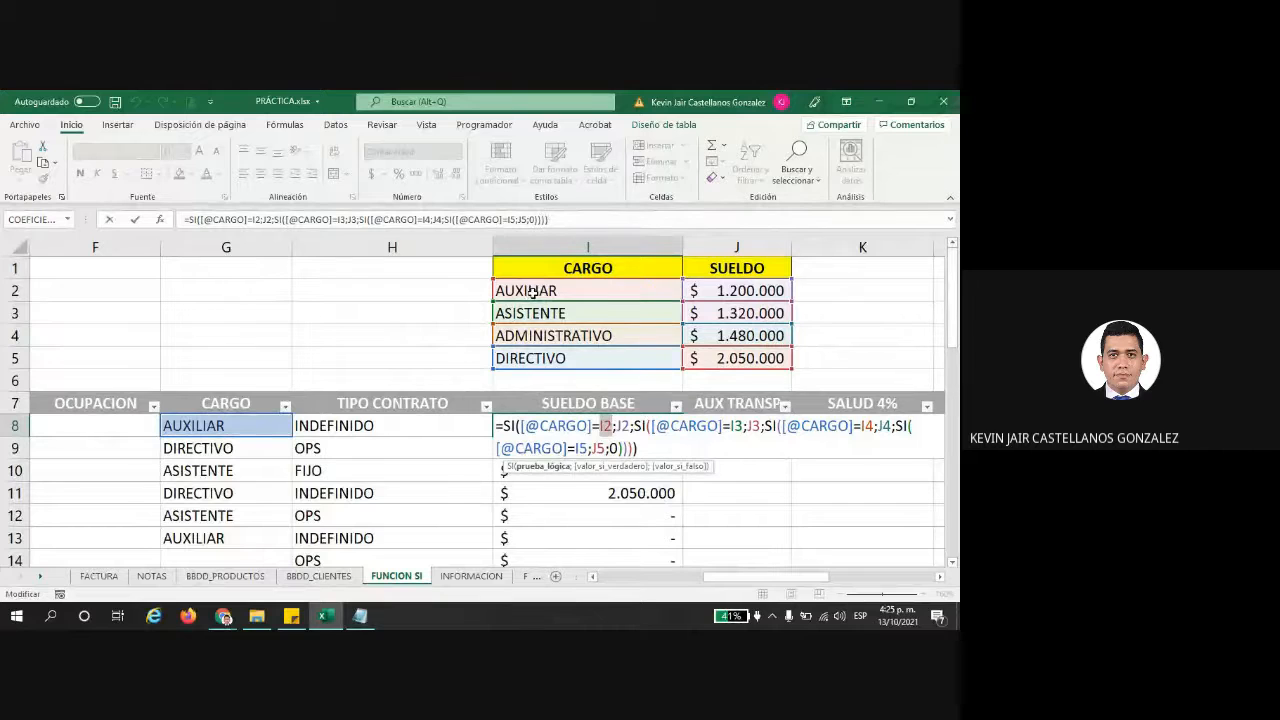
key("Return")
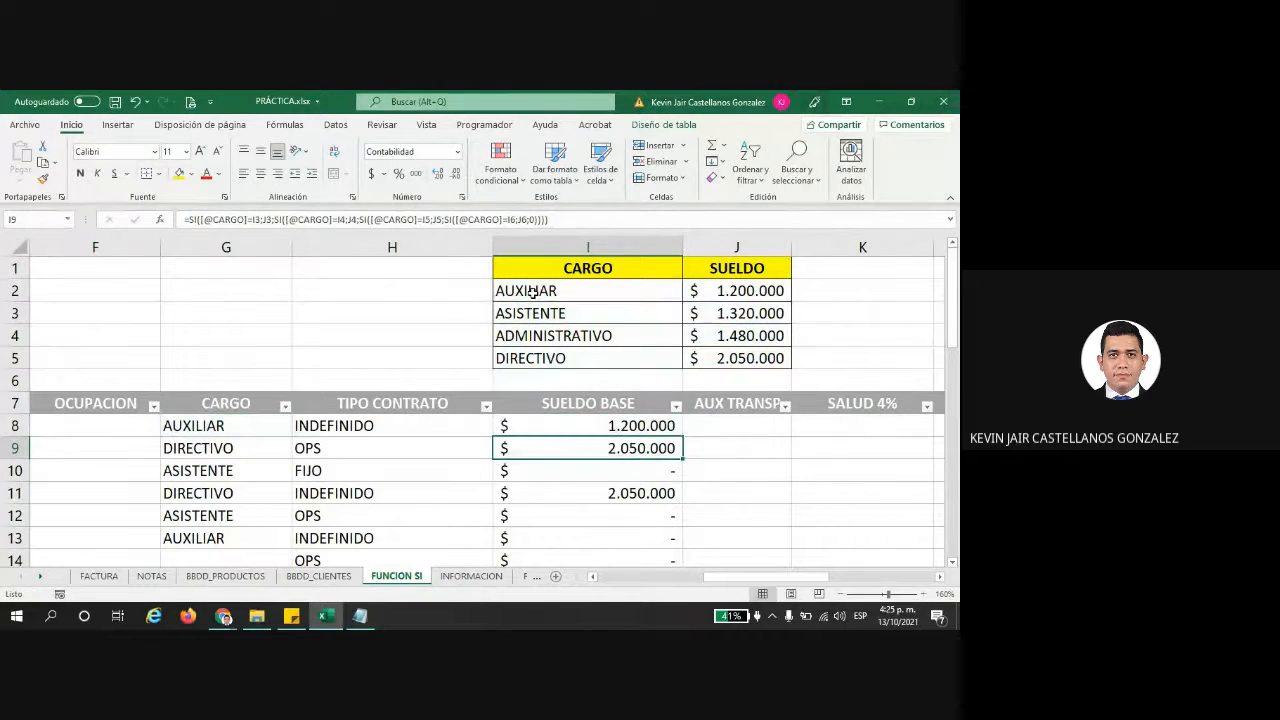
left_click(630, 415)
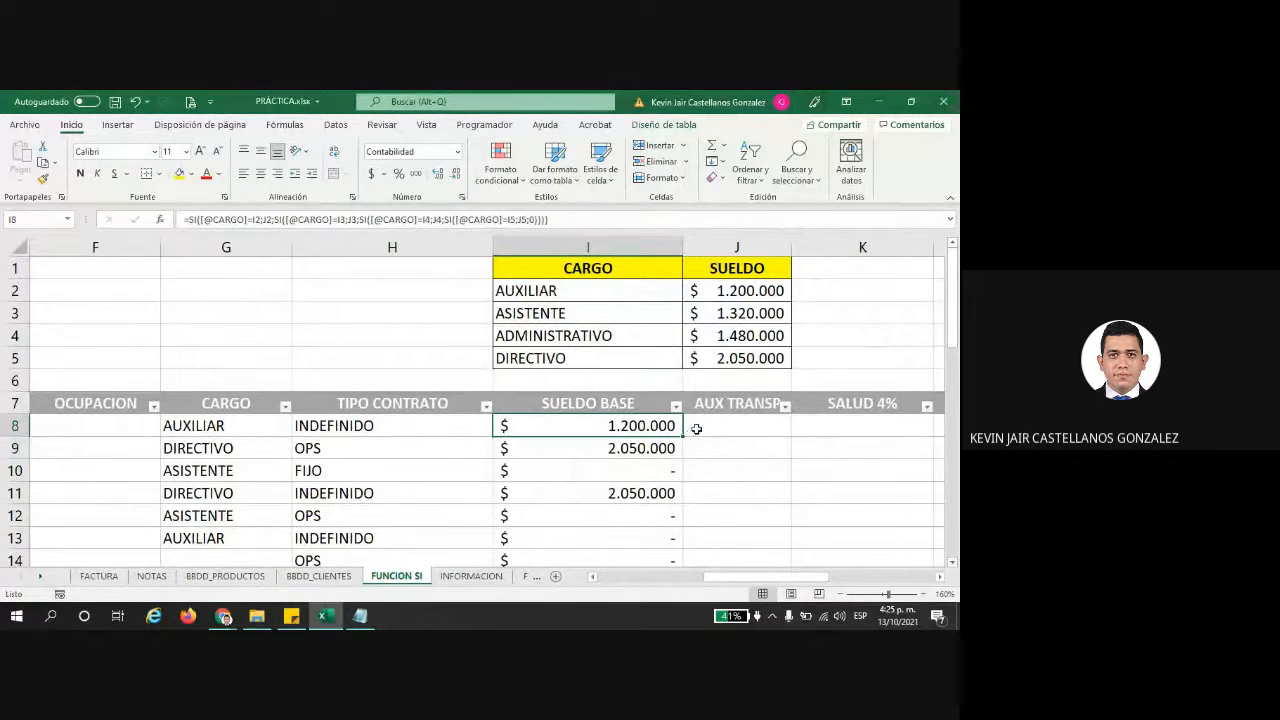
- Fill the SUELDO BASE formula with relative references from I8 down to I18
left_click_drag(683, 437, 671, 545)
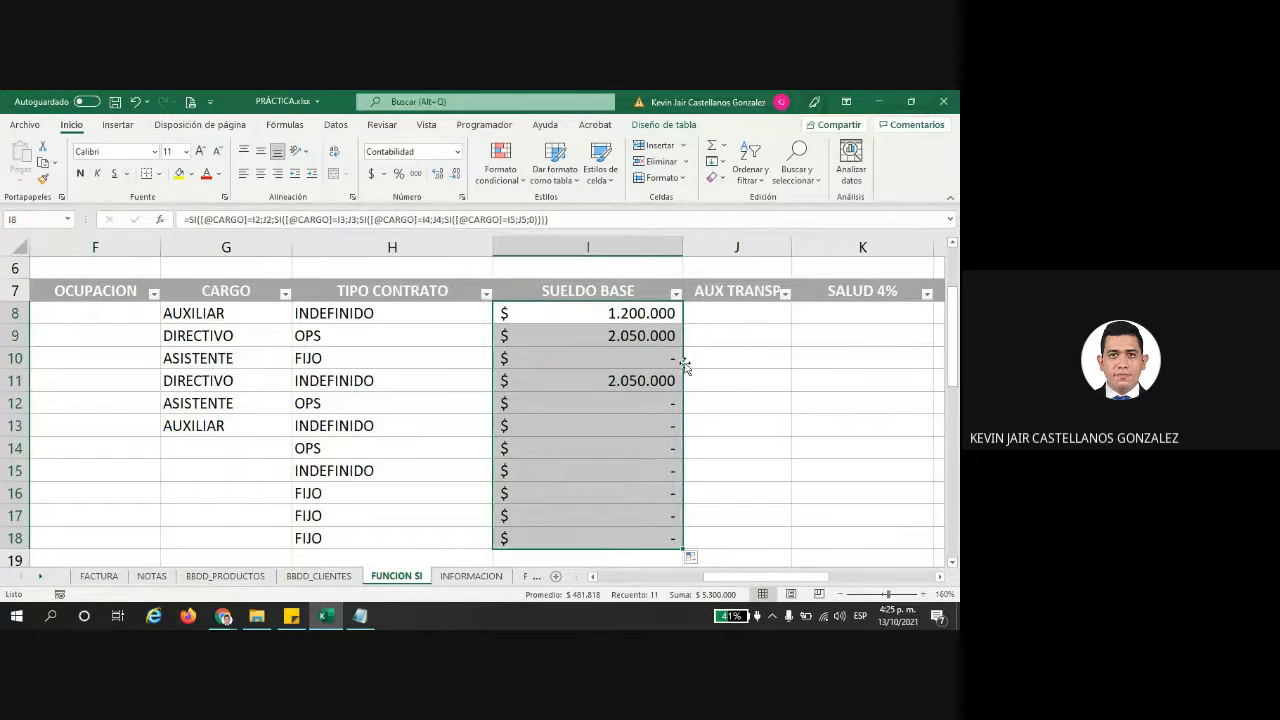
double_click(616, 314)
key("Escape")
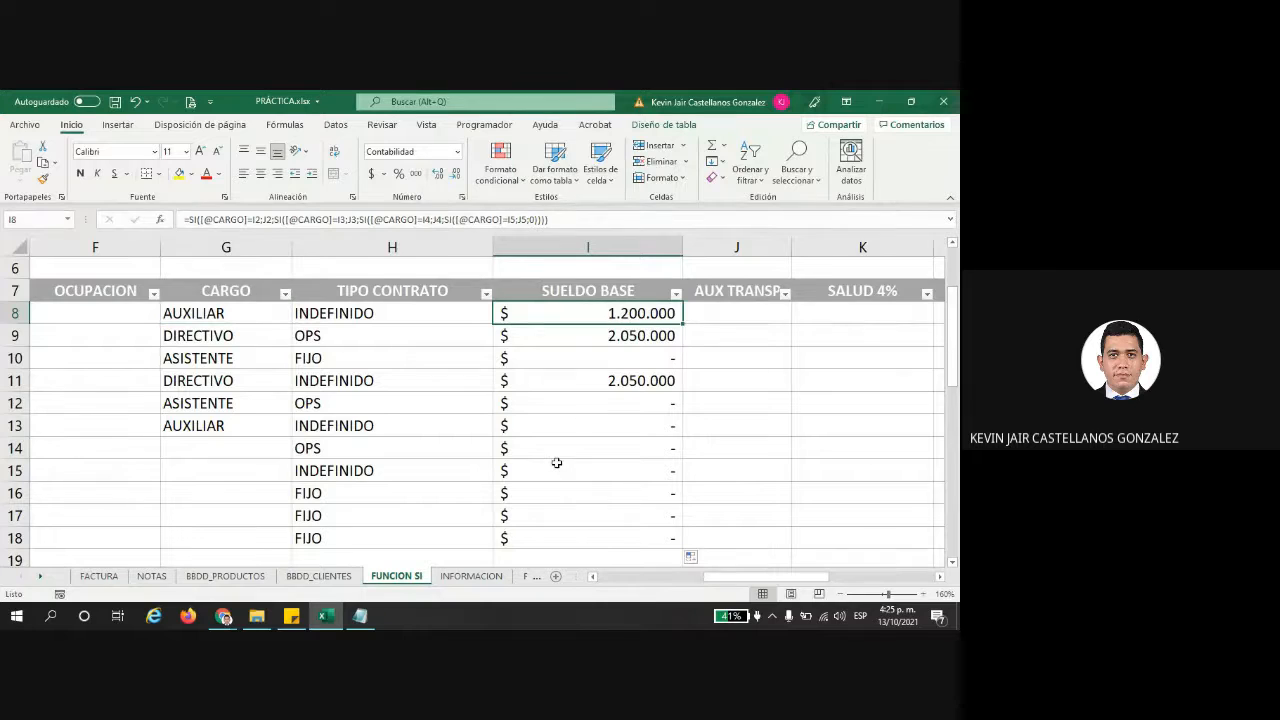
- Inspect the first CARGO reference in the I14 formula and compare it with the lookup table
double_click(558, 448)
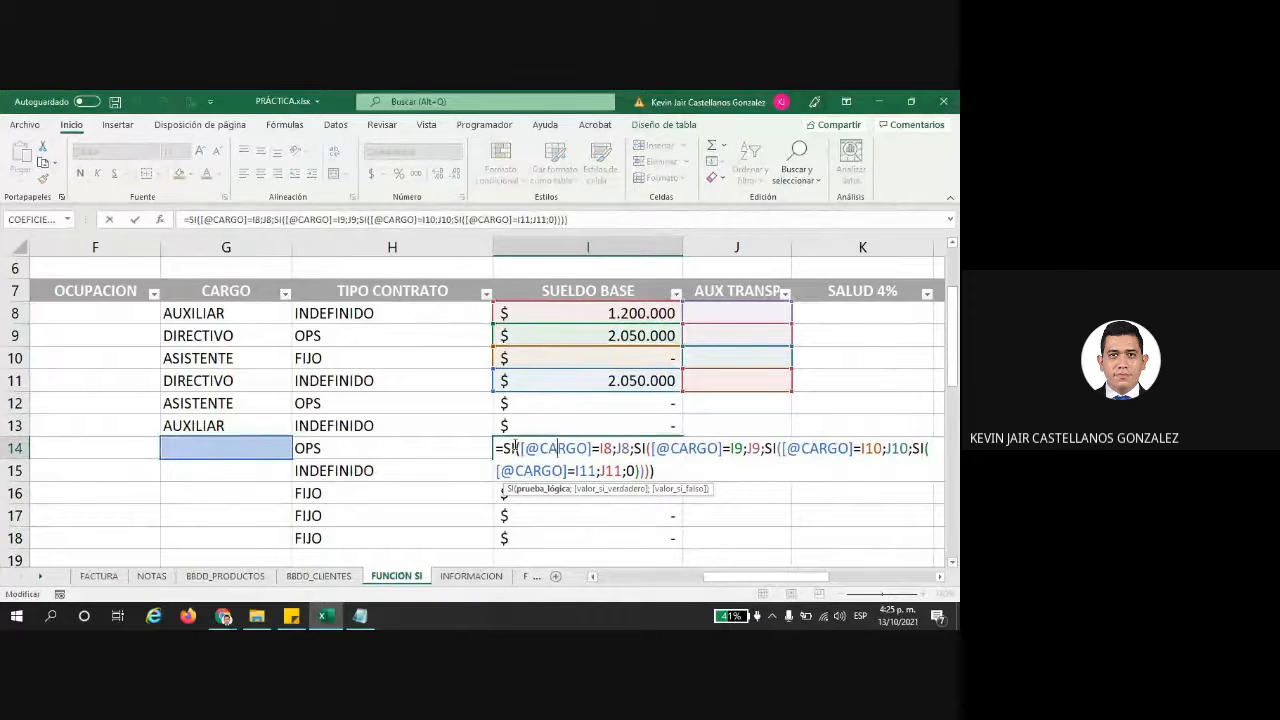
double_click(605, 448)
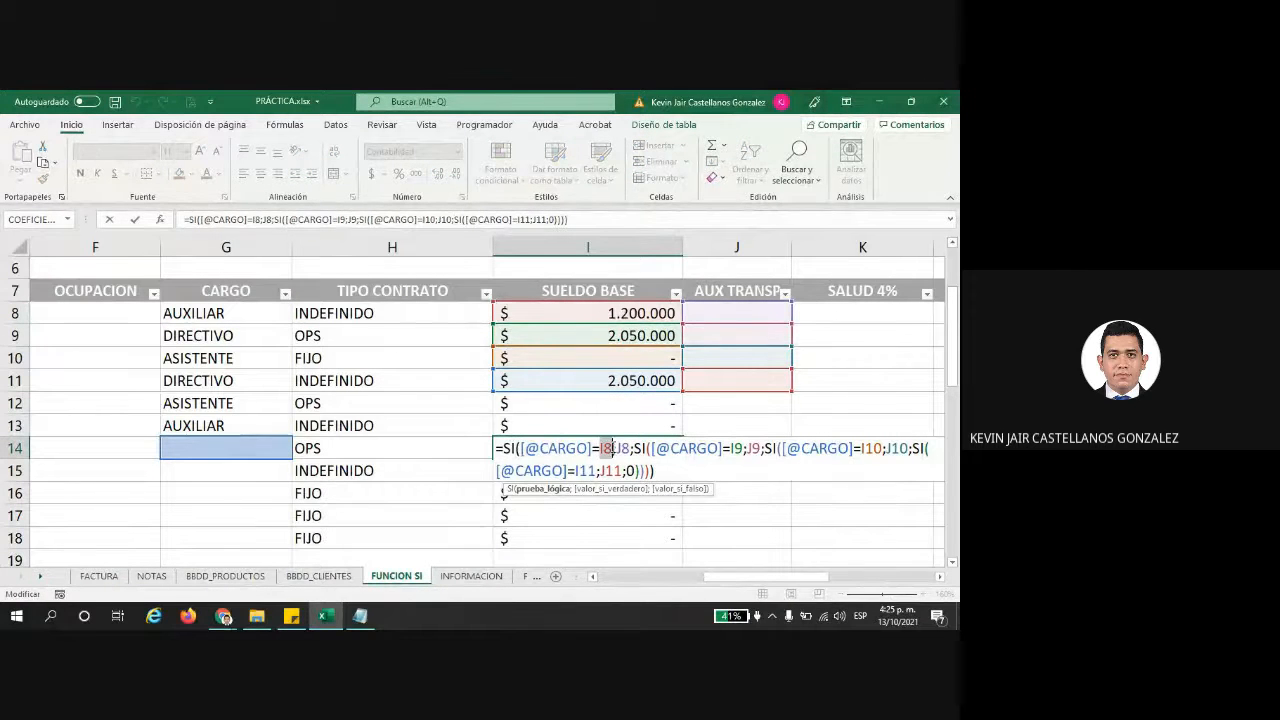
scroll(584, 462, "up", 2)
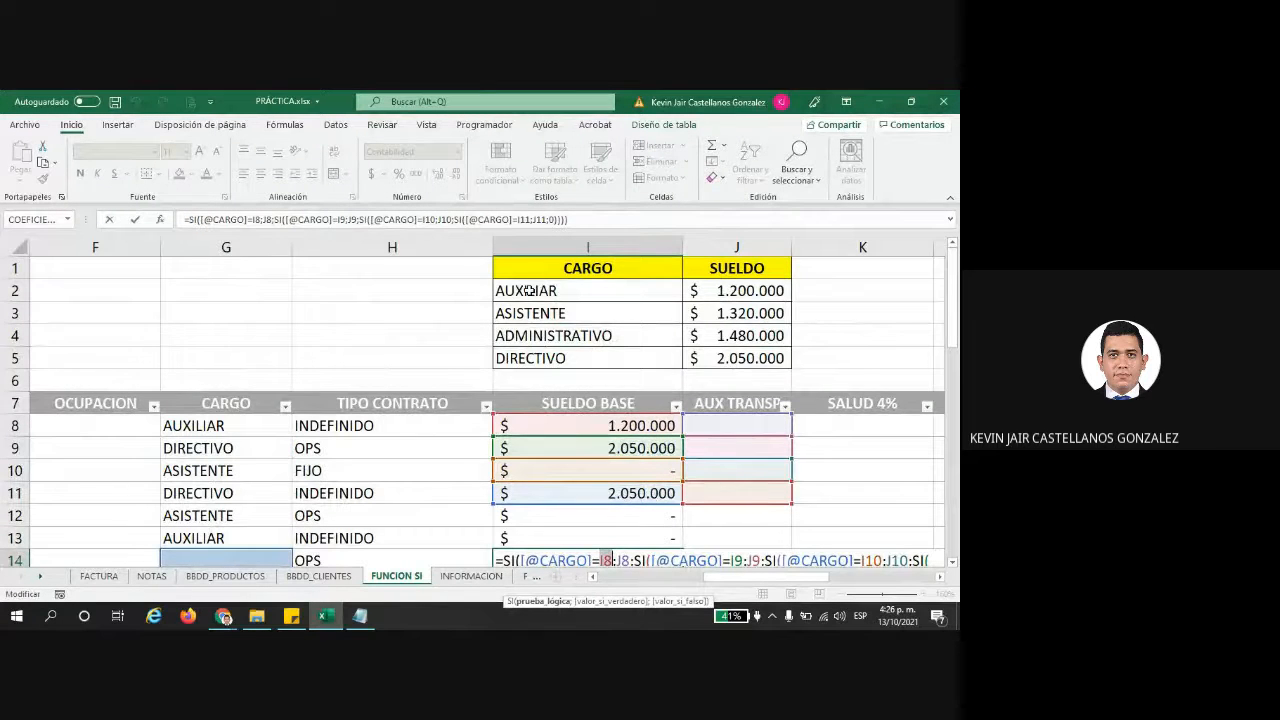
scroll(669, 396, "down", 1)
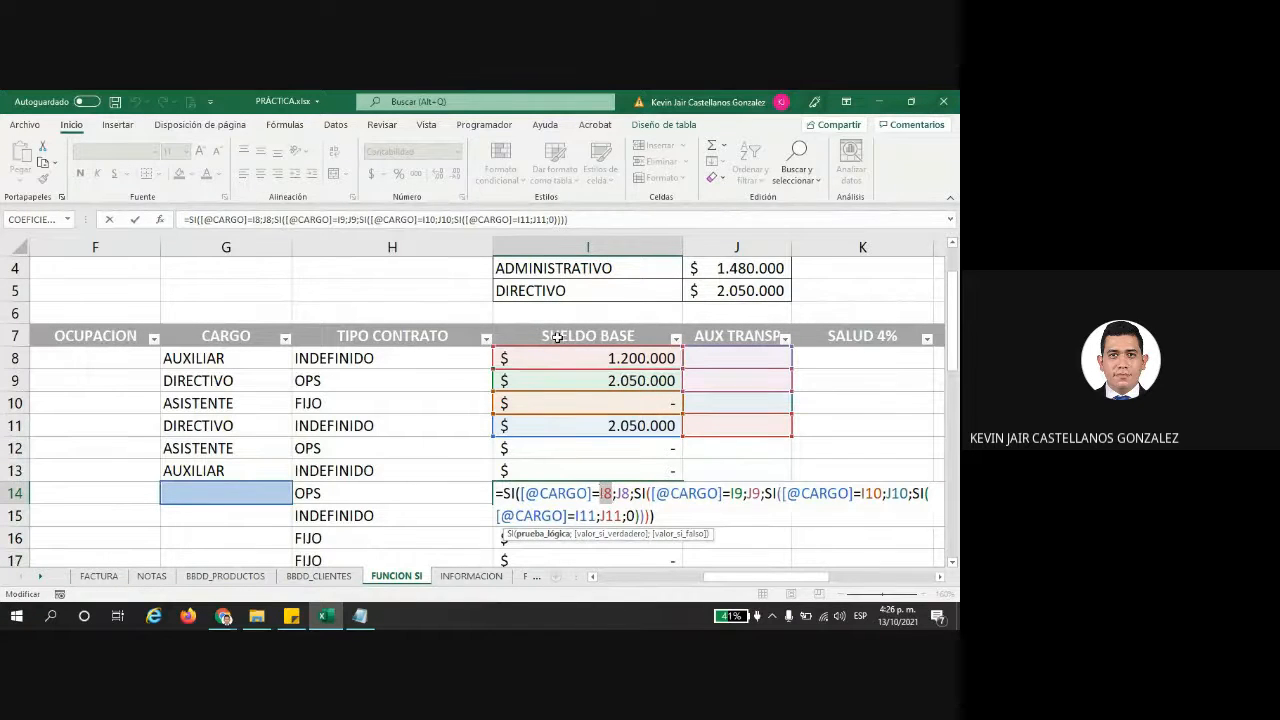
key("Escape")
- Compare the first lookup reference in the I8 formula with the one in I13
double_click(603, 358)
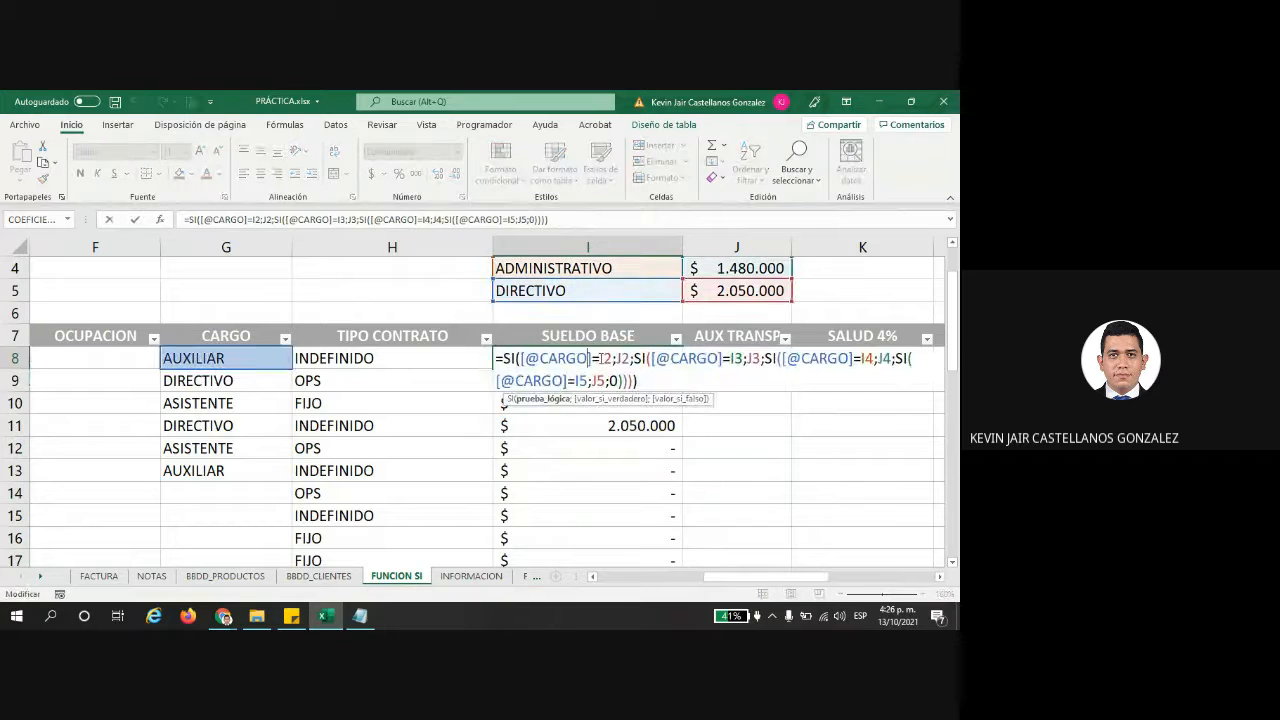
key("Escape")
double_click(583, 473)
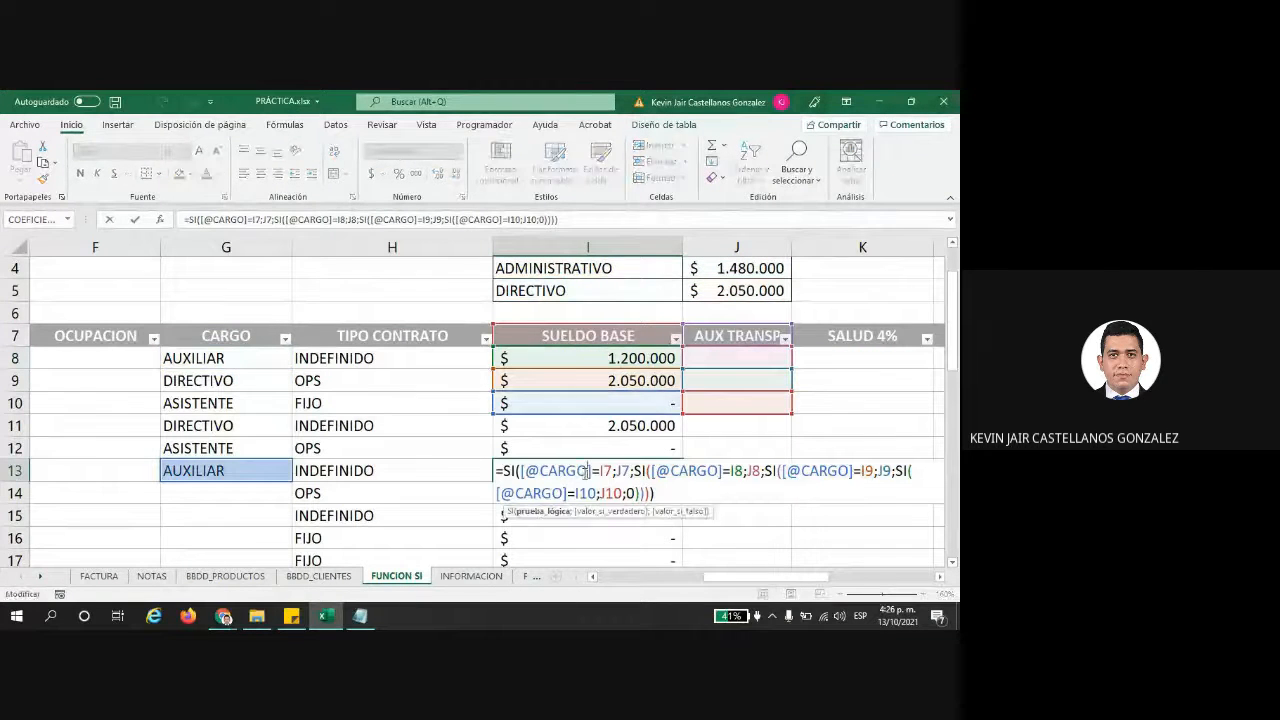
left_click_drag(601, 471, 614, 471)
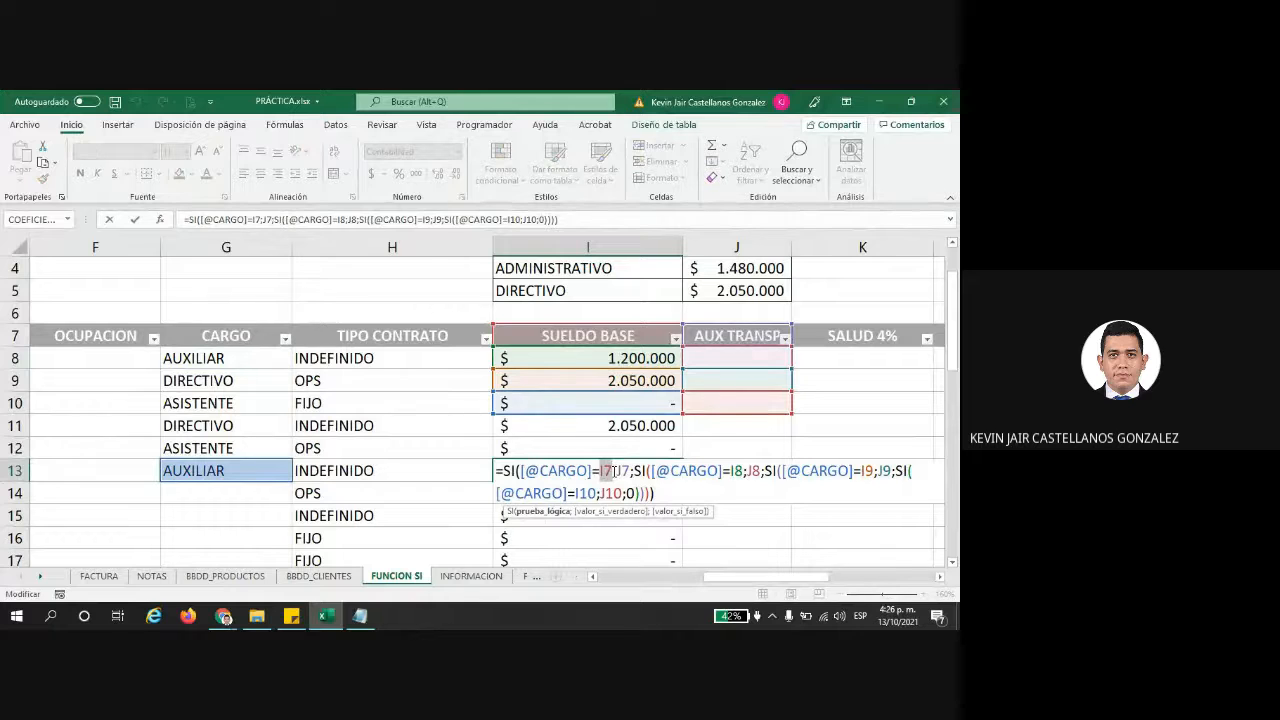
key("Escape")
scroll(608, 400, "up", 1)
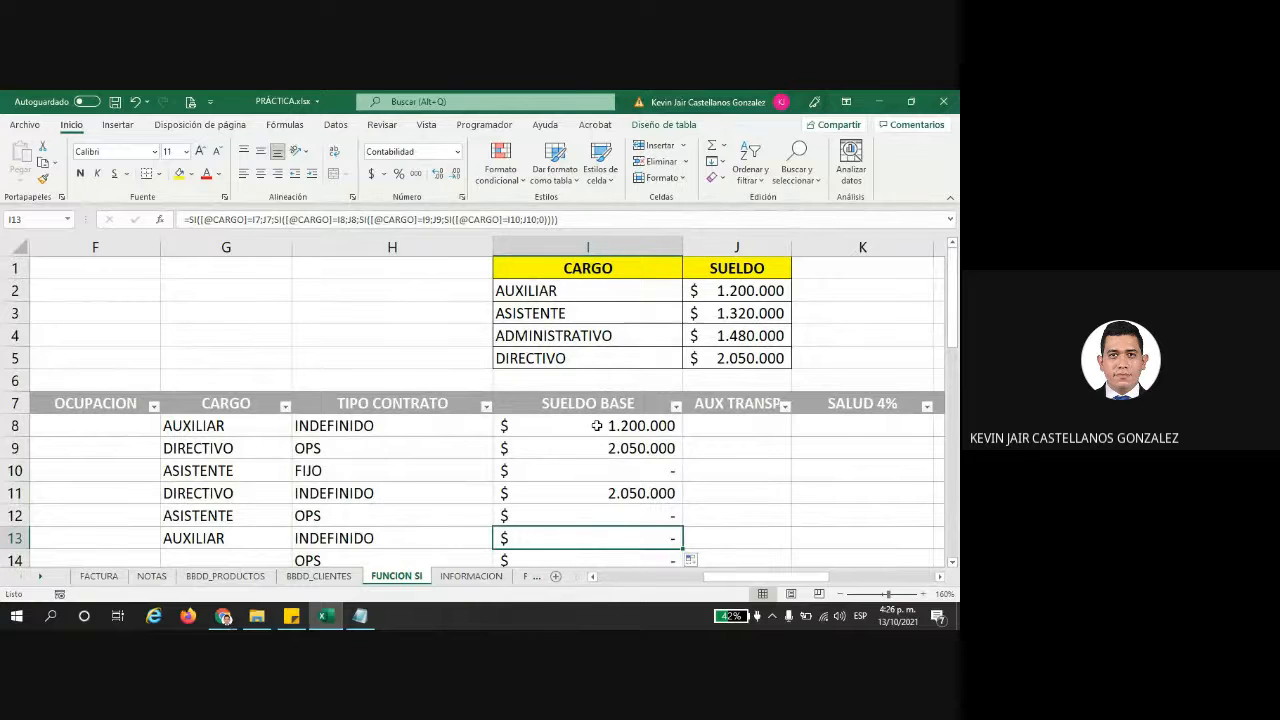
- Make the first condition's reference in the I8 formula absolute as $I$2 and enter the formula
double_click(597, 425)
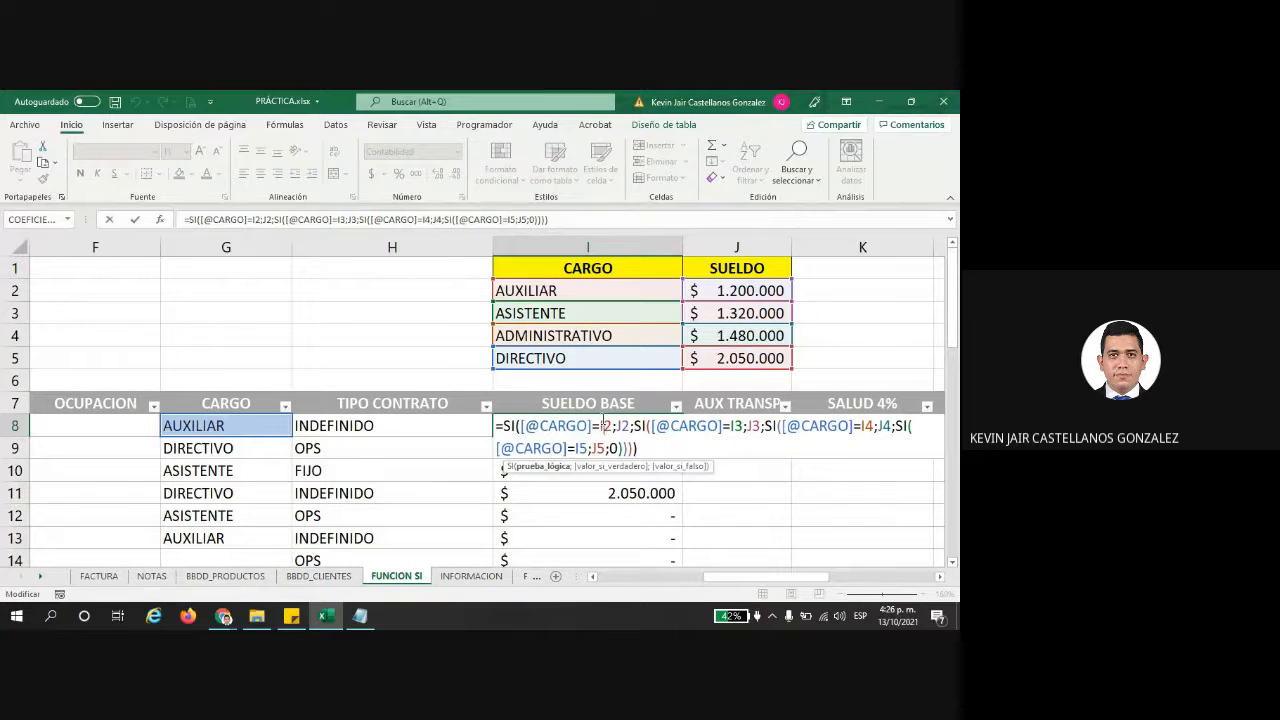
double_click(605, 425)
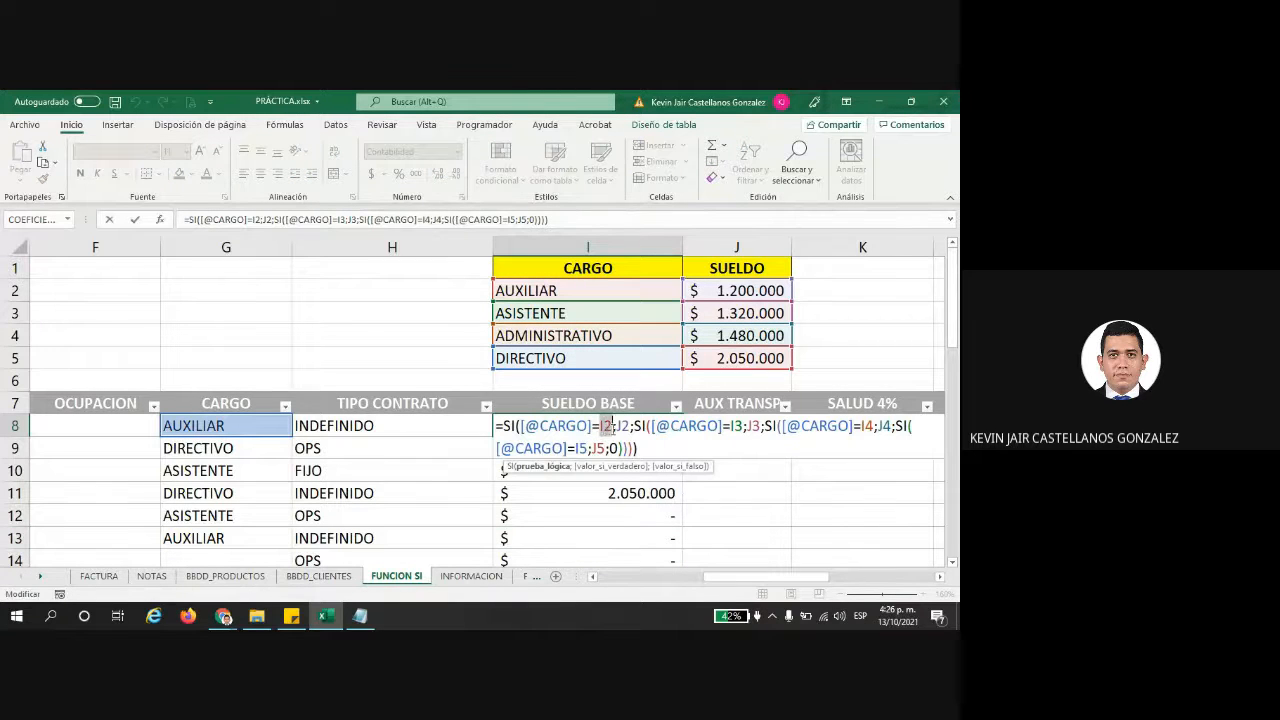
left_click(538, 294)
left_click(607, 427)
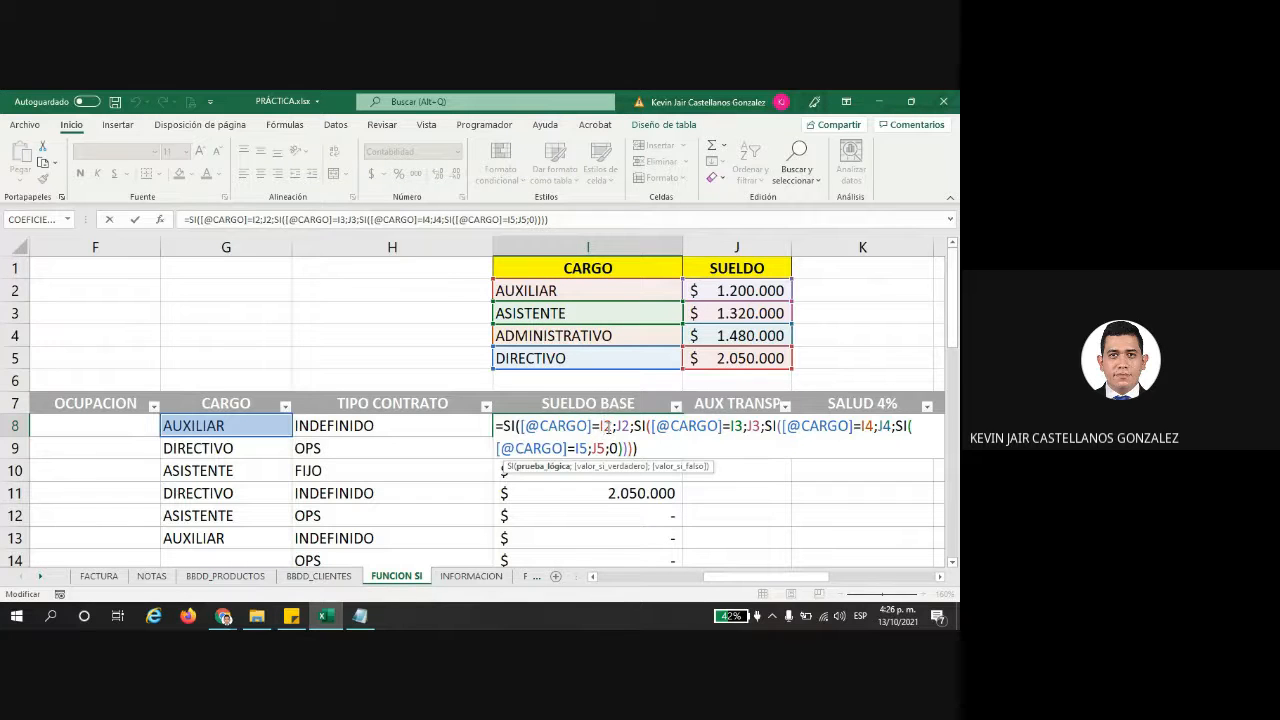
key("F4")
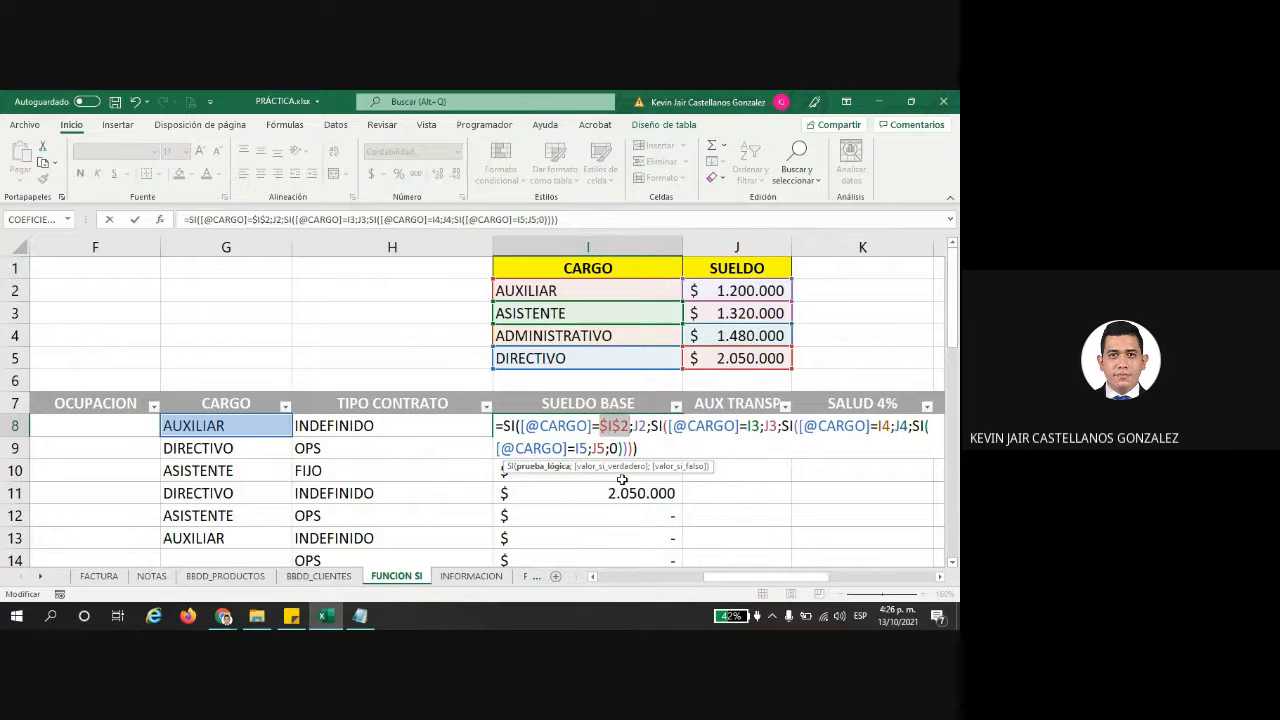
left_click(622, 424)
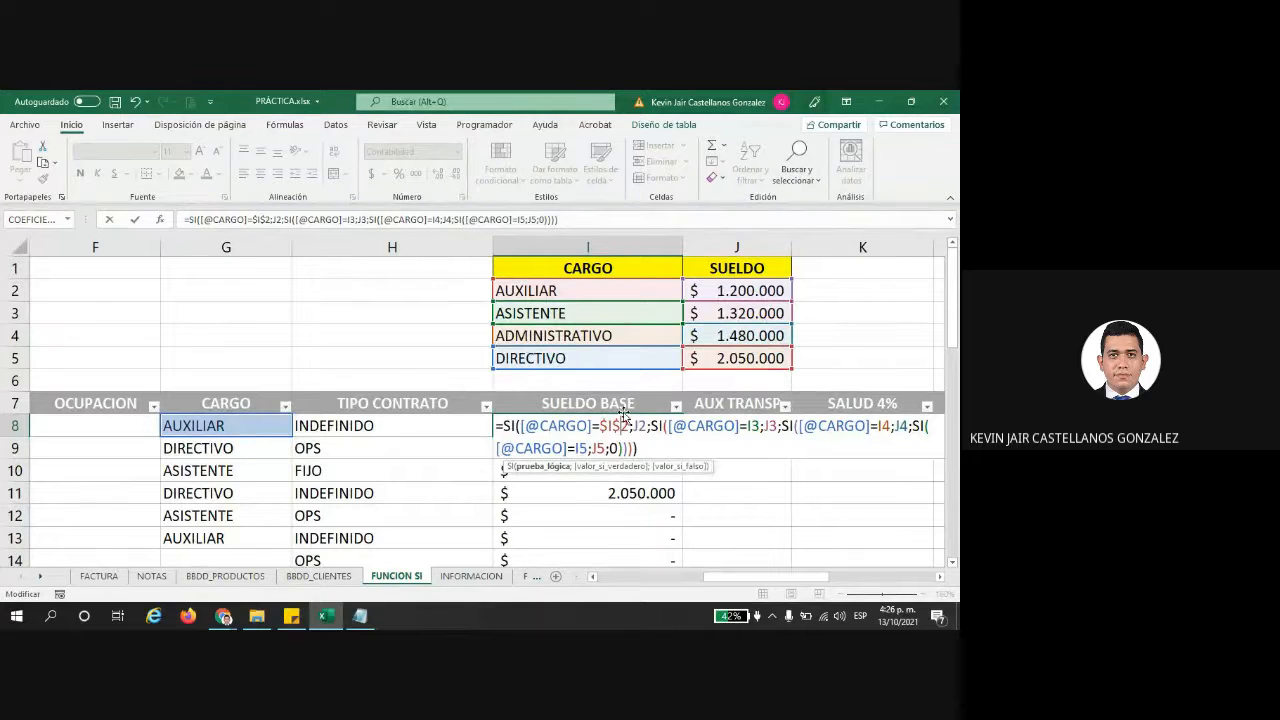
left_click_drag(629, 425, 595, 425)
key("Return")
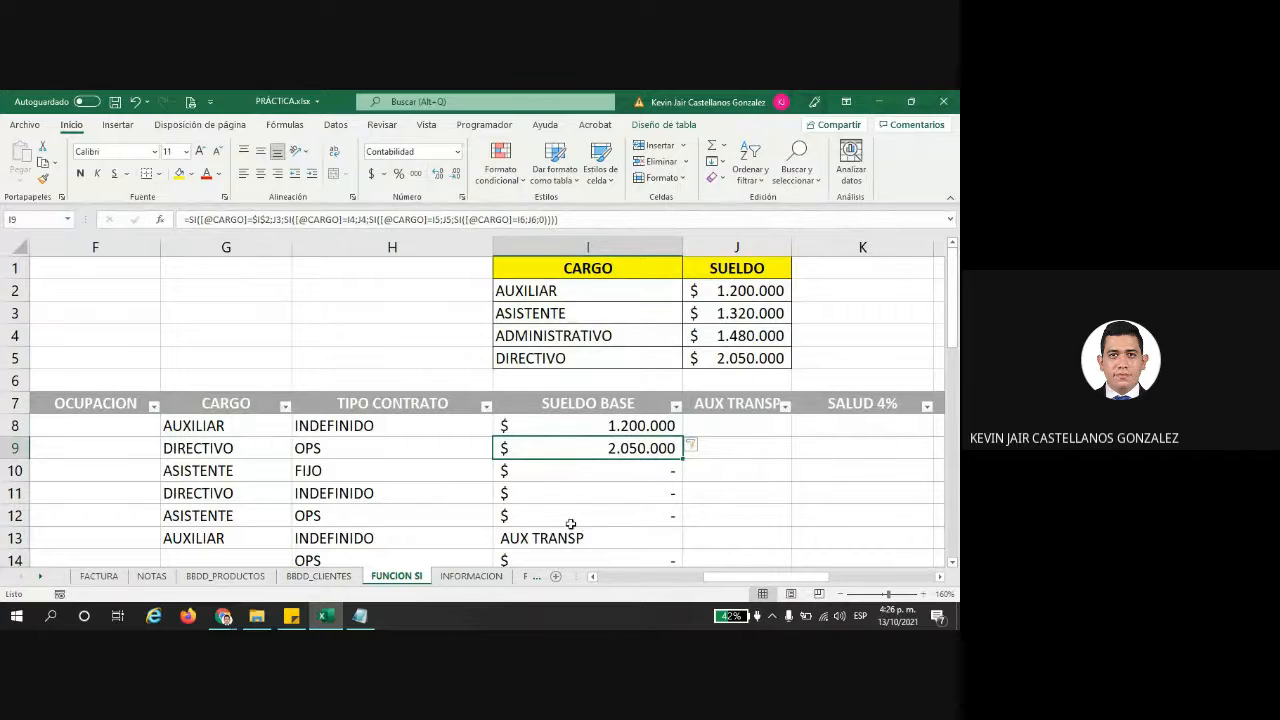
- Fill the I8 formula containing $I$2 down the SUELDO BASE column to I18
scroll(592, 498, "down", 2)
left_click(614, 288)
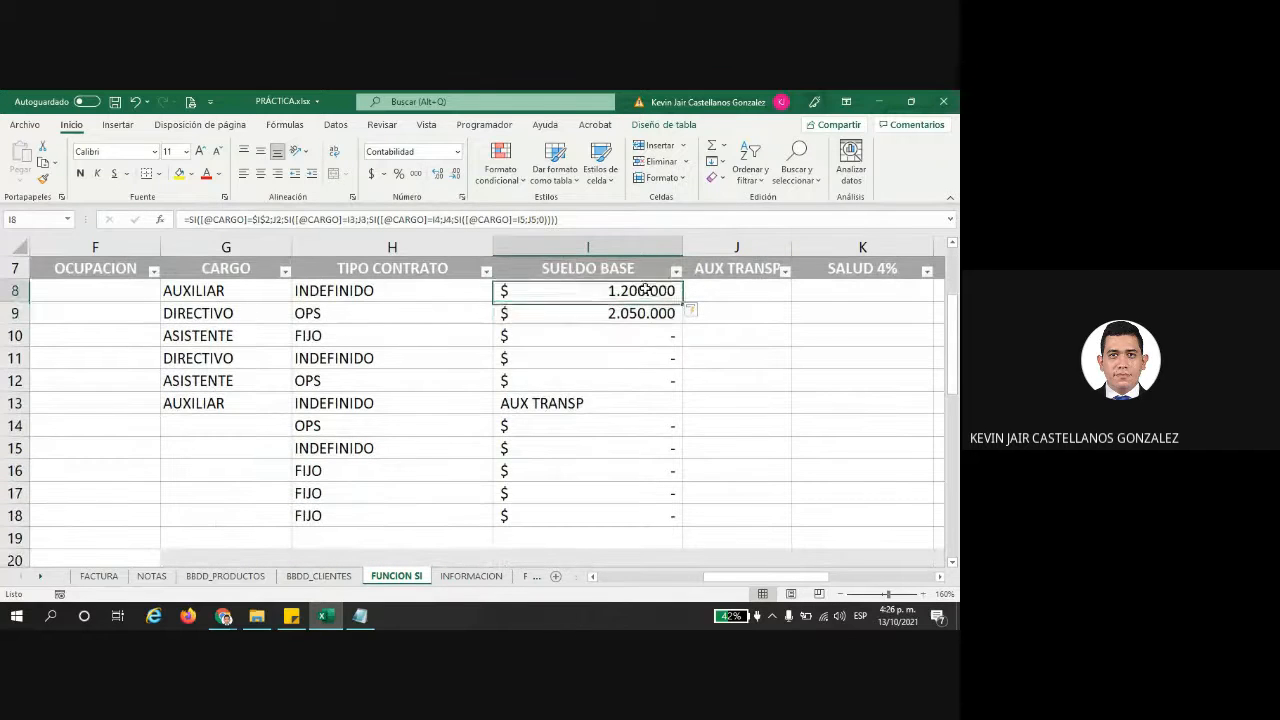
left_click_drag(683, 301, 674, 503)
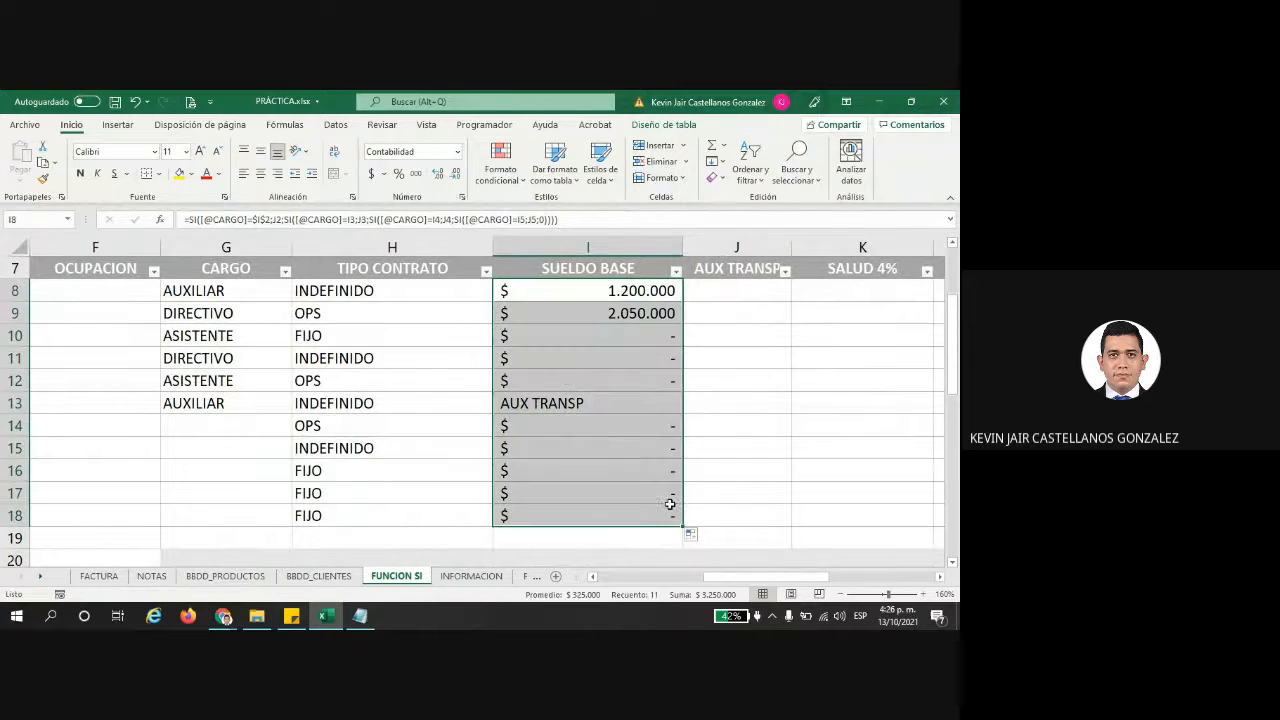
- Check the $I$2 reference in the I15 and I17 formulas against the AUXILIAR cell of the lookup table
double_click(542, 455)
left_click_drag(601, 447, 631, 451)
key("Escape")
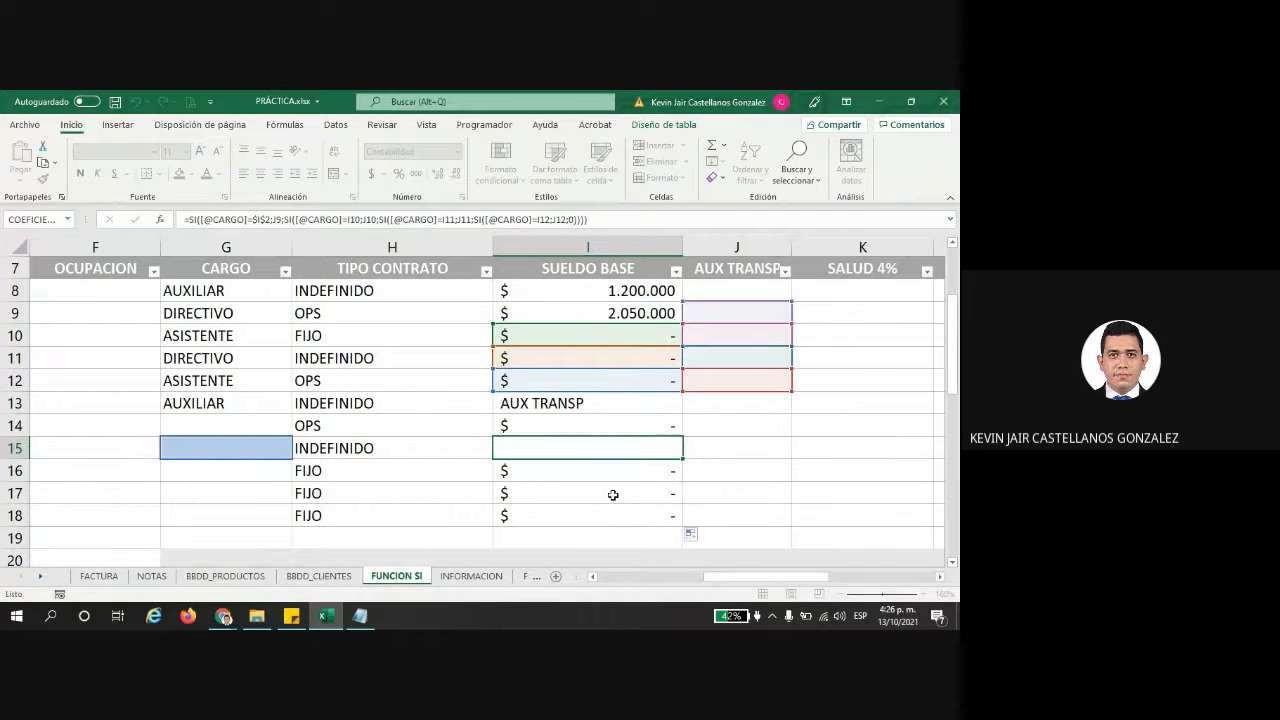
double_click(608, 494)
left_click_drag(601, 490, 629, 493)
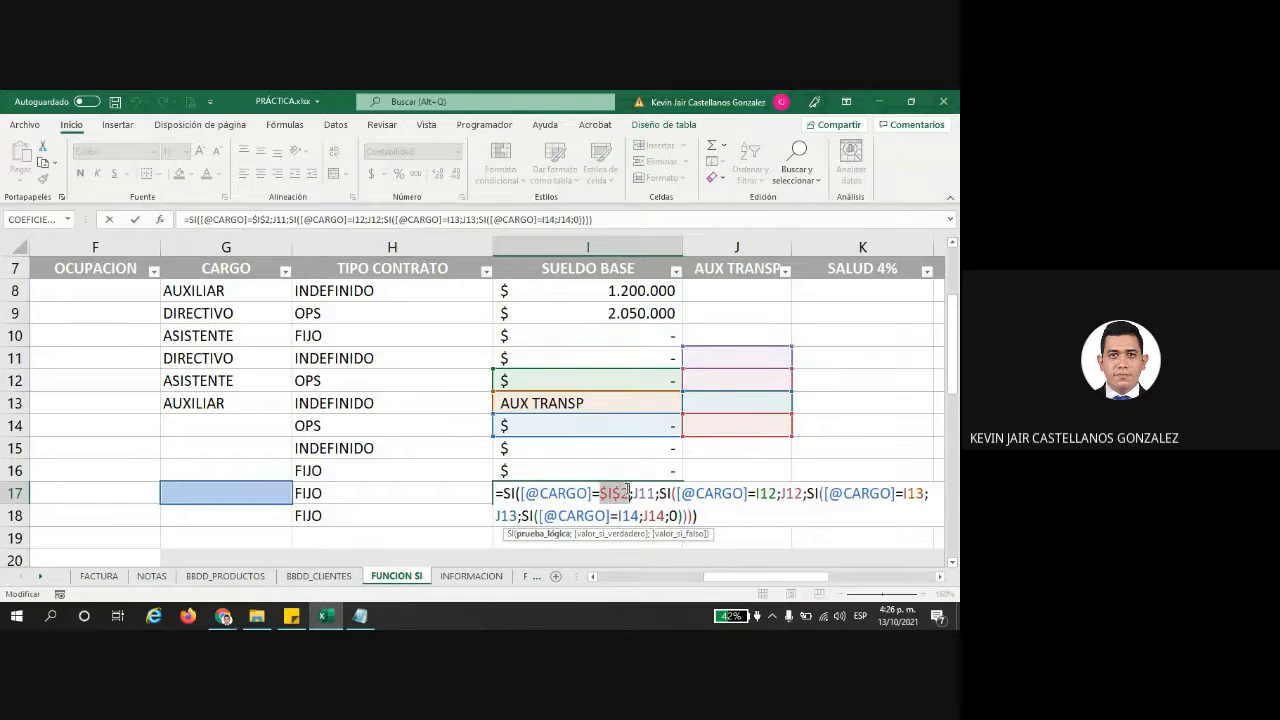
scroll(608, 500, "up", 2)
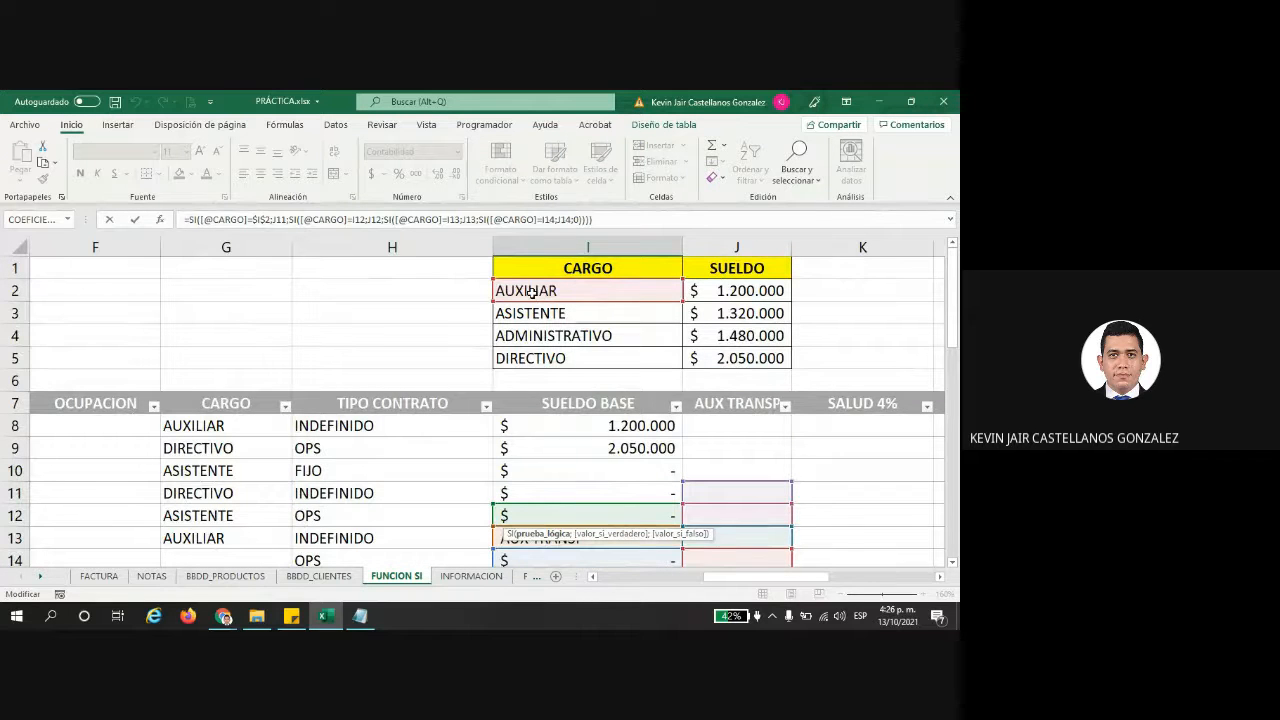
key("Escape")
- In the I8 formula, make the references J2, I3 and J3 absolute as $J$2, $I$3 and $J$3
scroll(683, 460, "down", 2)
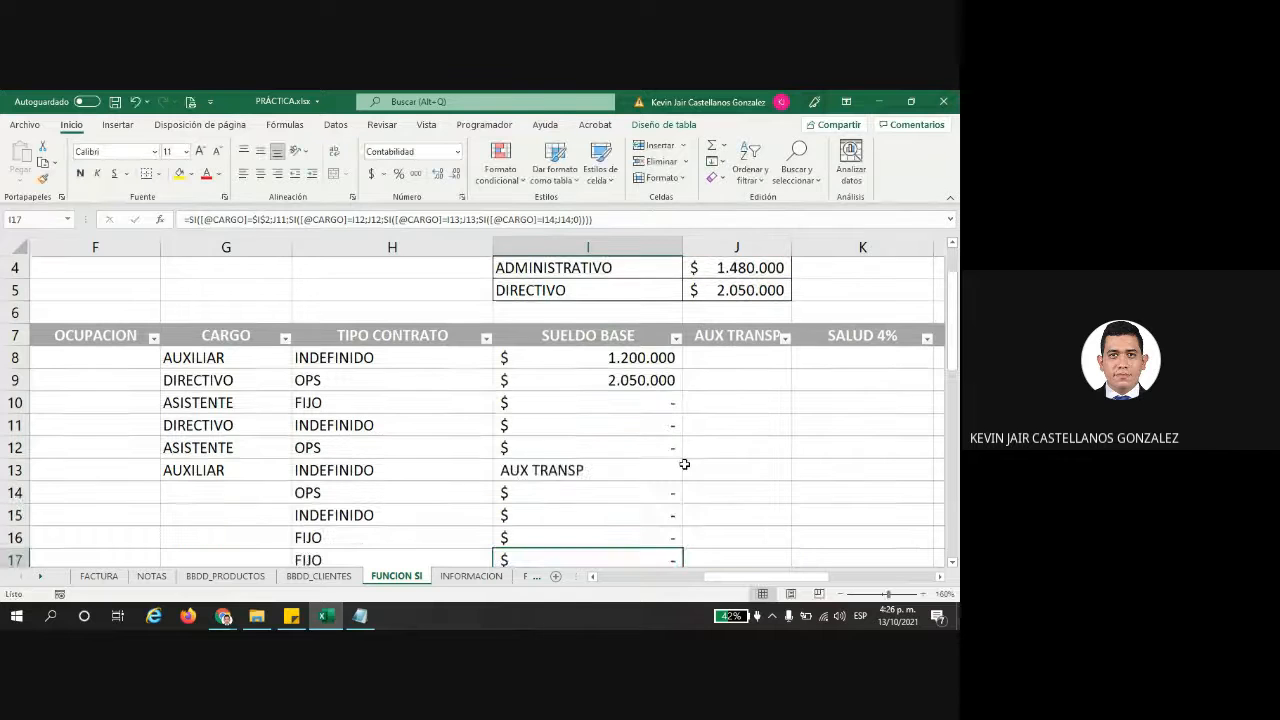
double_click(603, 333)
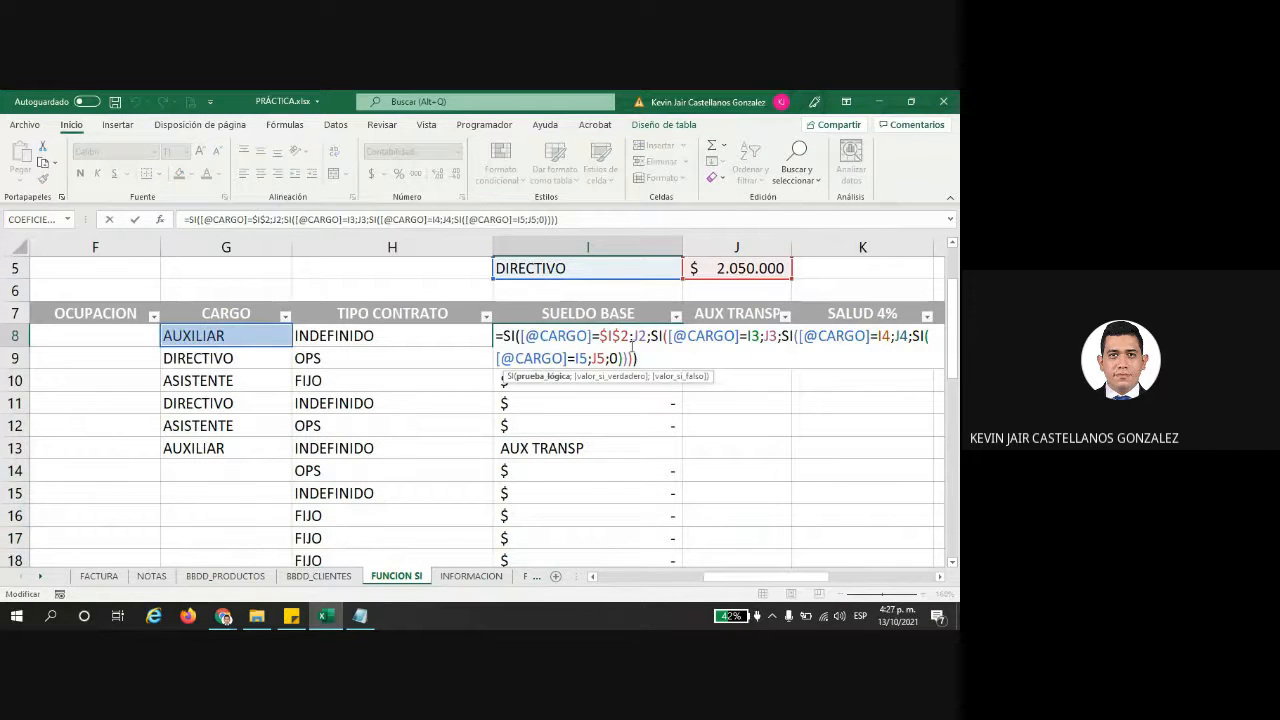
left_click(637, 336)
scroll(653, 333, "up", 2)
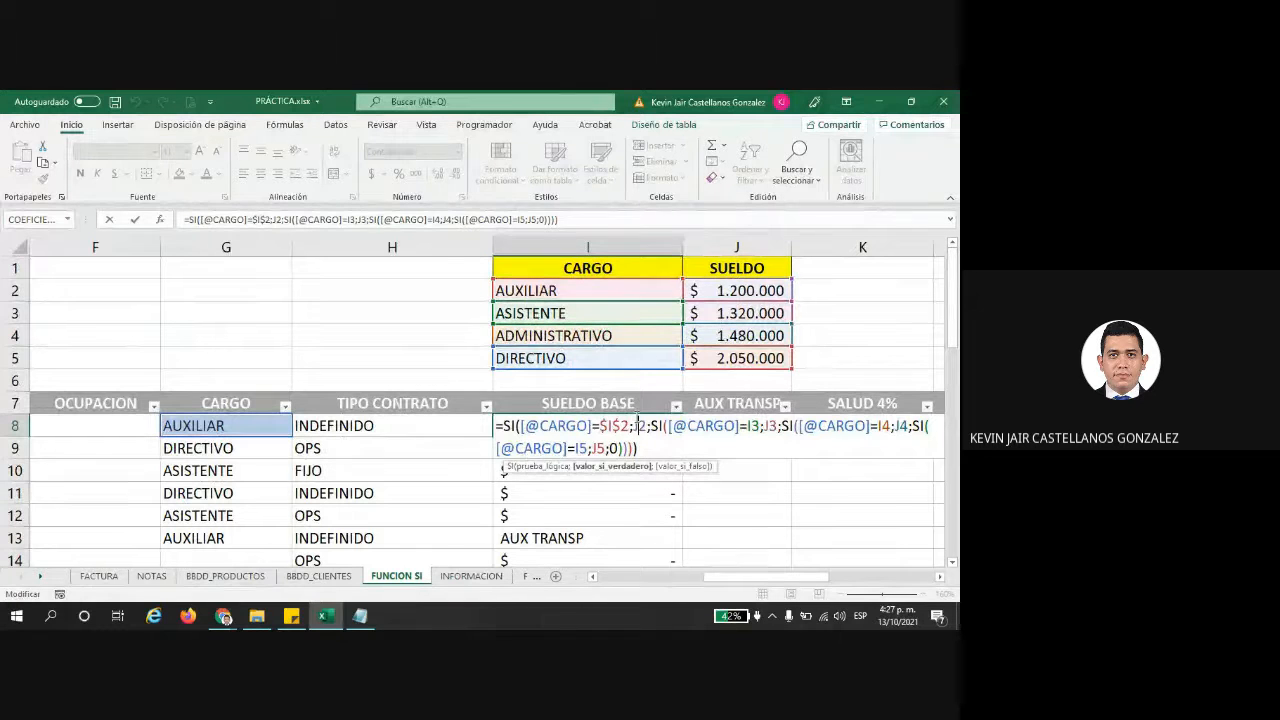
key("F4")
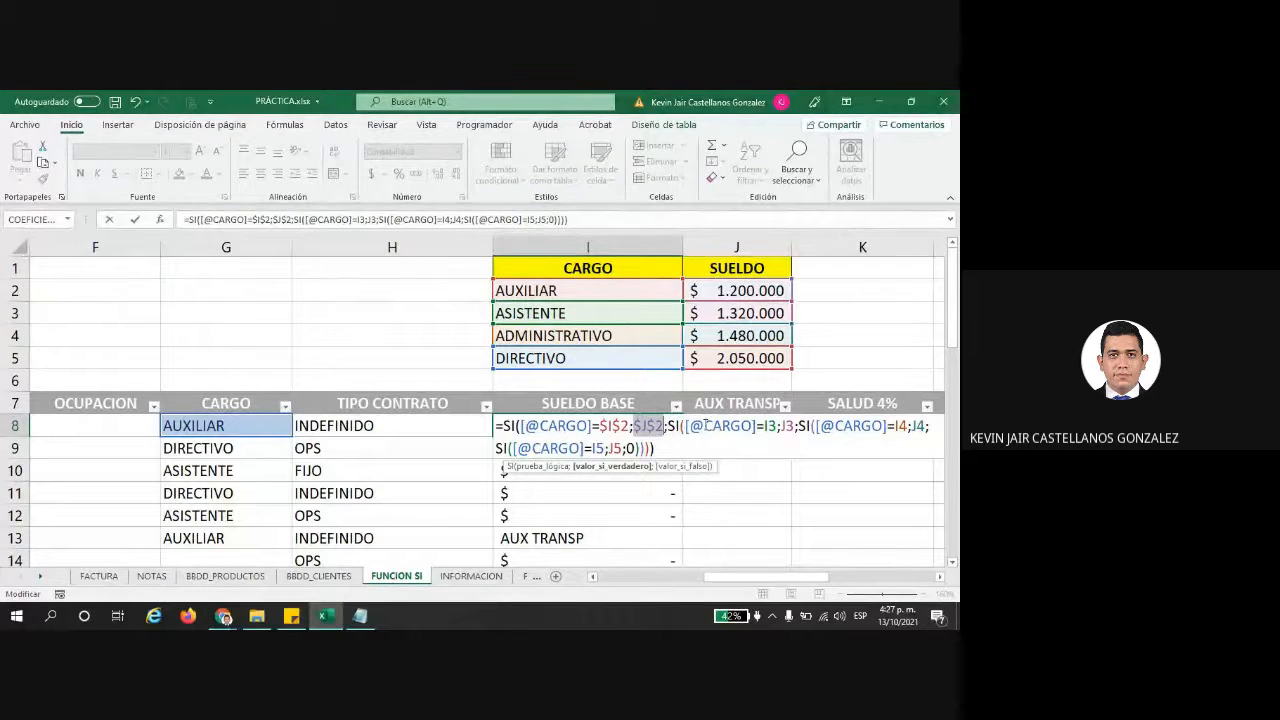
left_click(768, 426)
key("F4")
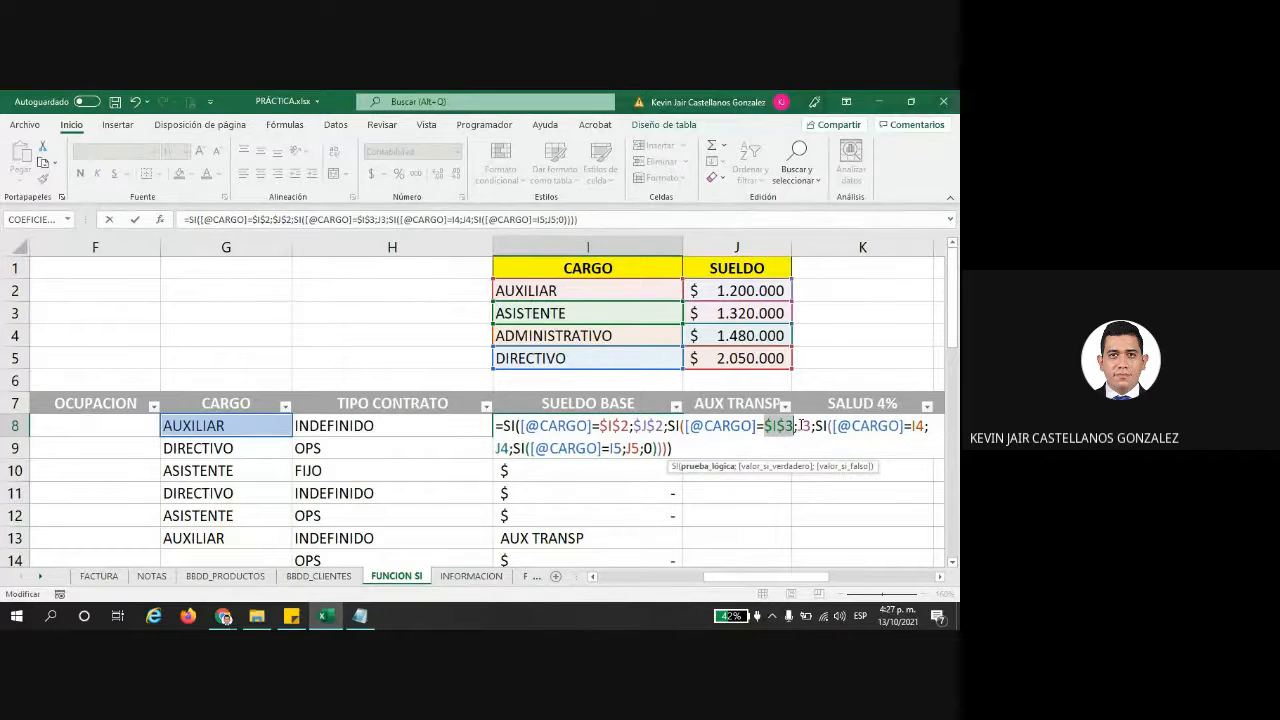
left_click(806, 426)
key("F4")
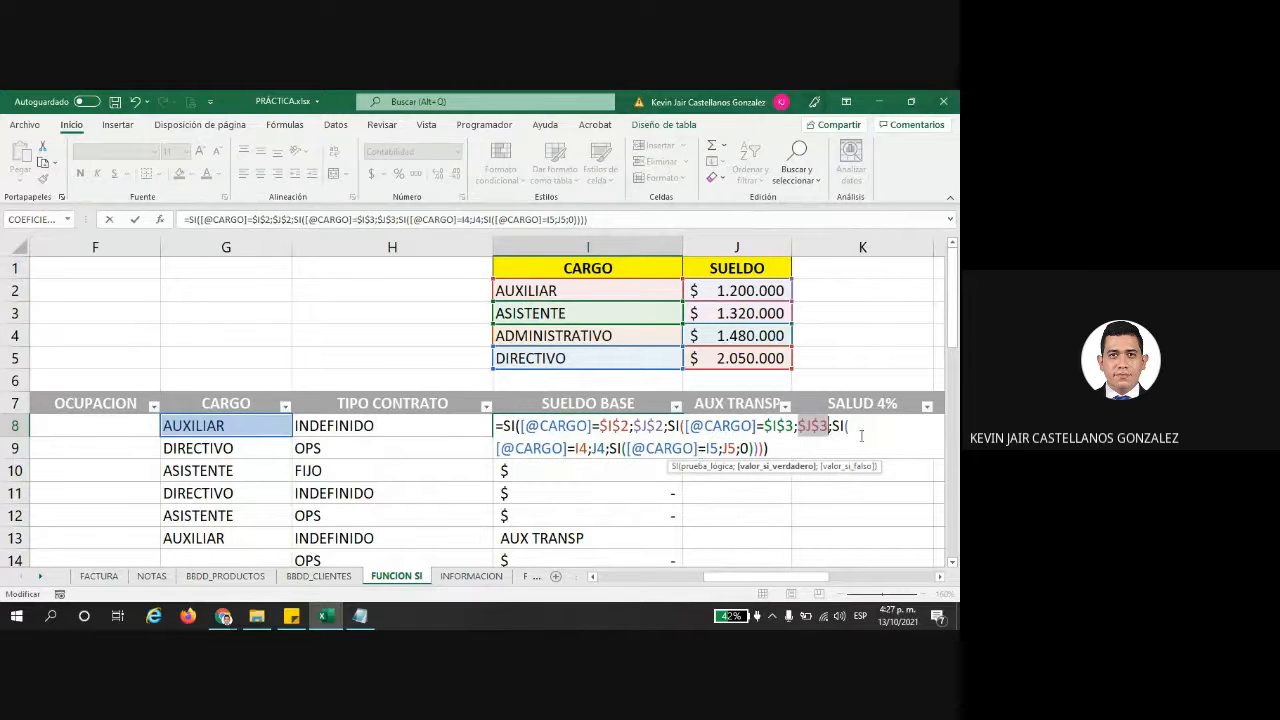
- Make the remaining references in the I8 formula absolute as $I$4, $J$4, $I$5 and $J$5, and enter the formula
left_click(580, 448)
key("F4")
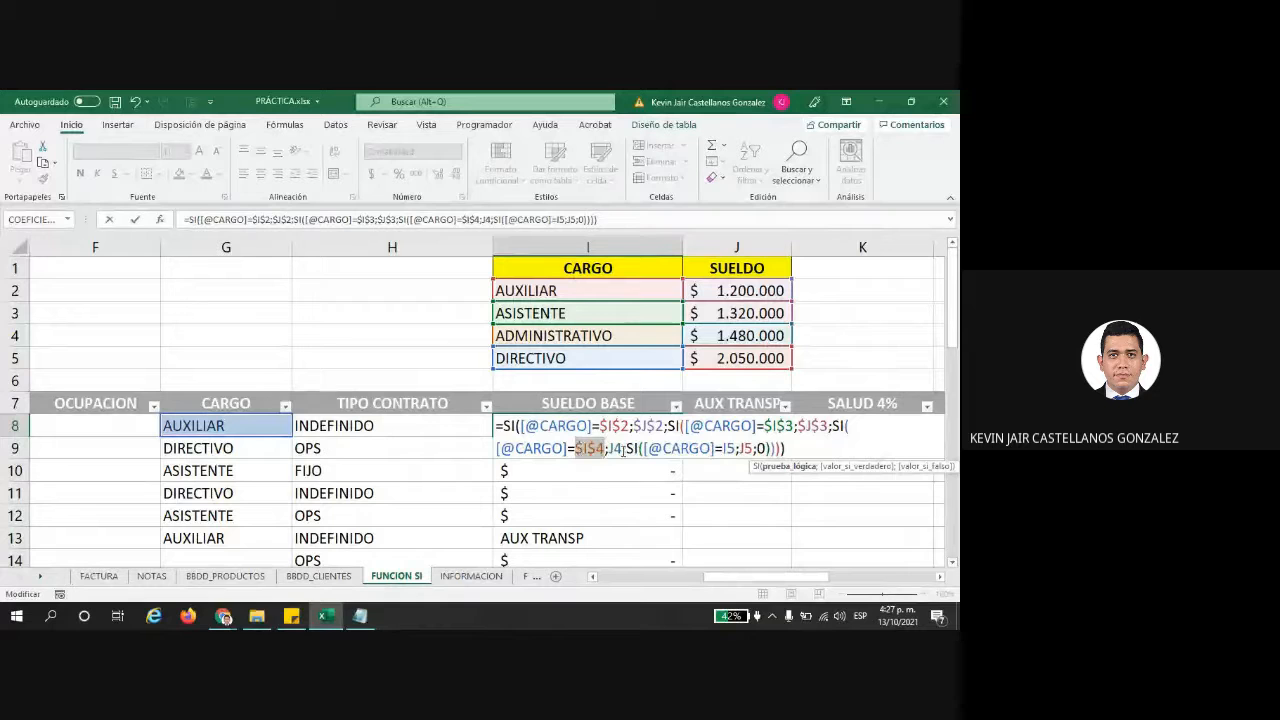
left_click(618, 448)
key("F4")
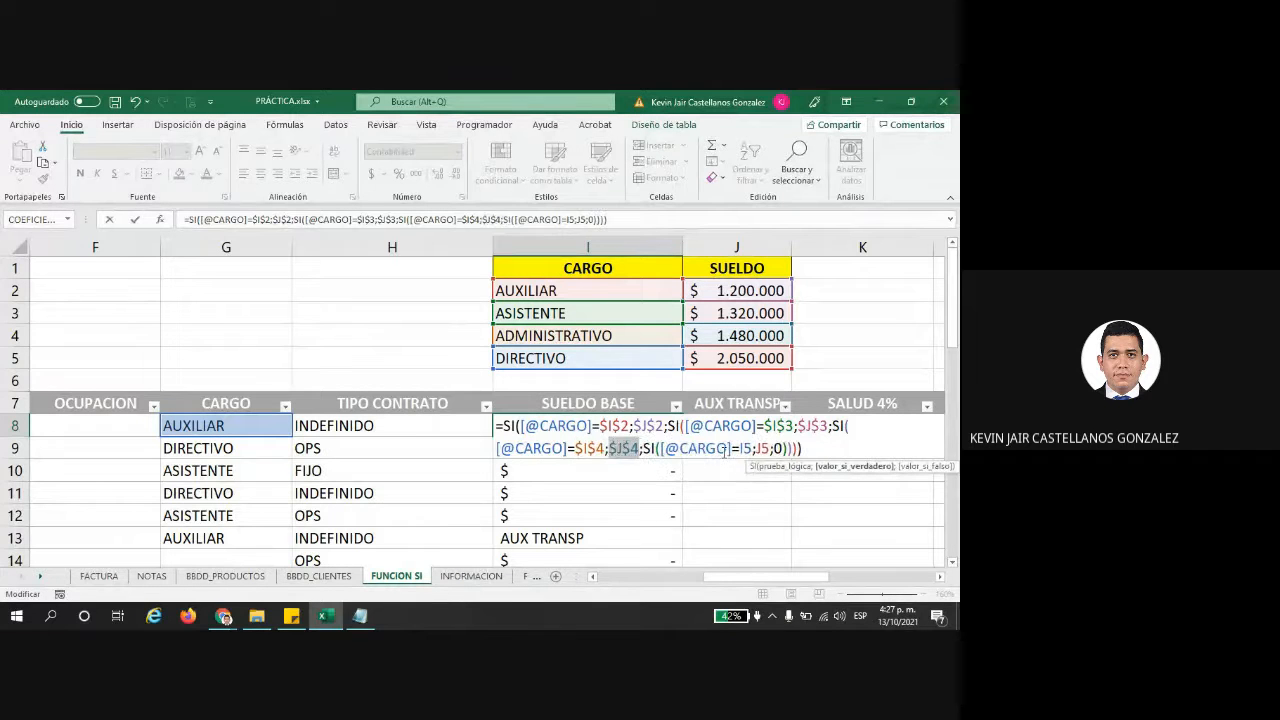
left_click(746, 448)
key("F4")
left_click(772, 448)
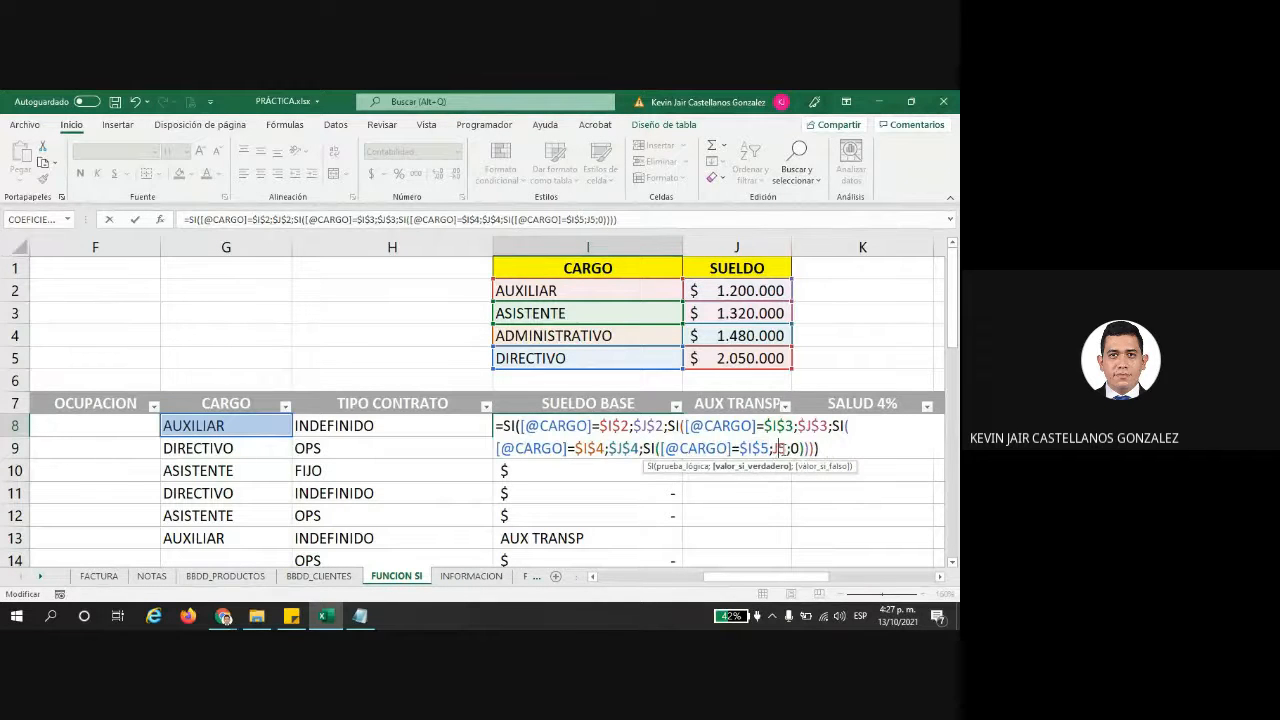
key("F4")
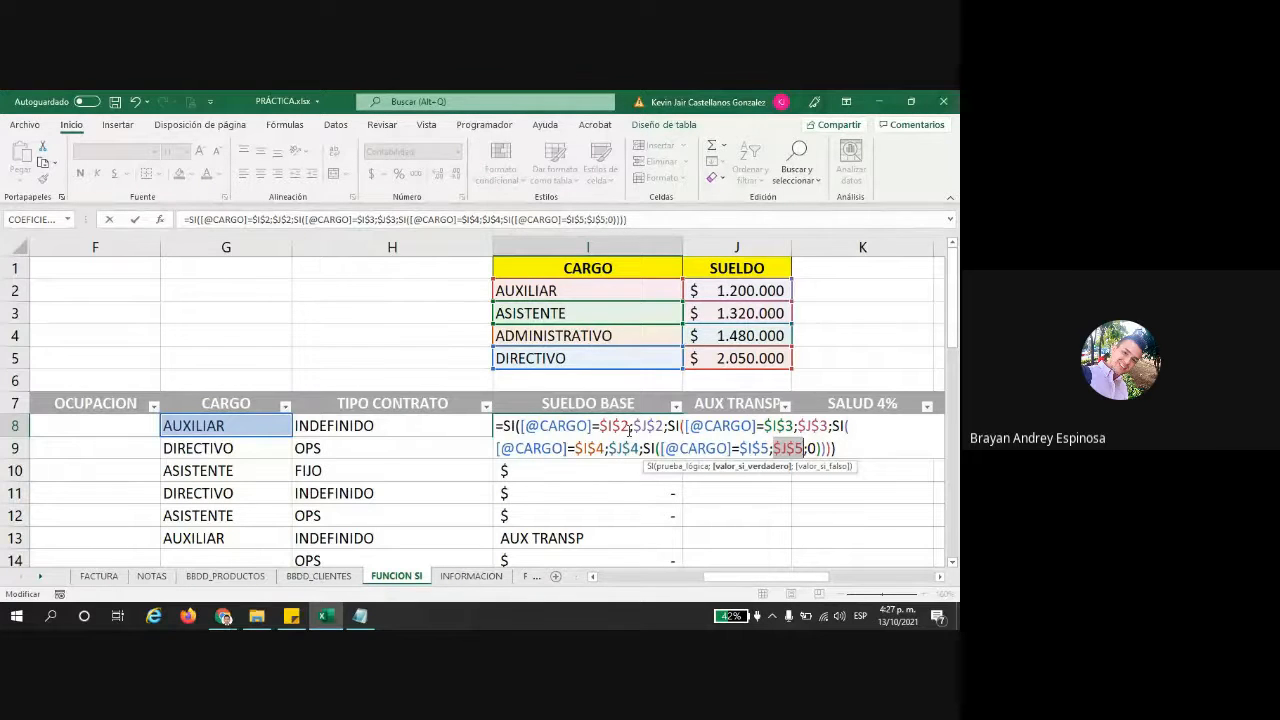
left_click(796, 449)
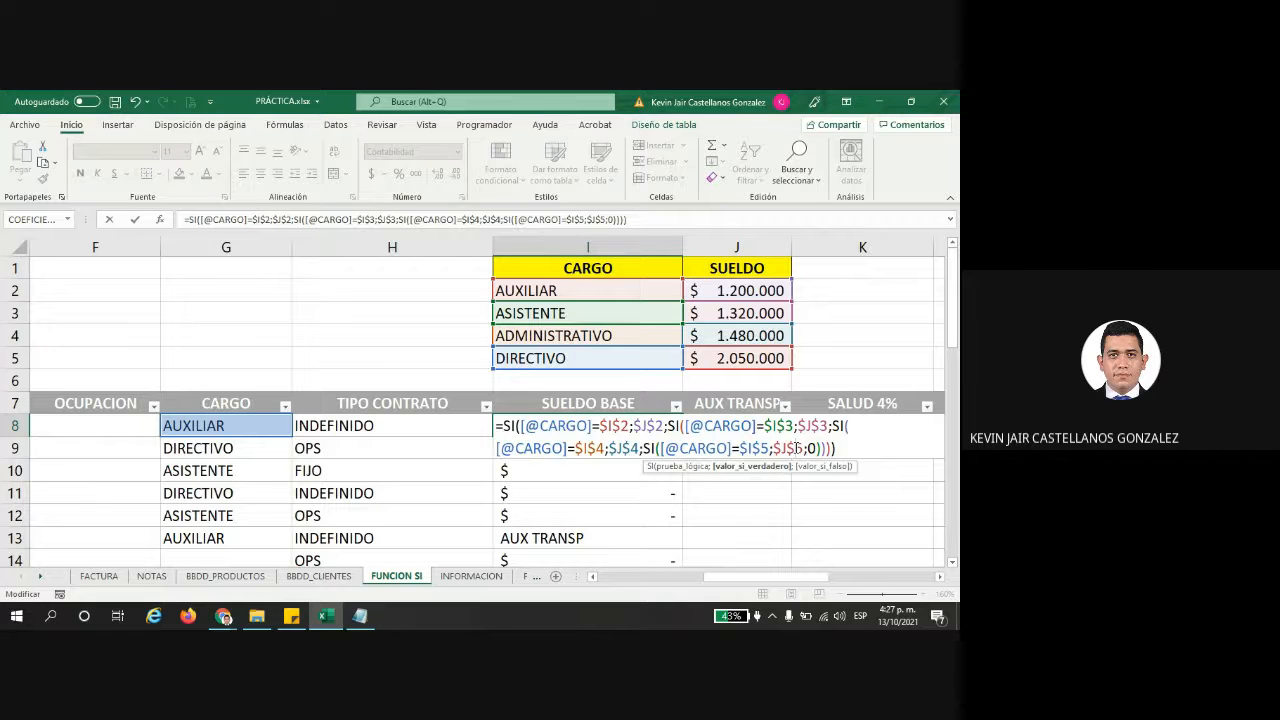
key("Return")
- Choose ADMINISTRATIVO as the CARGO in G14 to test the SUELDO BASE formula
scroll(640, 445, "down", 3)
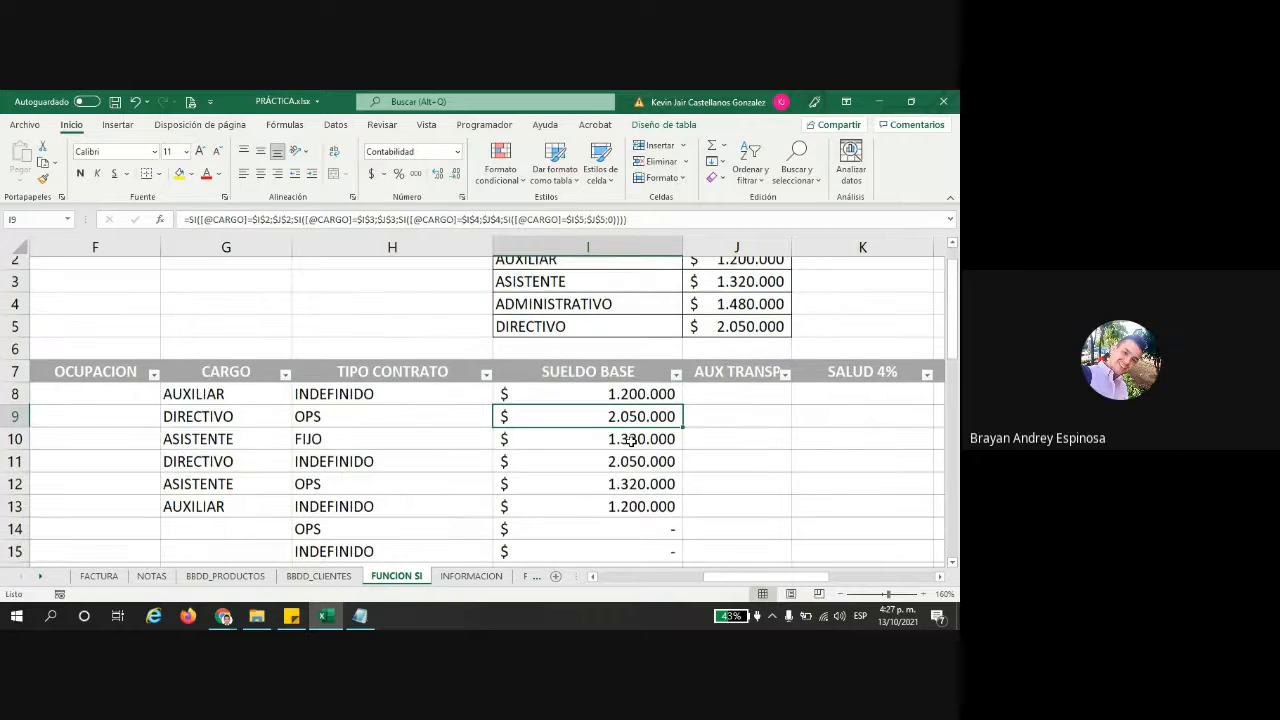
scroll(640, 445, "up", 2)
left_click(243, 490)
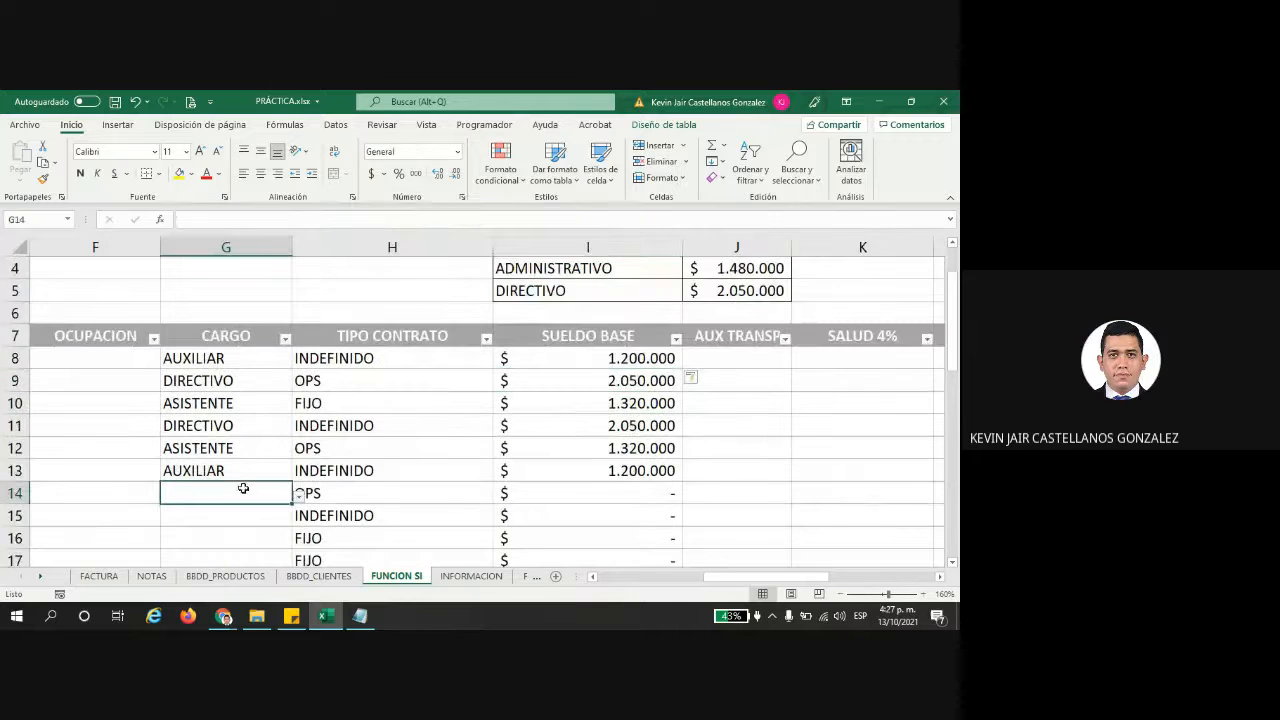
left_click(297, 500)
left_click(210, 538)
scroll(460, 475, "down", 1)
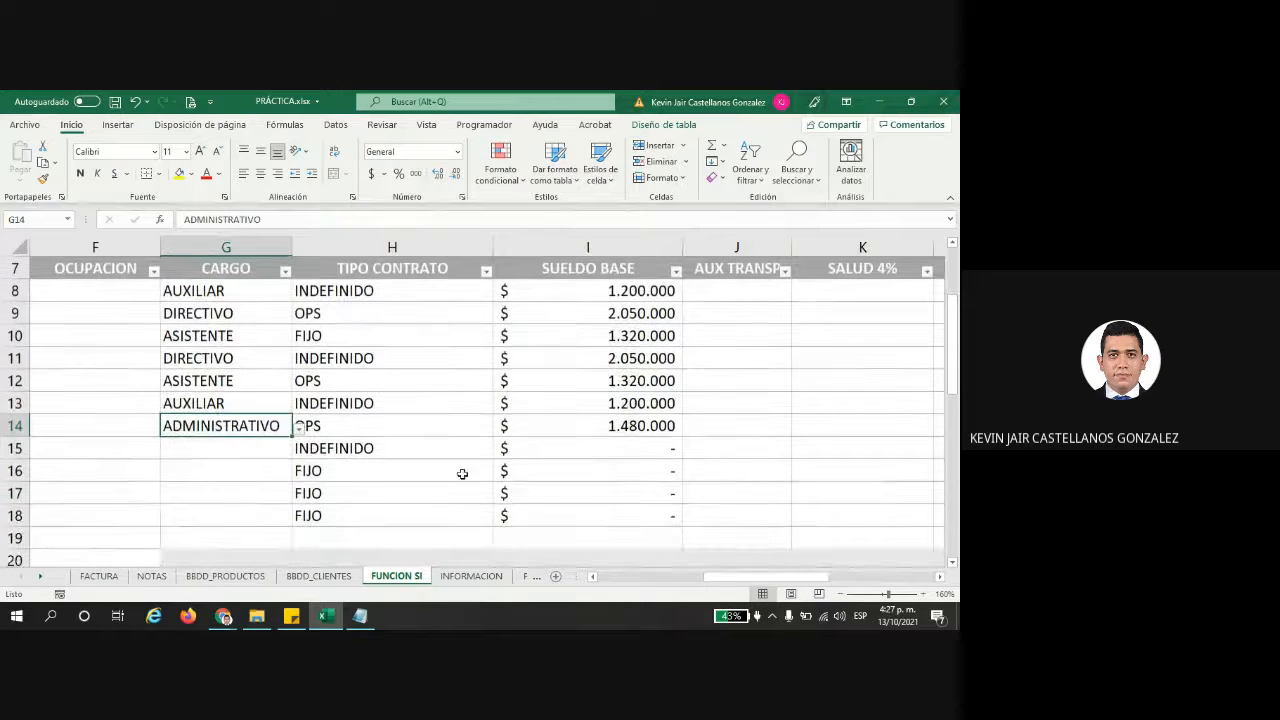
- Choose ASISTENTE as the CARGO in G15 and DIRECTIVO in G16
left_click(262, 447)
left_click(298, 449)
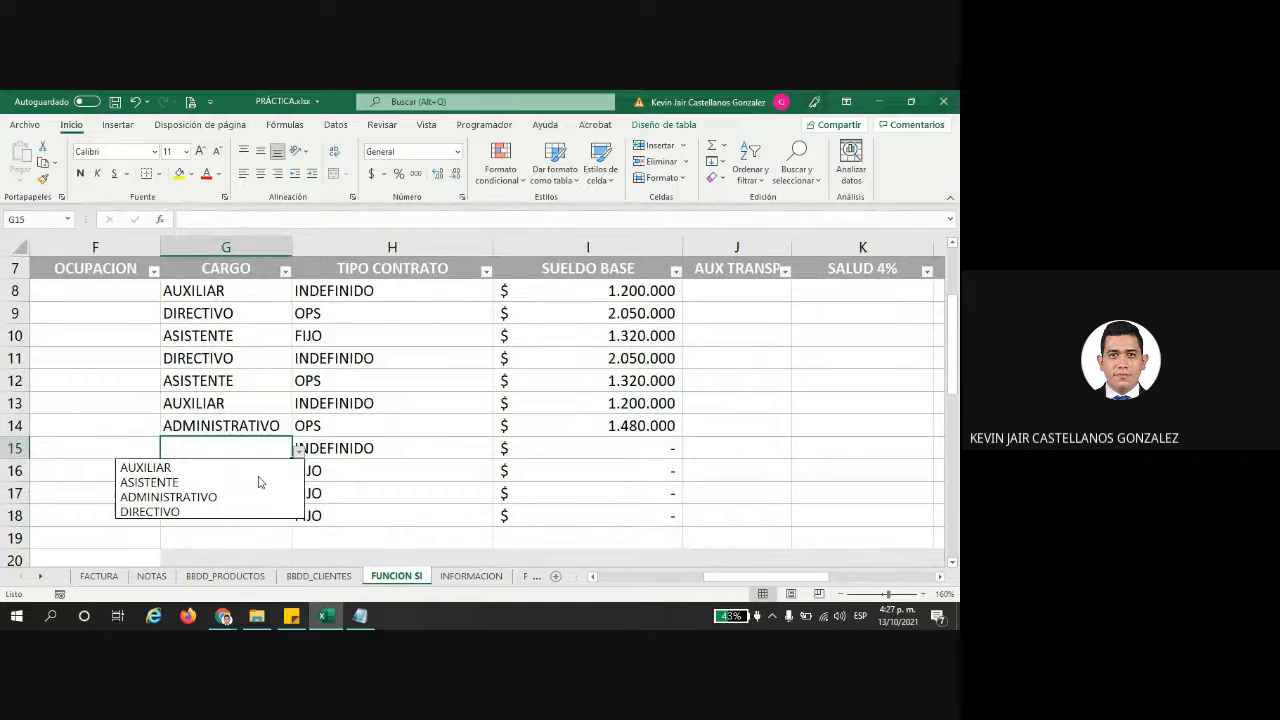
left_click(179, 484)
left_click(214, 472)
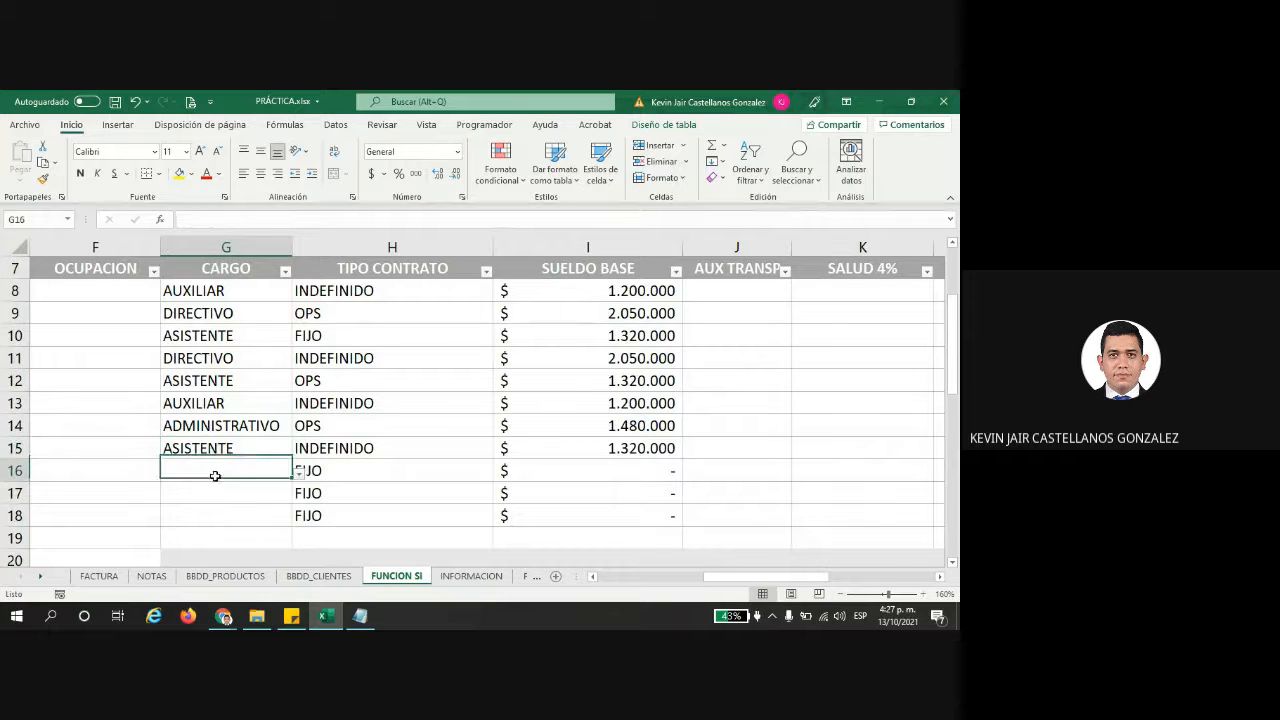
left_click(298, 471)
left_click(180, 535)
- Choose ADMINISTRATIVO as the CARGO in both G17 and G18 to complete the column
left_click(223, 494)
left_click(298, 494)
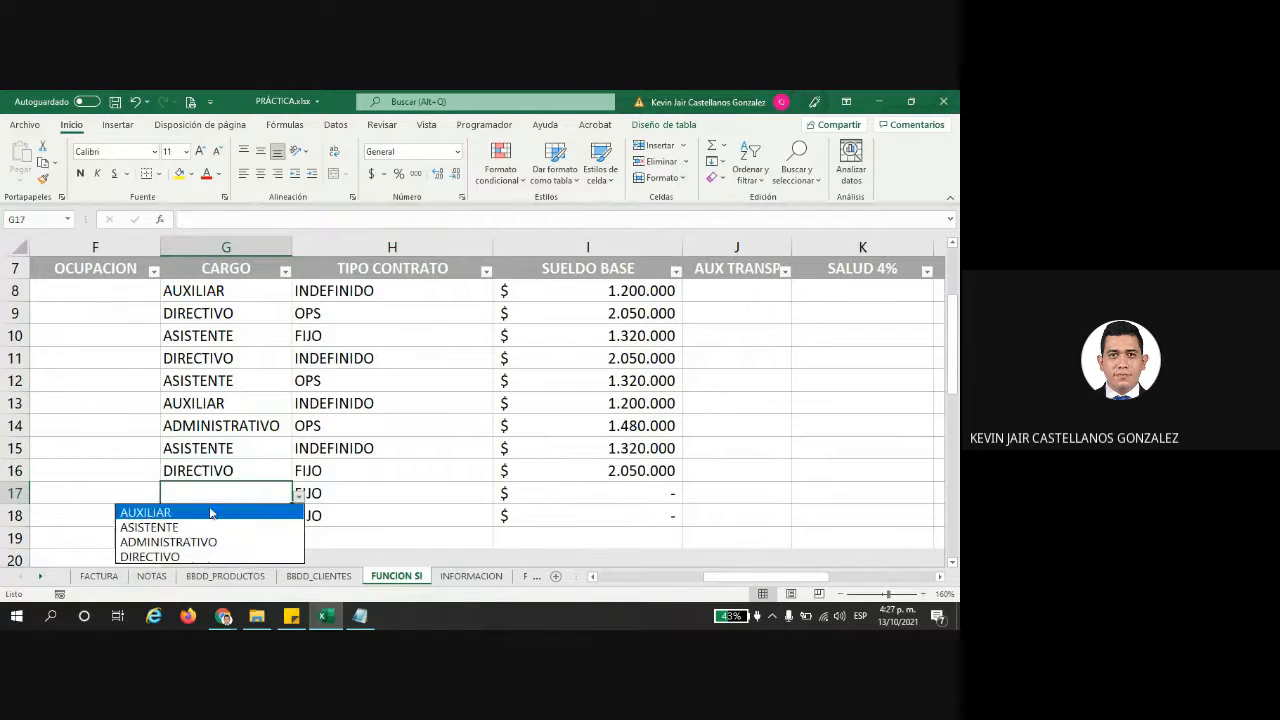
left_click(168, 542)
left_click(230, 516)
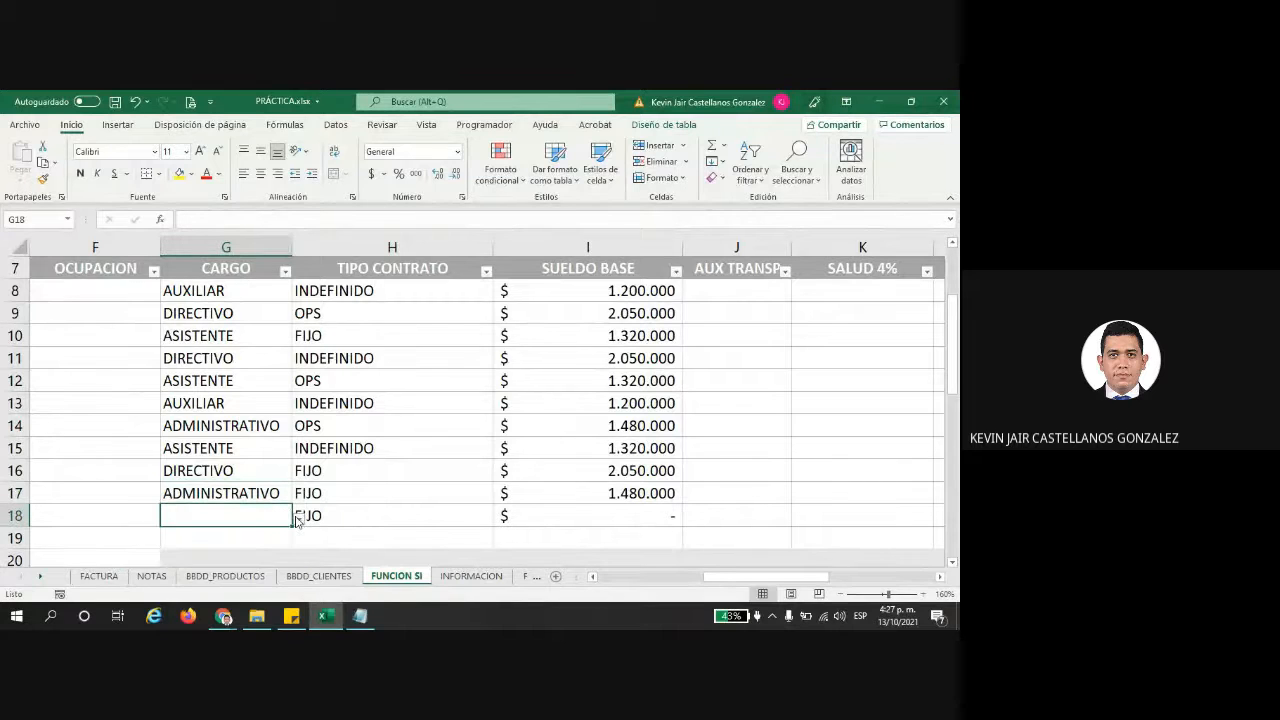
left_click(298, 516)
left_click(196, 565)
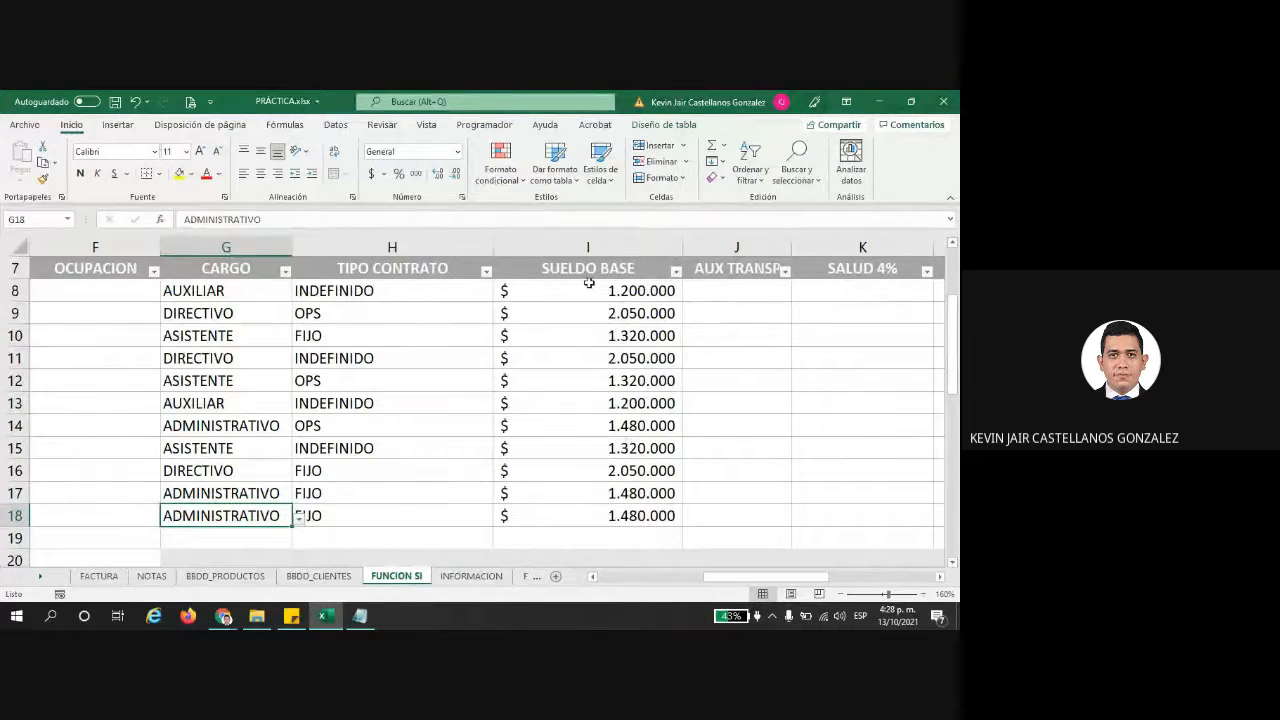
- Compare the SUELDO BASE results in I8:I18 with their CARGO entries and the CARGO and SUELDO lookup table
left_click_drag(587, 285, 577, 494)
scroll(580, 494, "up", 2)
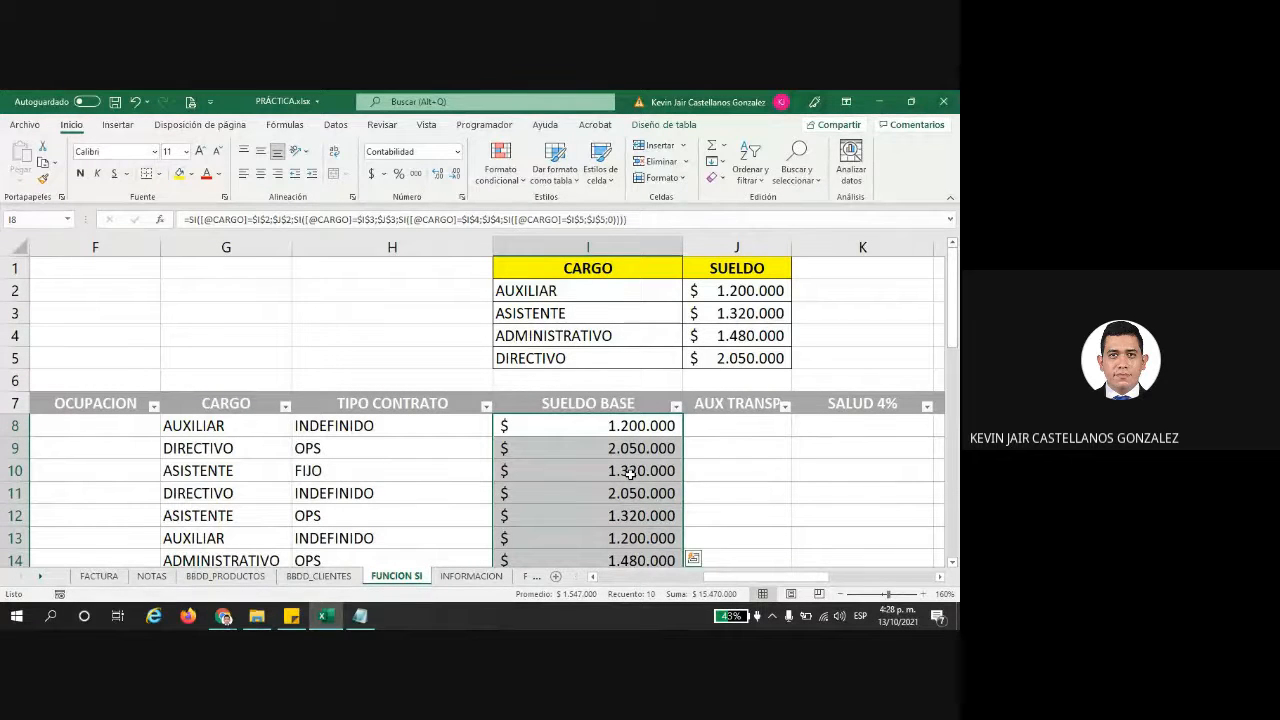
left_click(214, 430)
left_click(222, 448)
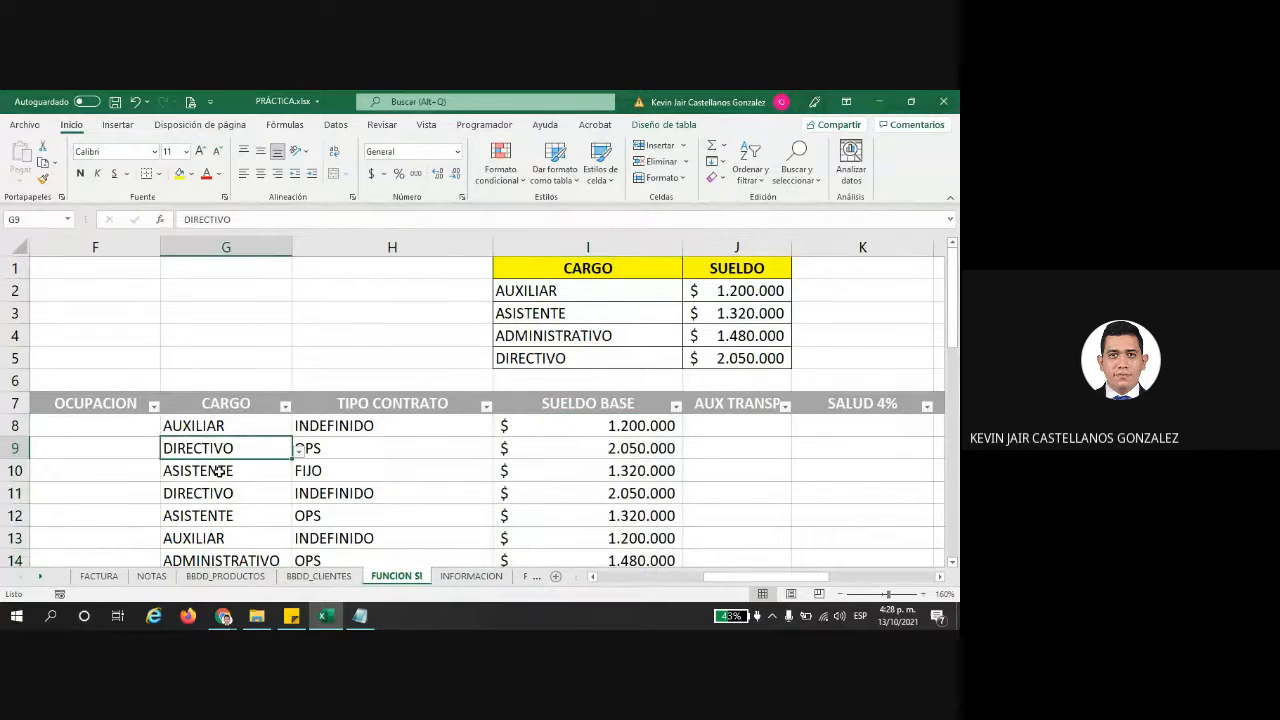
left_click(226, 470)
scroll(246, 508, "down", 1)
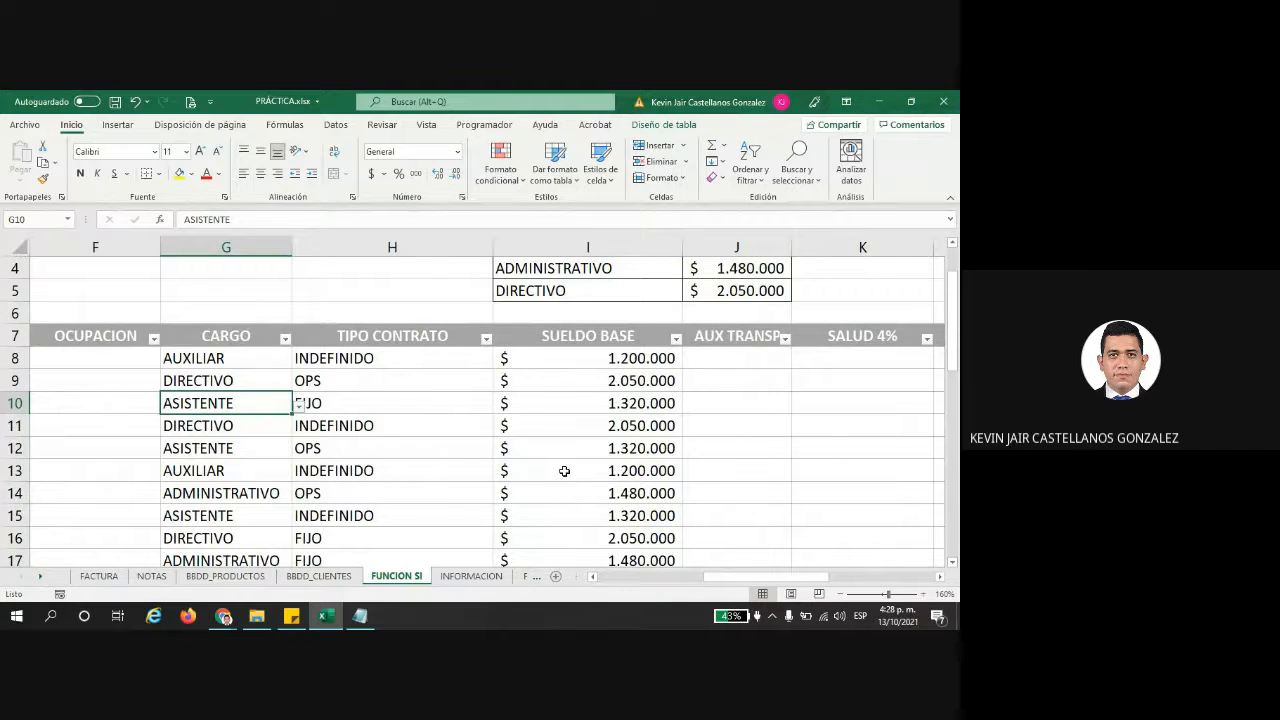
scroll(556, 475, "up", 1)
scroll(564, 474, "down", 2)
scroll(566, 474, "down", 2)
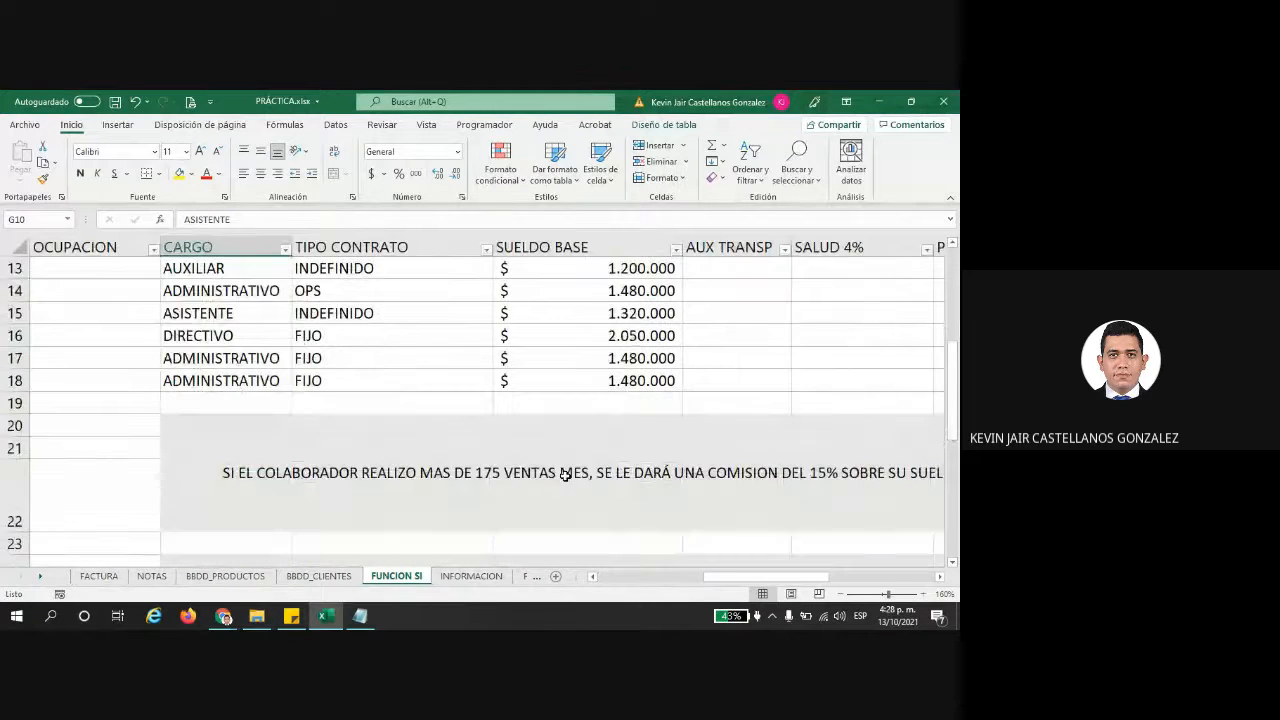
scroll(563, 477, "up", 3)
left_click(544, 346)
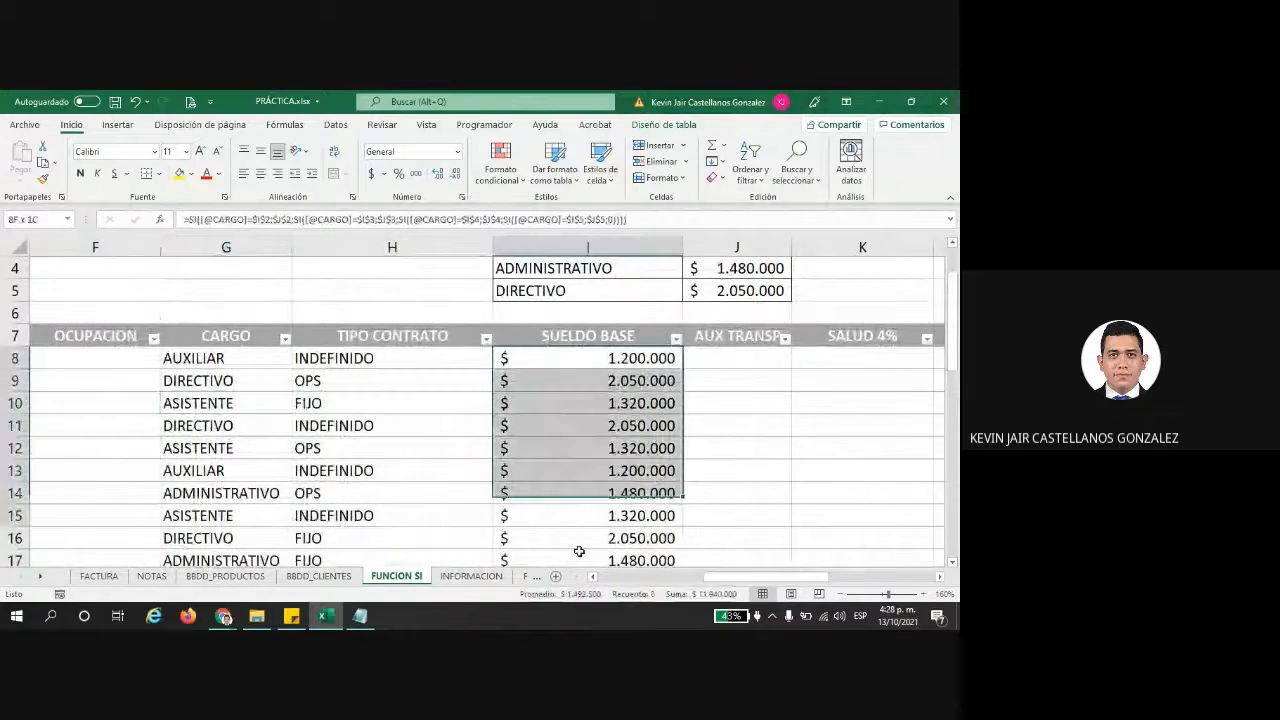
scroll(580, 540, "down", 1)
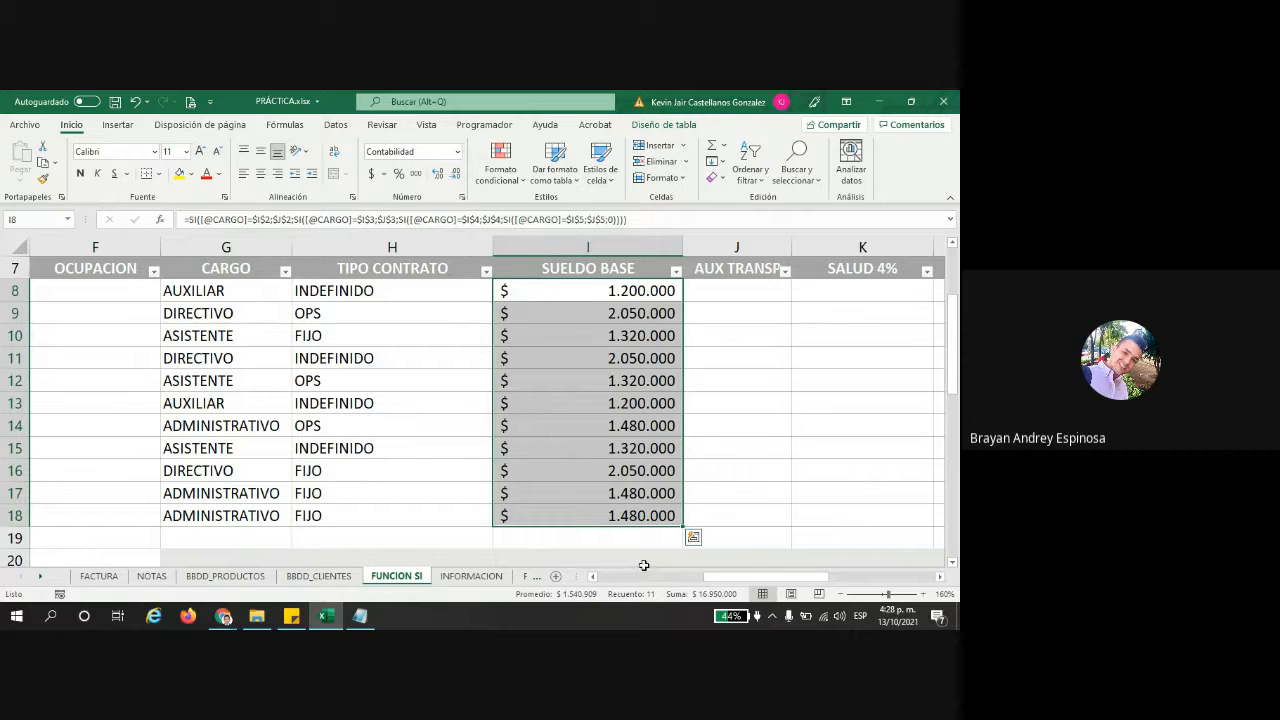
- Review each nested SI condition in the I8 formula, one after another, and leave the formula unchanged
double_click(580, 290)
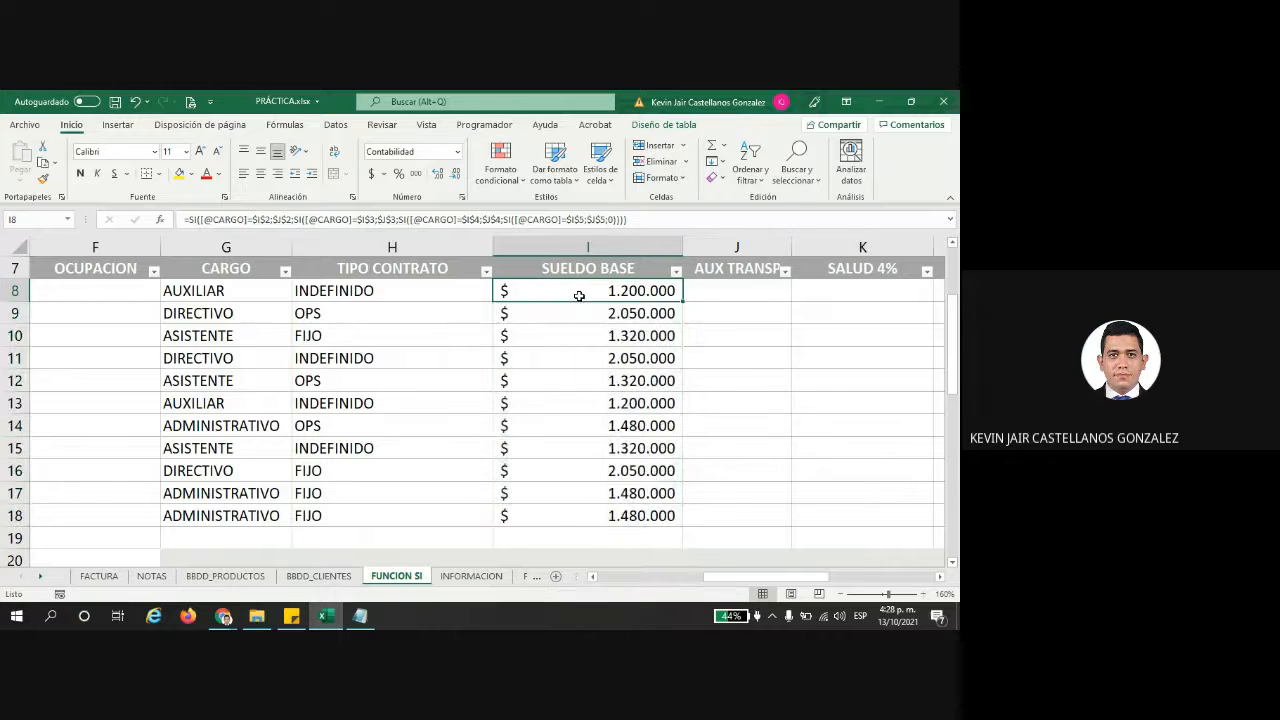
left_click_drag(507, 290, 664, 290)
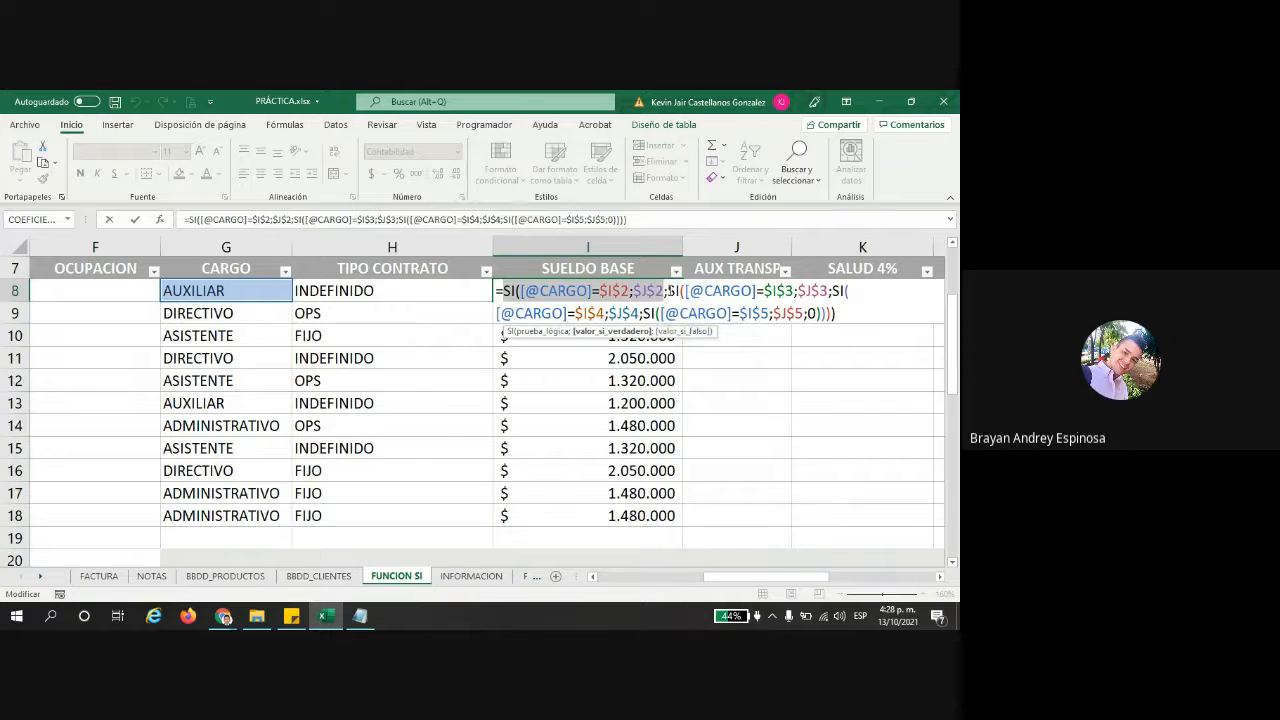
left_click_drag(684, 290, 828, 291)
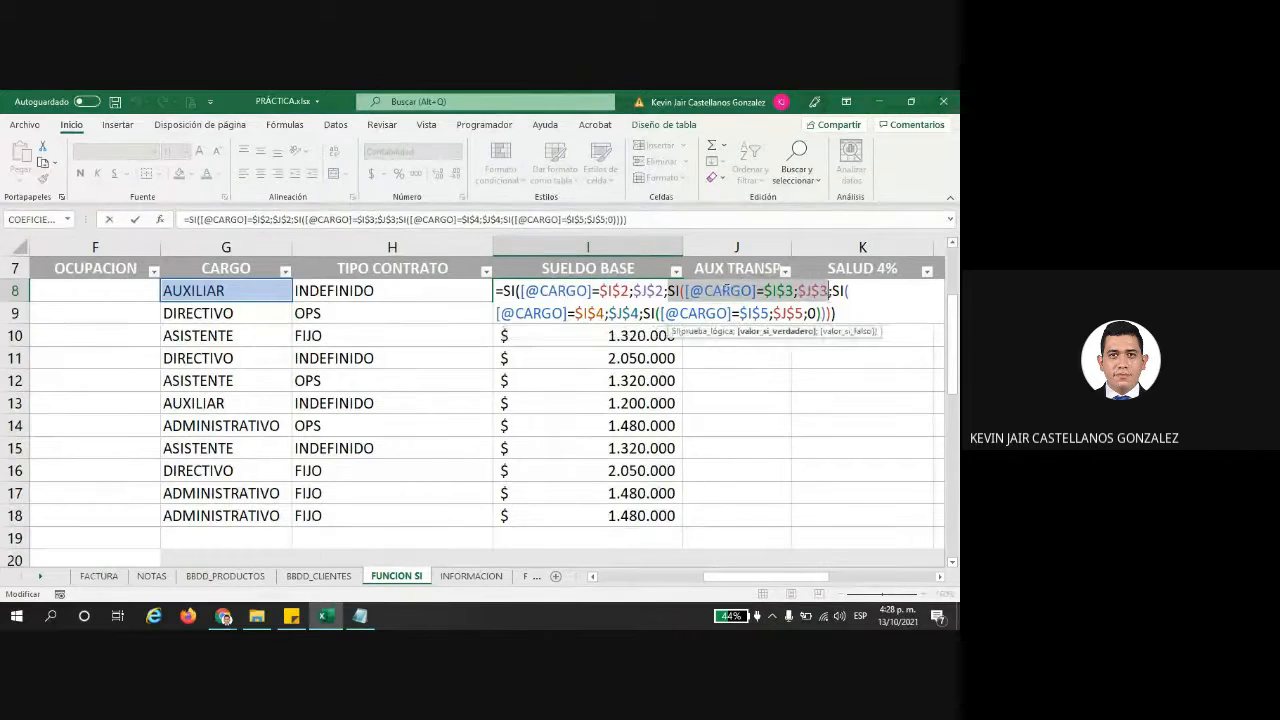
left_click(829, 291)
left_click_drag(829, 291, 818, 316)
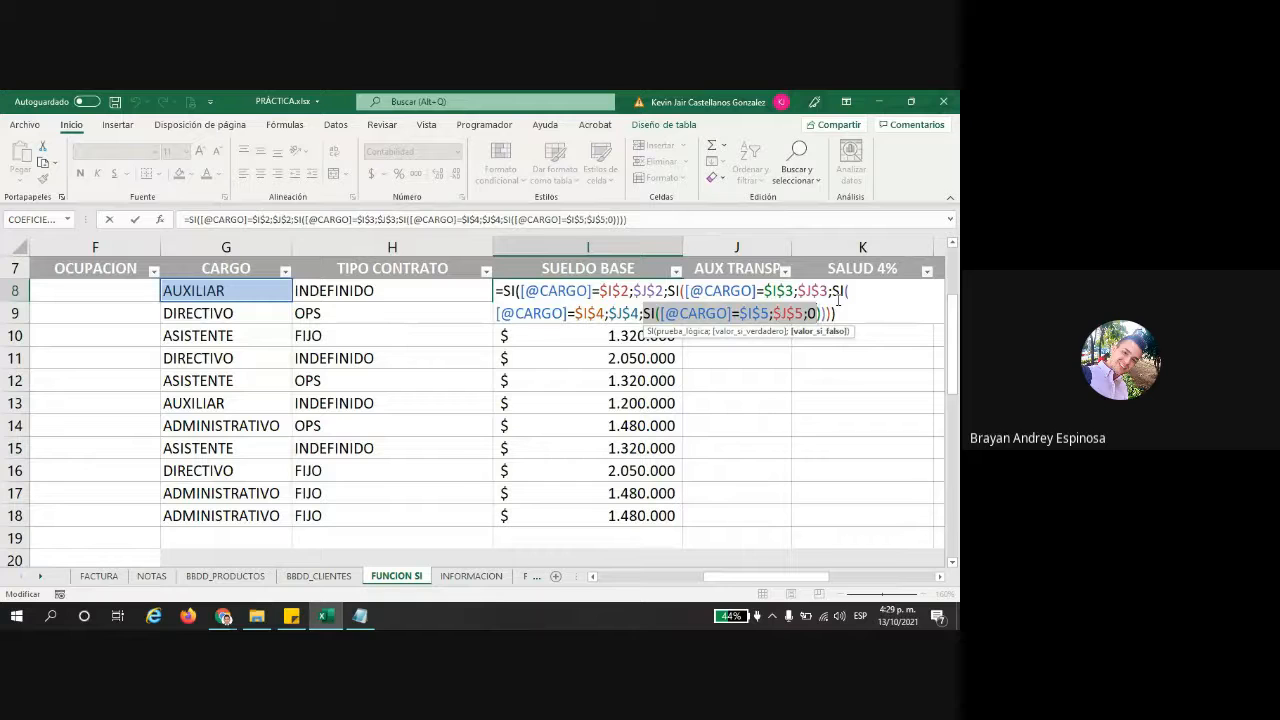
key("Return")
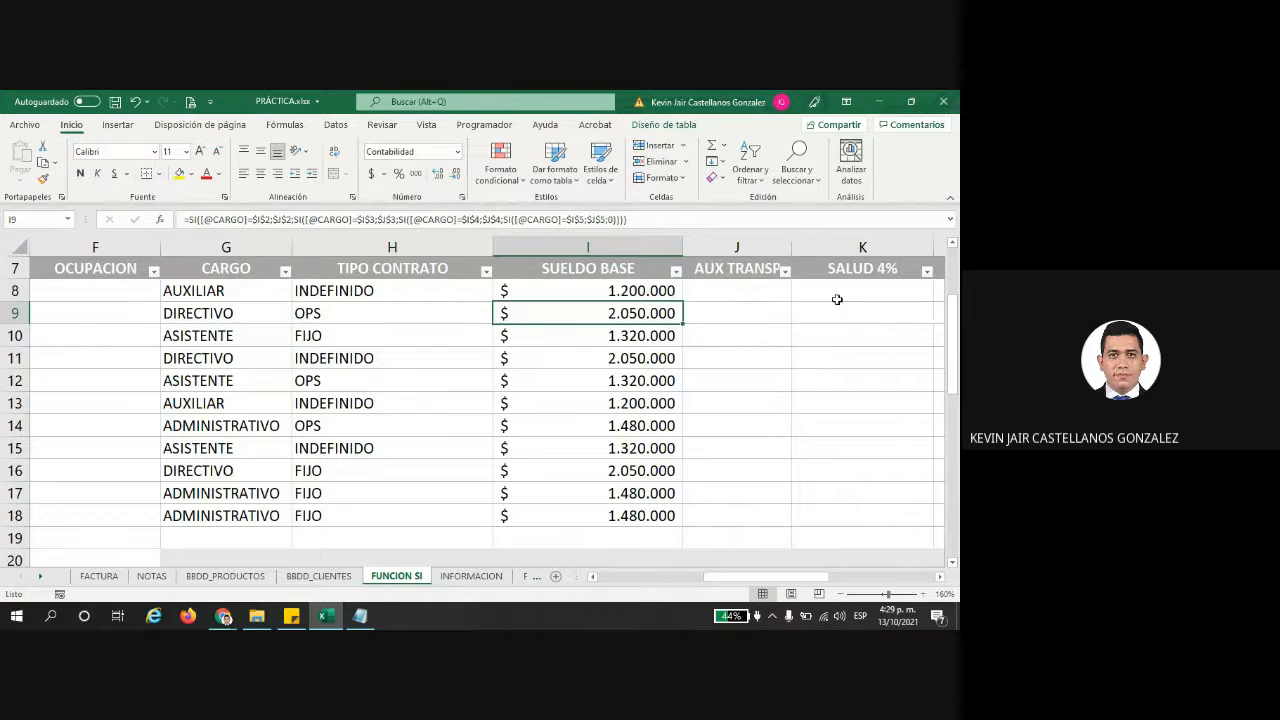
- Examine the list options for OCUPACION in F8 and the entries of the CARGO column beside it
left_click(89, 300)
left_click(170, 291)
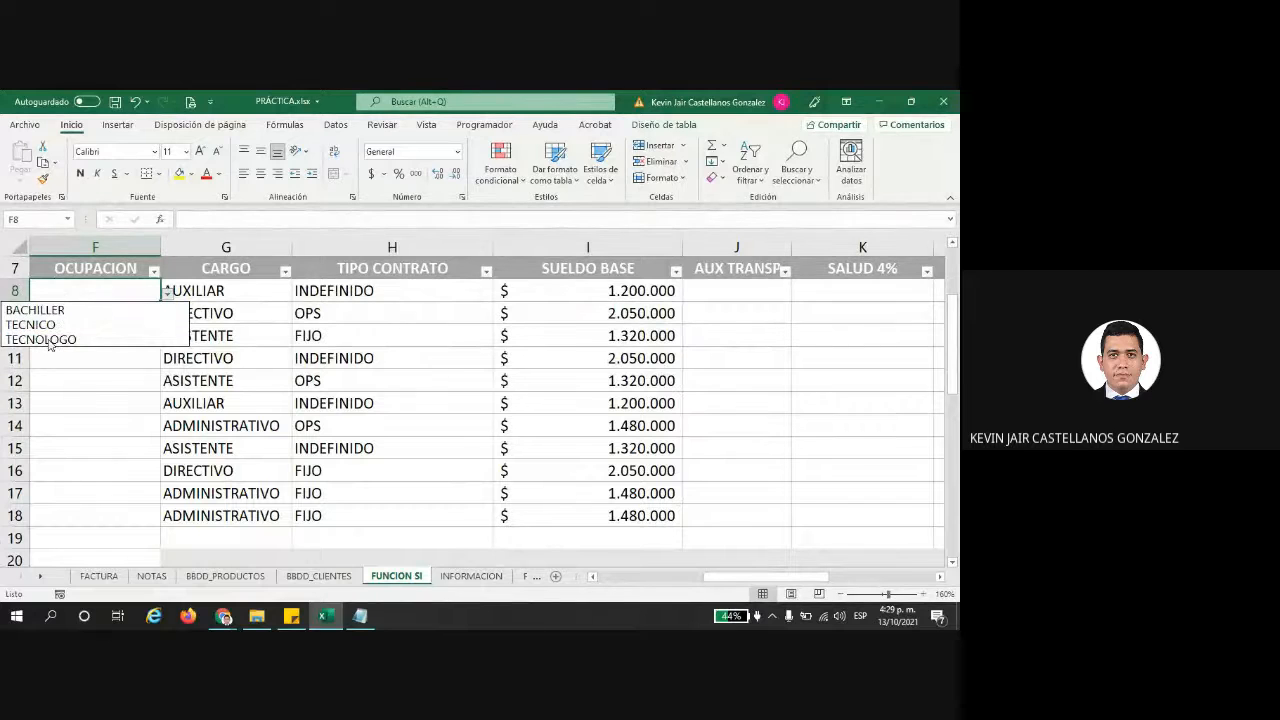
key("Escape")
left_click_drag(720, 577, 655, 577)
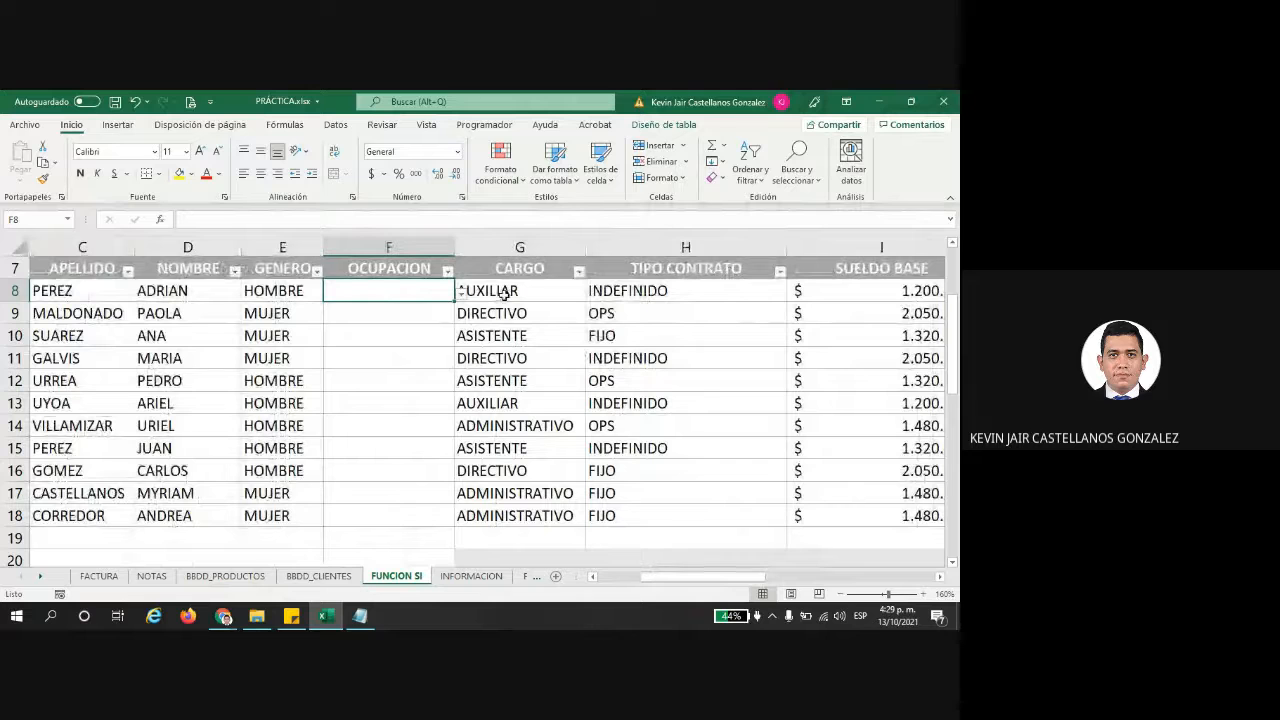
left_click(504, 291)
key("shift+Down")
key("shift+Down")
key("shift+Down")
key("shift+Down")
key("shift+Down")
key("shift+Down")
key("shift+Down")
scroll(410, 350, "down", 1)
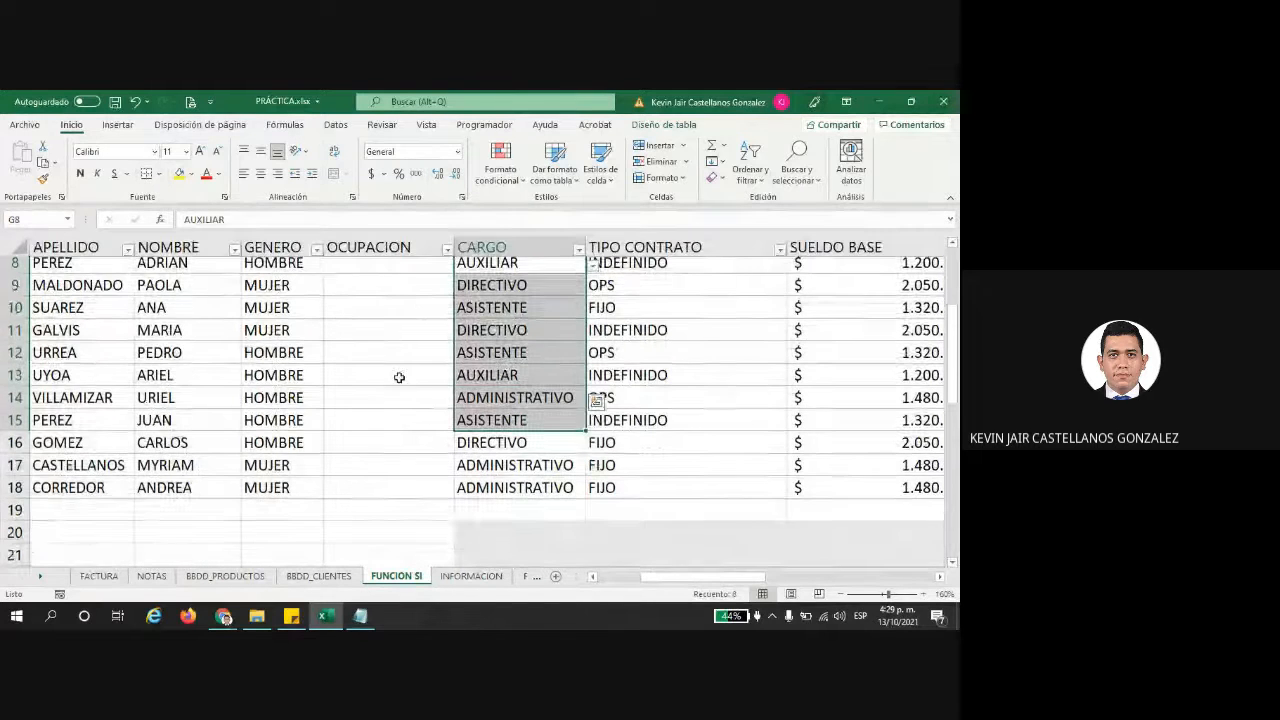
scroll(397, 374, "up", 2)
- Open the data validation settings for the OCUPACION cells F8:F18 and allow Lista as the criterion
left_click_drag(393, 354, 385, 514)
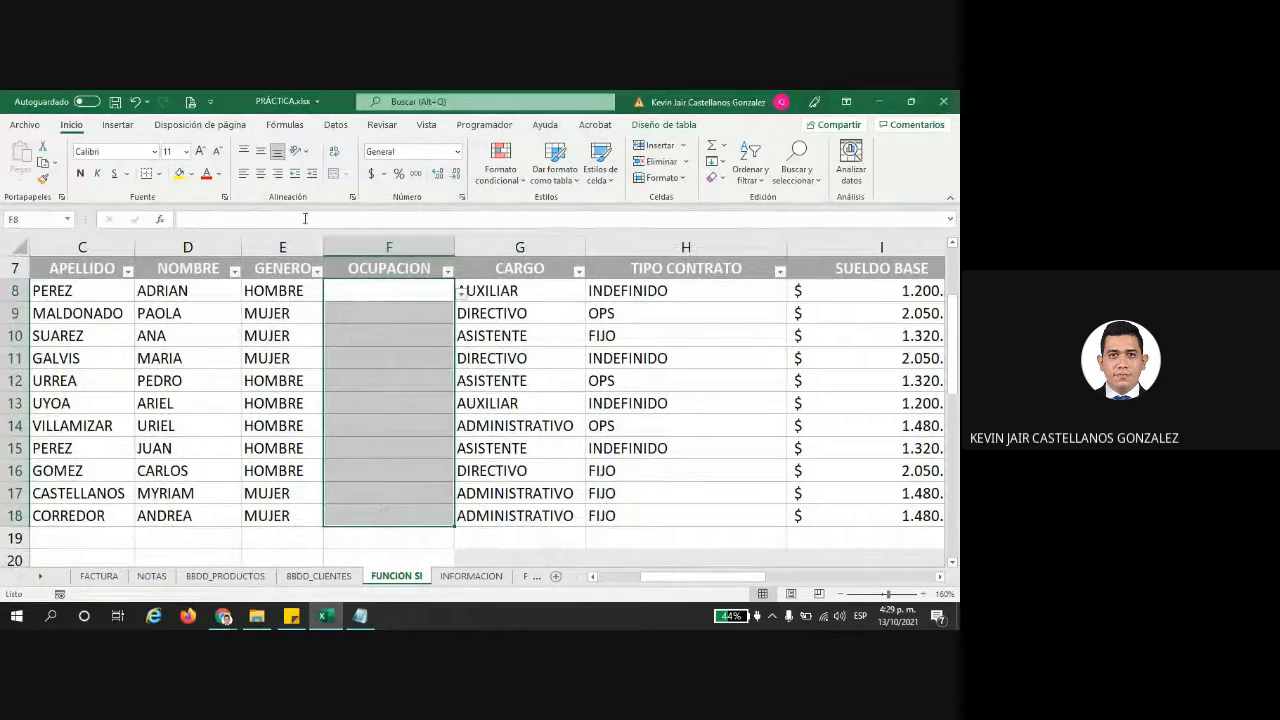
left_click(337, 129)
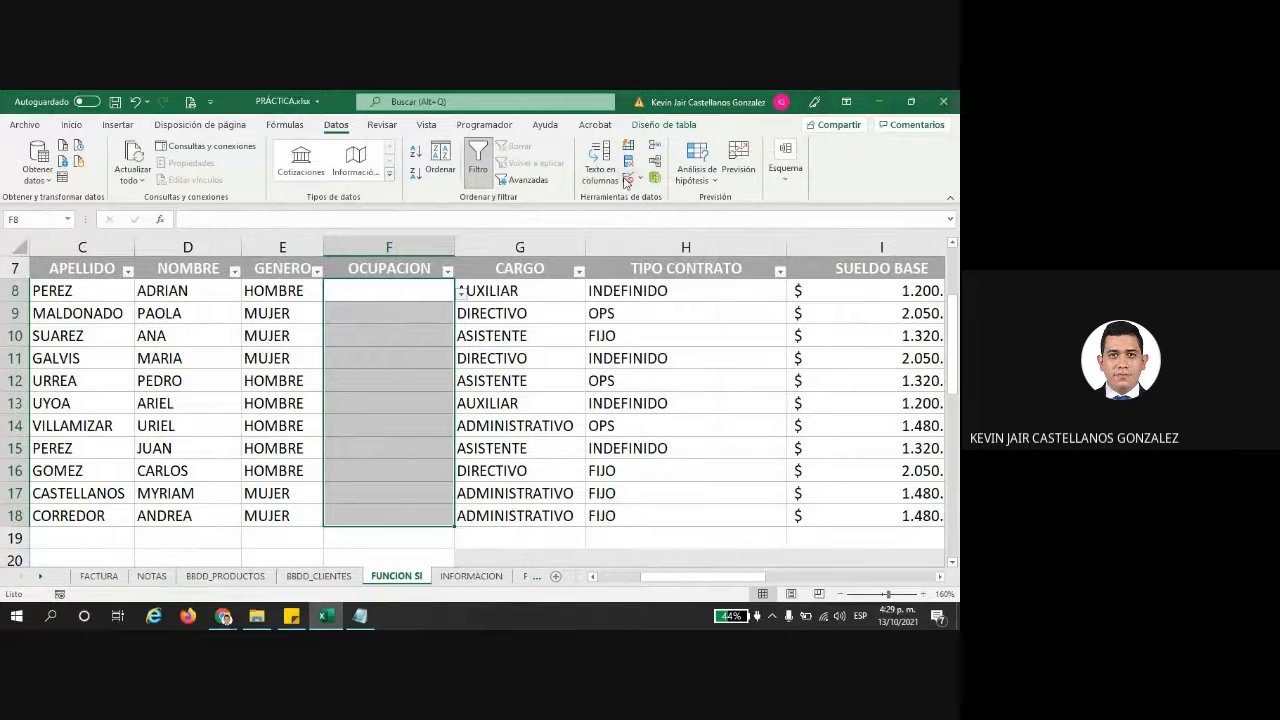
left_click(626, 182)
left_click(528, 301)
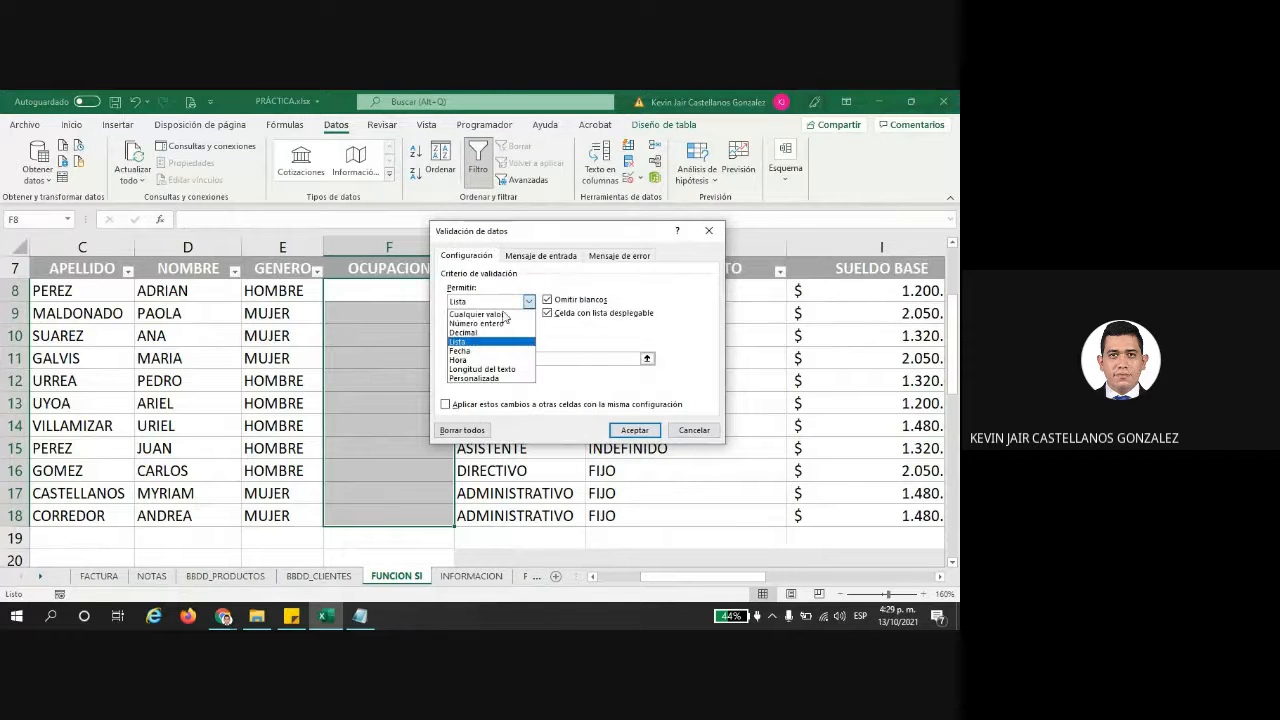
left_click(472, 344)
- Check the validation source =$D$38:$D$40 against the OCUPACIÓN table and accept the validation settings
left_click(540, 358)
scroll(298, 357, "down", 7)
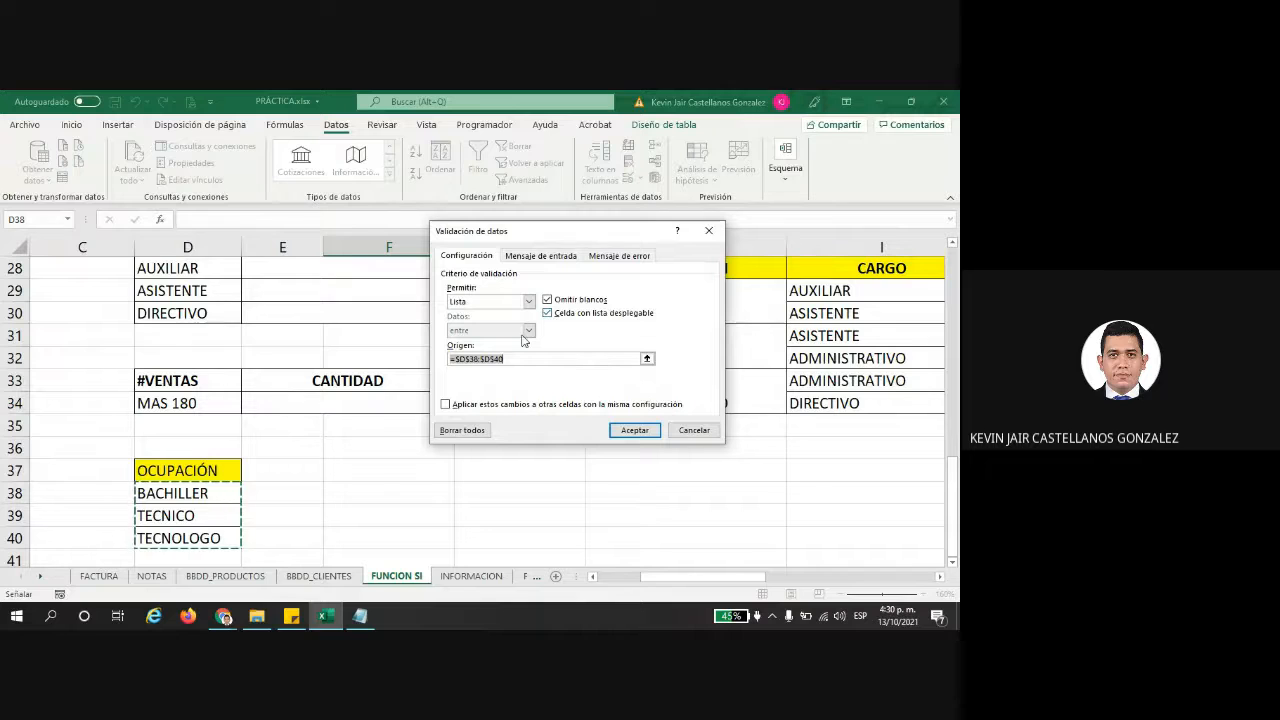
left_click(500, 358)
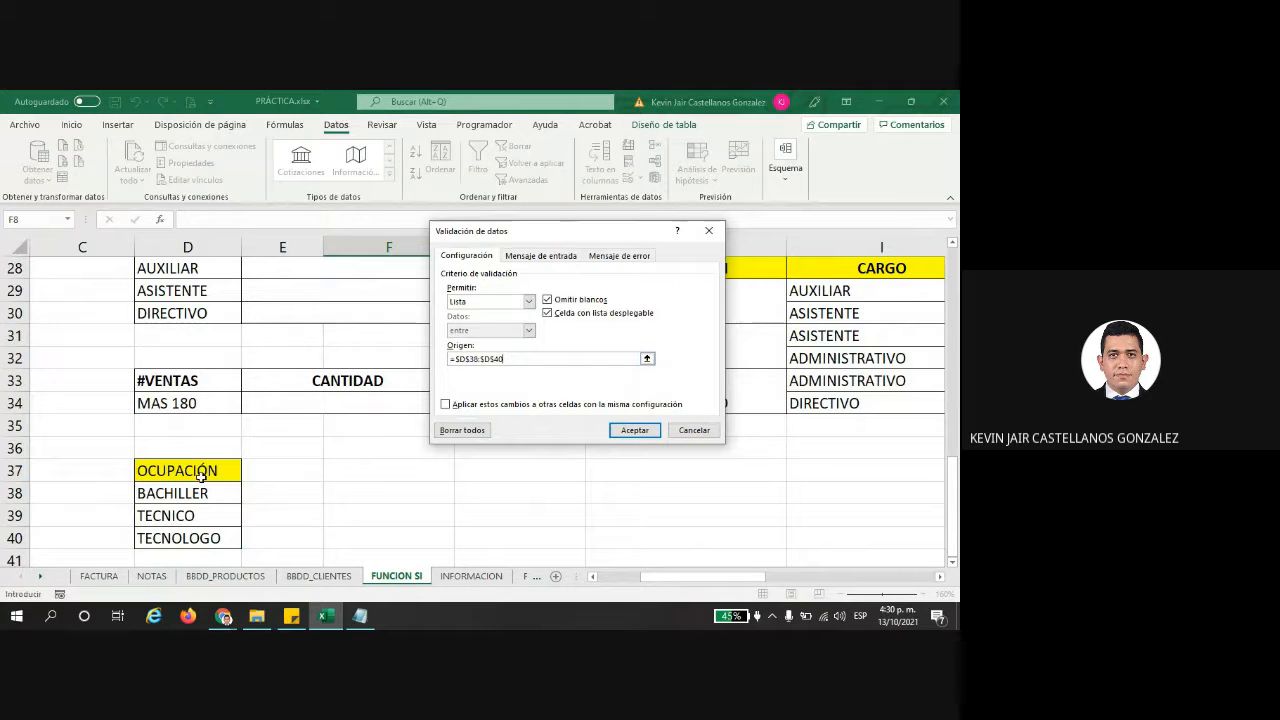
left_click_drag(509, 358, 457, 360)
left_click(507, 359)
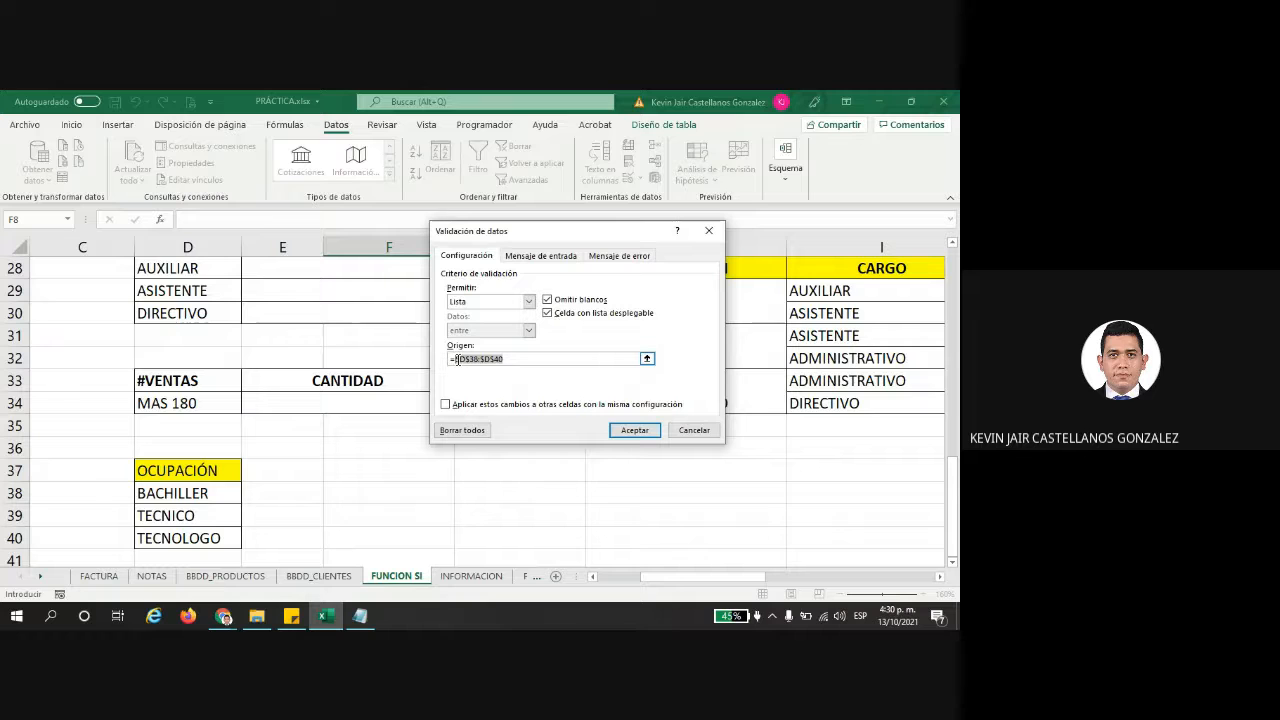
left_click_drag(505, 360, 477, 376)
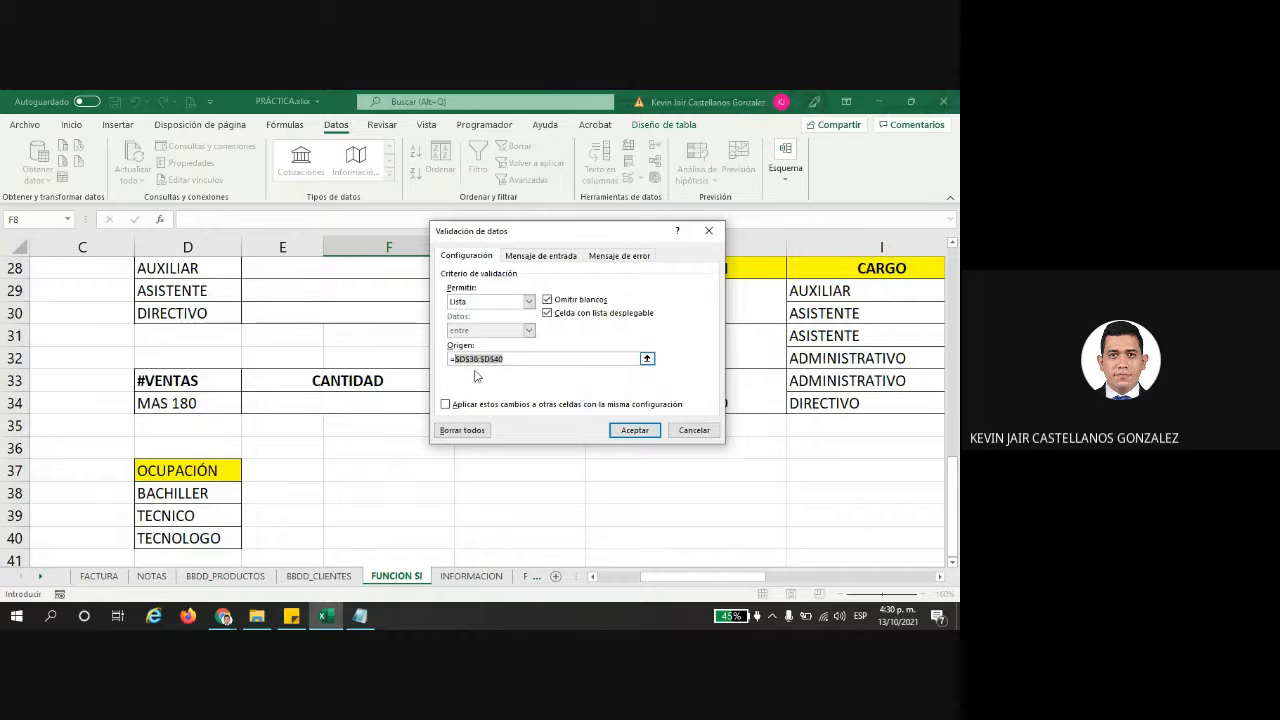
left_click(634, 430)
- Clear the formulas from the SUELDO BASE cells I8:I18
scroll(517, 414, "up", 9)
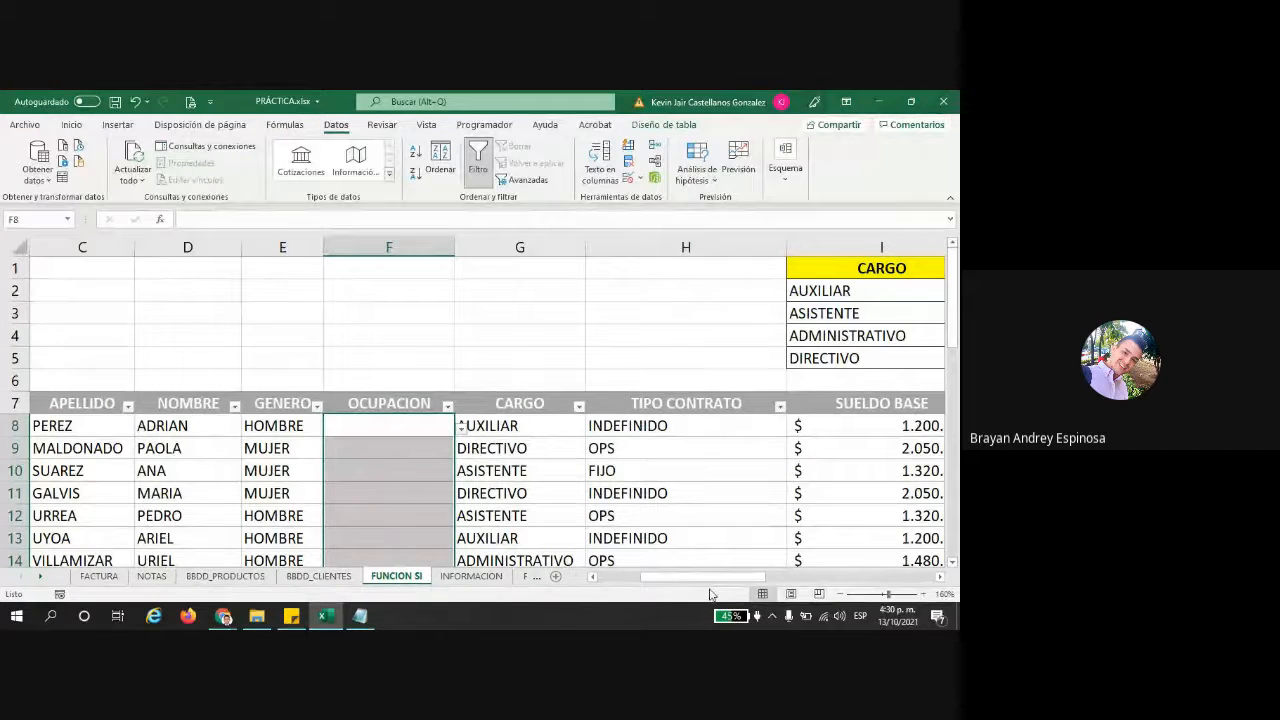
left_click_drag(716, 578, 788, 578)
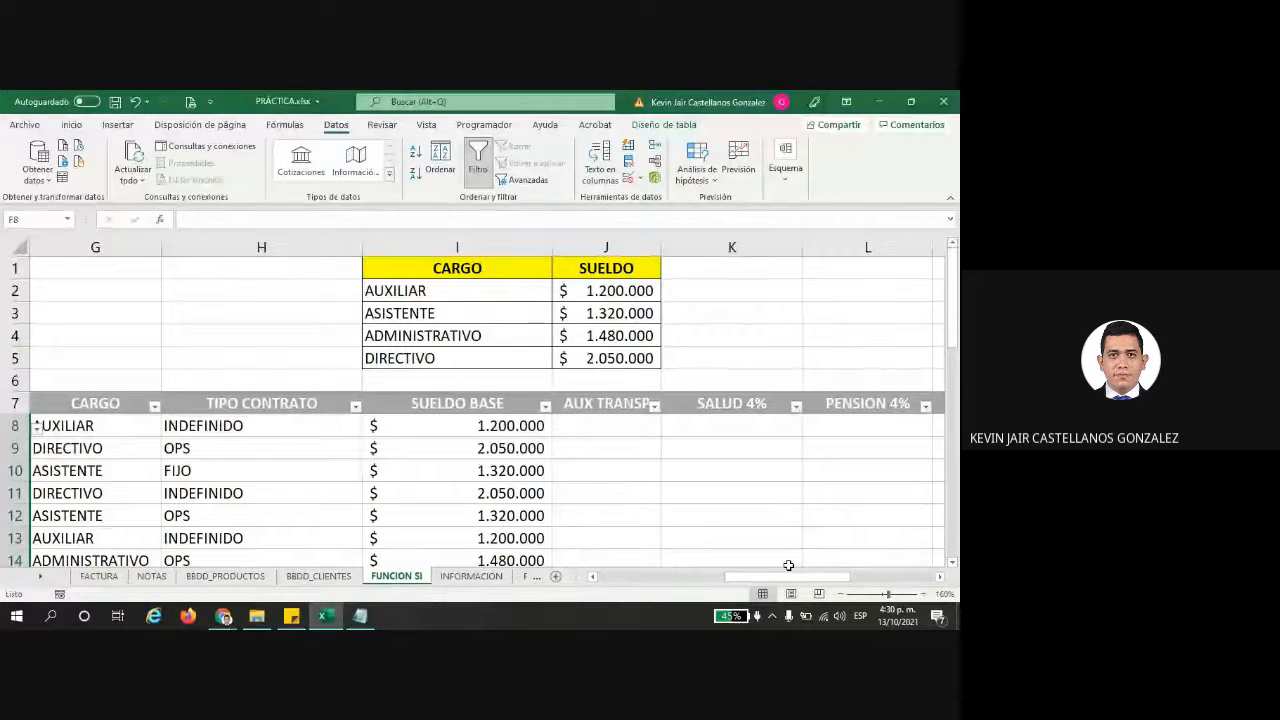
scroll(700, 490, "down", 1)
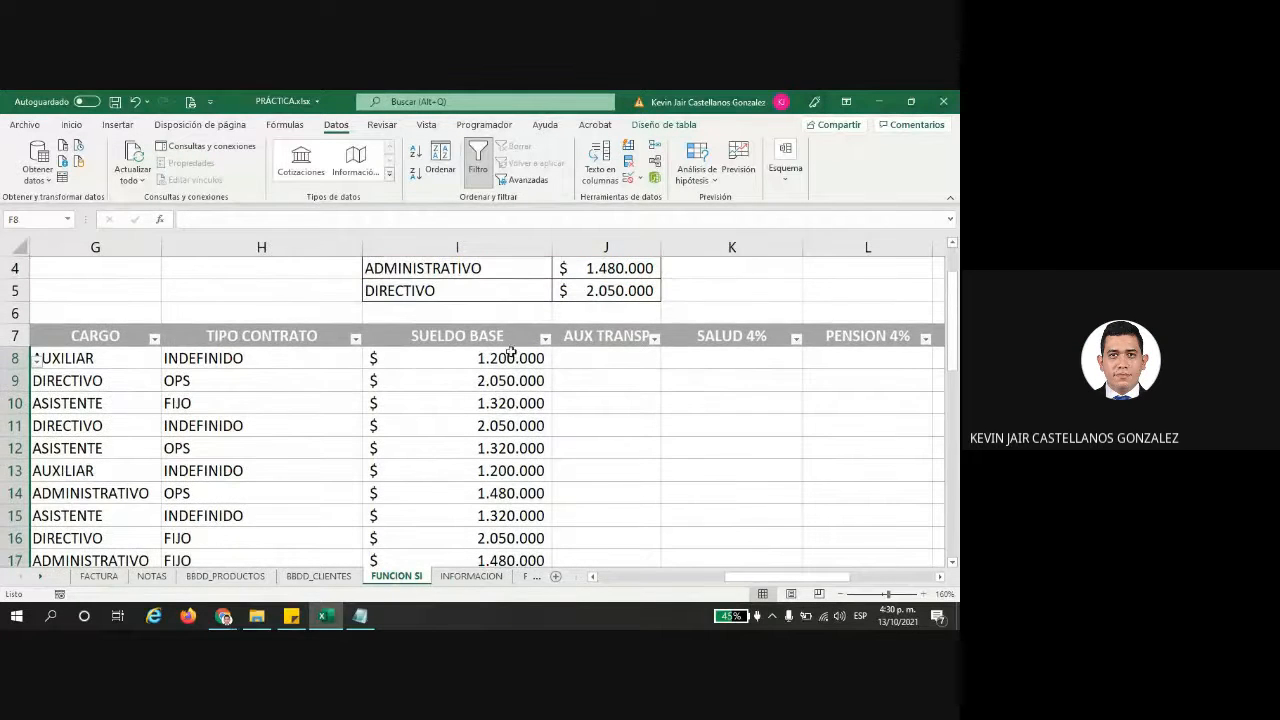
left_click_drag(510, 352, 494, 514)
key("Delete")
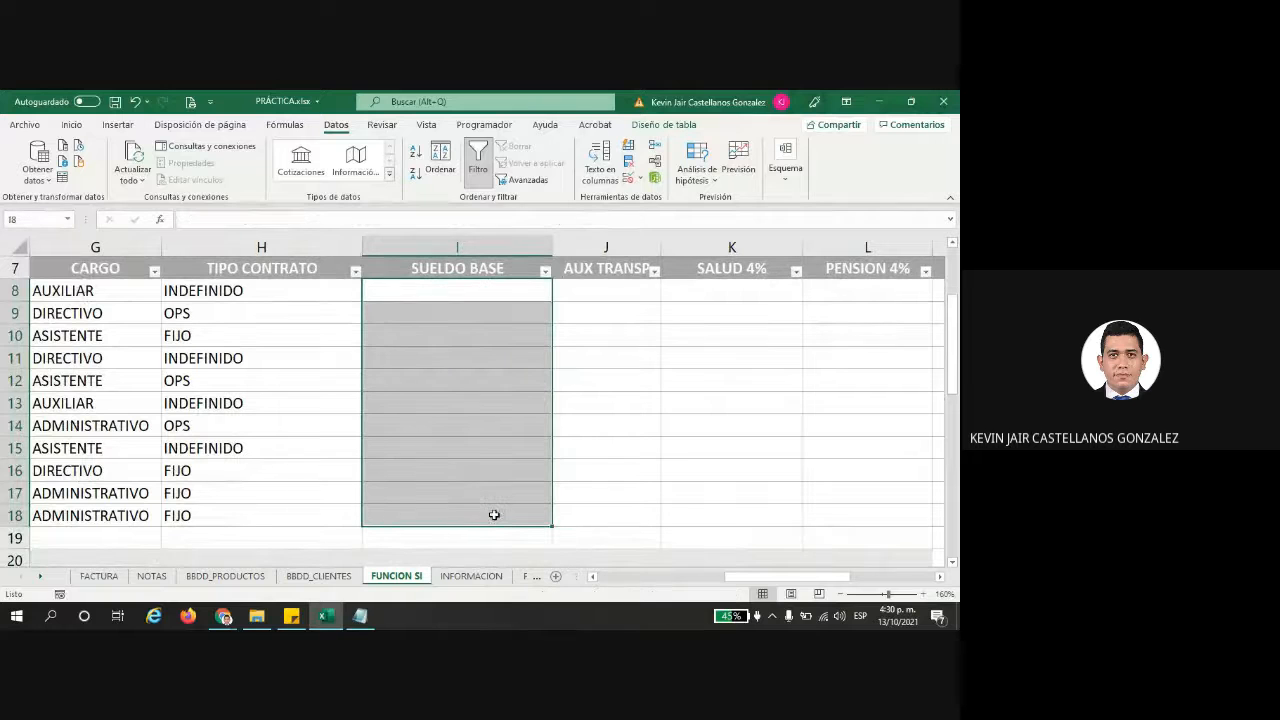
- Copy the employee table from the header in A7 through the TOTAL_PAGAR_MES row, up to column P
left_click_drag(790, 577, 665, 577)
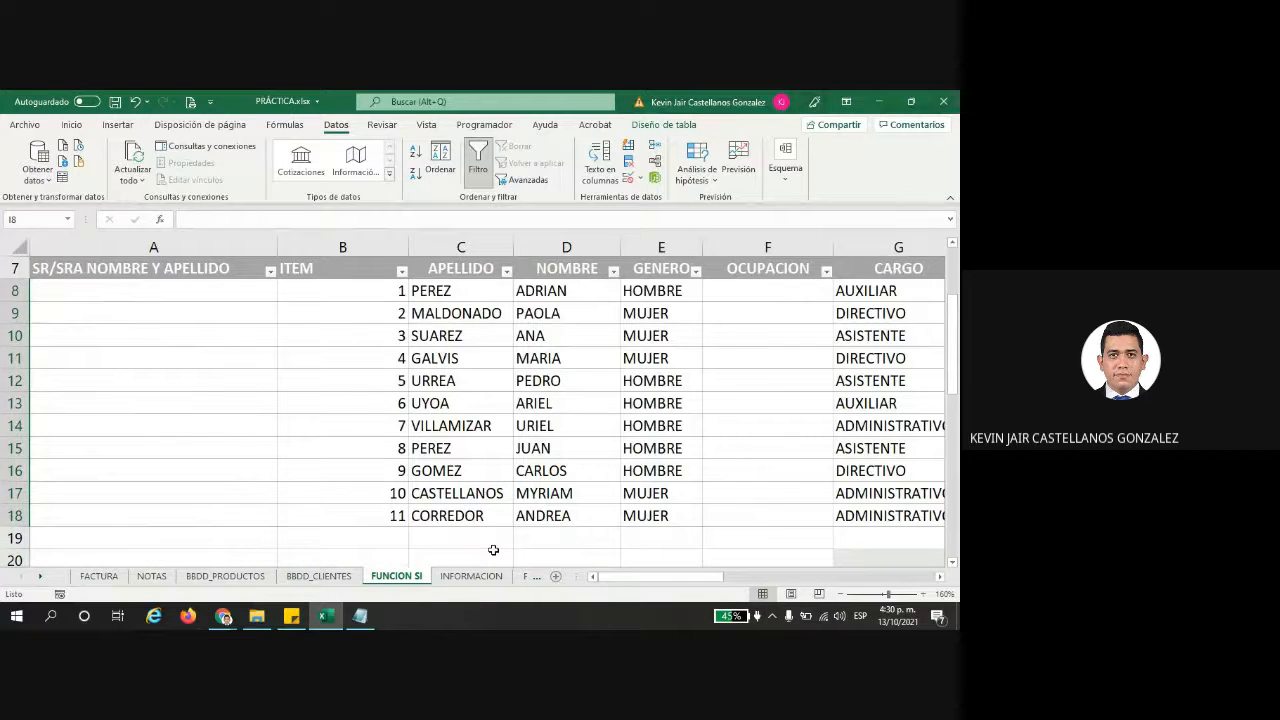
left_click_drag(153, 268, 821, 537)
key("ctrl+c")
- Switch to Chrome and open web.whatsapp.com in a new tab
mouse_move(223, 616)
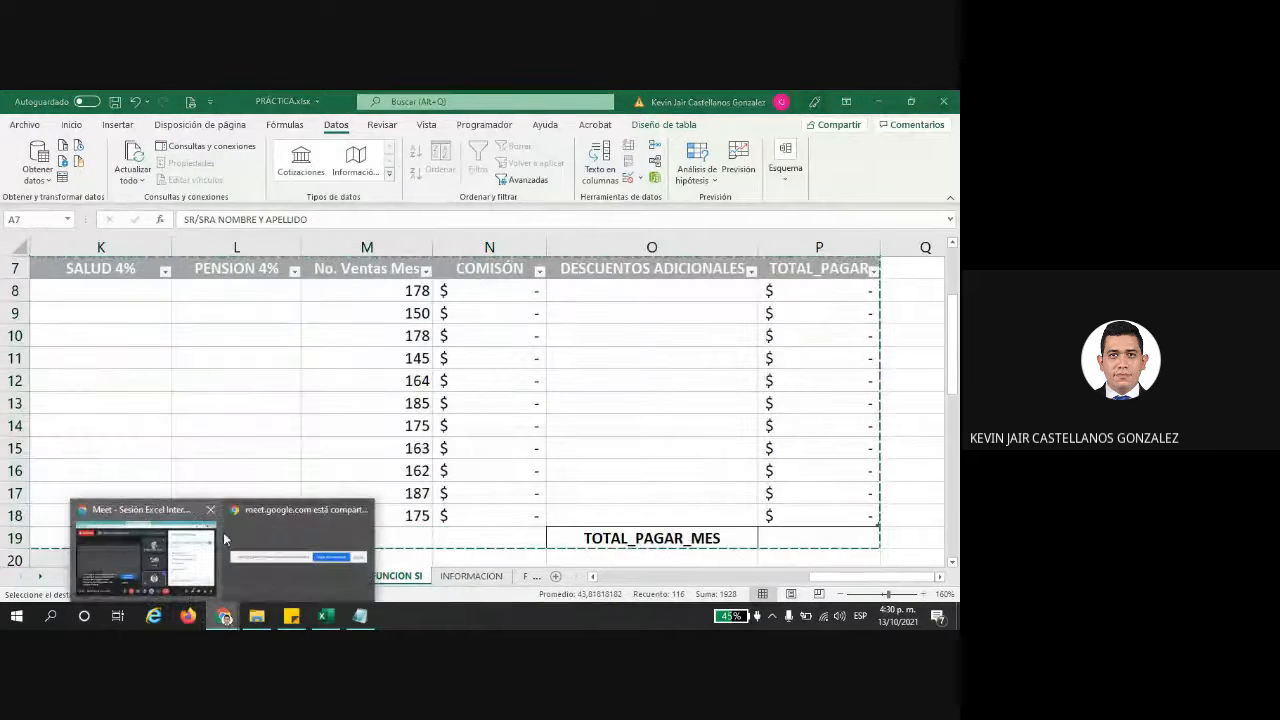
left_click(152, 546)
left_click(525, 101)
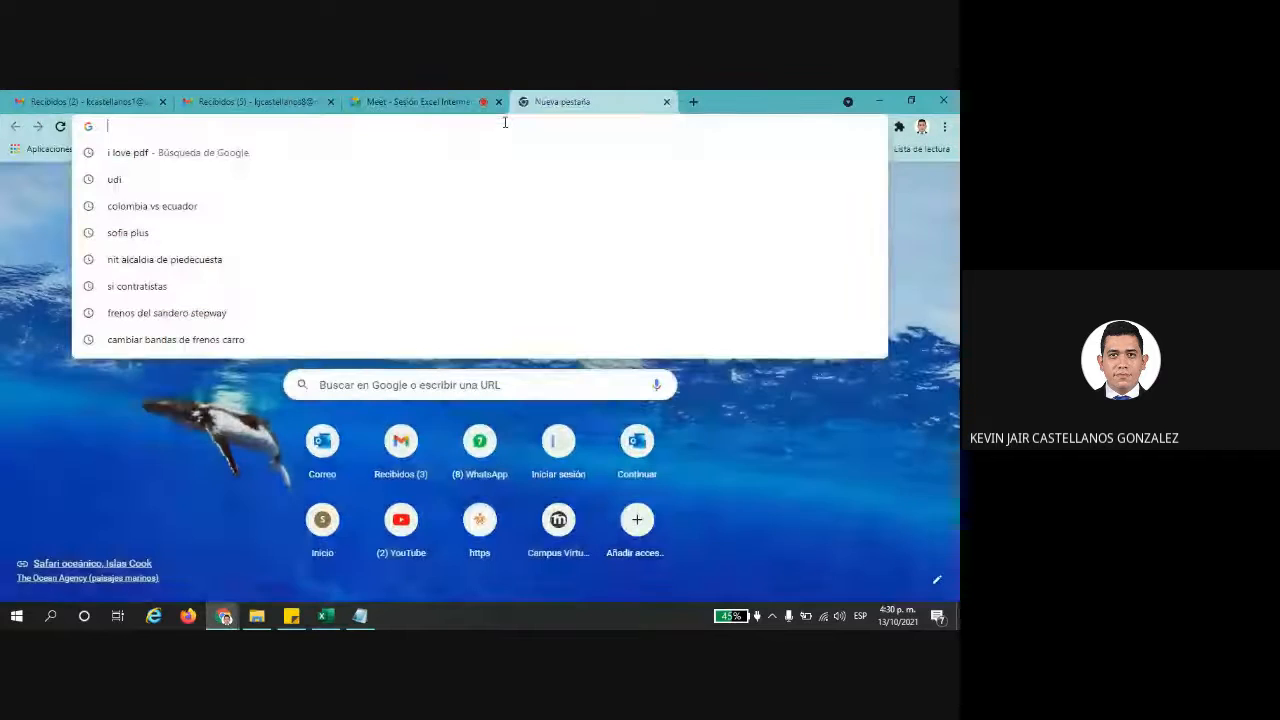
type("web.whatsapp.com")
key("Return")
- Return to the Google Meet call and stop presenting the screen
left_click(415, 101)
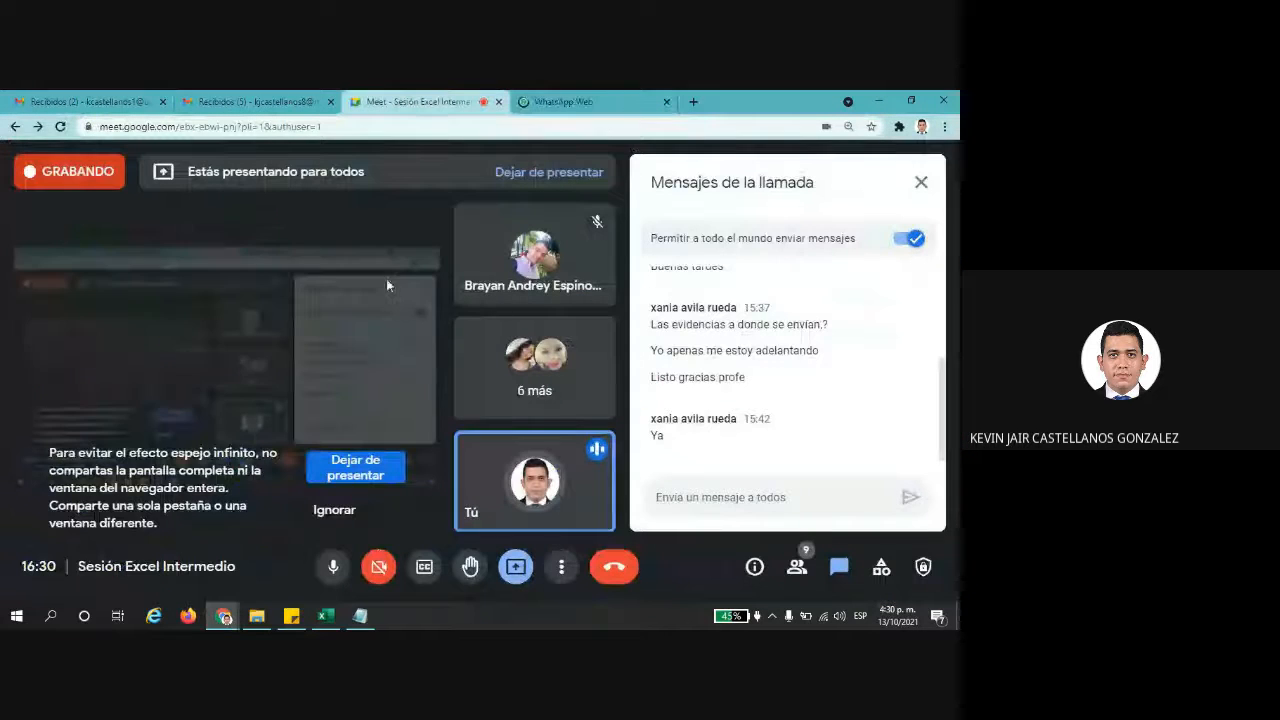
left_click(355, 467)
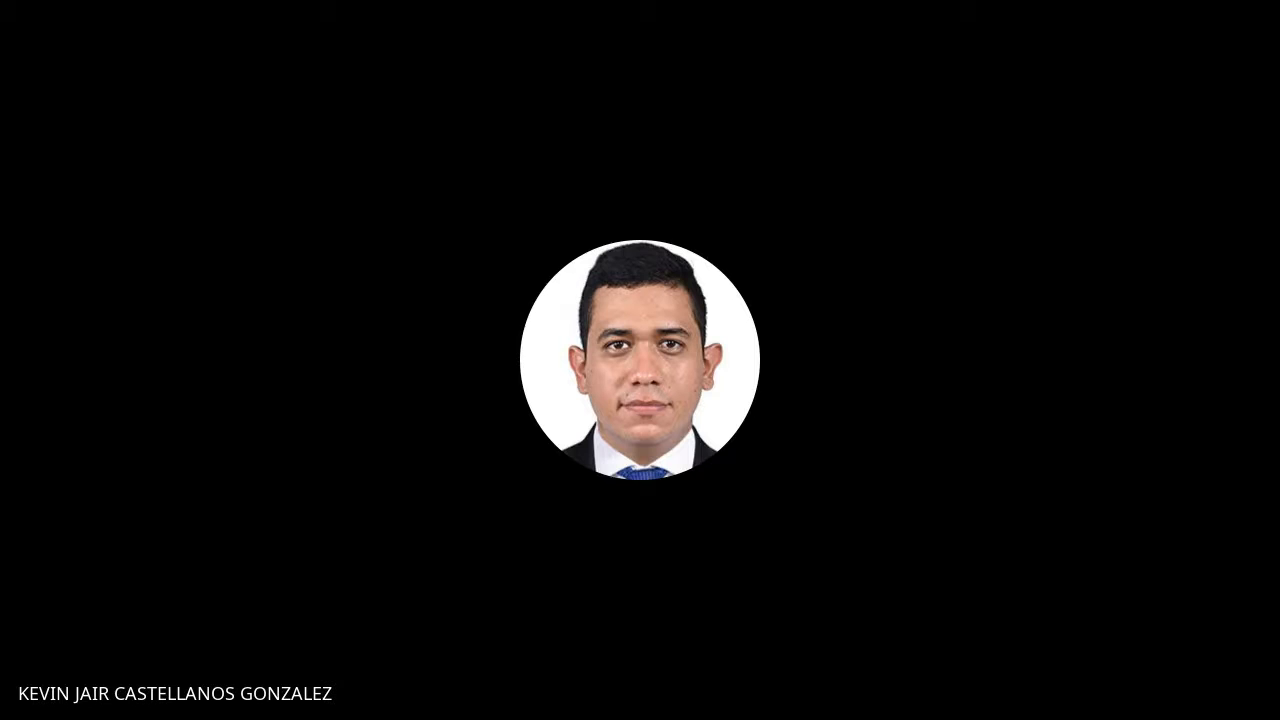